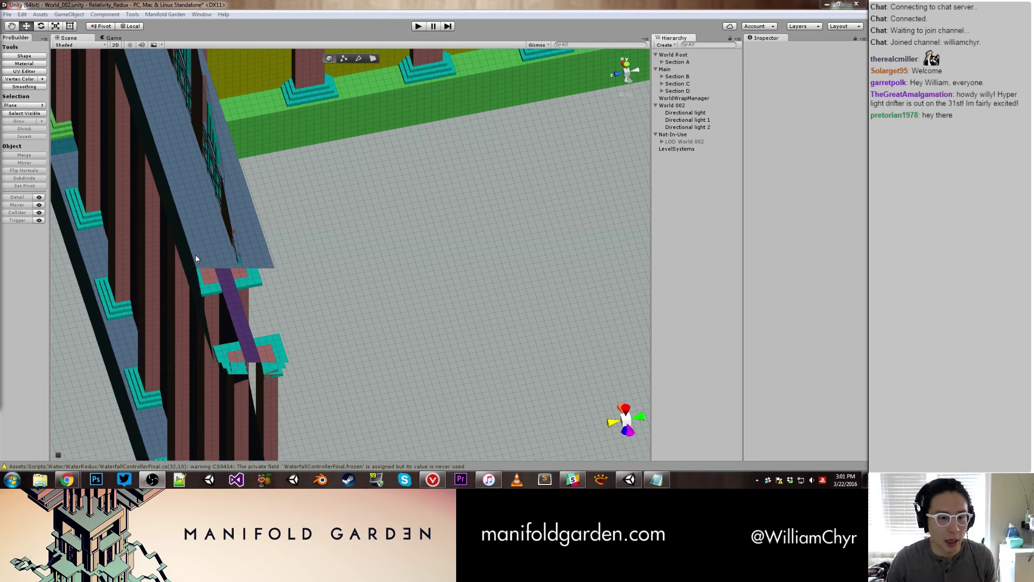
Frame a slab, then select WorldWrapManager and fold away its World Wrap Manager component.
left_click(197, 258)
key("f")
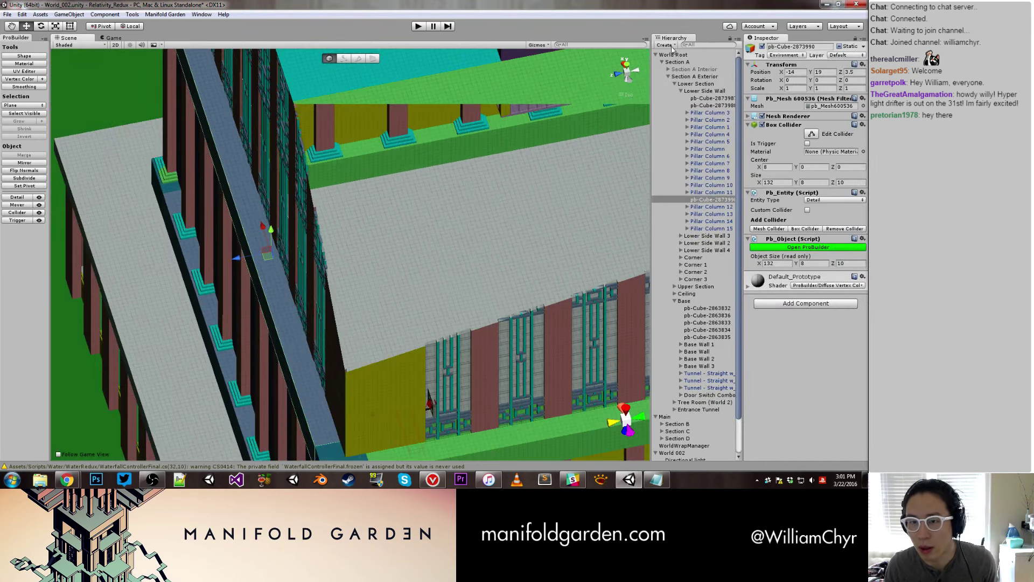
left_click(656, 55)
left_click(684, 91)
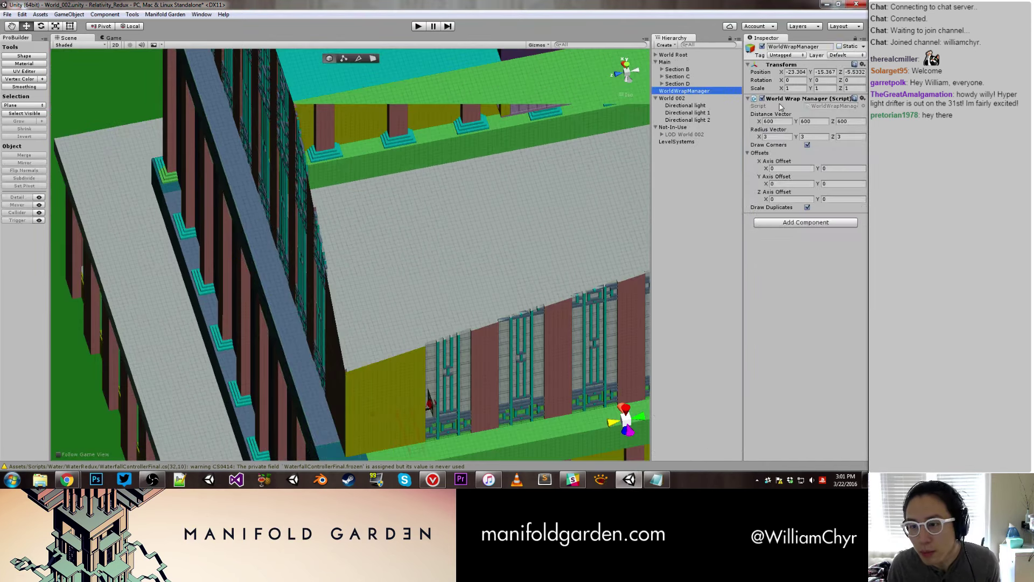
left_click(749, 99)
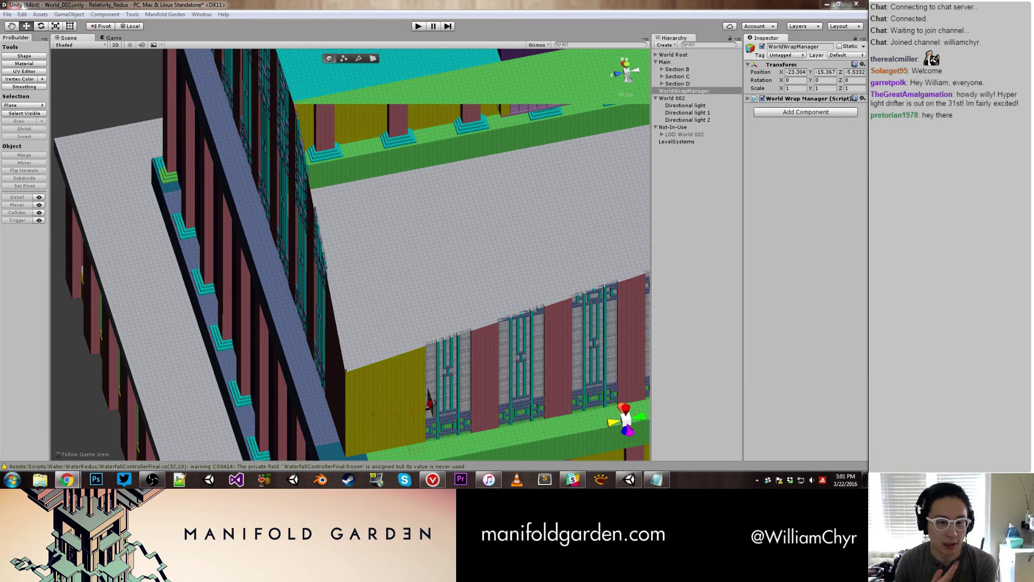
left_click(94, 86)
Orbit and zoom around the building to the wide grey floor with the red-outlined object.
mouse_move(105, 82)
right_mouse_down()
mouse_move(264, 203)
mouse_move(347, 172)
right_mouse_up()
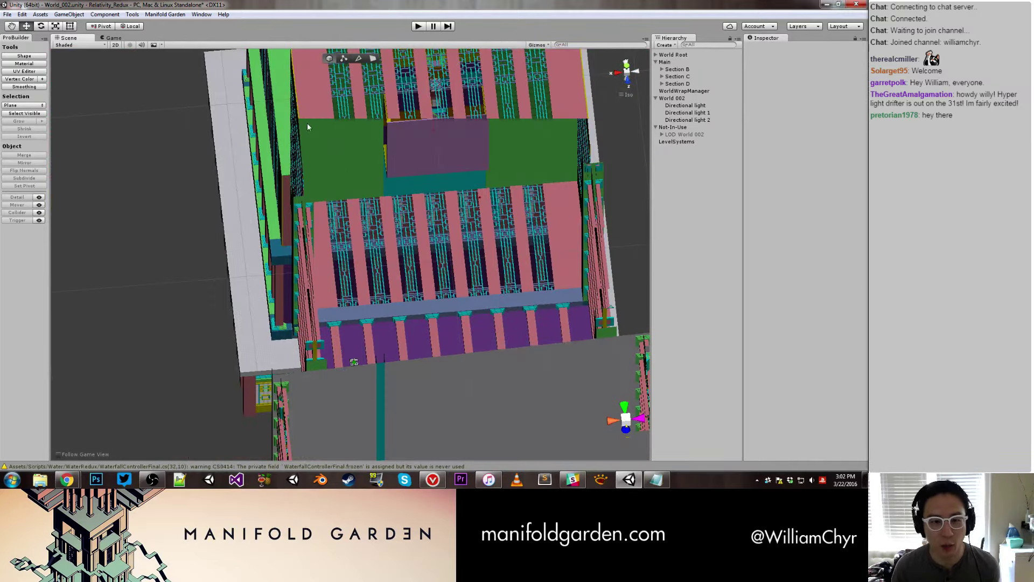
right_click_drag(308, 123, 443, 211)
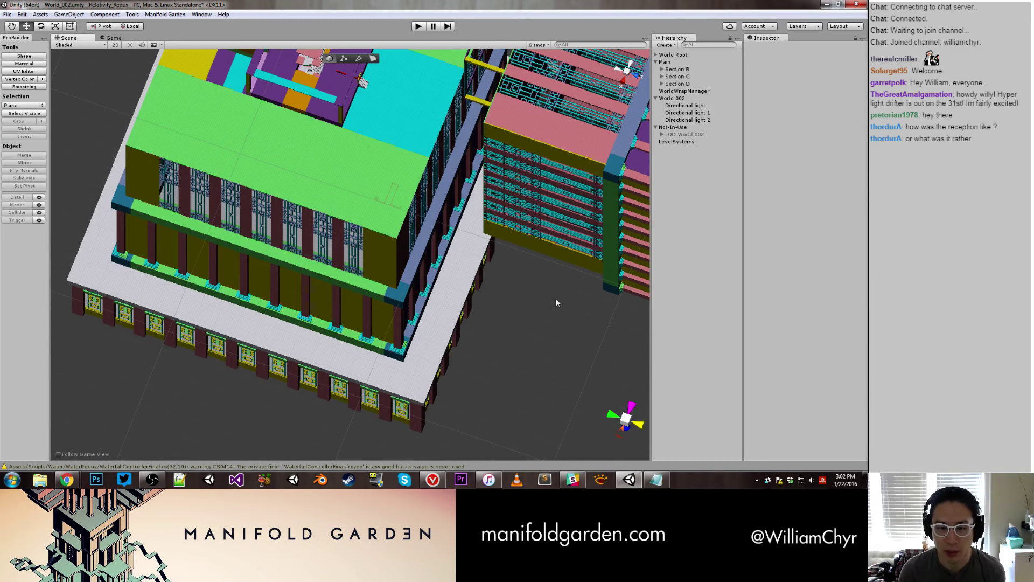
left_click_drag(556, 298, 350, 226, "alt")
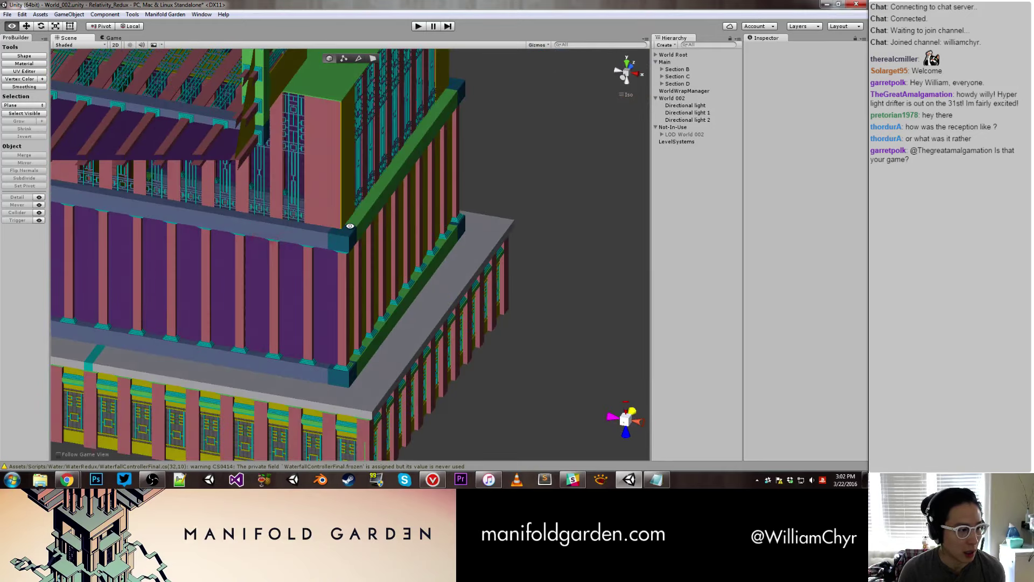
mouse_move(350, 226)
left_mouse_down("alt")
mouse_move(209, 238)
mouse_move(319, 212)
left_mouse_up("alt")
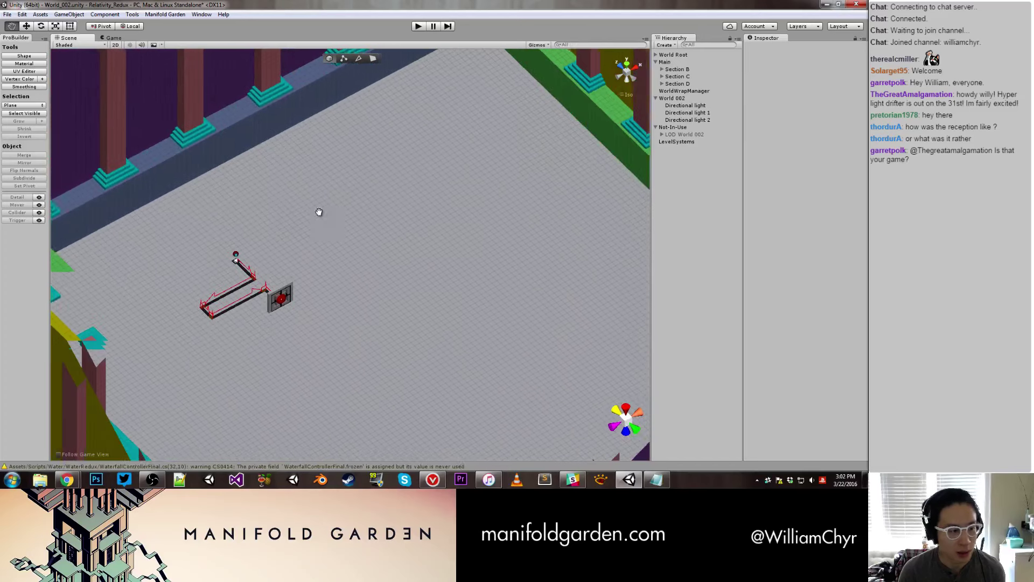
scroll(319, 212, "down", 2)
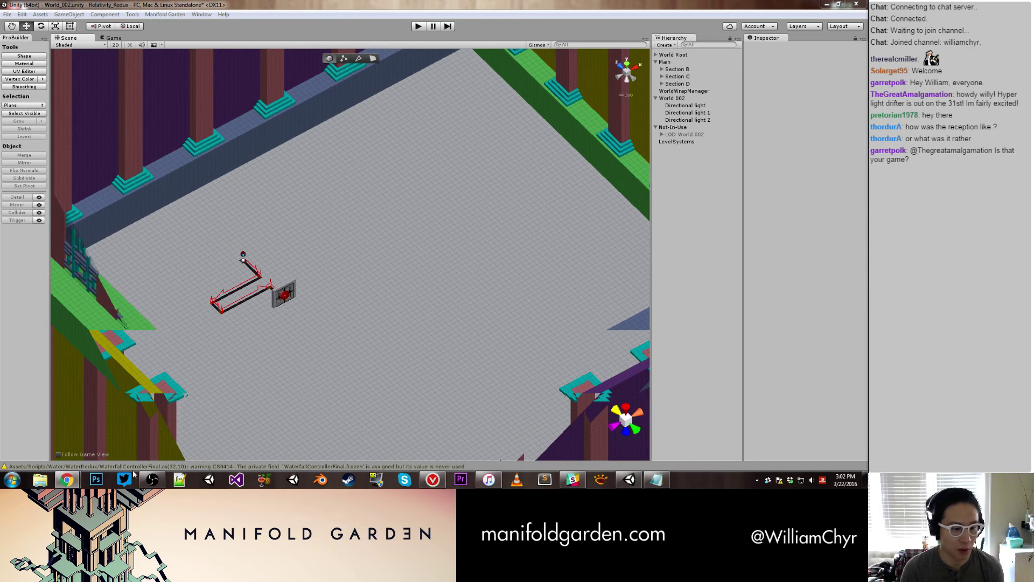
mouse_move(67, 479)
left_click(73, 439)
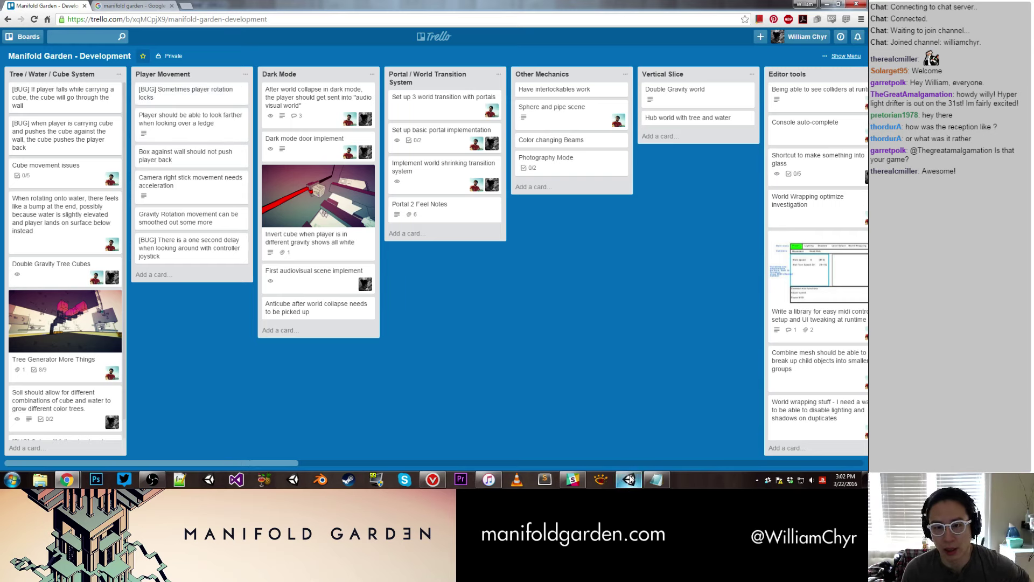
mouse_move(631, 479)
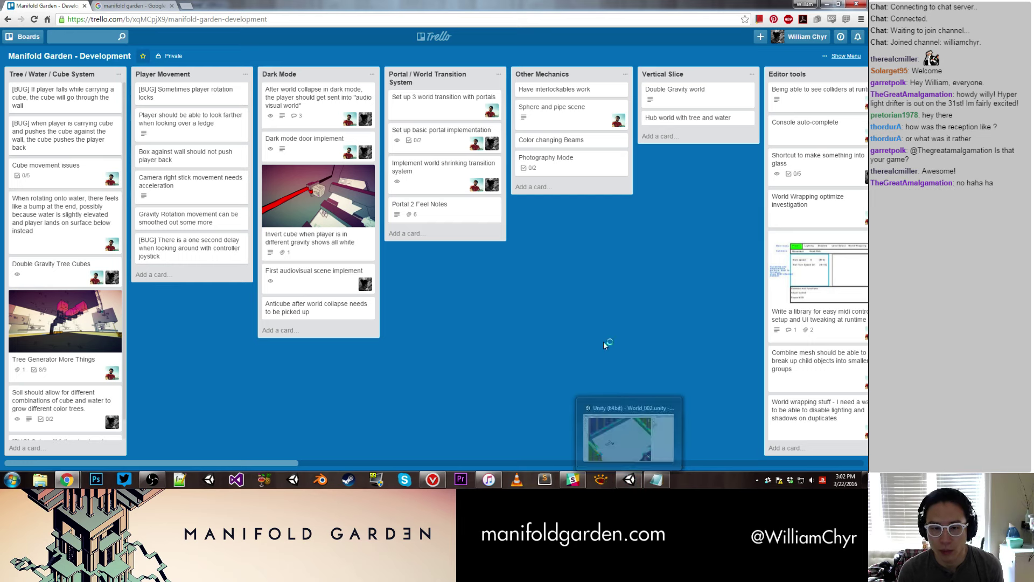
left_click(629, 480)
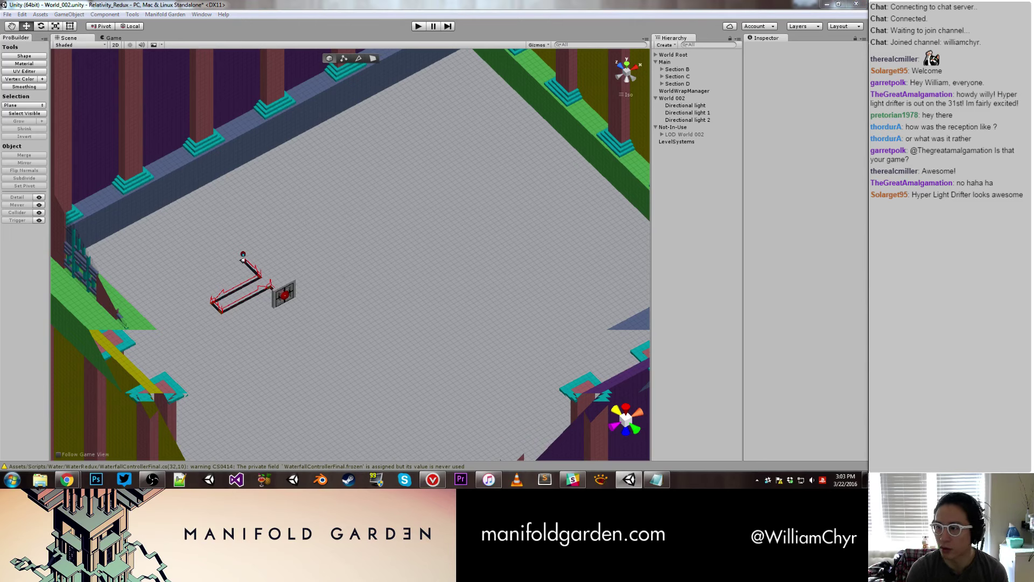
Answer the Scene Modified prompt, open World_001.unity and orbit across the level.
left_click(429, 258)
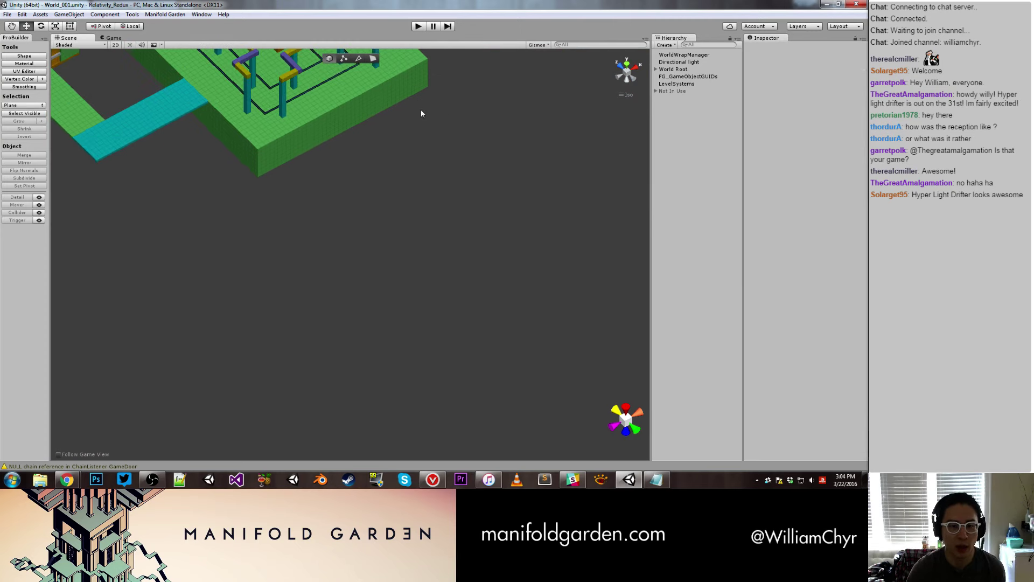
scroll(414, 113, "down", 10)
mouse_move(447, 175)
left_mouse_down("alt")
mouse_move(372, 180)
mouse_move(356, 224)
mouse_move(350, 192)
mouse_move(372, 183)
mouse_move(311, 147)
mouse_move(333, 272)
mouse_move(389, 258)
mouse_move(303, 169)
left_mouse_up("alt")
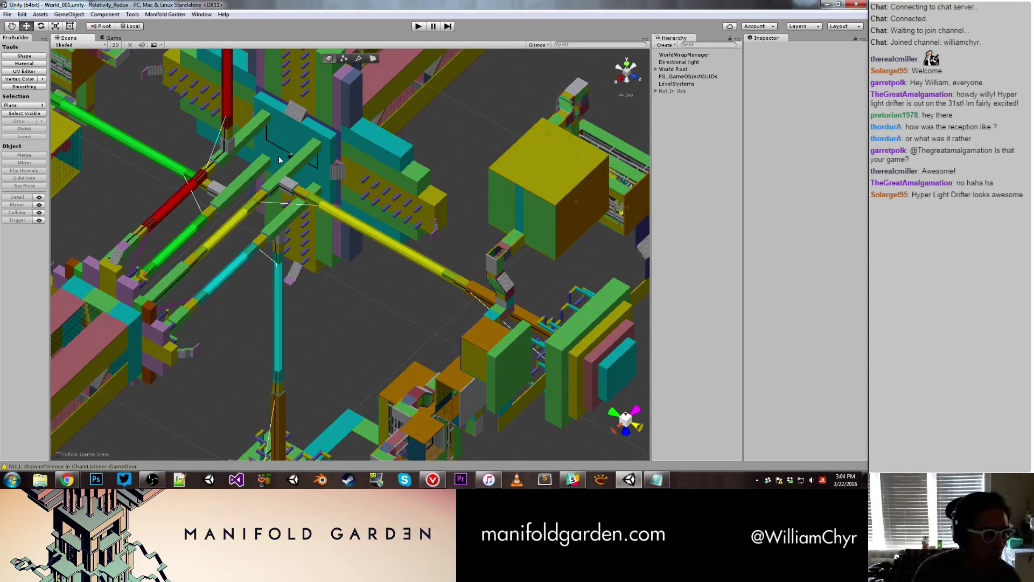
left_click_drag(305, 170, 373, 177, "alt")
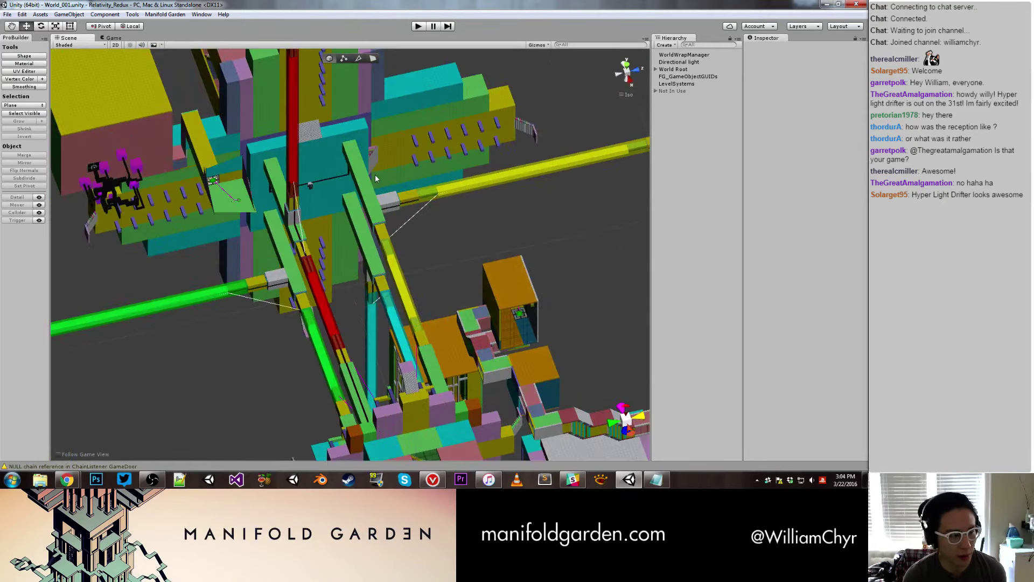
scroll(352, 201, "up", 3)
scroll(286, 243, "up", 3)
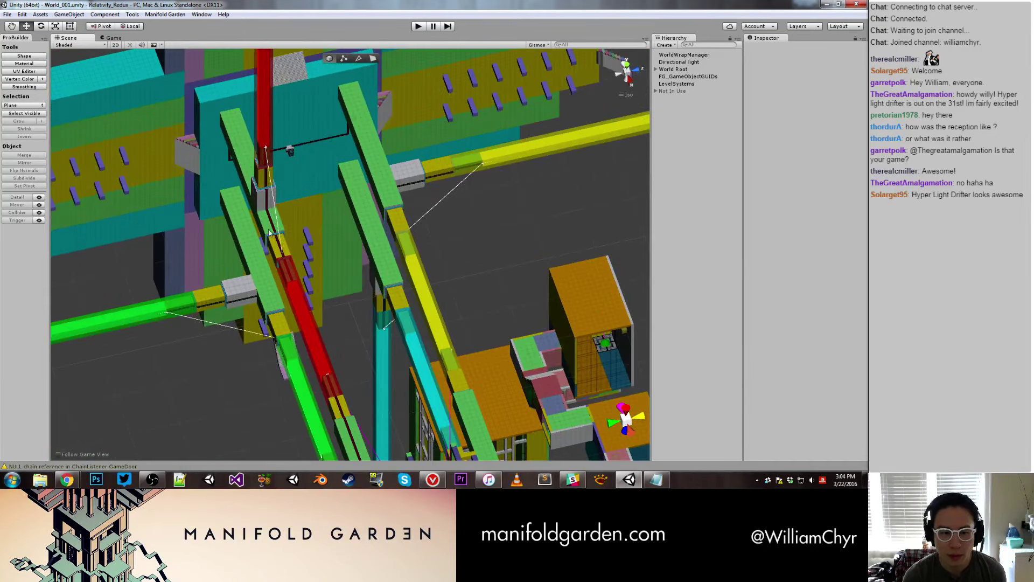
Orbit and zoom around the central beams, ending close on the green beam's end.
left_click_drag(269, 233, 378, 216, "alt")
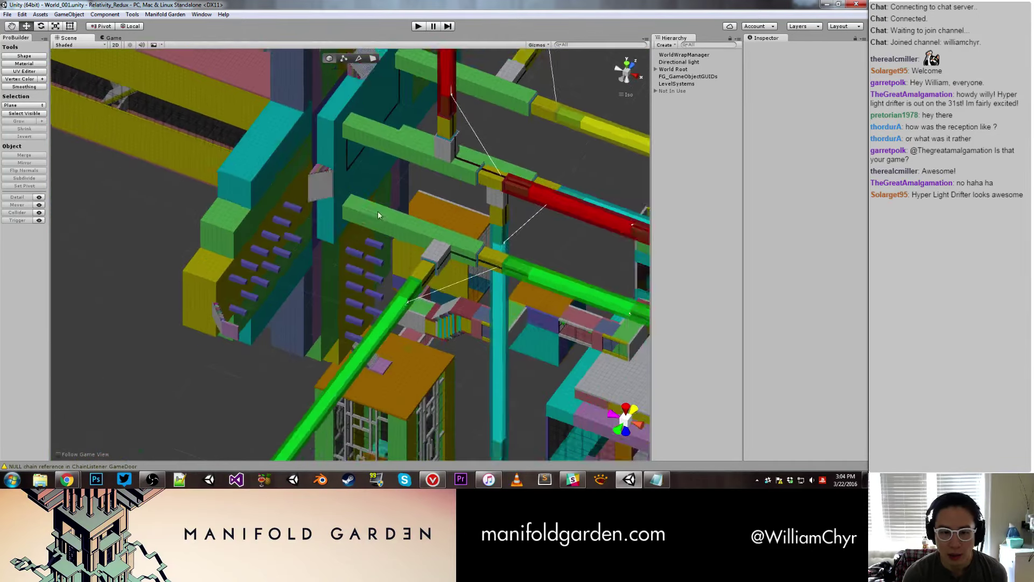
scroll(379, 216, "down", 5)
scroll(378, 215, "down", 3)
scroll(322, 192, "down", 3)
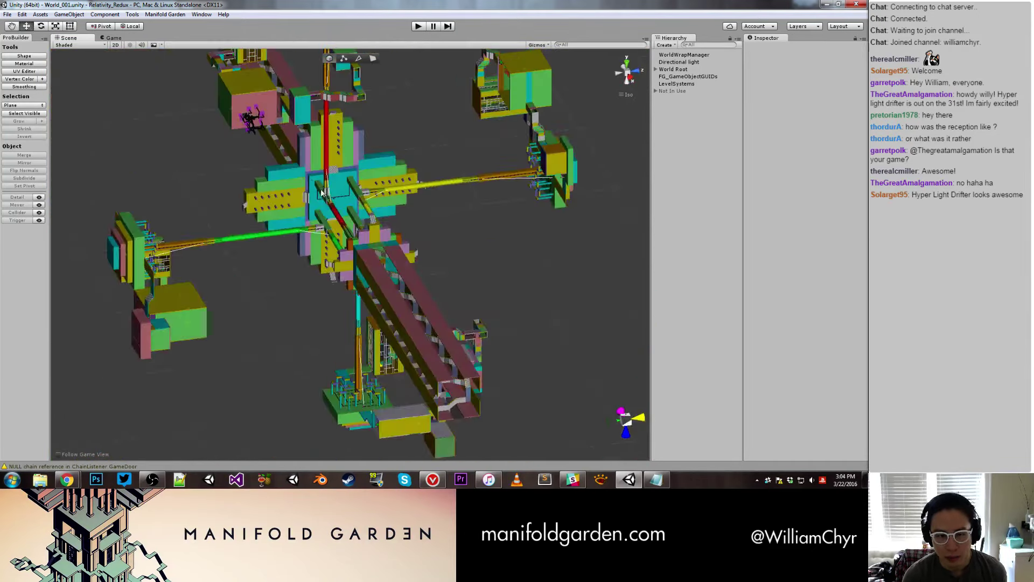
scroll(322, 193, "up", 5)
mouse_move(322, 193)
left_mouse_down("alt")
mouse_move(387, 113)
mouse_move(422, 181)
left_mouse_up("alt")
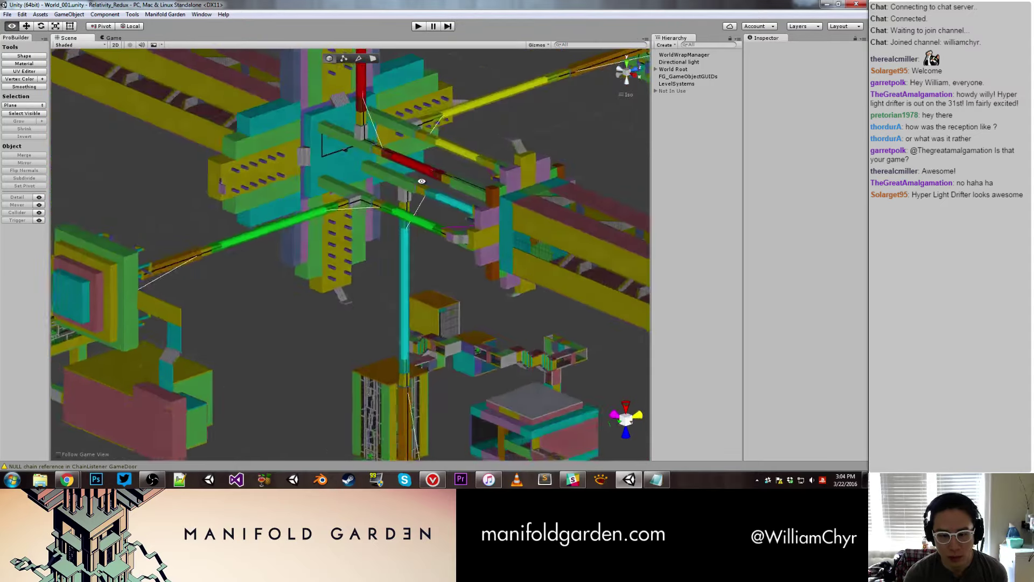
mouse_move(422, 181)
left_mouse_down("alt")
mouse_move(330, 213)
mouse_move(358, 147)
mouse_move(381, 152)
mouse_move(345, 170)
mouse_move(389, 239)
mouse_move(369, 209)
mouse_move(277, 277)
left_mouse_up("alt")
scroll(330, 213, "down", 3)
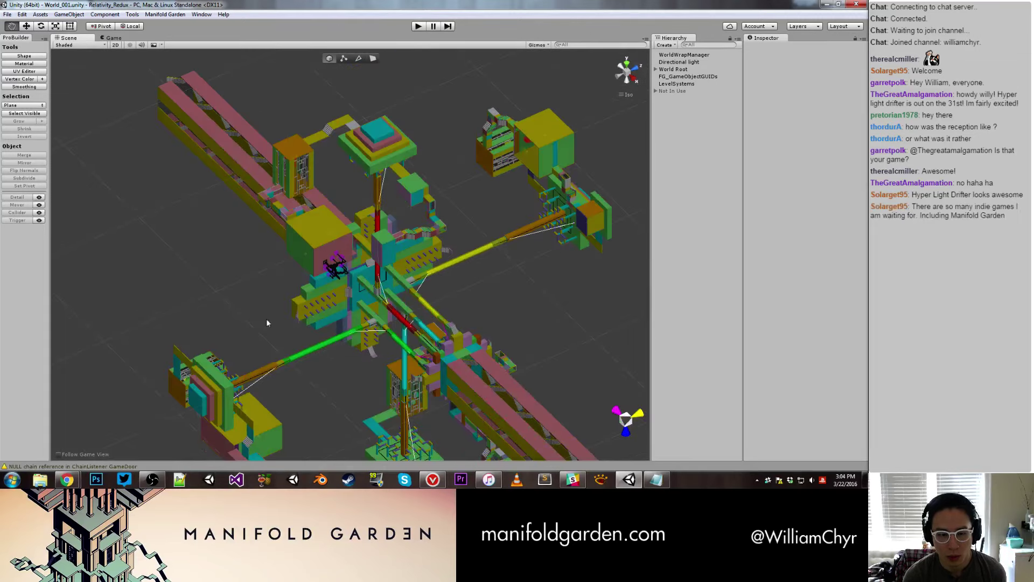
scroll(277, 278, "up", 3)
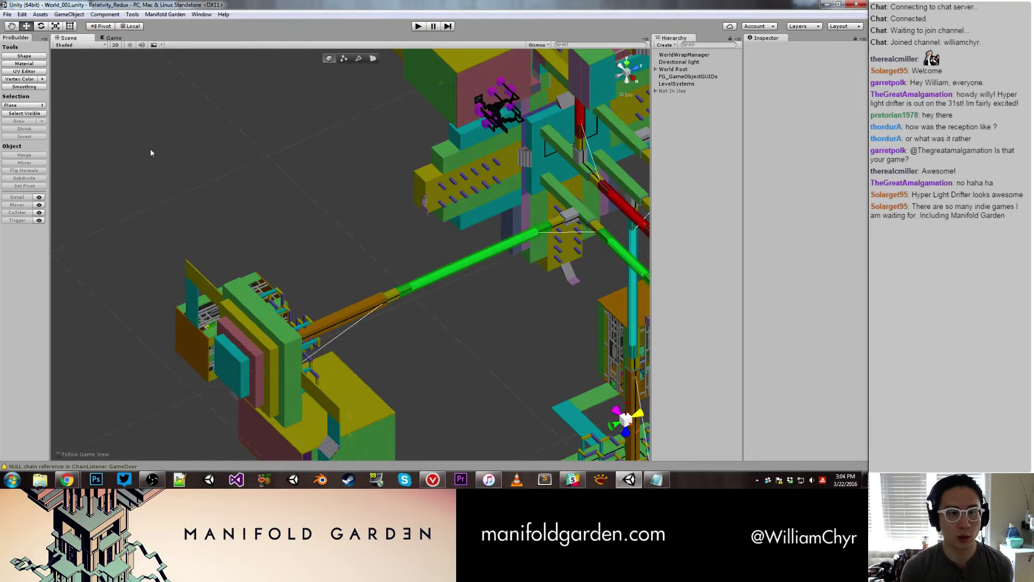
mouse_move(150, 150)
left_mouse_down("alt")
mouse_move(243, 162)
mouse_move(307, 302)
left_mouse_up("alt")
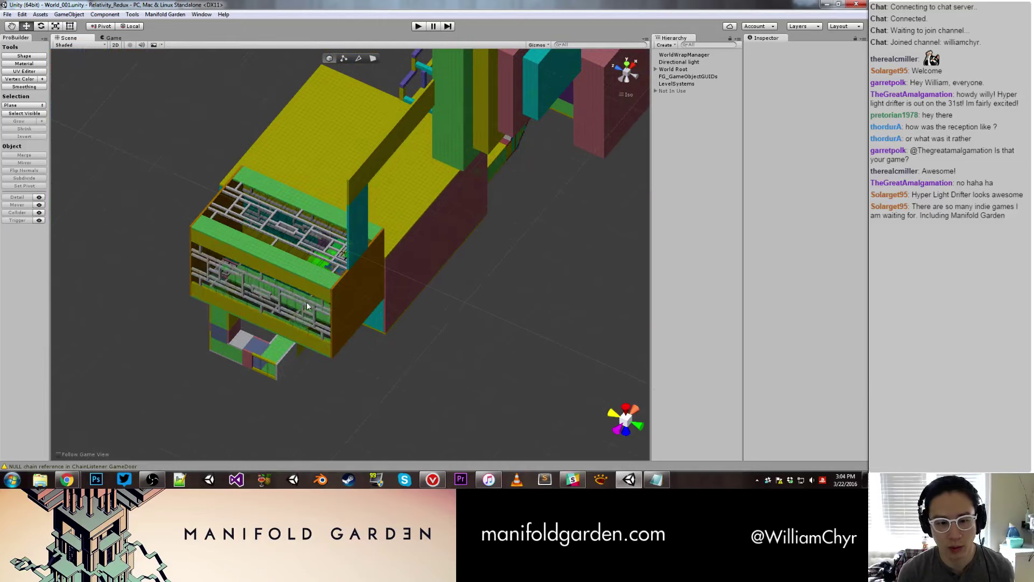
Select a Window_W001_TreeRoom window and frame it from a side view.
left_click(306, 307)
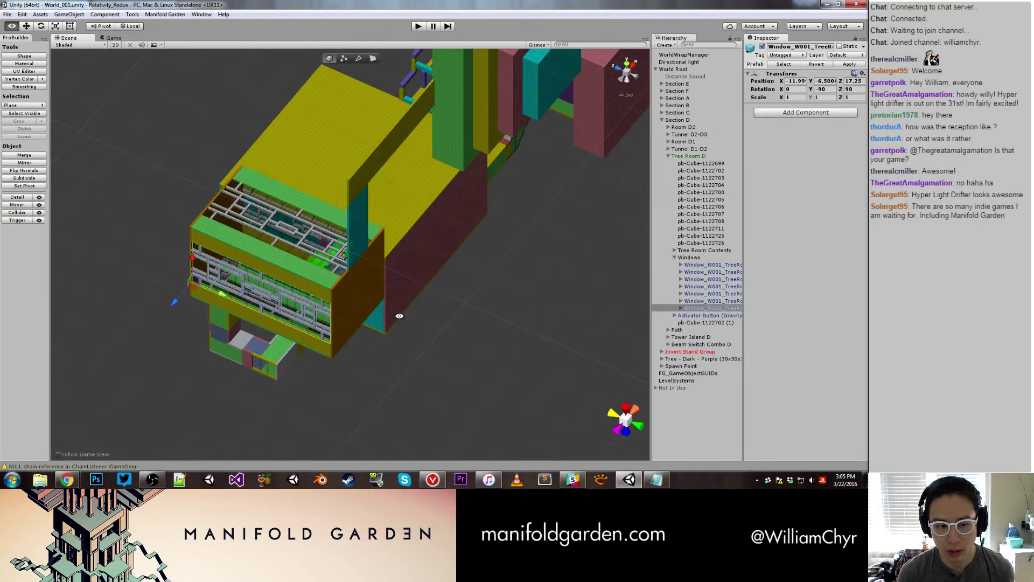
mouse_move(306, 307)
left_mouse_down("alt")
mouse_move(478, 244)
mouse_move(442, 248)
left_mouse_up("alt")
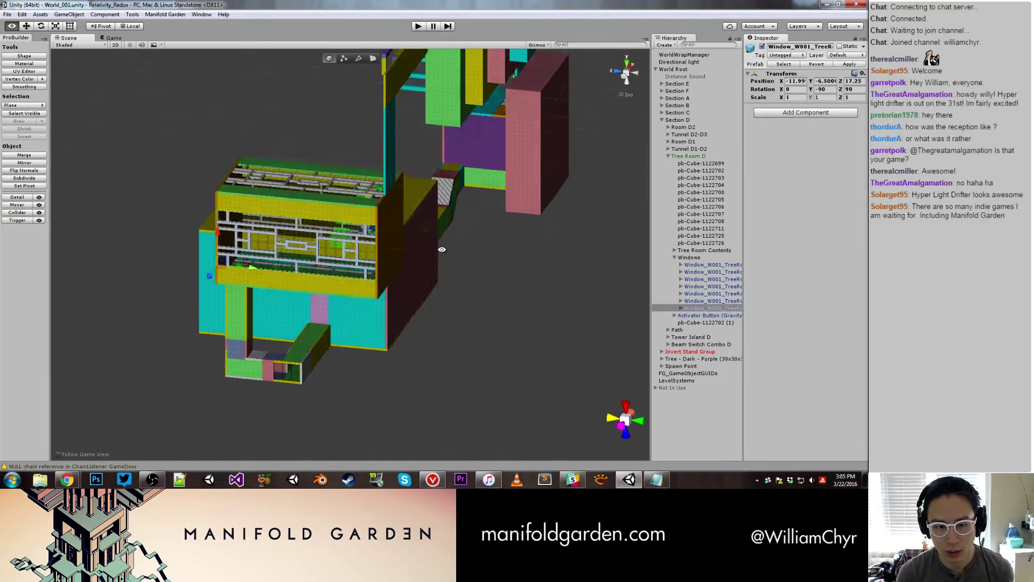
key("f")
mouse_move(450, 204)
left_mouse_down("alt")
mouse_move(442, 164)
mouse_move(417, 157)
mouse_move(435, 185)
left_mouse_up("alt")
left_click(435, 163)
key("f")
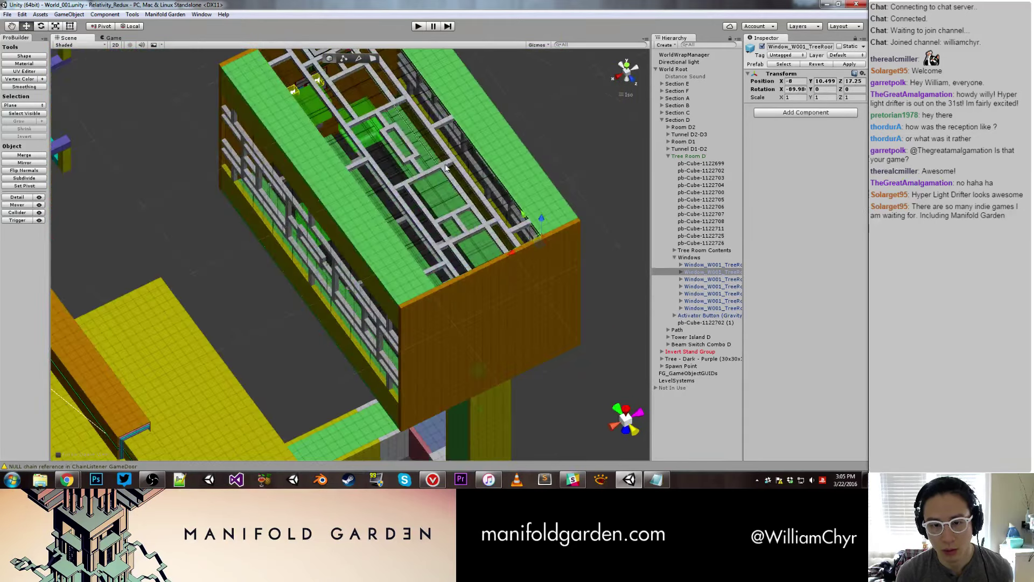
left_click(435, 185)
left_click_drag(447, 232, 431, 225, "alt")
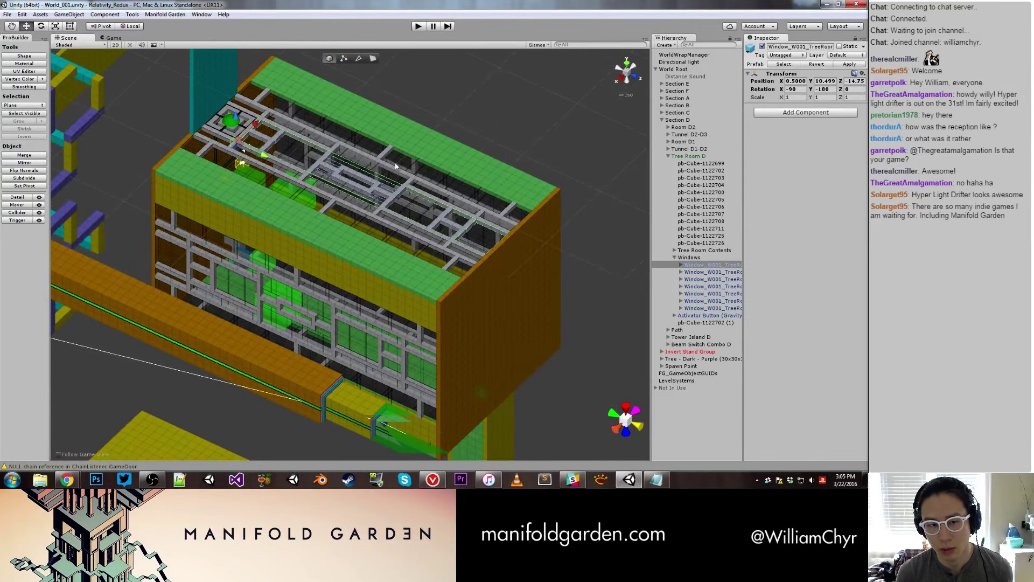
Raise the window to height 15.87 and inspect its pb-Frame and pb-Glass children.
left_click_drag(233, 122, 413, 111)
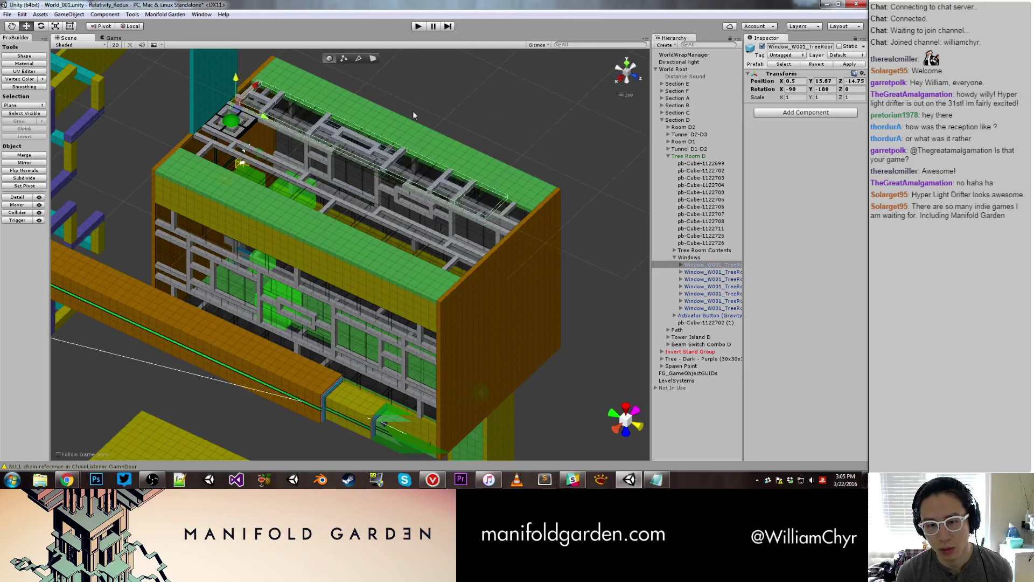
left_click(681, 264)
left_click(699, 272)
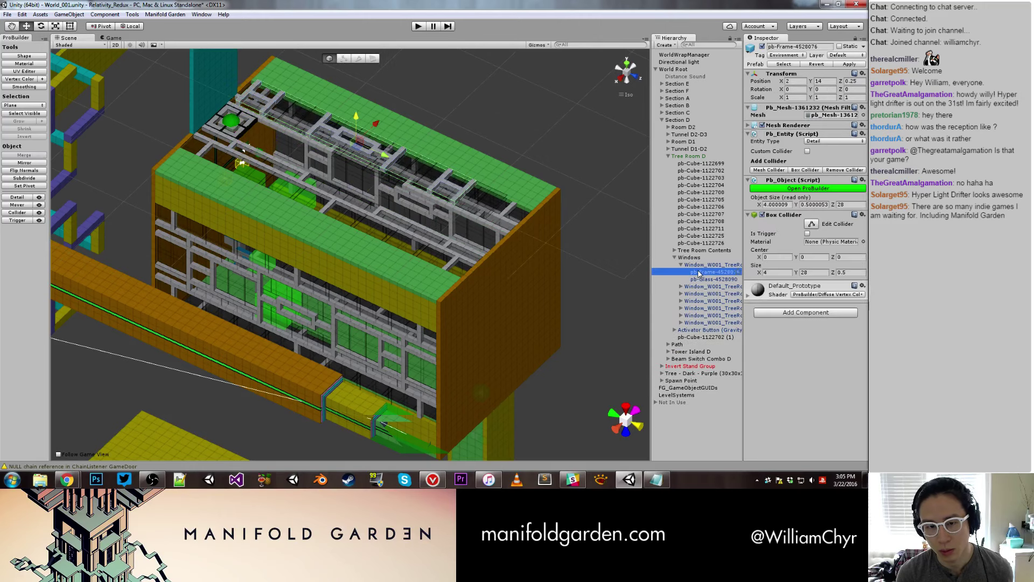
left_click(700, 280)
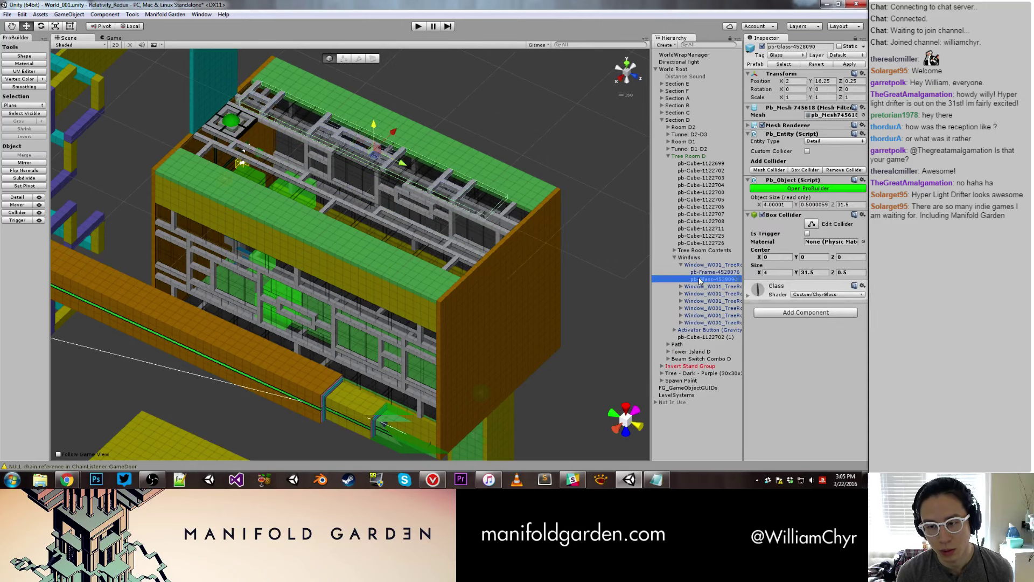
left_click(699, 274)
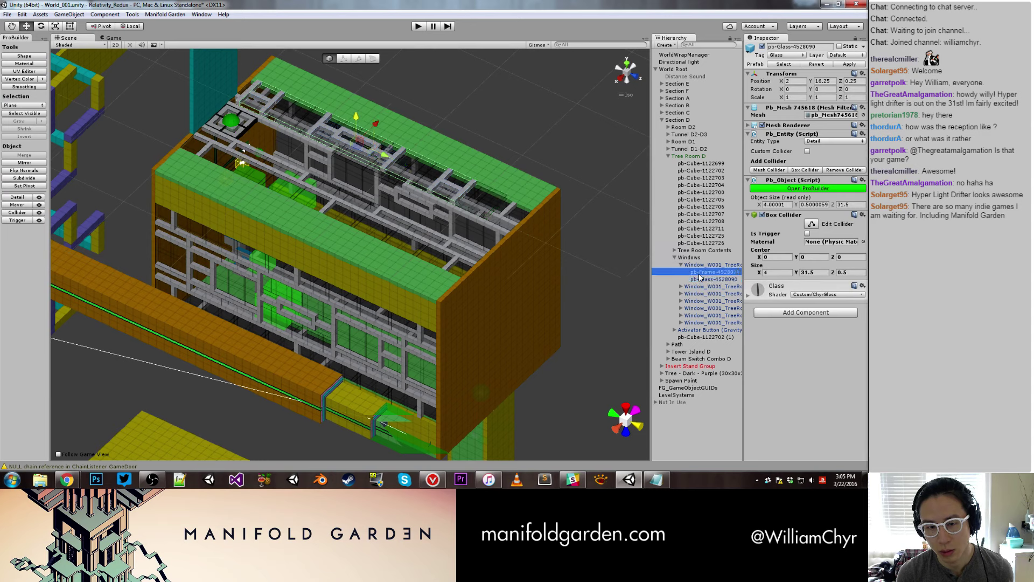
left_click(699, 279)
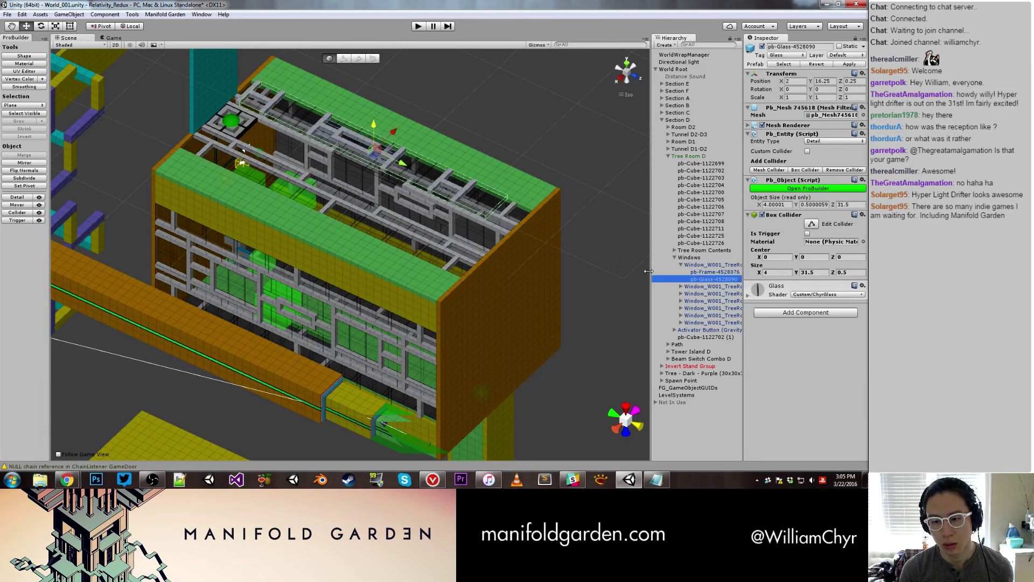
left_click_drag(648, 271, 598, 277)
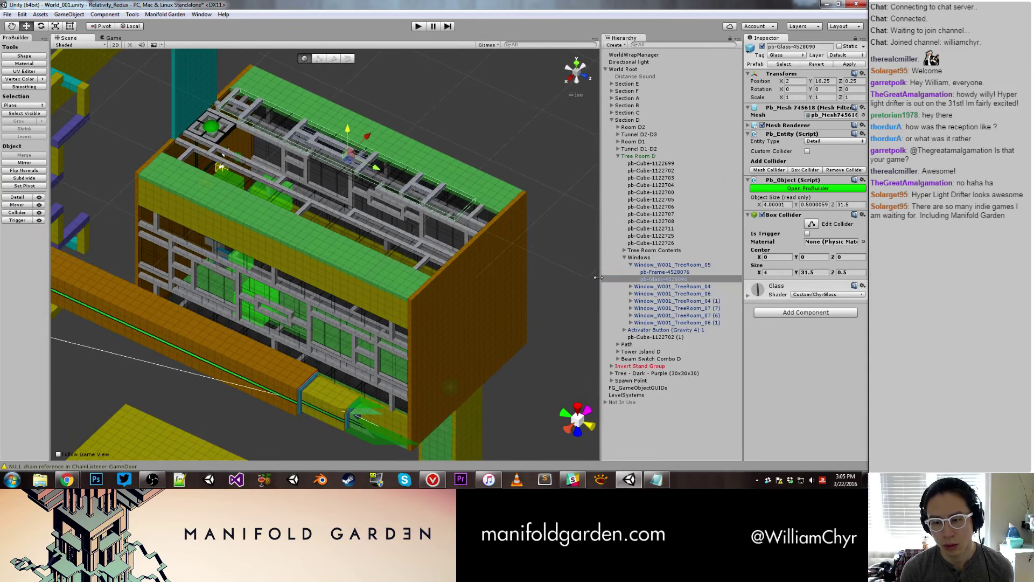
Select Window_W001_TreeRoom_05 in Tree Room D and lower it to about Y 10.6.
left_click(660, 272)
left_click(659, 279)
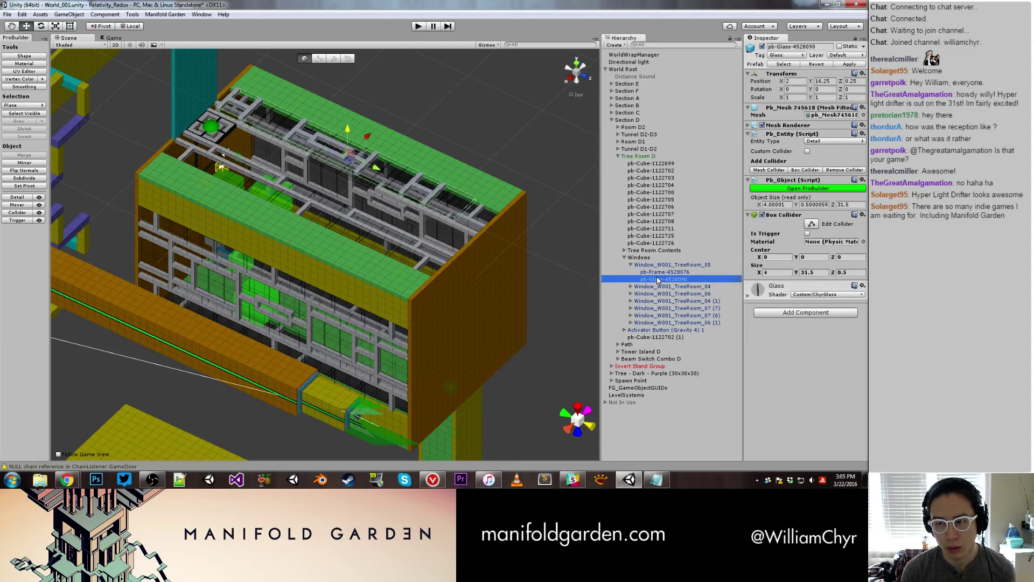
left_click(657, 273)
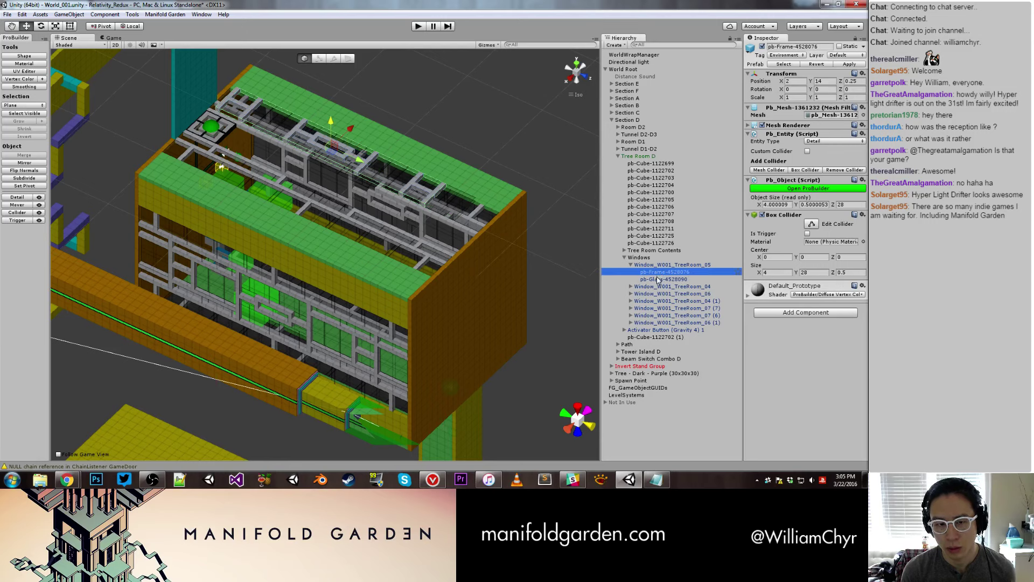
left_click(659, 280)
left_click(655, 265)
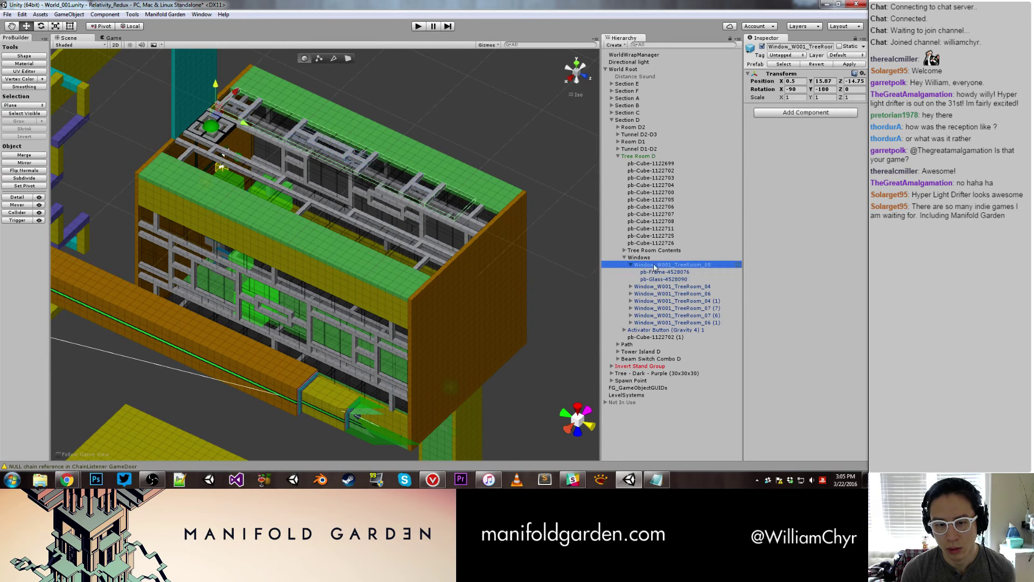
left_click_drag(211, 86, 212, 121)
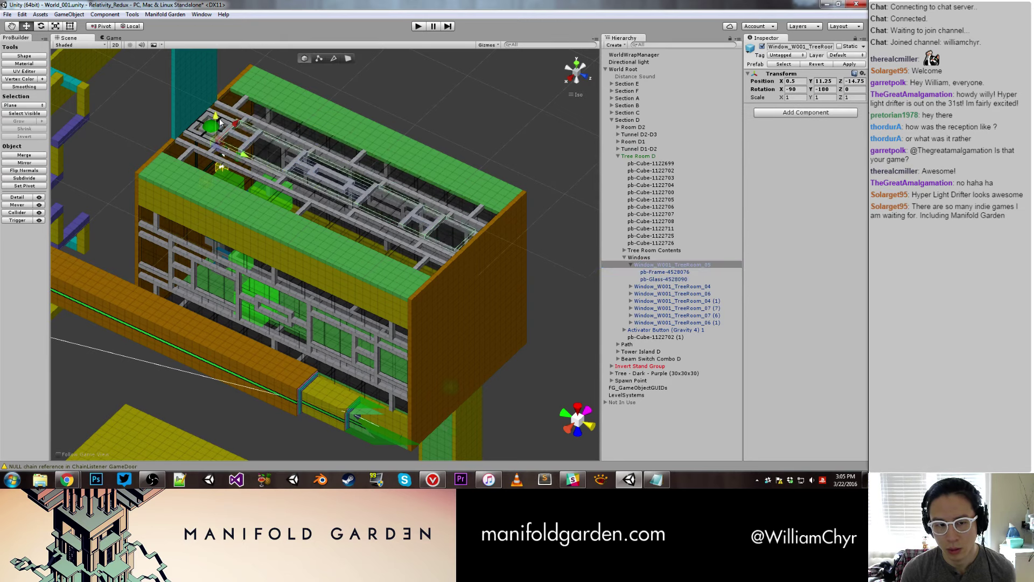
Enable ProGrids grid snapping and snap the window onto the grid at about Y 10.5.
left_click(135, 15)
left_click(135, 15)
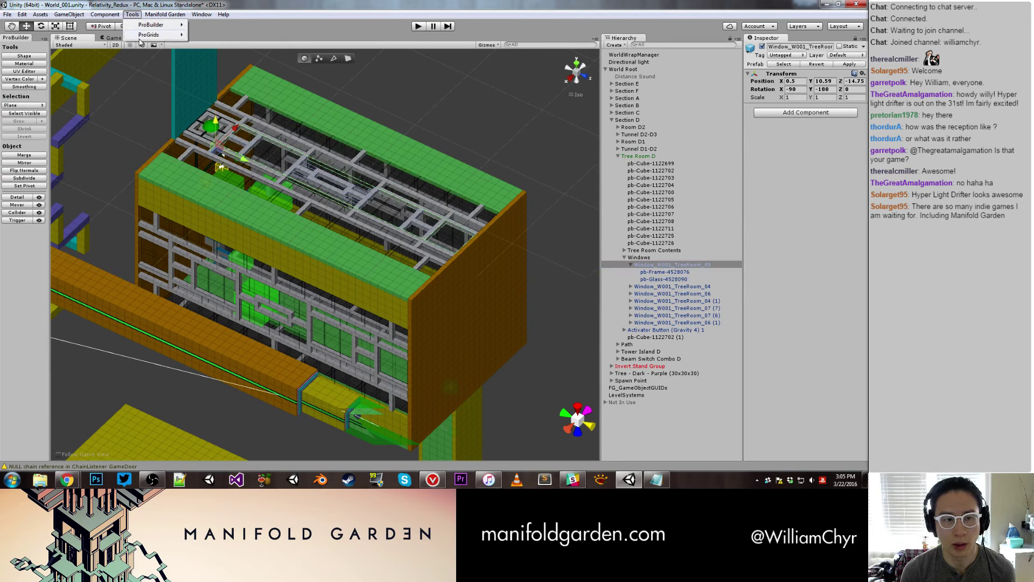
left_click(201, 15)
left_click(219, 123)
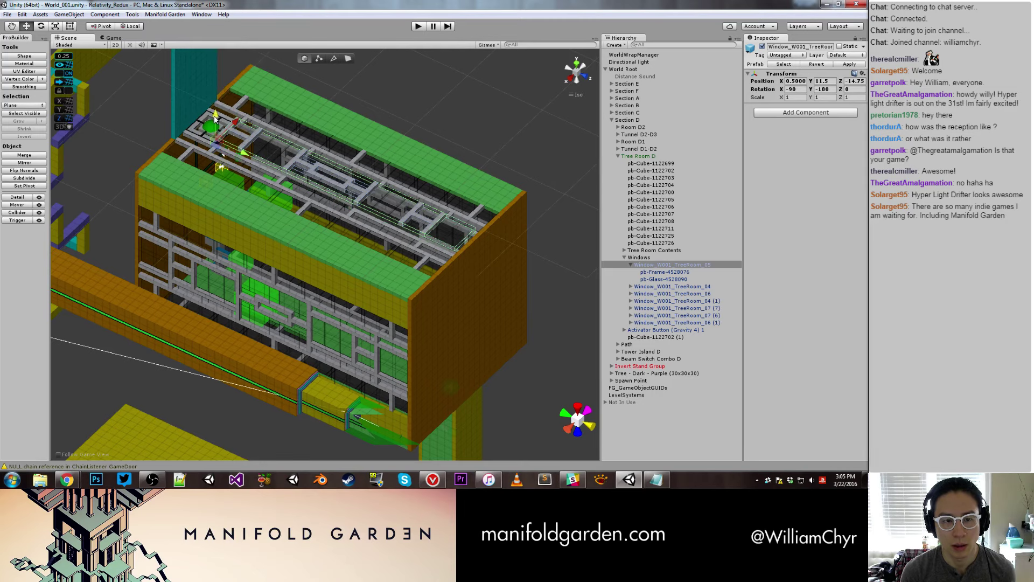
mouse_move(212, 131)
left_mouse_down()
mouse_move(360, 286)
mouse_move(328, 292)
left_mouse_up()
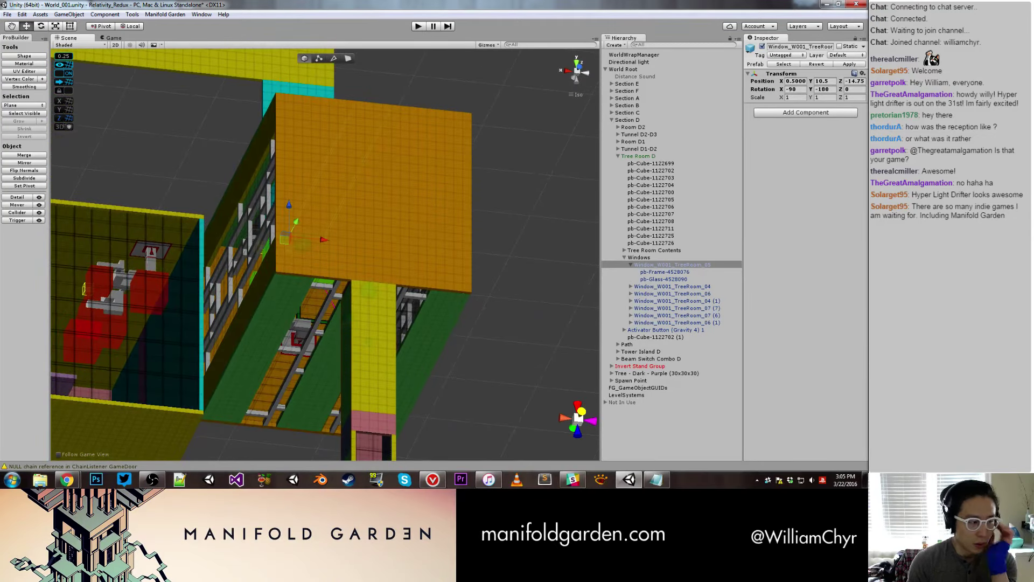
From a near top-down view, select and focus on a Tree Room A window.
left_click(520, 154)
mouse_move(516, 150)
left_mouse_down("alt")
mouse_move(373, 243)
mouse_move(303, 219)
mouse_move(319, 188)
mouse_move(297, 260)
left_mouse_up("alt")
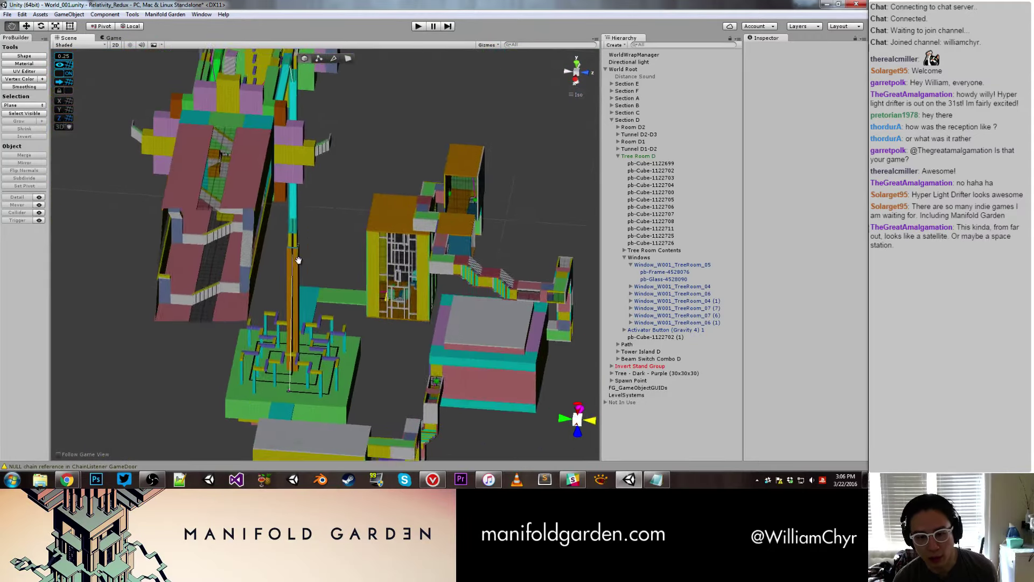
scroll(311, 318, "up", 3)
scroll(312, 318, "up", 3)
scroll(312, 318, "up", 2)
scroll(312, 318, "up", 2)
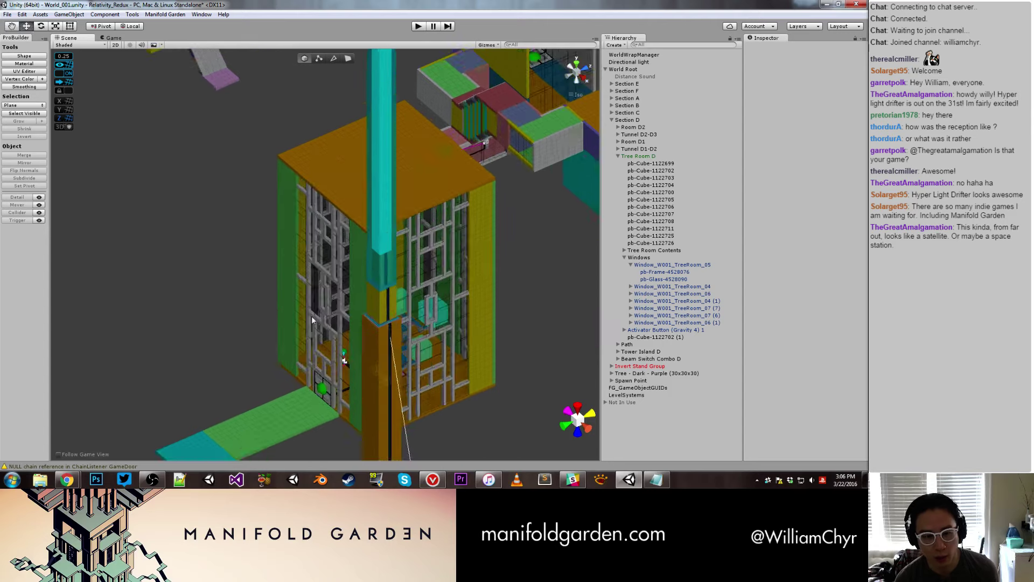
scroll(311, 320, "up", 3)
scroll(312, 320, "up", 1)
left_click(322, 296)
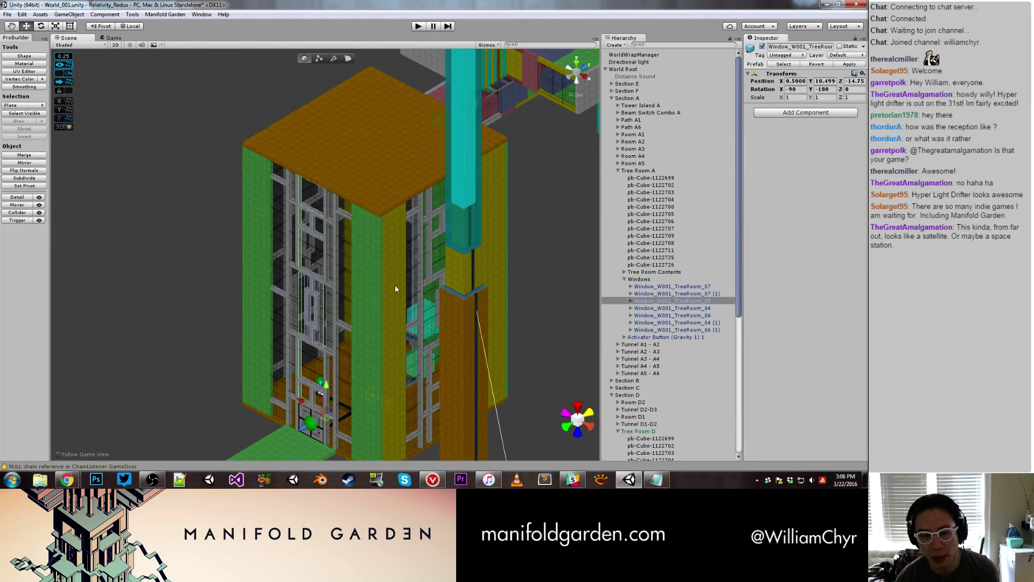
left_click(627, 301)
left_click(632, 302)
left_click(655, 308)
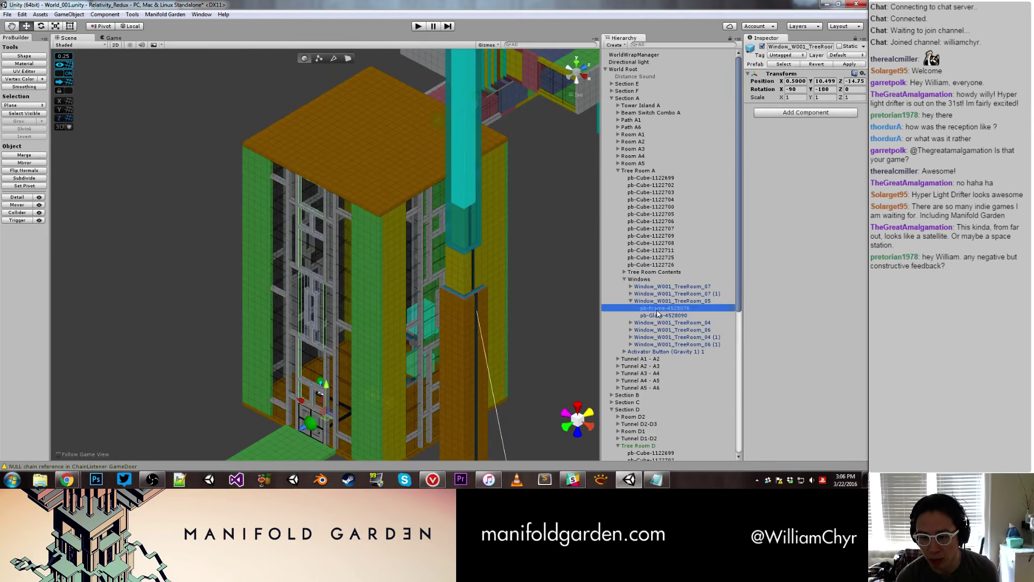
left_click(658, 316)
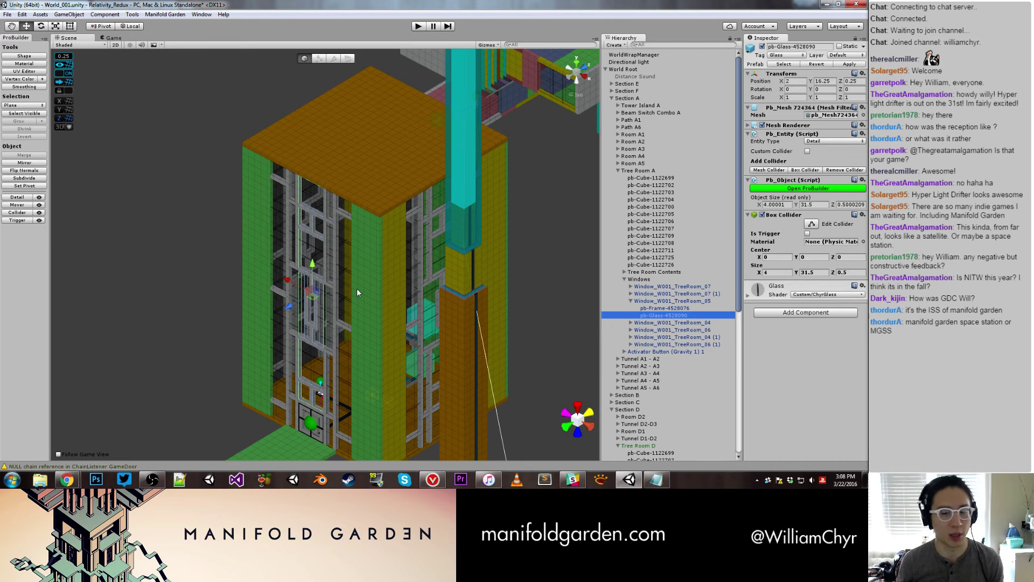
Orbit the tree room tower and inspect a window's frame and glass parts.
mouse_move(326, 252)
left_mouse_down("alt")
mouse_move(275, 317)
mouse_move(335, 242)
mouse_move(301, 301)
left_mouse_up("alt")
left_click(654, 308)
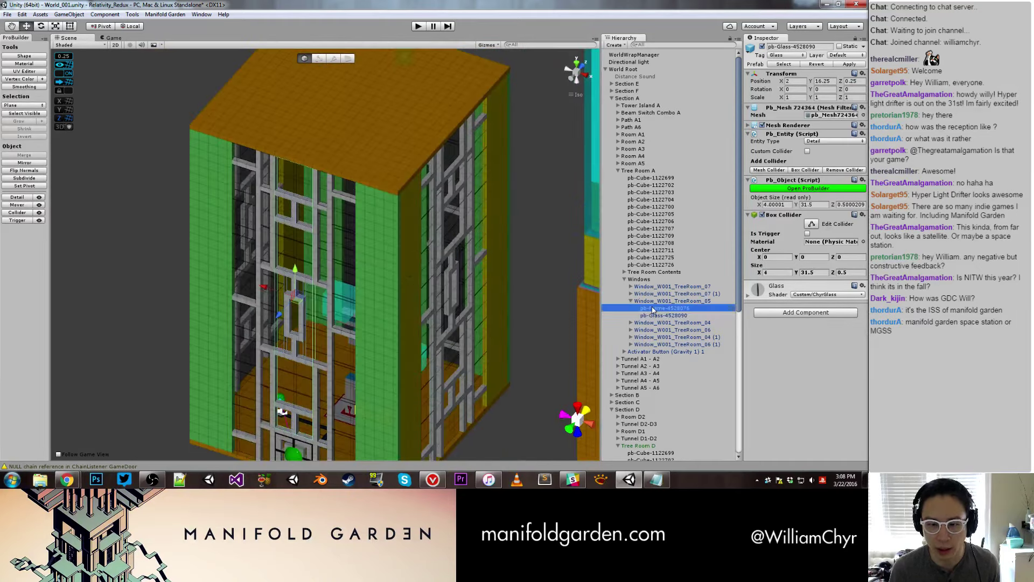
left_click(655, 315)
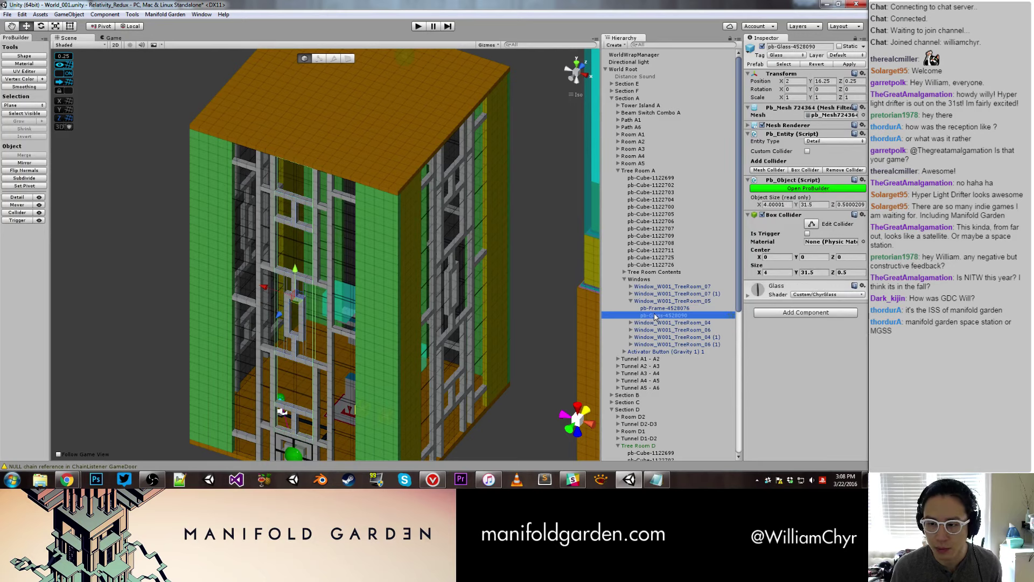
left_click(154, 261)
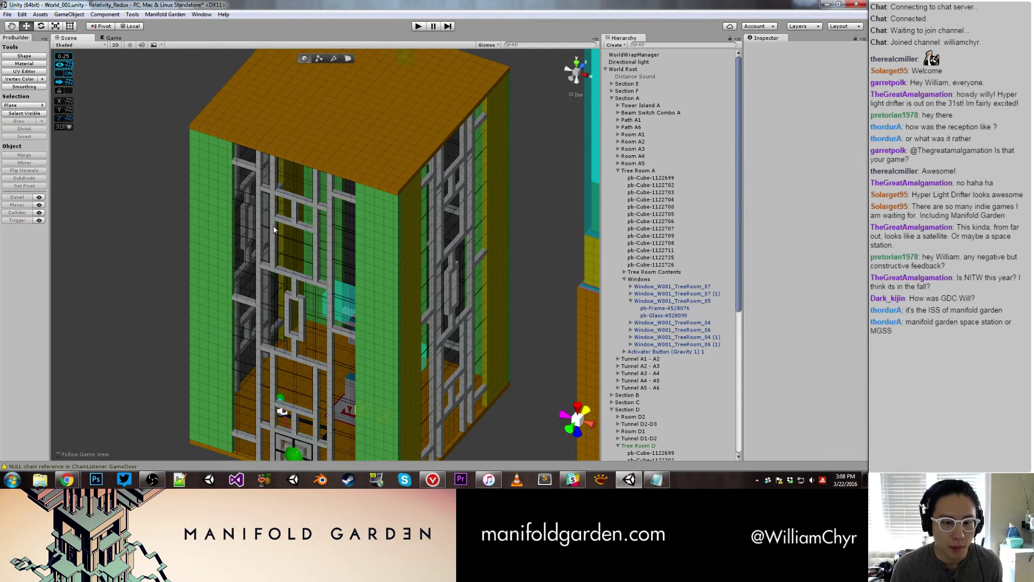
Zoom and orbit over to Protruding Section 3's yellow block and purple block rows.
scroll(264, 221, "down", 3)
scroll(263, 222, "down", 3)
scroll(268, 237, "down", 3)
left_click_drag(268, 237, 256, 241, "alt")
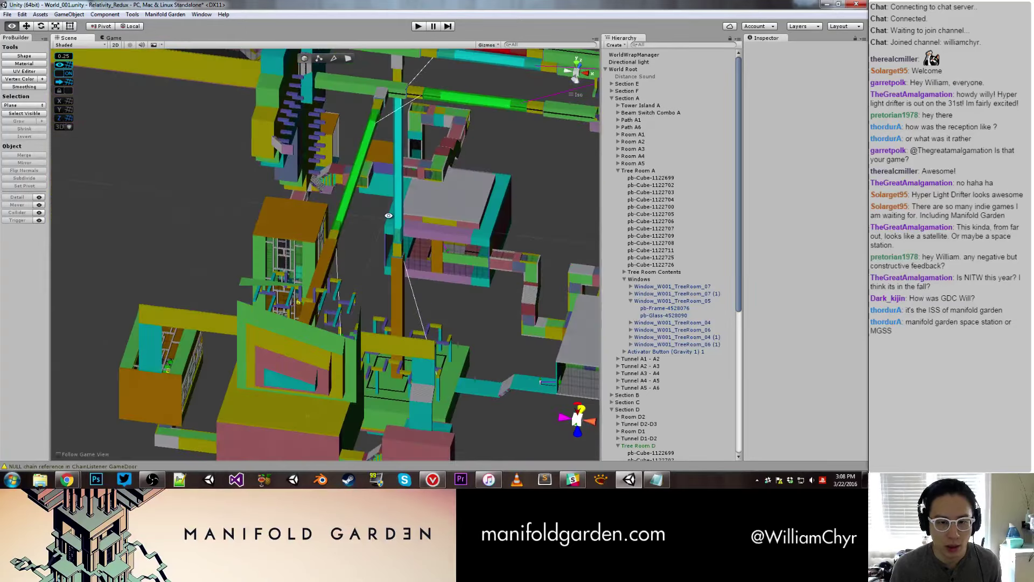
mouse_move(256, 241)
left_mouse_down("alt")
mouse_move(247, 173)
mouse_move(269, 231)
left_mouse_up("alt")
scroll(268, 205, "up", 3)
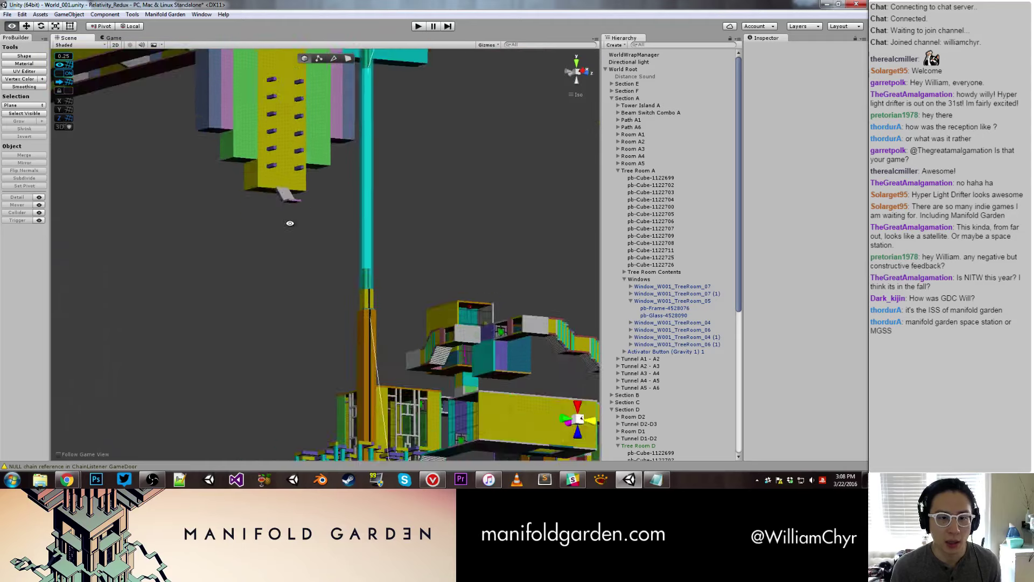
scroll(268, 233, "up", 5)
Select the Stairs JustSteps (1) group and snap it to X 7.
left_click(271, 243)
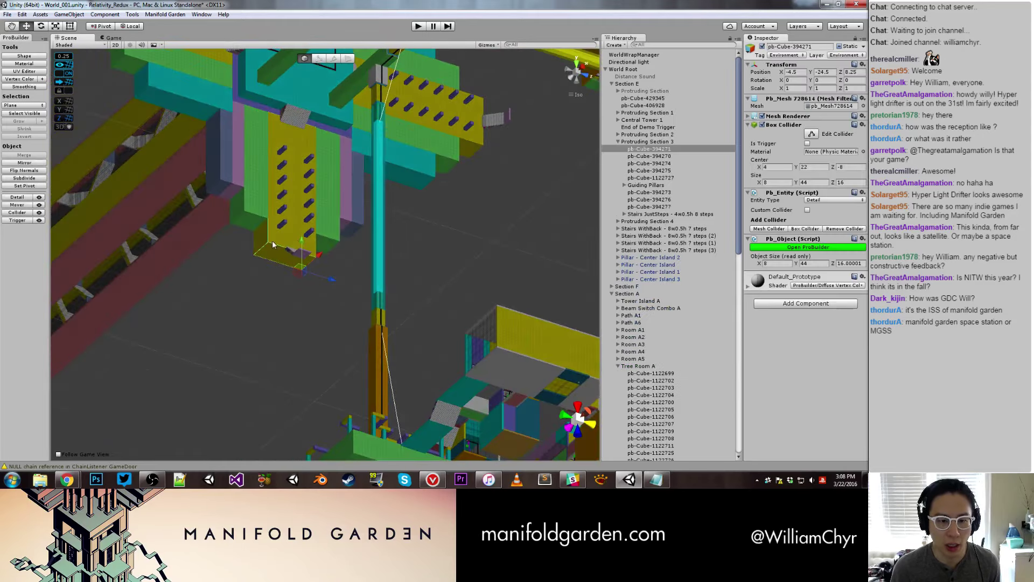
scroll(273, 240, "down", 5)
mouse_move(273, 240)
left_mouse_down("alt")
mouse_move(375, 259)
mouse_move(315, 293)
mouse_move(360, 233)
mouse_move(161, 321)
mouse_move(306, 291)
left_mouse_up("alt")
scroll(301, 282, "up", 5)
scroll(360, 233, "down", 5)
scroll(162, 322, "up", 5)
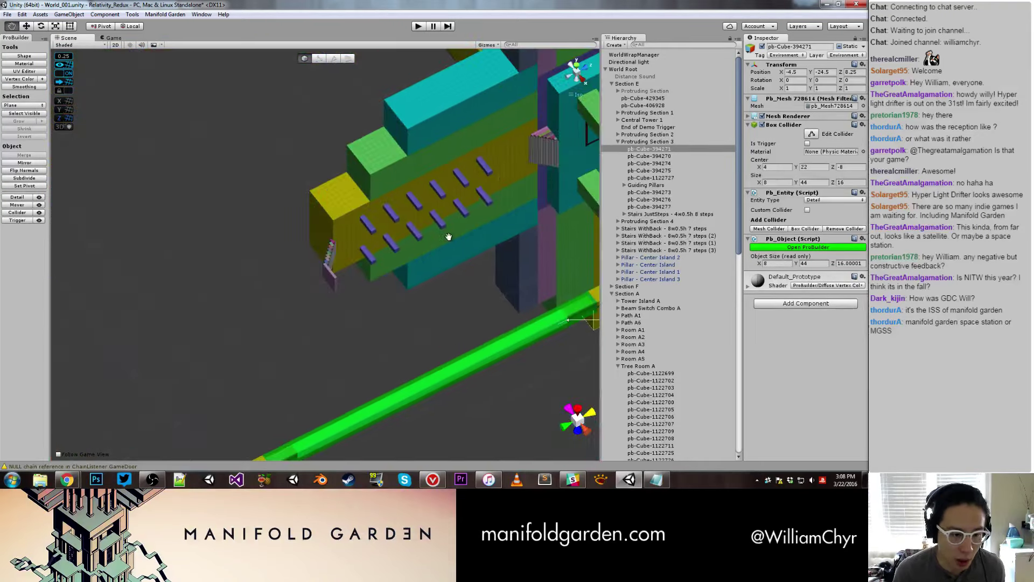
left_click(305, 291)
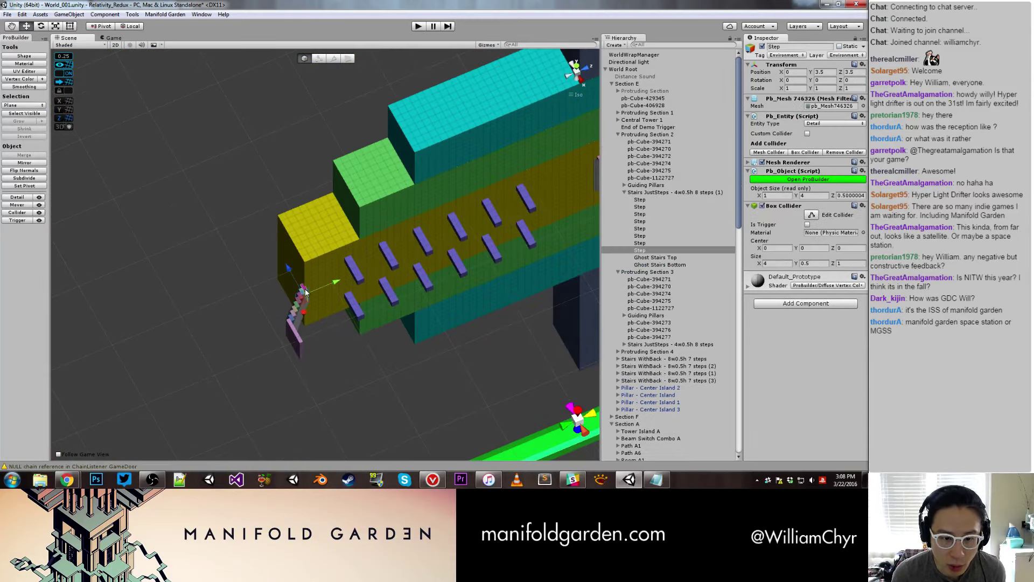
left_click(660, 193)
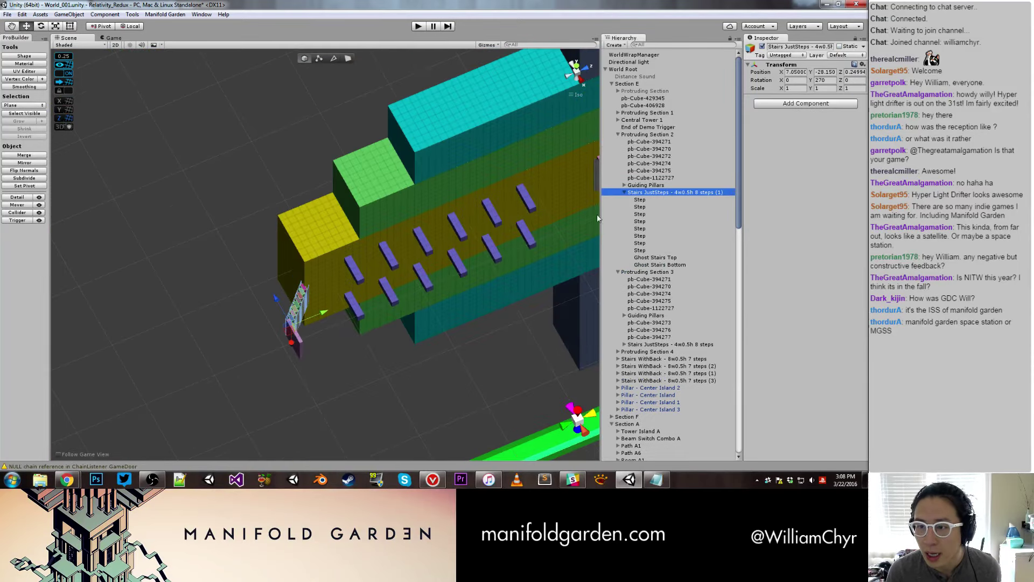
scroll(446, 246, "up", 3)
scroll(373, 265, "down", 3)
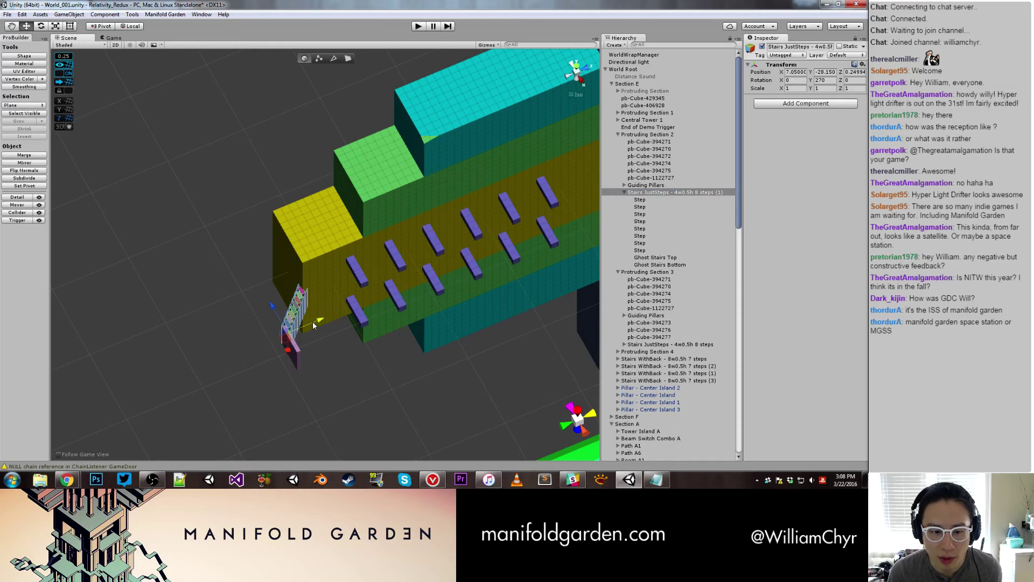
left_click_drag(314, 321, 318, 322)
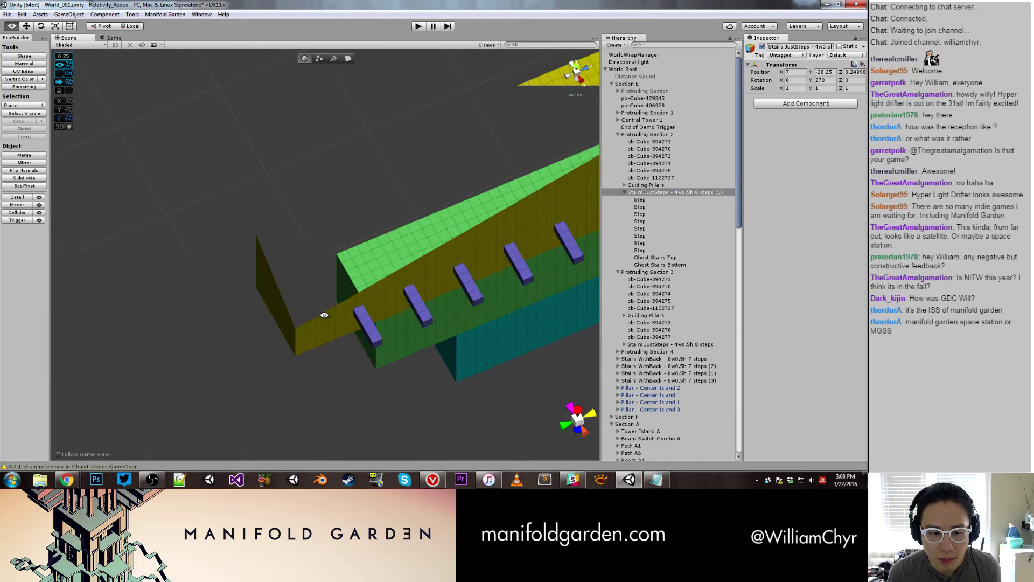
Snap the pink slab pb-Cube-1122727 below the stairs to X 9.
double_click(661, 192)
mouse_move(481, 242)
left_mouse_down("alt")
mouse_move(448, 88)
mouse_move(550, 183)
mouse_move(509, 320)
left_mouse_up("alt")
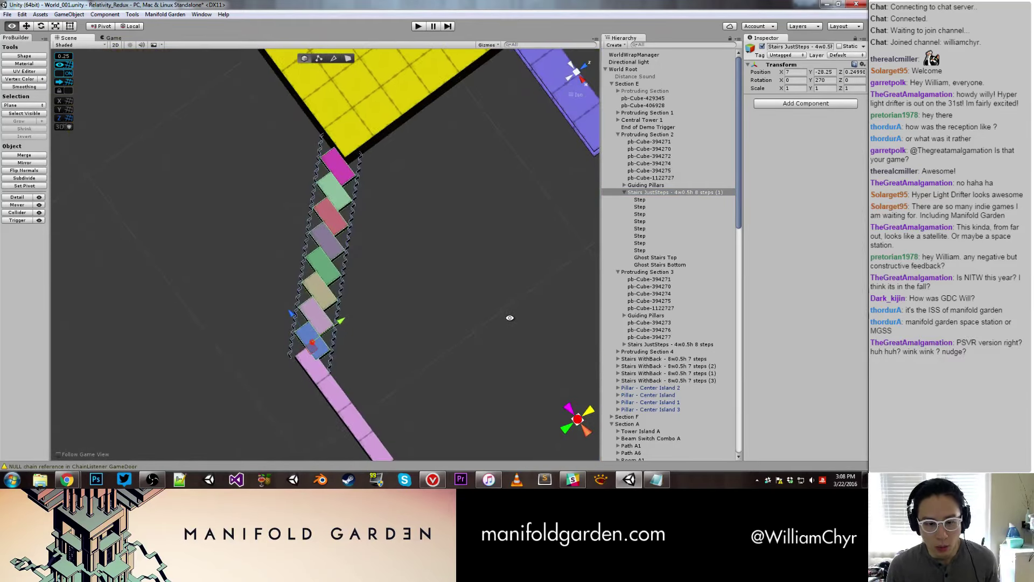
left_click_drag(510, 321, 400, 379, "alt")
left_click(361, 411)
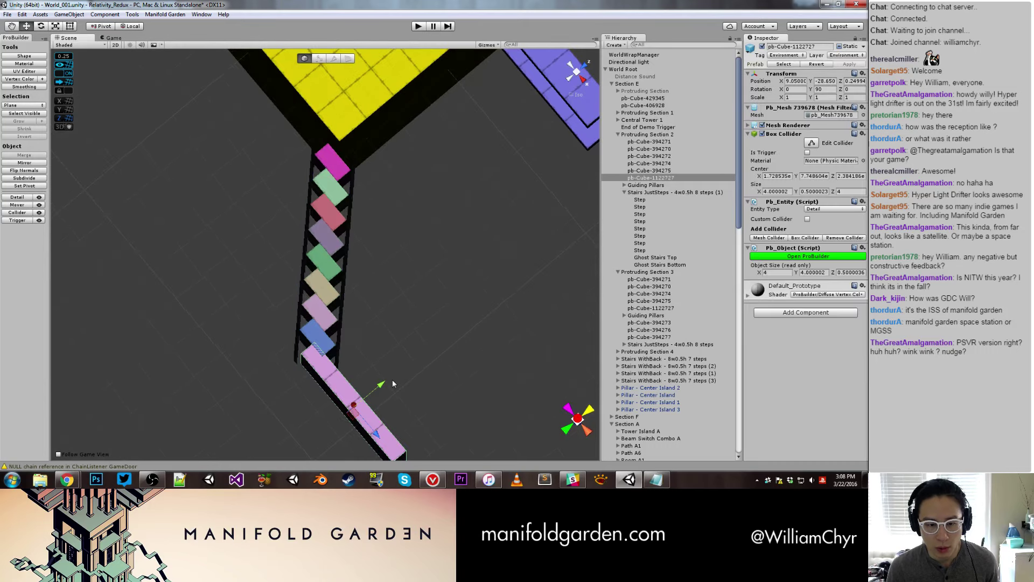
left_click(388, 380)
left_click(350, 399)
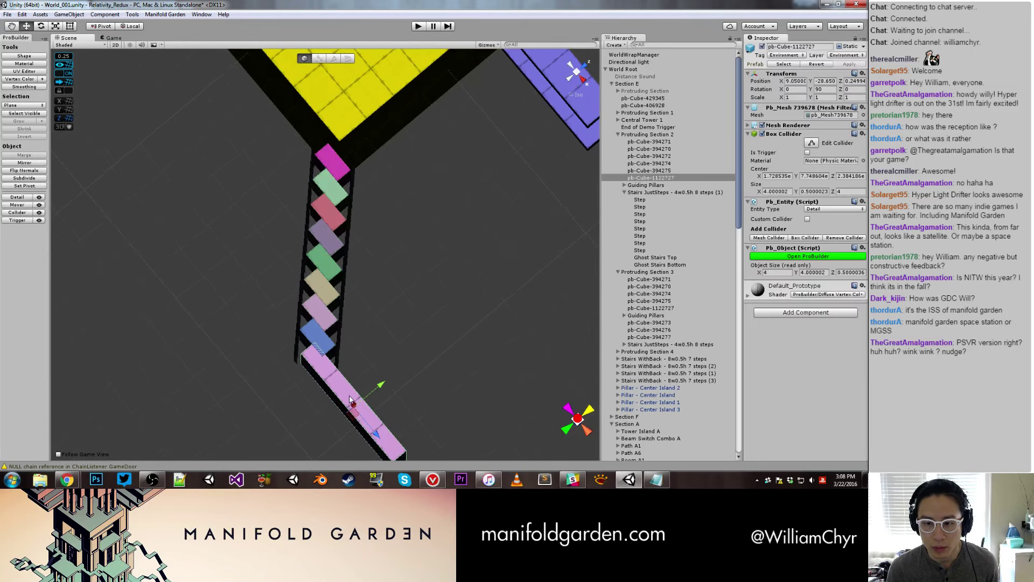
left_click_drag(379, 386, 380, 388)
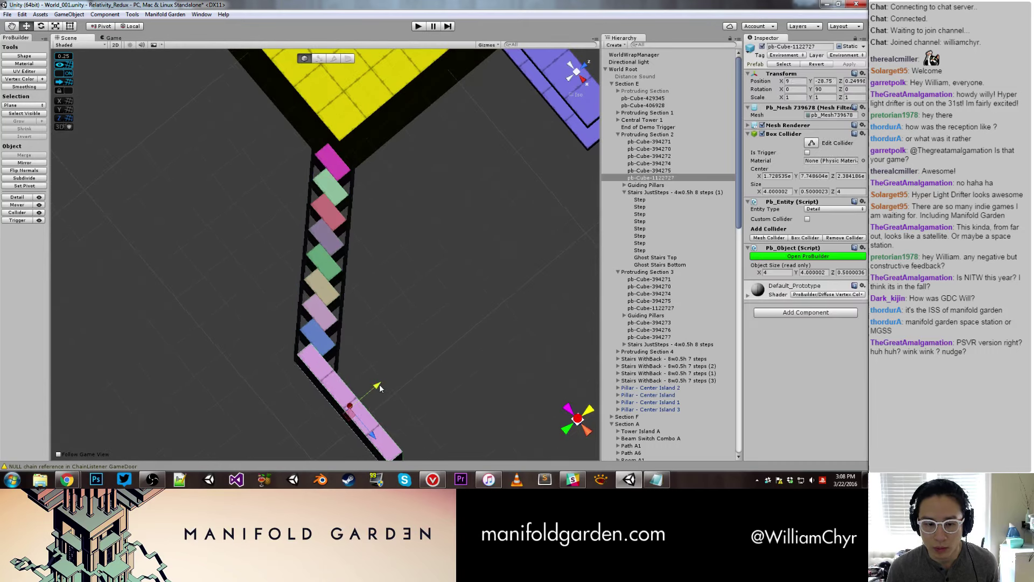
left_click(678, 136)
mouse_move(573, 154)
left_mouse_down("alt")
mouse_move(471, 186)
mouse_move(437, 236)
left_mouse_up("alt")
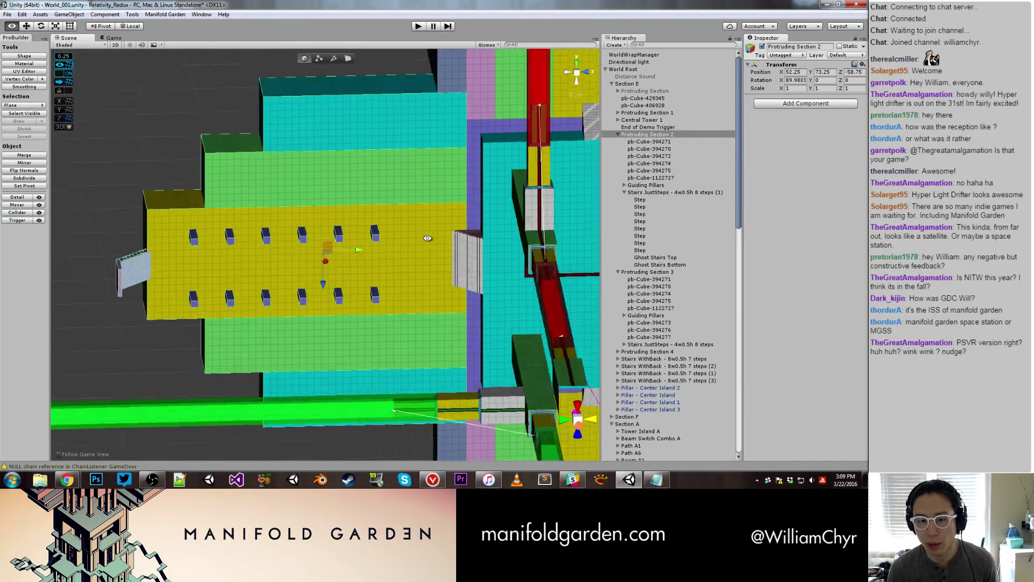
scroll(372, 242, "up", 3)
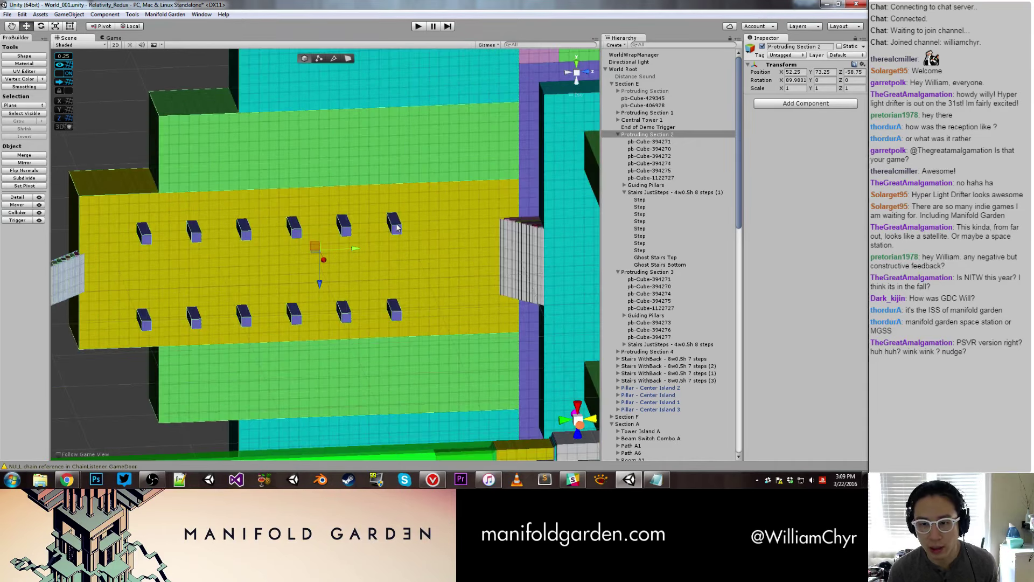
left_click(396, 224)
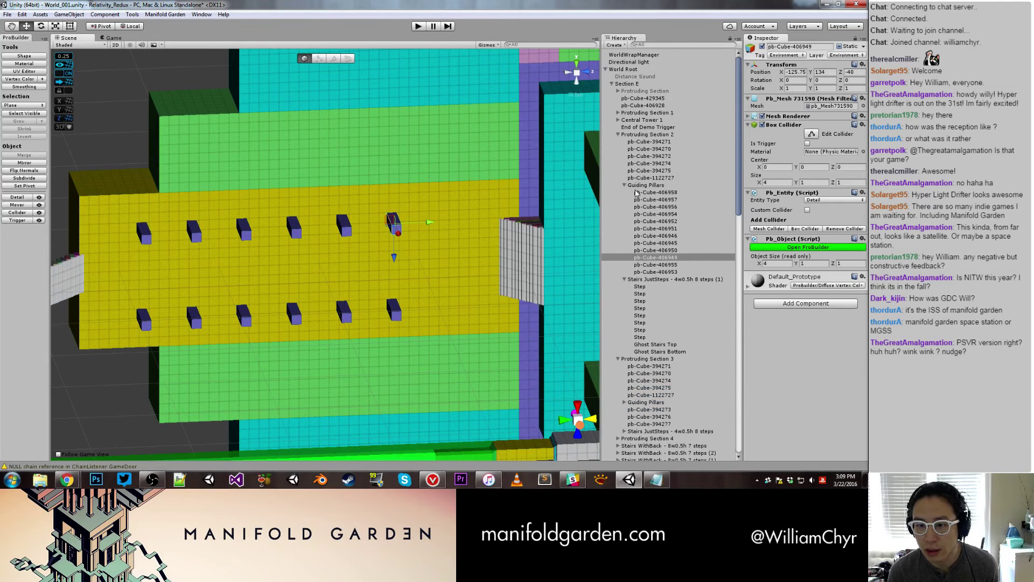
left_click(638, 185)
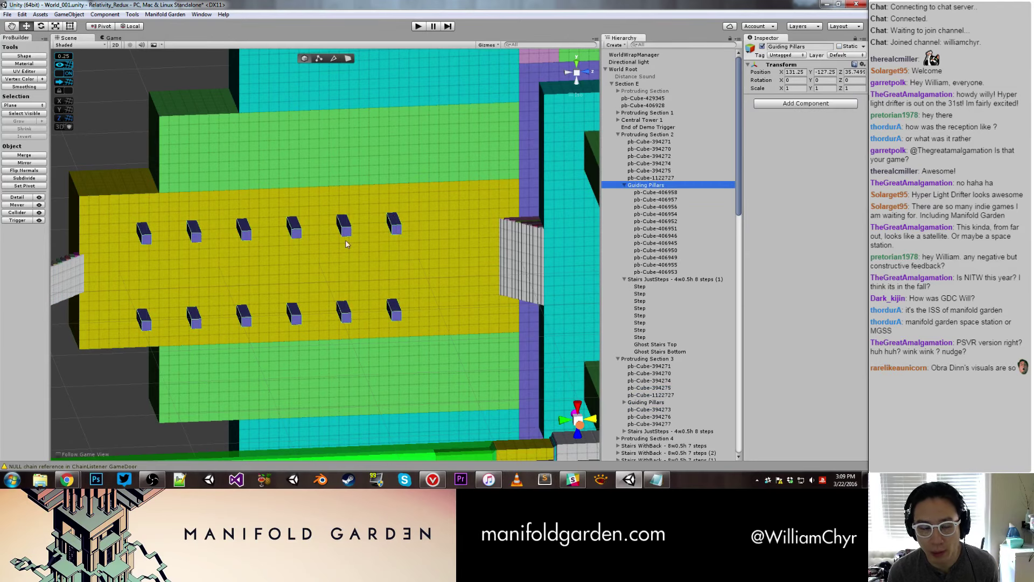
scroll(256, 252, "down", 3)
left_click_drag(309, 252, 361, 288, "alt")
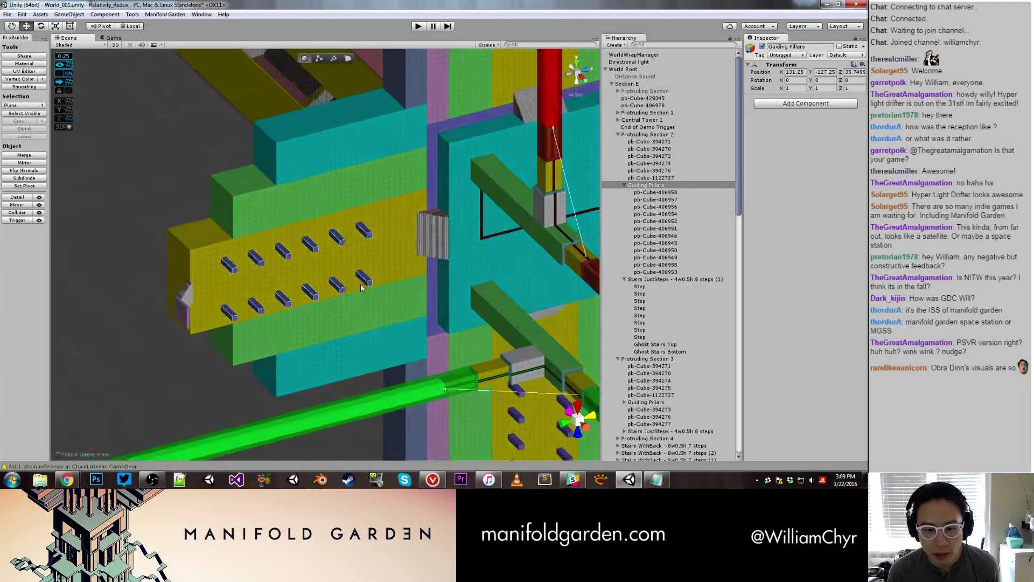
scroll(364, 280, "down", 3)
scroll(366, 271, "down", 2)
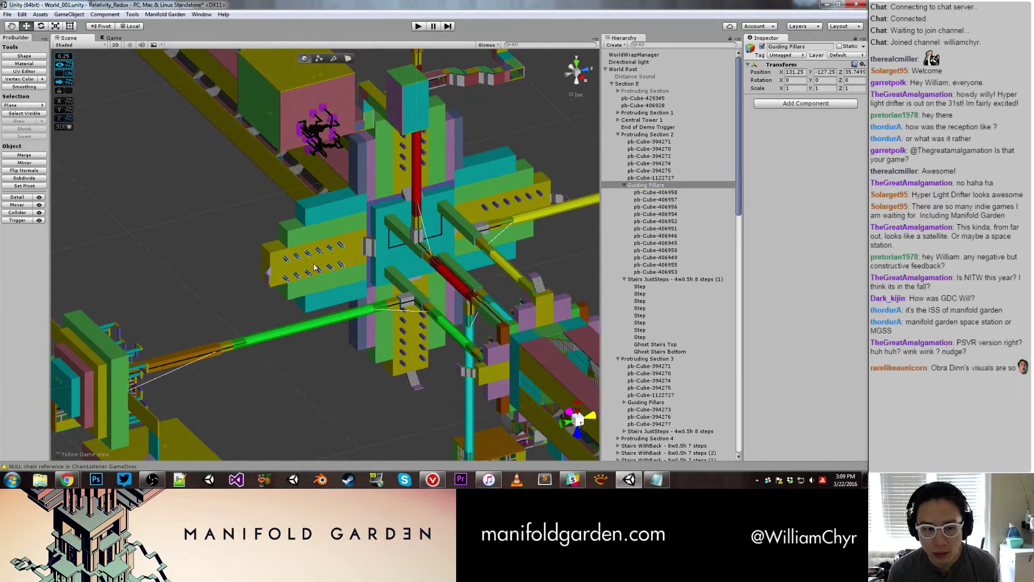
scroll(360, 247, "down", 2)
scroll(406, 253, "down", 3)
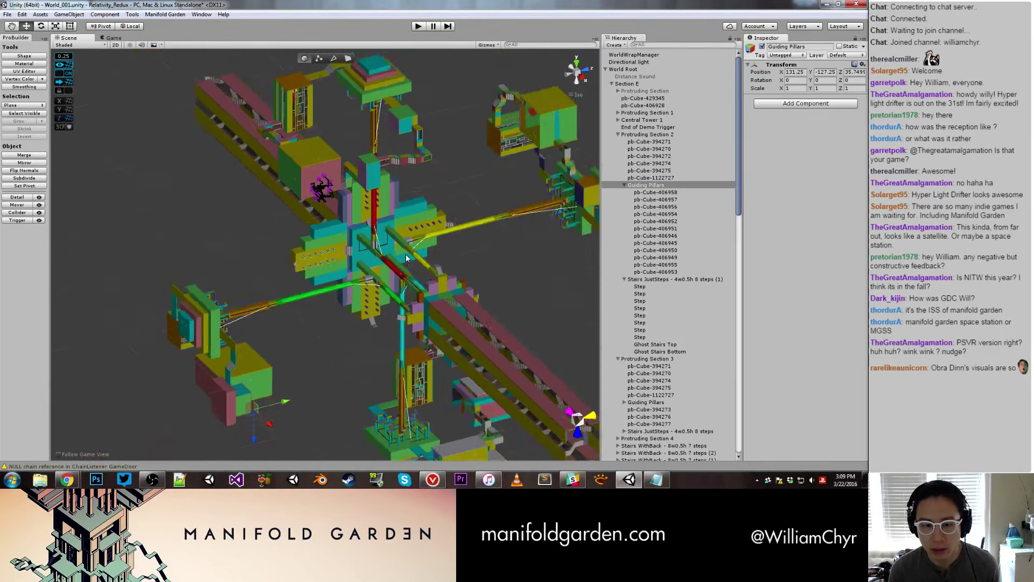
scroll(406, 260, "down", 2)
scroll(406, 260, "up", 3)
left_click_drag(318, 356, 324, 360)
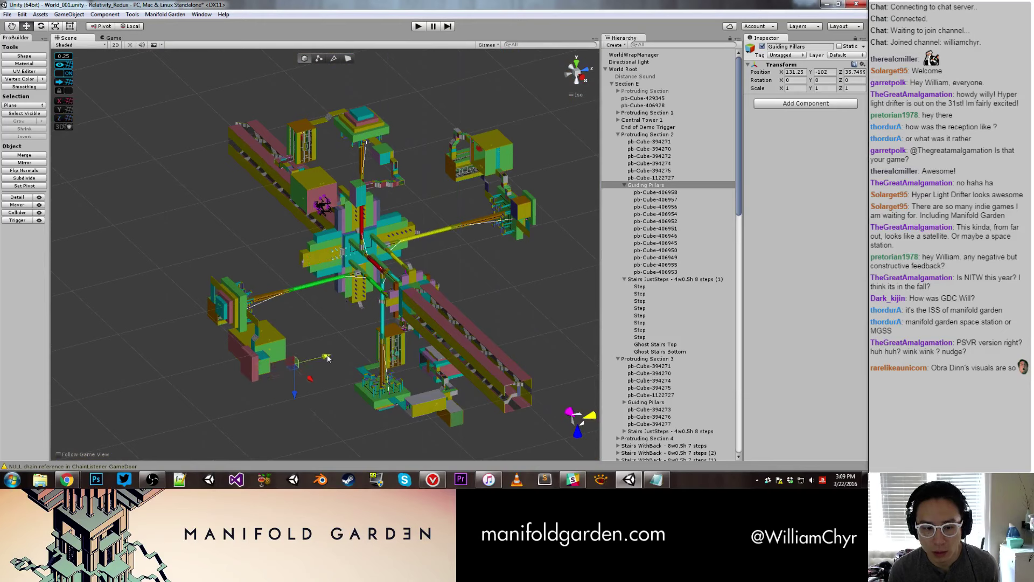
key("ctrl+z")
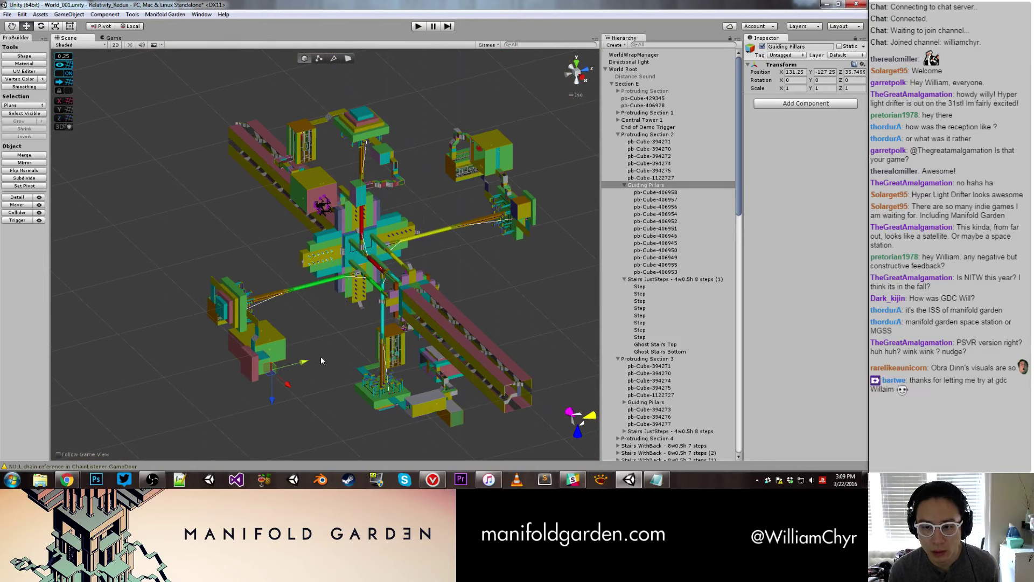
left_click(662, 271)
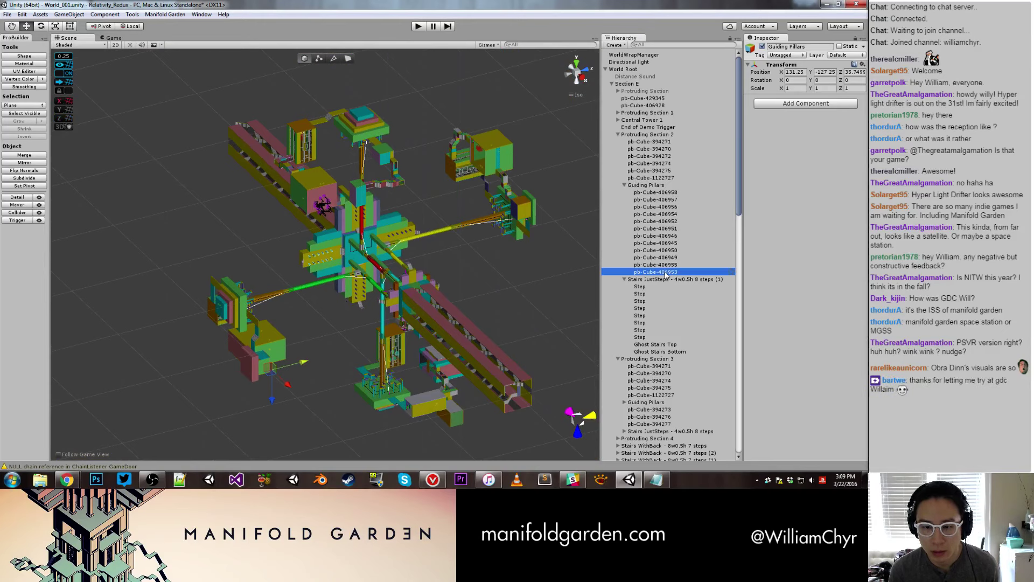
left_click(670, 193, "shift")
key("f")
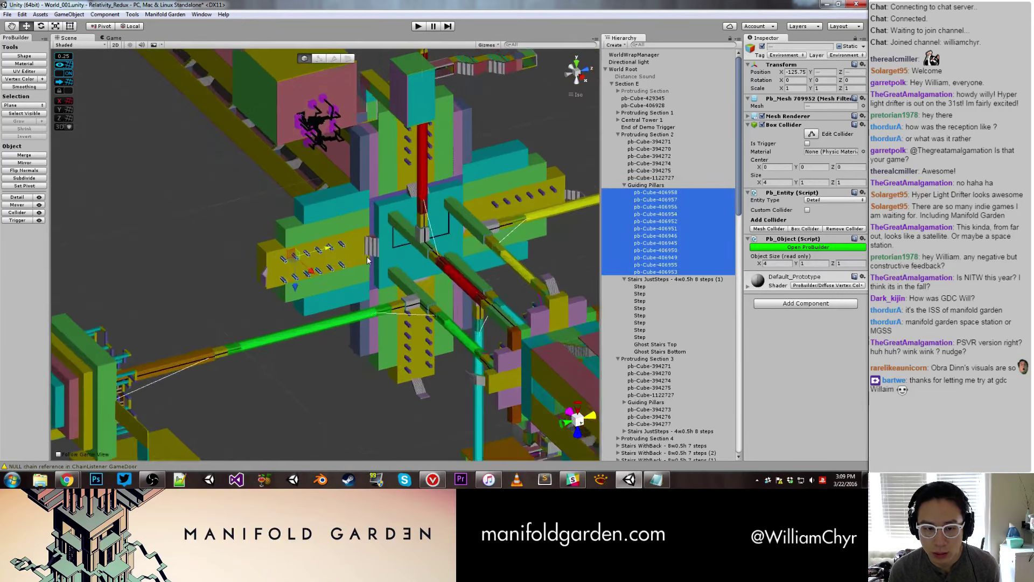
left_click(259, 255)
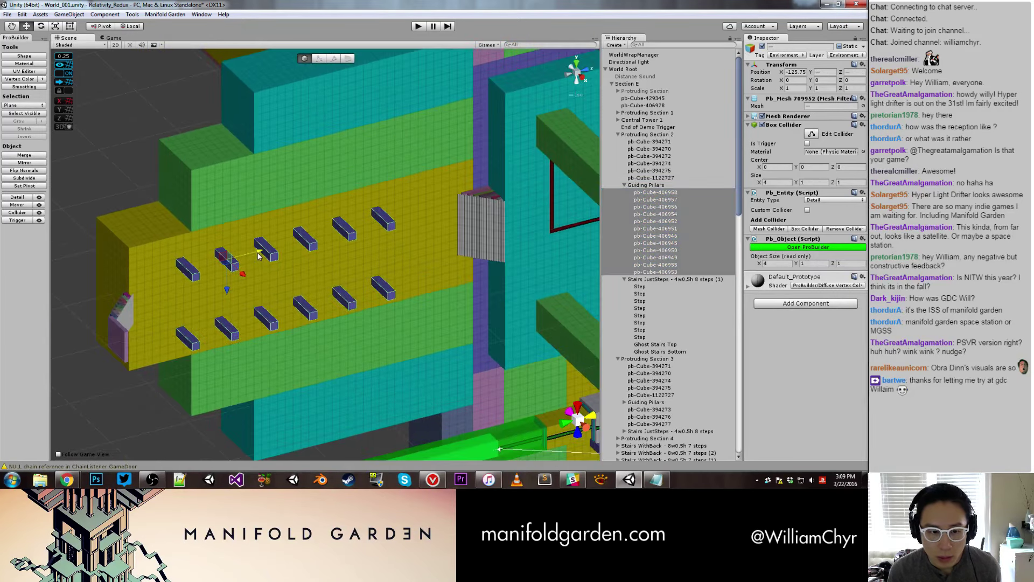
scroll(258, 255, "down", 3)
mouse_move(258, 255)
middle_mouse_down()
mouse_move(341, 246)
mouse_move(233, 262)
mouse_move(262, 211)
middle_mouse_up()
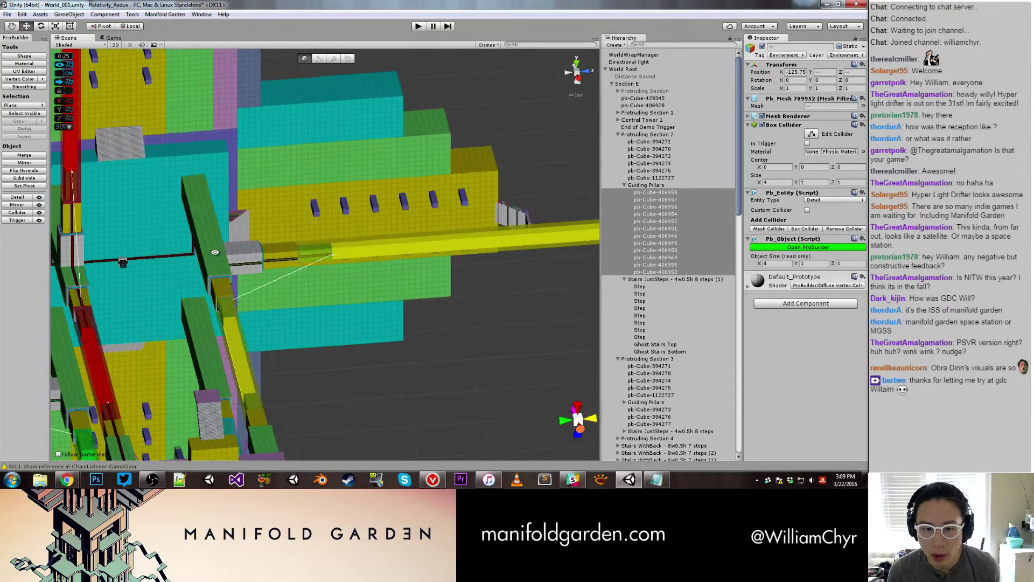
left_click_drag(261, 212, 257, 339, "alt")
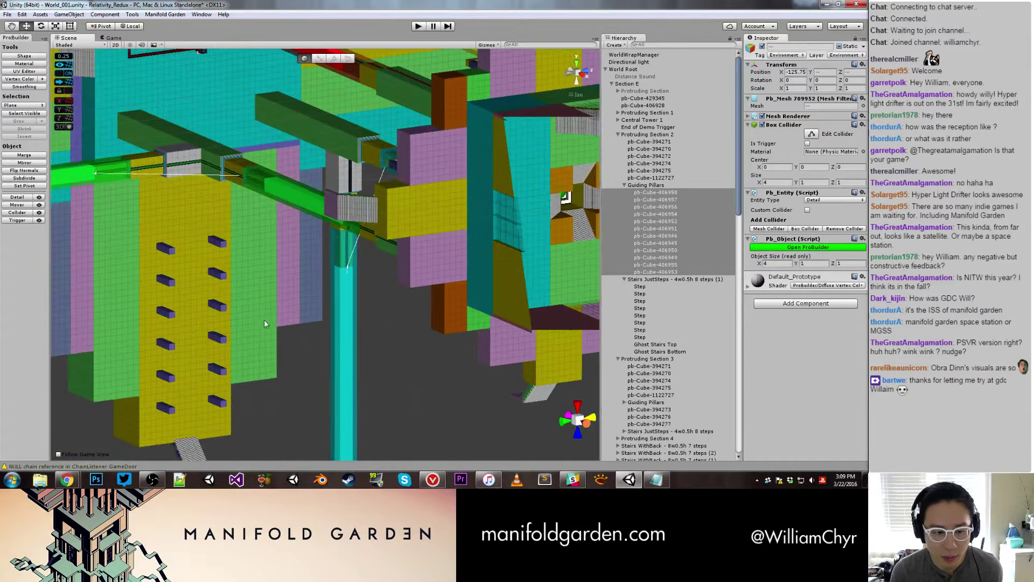
left_click_drag(257, 334, 343, 205, "alt")
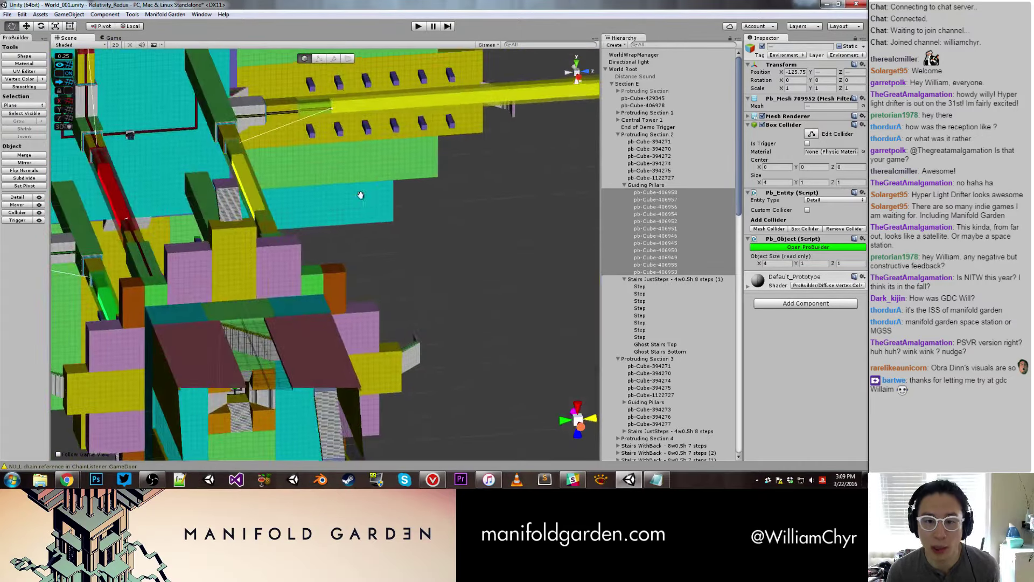
left_click_drag(343, 205, 293, 225, "alt")
key("f")
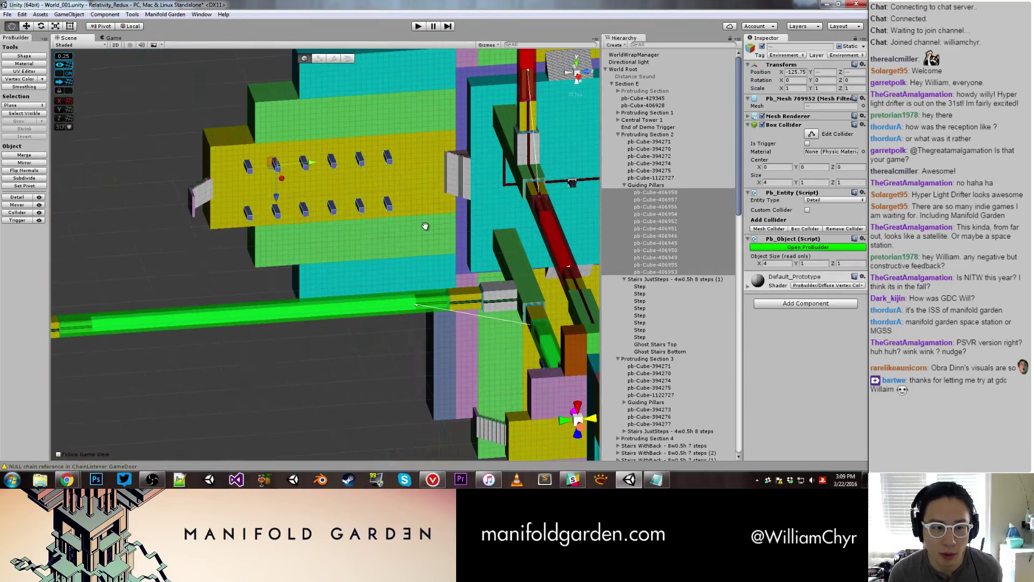
Shift the selected Guiding Pillars cubes a small step left along the yellow wall.
left_click_drag(296, 157, 299, 158)
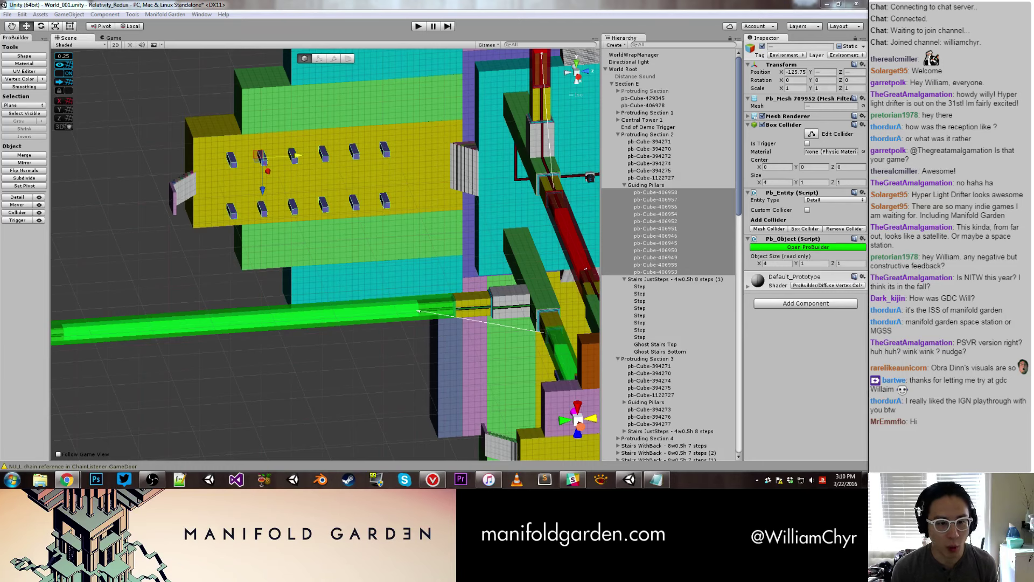
left_click(123, 182)
left_click_drag(123, 182, 183, 188, "alt")
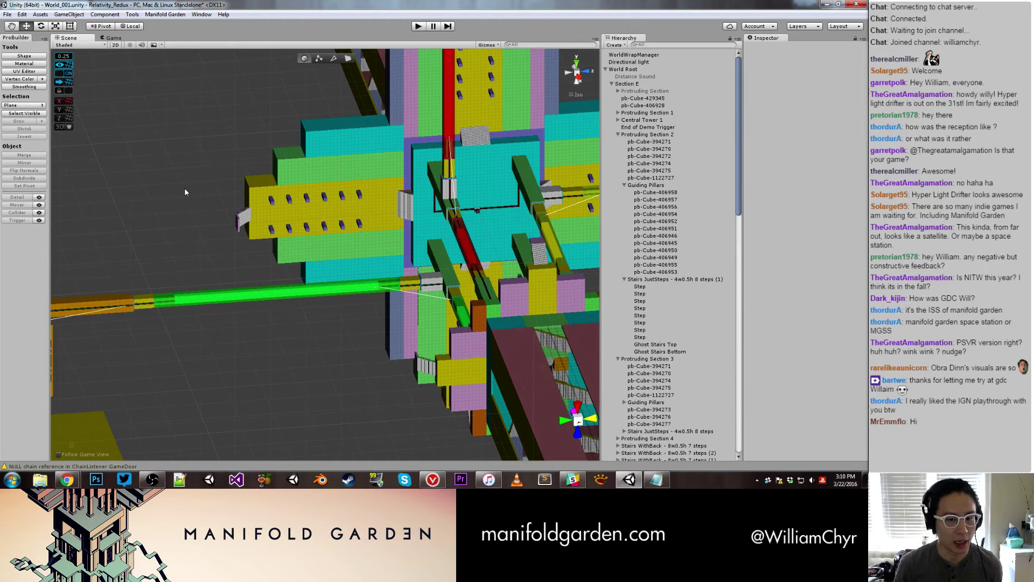
scroll(182, 197, "down", 4)
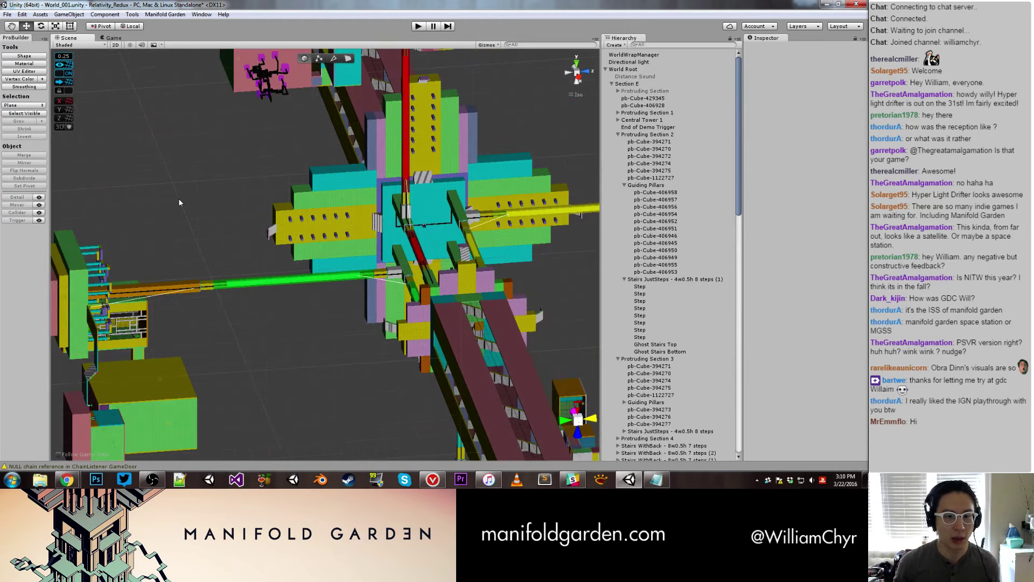
mouse_move(226, 173)
left_mouse_down("alt")
mouse_move(221, 198)
mouse_move(256, 218)
left_mouse_up("alt")
scroll(257, 218, "up", 5)
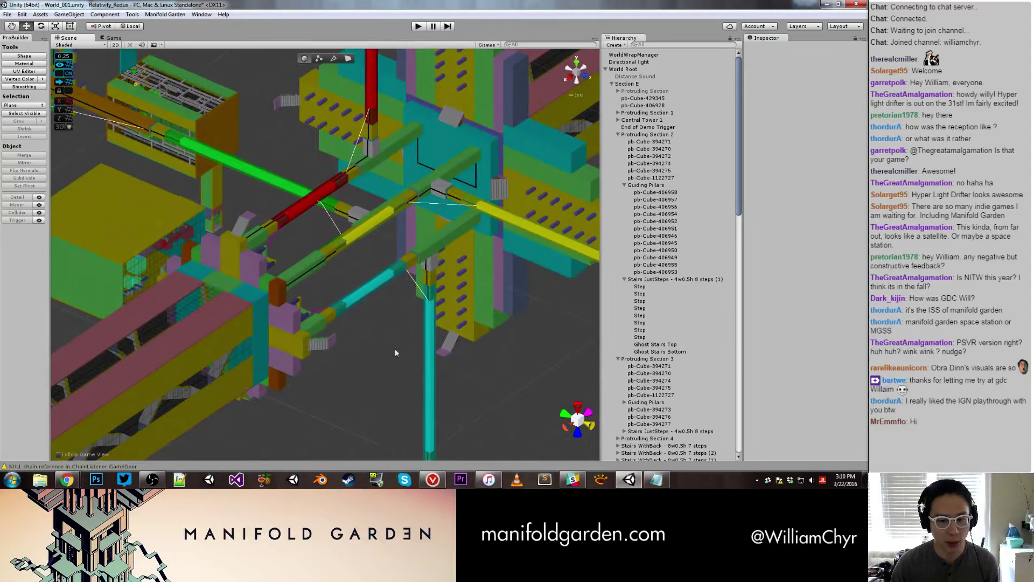
mouse_move(395, 352)
left_mouse_down("alt")
mouse_move(441, 381)
mouse_move(439, 262)
mouse_move(447, 305)
mouse_move(504, 249)
left_mouse_up("alt")
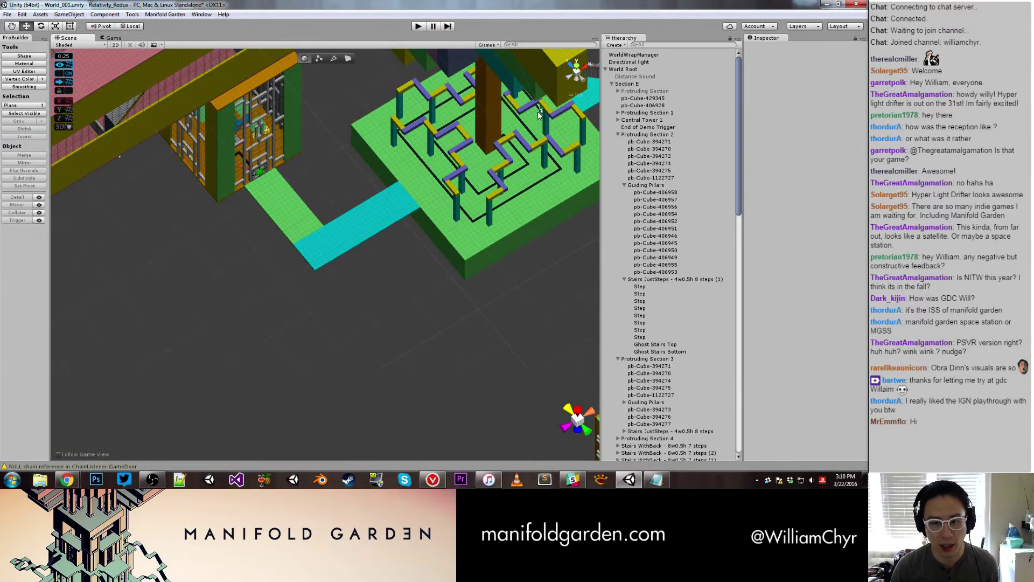
mouse_move(539, 111)
left_mouse_down("alt")
mouse_move(412, 124)
mouse_move(452, 153)
left_mouse_up("alt")
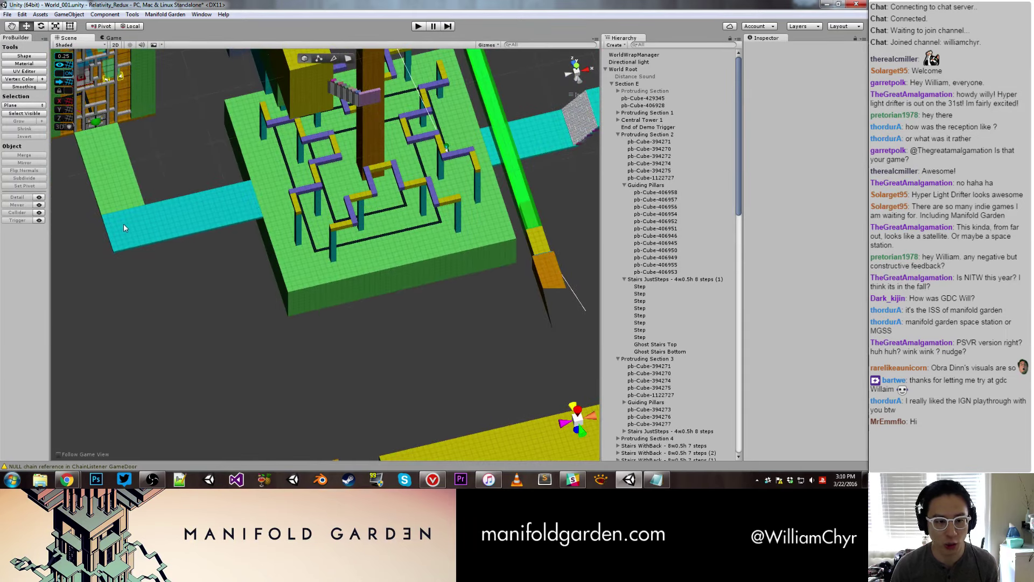
scroll(125, 219, "down", 10)
mouse_move(167, 214)
left_mouse_down("alt")
mouse_move(266, 206)
mouse_move(254, 179)
mouse_move(256, 188)
left_mouse_up("alt")
scroll(255, 178, "up", 5)
scroll(256, 188, "up", 5)
middle_click_drag(256, 187, 312, 265)
scroll(374, 279, "down", 5)
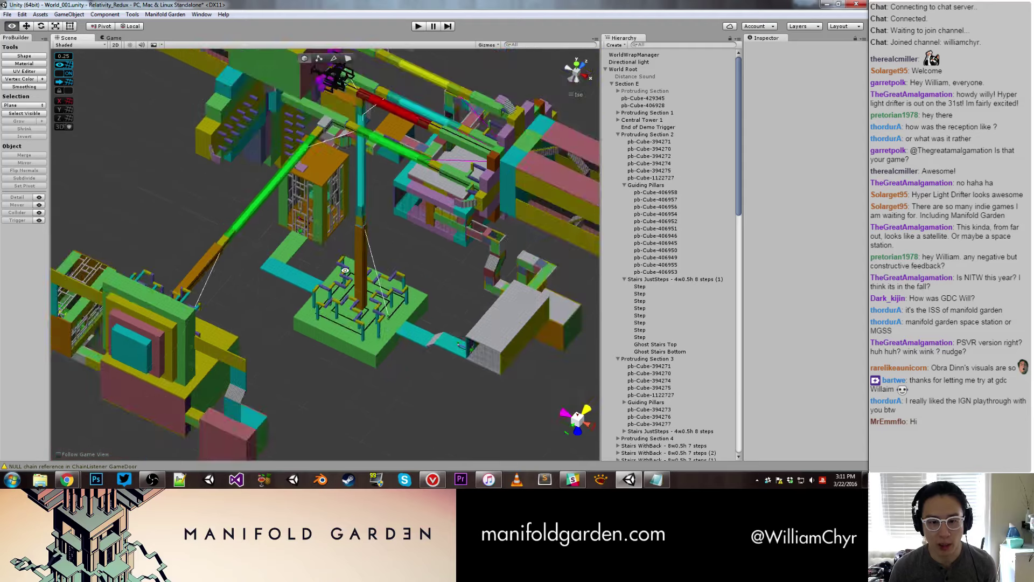
mouse_move(374, 279)
left_mouse_down("alt")
mouse_move(339, 201)
mouse_move(363, 334)
left_mouse_up("alt")
scroll(339, 201, "up", 3)
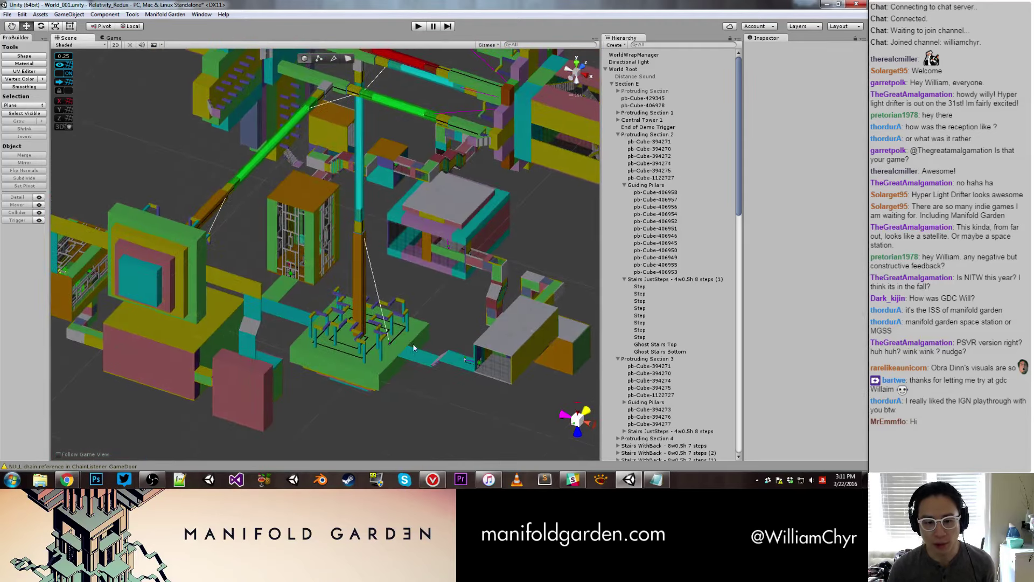
left_click(413, 344)
left_click(634, 445)
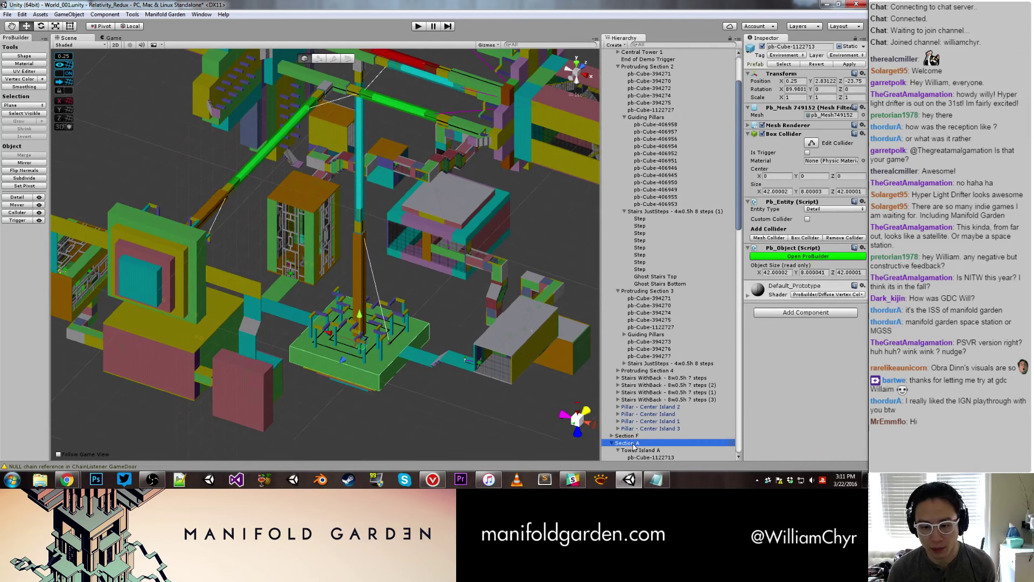
key("ctrl+z")
left_click(661, 450)
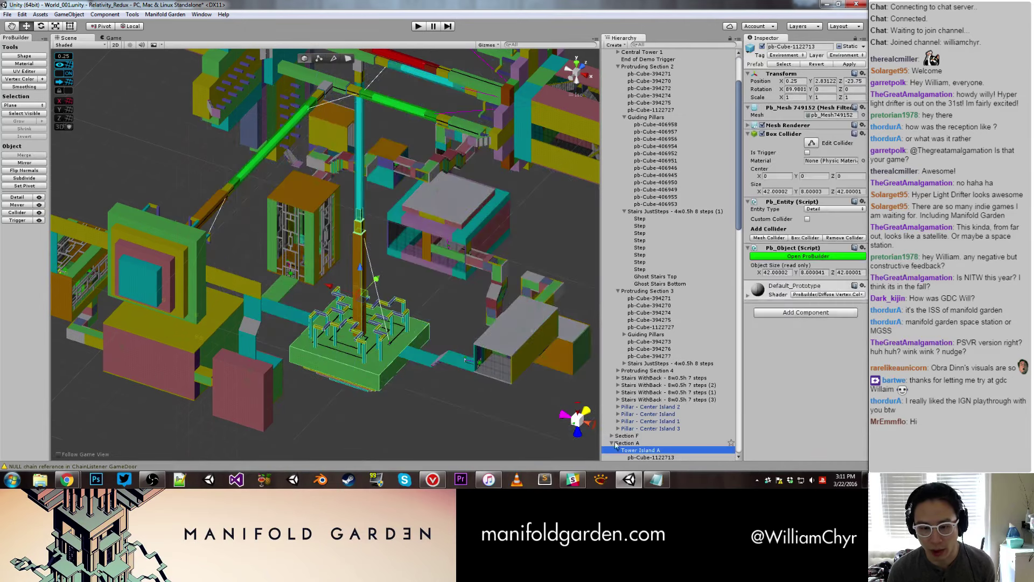
mouse_move(335, 289)
left_mouse_down("alt")
mouse_move(316, 235)
mouse_move(436, 309)
mouse_move(399, 161)
left_mouse_up("alt")
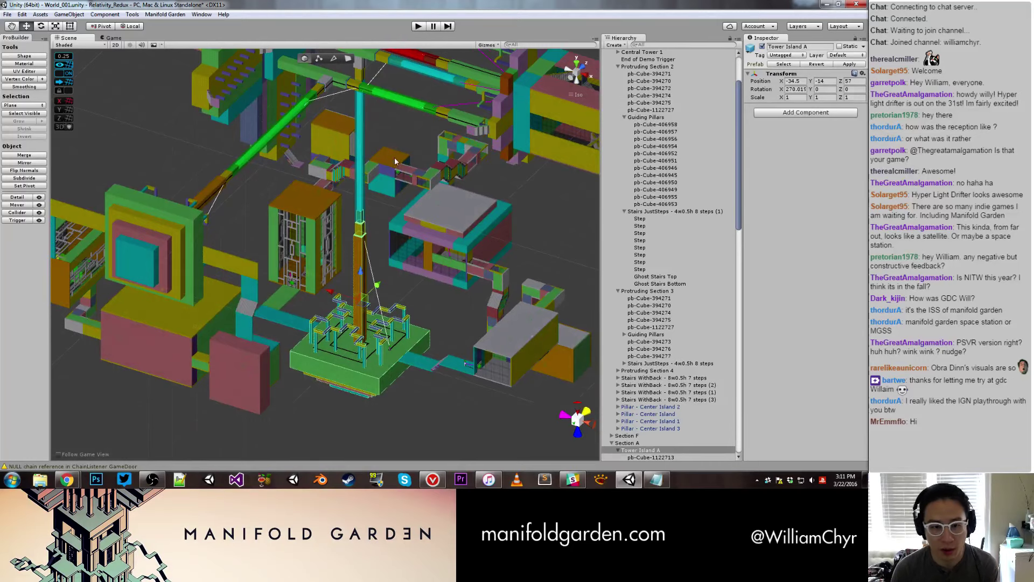
mouse_move(356, 170)
left_mouse_down("alt")
mouse_move(282, 233)
mouse_move(290, 220)
left_mouse_up("alt")
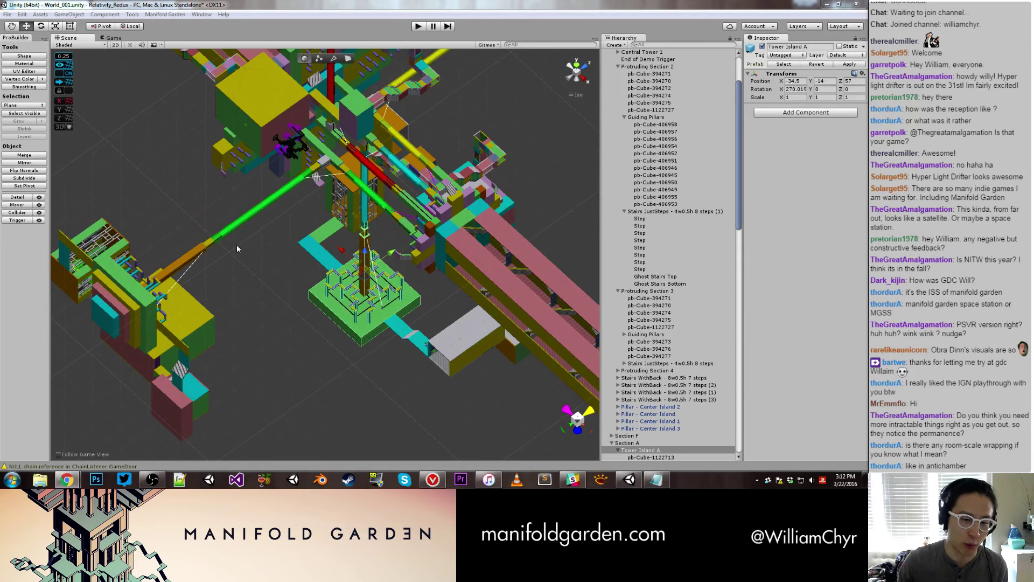
Zoom in over the green pillar platform and select Pillar - Center Island.
left_click(236, 263)
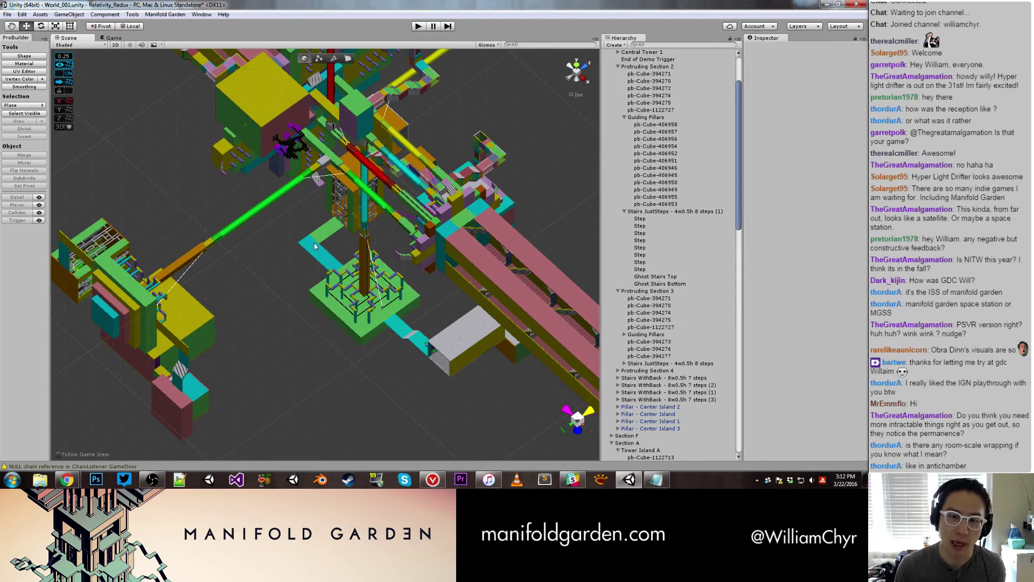
mouse_move(236, 263)
left_mouse_down("alt")
mouse_move(250, 247)
mouse_move(248, 280)
mouse_move(297, 284)
mouse_move(247, 283)
mouse_move(336, 188)
mouse_move(352, 154)
left_mouse_up("alt")
scroll(276, 277, "up", 5)
scroll(248, 283, "up", 3)
scroll(336, 188, "up", 3)
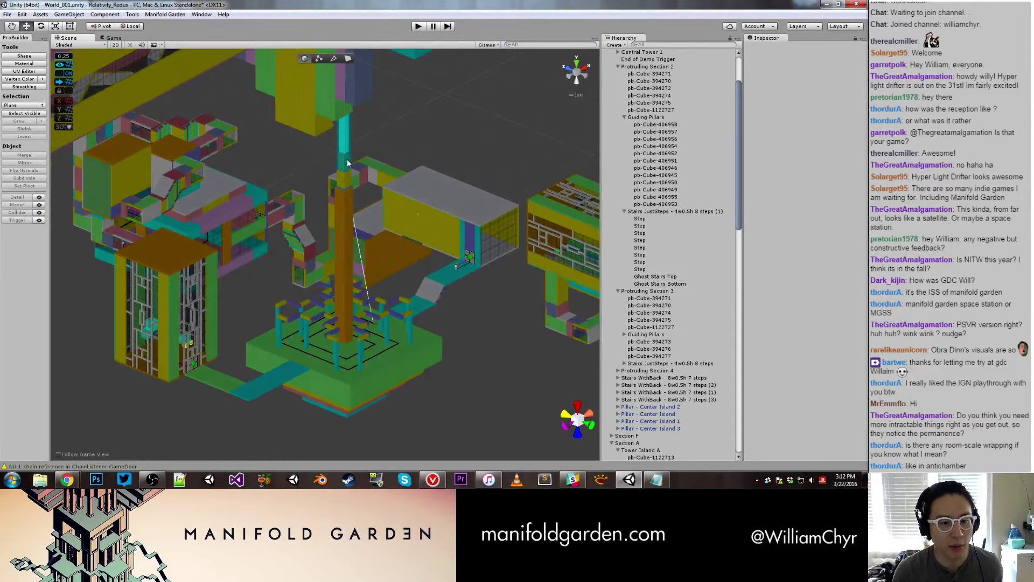
scroll(348, 165, "up", 5)
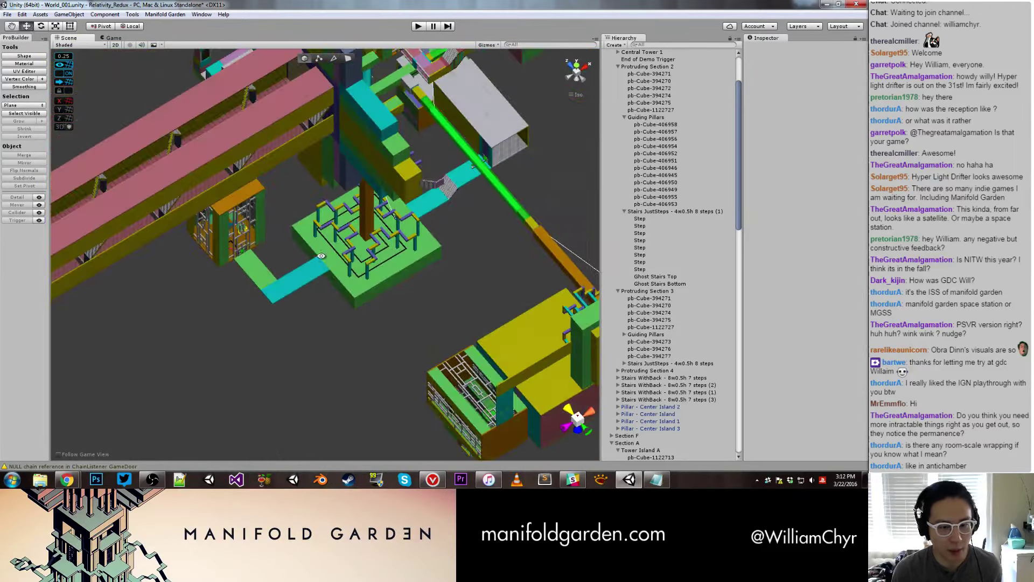
middle_click_drag(347, 165, 302, 284)
scroll(315, 271, "down", 6)
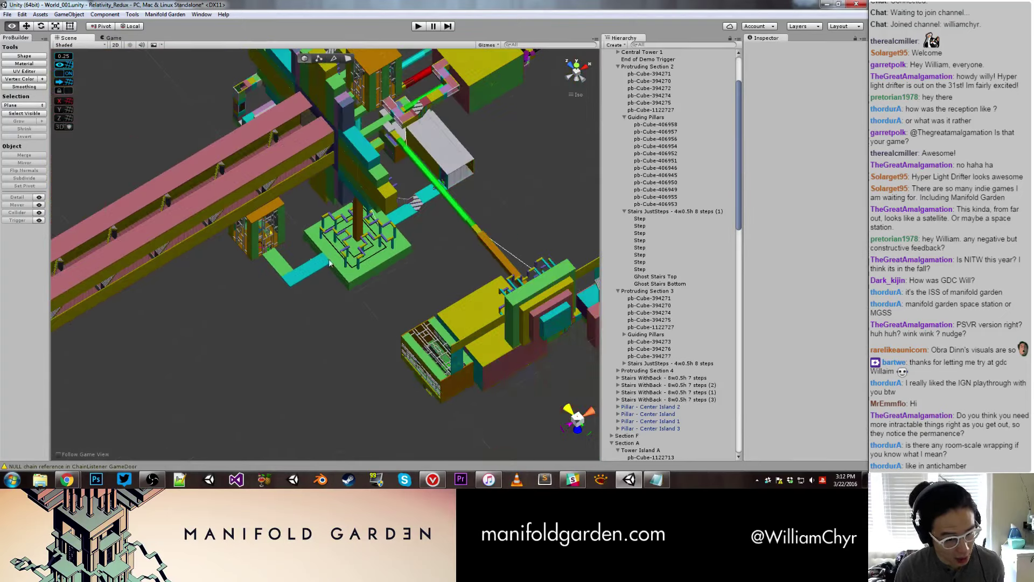
left_click_drag(321, 263, 351, 148, "alt")
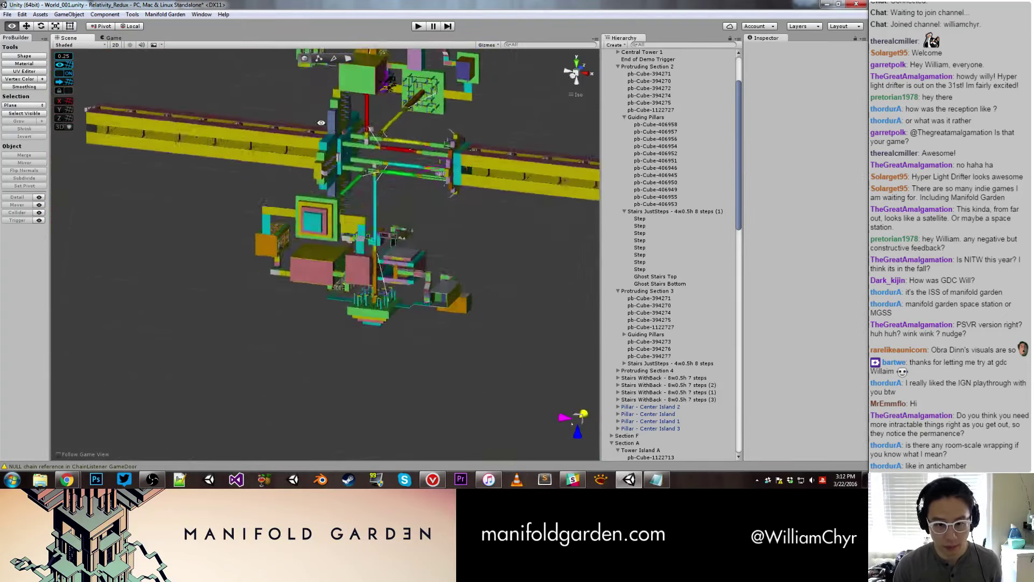
scroll(319, 170, "up", 5)
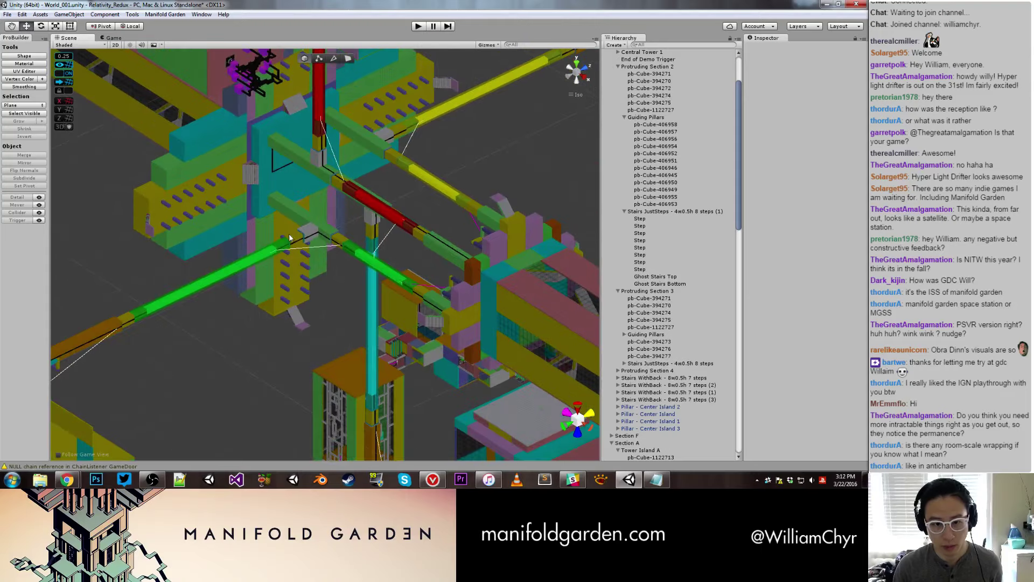
left_click(296, 218)
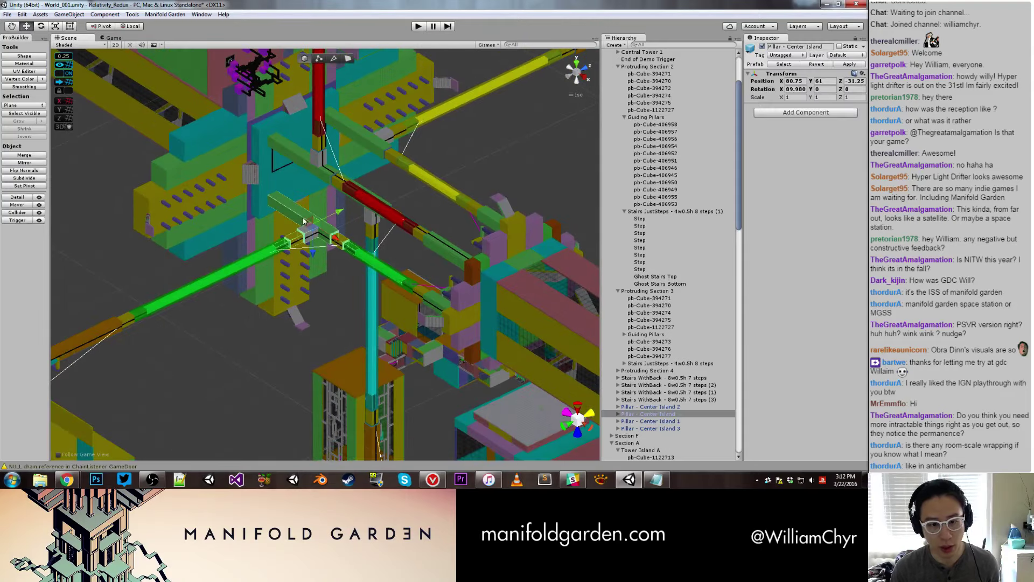
Select the long beam pb-Cube-1558432 (221.5 × 0.5 × 12).
mouse_move(296, 217)
left_mouse_down("alt")
mouse_move(372, 223)
mouse_move(392, 198)
mouse_move(389, 218)
left_mouse_up("alt")
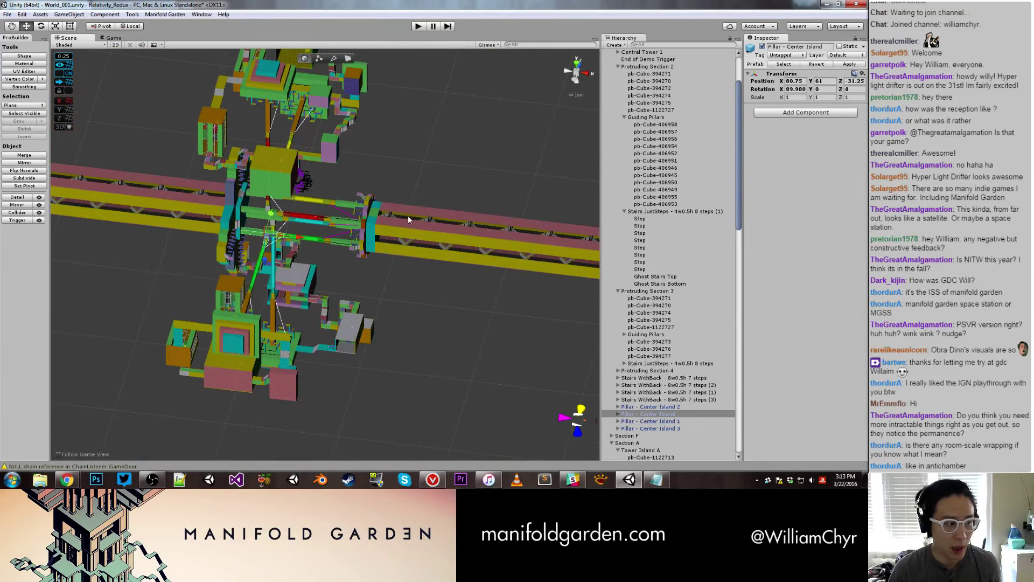
left_click(388, 223)
left_click_drag(388, 223, 448, 216, "alt")
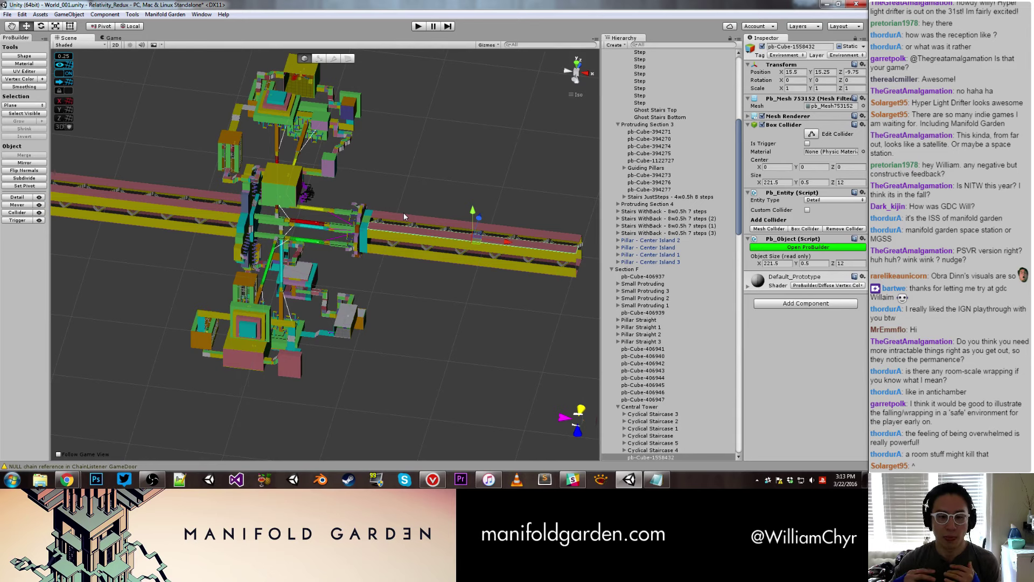
Zoom in among the beams and select the yellow protruding block.
left_click(369, 166)
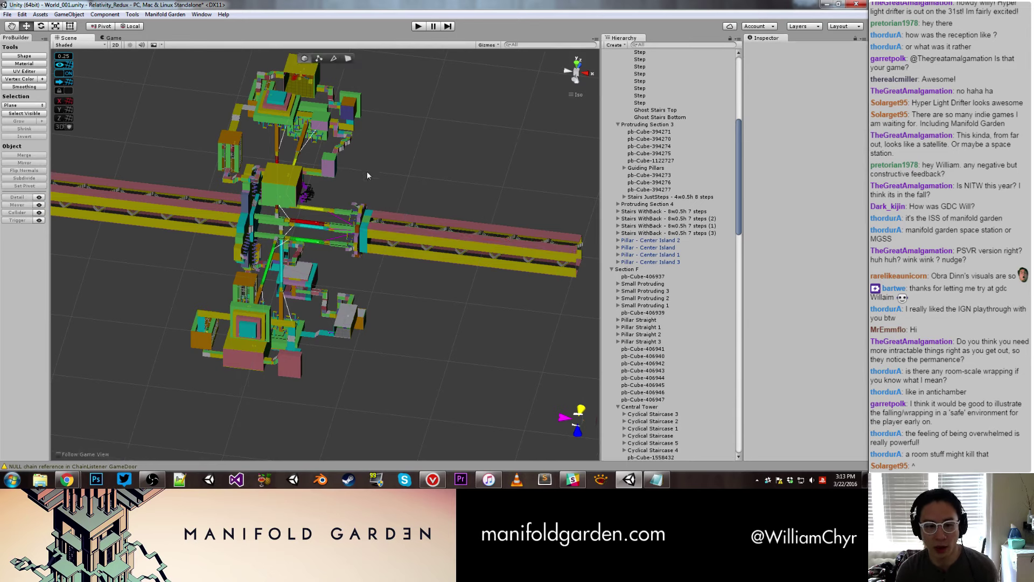
scroll(334, 178, "up", 5)
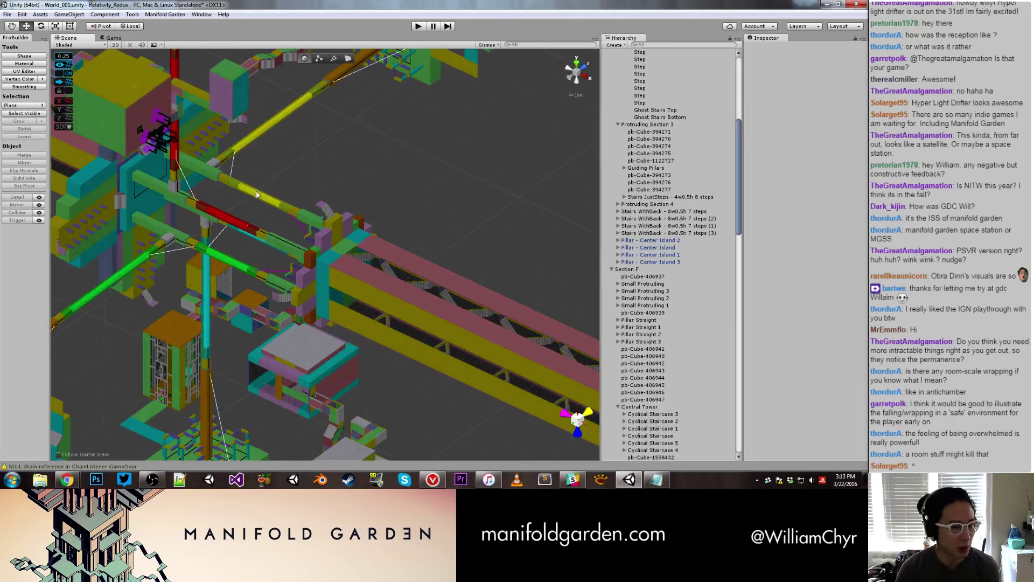
scroll(256, 191, "up", 2)
scroll(205, 185, "up", 2)
scroll(163, 169, "up", 2)
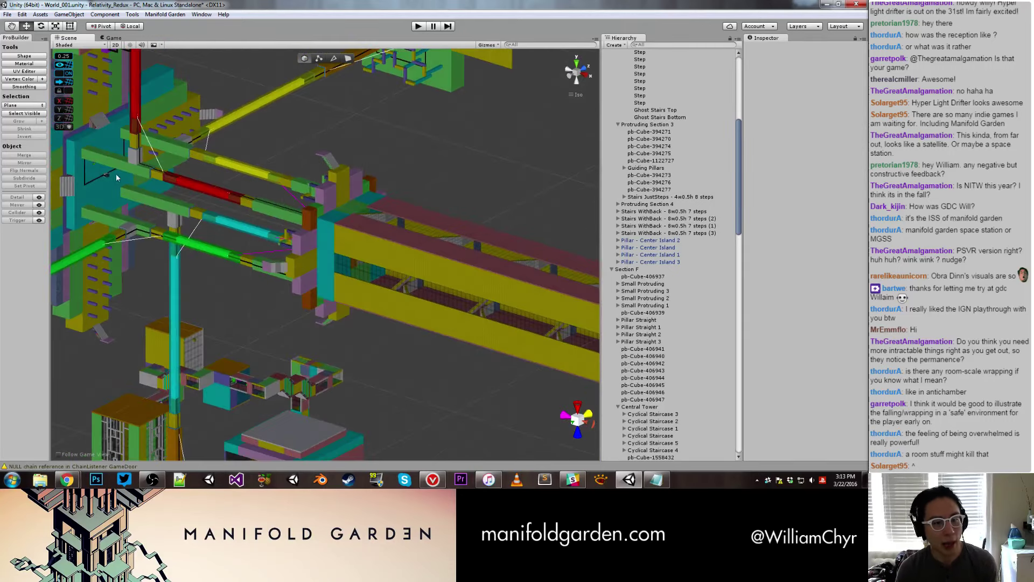
left_click_drag(114, 167, 235, 201, "alt")
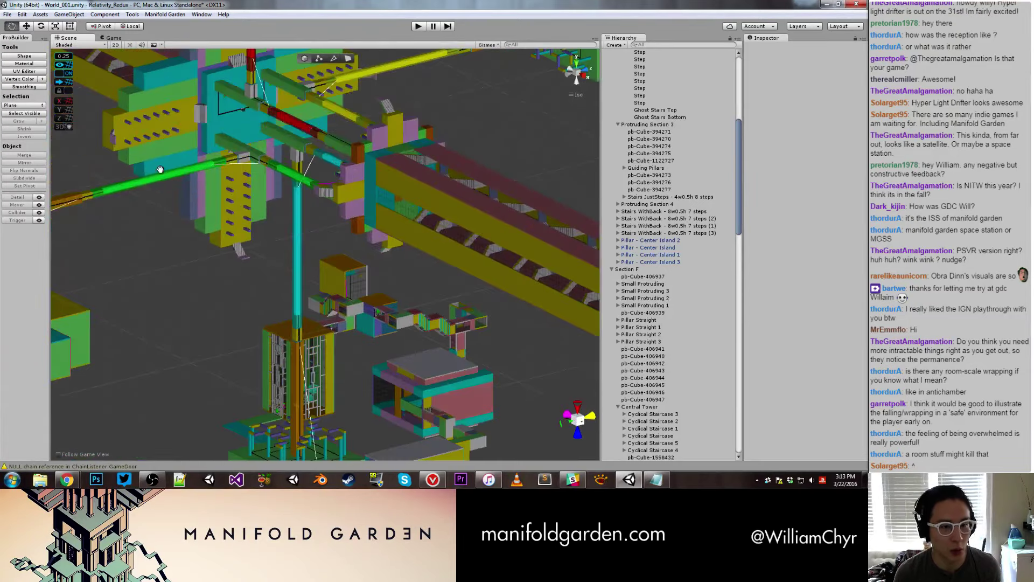
left_click(210, 178)
In ProBuilder face mode, drag the block's end face and reset its pivot.
key("f")
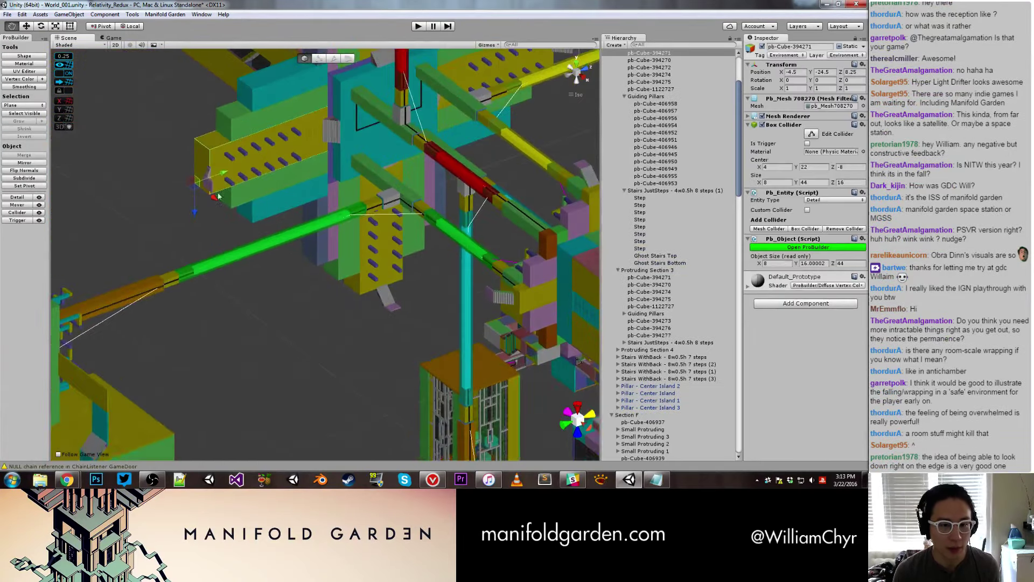
key("g")
left_click(217, 208)
left_click_drag(218, 210, 157, 237)
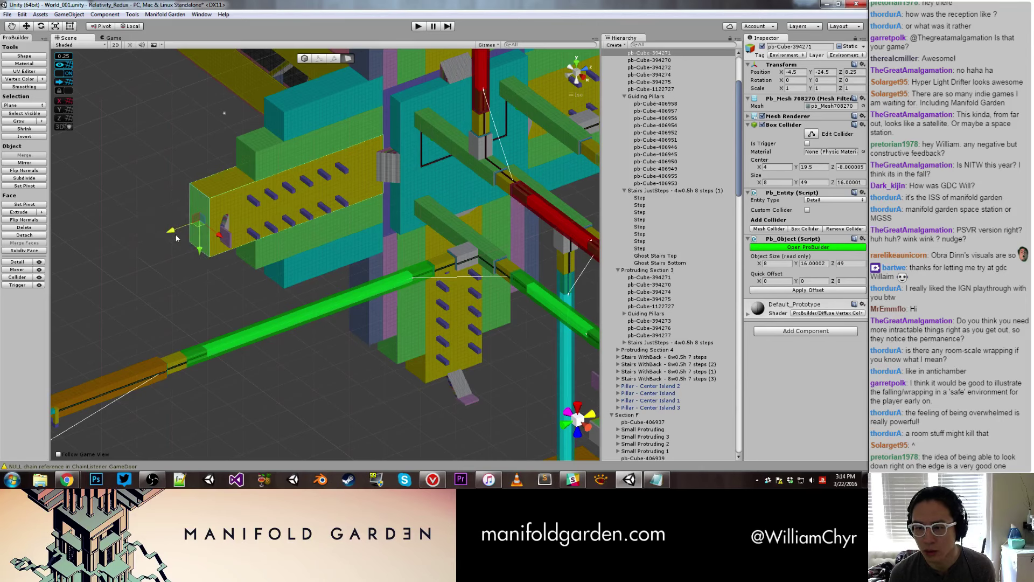
left_click_drag(132, 245, 140, 246)
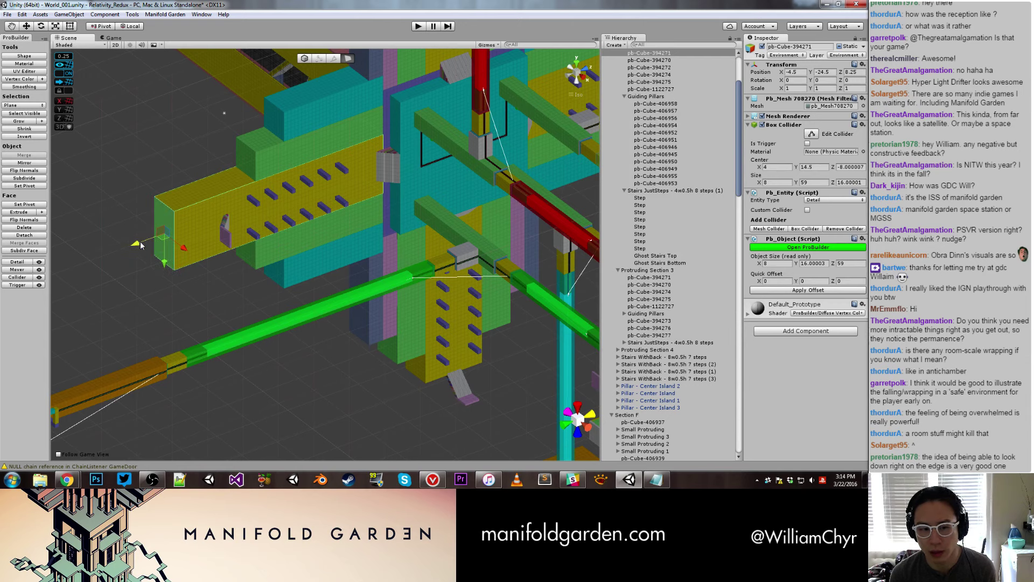
key("ctrl+j")
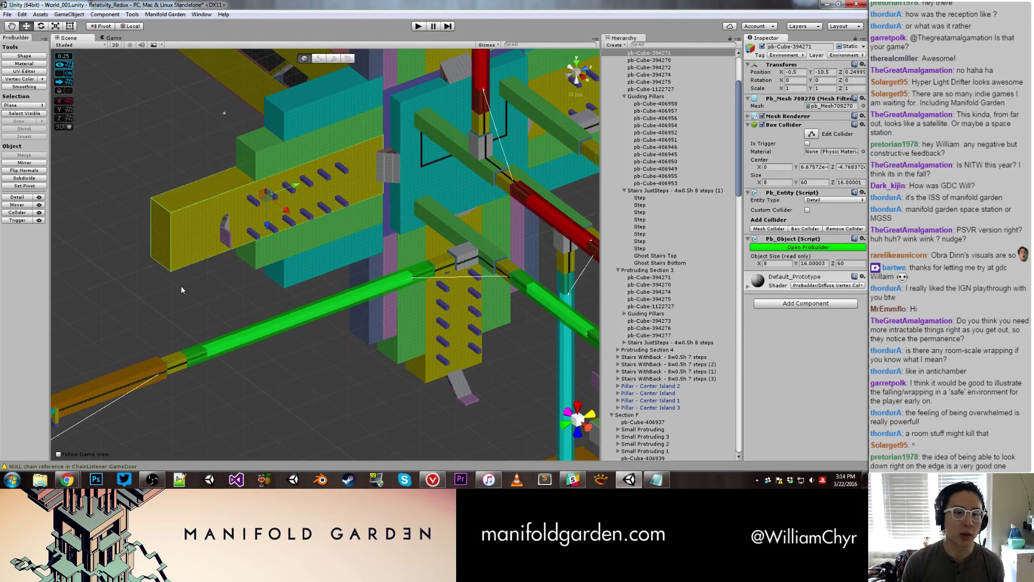
Adjust the end face until the block's length reads 48.
mouse_move(181, 290)
left_mouse_down("alt")
mouse_move(166, 239)
mouse_move(114, 231)
mouse_move(210, 216)
mouse_move(199, 226)
left_mouse_up("alt")
key("g")
scroll(195, 227, "up", 5)
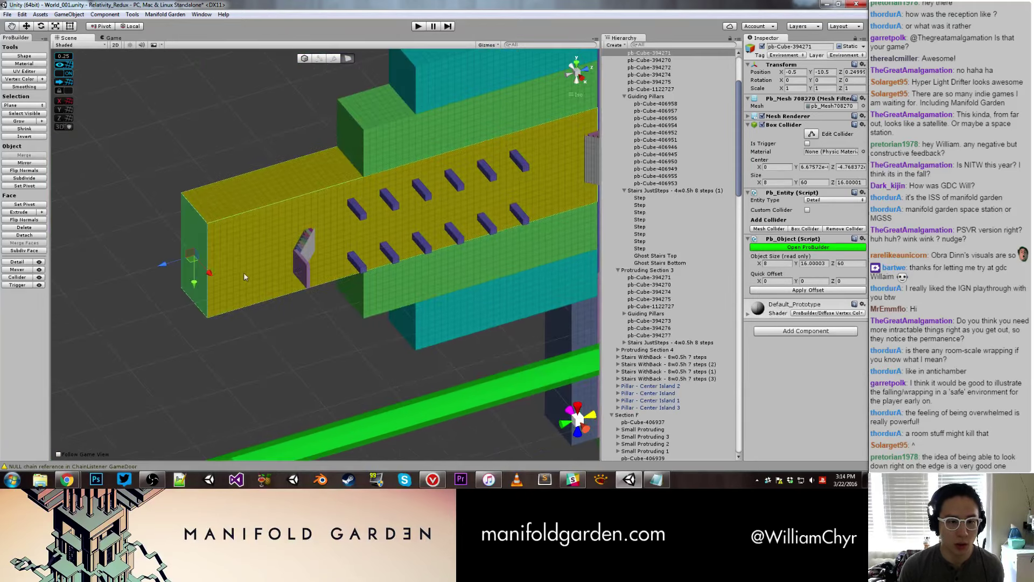
left_click_drag(164, 265, 347, 164)
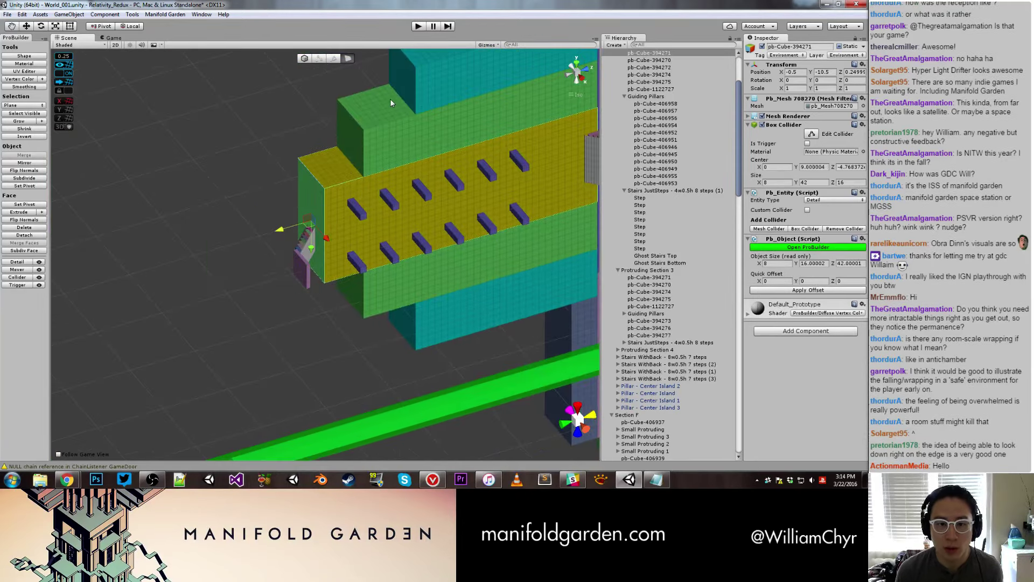
scroll(328, 172, "up", 2)
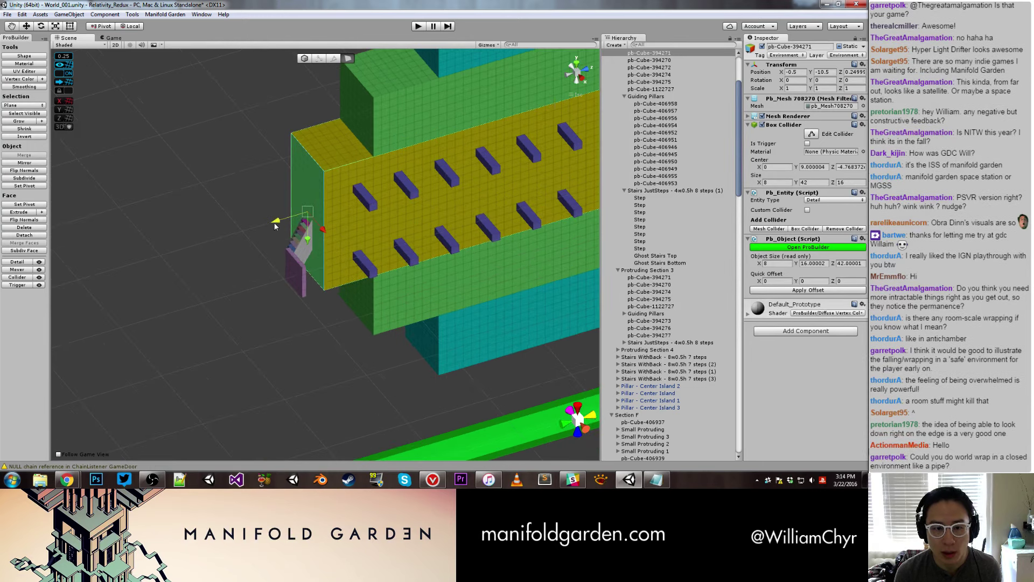
left_click_drag(275, 226, 238, 241)
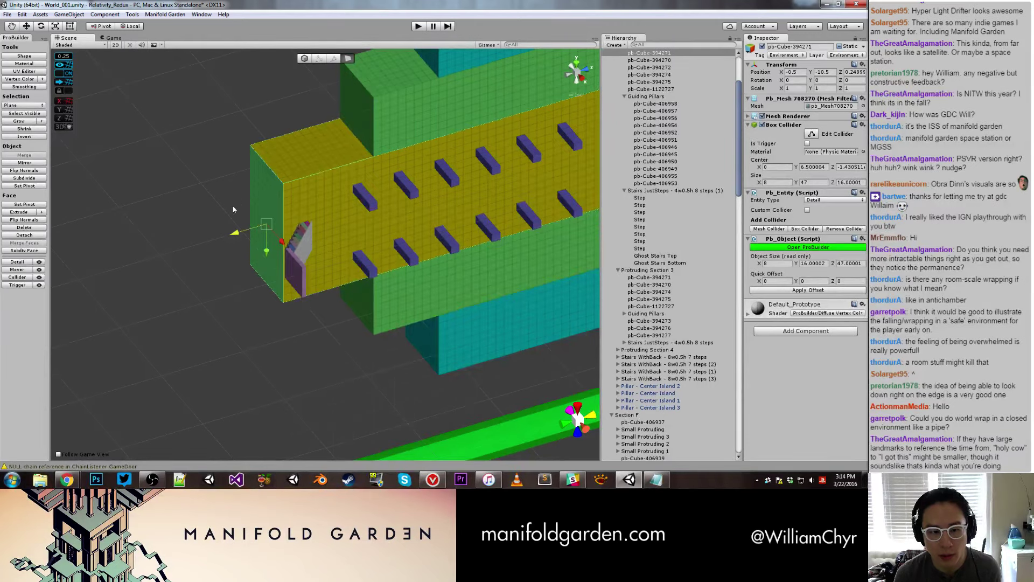
left_click_drag(235, 235, 225, 232)
Exit geometry editing, recentre the pivot, and reselect the yellow block pb-Cube-394271.
key("g")
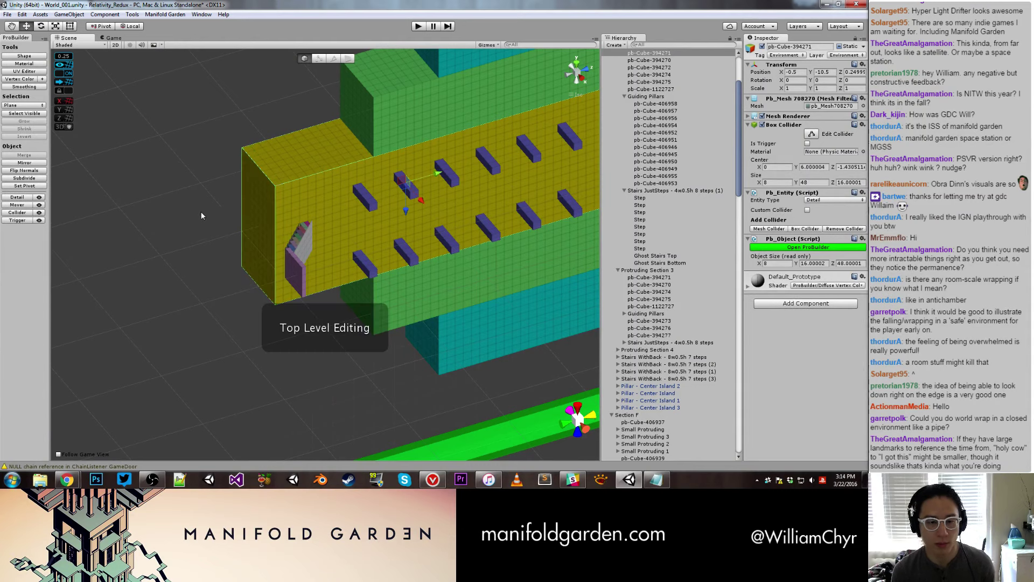
key("ctrl+j")
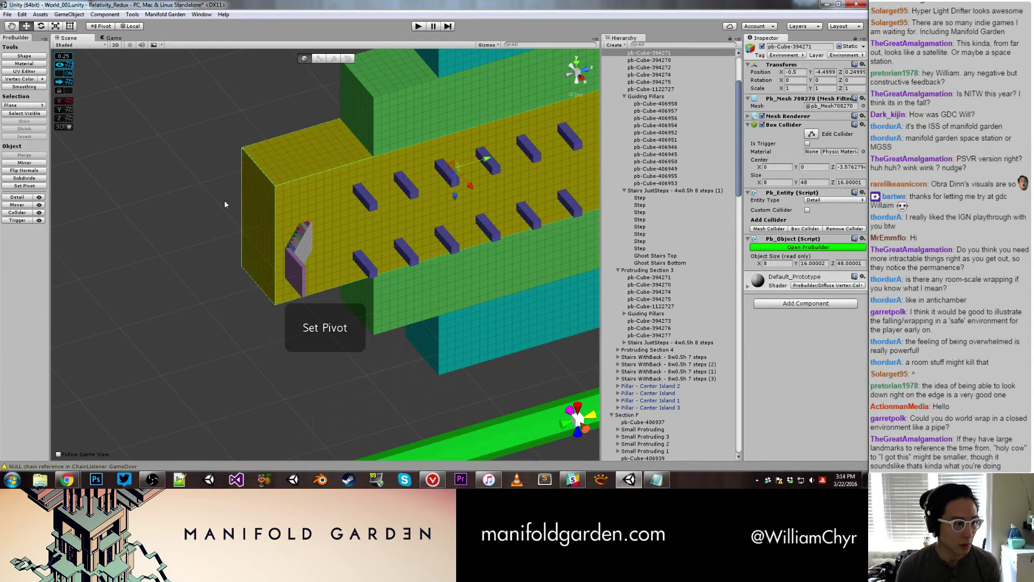
left_click(224, 199)
left_click(315, 185)
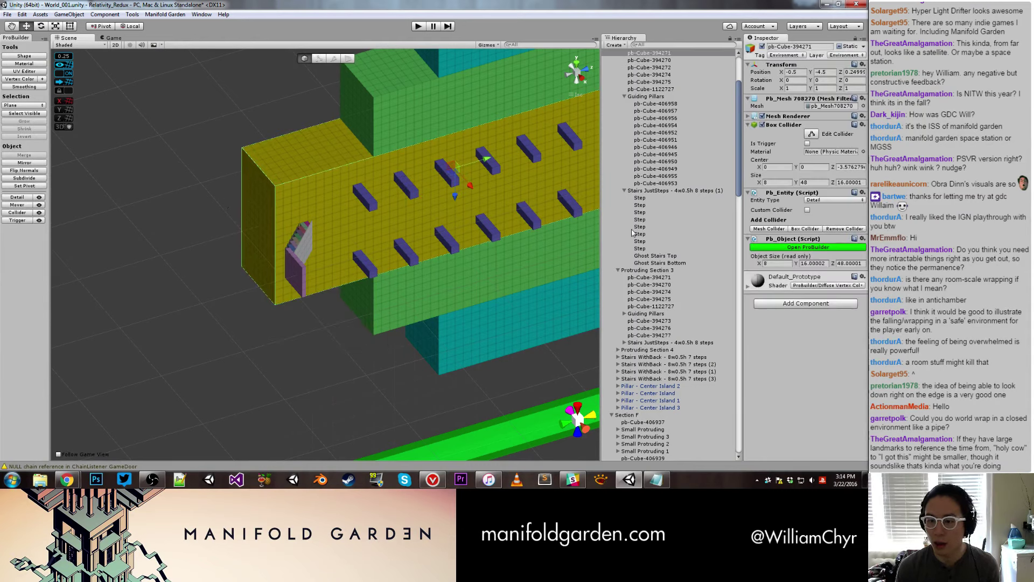
Set the Default_Prototype material tiling to 0.5 on X and Y, then open the GridBox_Default texture.
left_click(748, 286)
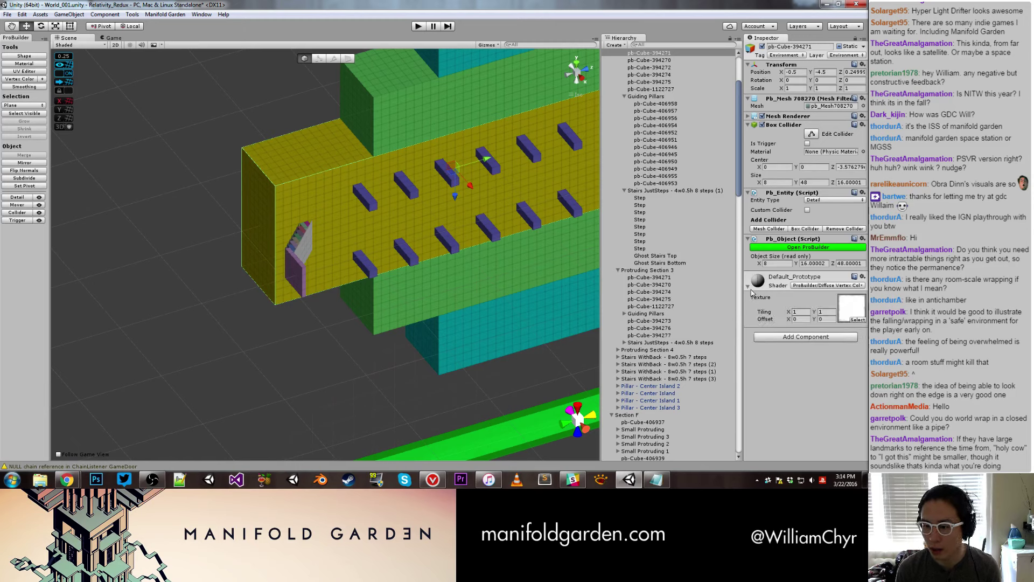
double_click(803, 312)
type("0.5")
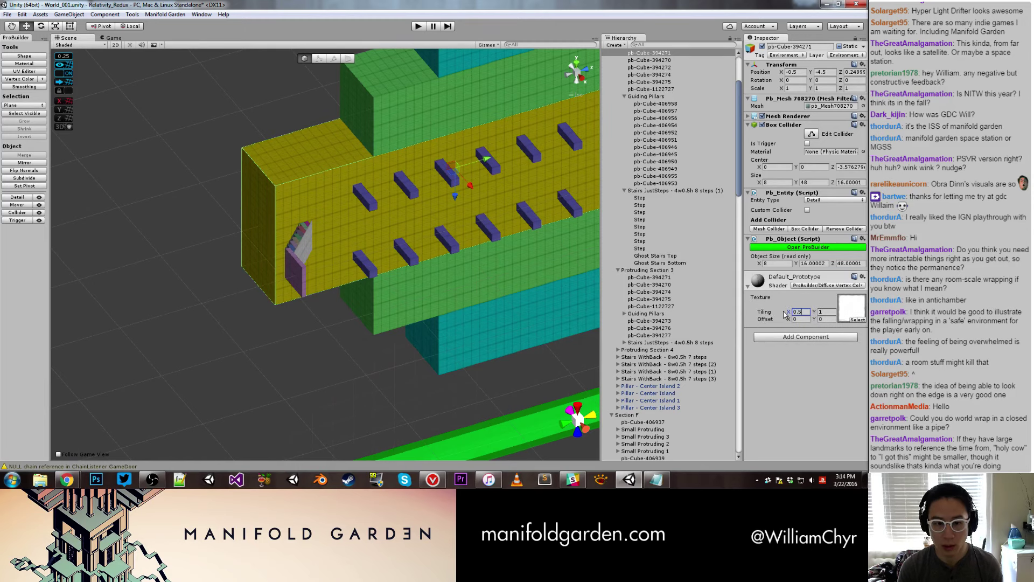
key("Tab")
type("0.5")
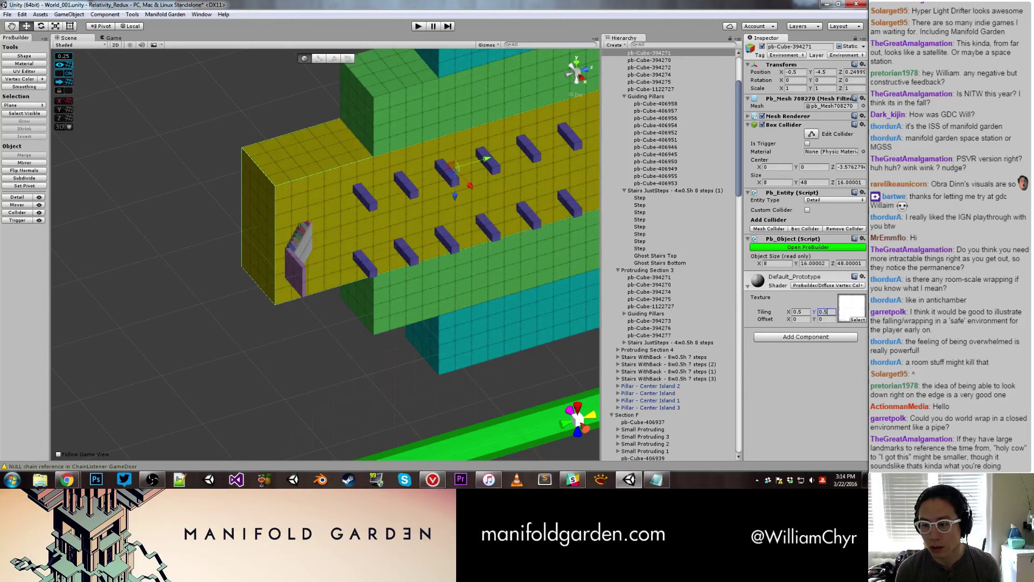
key("Return")
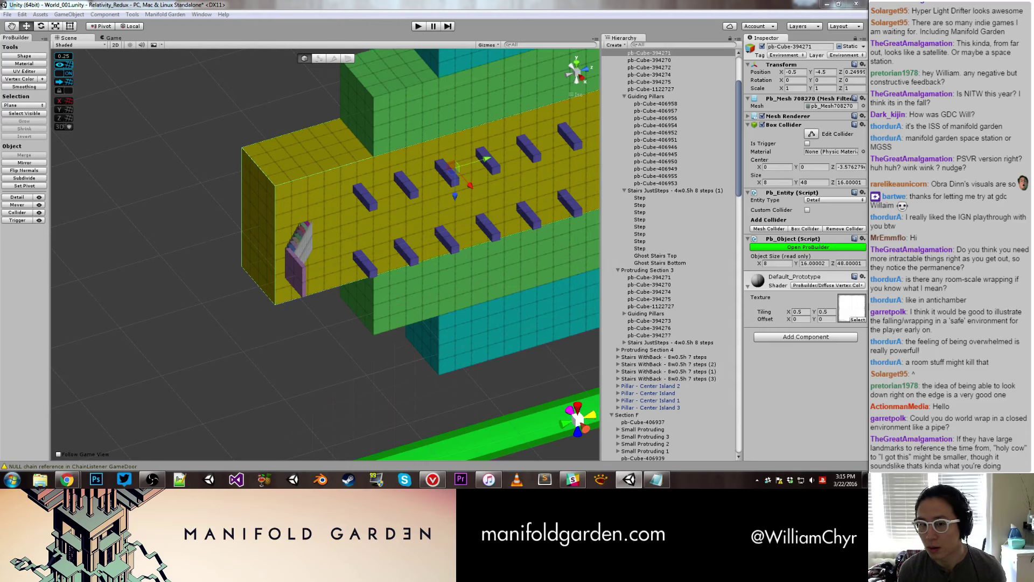
double_click(851, 307)
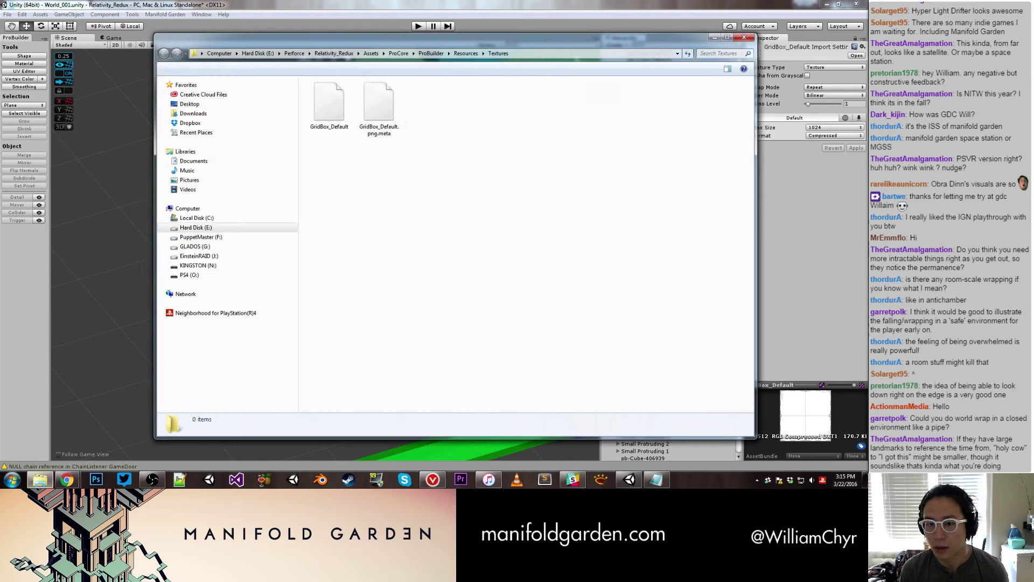
Open GridBox_Default with Adobe Photoshop CC 2015 from Explorer's right-click menu.
right_click(315, 113)
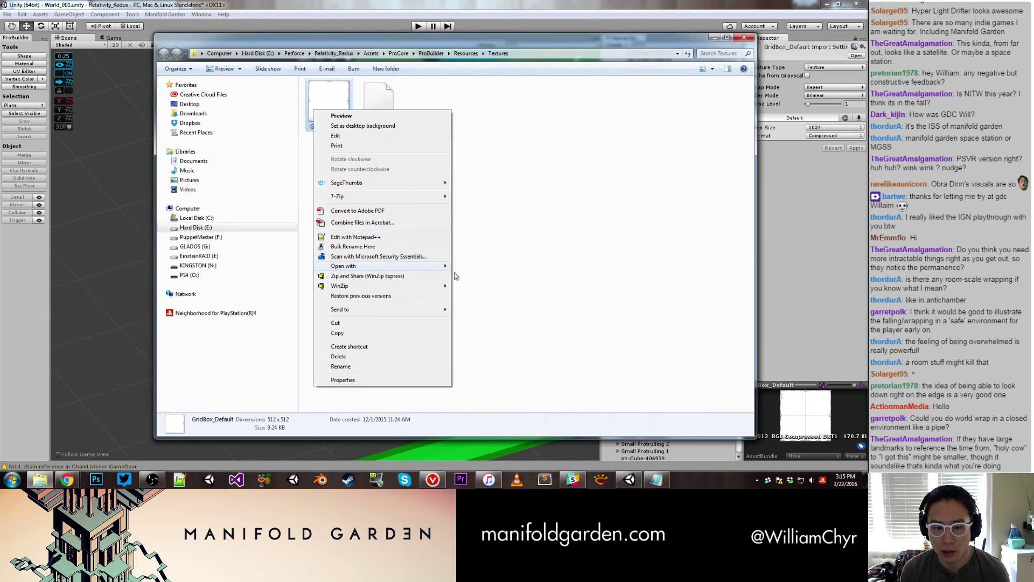
mouse_move(448, 269)
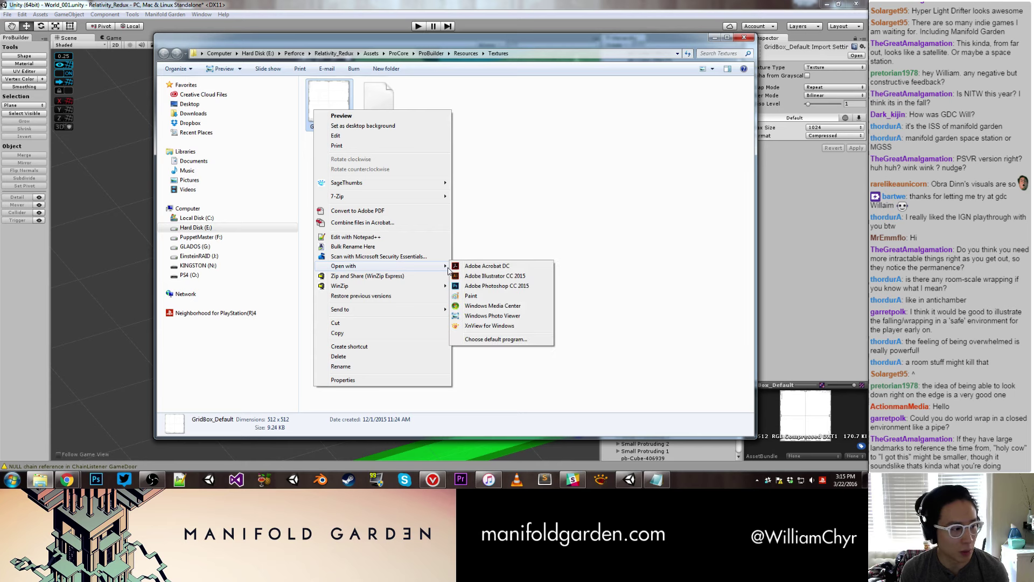
left_click(477, 286)
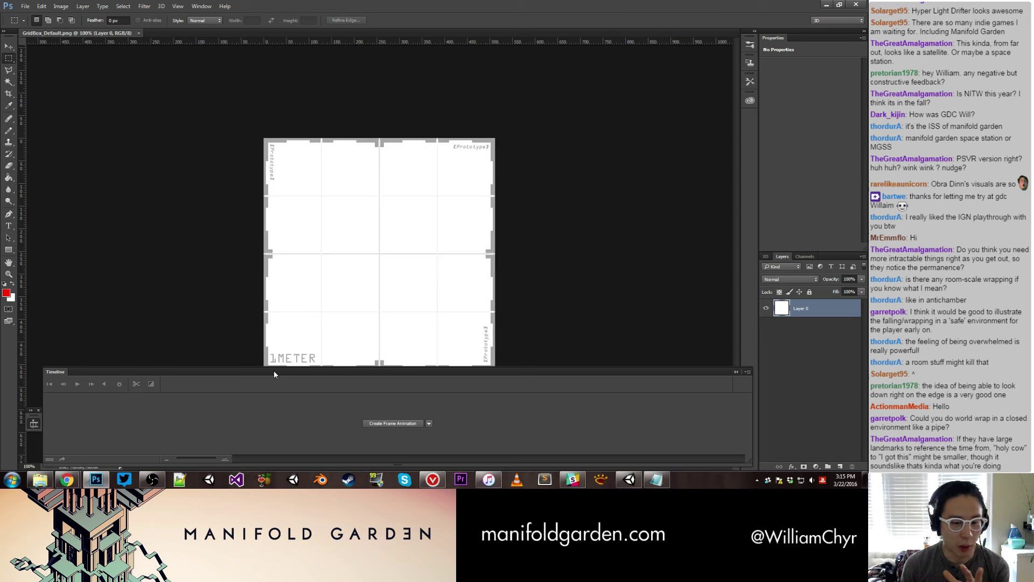
Dock the timeline and set up a small Pencil tool, discarding a trial grey stroke.
mouse_move(273, 370)
left_mouse_down()
mouse_move(242, 384)
mouse_move(286, 385)
mouse_move(251, 384)
left_mouse_up()
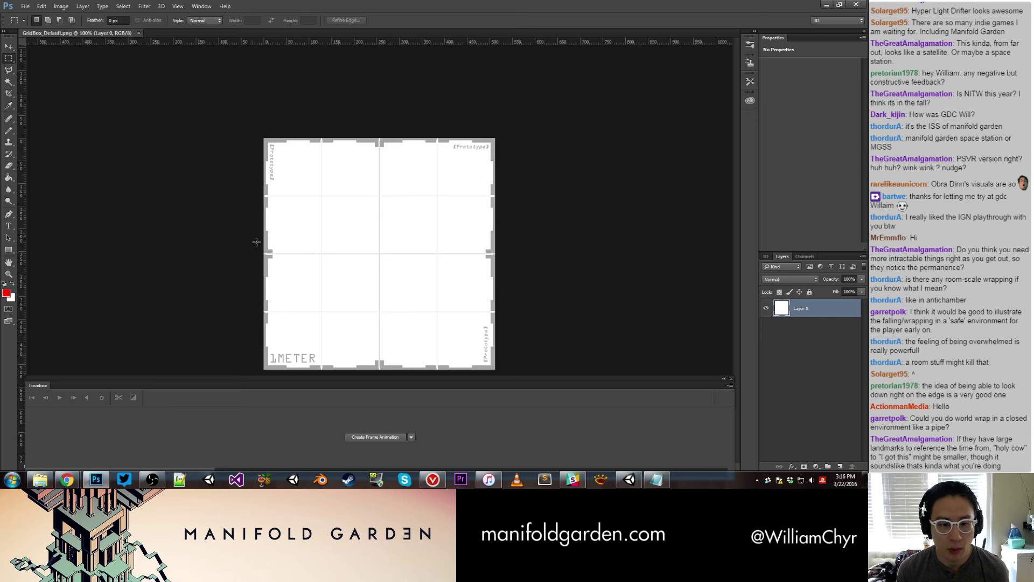
left_click(9, 131)
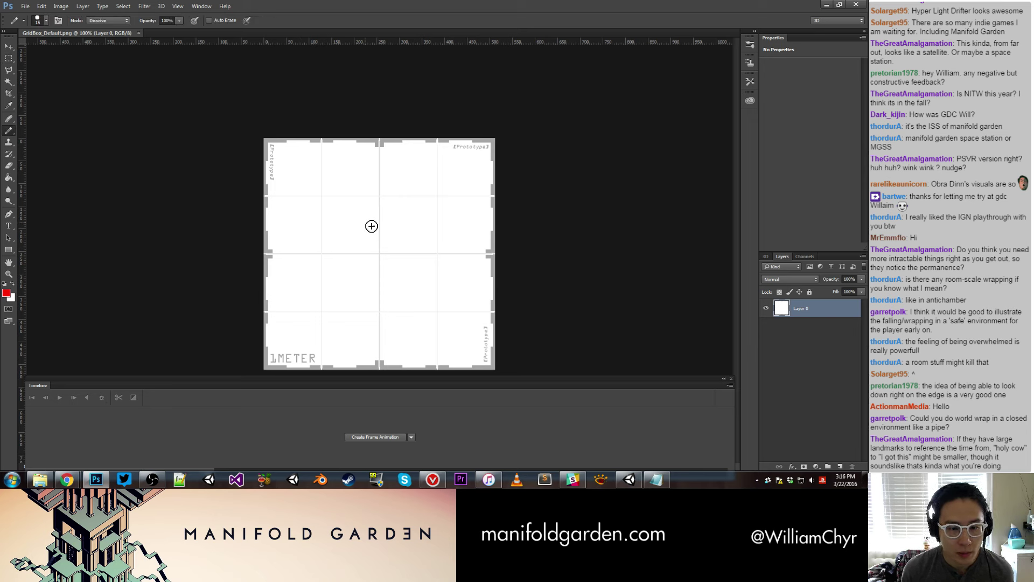
left_click(268, 243, "alt")
key("bracketleft")
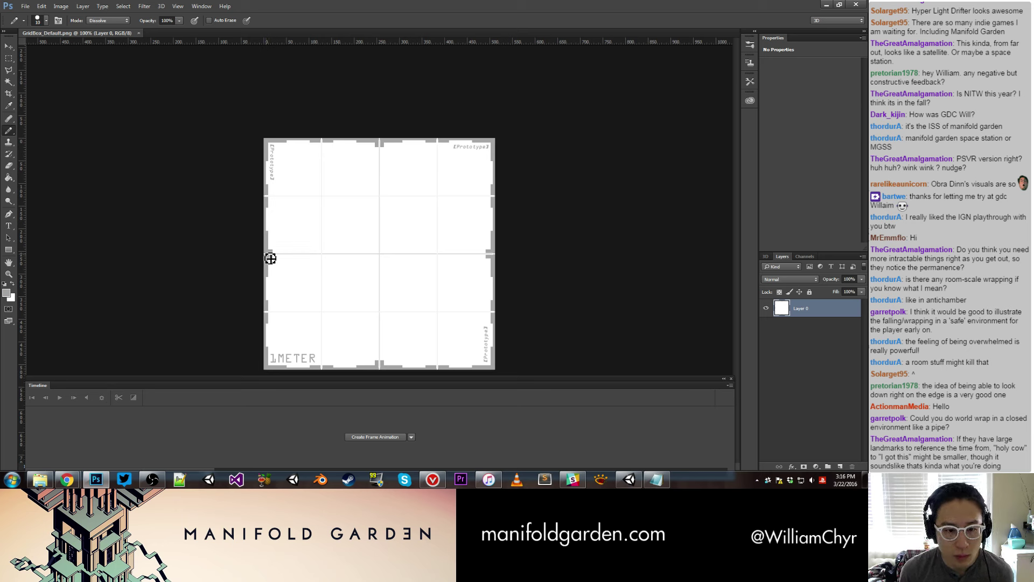
left_click_drag(270, 255, 516, 257, "shift")
key("ctrl+z")
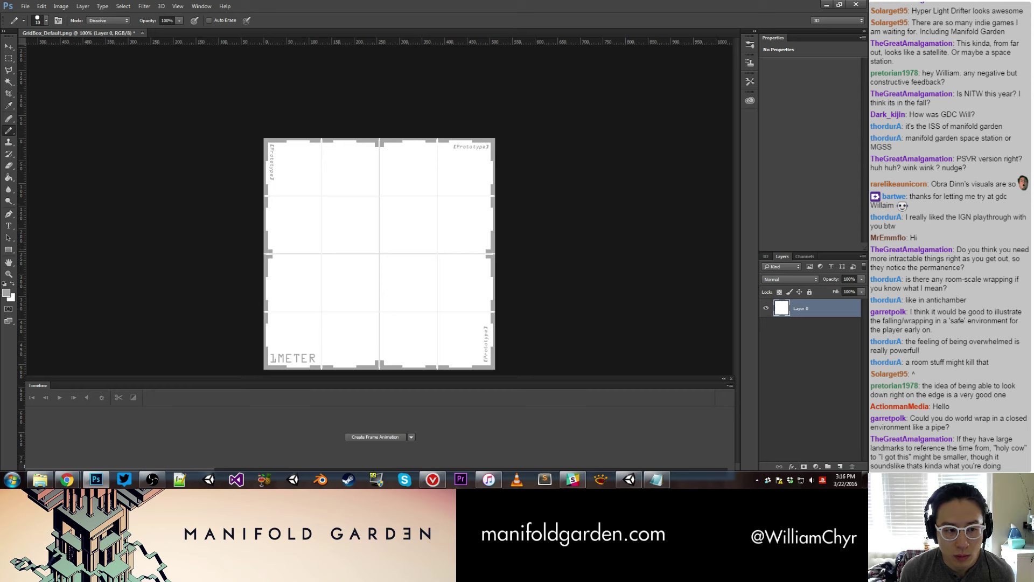
Draw black horizontal and vertical lines through the canvas centre.
left_click(7, 292)
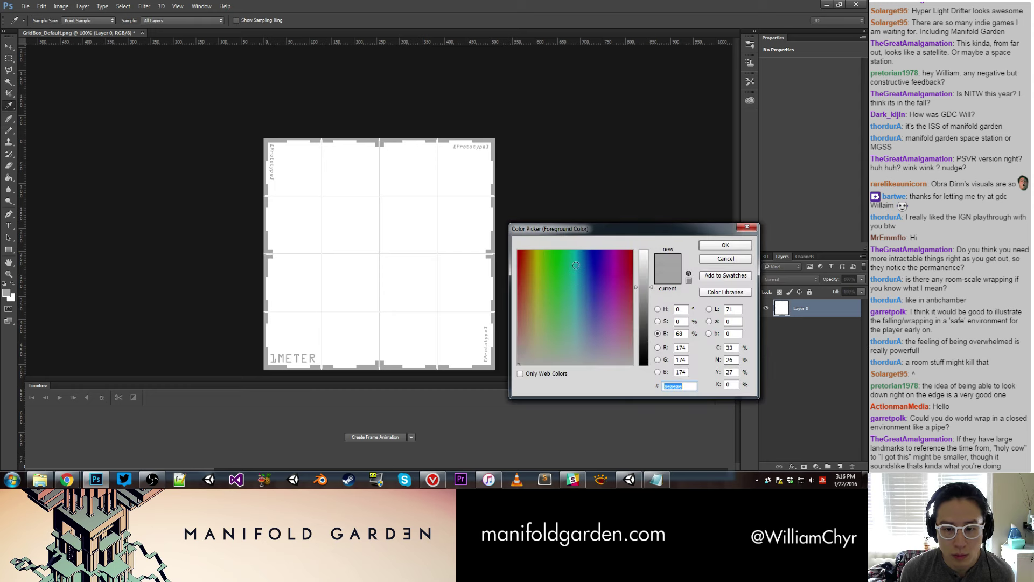
left_click_drag(648, 358, 648, 369)
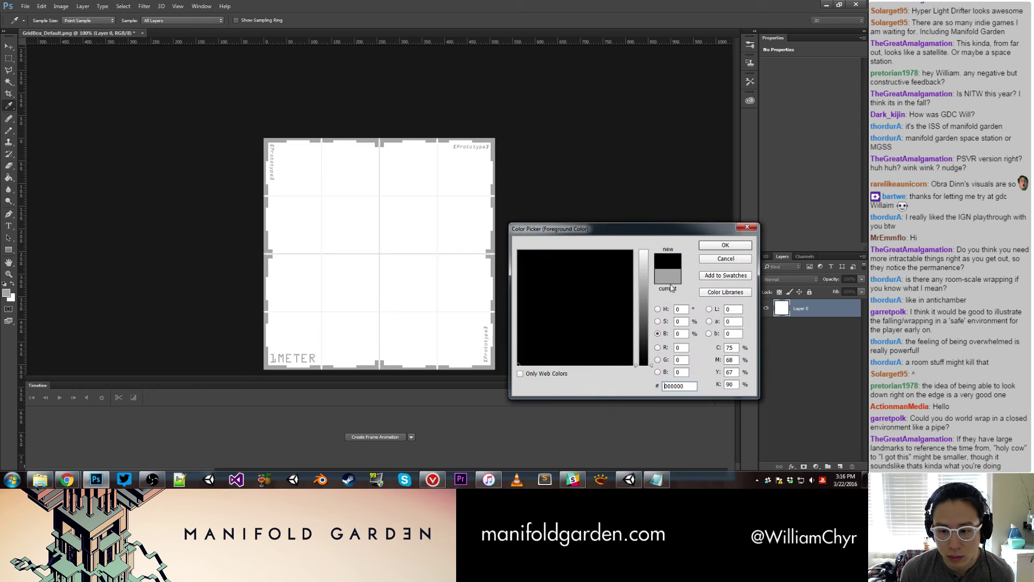
left_click(726, 245)
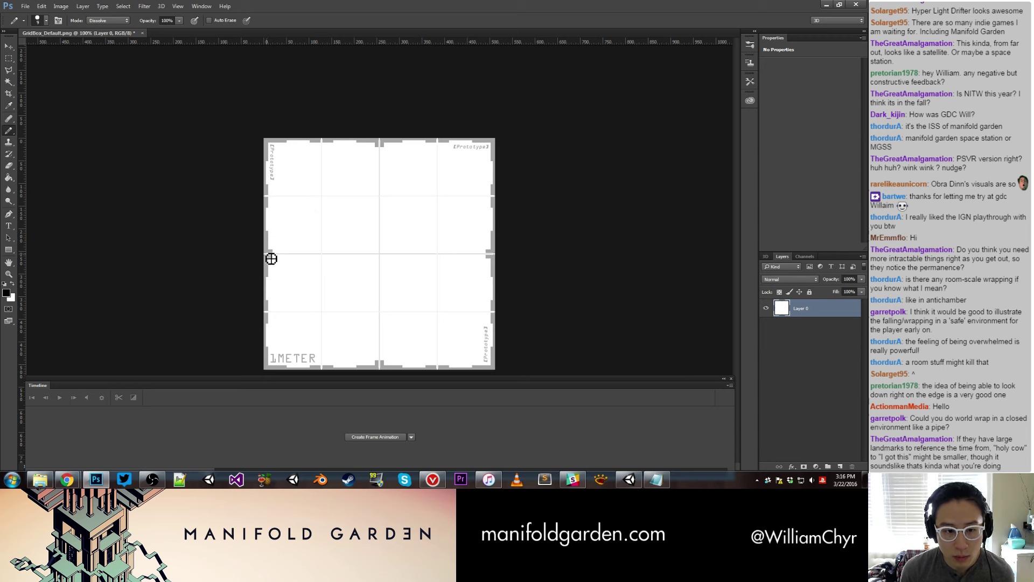
left_click_drag(271, 253, 386, 253, "shift")
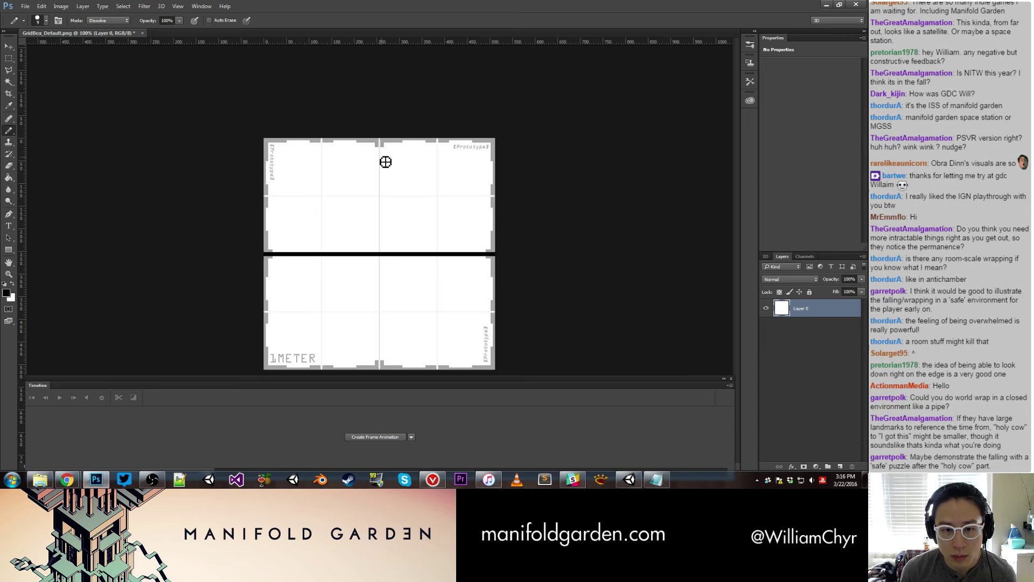
left_click_drag(384, 144, 387, 189)
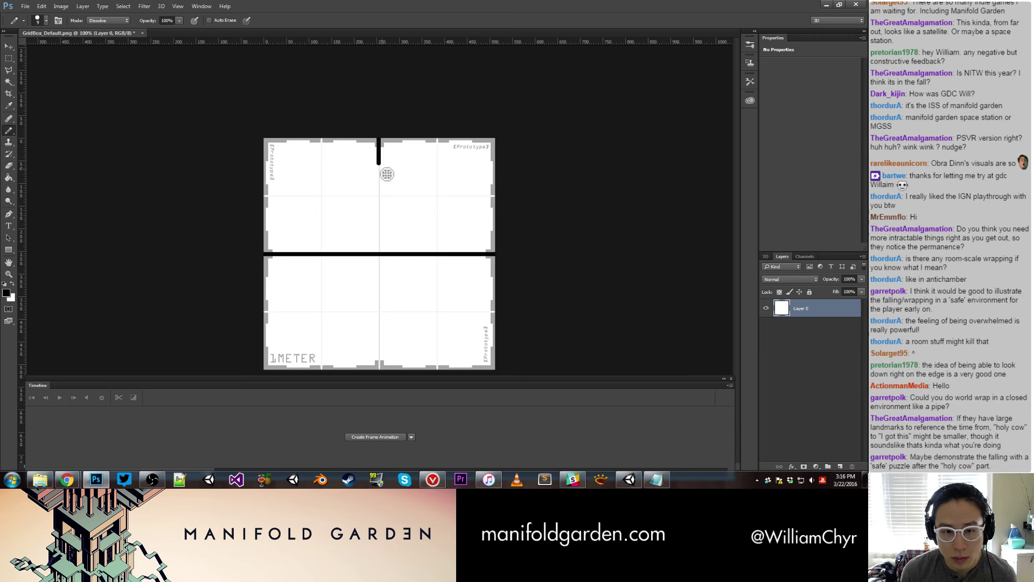
key("ctrl+z")
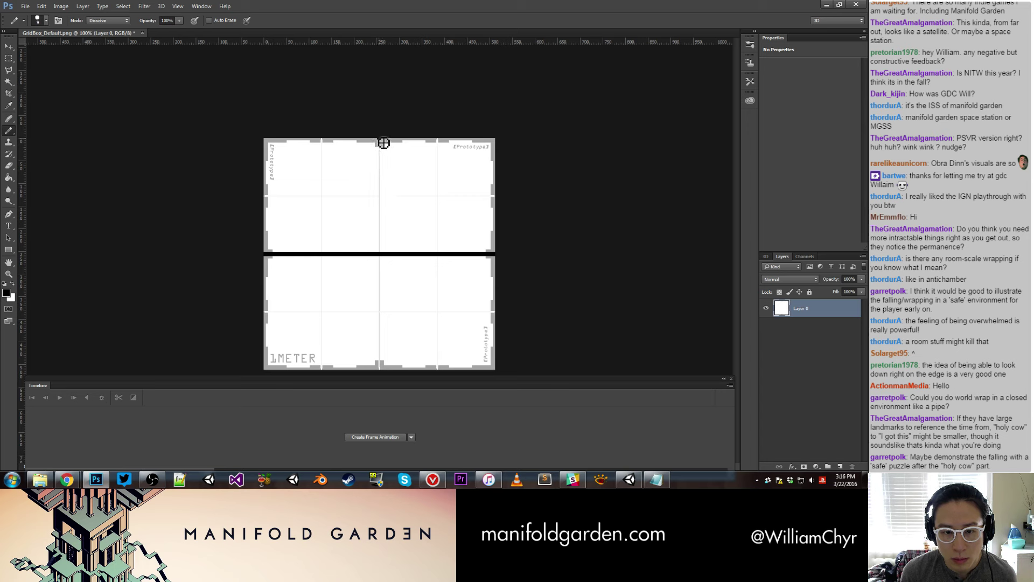
left_click_drag(383, 142, 388, 377)
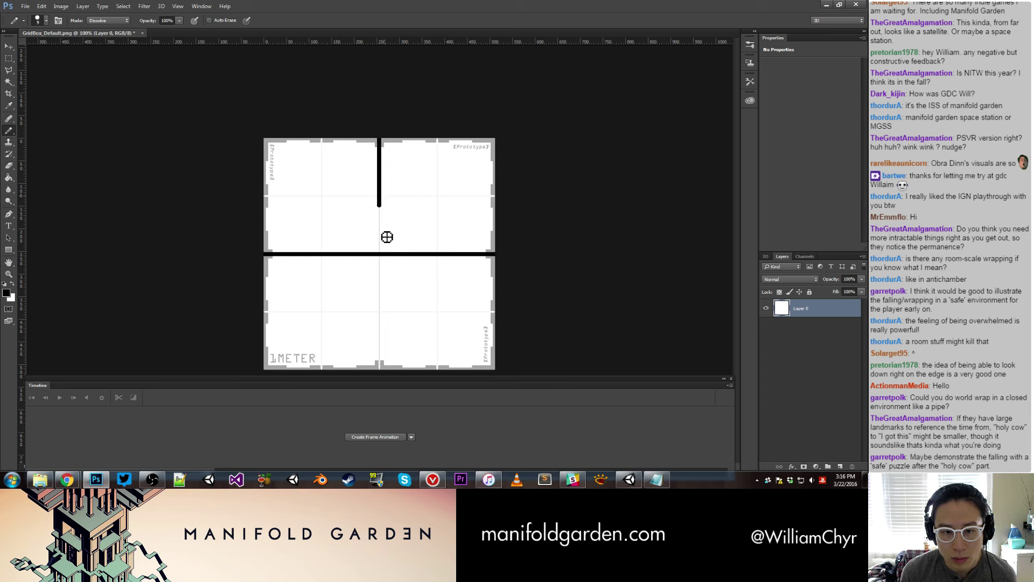
Save a PNG copy of the texture named GridBox_Default2.
left_click(25, 6)
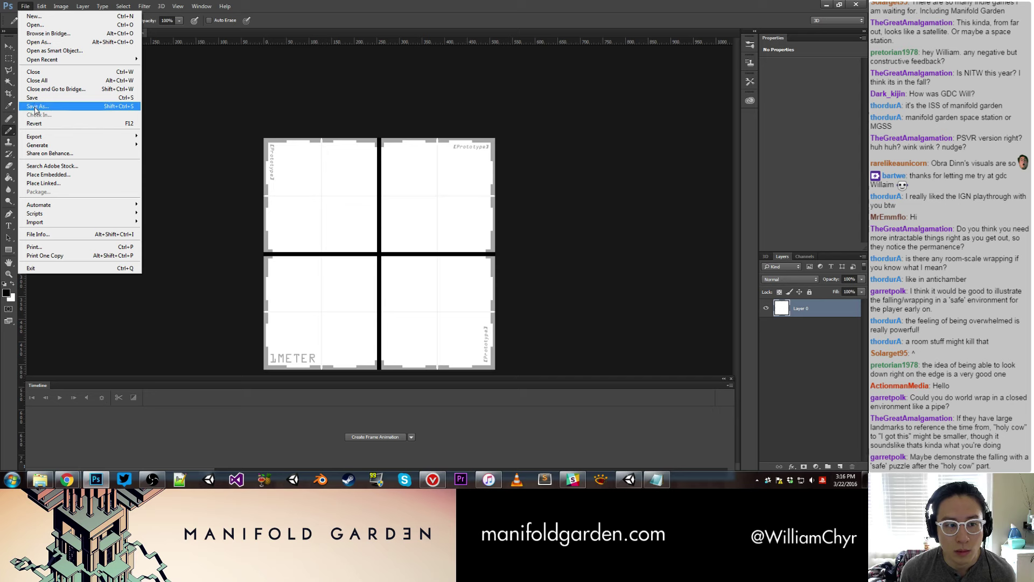
left_click(35, 110)
key("End")
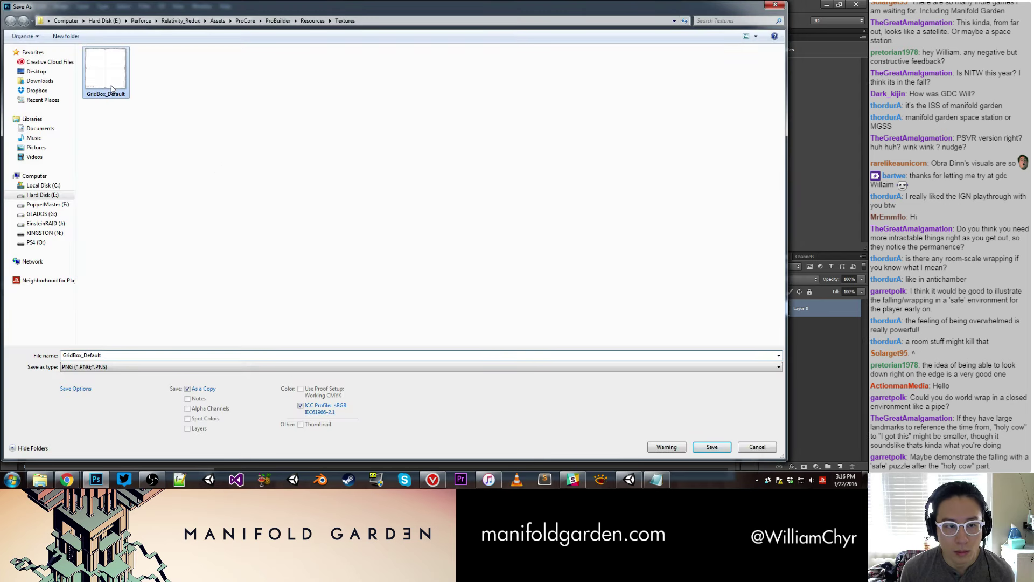
type("2")
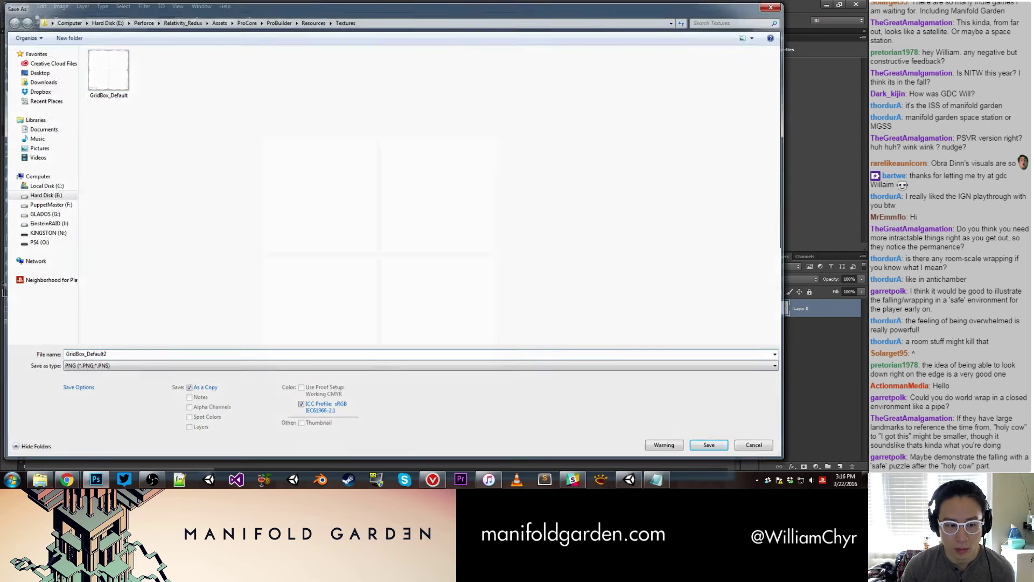
key("Return")
key("Return")
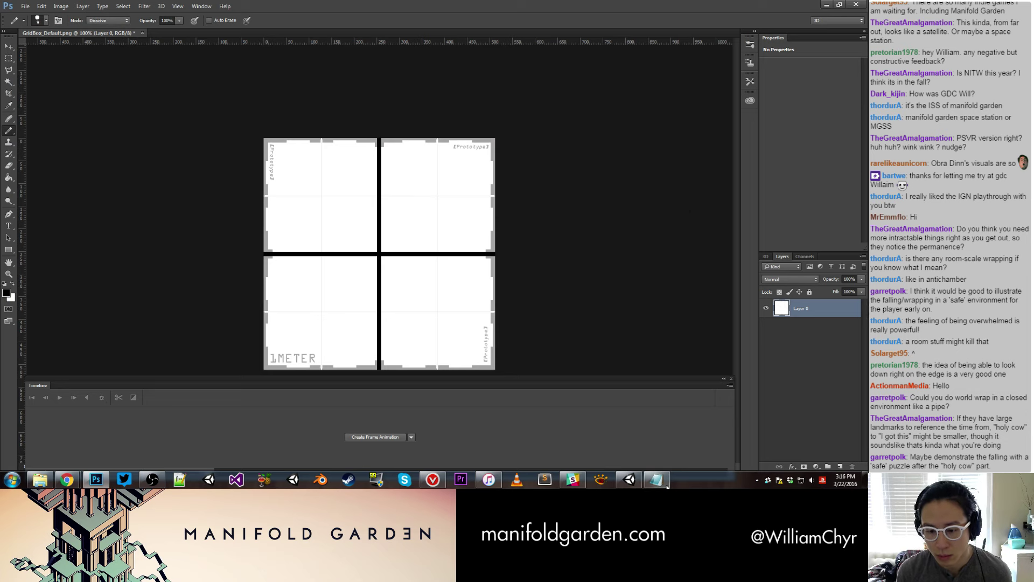
left_click(629, 480)
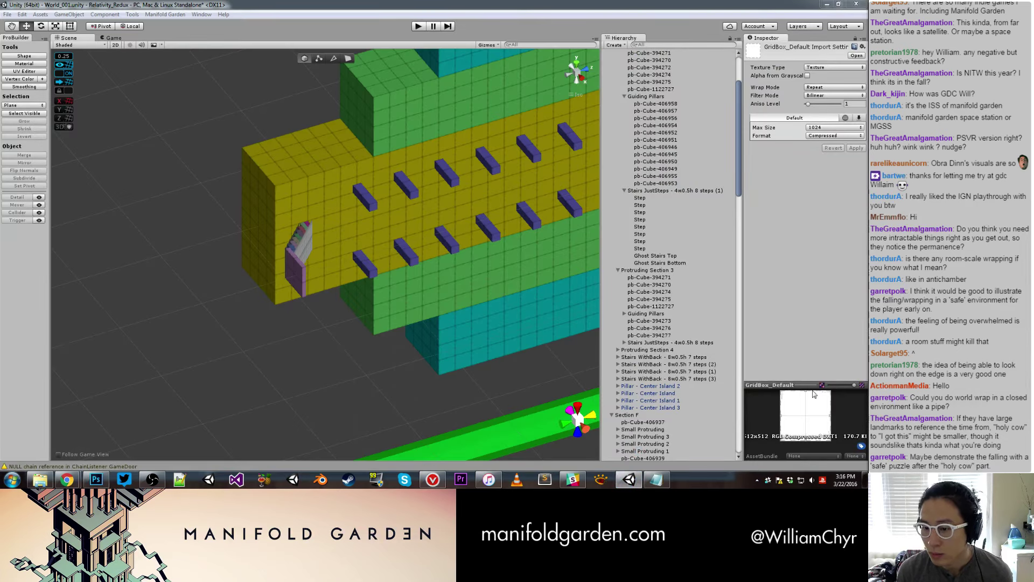
left_click(380, 219)
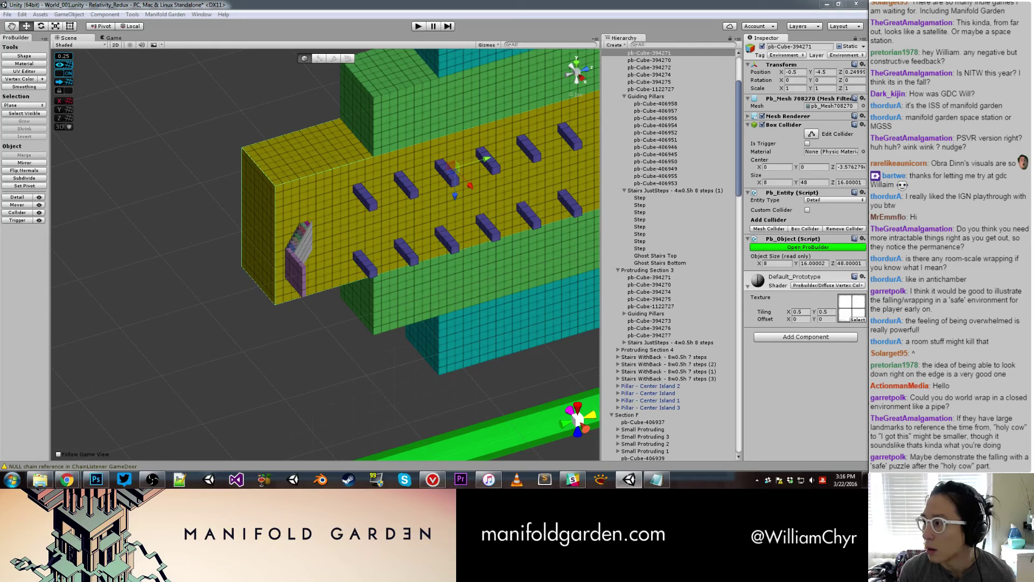
key("alt+Tab")
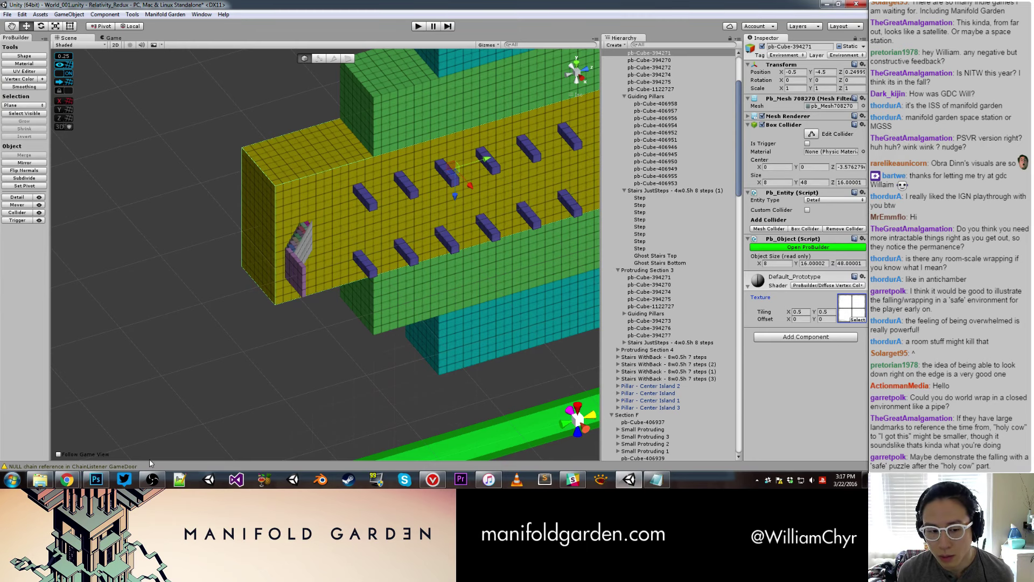
left_click(96, 479)
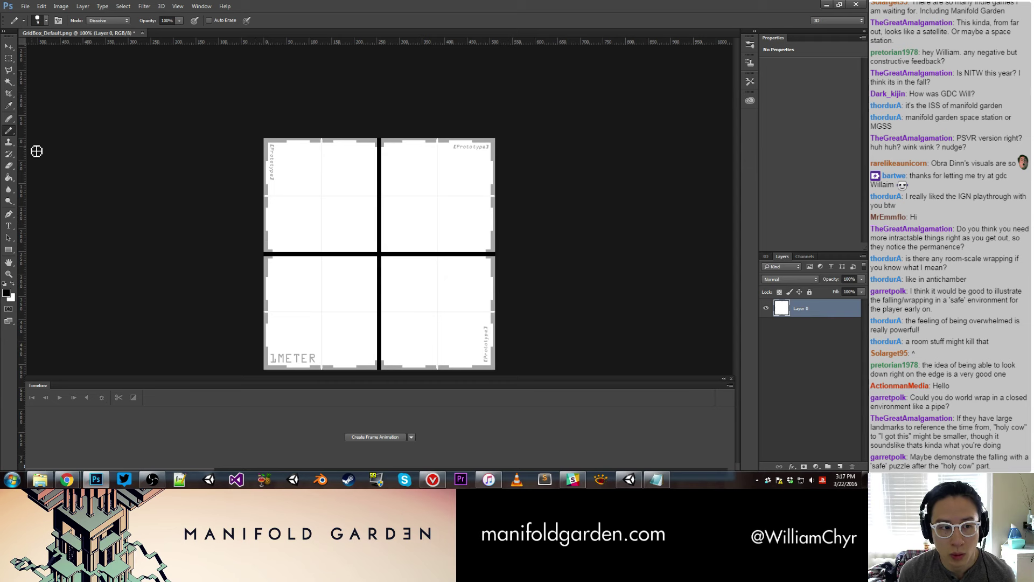
Magic Wand the black cross lines and set the foreground colour to mid grey.
left_click(9, 82)
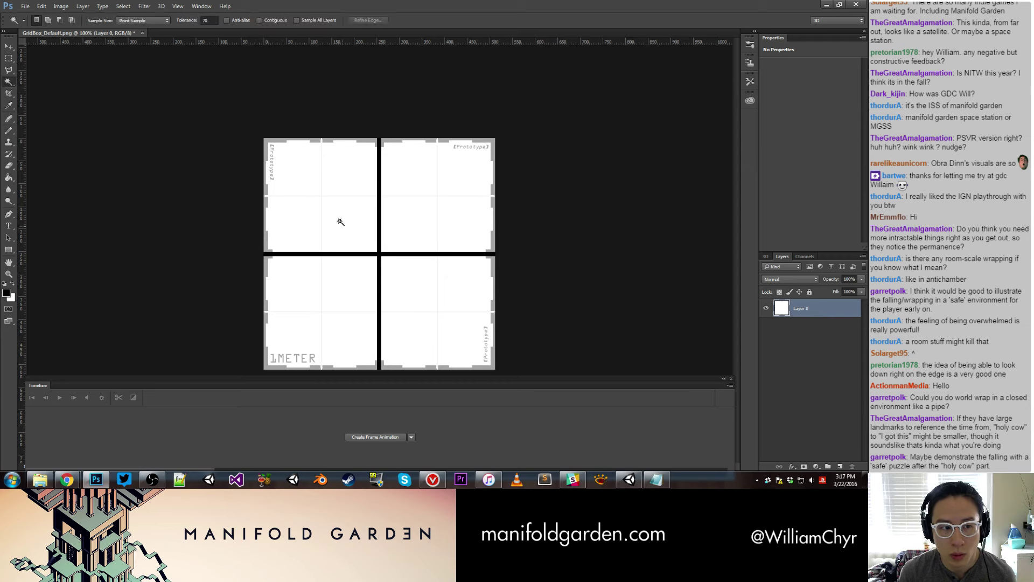
left_click(375, 256)
left_click(6, 293)
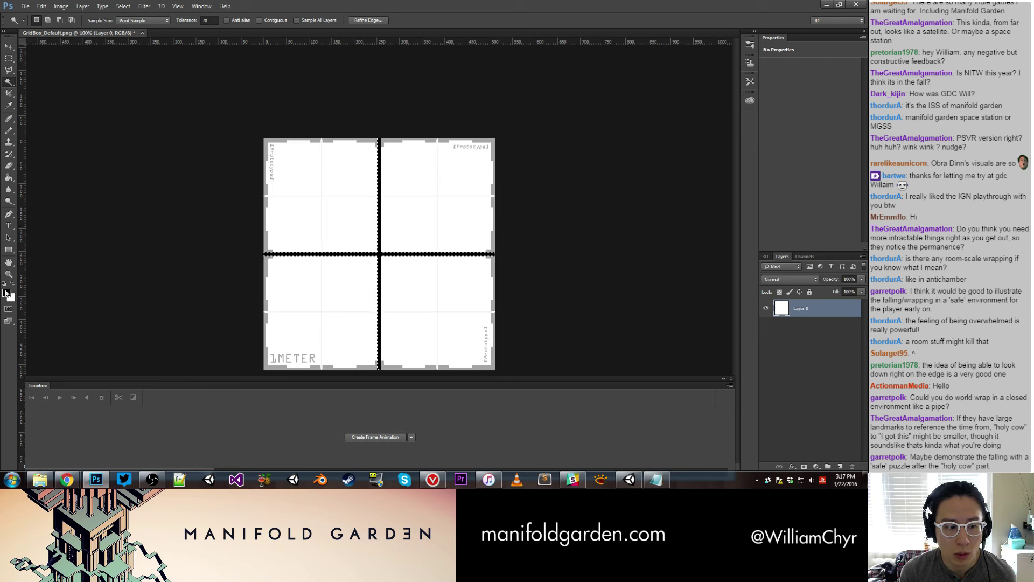
left_click(644, 282)
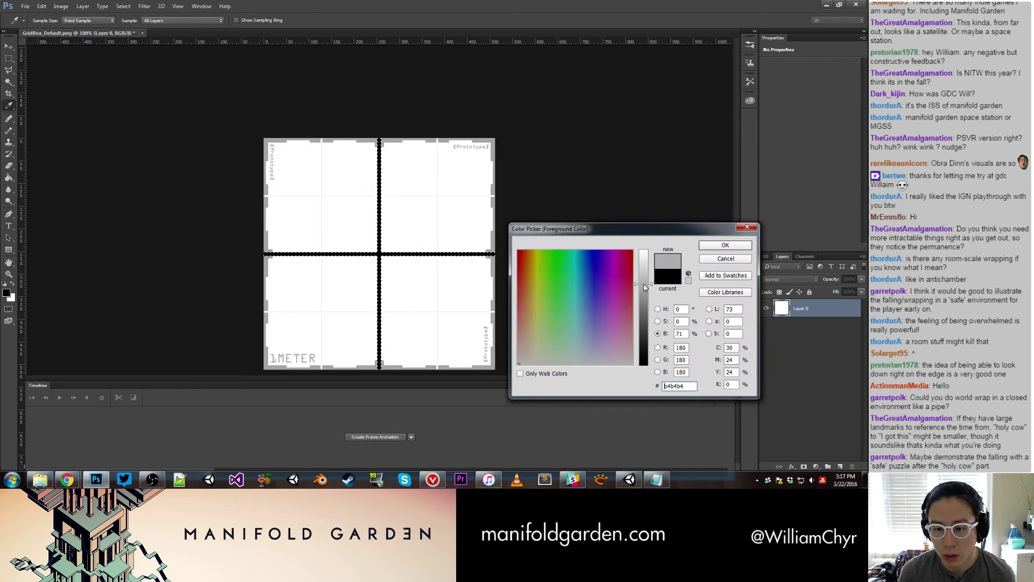
left_click(714, 247)
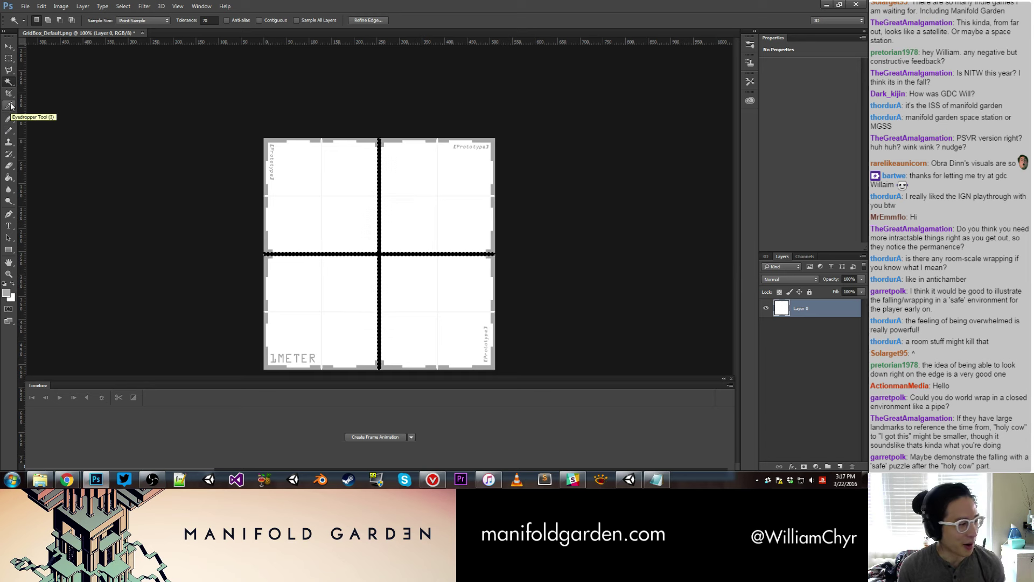
Repaint the cross grey with a 20-pixel Pencil.
left_click(10, 105)
left_click(10, 131)
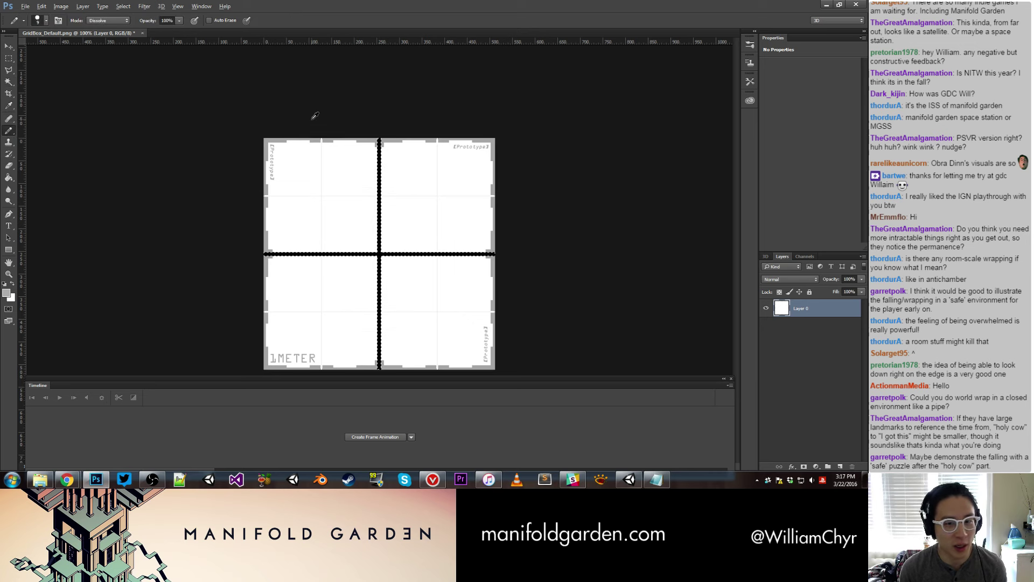
key("bracketright")
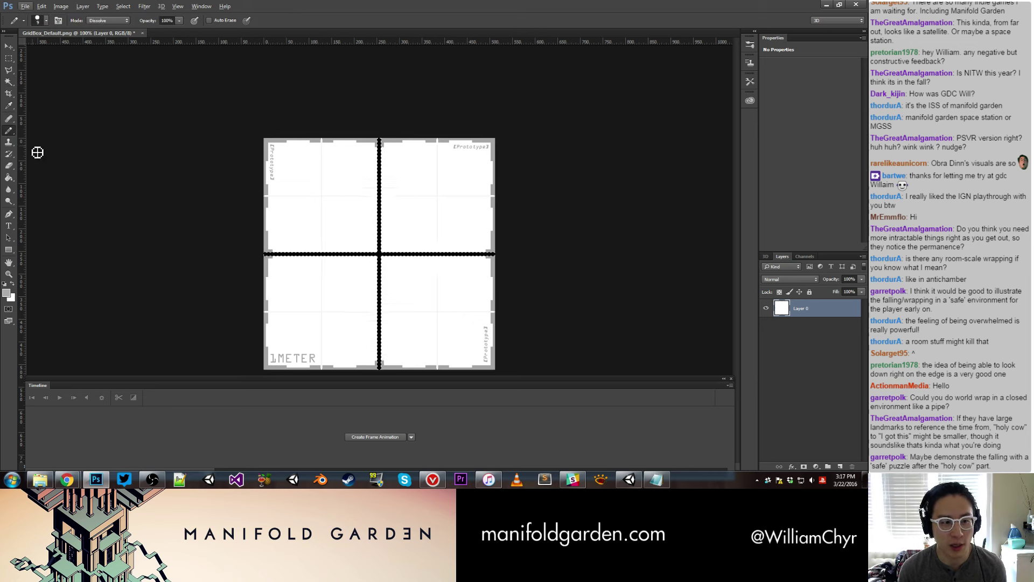
key("bracketright")
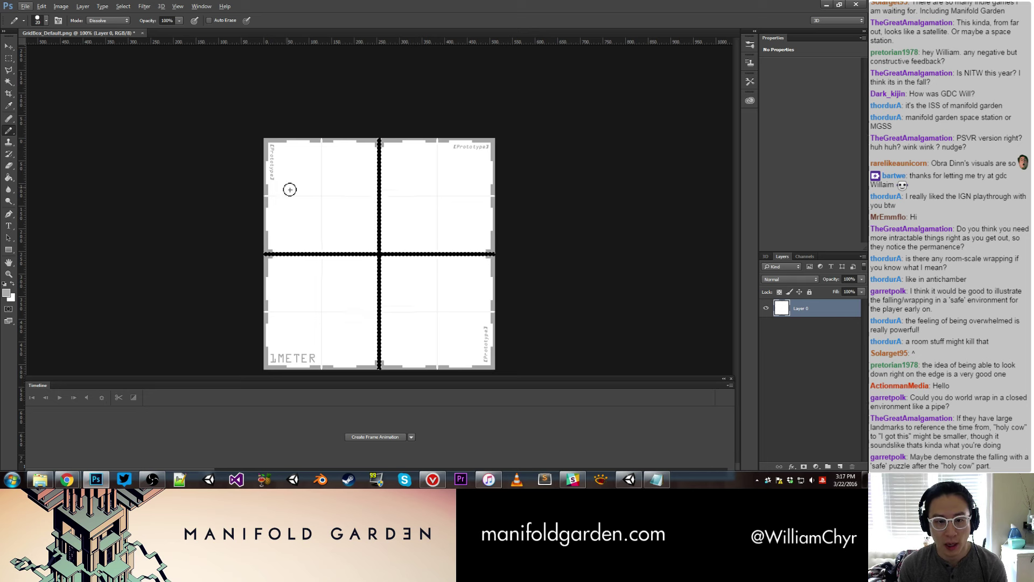
left_click_drag(379, 214, 380, 299)
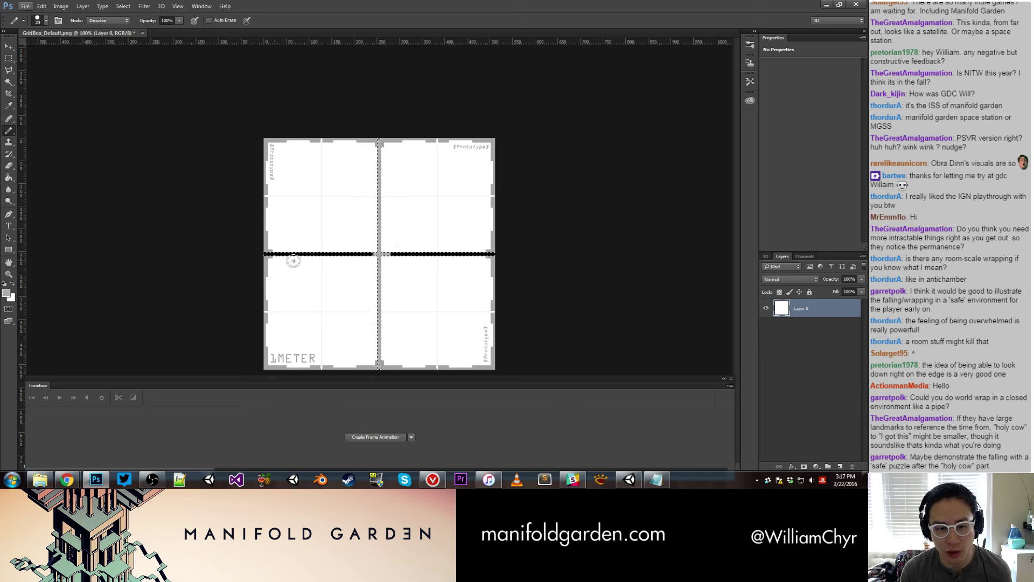
left_click_drag(437, 256, 449, 257)
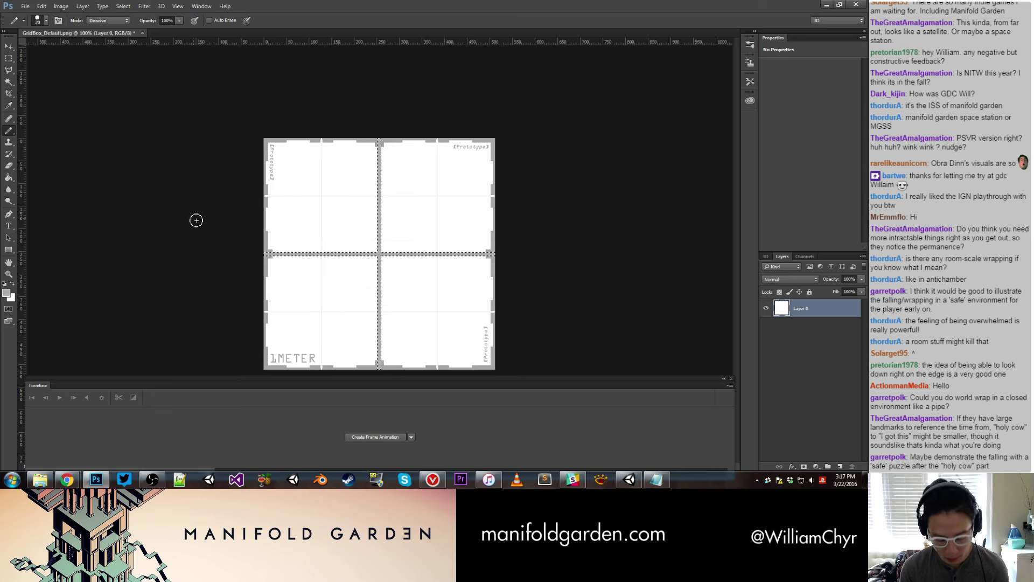
Repaint the horizontal line in lighter grey d9d9d9 with a 35-pixel Pencil, then clear the selection.
left_click(8, 293)
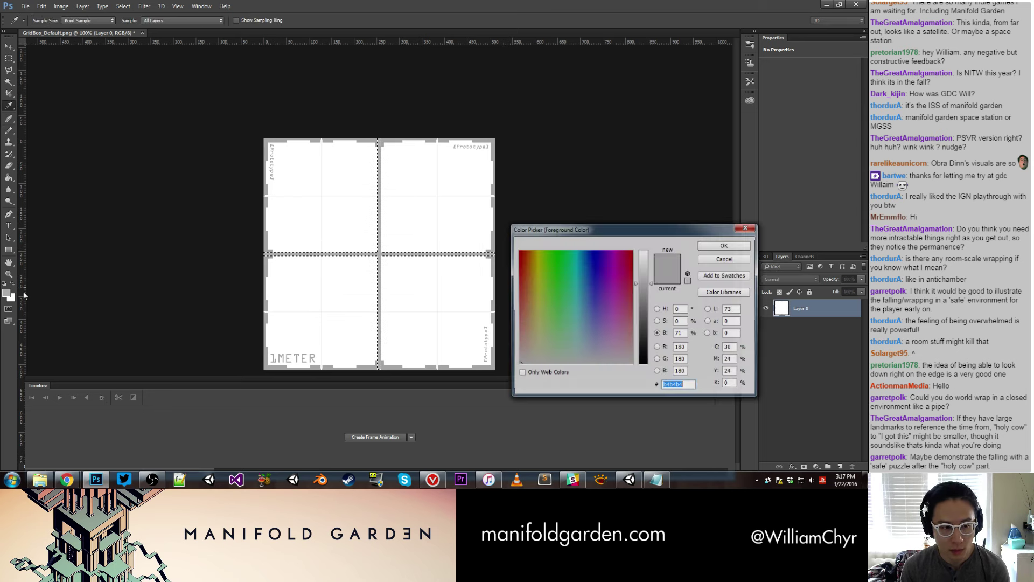
left_click(646, 268)
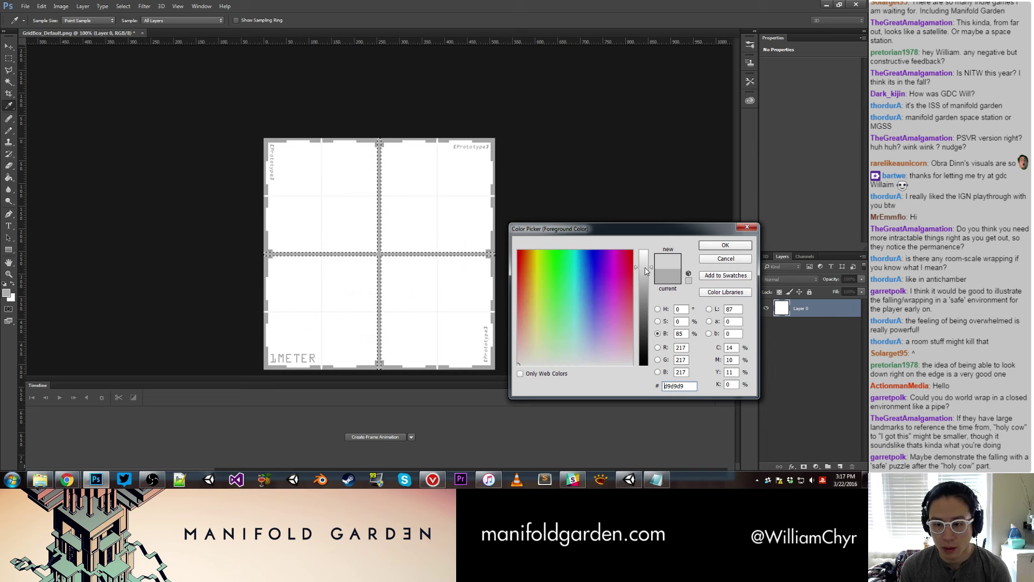
left_click(722, 245)
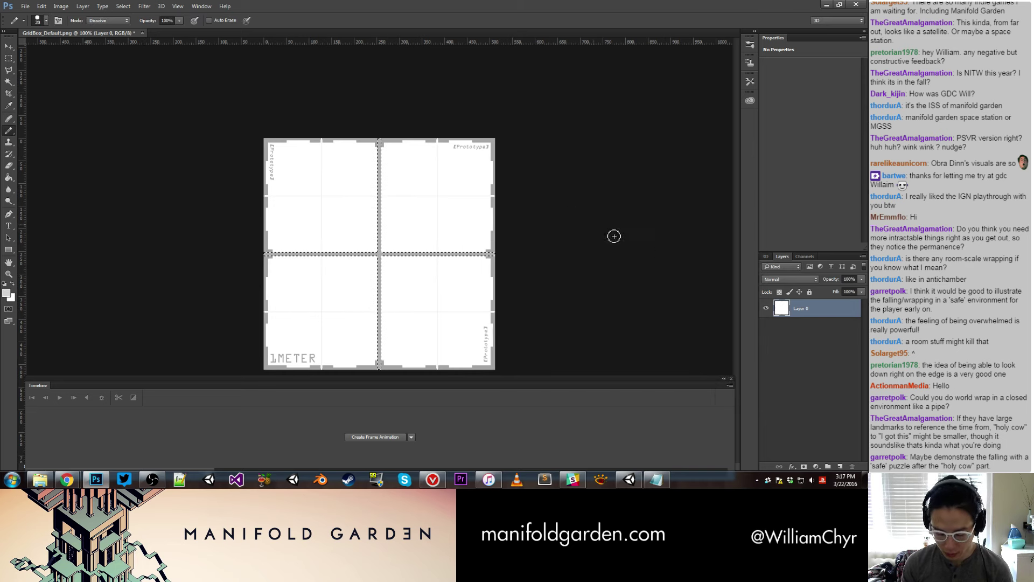
key("bracketright")
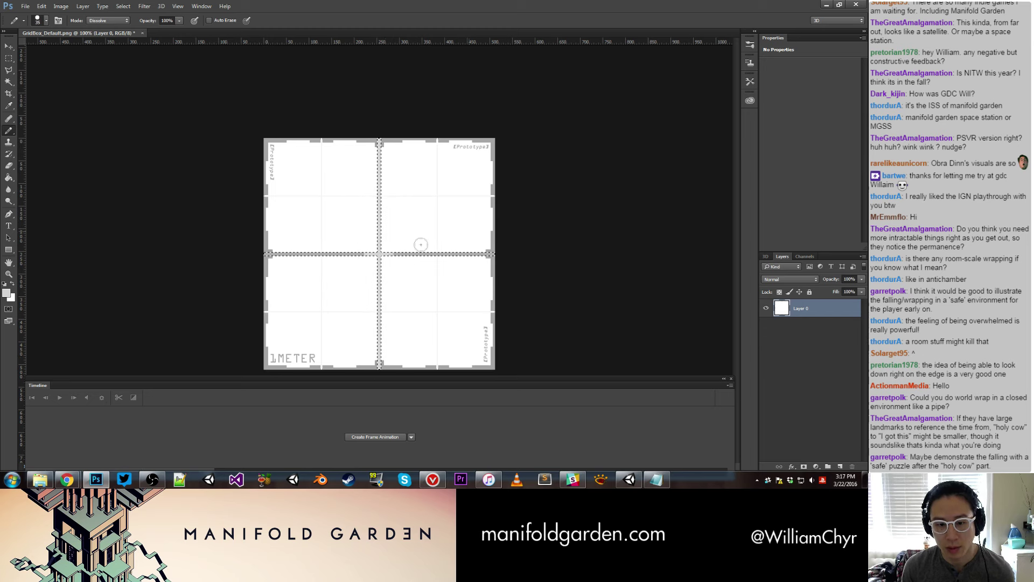
left_click_drag(493, 253, 414, 255)
left_click_drag(229, 253, 350, 253)
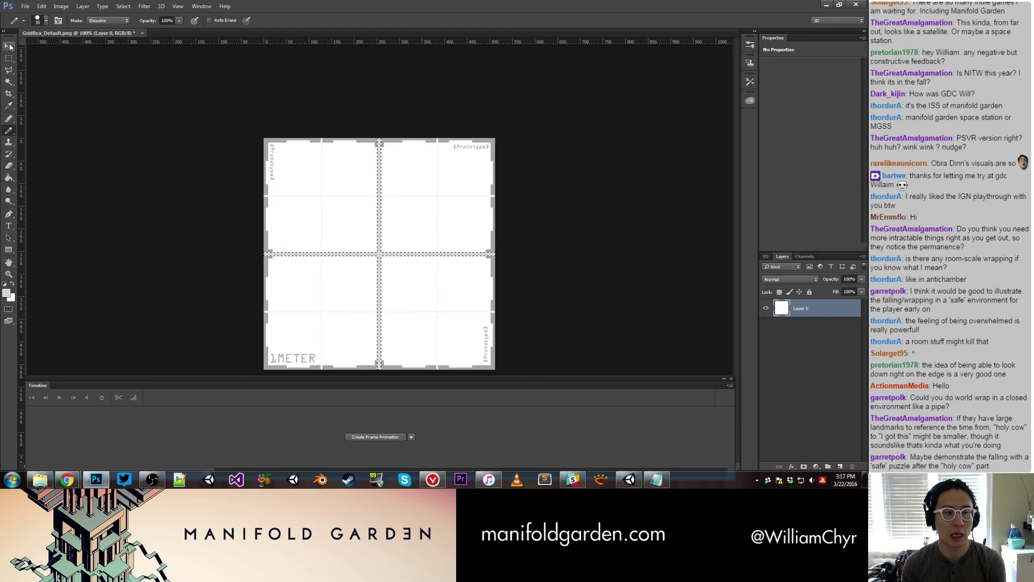
left_click(9, 47)
left_click(8, 58)
left_click(128, 80)
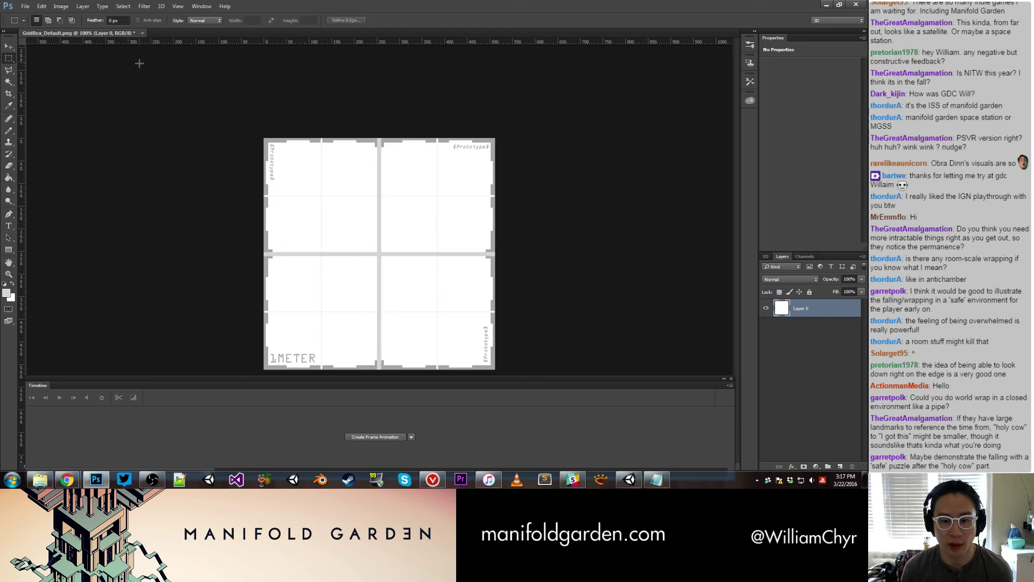
Save the texture as PNG over GridBox_Default2, confirming the replacement.
left_click(25, 6)
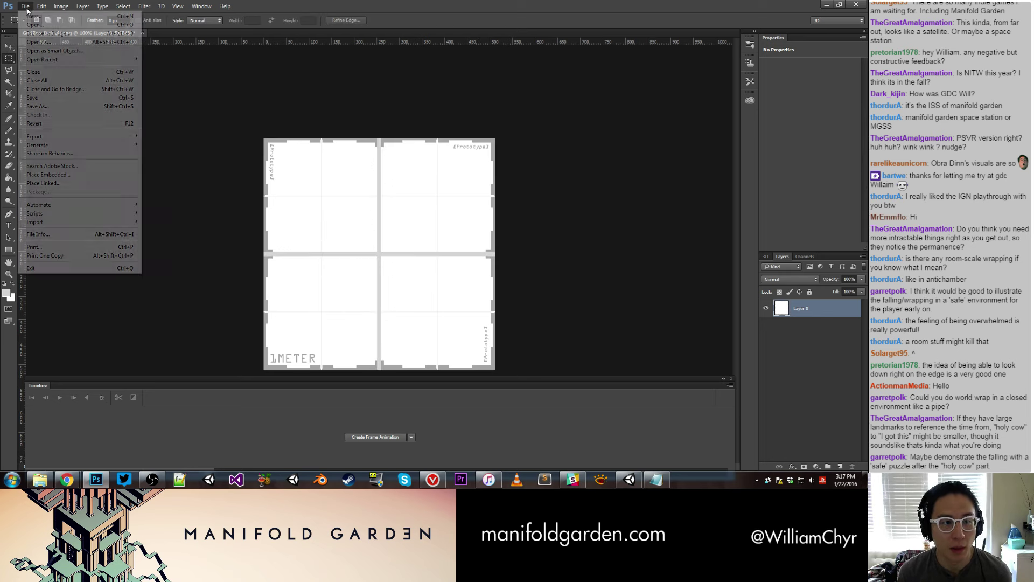
left_click(56, 106)
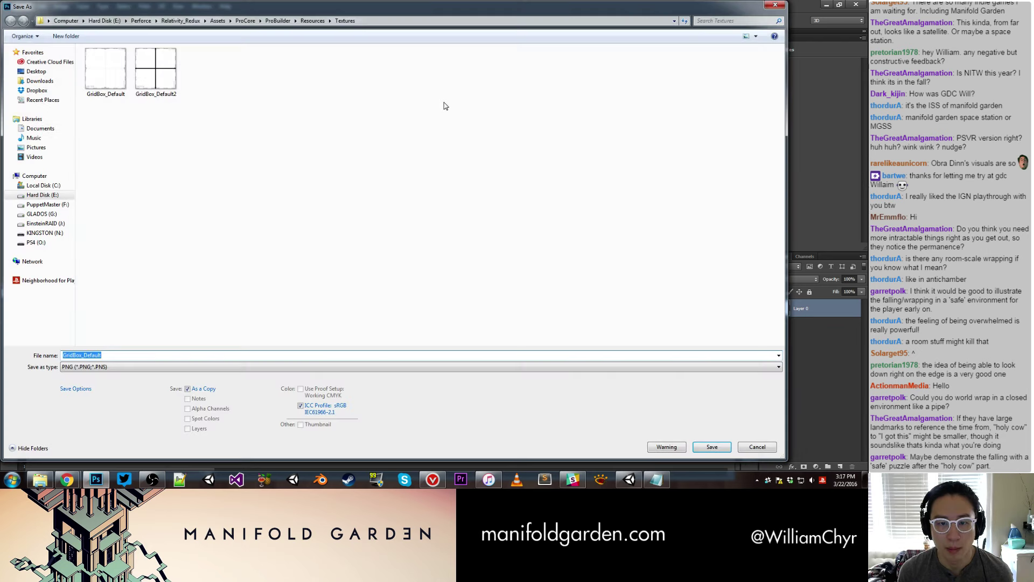
left_click(156, 70)
left_click(711, 447)
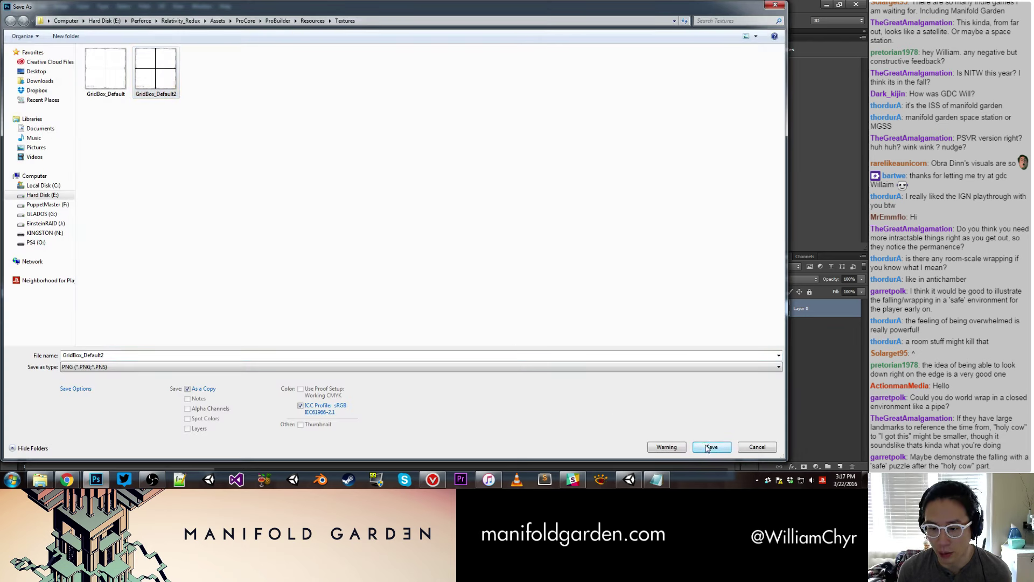
left_click(457, 240)
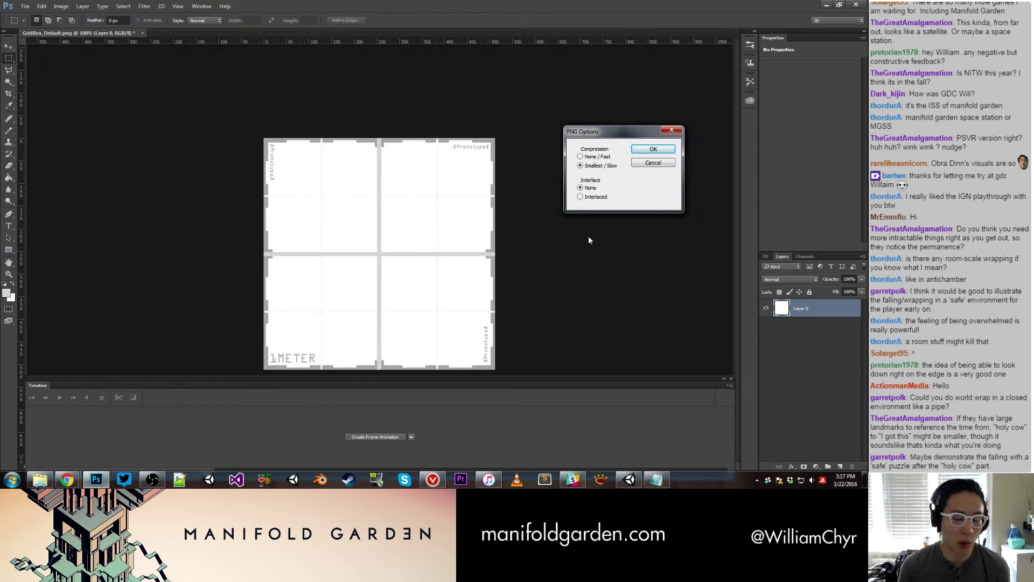
left_click(653, 151)
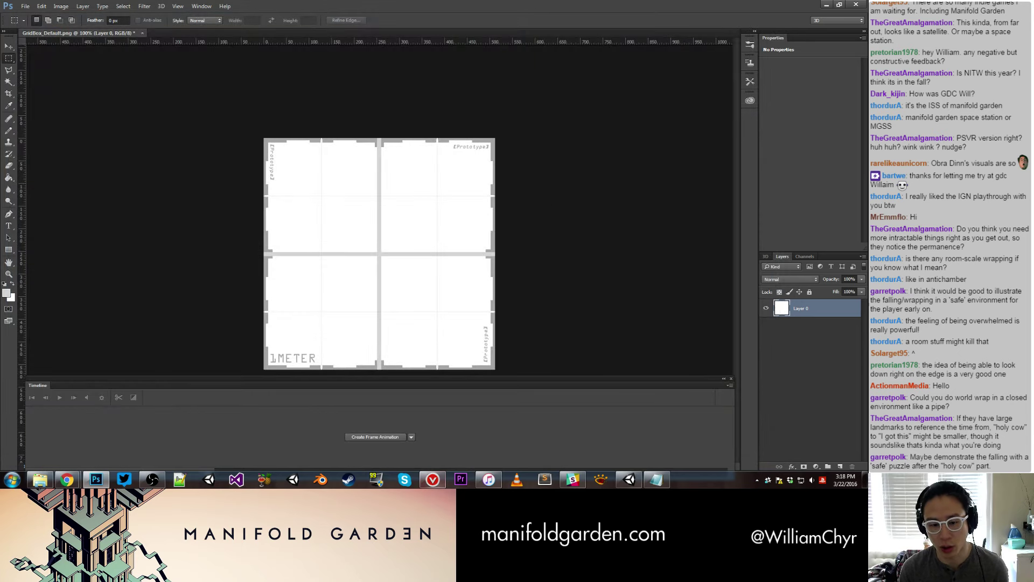
Zoom the Unity Scene view briefly, then return to Photoshop.
left_click(629, 479)
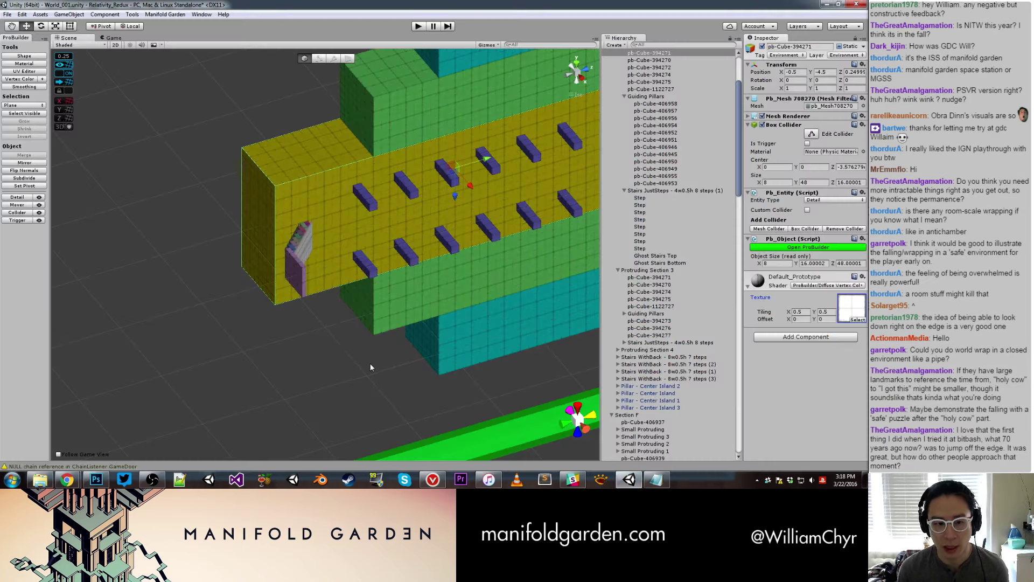
scroll(326, 352, "up", 5)
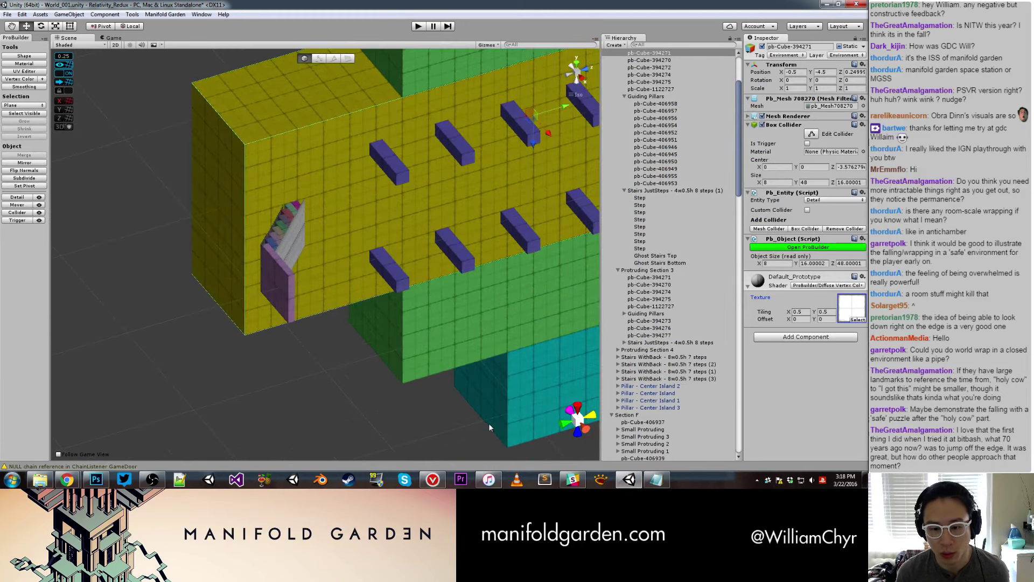
left_click(96, 479)
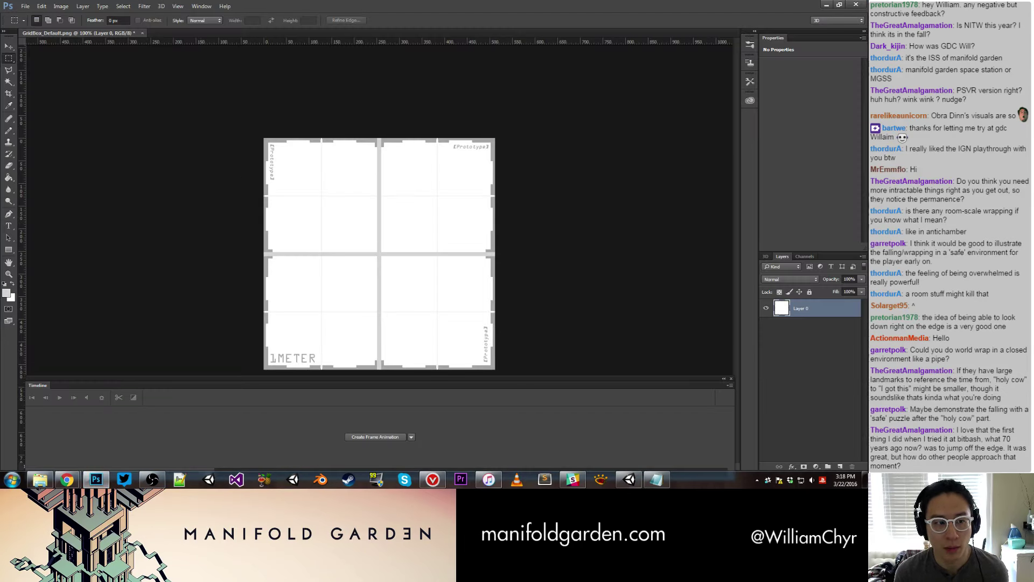
Reselect the grey cross, add a new layer above the grid and choose a foreground colour.
key("ctrl+shift+d")
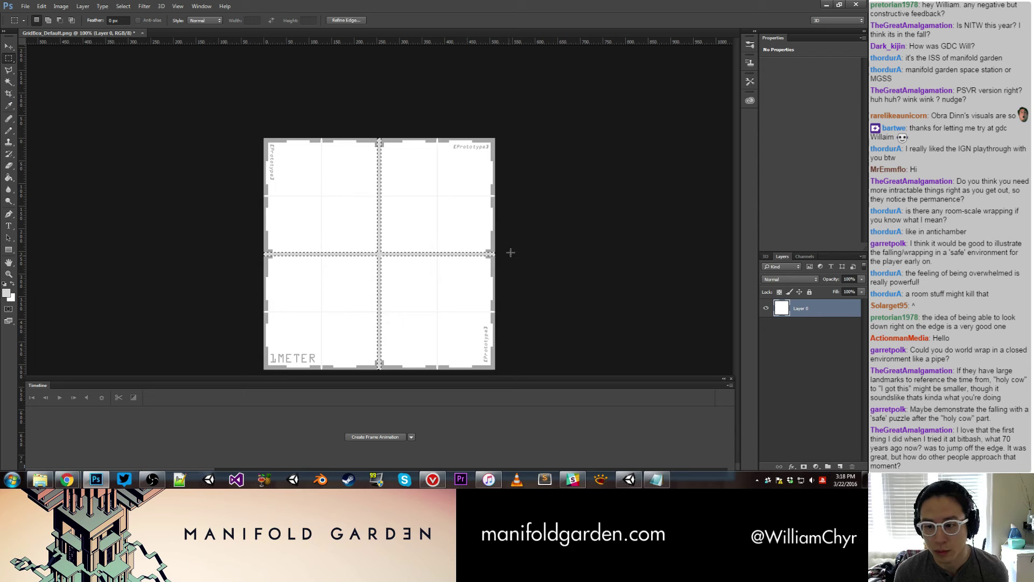
left_click(840, 466)
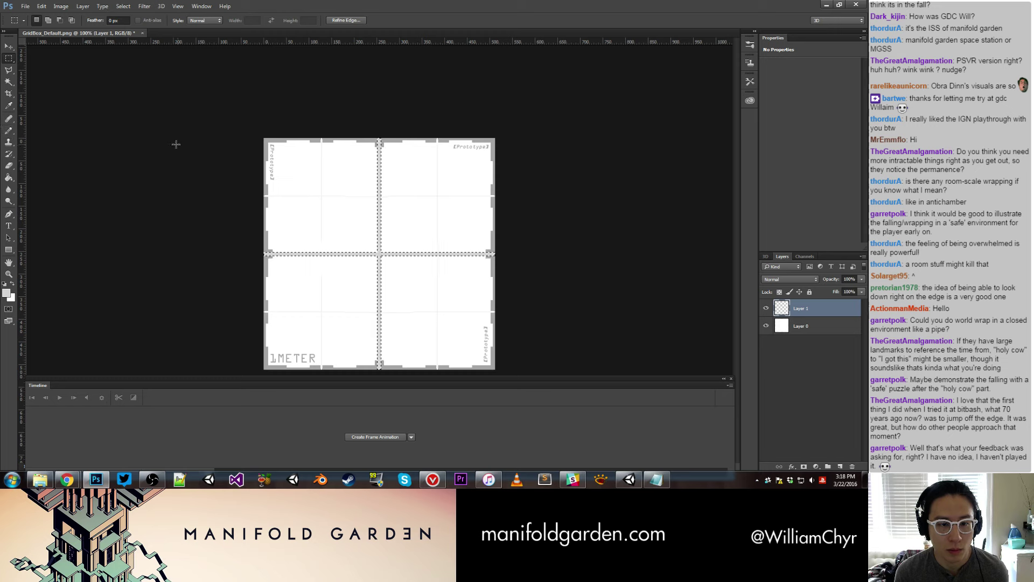
key("alt")
left_click(6, 293)
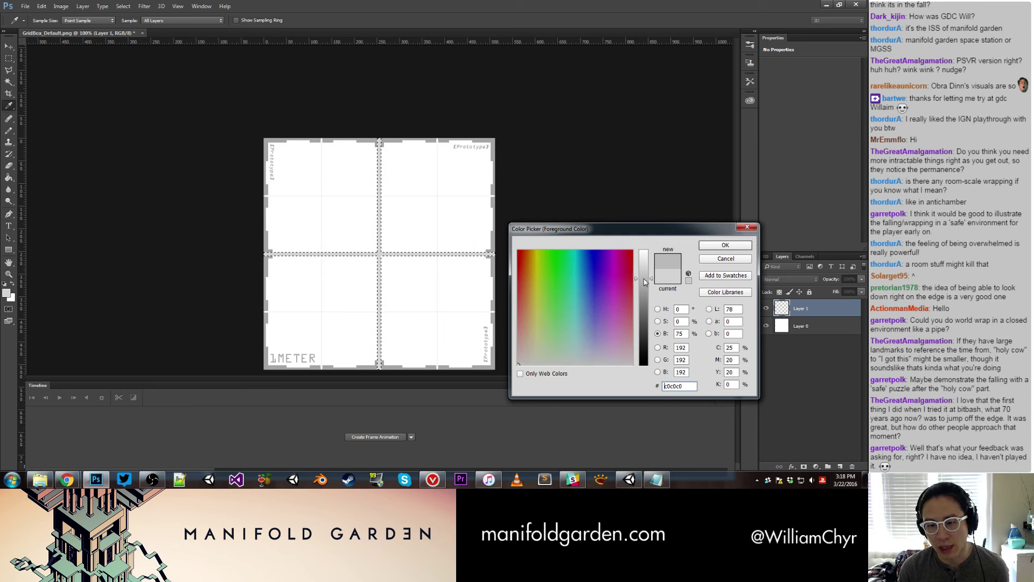
key("Return")
key("m")
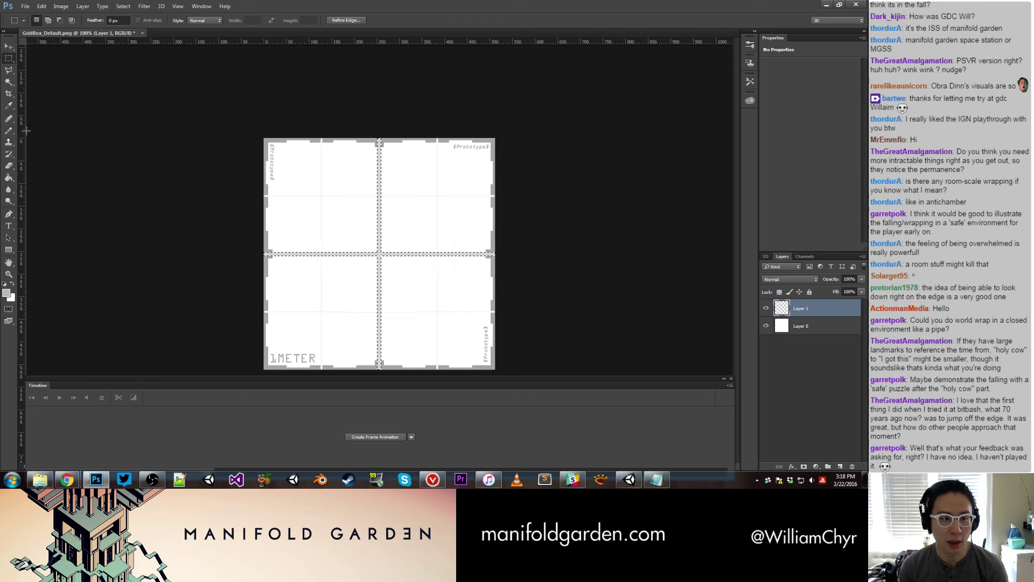
left_click(8, 130)
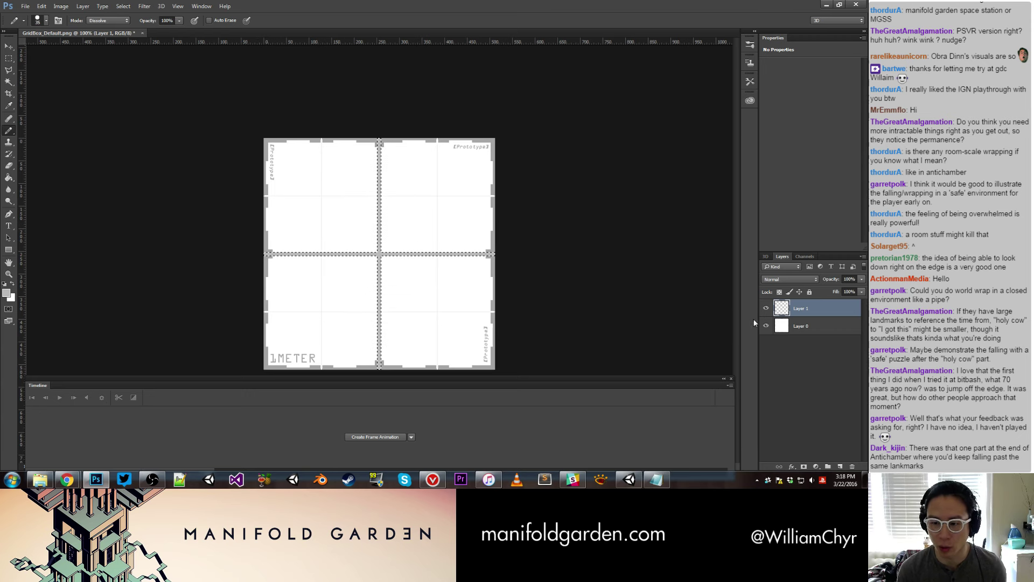
On Layer 0, select the borders, corner marks and 1METER label and paint them darker grey.
left_click(788, 327)
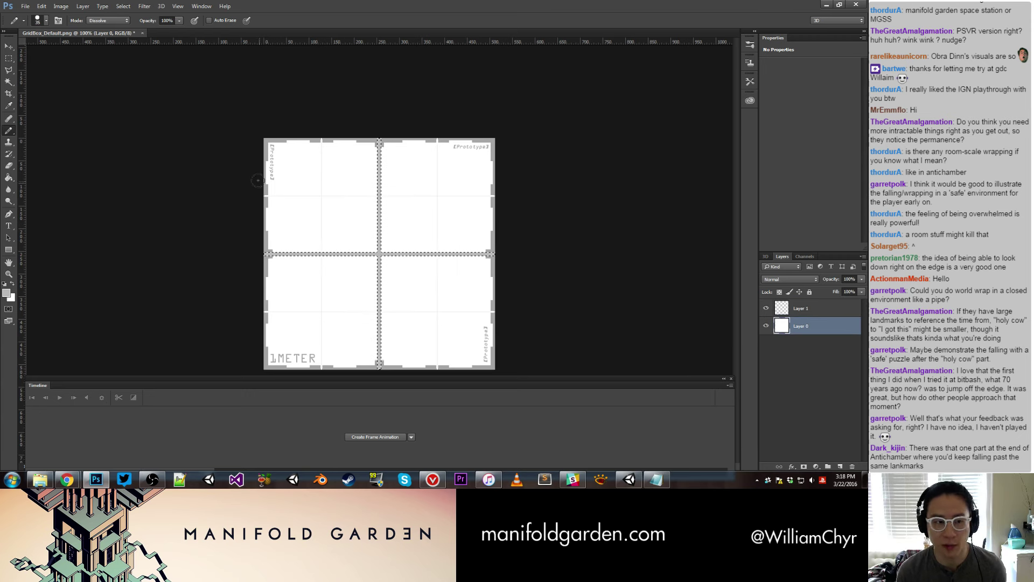
left_click(9, 82)
left_click(269, 141)
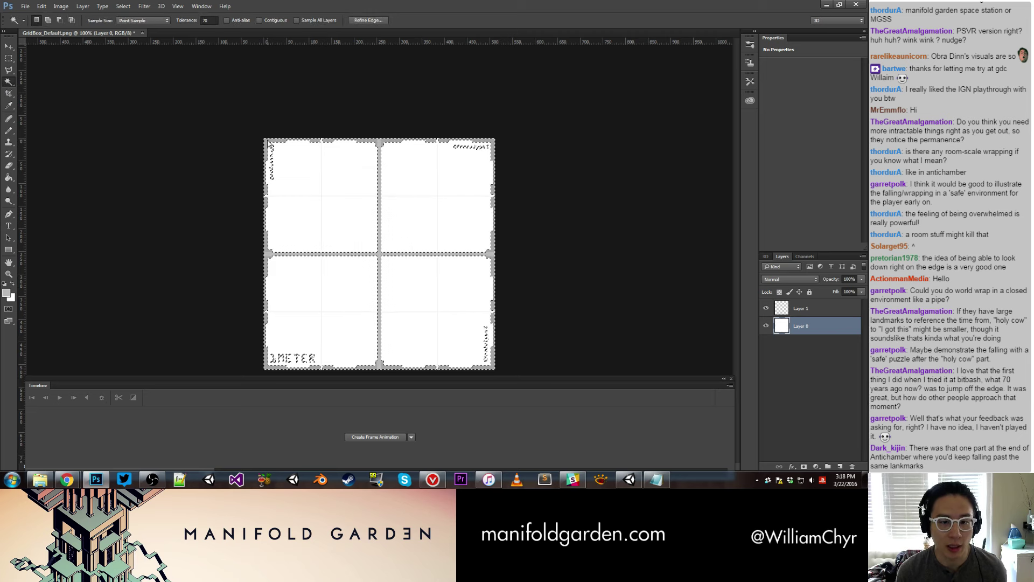
left_click(8, 131)
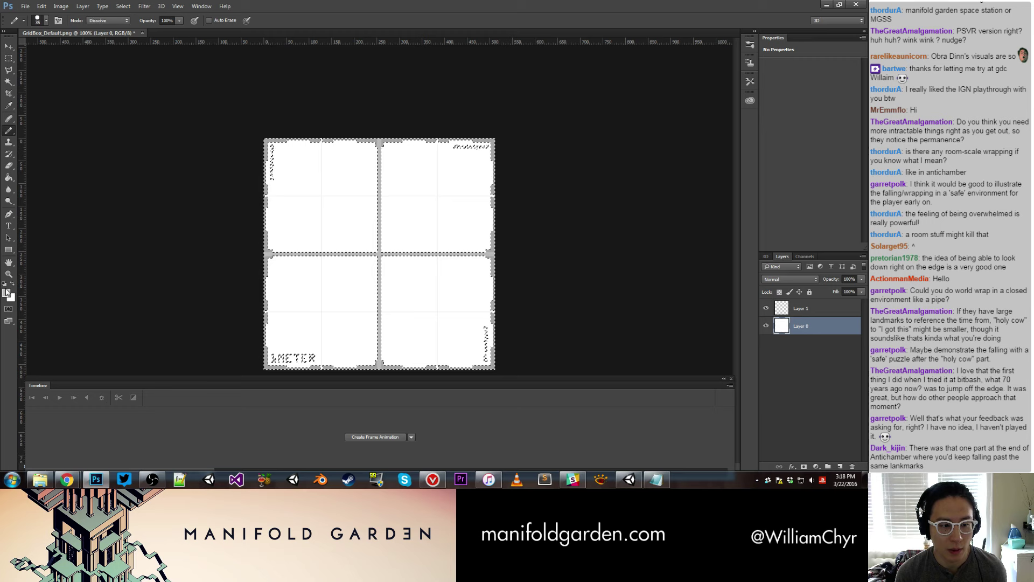
left_click(7, 292)
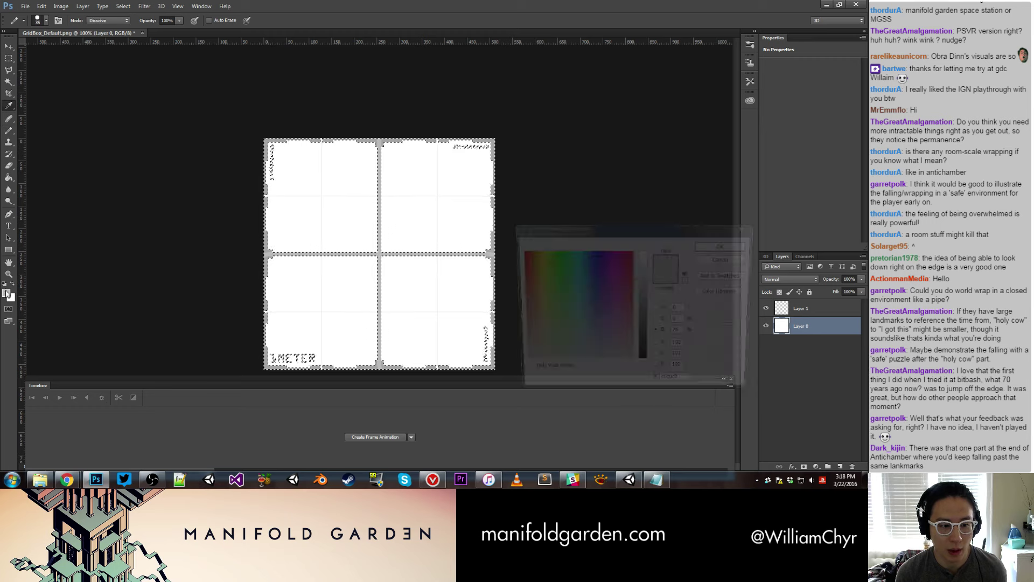
left_click(645, 319)
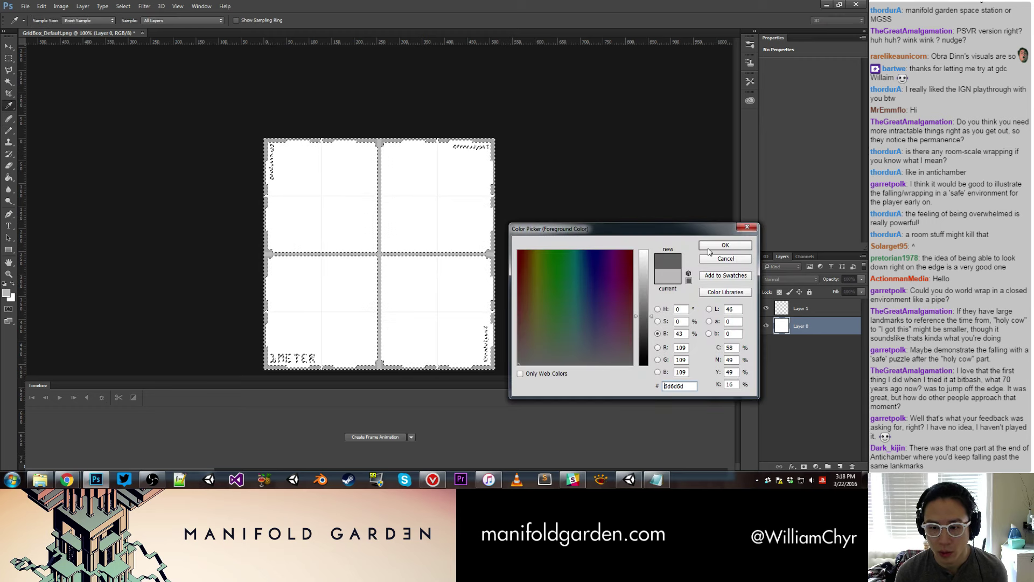
left_click(726, 245)
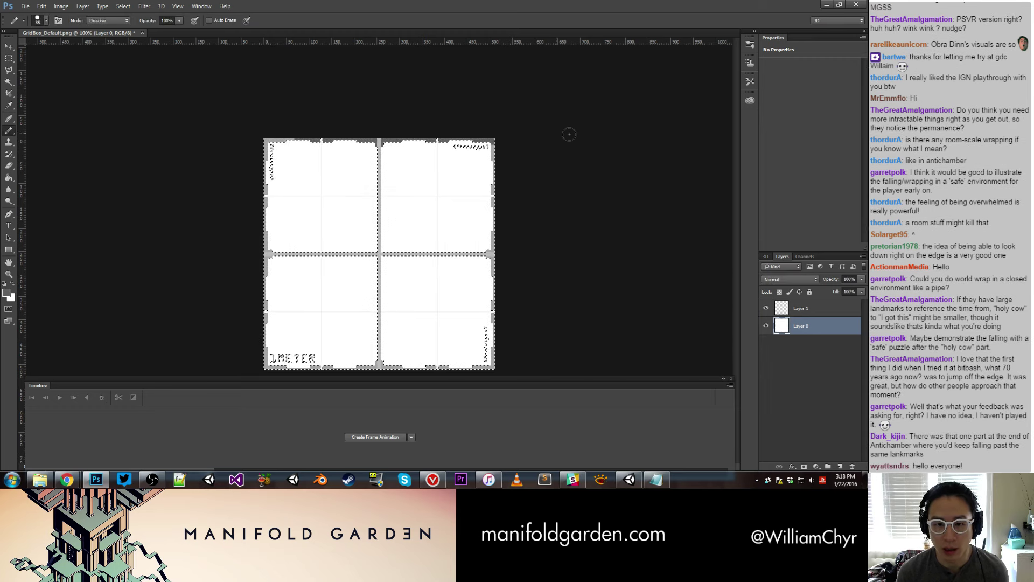
left_click_drag(498, 231, 497, 327)
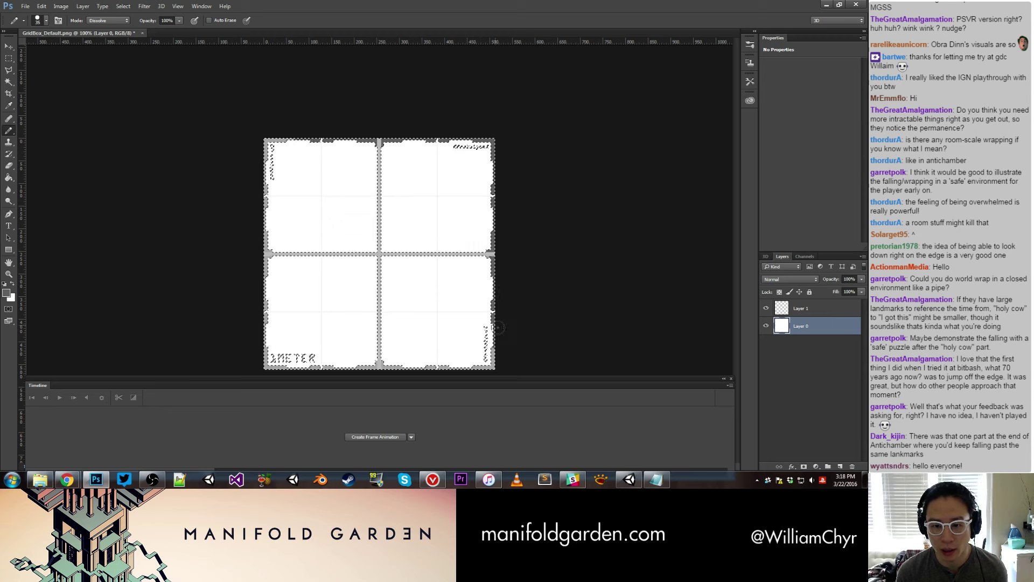
mouse_move(491, 371)
left_mouse_down()
mouse_move(329, 354)
mouse_move(268, 215)
left_mouse_up()
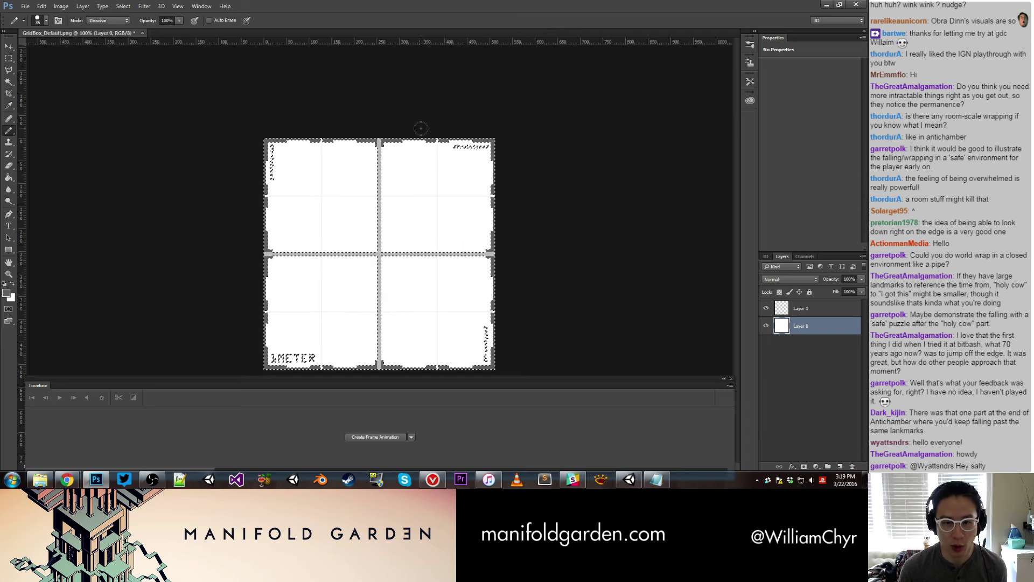
Clear the selection and start a Save As to the Desktop, then cancel it.
left_click(8, 58)
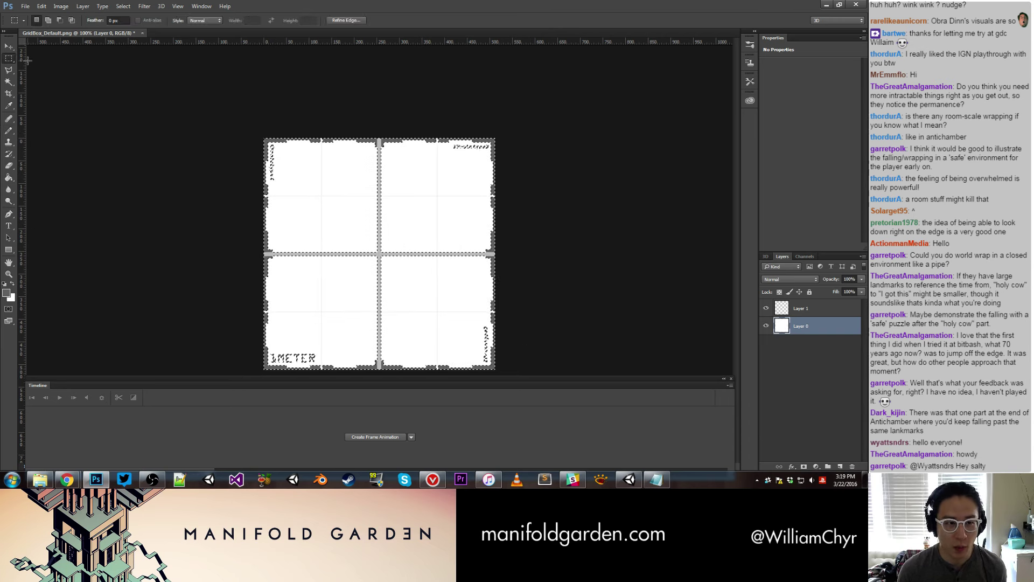
key("ctrl+d")
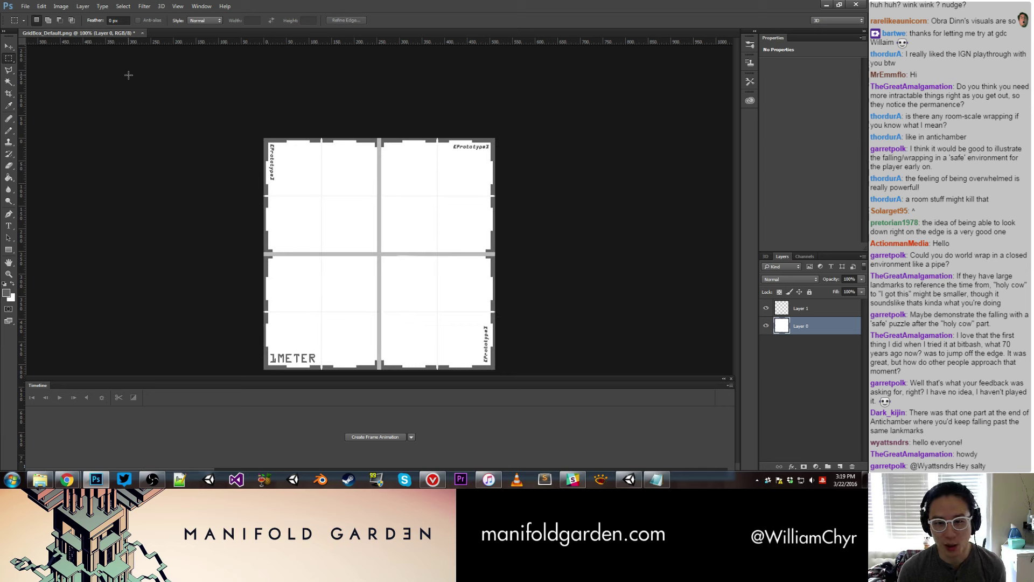
left_click(25, 6)
left_click(77, 106)
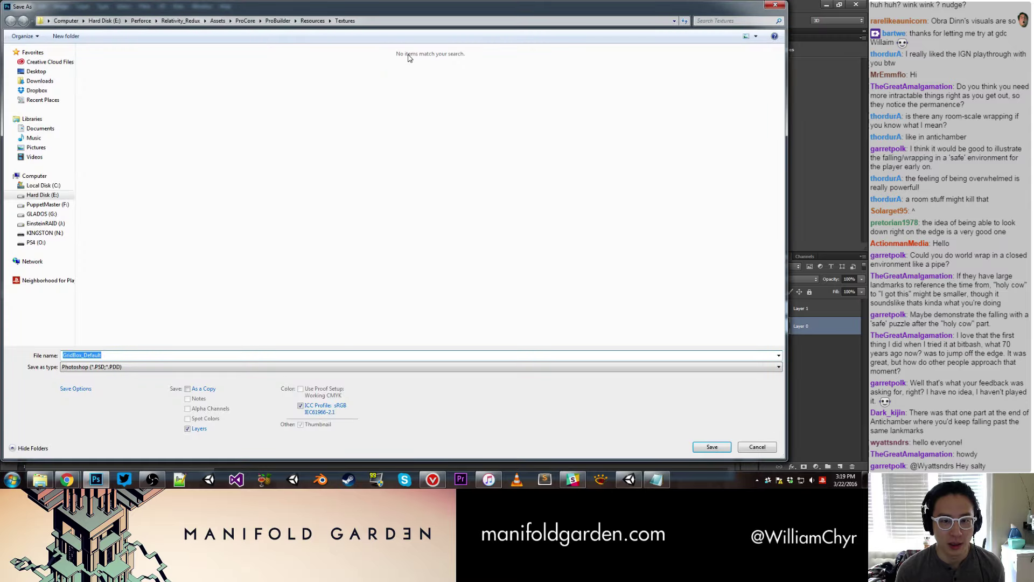
left_click(48, 73)
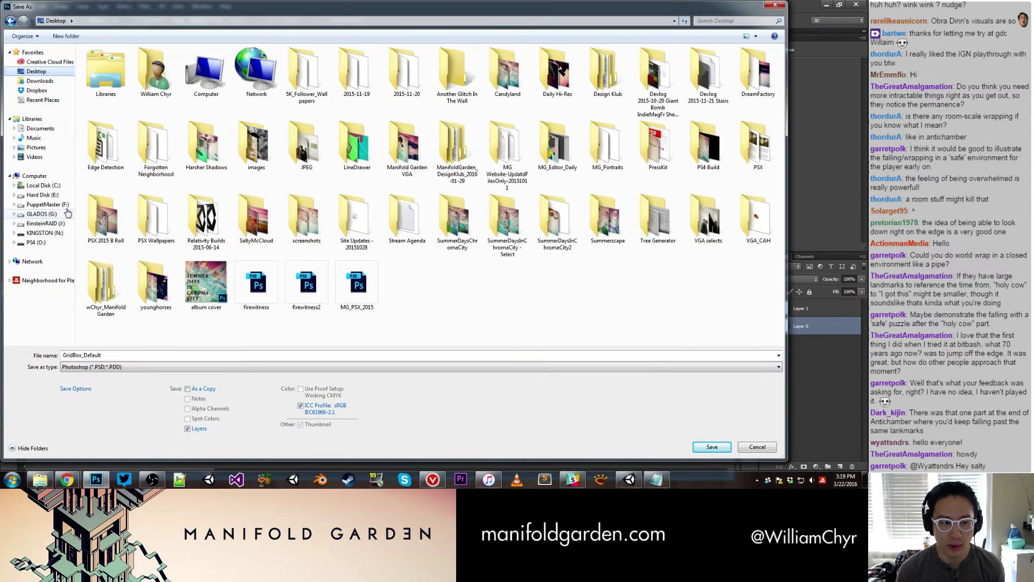
left_click(727, 445)
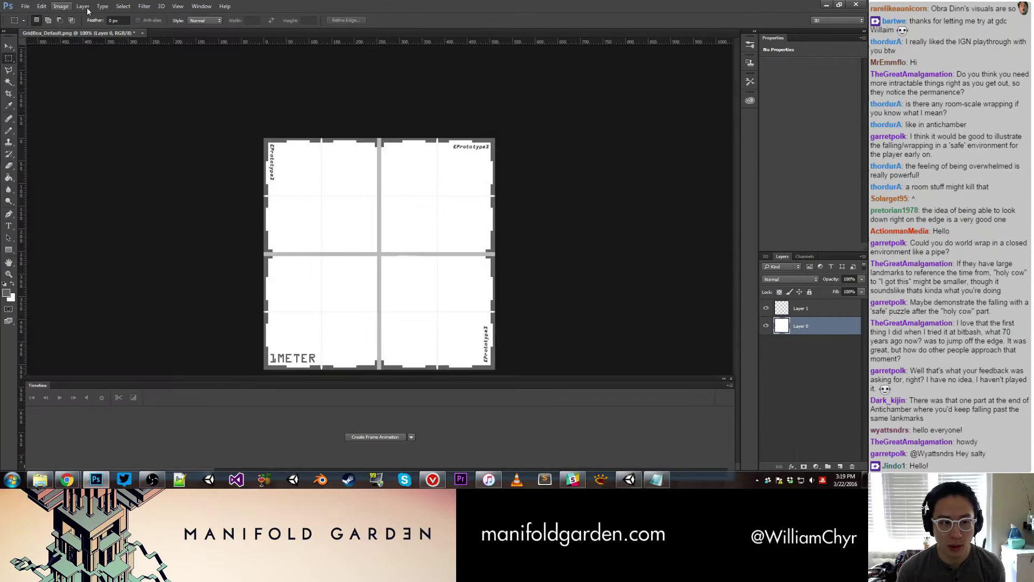
Save the texture as PNG over GridBox_Default2.png, confirming replace and PNG options.
left_click(26, 6)
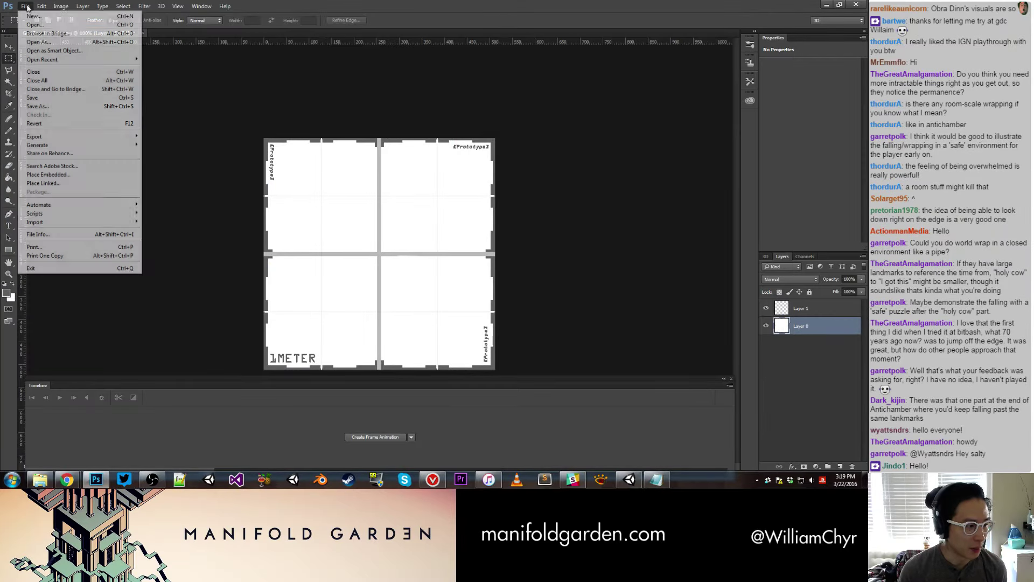
left_click(47, 109)
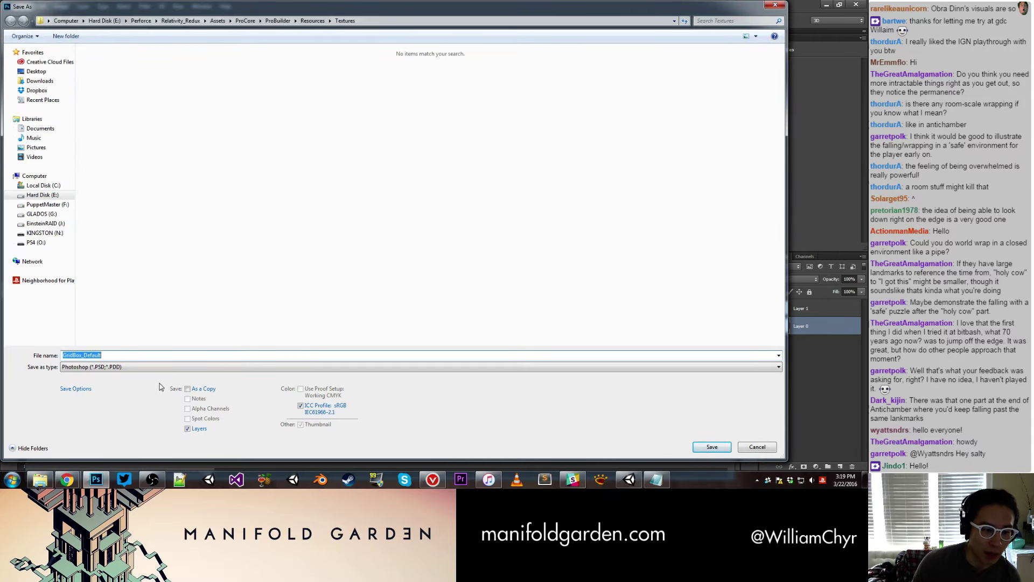
left_click(146, 367)
left_click(108, 331)
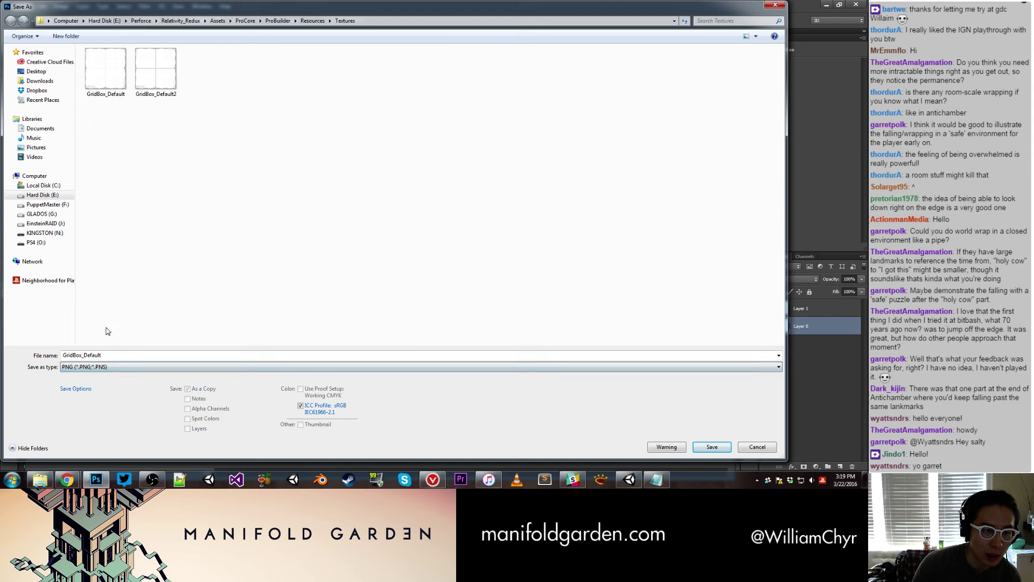
left_click(156, 70)
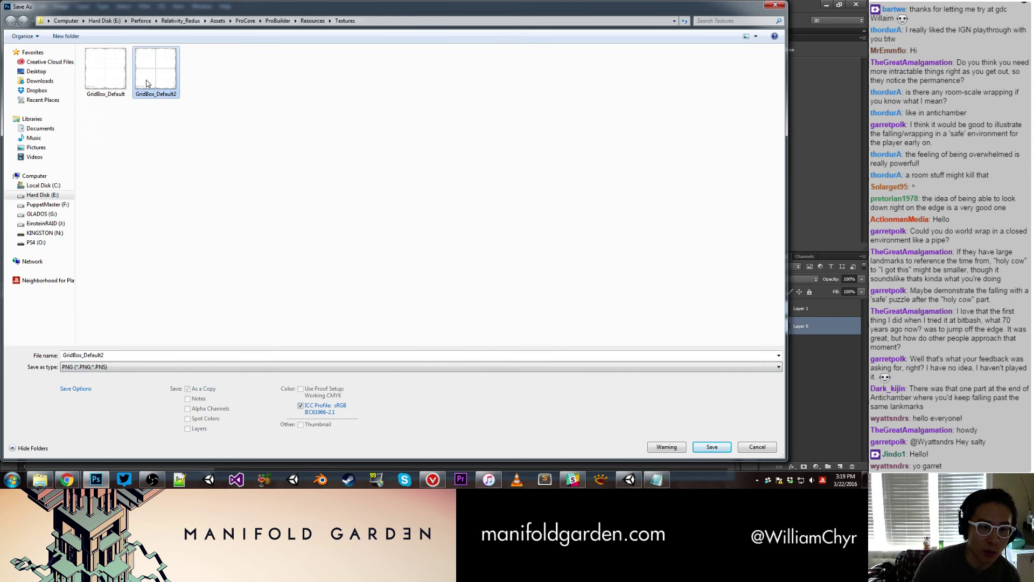
left_click(711, 447)
left_click(456, 241)
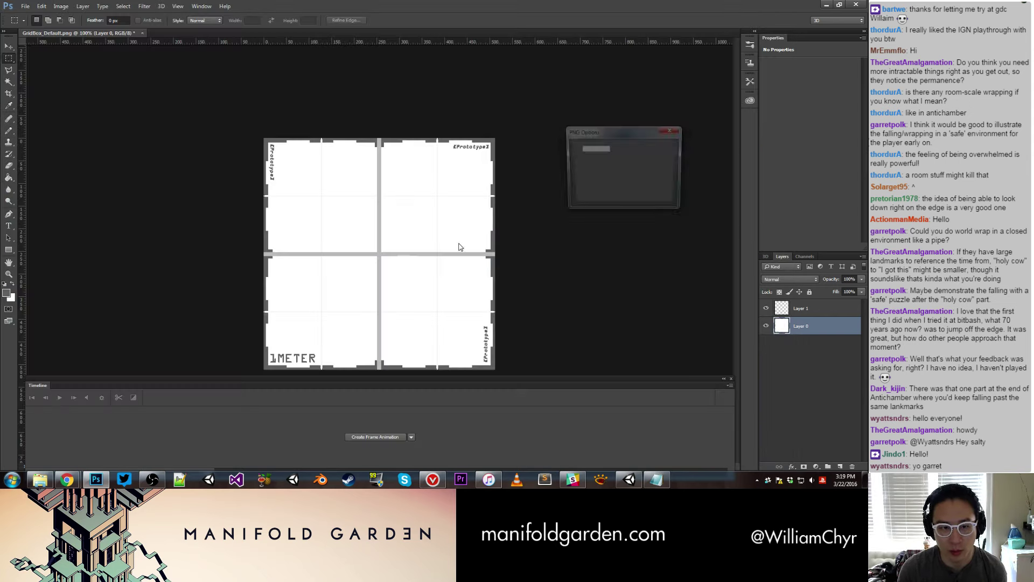
left_click(652, 149)
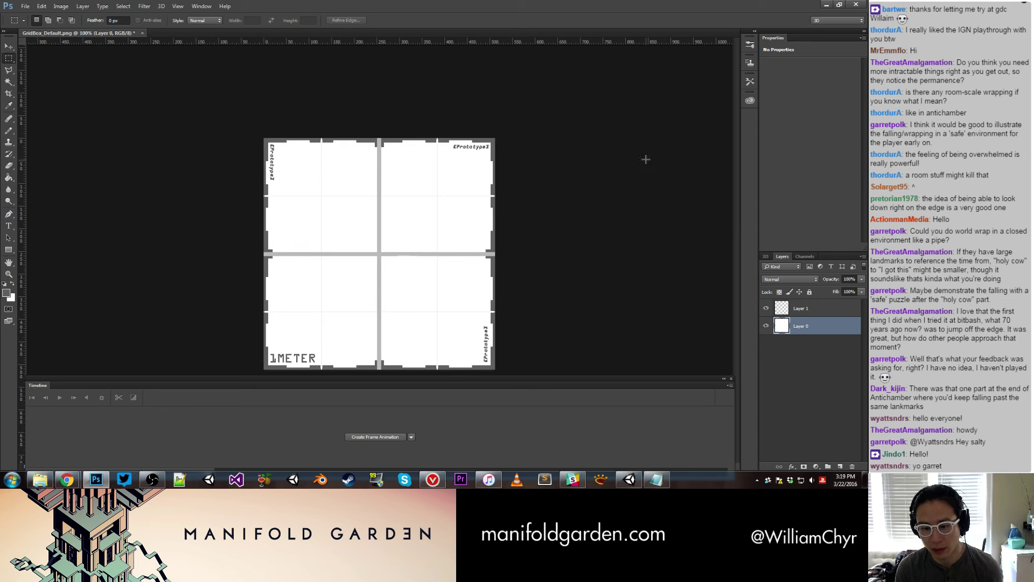
Back in Unity, select the yellow block pb-Cube-394271 in the Scene view.
mouse_move(630, 481)
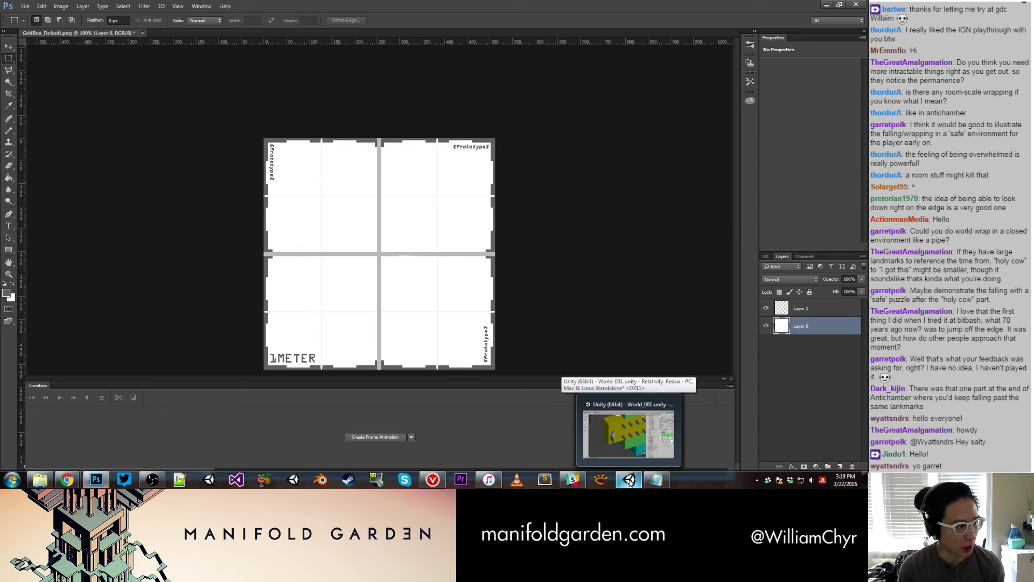
left_click(630, 481)
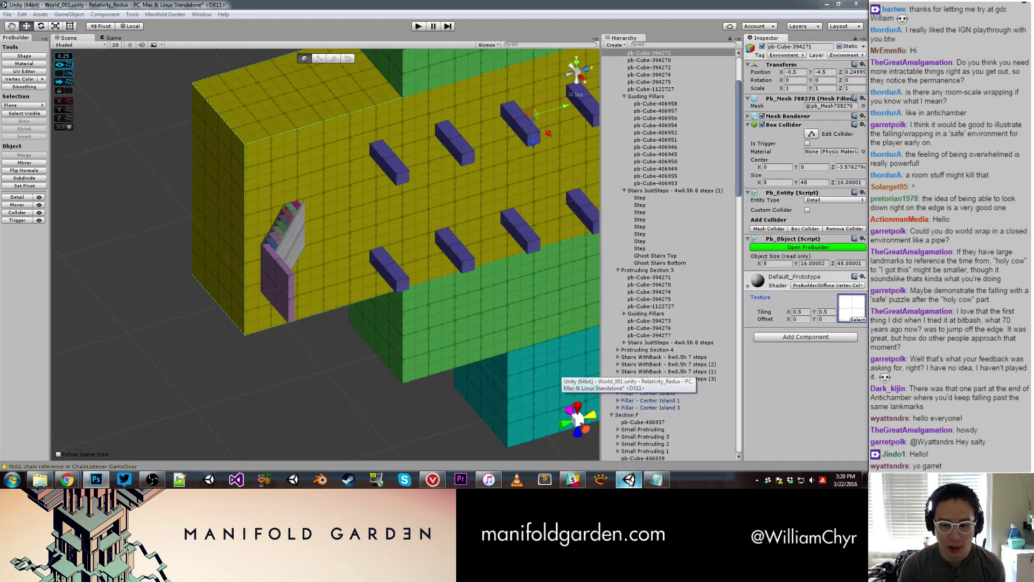
left_click_drag(374, 322, 424, 272, "alt")
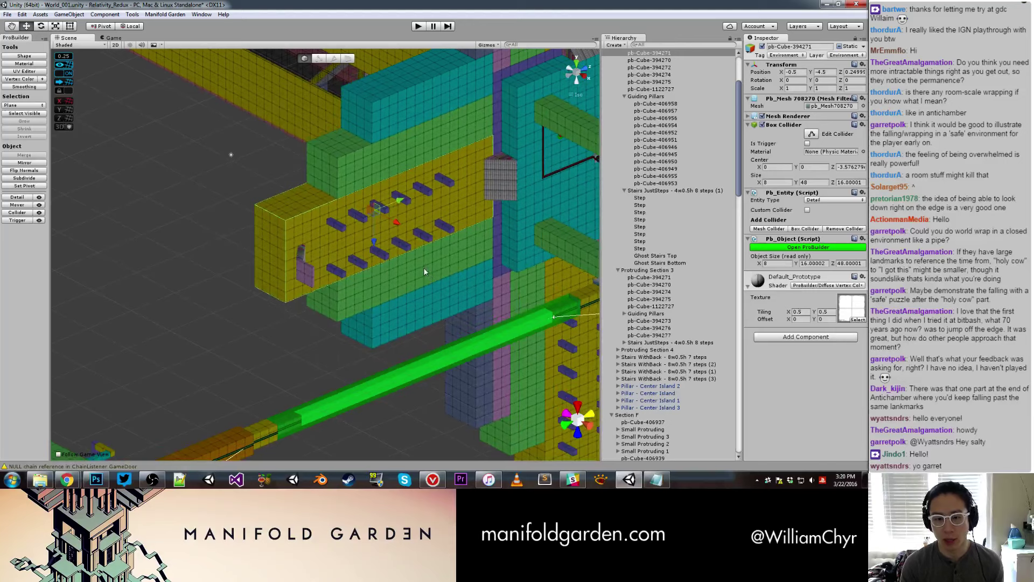
scroll(424, 267, "down", 5)
left_click(397, 371)
scroll(400, 259, "up", 5)
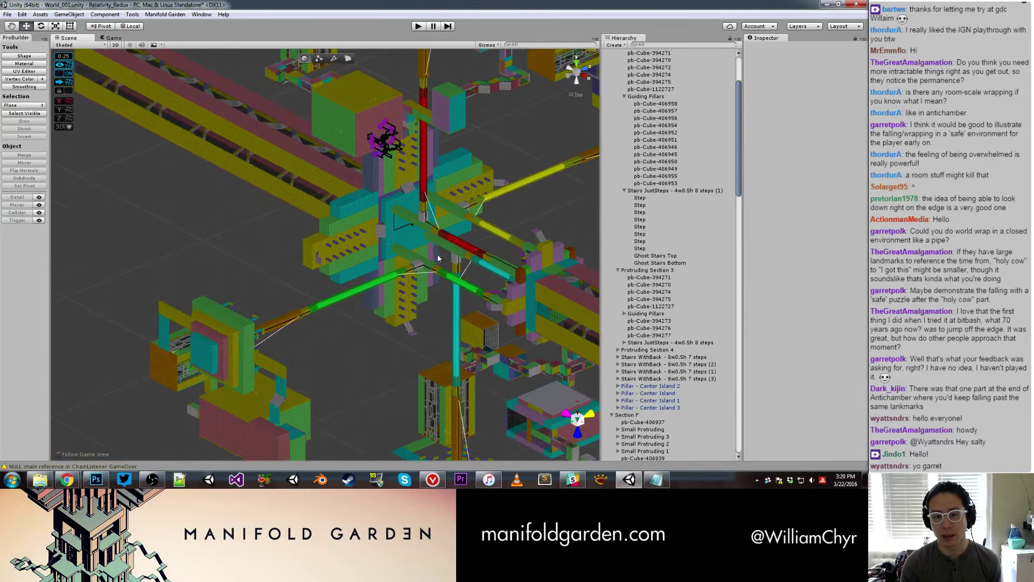
scroll(305, 203, "up", 5)
left_click(306, 206)
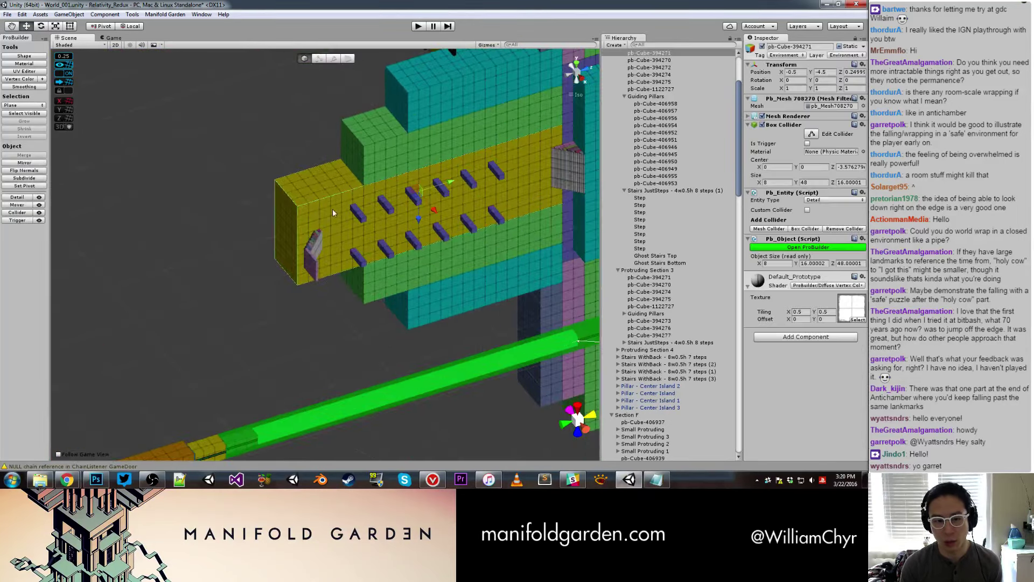
mouse_move(332, 208)
left_mouse_down("alt")
mouse_move(314, 221)
mouse_move(336, 204)
left_mouse_up("alt")
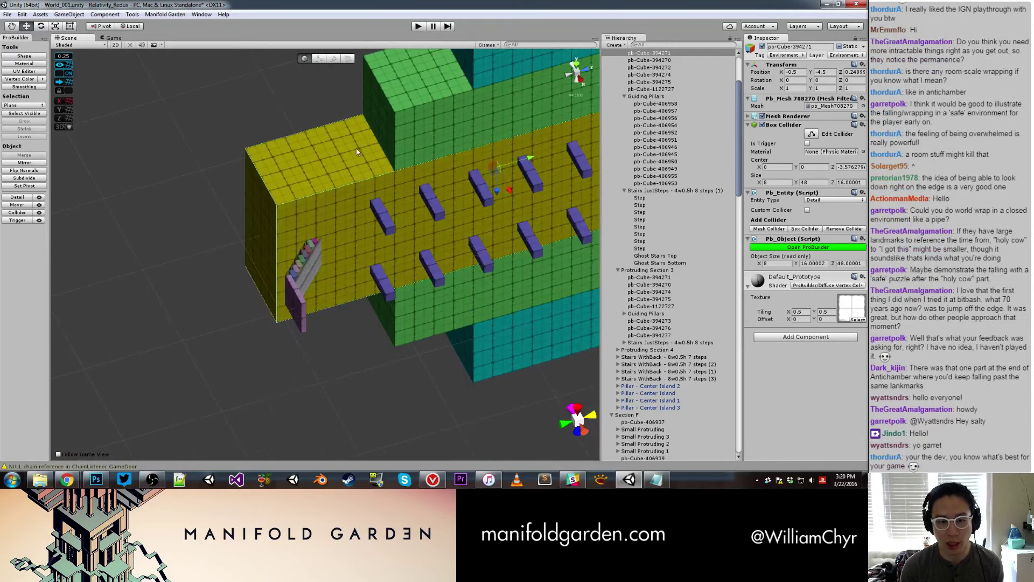
left_click_drag(326, 153, 286, 183, "alt")
Pull the block's left face outward from 48 to 50 units deep and recentre its pivot.
key("g")
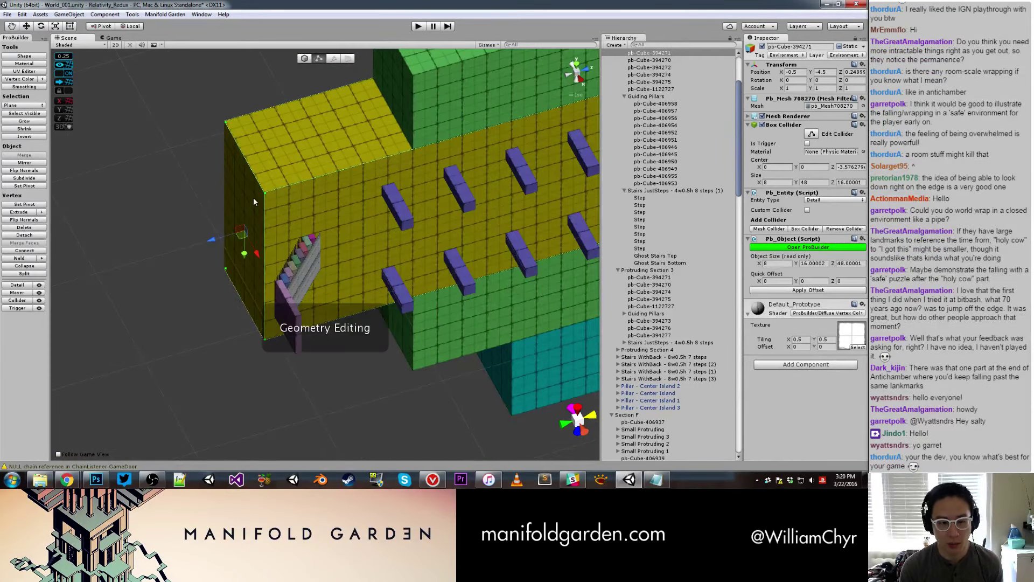
key("g")
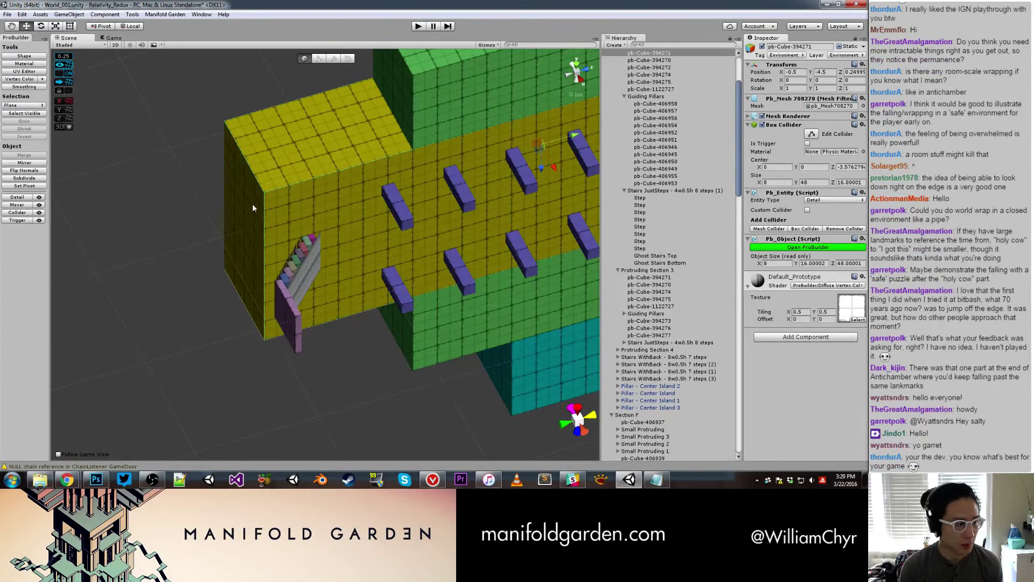
key("g")
key("h")
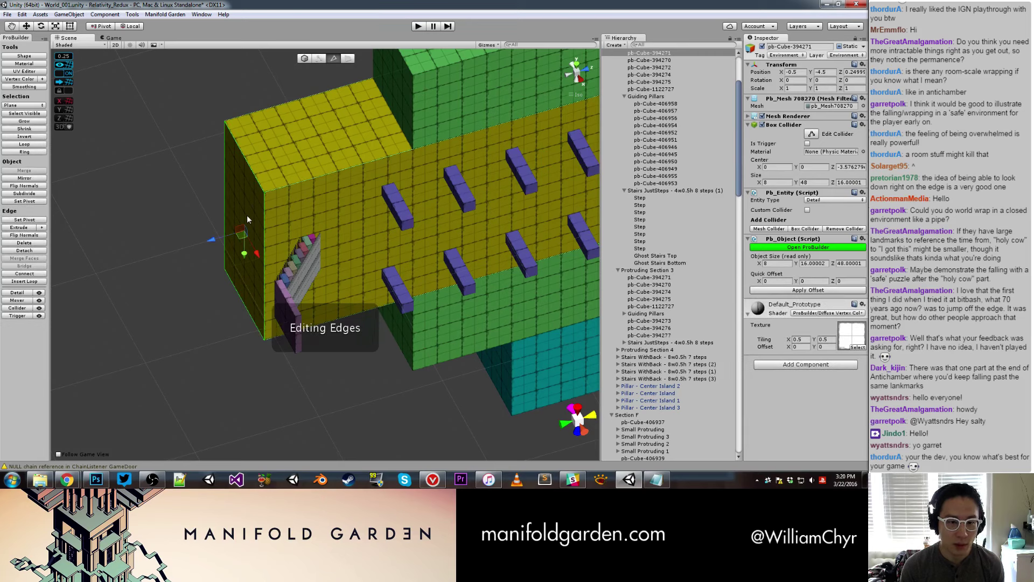
key("h")
left_click_drag(212, 241, 184, 248)
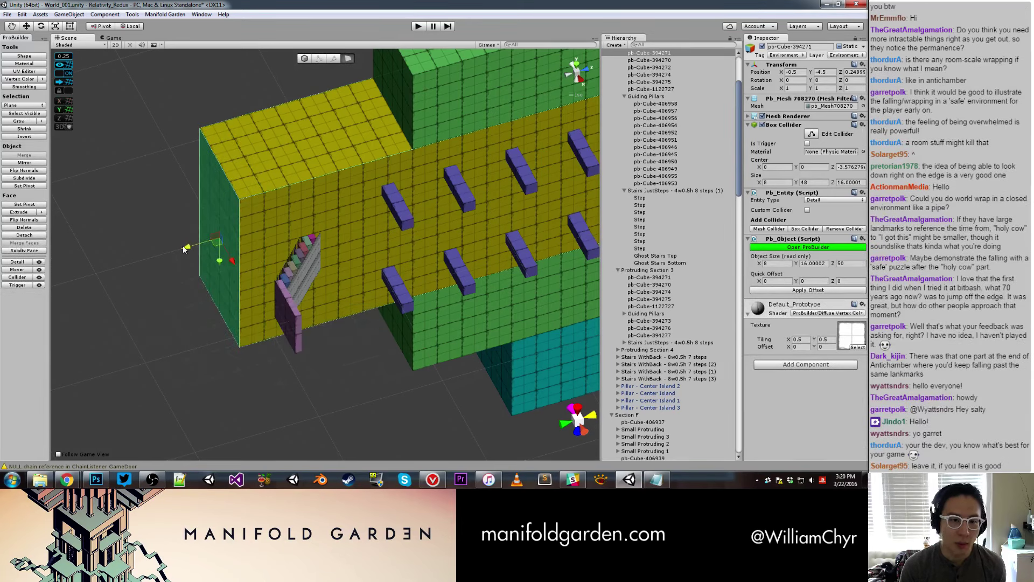
key("ctrl+j")
scroll(227, 253, "up", 3)
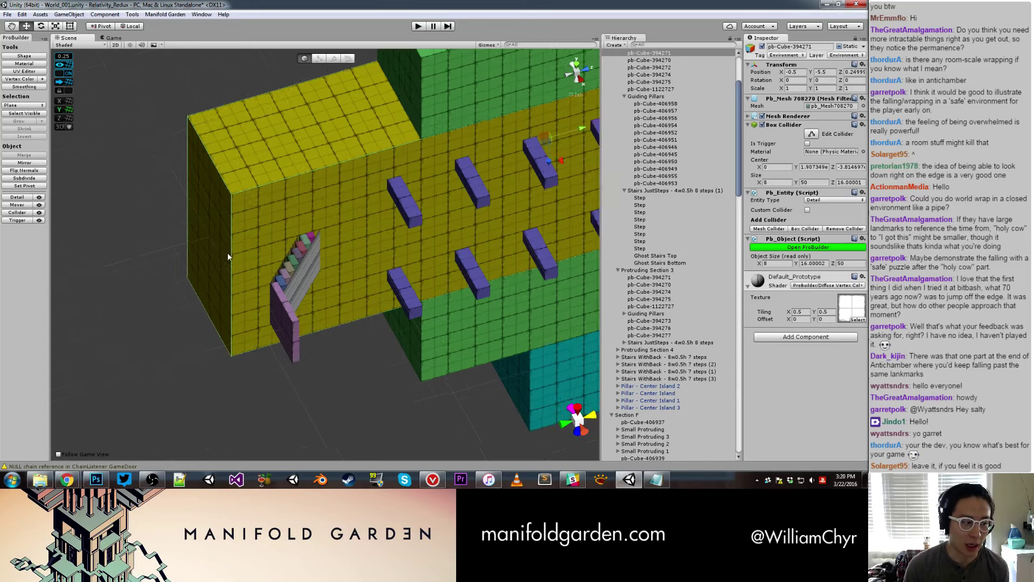
Move the Stairs JustSteps (1) group left and down to -34.25.
left_click(305, 244)
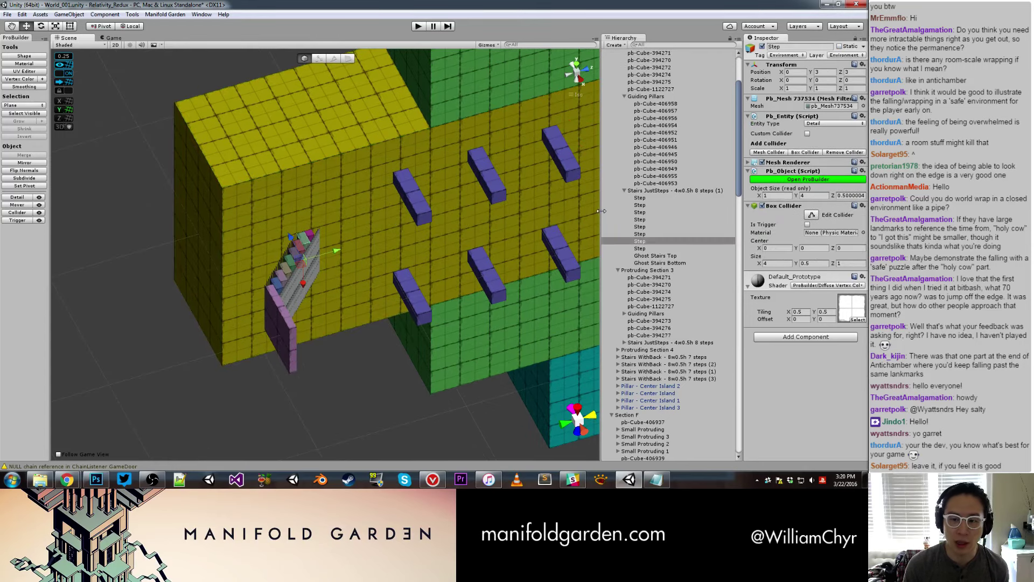
left_click(674, 190)
left_click_drag(310, 290, 214, 315)
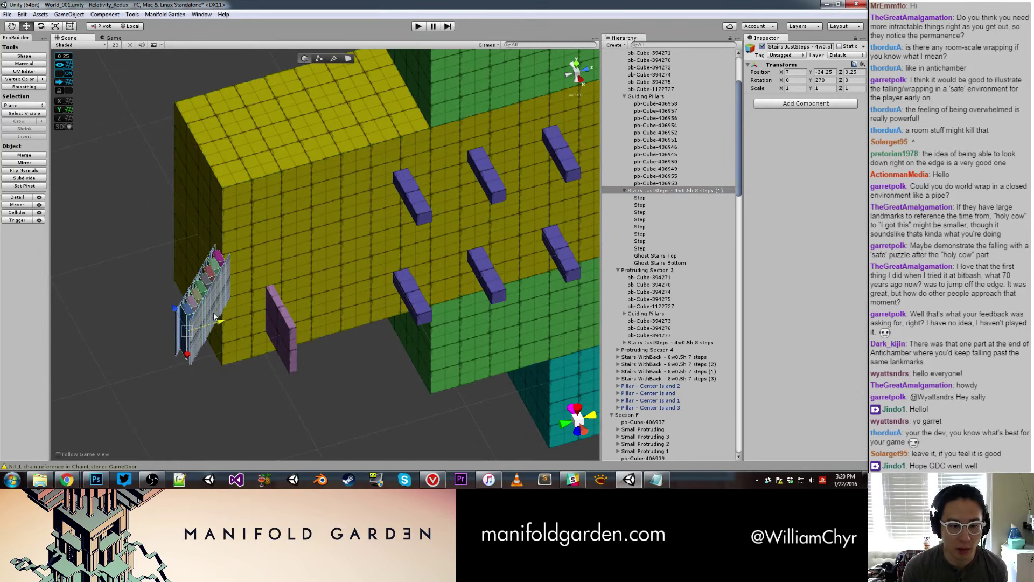
Lower the pink wall pb-Cube-1122727 to -34.75 against the block's end.
left_click(286, 322)
left_click_drag(320, 322, 226, 335)
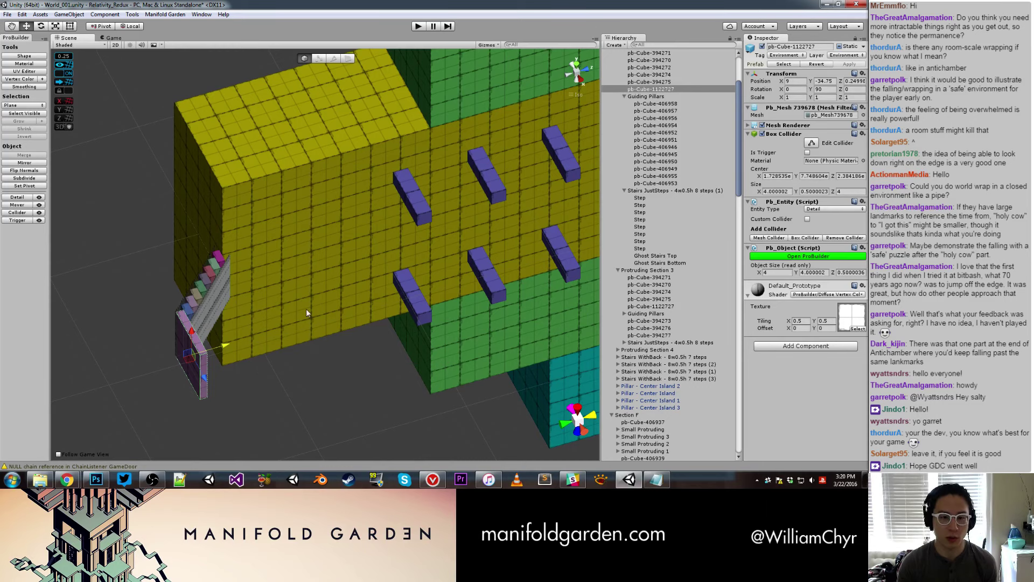
scroll(286, 111, "down", 2)
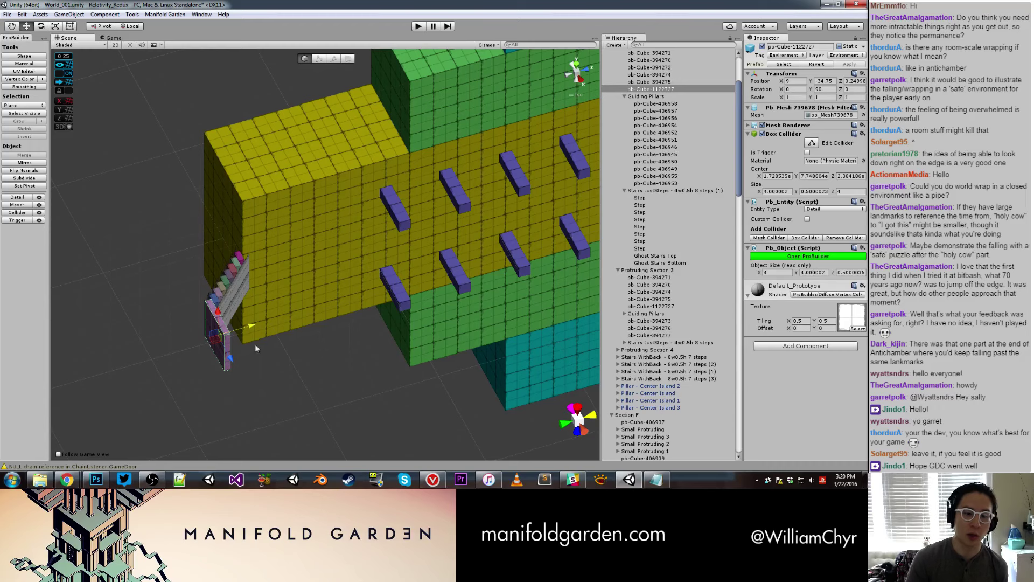
Try a wall texture tiling of 1, then set the tiling back to 0.5.
middle_click_drag(423, 237, 362, 300)
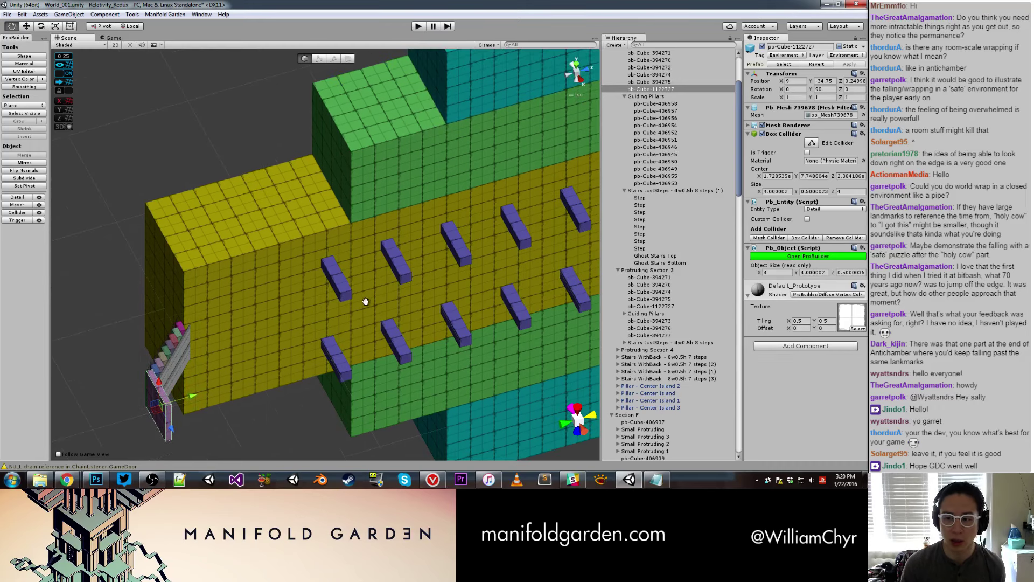
left_click(799, 321)
type("1")
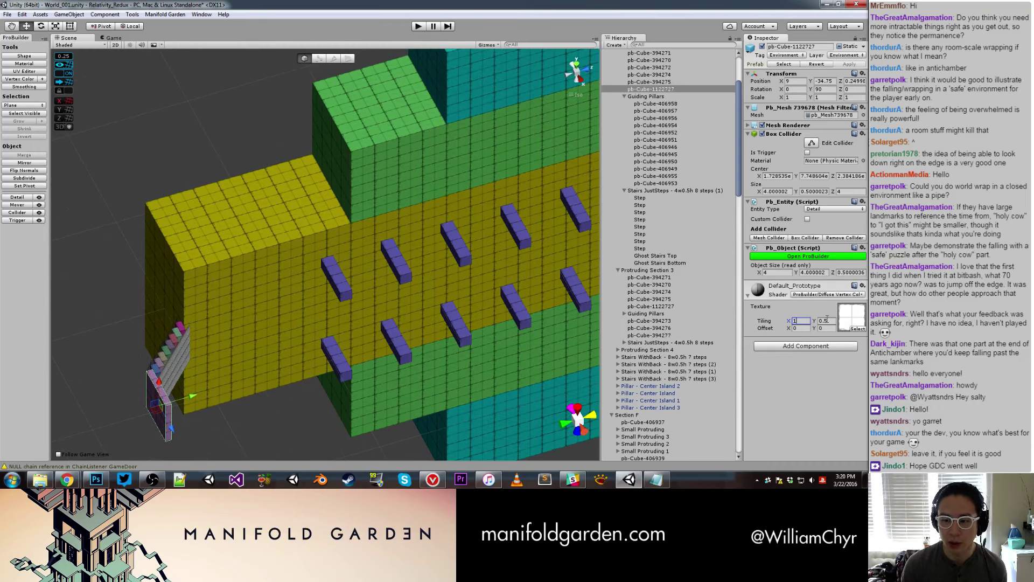
type("1")
key("Return")
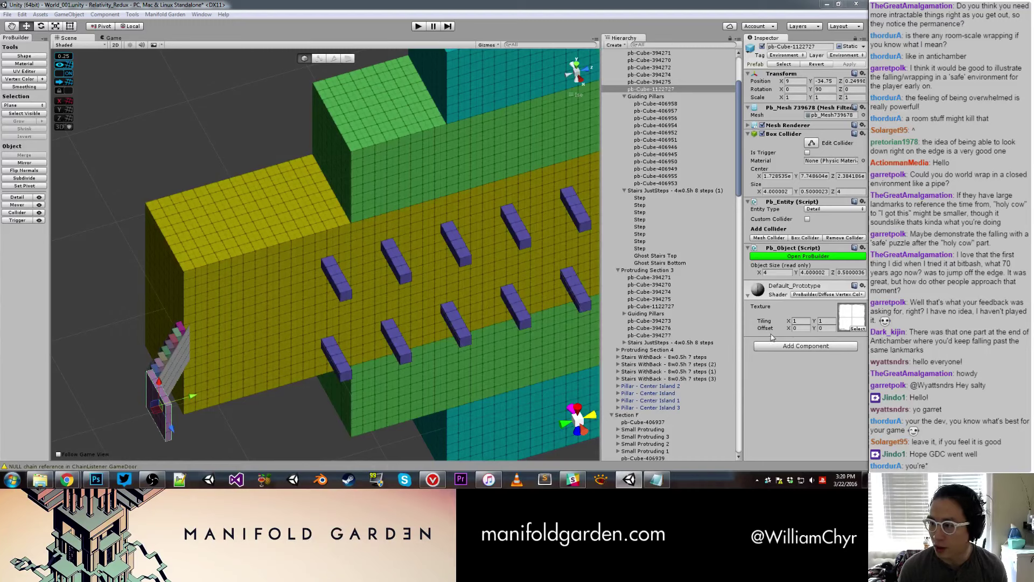
type("0.5")
key("Tab")
type("0.5")
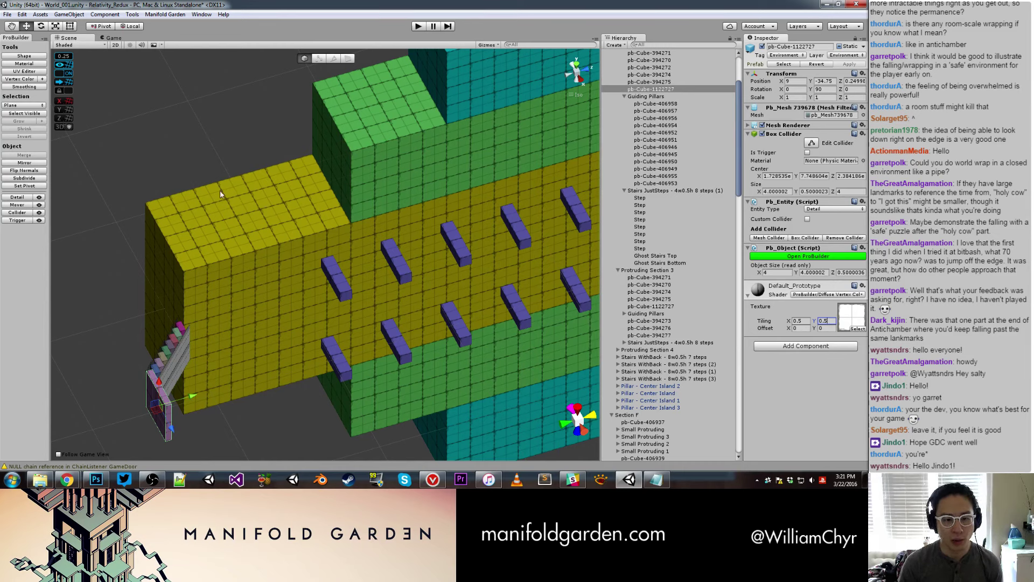
Select the staircase group and pink wall and nudge them slightly left.
left_click(170, 263)
key("g")
left_click(169, 265)
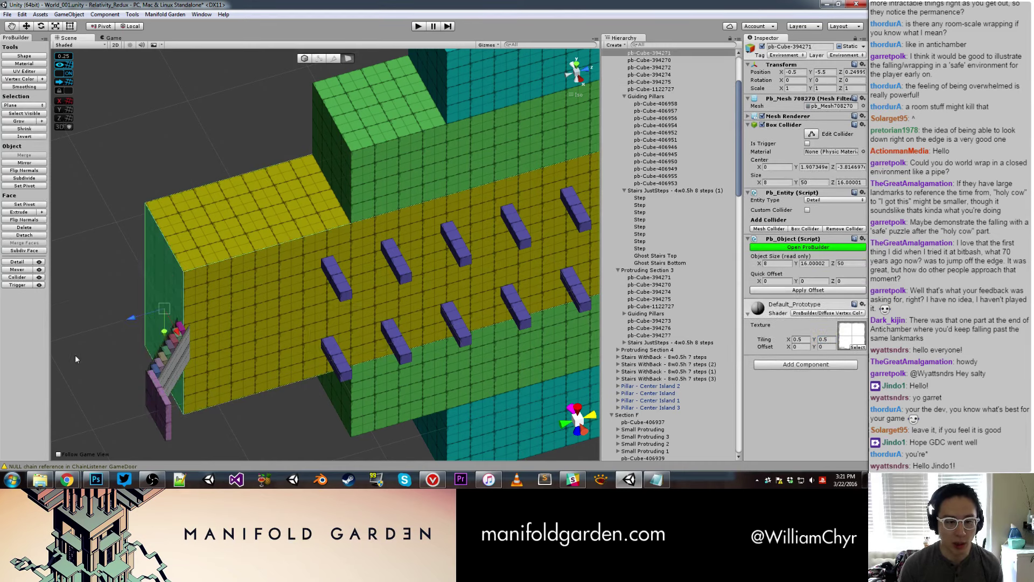
left_click(171, 337)
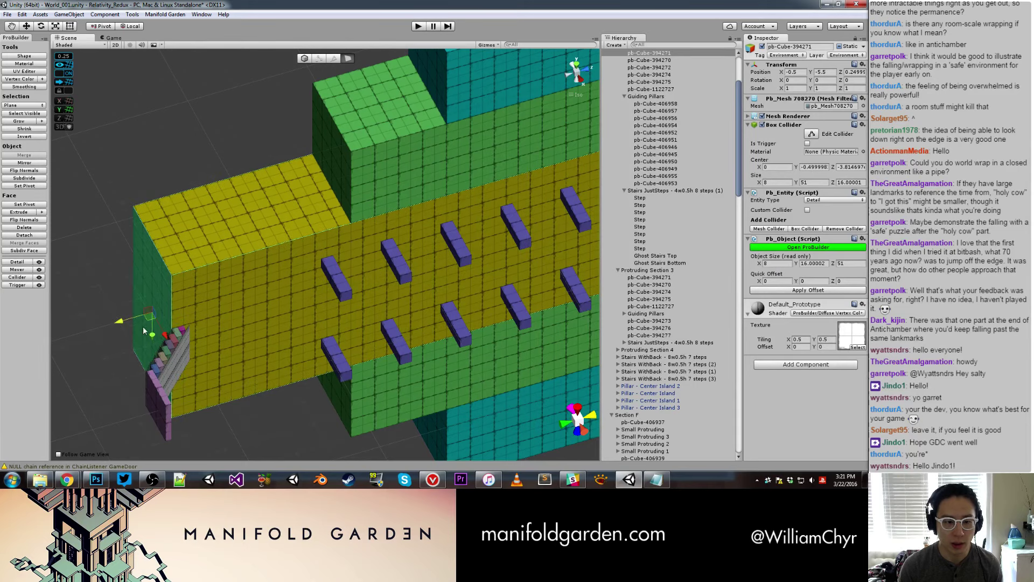
key("g")
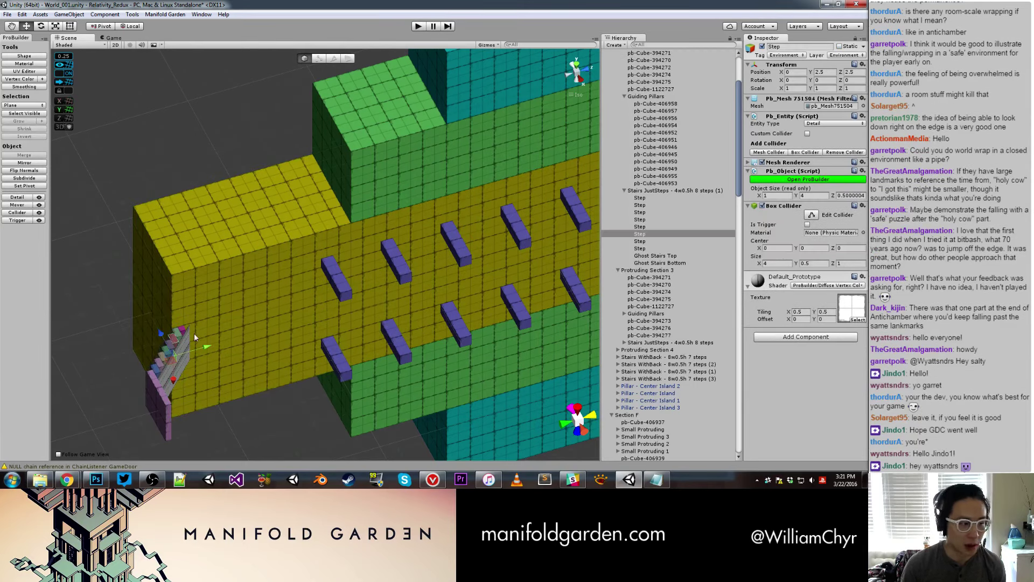
left_click(667, 191)
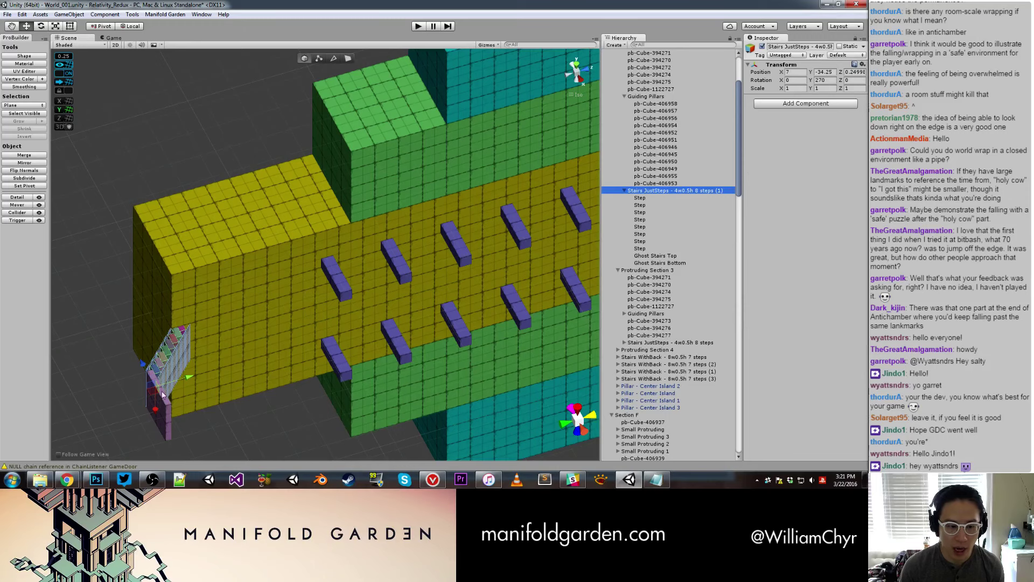
left_click(168, 413, "shift")
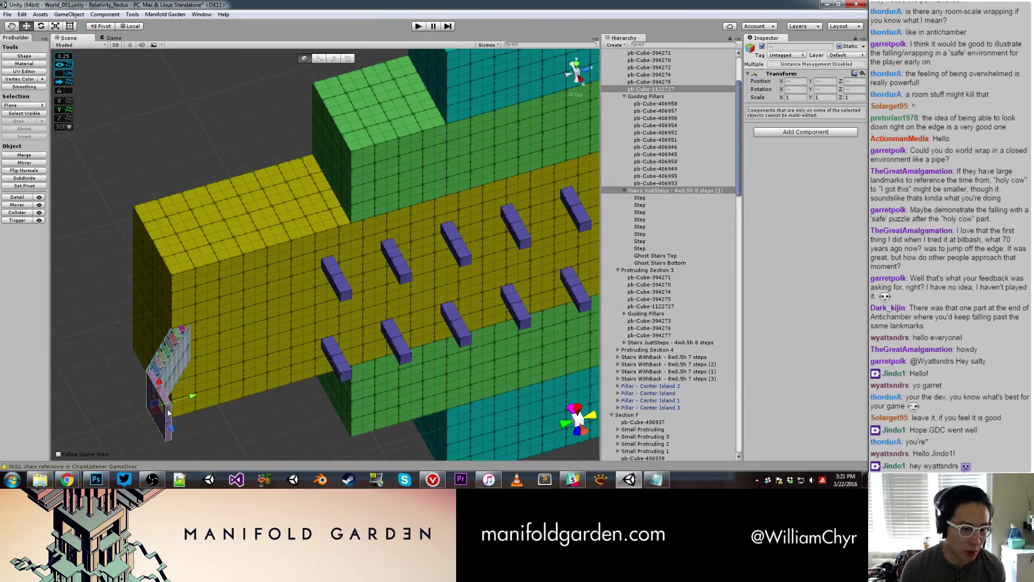
left_click_drag(196, 395, 180, 397)
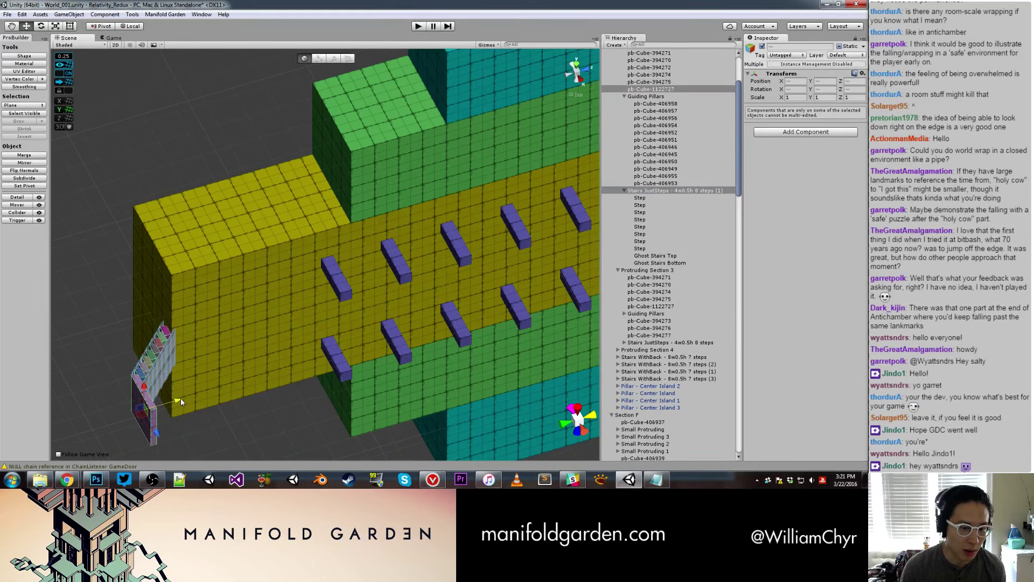
left_click(234, 413)
Extrude the yellow block's left face out one more unit.
scroll(231, 358, "down", 5)
mouse_move(230, 357)
left_mouse_down("alt")
mouse_move(260, 232)
mouse_move(338, 232)
left_mouse_up("alt")
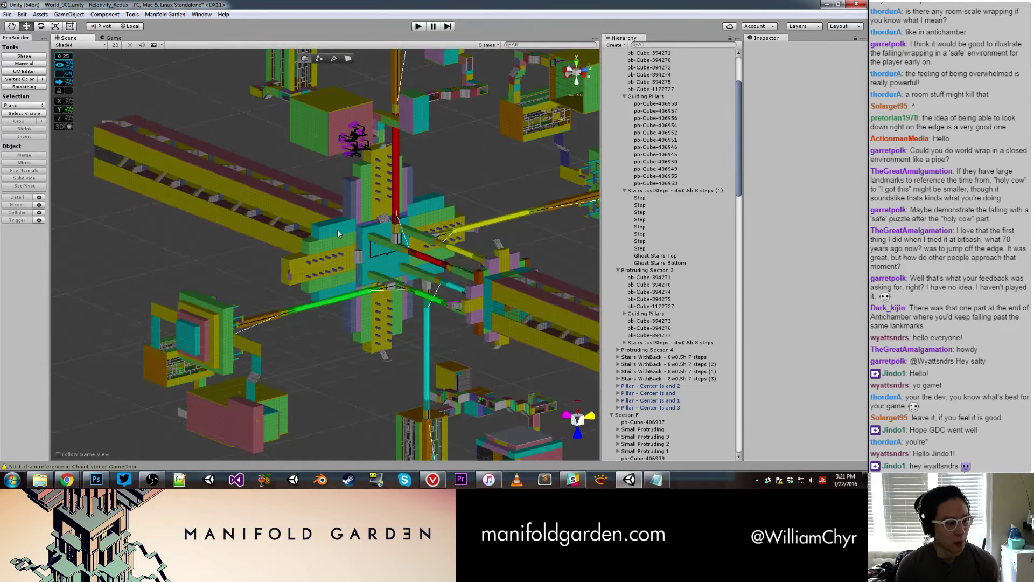
scroll(262, 273, "up", 5)
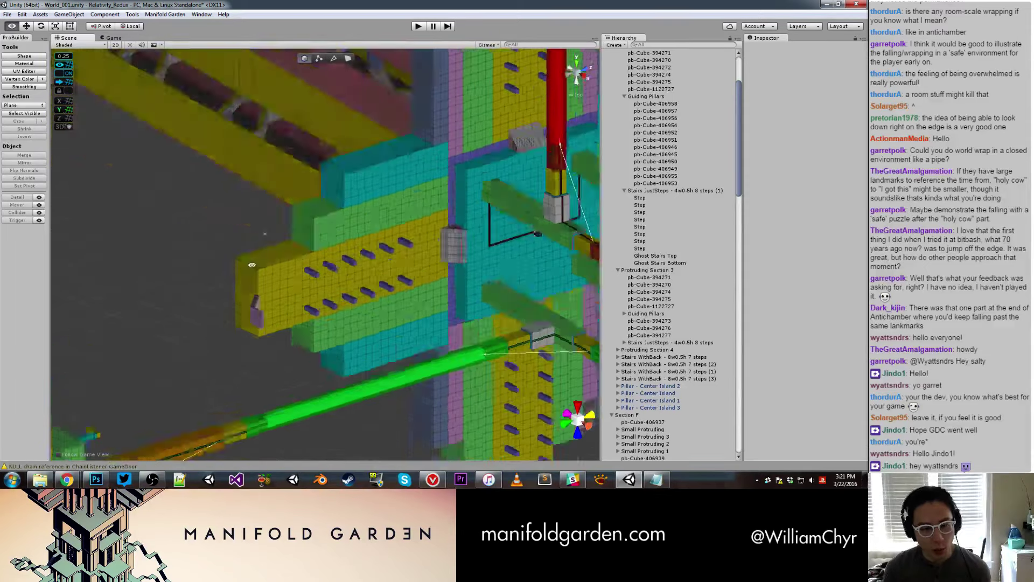
mouse_move(252, 265)
left_mouse_down("alt")
mouse_move(294, 341)
mouse_move(403, 375)
mouse_move(287, 277)
left_mouse_up("alt")
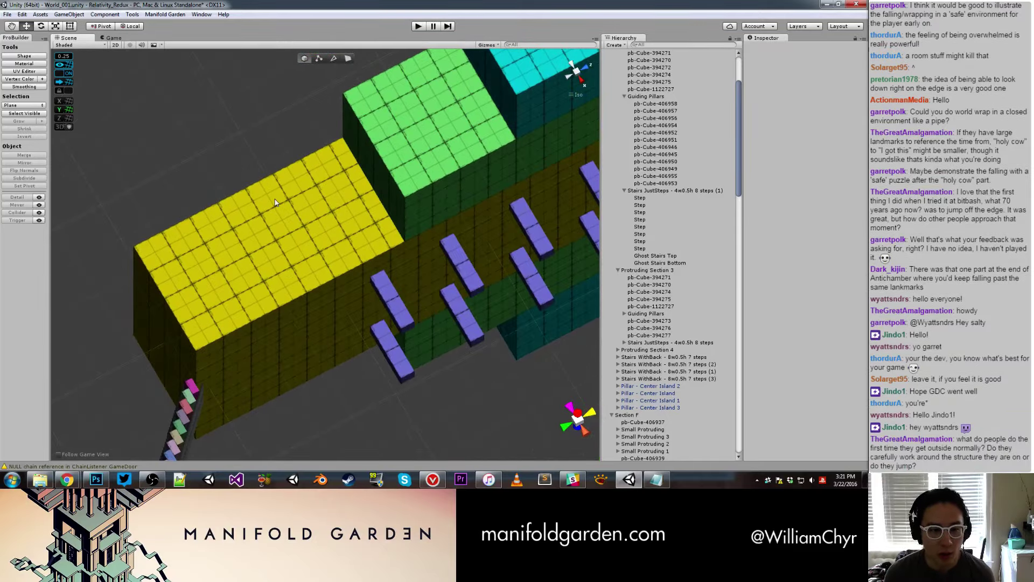
key("g")
key("g")
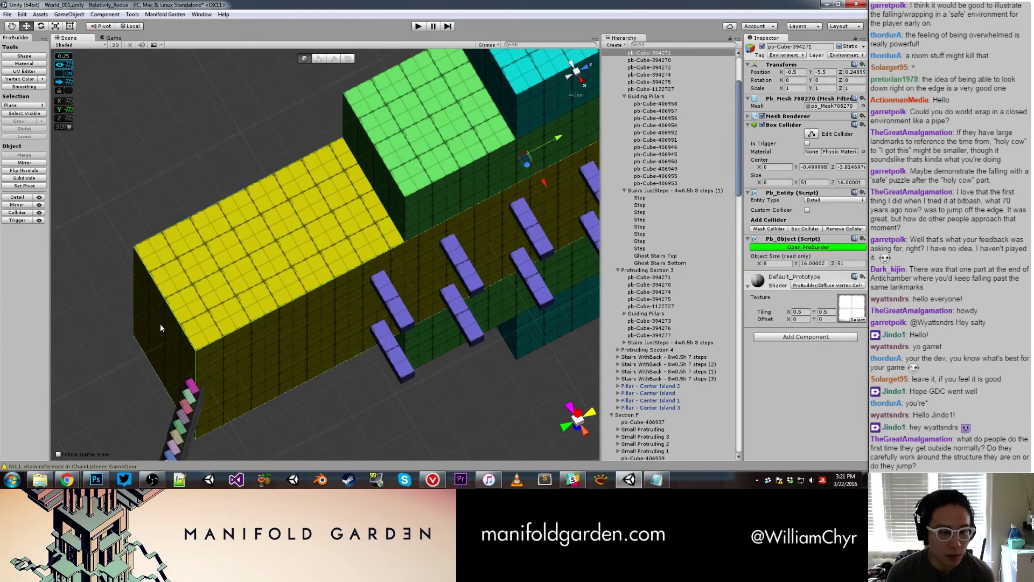
key("g")
left_click(161, 324)
left_click_drag(132, 362, 127, 353)
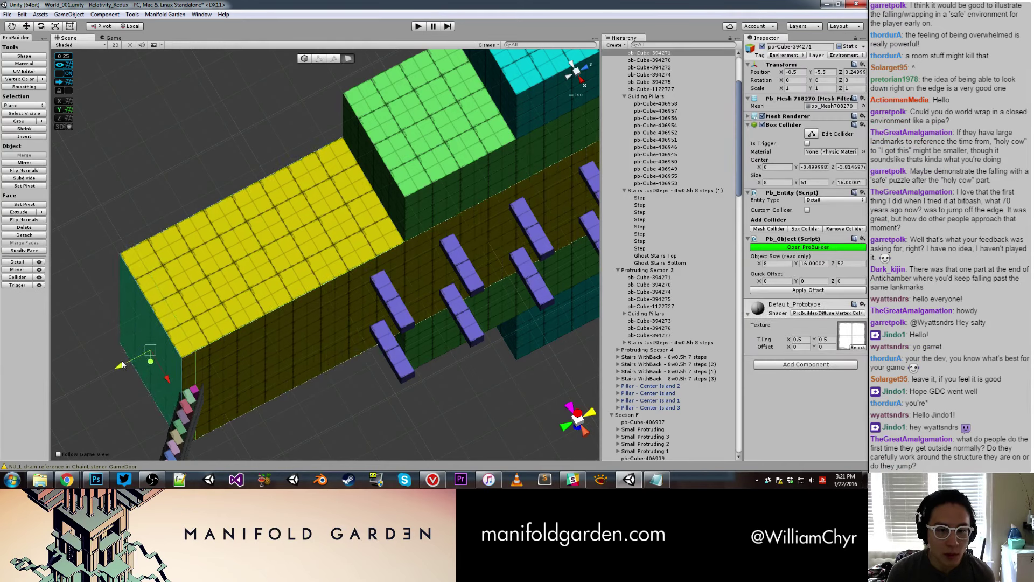
Lower the staircase to Y -36.25 and the pink wall to -36.75, then view from above.
key("g")
left_click(191, 396)
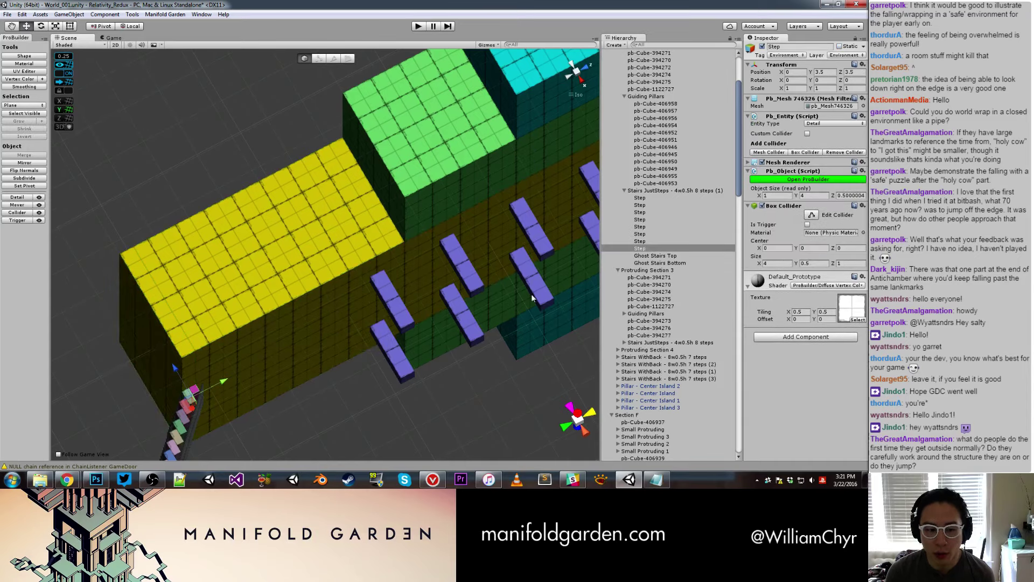
left_click(672, 191)
key("f")
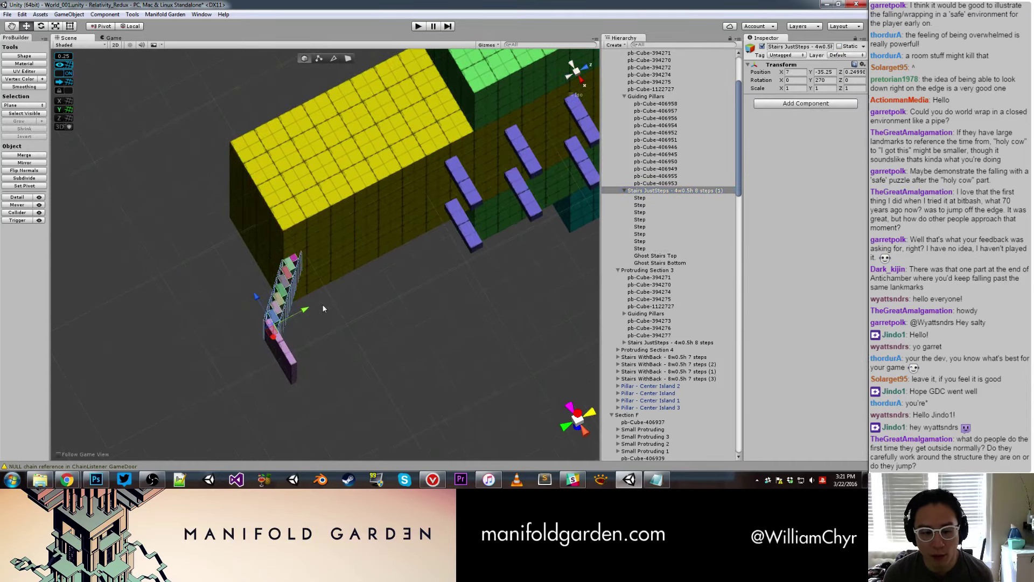
left_click_drag(310, 311, 293, 316)
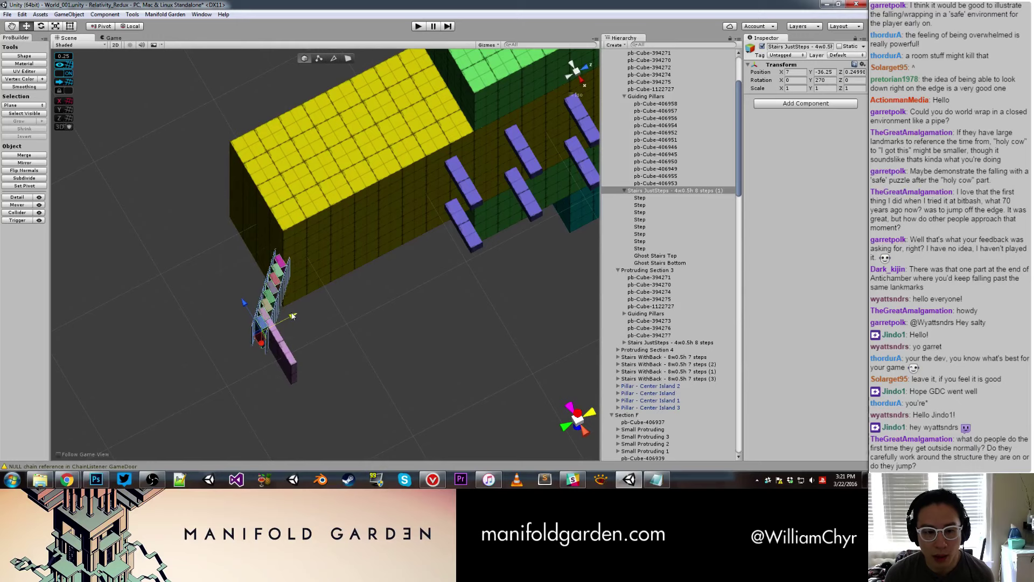
left_click(284, 346)
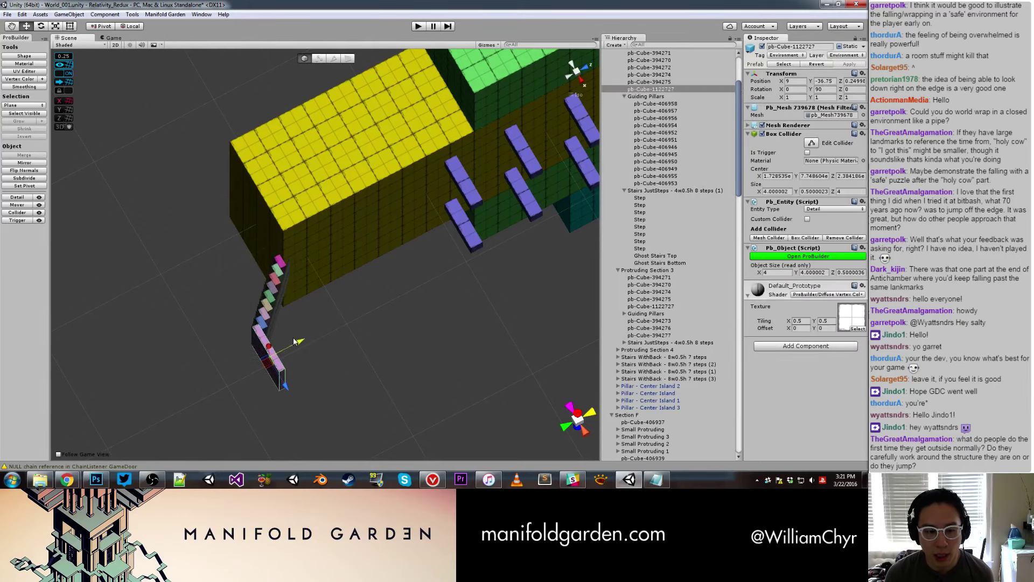
middle_click_drag(296, 342, 288, 371)
scroll(288, 371, "down", 5)
mouse_move(323, 289)
left_mouse_down("alt")
mouse_move(268, 227)
mouse_move(432, 320)
mouse_move(238, 310)
left_mouse_up("alt")
scroll(239, 309, "up", 5)
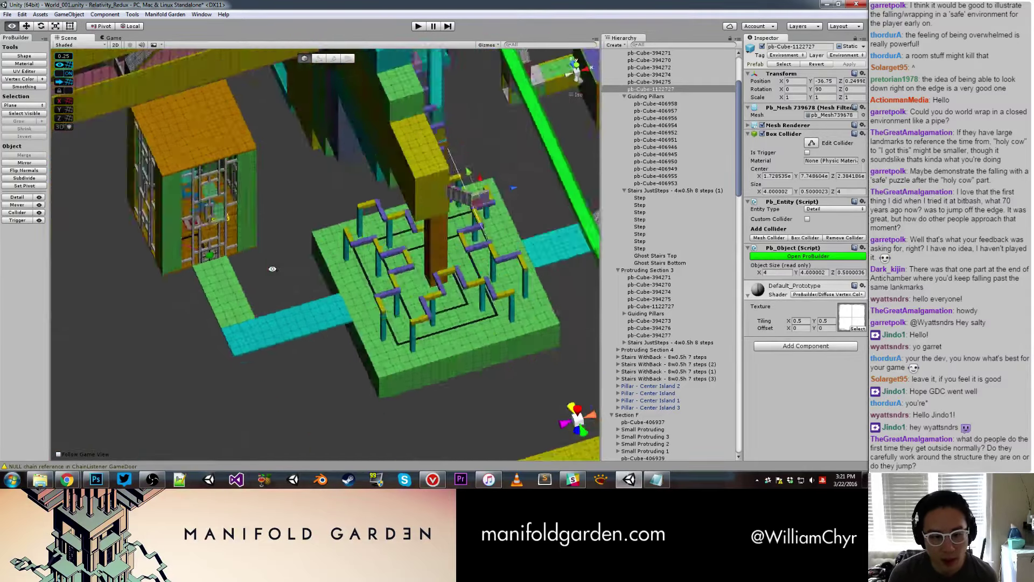
middle_click_drag(239, 310, 241, 257)
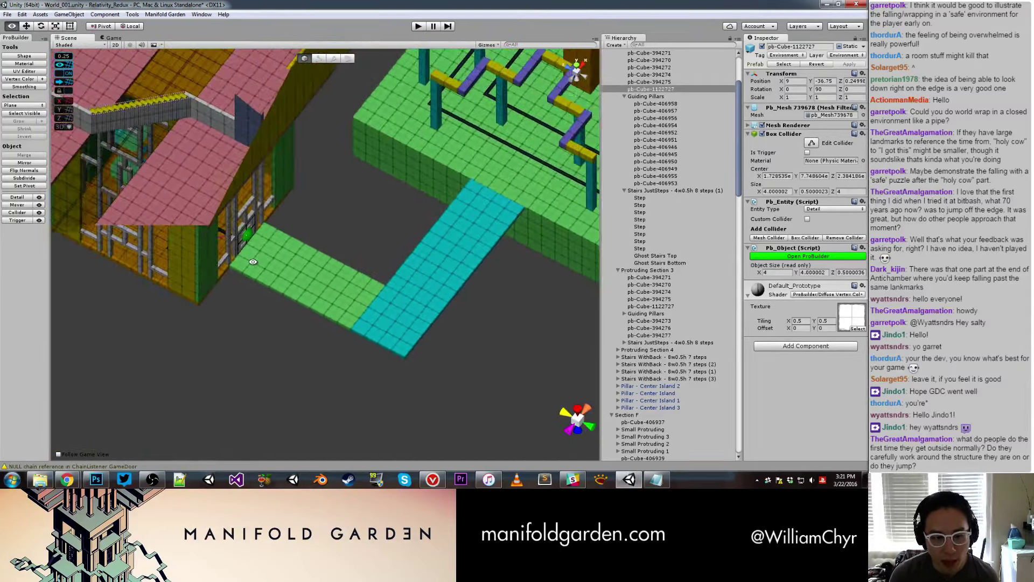
left_click_drag(241, 257, 562, 189, "alt")
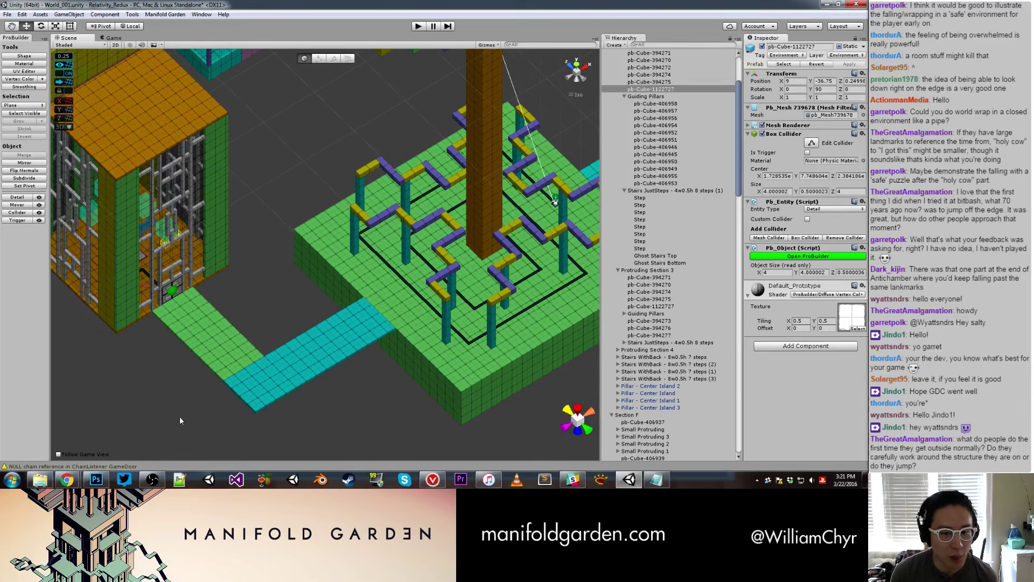
scroll(179, 420, "down", 5)
mouse_move(179, 420)
left_mouse_down("alt")
mouse_move(409, 197)
mouse_move(307, 175)
left_mouse_up("alt")
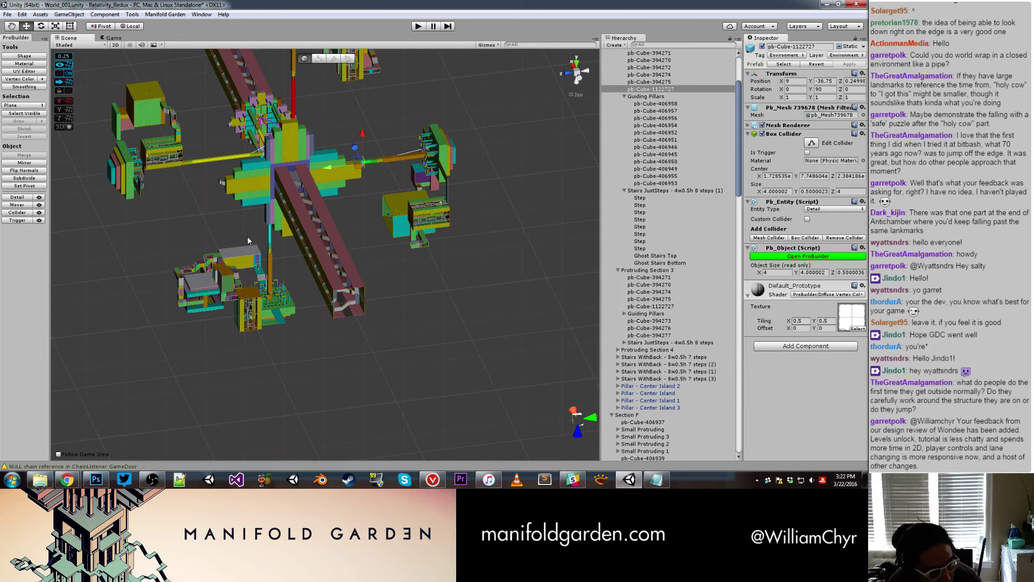
scroll(255, 224, "up", 3)
scroll(318, 172, "up", 3)
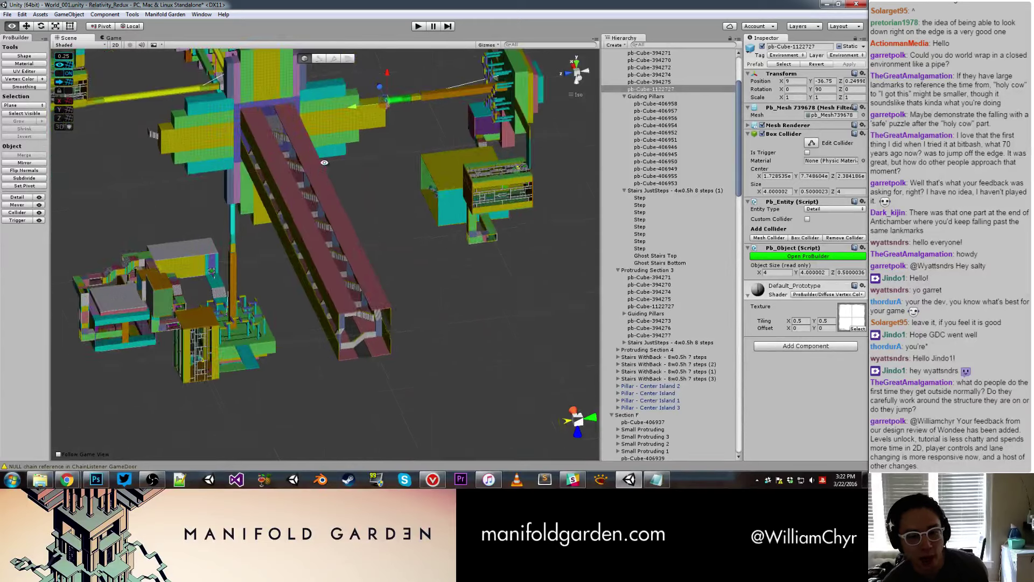
right_click_drag(324, 162, 294, 181)
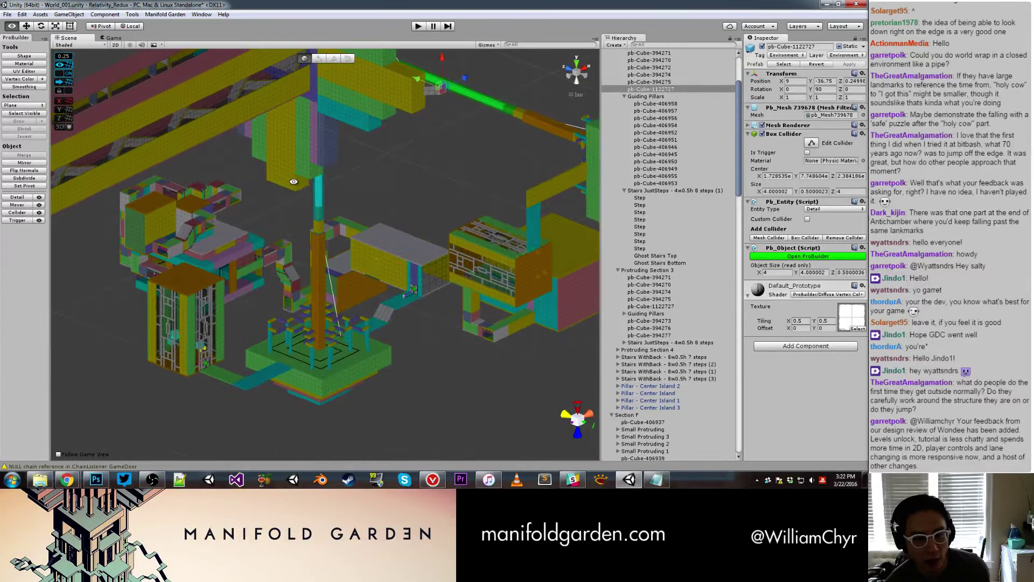
right_click_drag(314, 183, 351, 290)
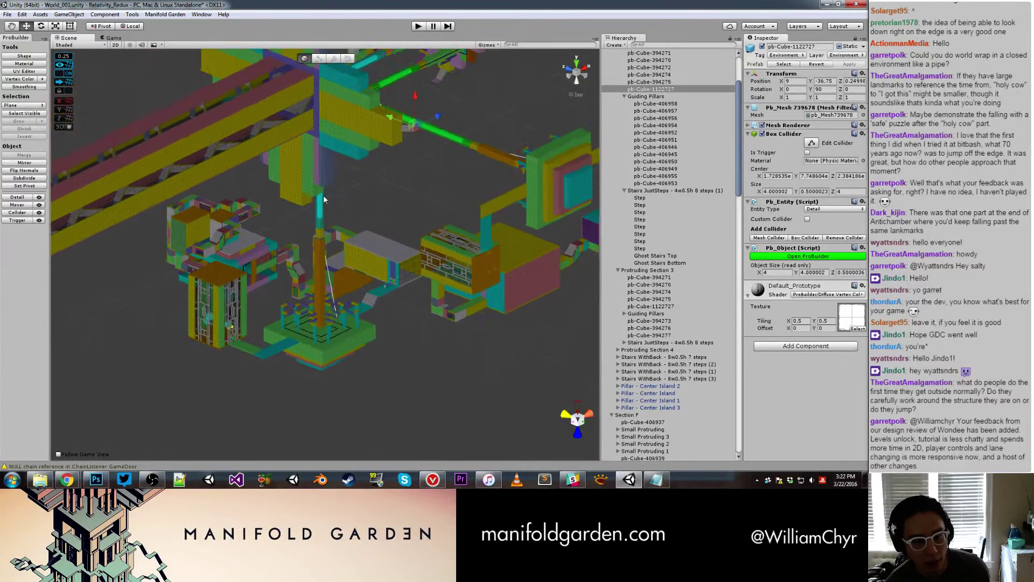
scroll(351, 290, "up", 5)
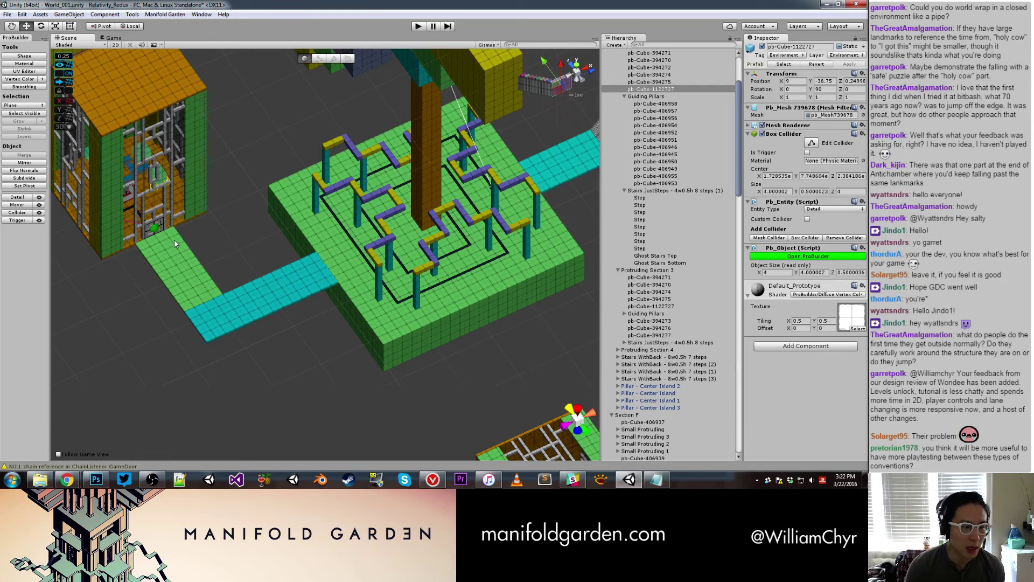
Deselect, orbit around the level, and select the green wall block.
left_click(213, 233)
scroll(191, 215, "down", 5)
mouse_move(191, 220)
left_mouse_down("alt")
mouse_move(221, 237)
mouse_move(214, 197)
left_mouse_up("alt")
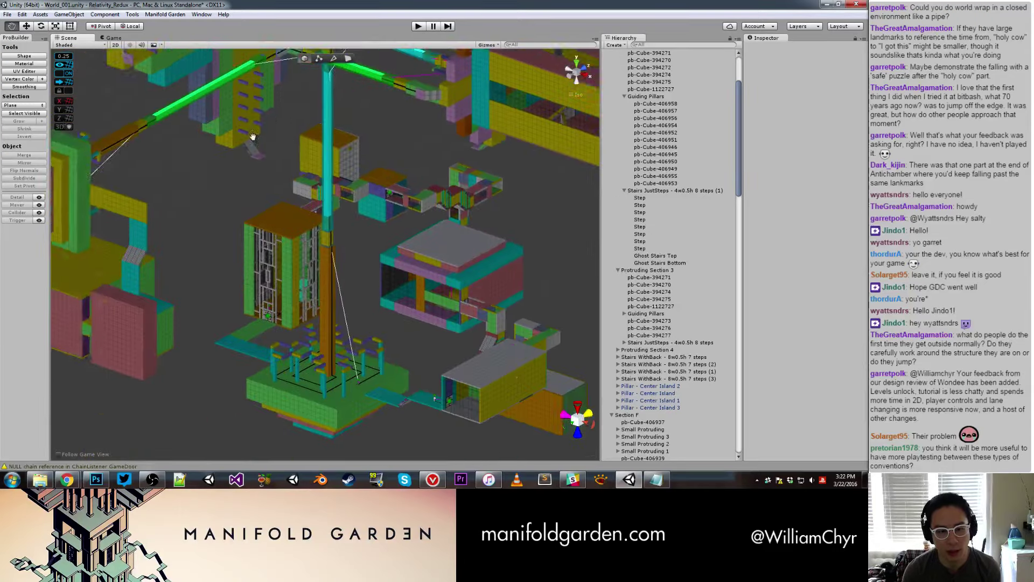
left_click_drag(215, 197, 287, 183, "alt")
mouse_move(270, 183)
right_mouse_down()
mouse_move(207, 257)
mouse_move(272, 243)
right_mouse_up()
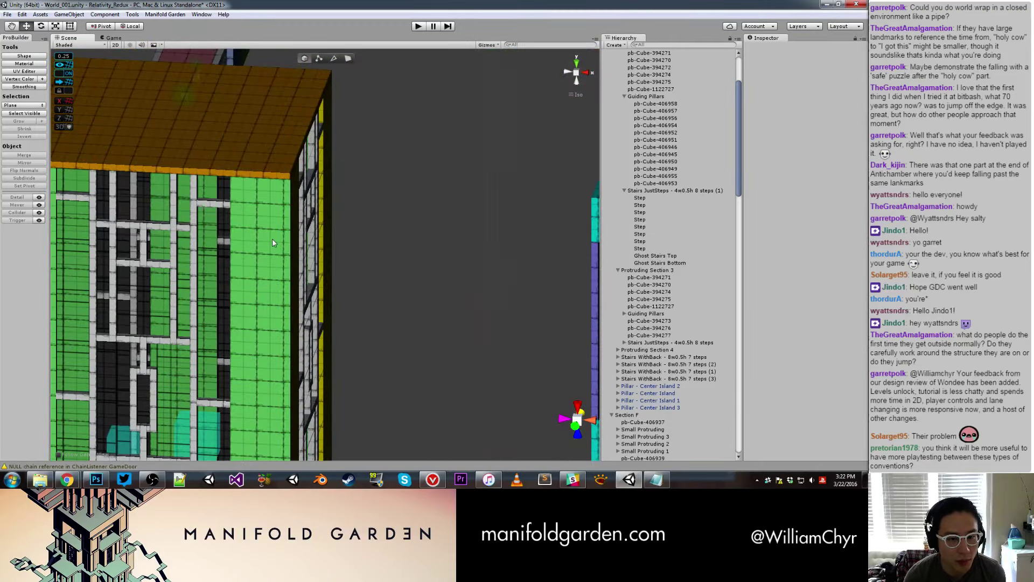
left_click(264, 242)
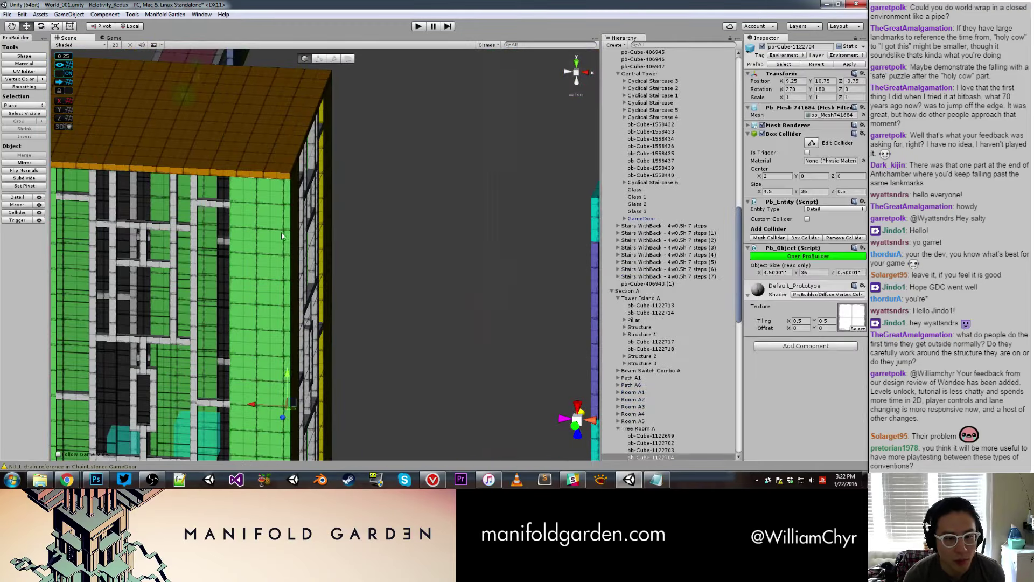
Navigate over to the yellow block and select one of its small guiding pillar cubes.
scroll(294, 228, "down", 2)
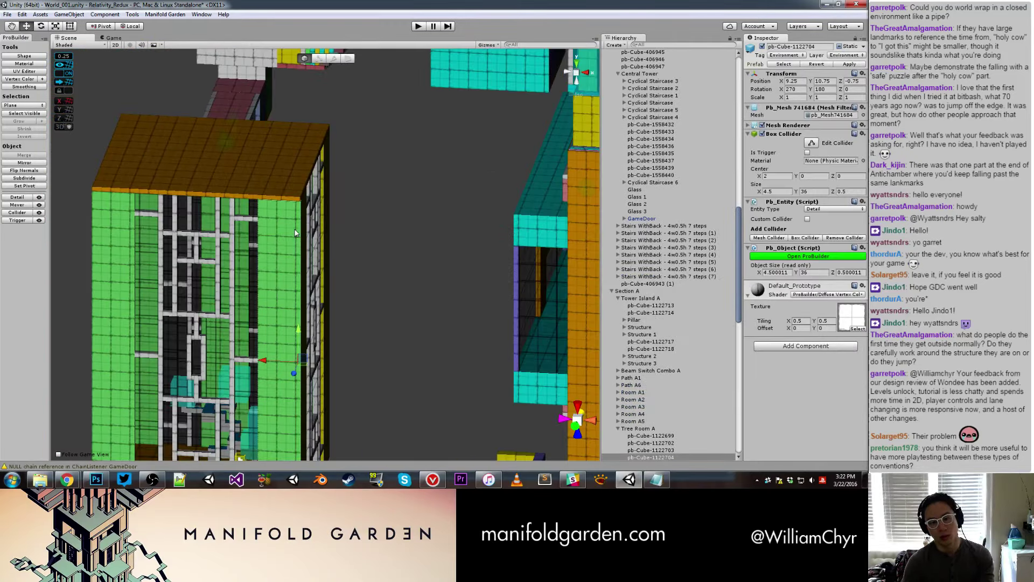
scroll(294, 228, "down", 3)
scroll(348, 230, "down", 3)
mouse_move(371, 227)
right_mouse_down()
mouse_move(432, 259)
mouse_move(461, 216)
mouse_move(457, 245)
right_mouse_up()
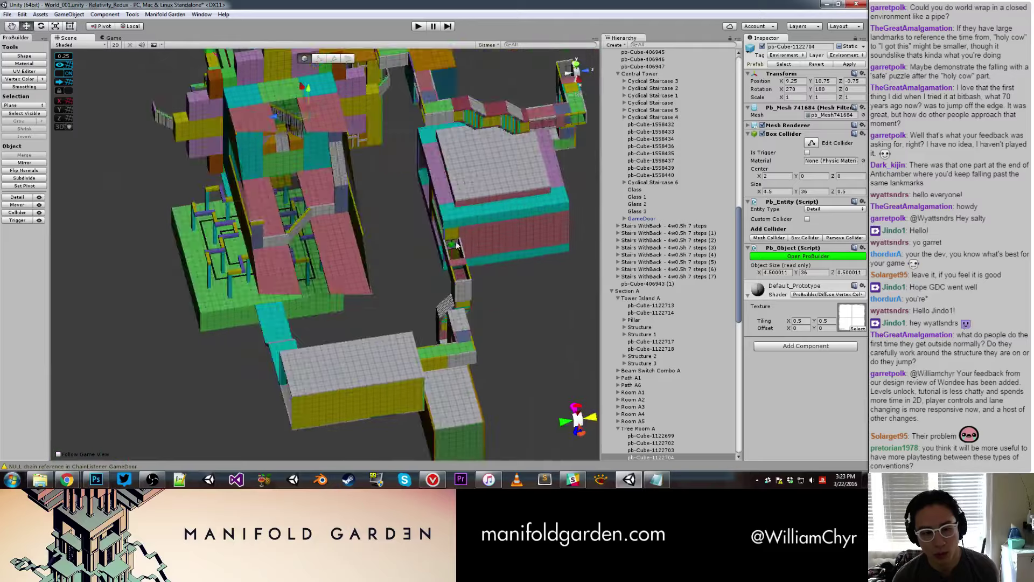
scroll(325, 340, "up", 5)
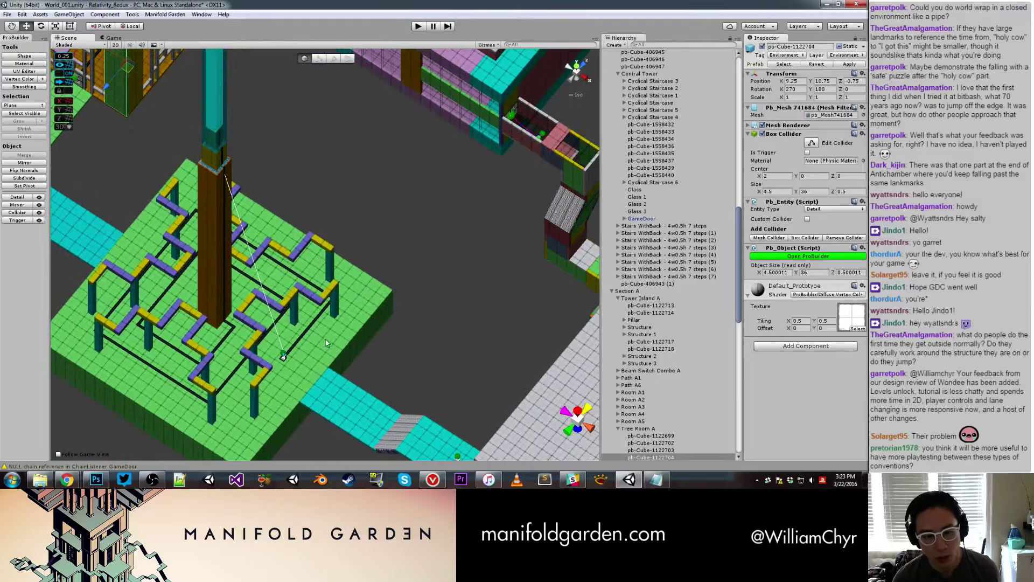
left_click_drag(326, 343, 353, 285, "alt")
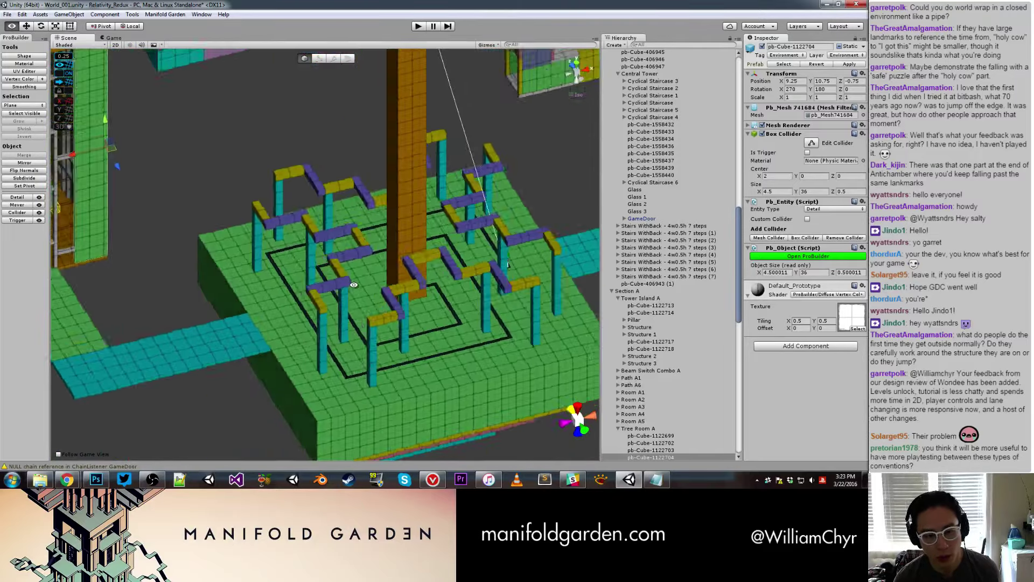
scroll(353, 285, "down", 6)
mouse_move(353, 284)
left_mouse_down("alt")
mouse_move(366, 231)
mouse_move(368, 263)
left_mouse_up("alt")
scroll(366, 231, "up", 4)
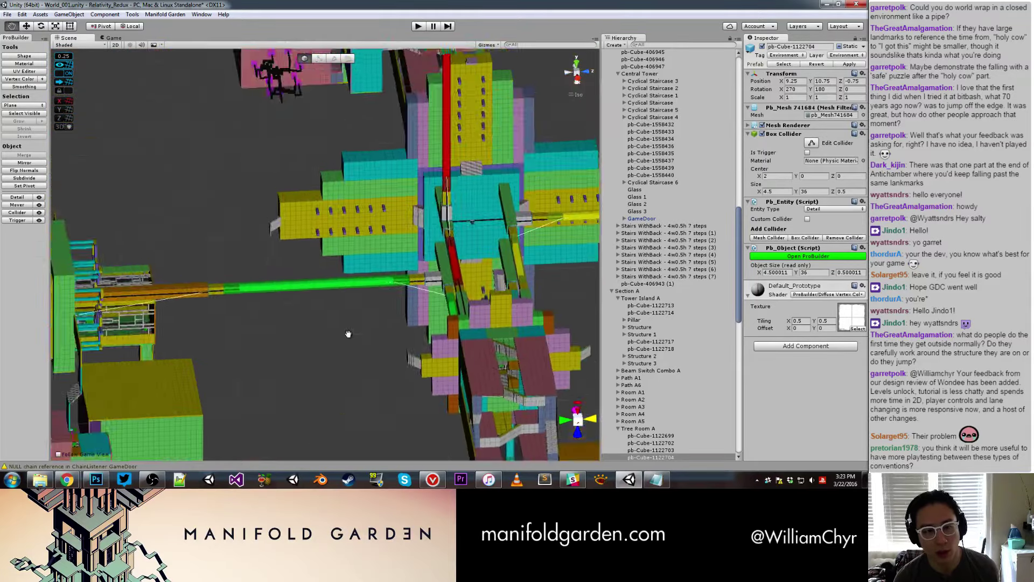
middle_click_drag(226, 199, 310, 201)
left_click(306, 178)
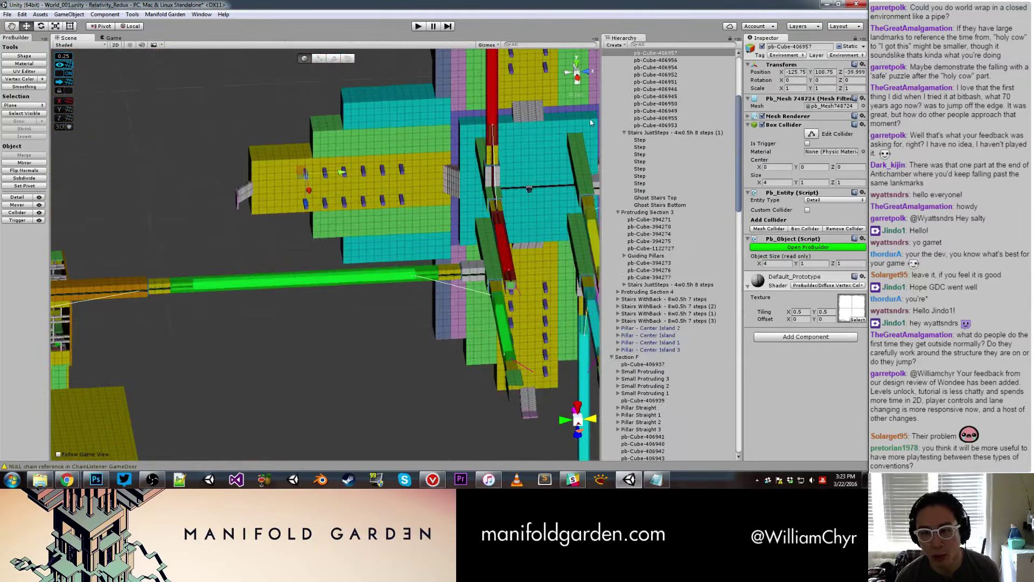
Frame the Guiding Pillars group and slide it off the yellow block.
scroll(649, 186, "up", 5)
left_click(646, 174)
key("f")
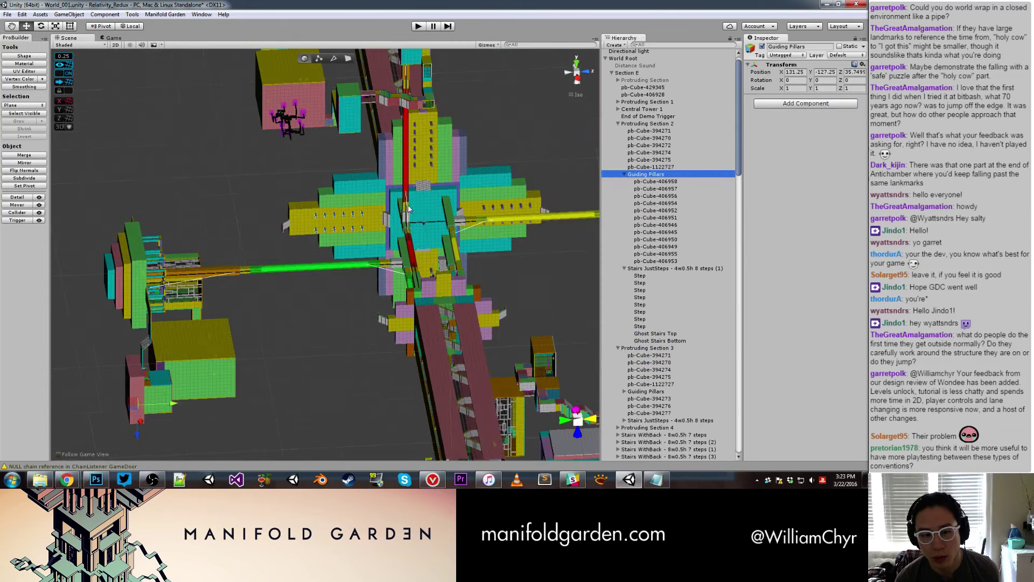
mouse_move(408, 209)
left_mouse_down("alt")
mouse_move(218, 337)
mouse_move(85, 340)
left_mouse_up("alt")
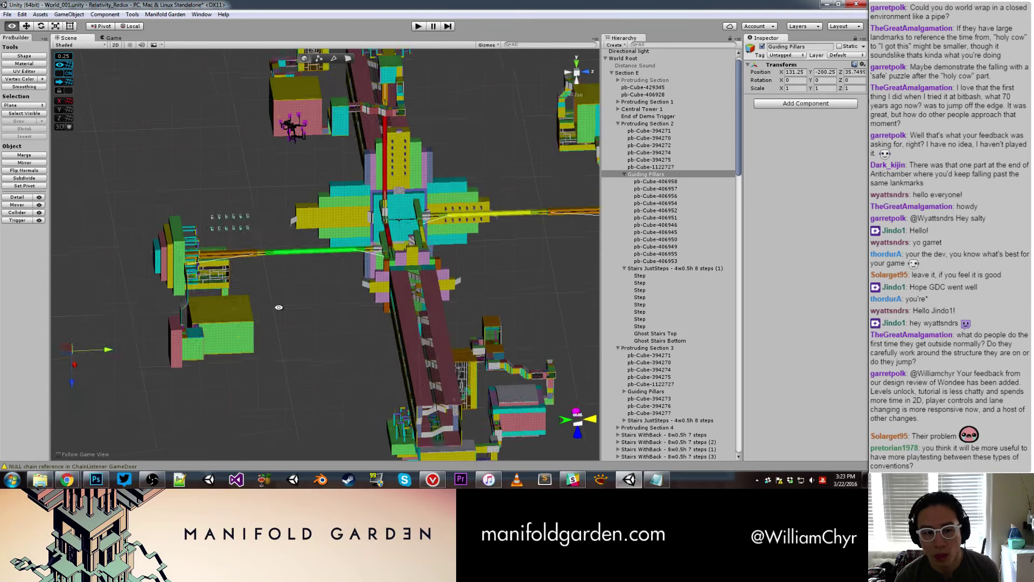
Select all the pillar cubes and try moving them, undoing each failed move.
left_click_drag(487, 232, 401, 196, "alt")
left_click(660, 184)
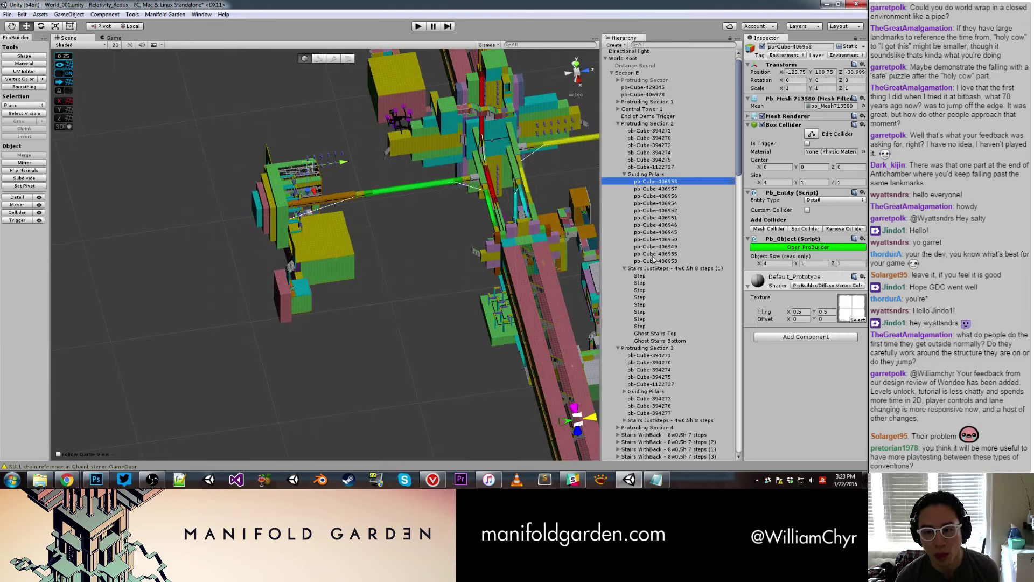
left_click(655, 261, "shift")
mouse_move(310, 190)
left_mouse_down()
mouse_move(368, 290)
mouse_move(683, 252)
left_mouse_up()
key("ctrl+z")
key("ctrl+z")
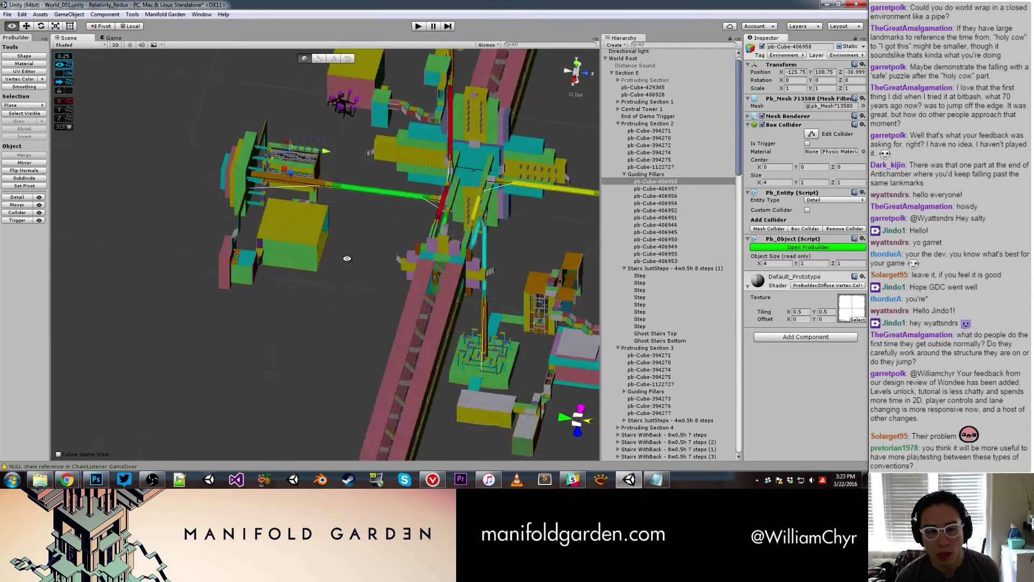
left_click(684, 260, "shift")
left_click_drag(410, 247, 317, 212, "alt")
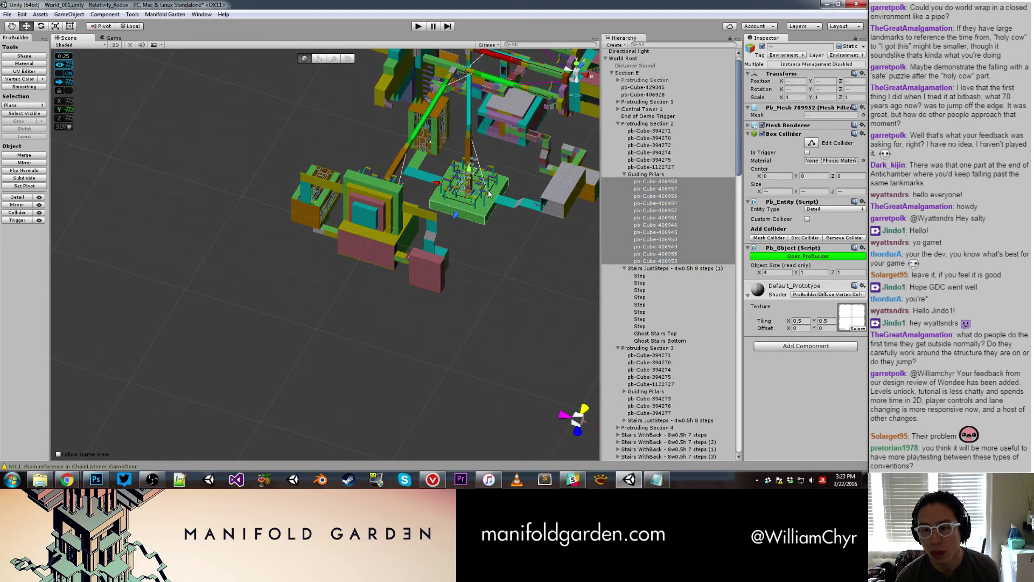
left_click_drag(442, 186, 501, 202)
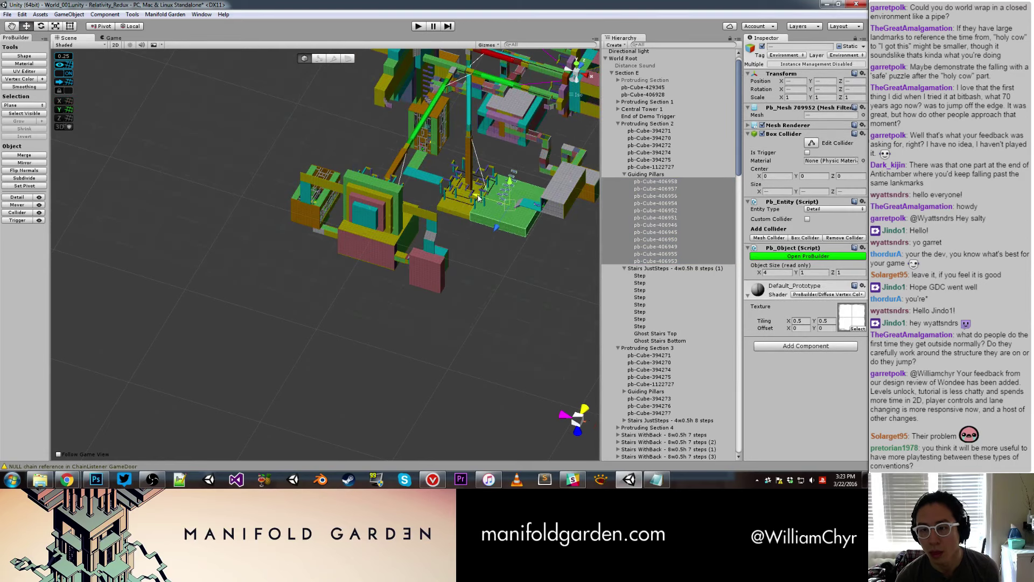
key("ctrl+z")
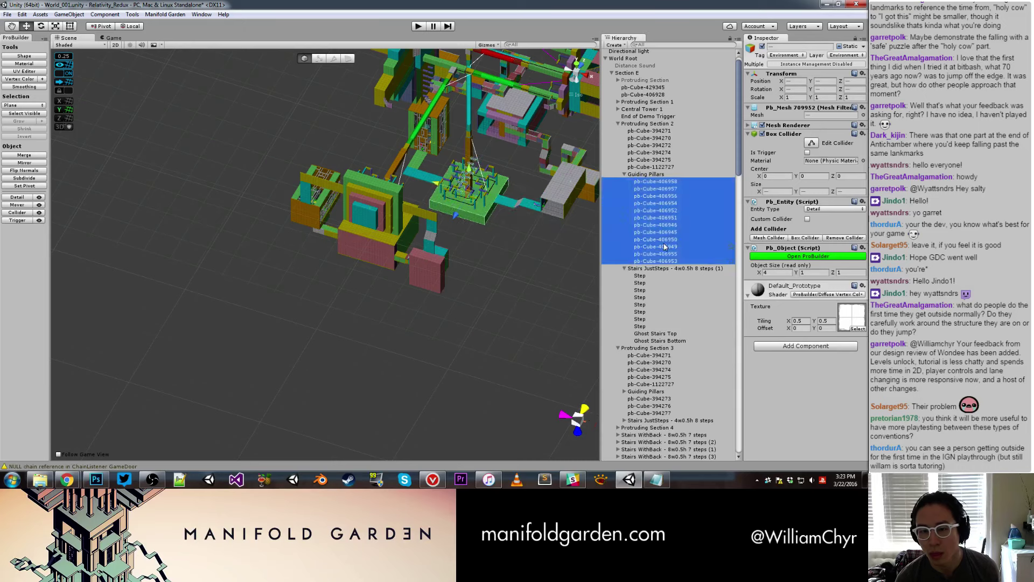
Shift the selected pillar cubes into open space, then reselect the Guiding Pillars parent.
left_click(666, 247)
left_click(666, 262)
left_click(658, 182, "shift")
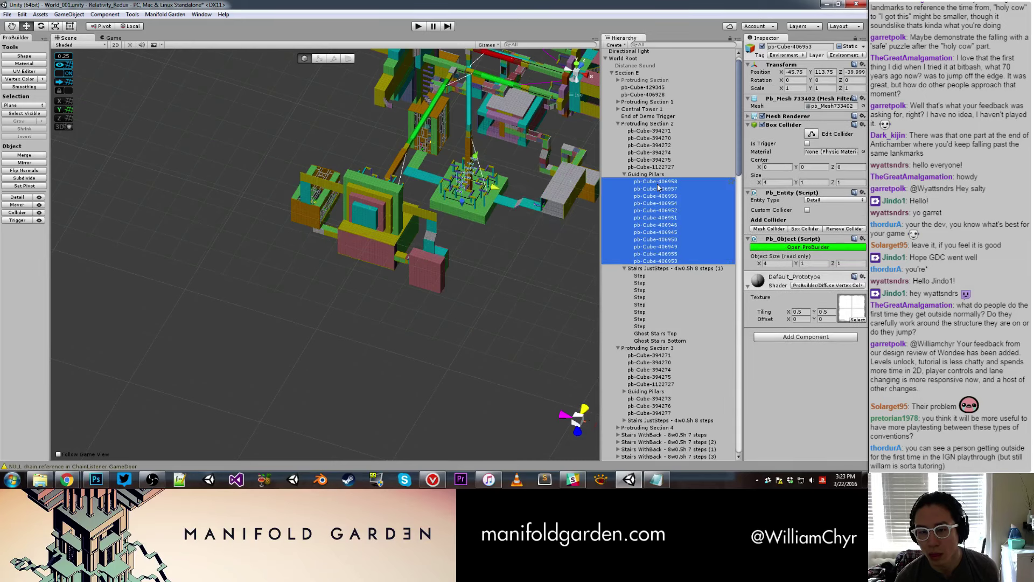
mouse_move(496, 188)
left_mouse_down()
mouse_move(474, 251)
mouse_move(514, 323)
mouse_move(502, 208)
left_mouse_up()
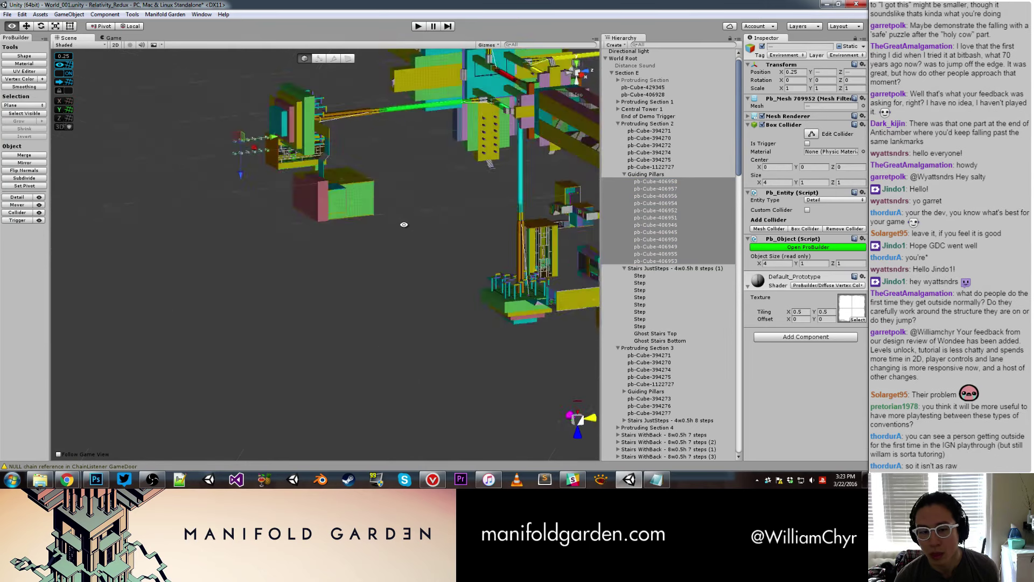
left_click(668, 175)
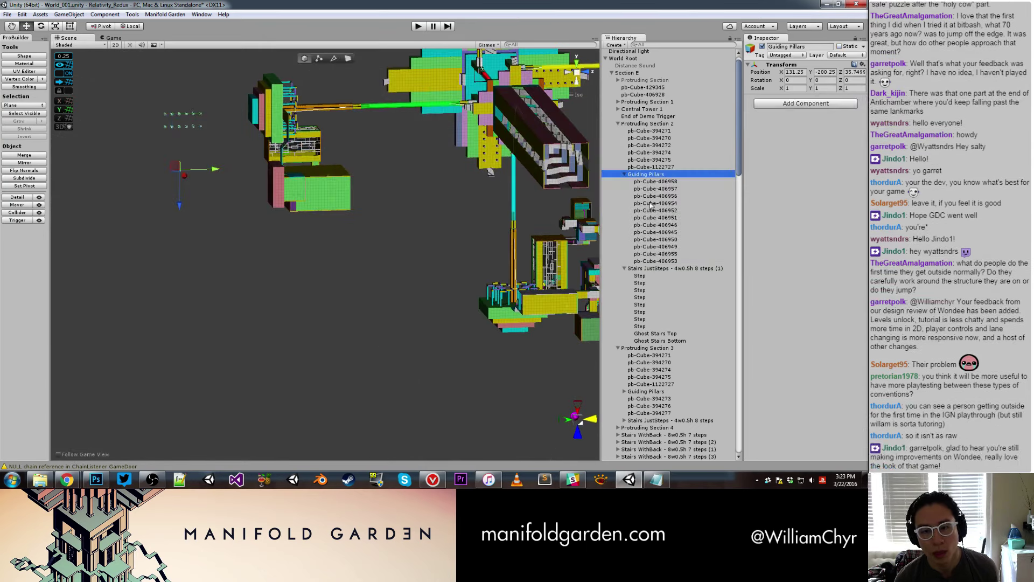
left_click(655, 181)
left_click(655, 261, "shift")
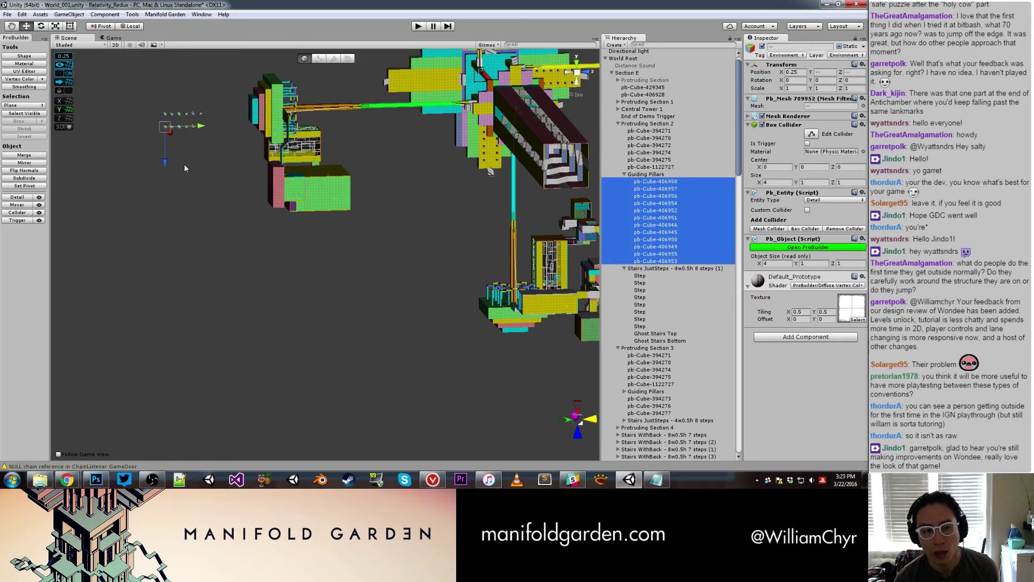
key("ctrl+z")
key("ctrl+z")
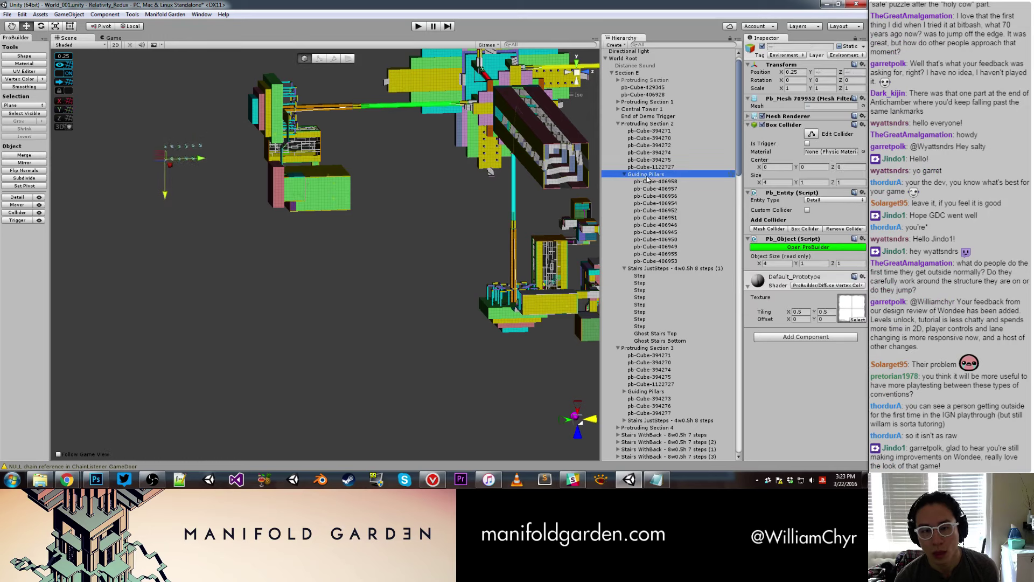
mouse_move(275, 235)
left_mouse_down("alt")
mouse_move(362, 281)
mouse_move(338, 322)
left_mouse_up("alt")
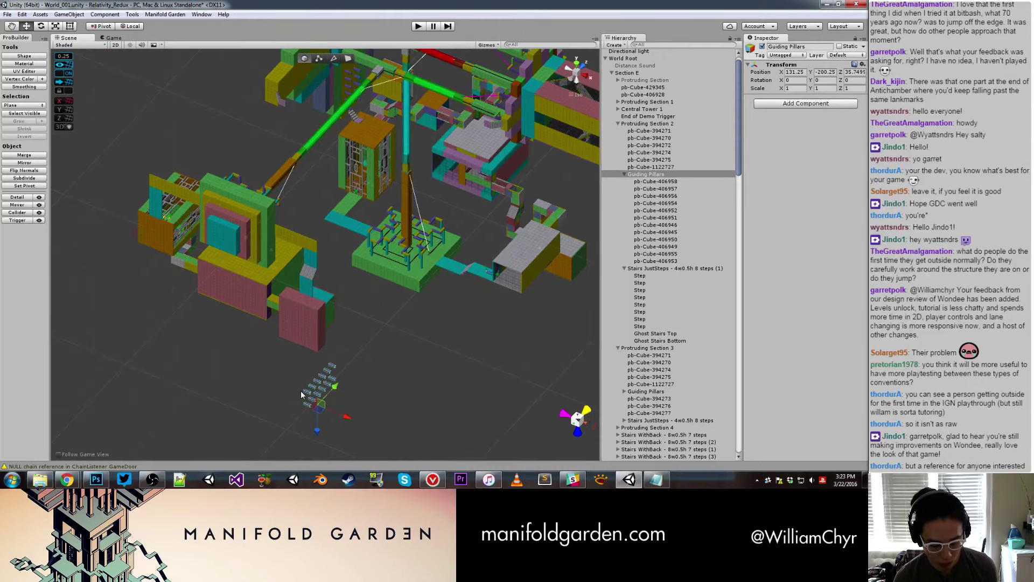
Place the Guiding Pillars on the yellow block's face at 5.25, -17.75, 12.75.
left_click_drag(302, 391, 284, 80)
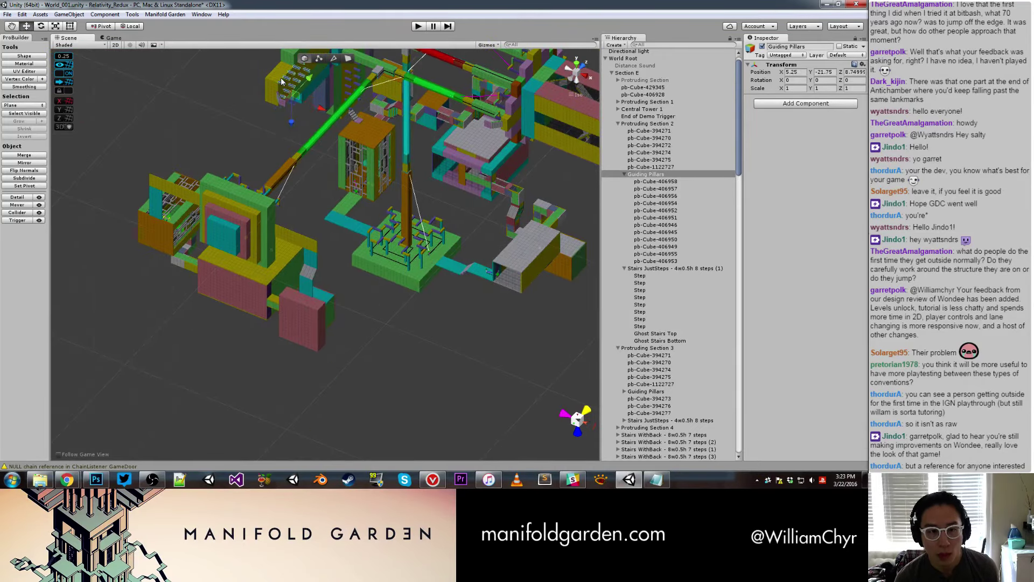
double_click(654, 176)
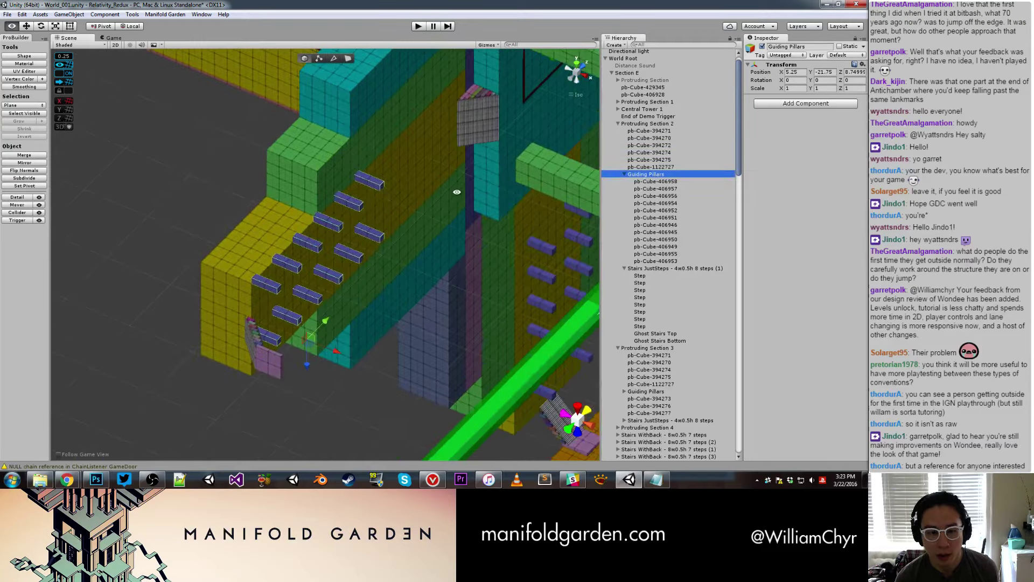
left_click_drag(382, 266, 325, 306, "alt")
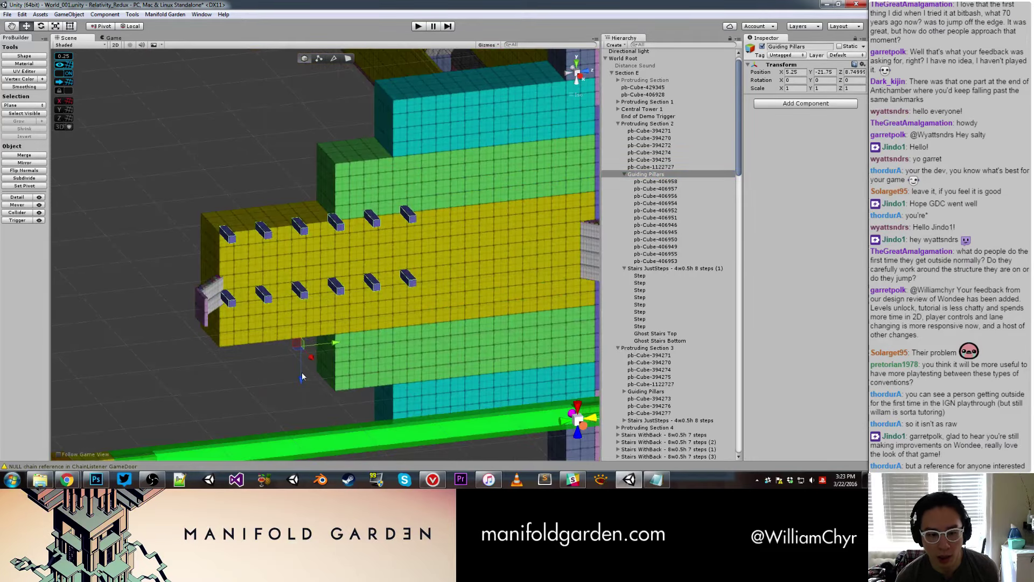
left_click_drag(303, 377, 295, 407)
mouse_move(334, 372)
left_mouse_down()
mouse_move(391, 365)
mouse_move(348, 371)
mouse_move(364, 369)
left_mouse_up()
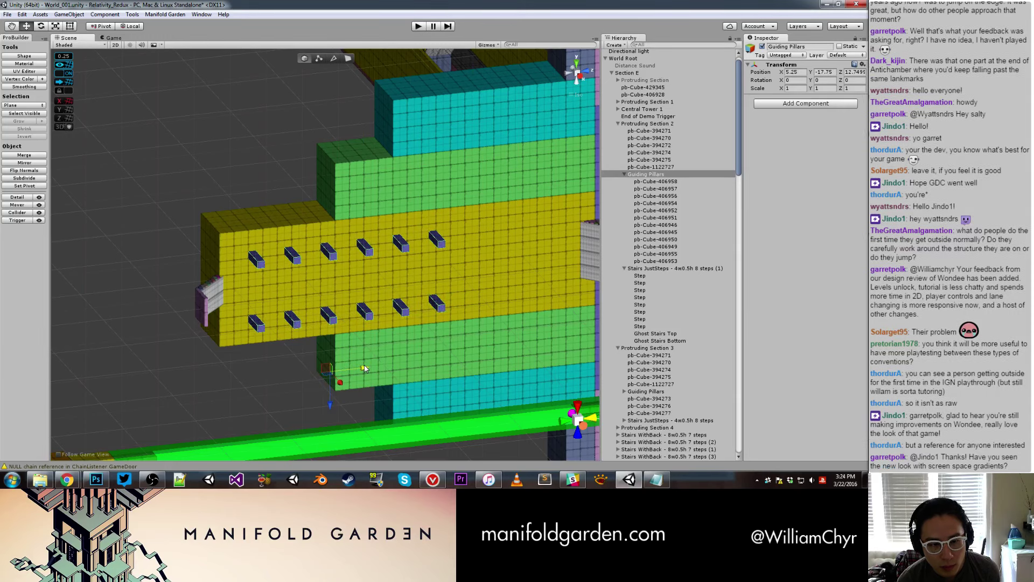
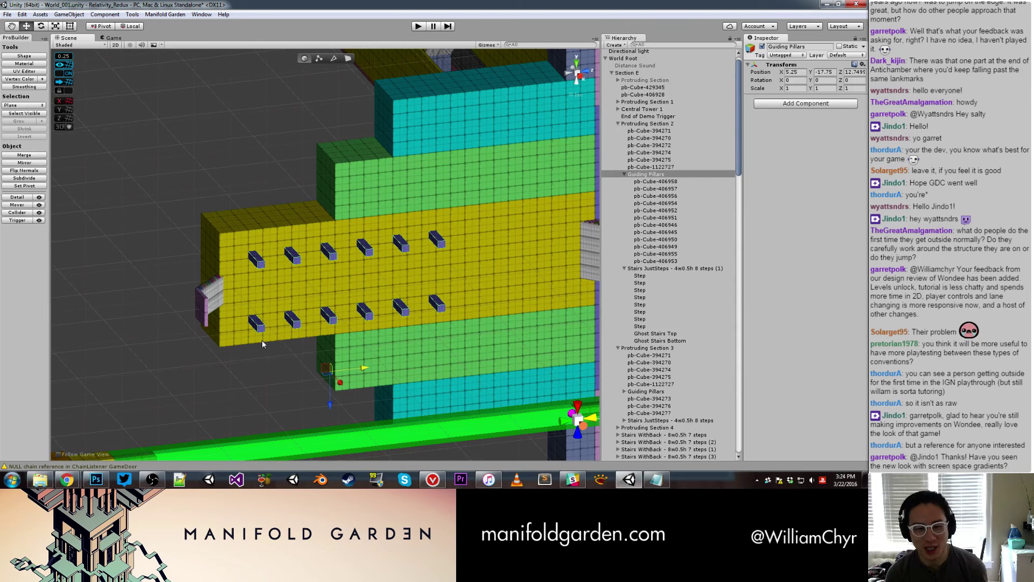
Select the upper and lower pegs on the yellow ledge.
mouse_move(356, 161)
left_mouse_down("alt")
mouse_move(291, 217)
mouse_move(447, 236)
mouse_move(351, 299)
mouse_move(459, 290)
mouse_move(391, 317)
mouse_move(418, 278)
mouse_move(387, 236)
left_mouse_up("alt")
left_click(291, 217)
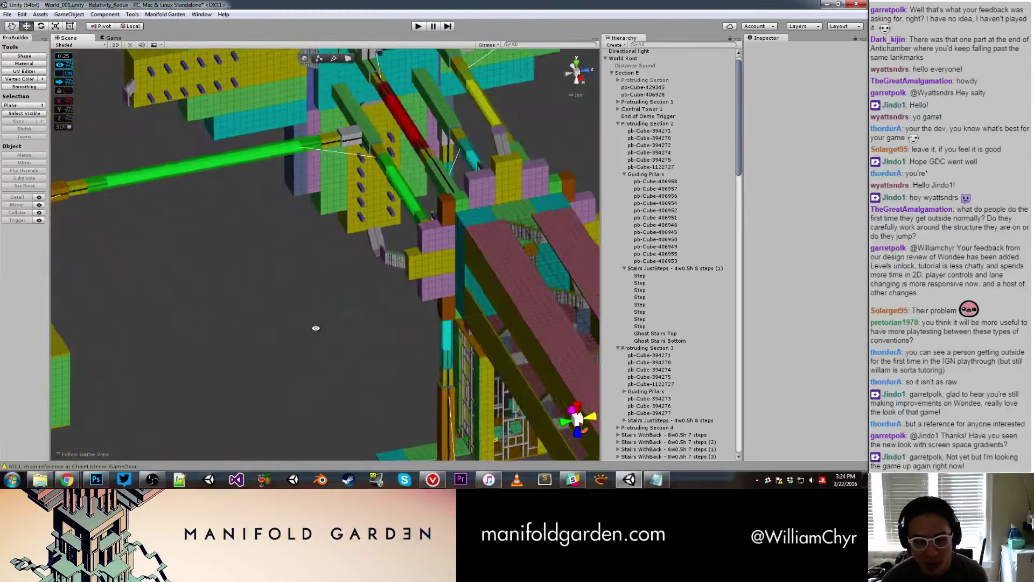
scroll(393, 247, "up", 2)
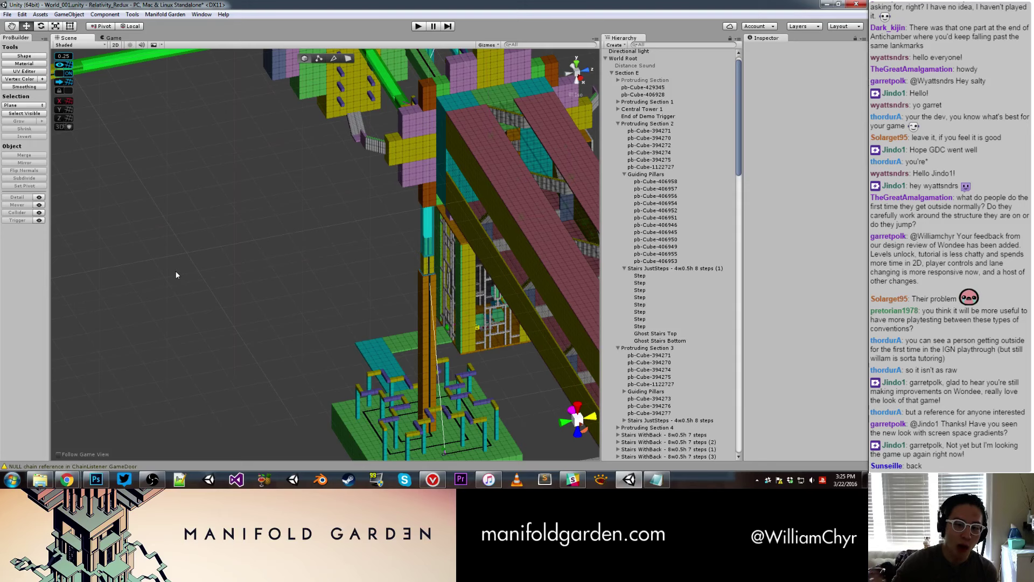
scroll(206, 264, "down", 5)
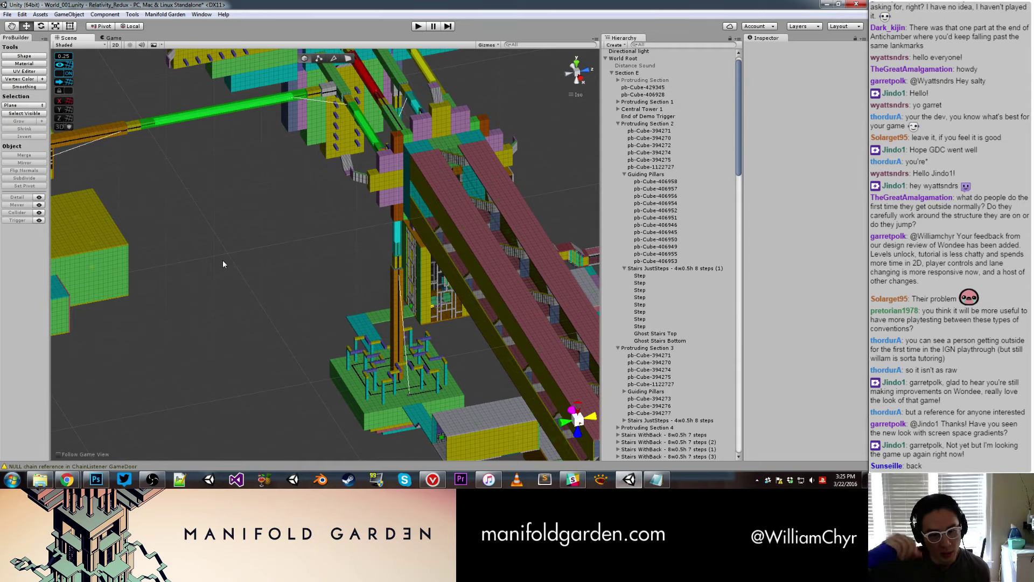
mouse_move(223, 263)
left_mouse_down("alt")
mouse_move(334, 250)
mouse_move(309, 142)
left_mouse_up("alt")
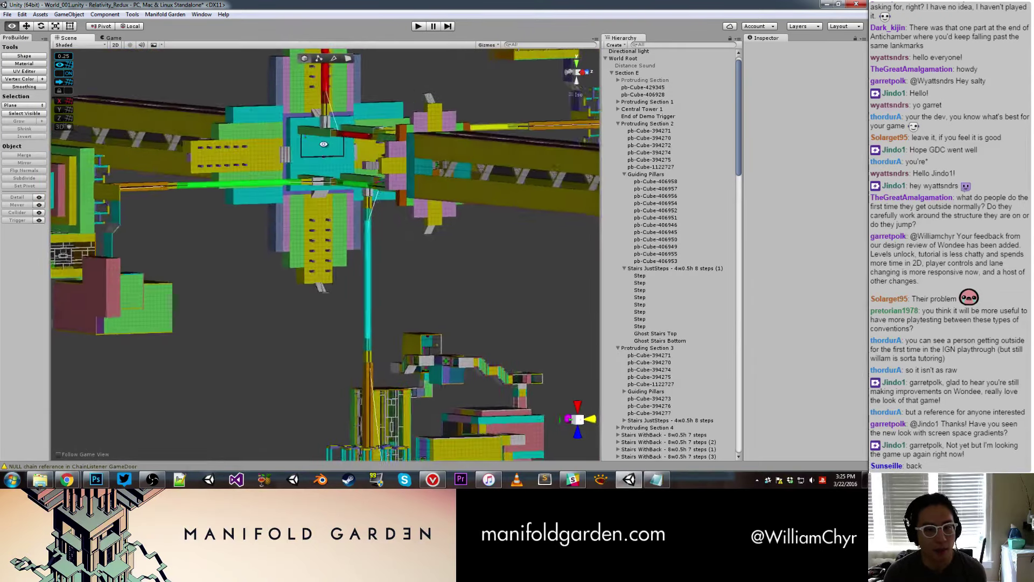
scroll(293, 235, "up", 5)
scroll(294, 235, "up", 3)
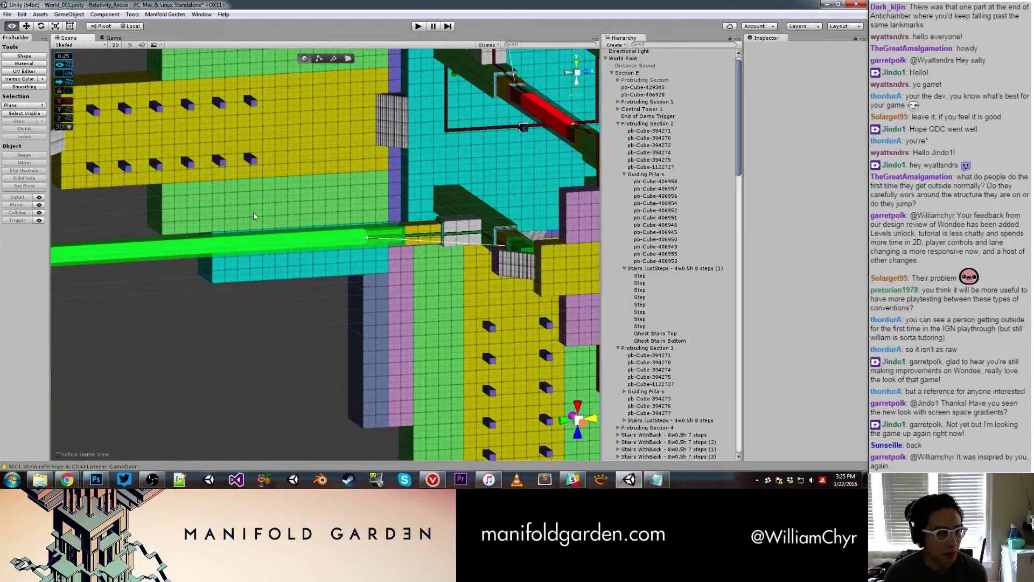
scroll(254, 212, "up", 3)
scroll(270, 178, "up", 2)
scroll(282, 150, "up", 3)
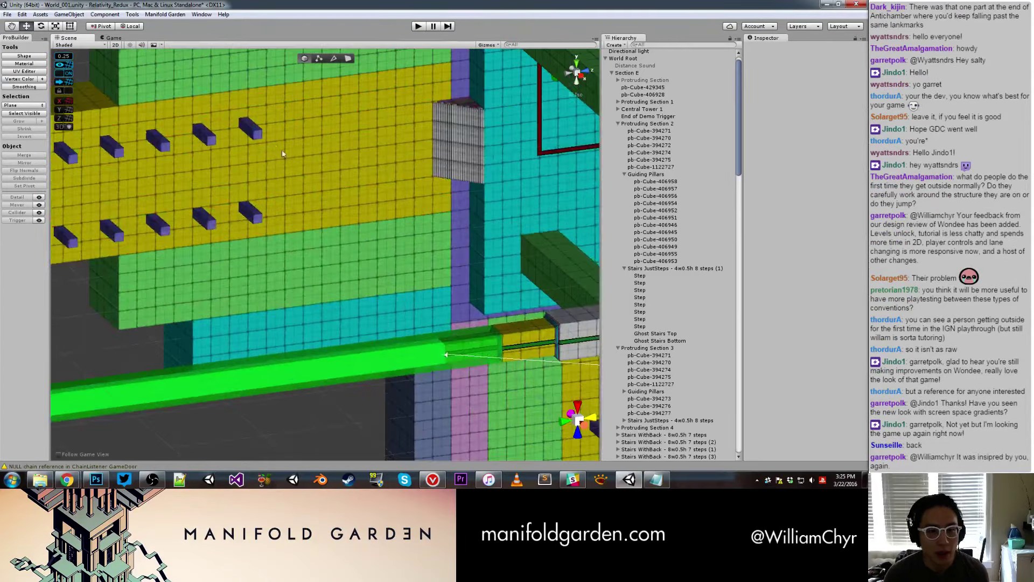
left_click(248, 136)
left_click(251, 213, "shift")
scroll(219, 183, "down", 3)
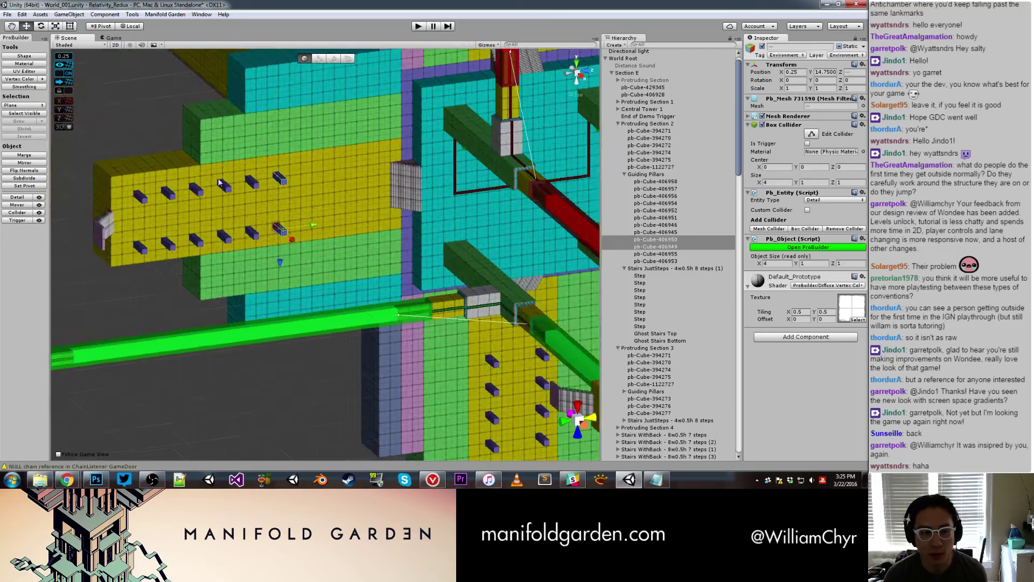
scroll(279, 186, "up", 2)
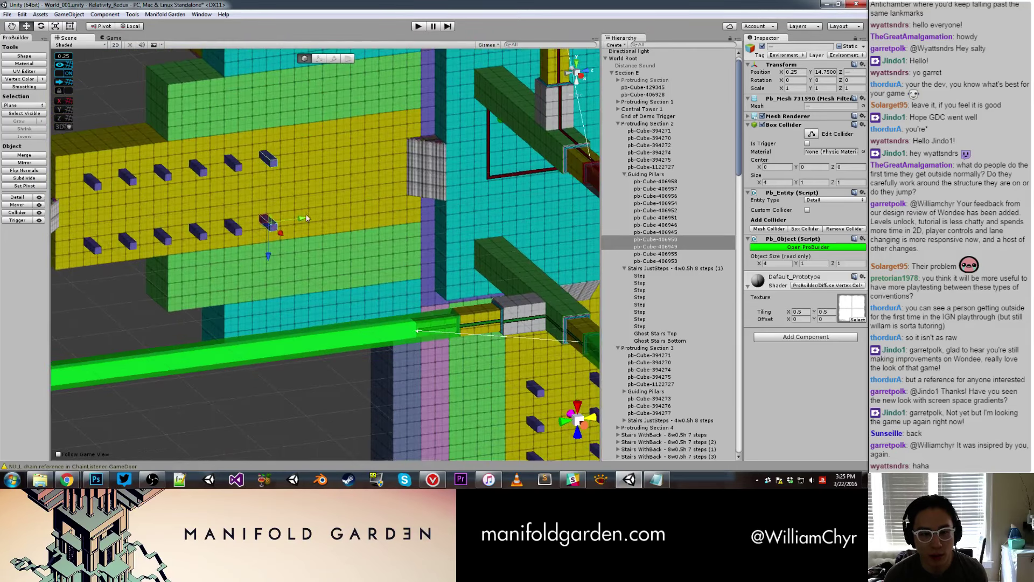
Duplicate the peg pair twice, moving each copy one step further along the ledge.
key("ctrl+d")
mouse_move(299, 216)
left_mouse_down("ctrl")
mouse_move(340, 220)
mouse_move(366, 145)
left_mouse_up("ctrl")
key("ctrl+d")
scroll(270, 273, "down", 5)
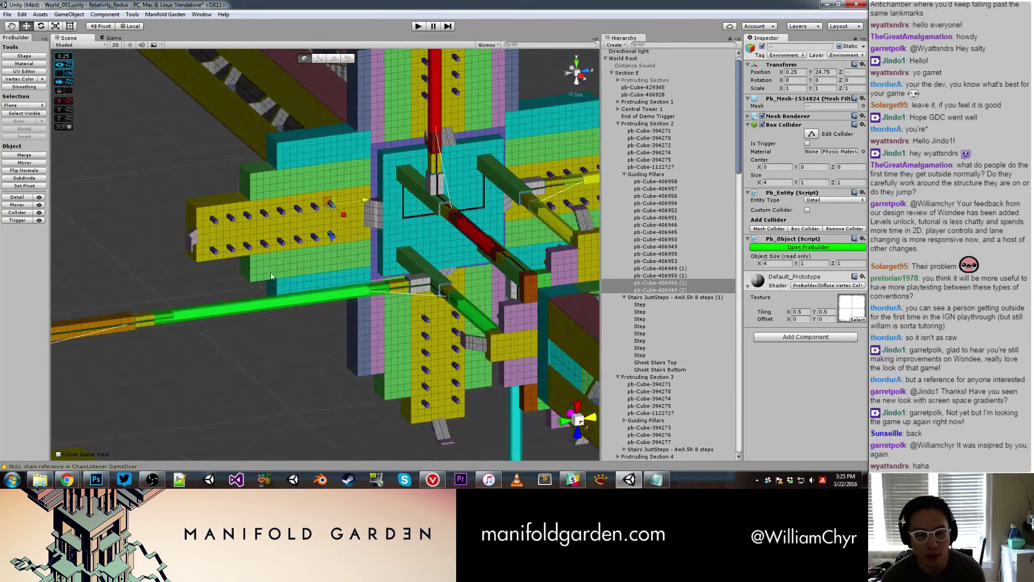
Bring the view close to the green tower wall and select the green wall block.
left_click(210, 277)
left_click_drag(211, 278, 419, 231, "alt")
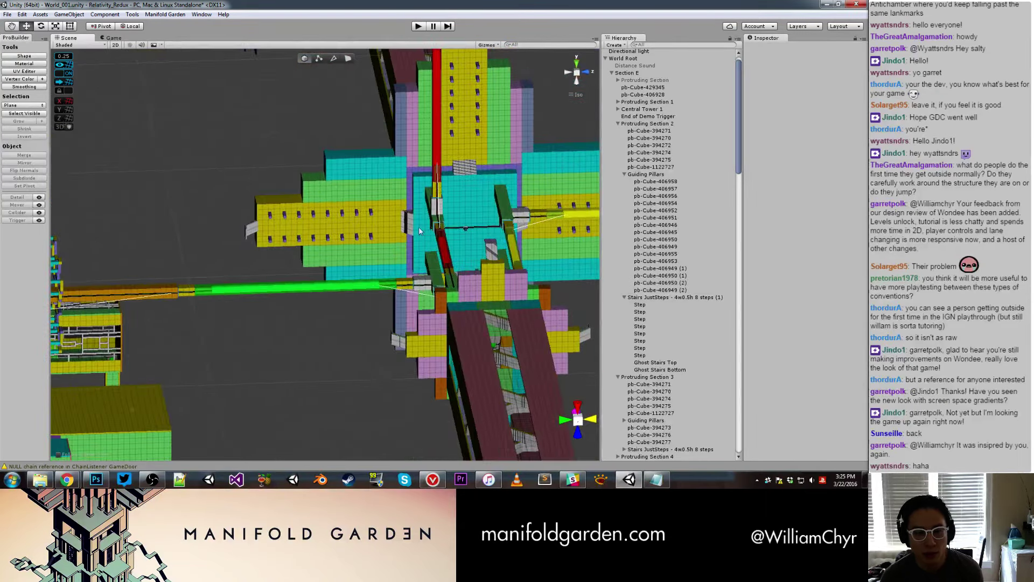
left_click_drag(291, 233, 392, 226, "alt")
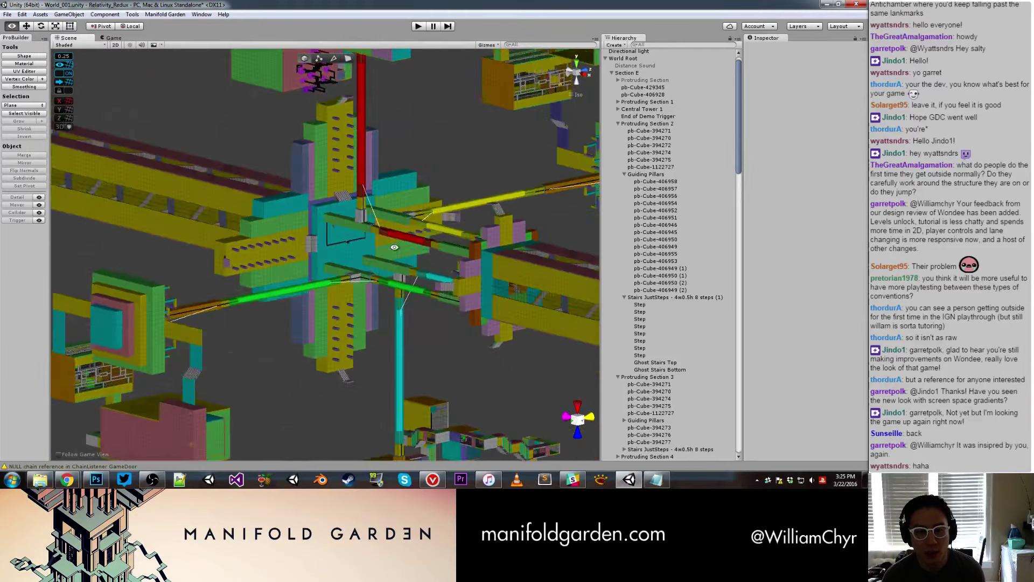
mouse_move(286, 291)
left_mouse_down("alt")
mouse_move(261, 261)
mouse_move(298, 277)
mouse_move(266, 306)
mouse_move(513, 261)
left_mouse_up("alt")
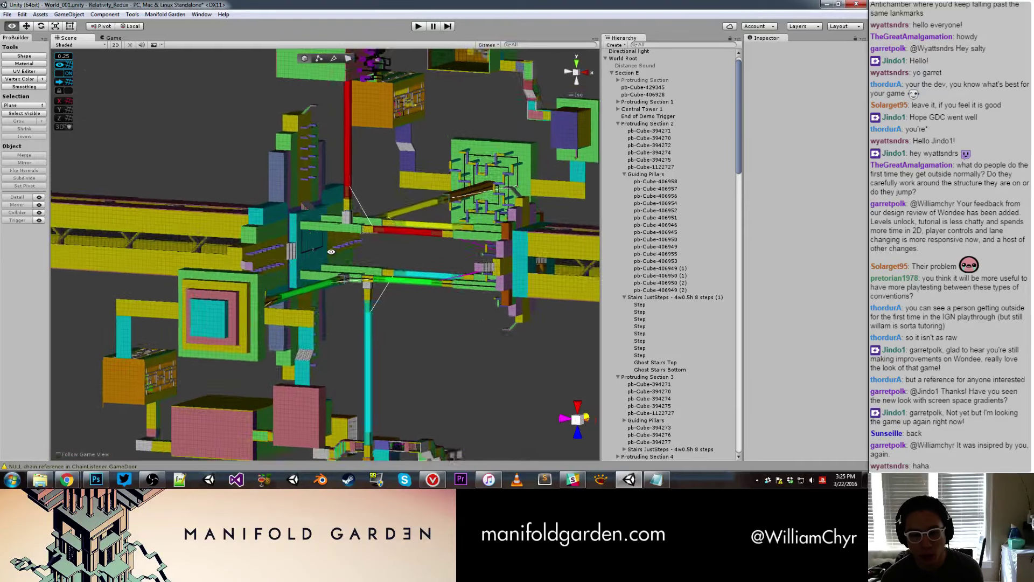
mouse_move(514, 261)
left_mouse_down("alt")
mouse_move(272, 270)
mouse_move(148, 228)
mouse_move(258, 204)
mouse_move(314, 153)
mouse_move(318, 174)
left_mouse_up("alt")
left_click(275, 186)
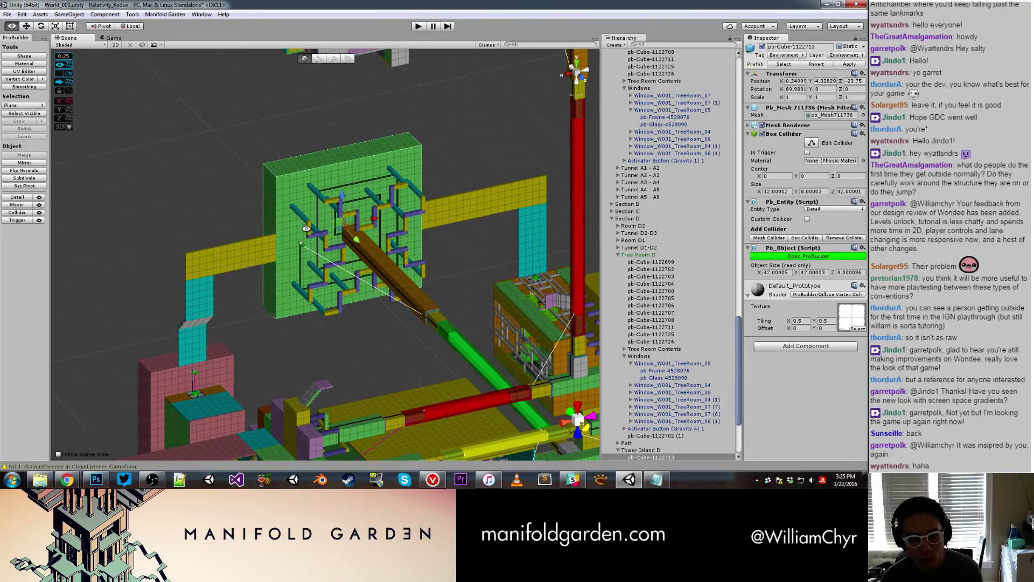
Duplicate Tower Island D and move the copy far along the X axis.
left_click_drag(306, 228, 394, 262, "alt")
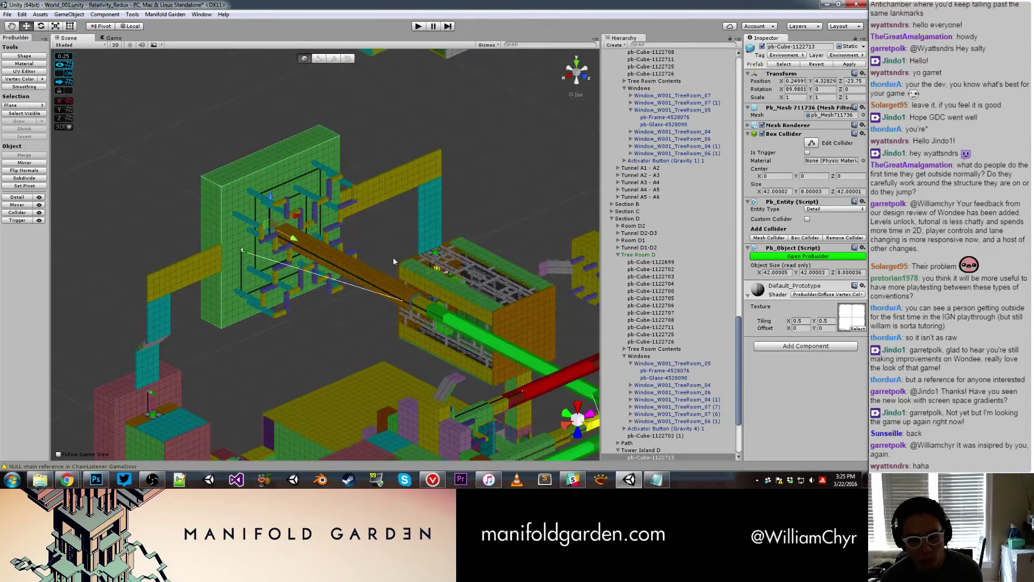
left_click(628, 450)
right_click(629, 450)
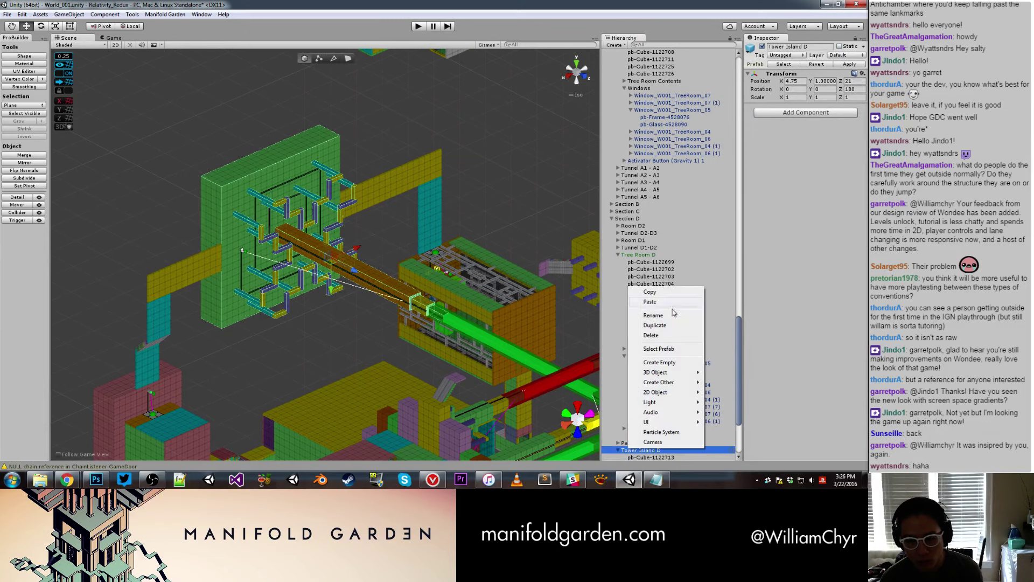
left_click(672, 326)
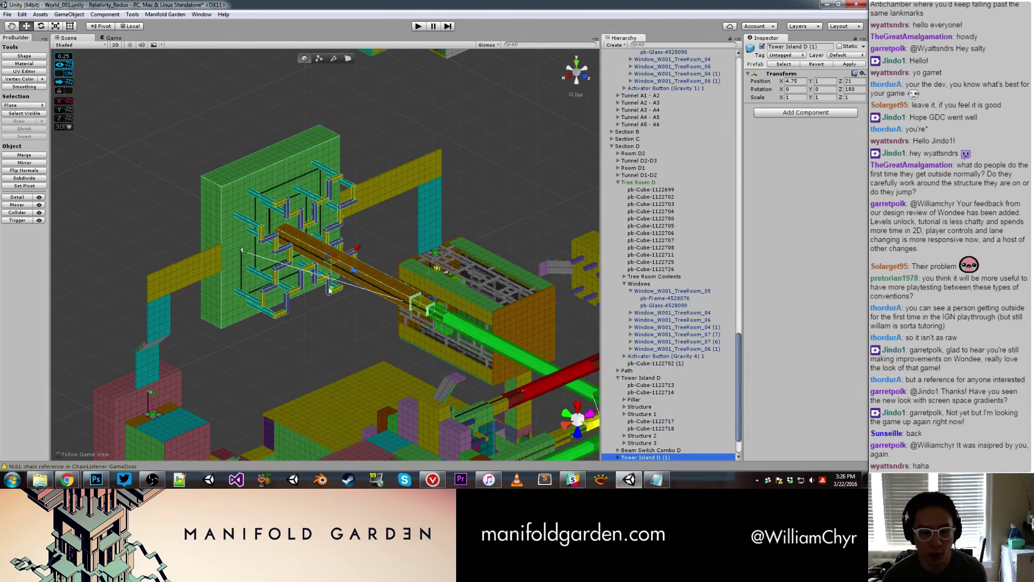
scroll(329, 289, "down", 3)
left_click_drag(361, 244, 245, 288)
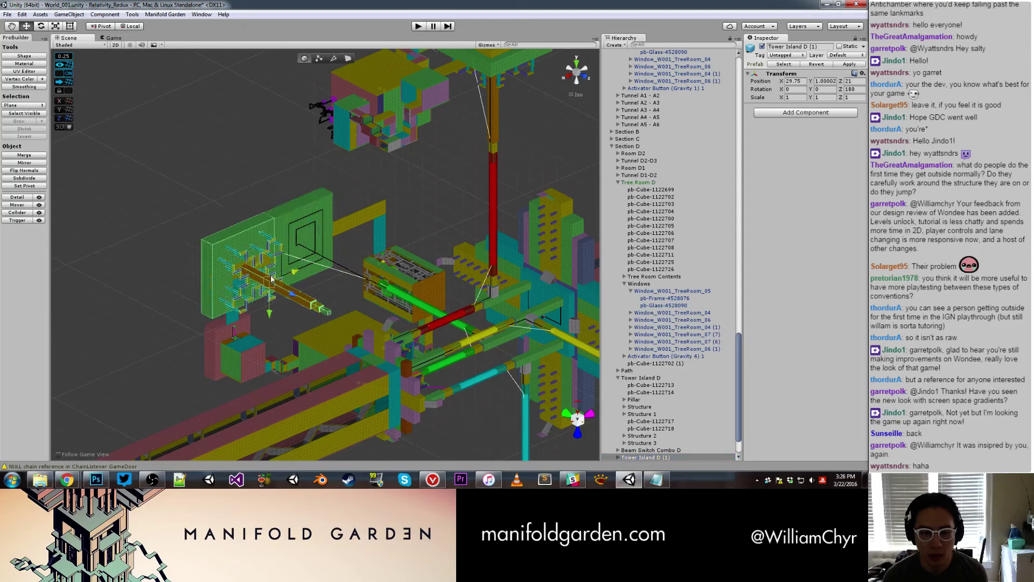
Inspect the original Tower Island D's Pillar and Structure groups, including Base and Column Tip 2.
left_click(234, 289, "shift")
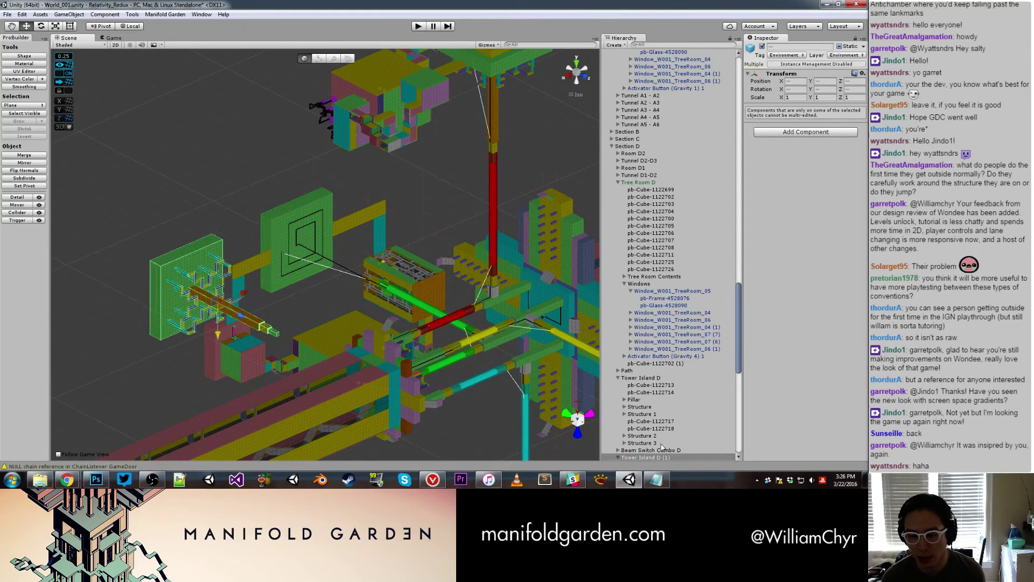
left_click(634, 380)
left_click(639, 393)
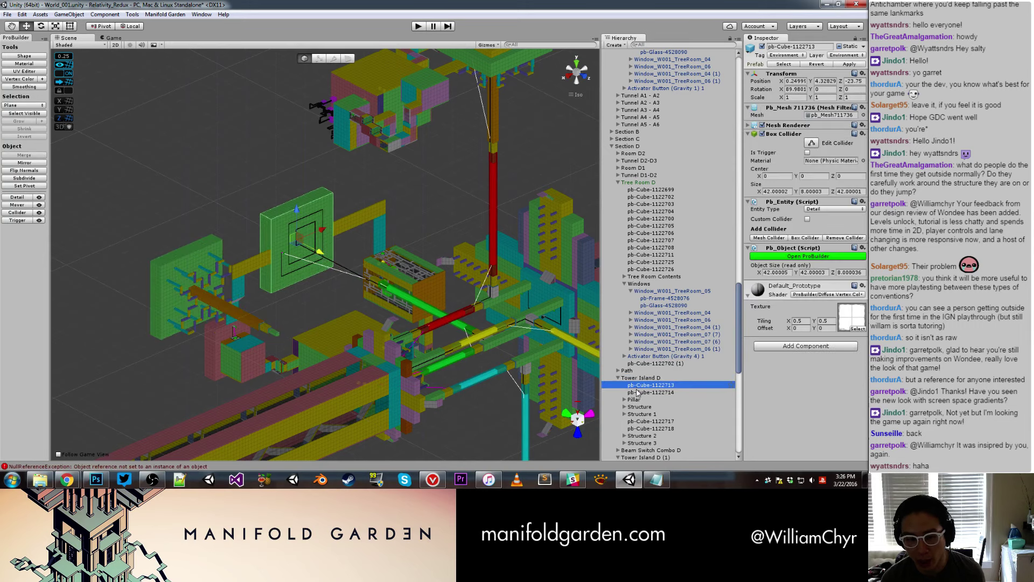
left_click(635, 399)
left_click(639, 407)
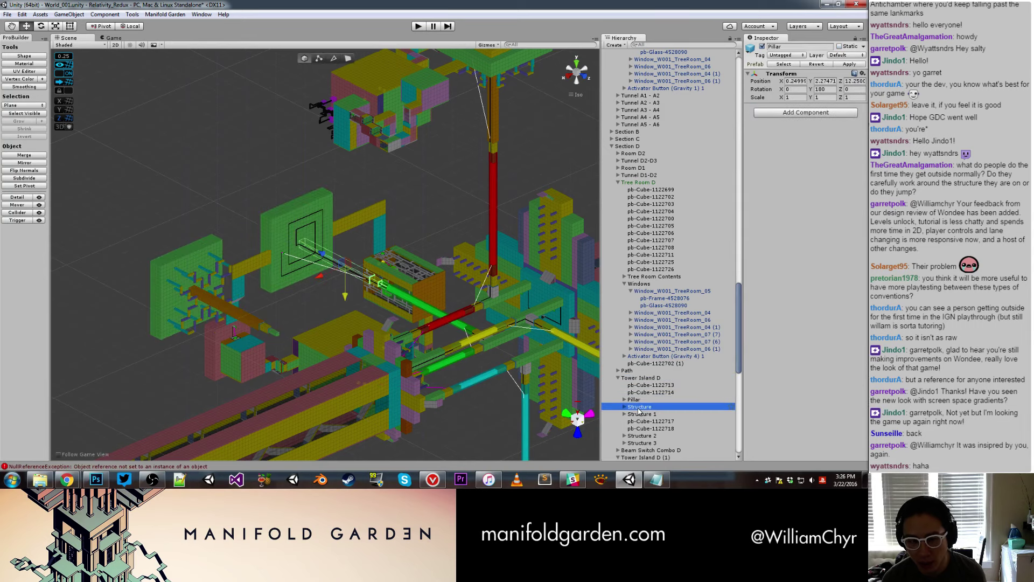
left_click(625, 400)
left_click(642, 408)
left_click(646, 413)
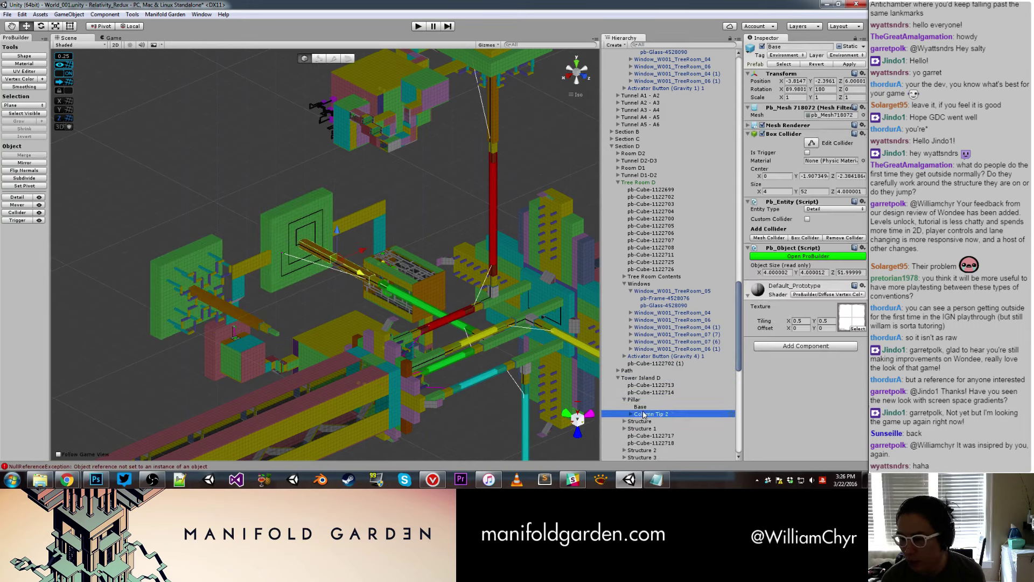
Expand Column Tip 2 and select its Column through Ghost Steps 6 pieces.
left_click(631, 414)
left_click(632, 414)
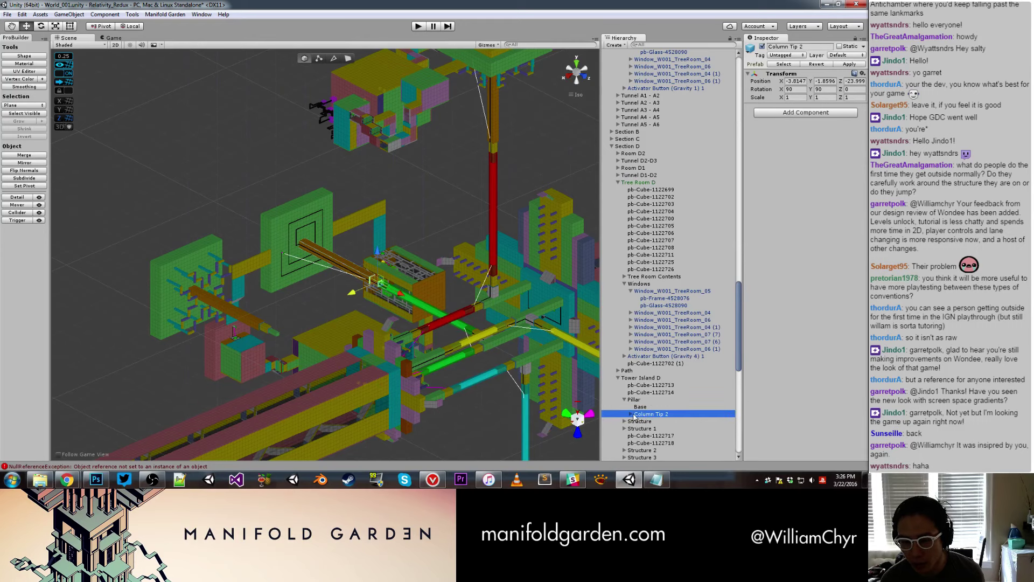
left_click(631, 414)
left_click(651, 421)
scroll(652, 410, "down", 3)
left_click(657, 391, "shift")
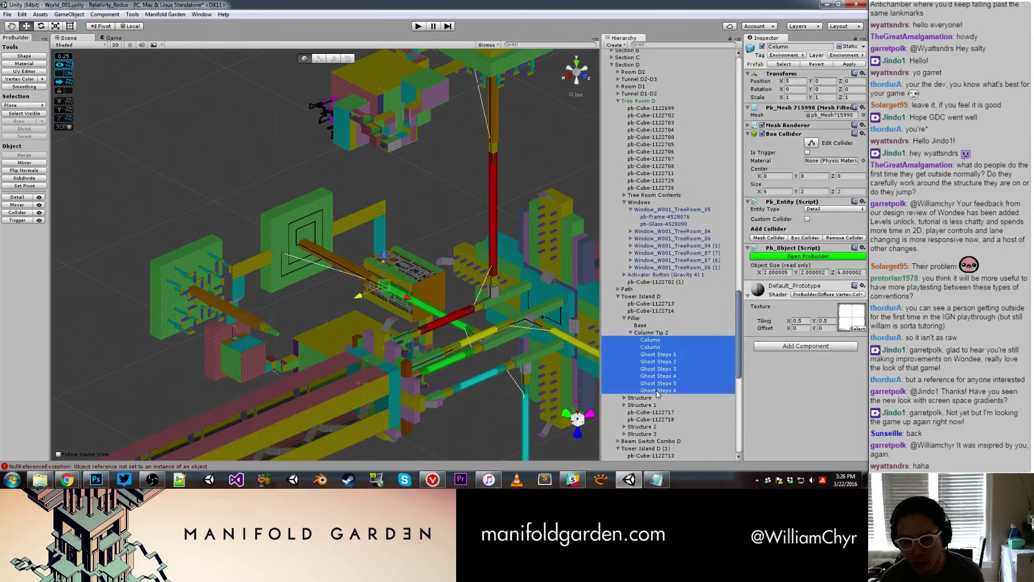
Frame and expand Structure 1, then open the Console with Ctrl+Shift+C.
left_click(326, 306)
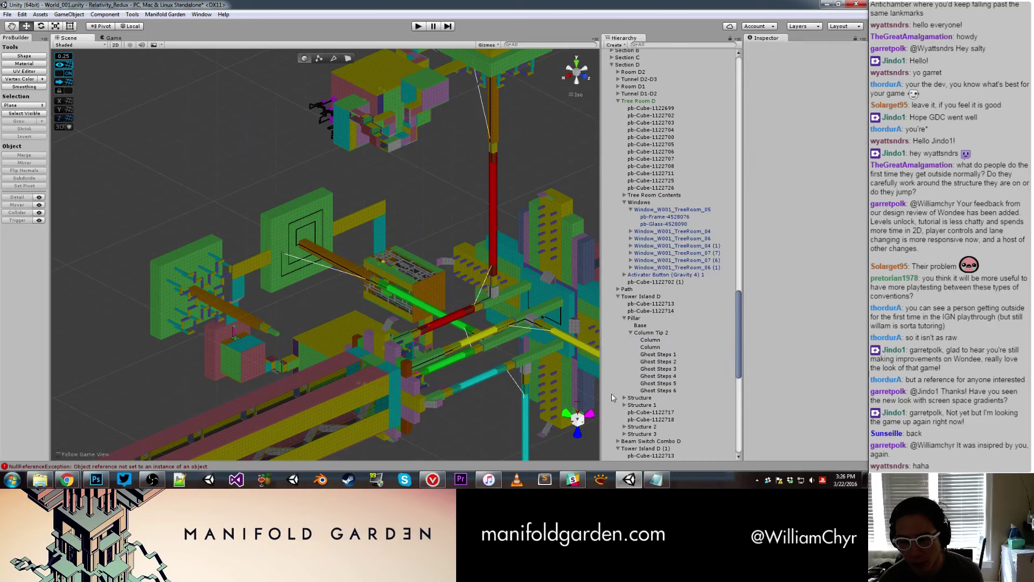
double_click(640, 405)
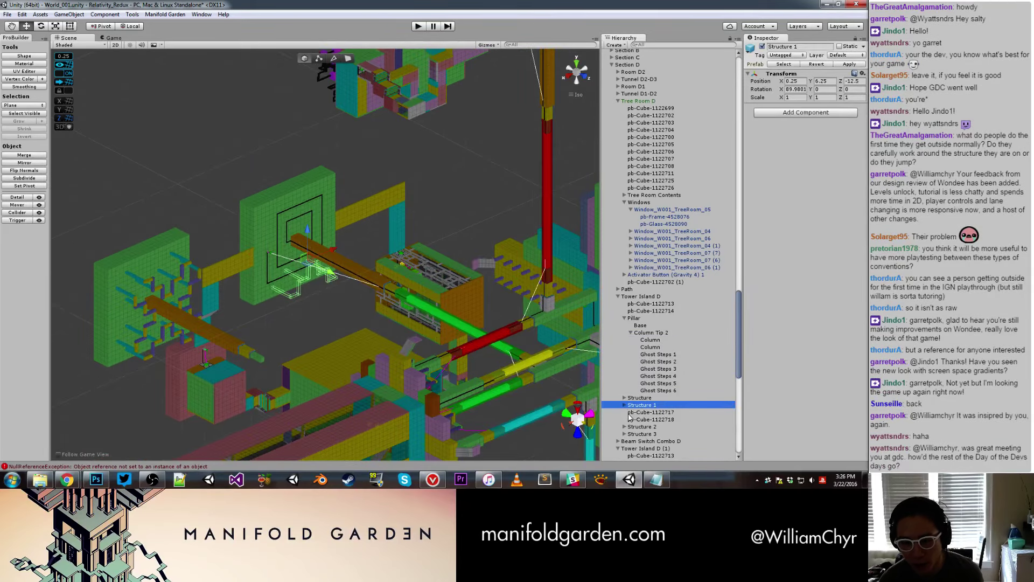
left_click(625, 406)
key("ctrl+shift+c")
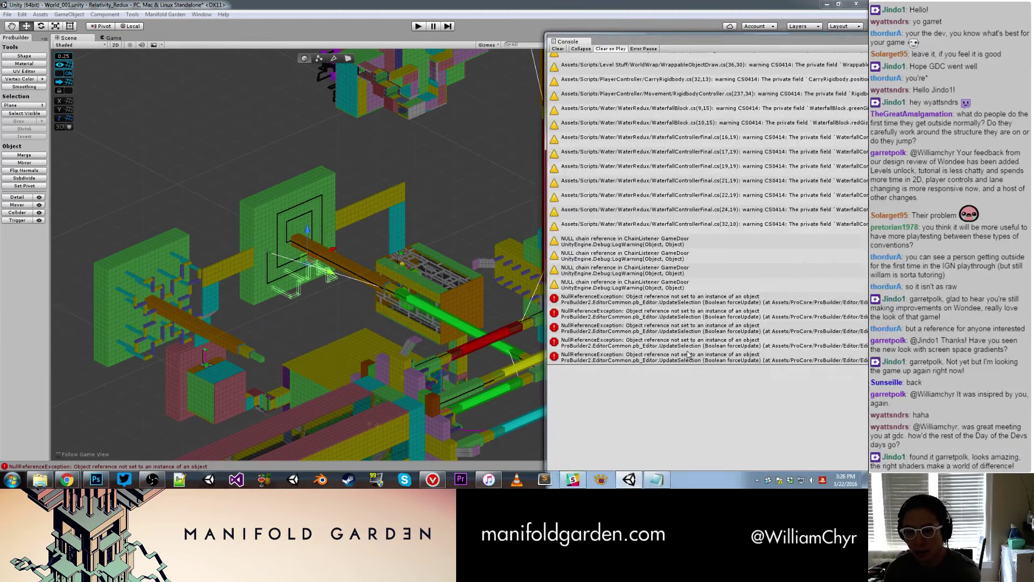
Close the Console, select Structure 1's cubes through pb-Cube-1122727, then the green wall block.
left_click(787, 188)
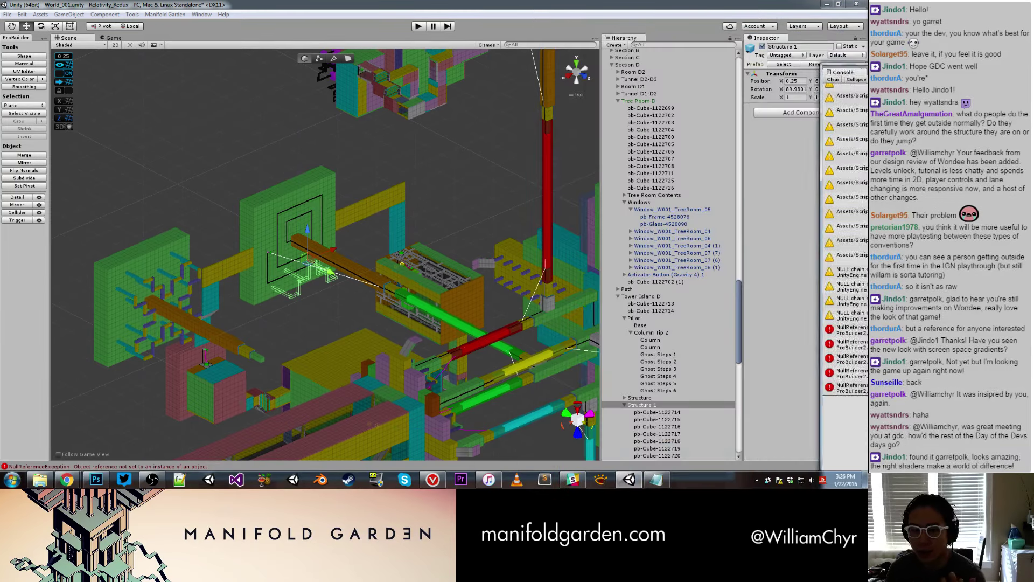
left_click(680, 413)
scroll(683, 417, "down", 5)
left_click(685, 364, "shift")
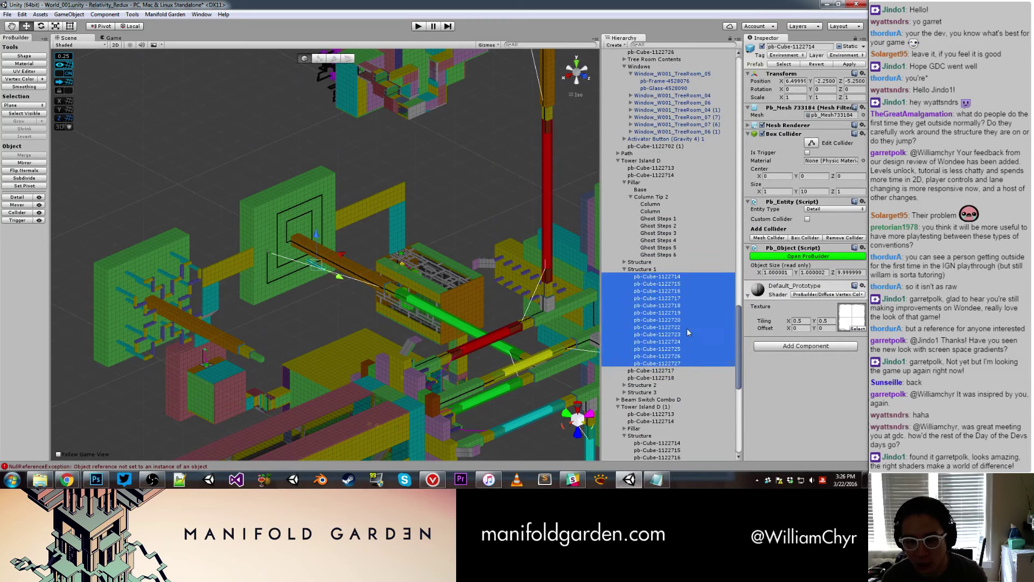
left_click(804, 118)
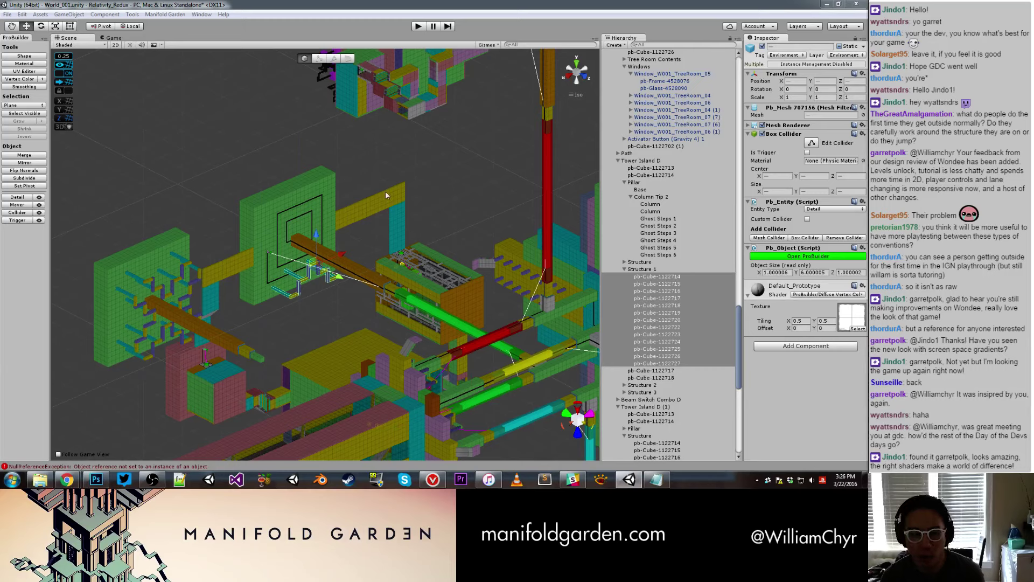
left_click(126, 266)
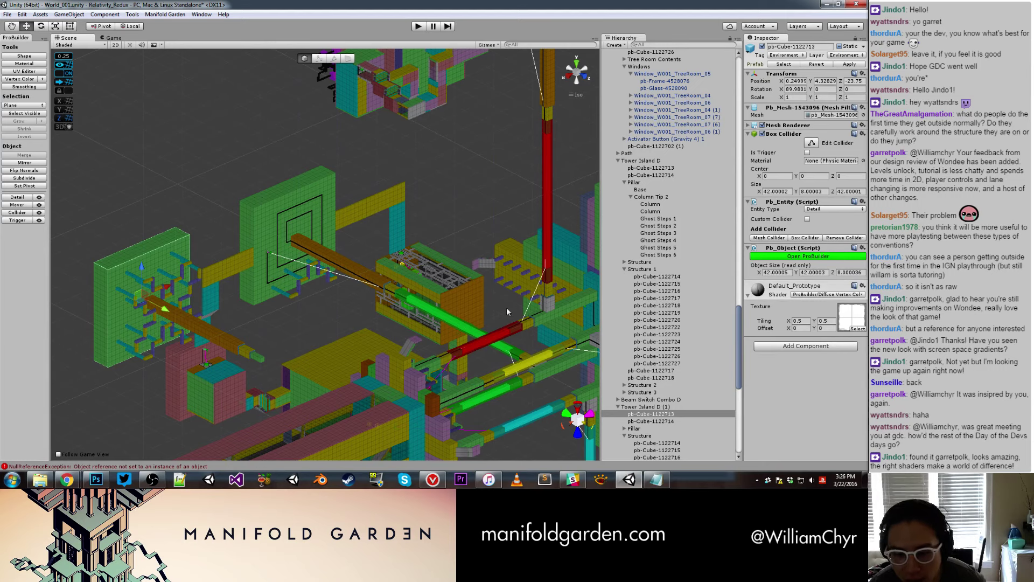
Raise Tower Island D (1) to Y 67.5, set the green wall as a trigger, and switch to Chrome.
left_click(528, 394)
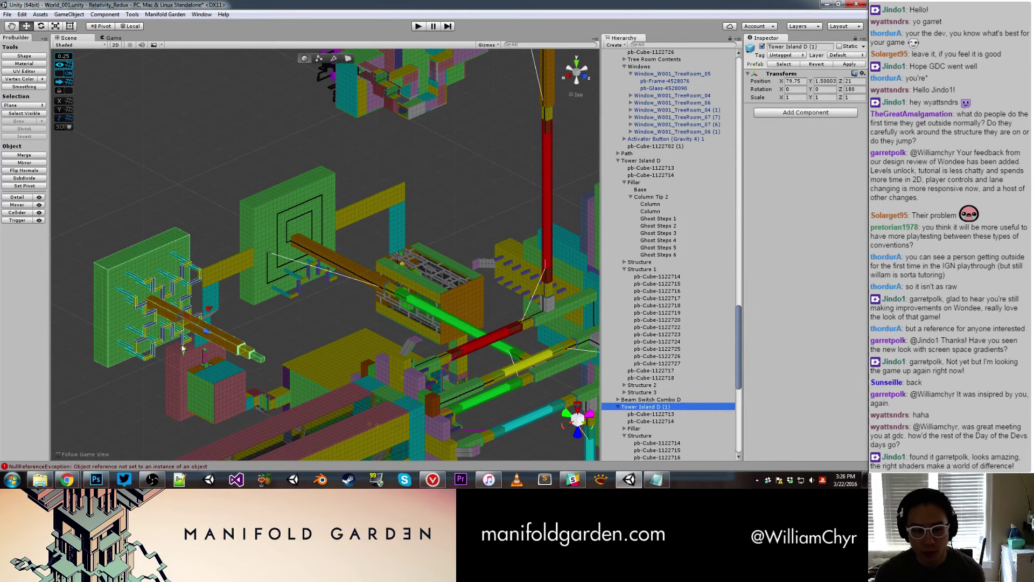
mouse_move(176, 351)
left_mouse_down()
mouse_move(183, 167)
mouse_move(223, 229)
left_mouse_up()
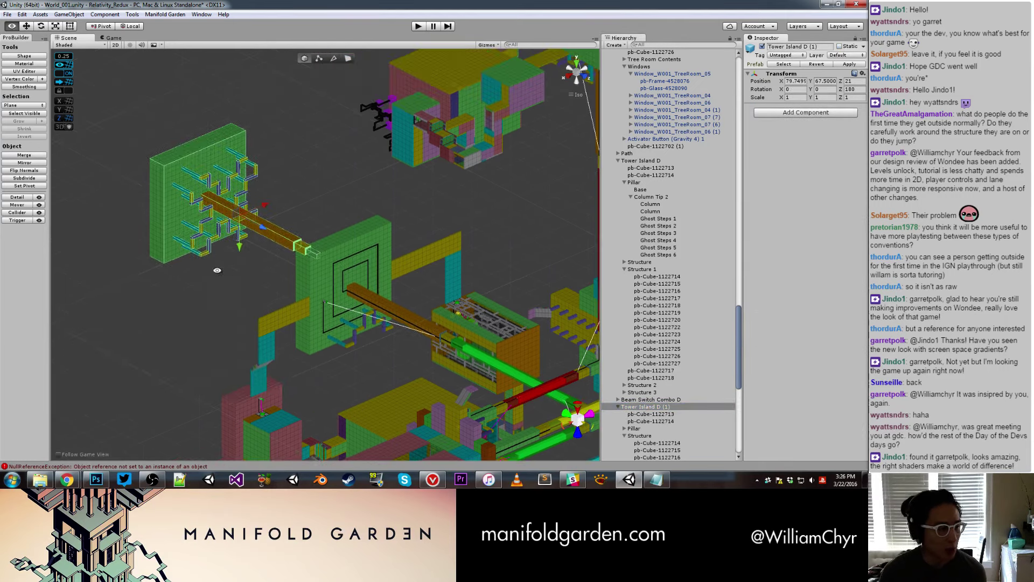
scroll(223, 229, "up", 10)
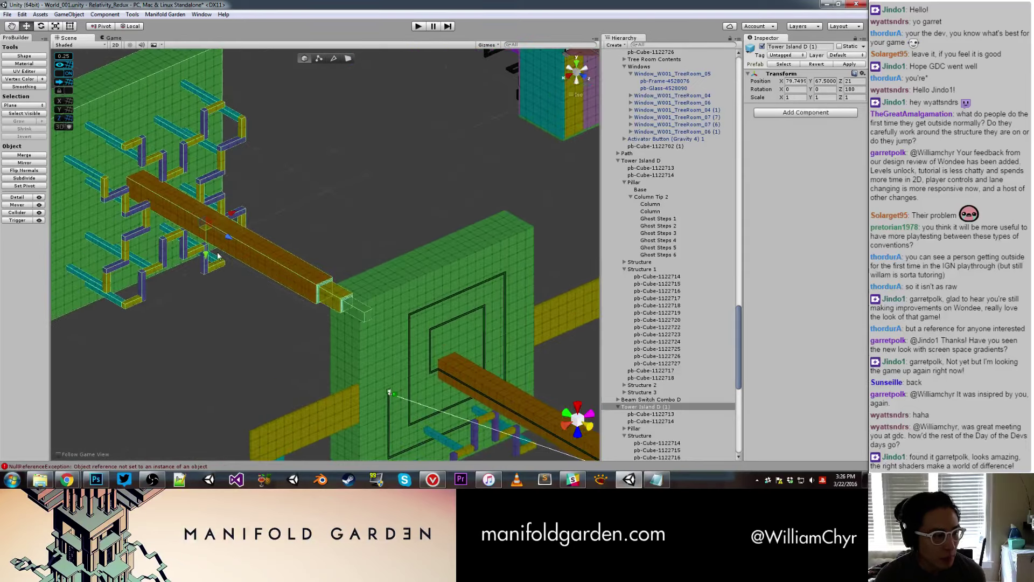
left_click_drag(208, 238, 194, 219, "alt")
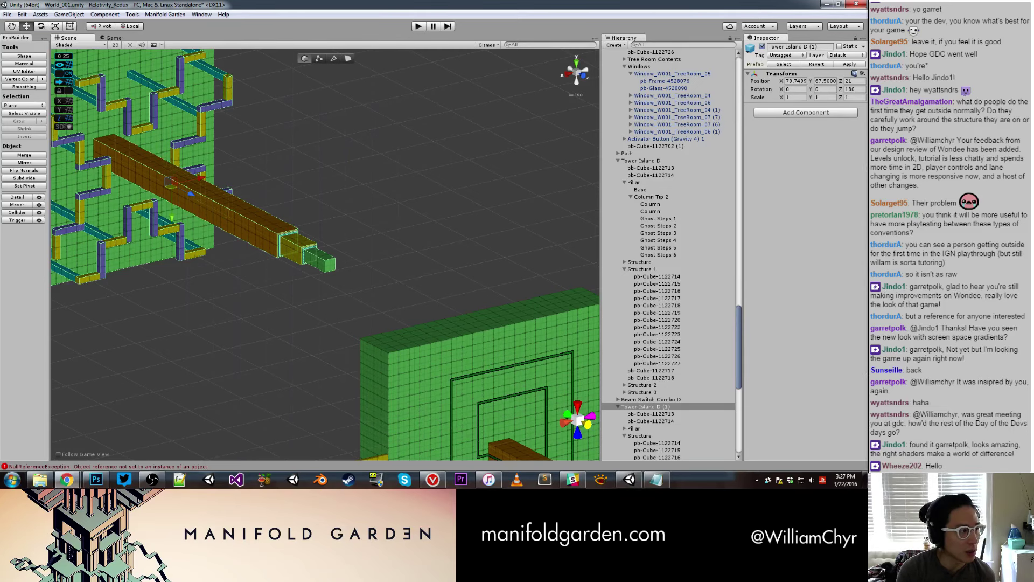
key("t")
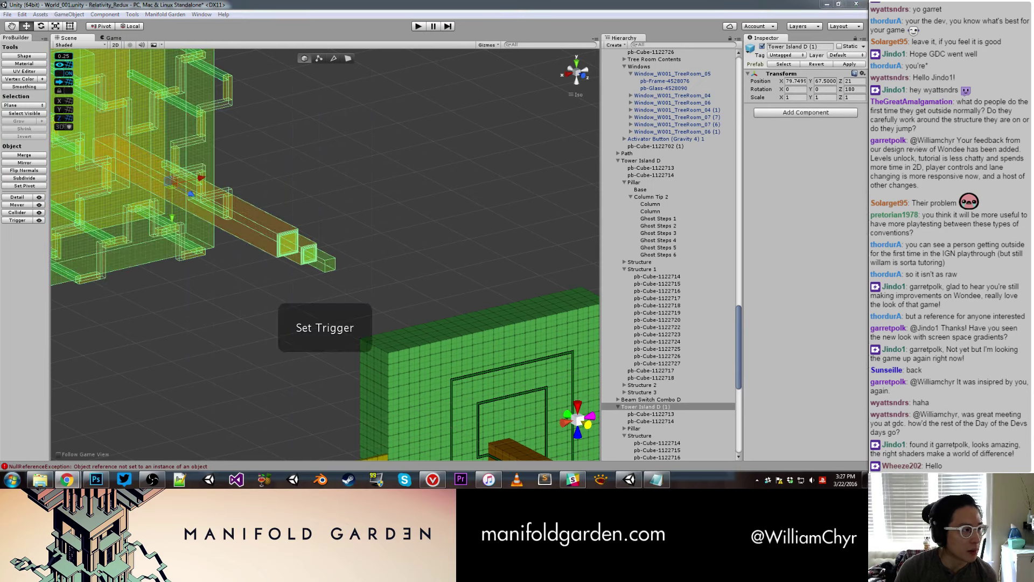
left_click(67, 480)
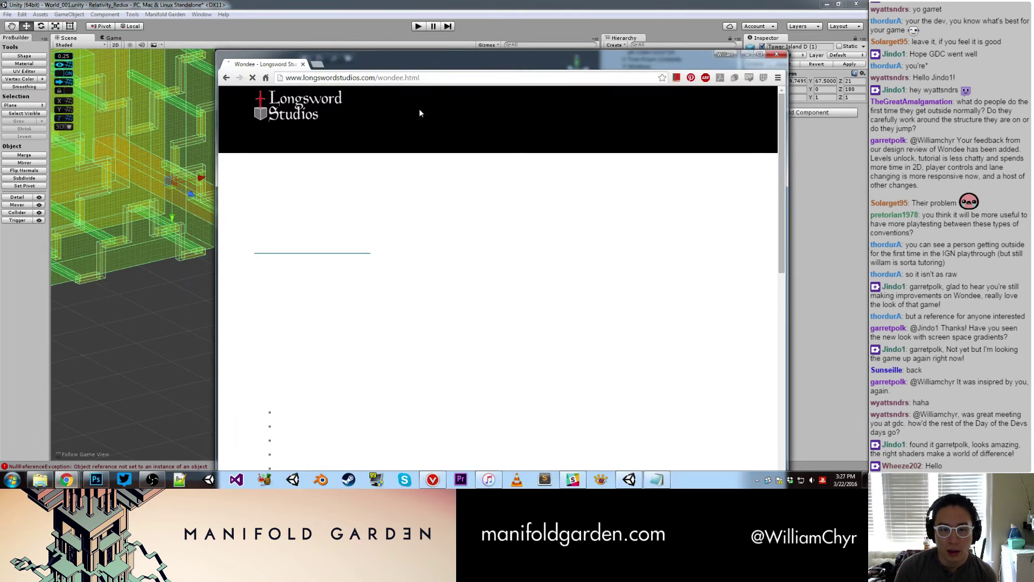
Scroll down the Wondee page, advance the story slideshow, and scroll back up to the Official Trailer.
scroll(426, 119, "down", 2)
scroll(431, 125, "down", 3)
scroll(433, 125, "down", 2)
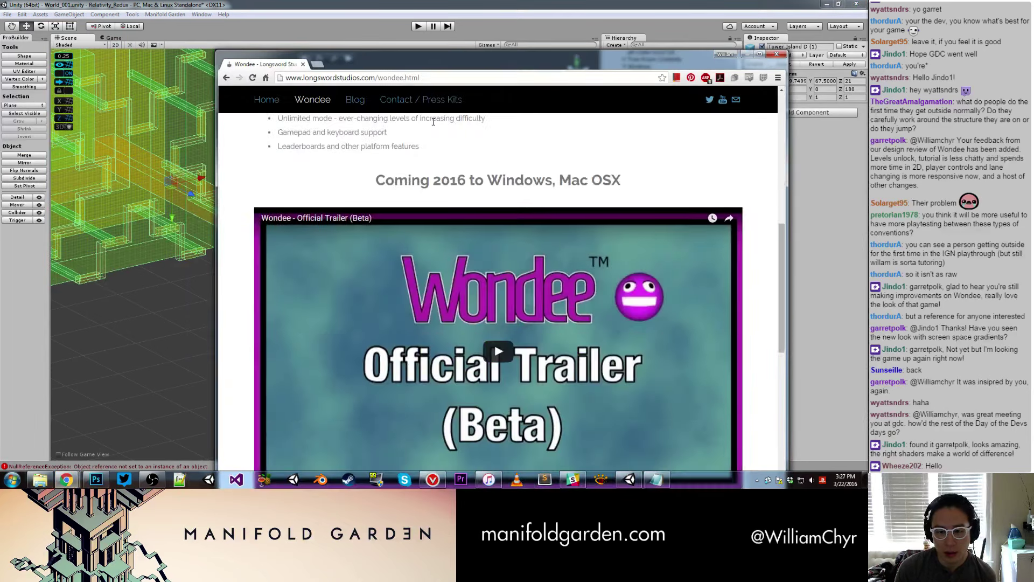
scroll(433, 122, "down", 2)
scroll(442, 151, "down", 5)
scroll(458, 185, "down", 4)
scroll(459, 185, "down", 3)
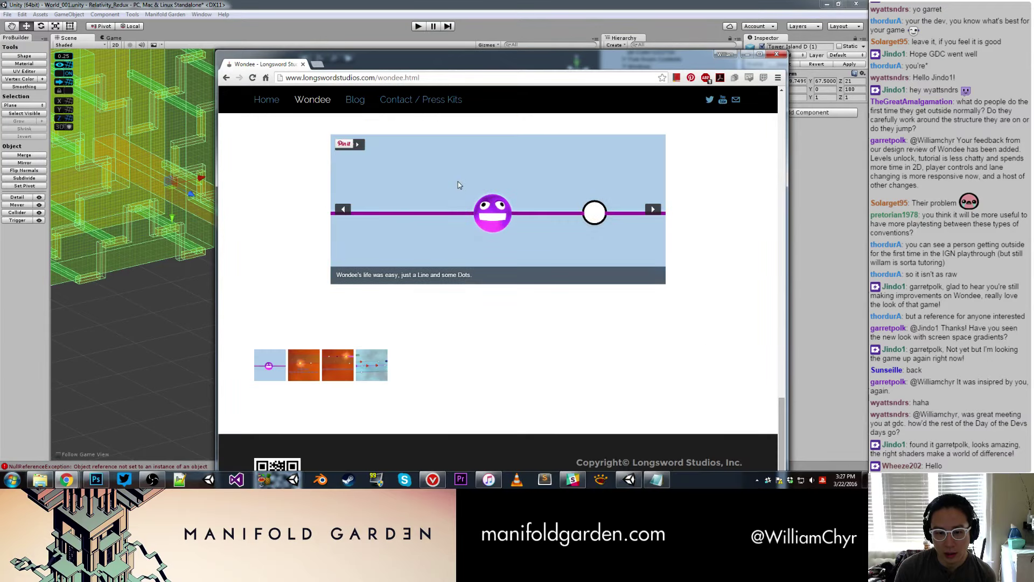
left_click(346, 372)
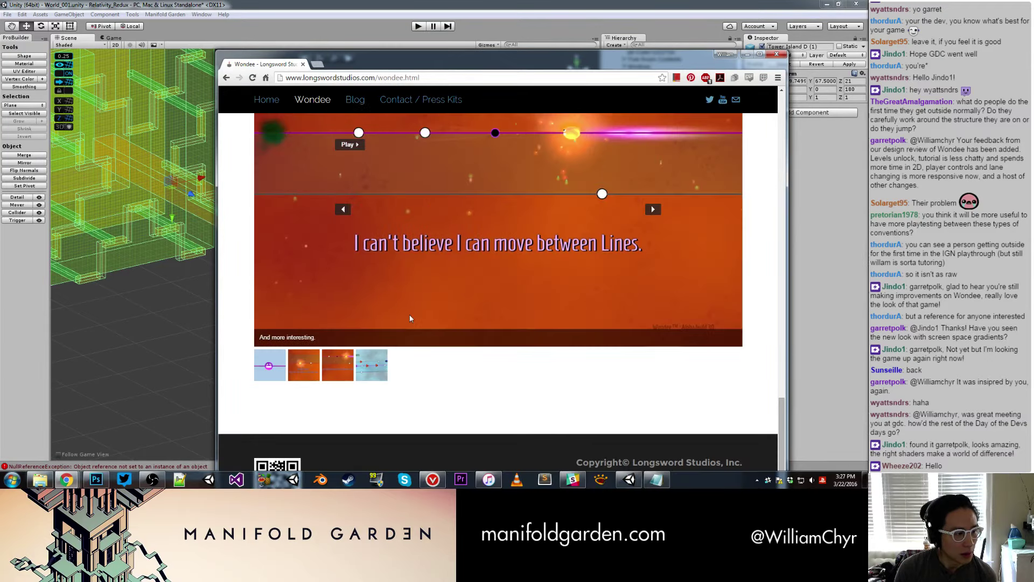
scroll(442, 282, "up", 4)
scroll(446, 232, "up", 5)
scroll(445, 232, "up", 3)
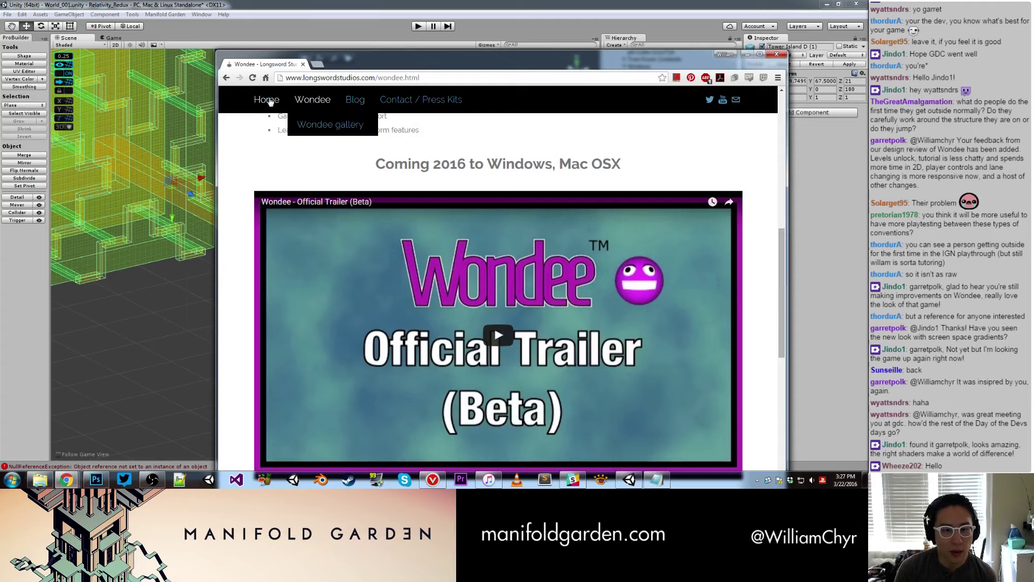
Return to Unity, select then deselect Tower Island D (1), and select the green lattice wall pb-Cube-1122713.
key("alt+Tab")
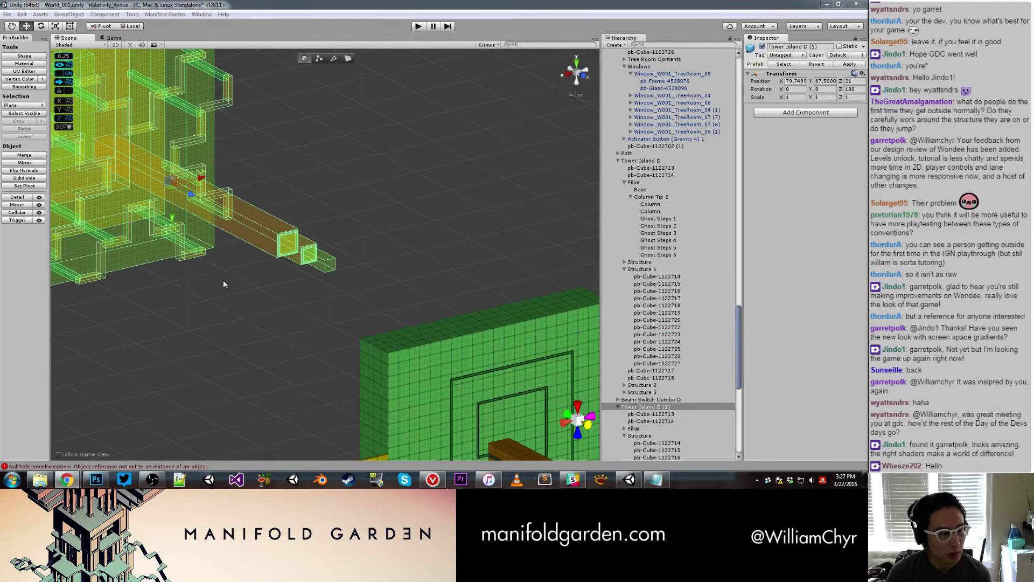
scroll(223, 280, "down", 5)
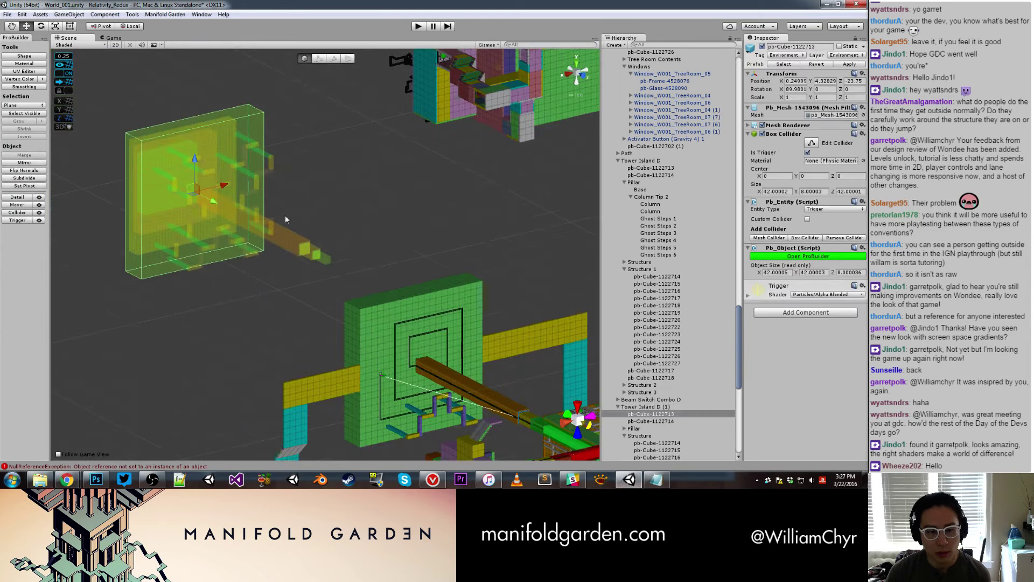
left_click(309, 209)
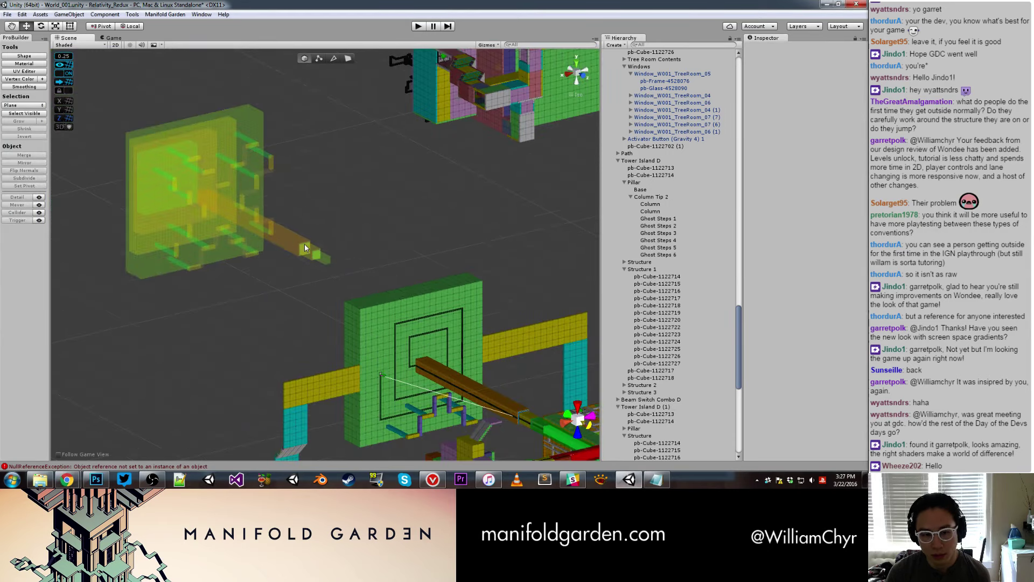
left_click(644, 407)
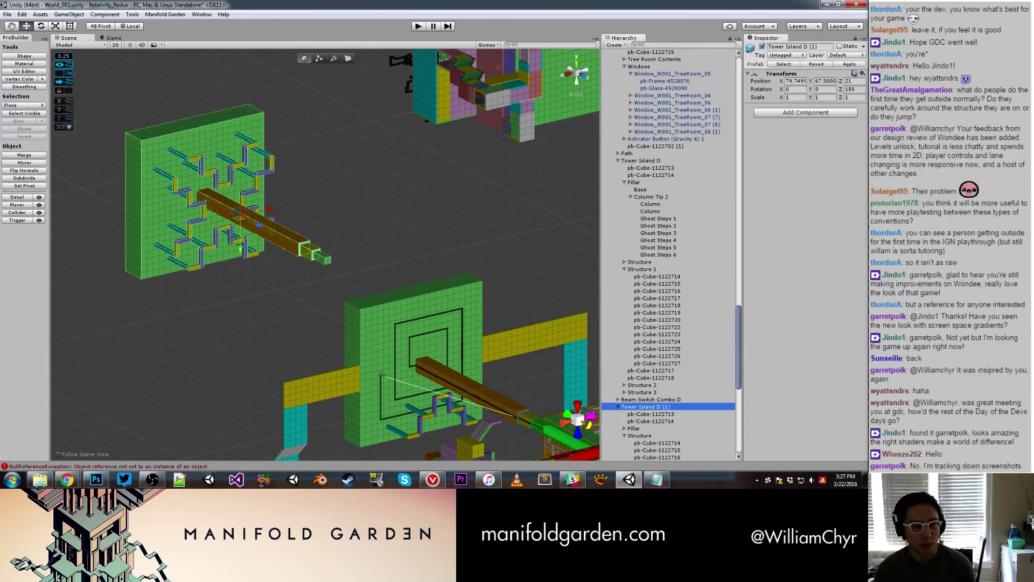
left_click(270, 208)
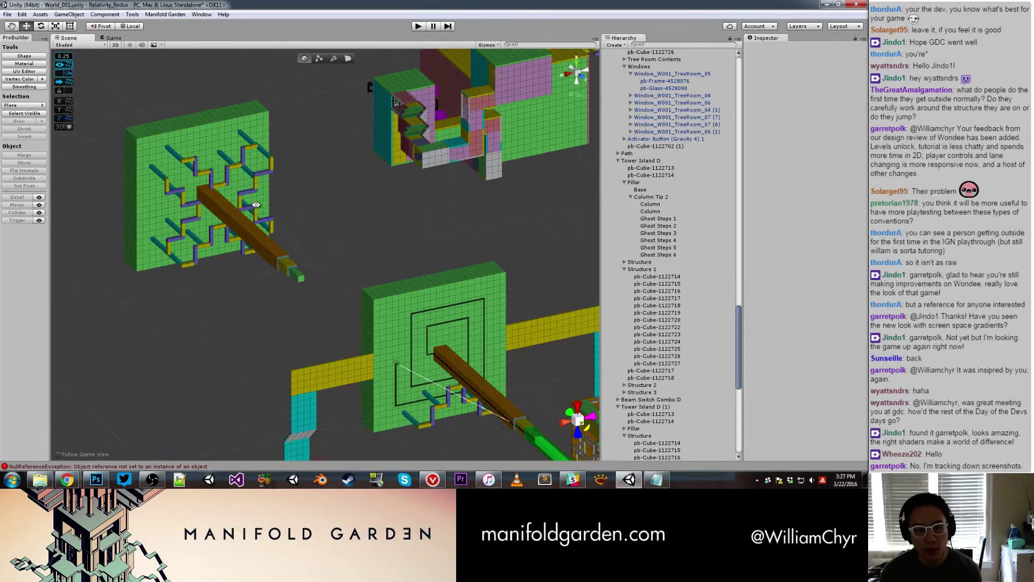
middle_click_drag(270, 208, 294, 252)
left_click(300, 257)
scroll(303, 261, "up", 2)
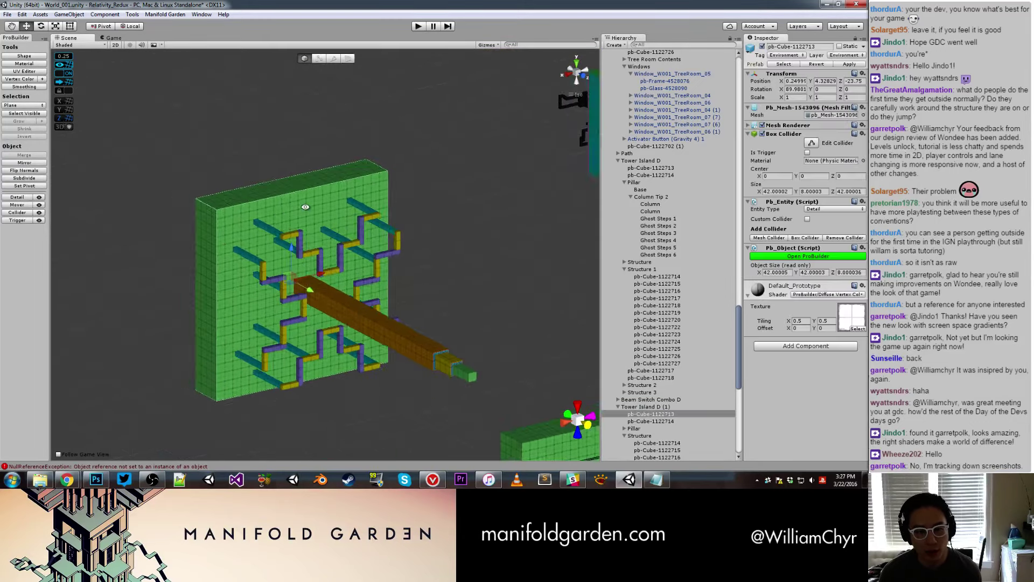
Duplicate the green wall, raise the copy above the original, and colour its front face Aqua.
key("ctrl+d")
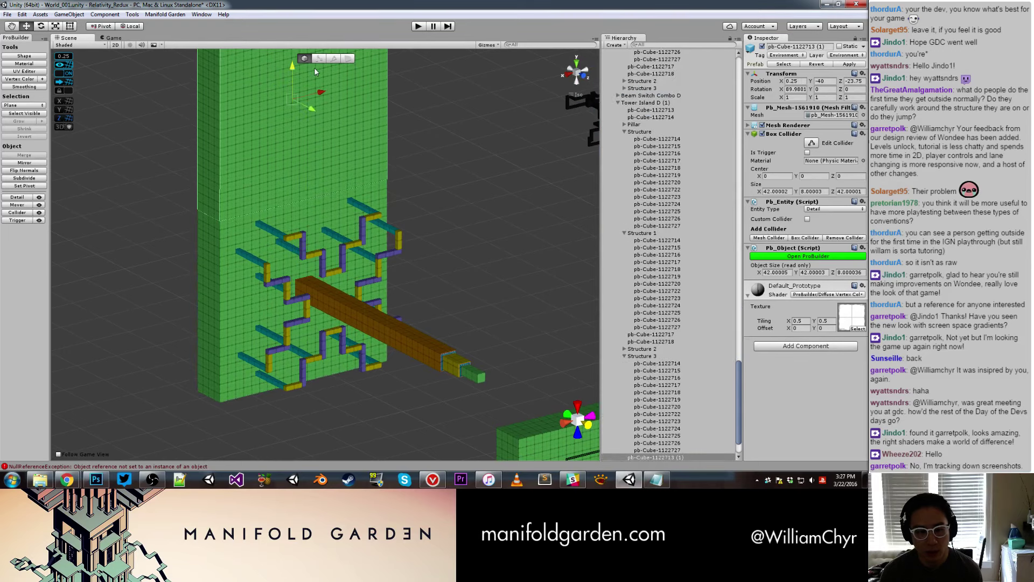
left_click_drag(291, 249, 295, 89)
middle_click_drag(295, 89, 333, 244)
scroll(332, 243, "up", 2)
key("g")
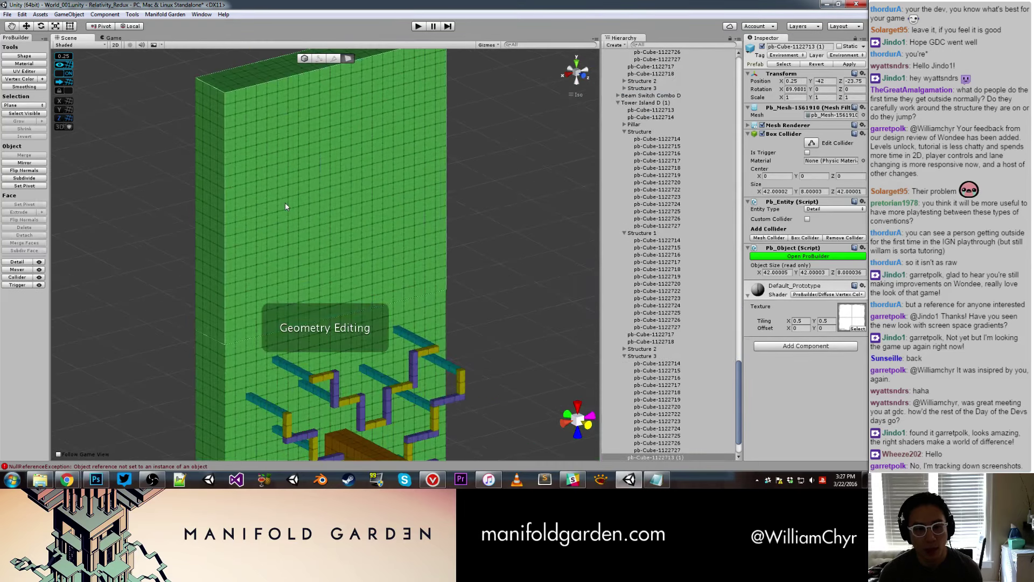
left_click(286, 203)
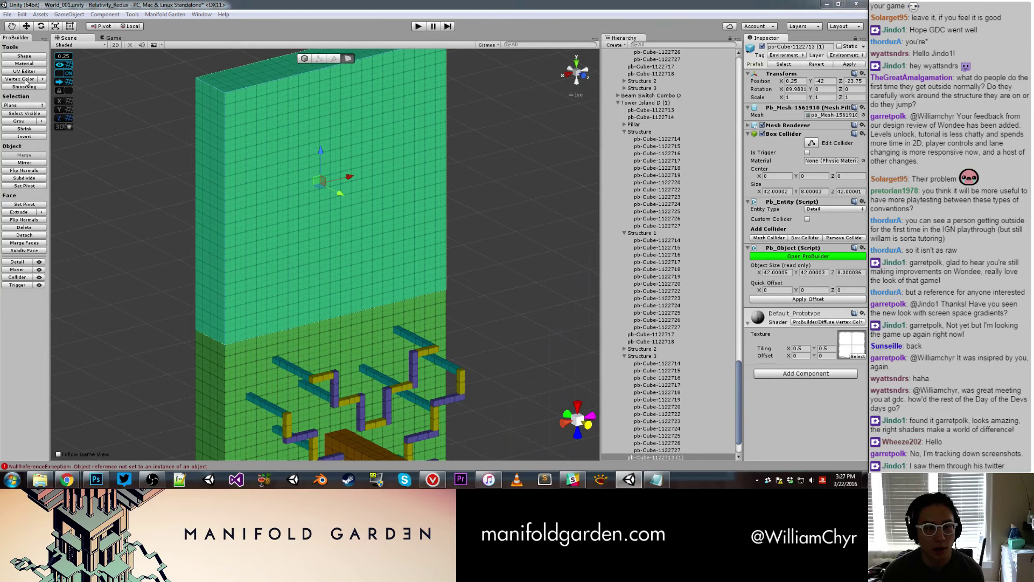
key("alt+shift+4")
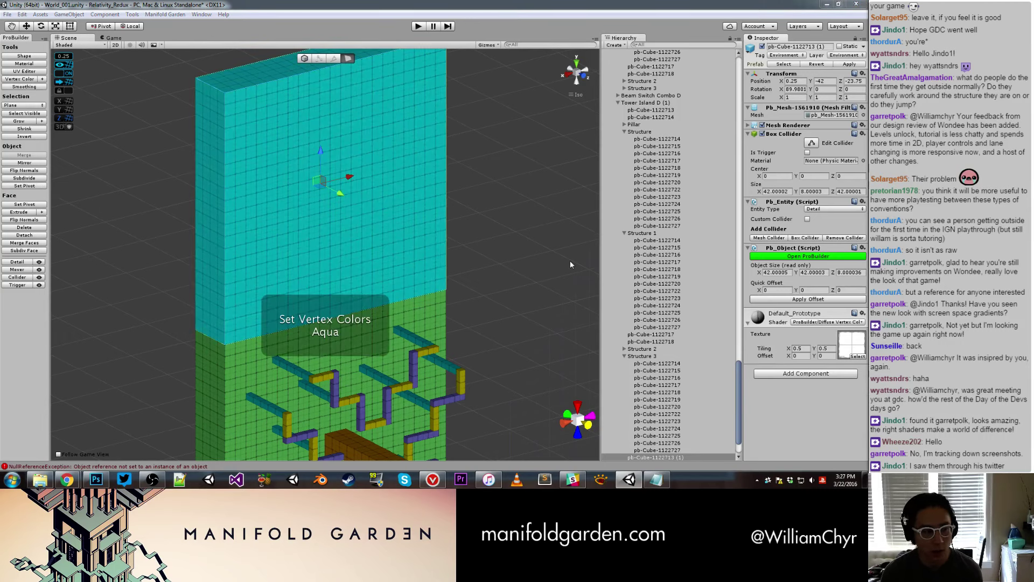
left_click(472, 247)
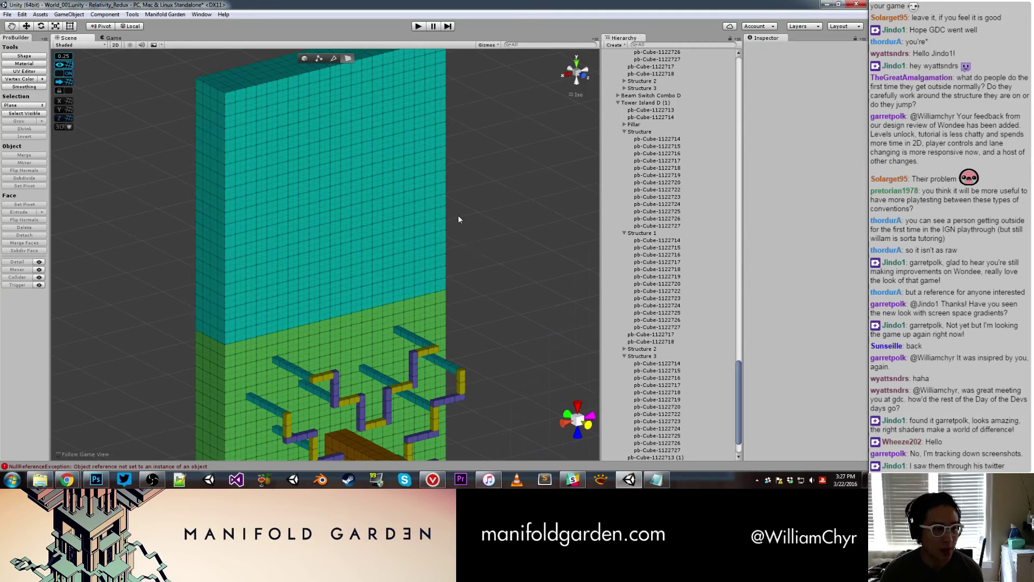
Shorten the copy by moving its top face down to height 10, then 5, then up to 6.
left_click_drag(458, 215, 353, 114, "alt")
key("Escape")
left_click(345, 110)
key("g")
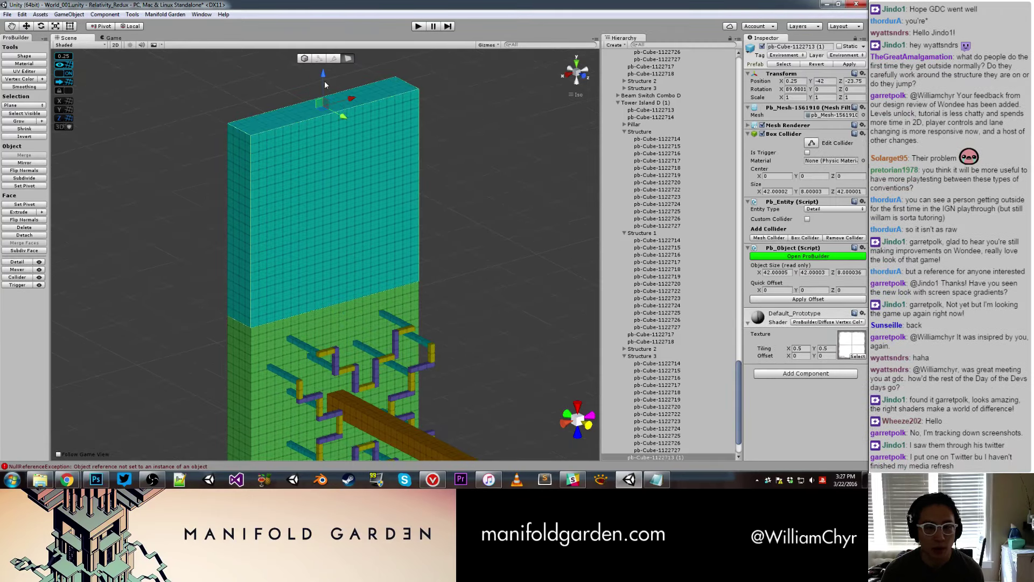
left_click_drag(324, 81, 339, 214)
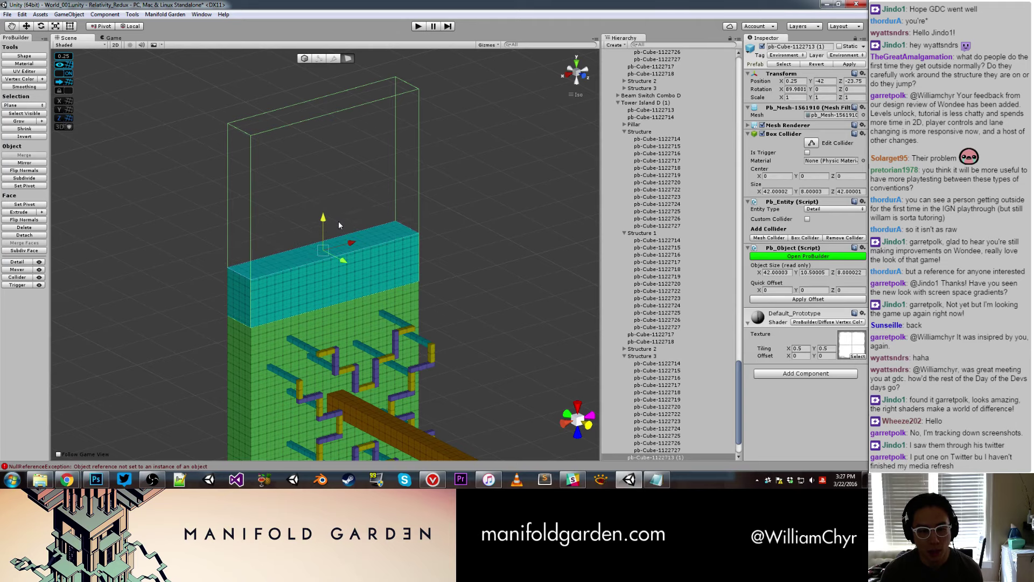
left_click_drag(339, 215, 338, 224)
scroll(353, 267, "up", 3)
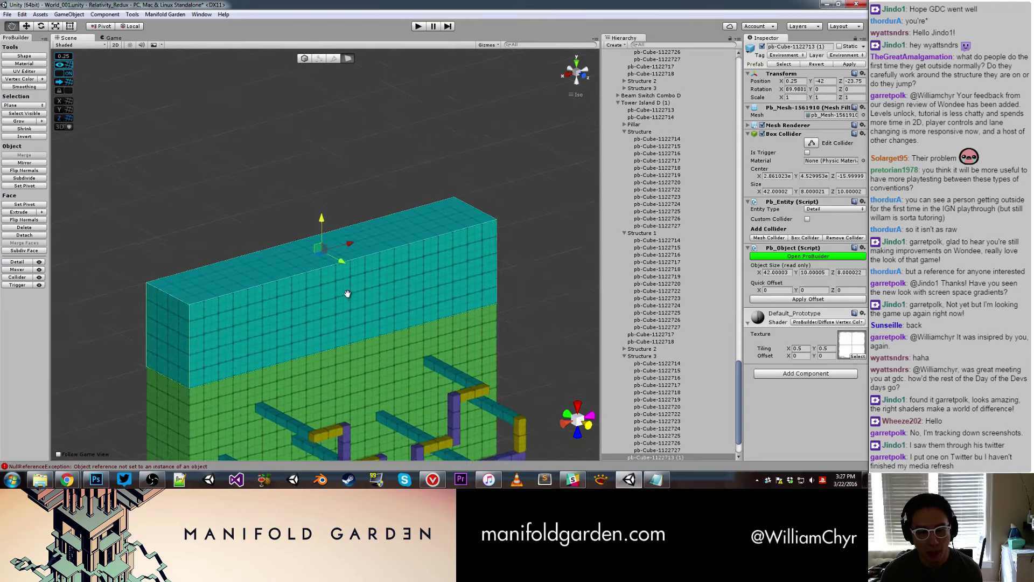
mouse_move(429, 162)
left_mouse_down()
mouse_move(431, 211)
mouse_move(419, 226)
left_mouse_up()
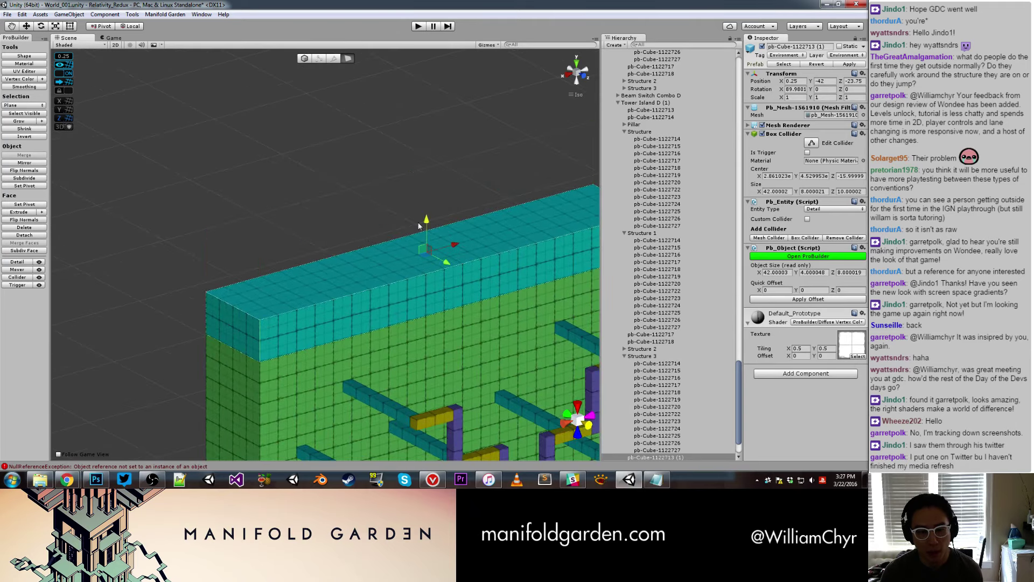
left_click_drag(270, 338, 335, 304, "alt")
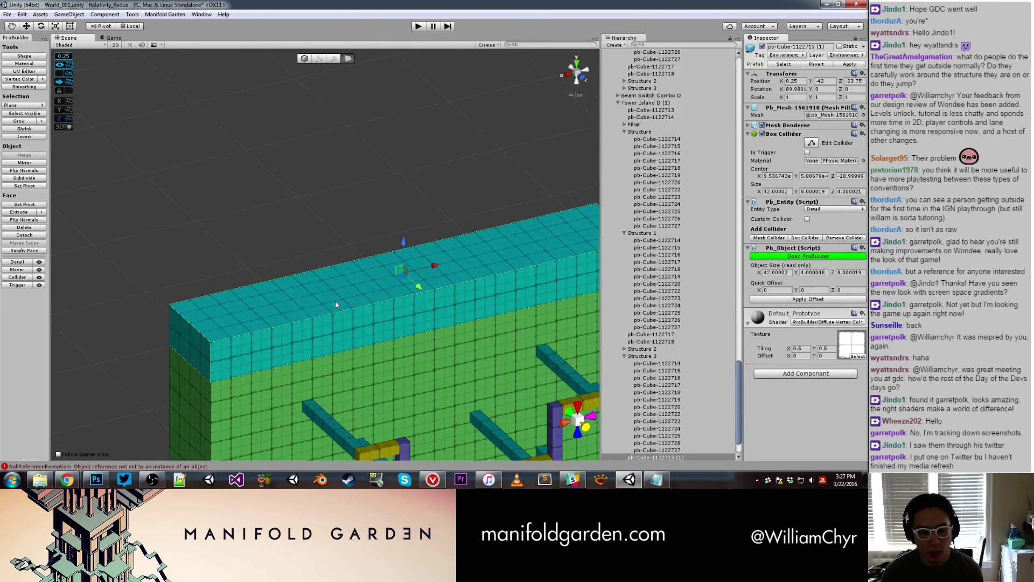
left_click_drag(404, 243, 402, 202)
Narrow the block by pulling its left end face inward, then recentre its pivot.
left_click(207, 306)
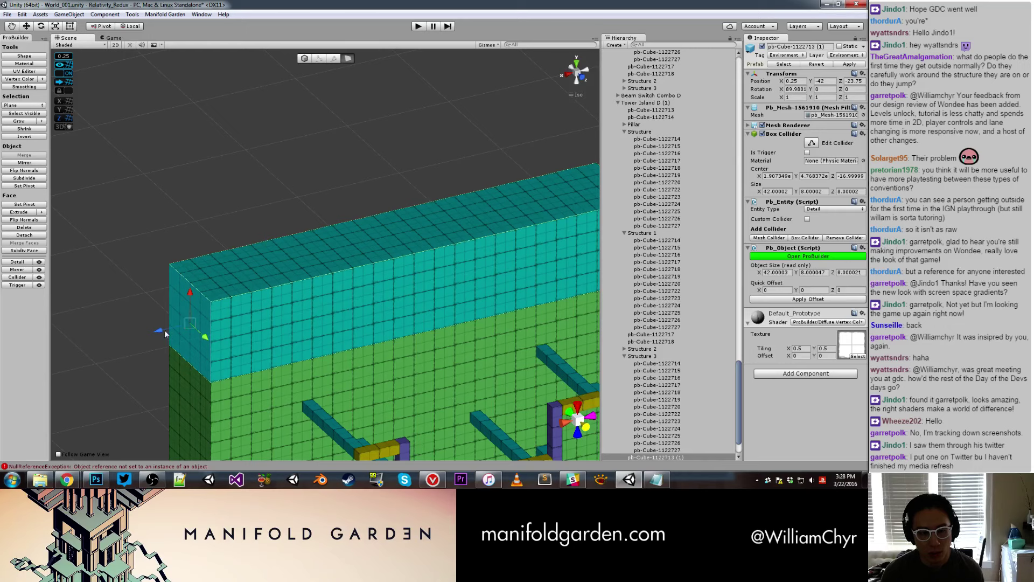
mouse_move(166, 334)
left_mouse_down()
mouse_move(398, 286)
mouse_move(453, 290)
mouse_move(337, 288)
left_mouse_up()
key("Escape")
key("ctrl+j")
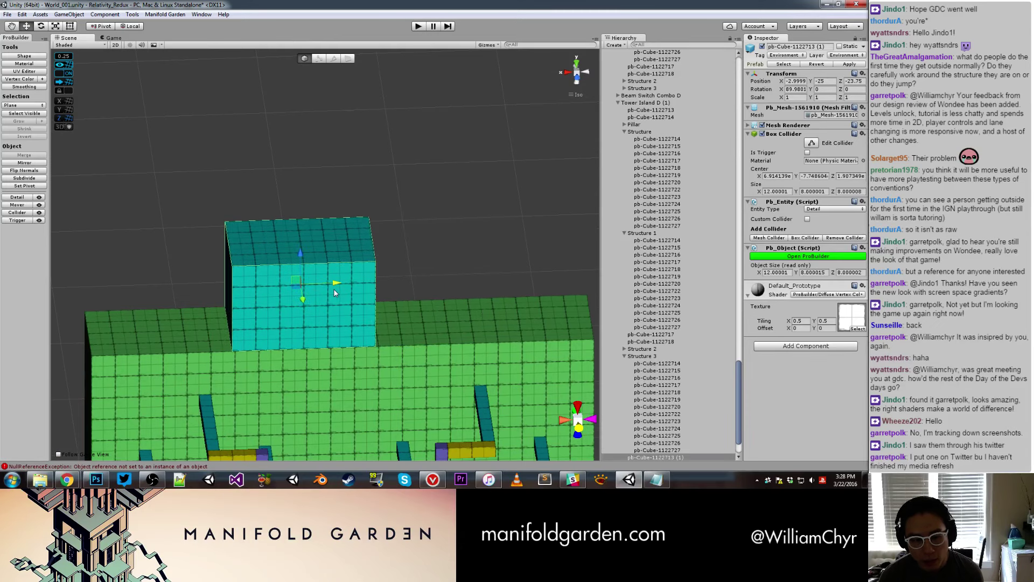
Extrude the cyan block's right face to widen it and recentre the pivot.
mouse_move(441, 282)
left_mouse_down("alt")
mouse_move(308, 296)
mouse_move(423, 305)
mouse_move(406, 302)
mouse_move(436, 233)
mouse_move(319, 286)
mouse_move(218, 281)
left_mouse_up("alt")
key("g")
left_click(311, 295)
key("g")
key("ctrl+j")
key("g")
left_click(325, 282)
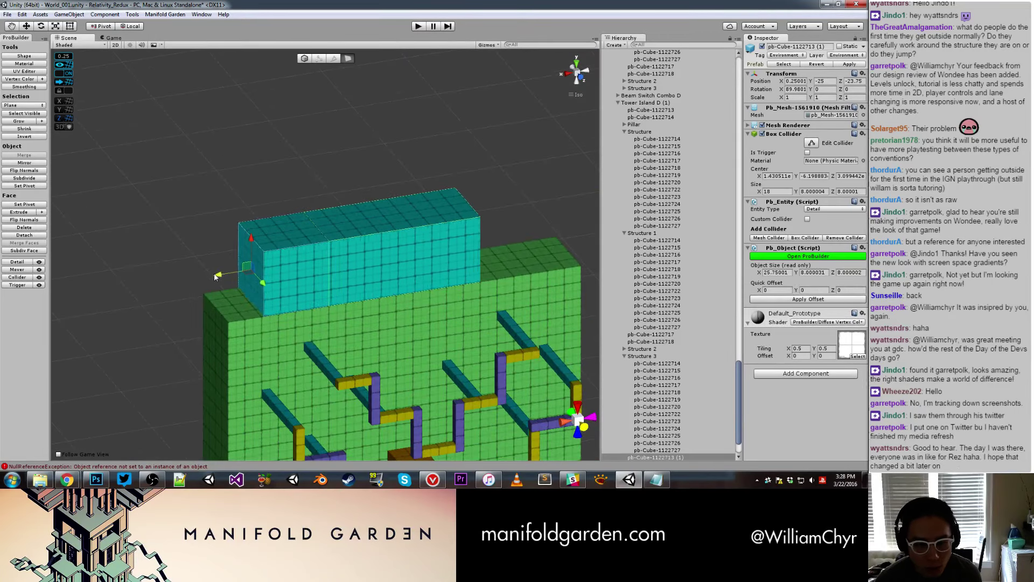
Undo the widening back to width 18 and extend the cyan box's left end outward.
left_click(356, 201)
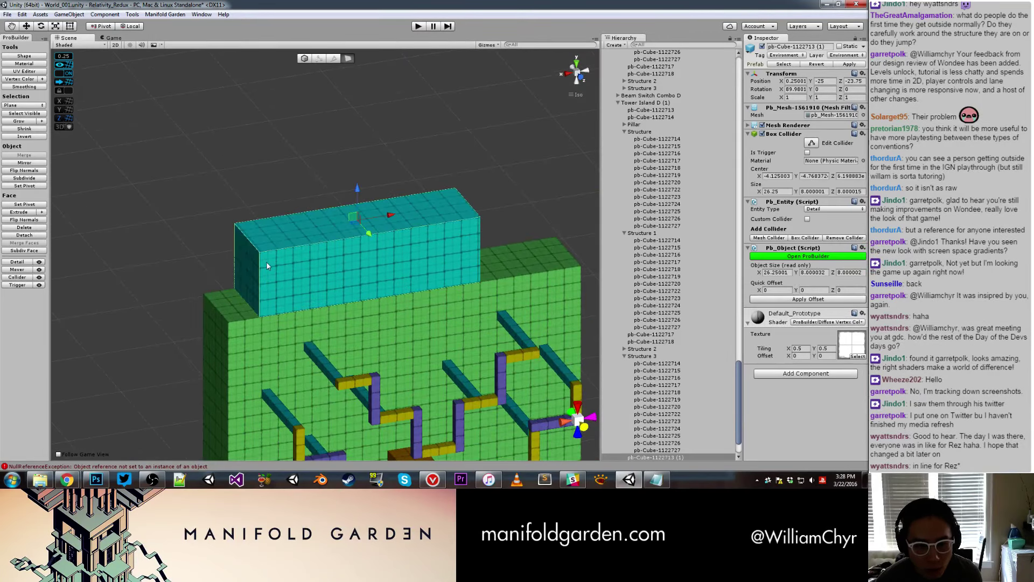
key("ctrl+z")
key("ctrl+z")
key("g")
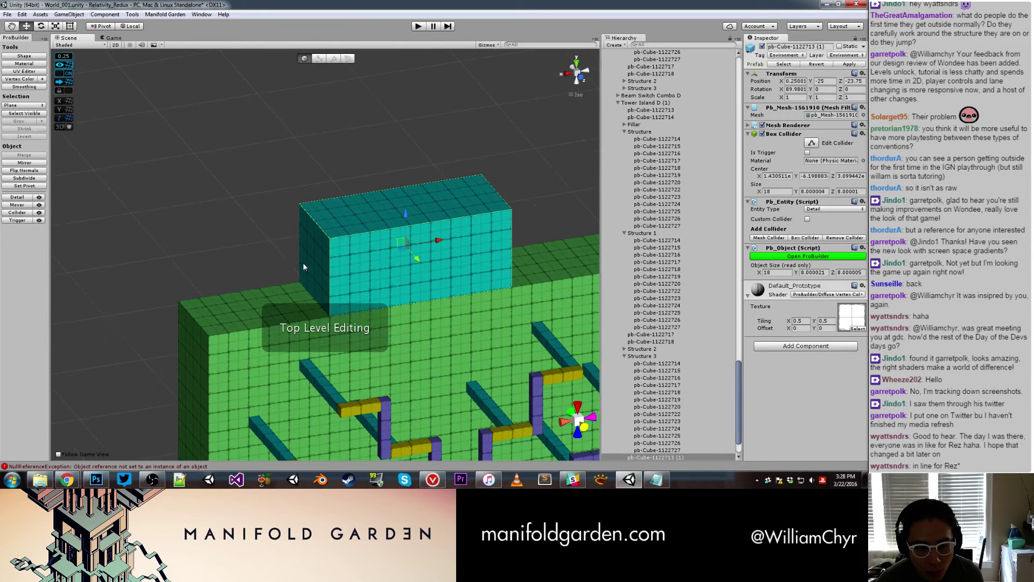
key("g")
scroll(311, 264, "up", 1)
left_click_drag(283, 264, 195, 279, "shift")
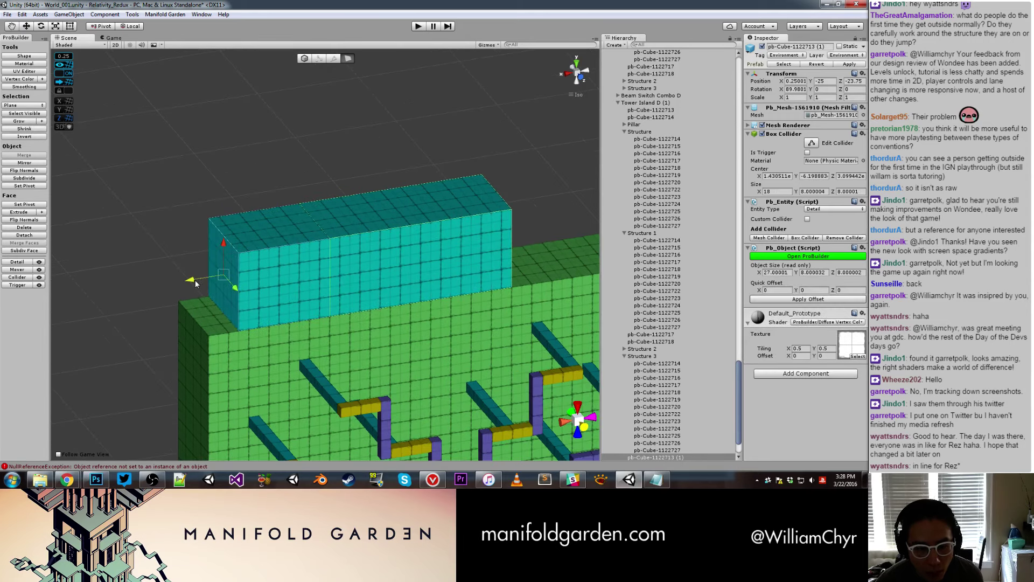
Halve the cyan box's height, extend its right end further, and recentre its pivot.
left_click(308, 234)
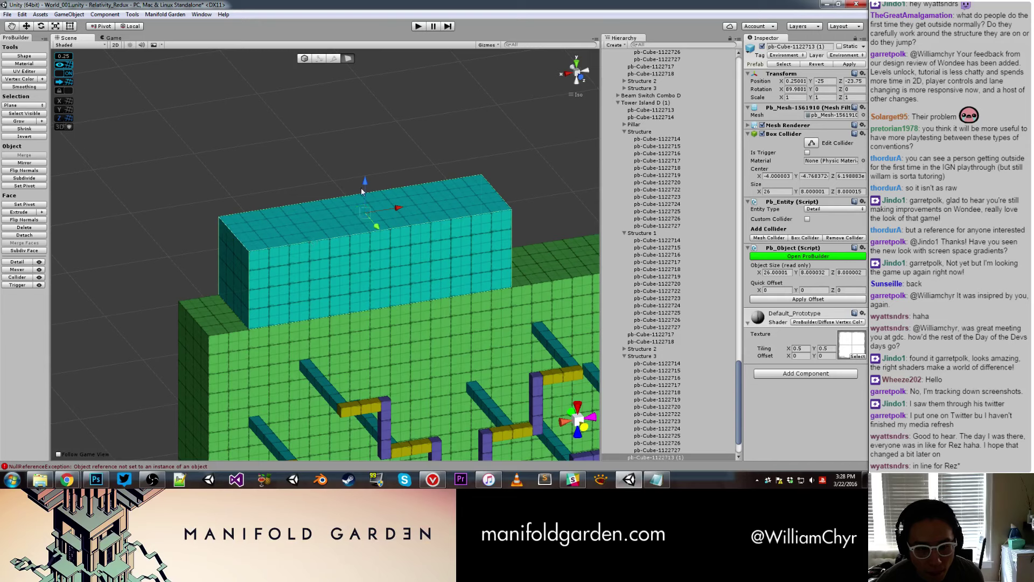
left_click_drag(362, 188, 368, 215)
left_click_drag(471, 209, 402, 217, "alt")
middle_click_drag(403, 220, 367, 205)
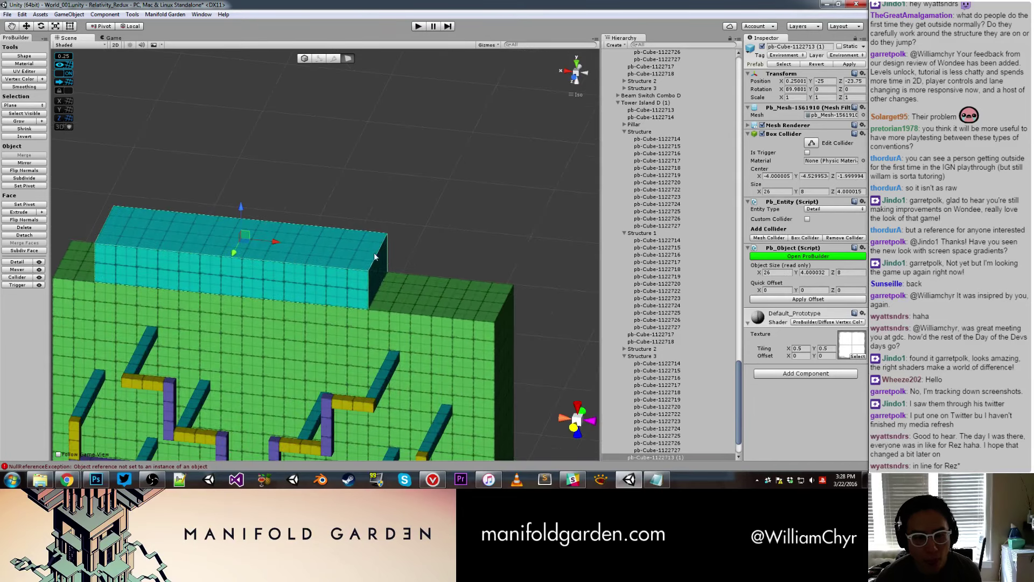
left_click(376, 286)
left_click_drag(421, 275, 484, 292, "shift")
key("g")
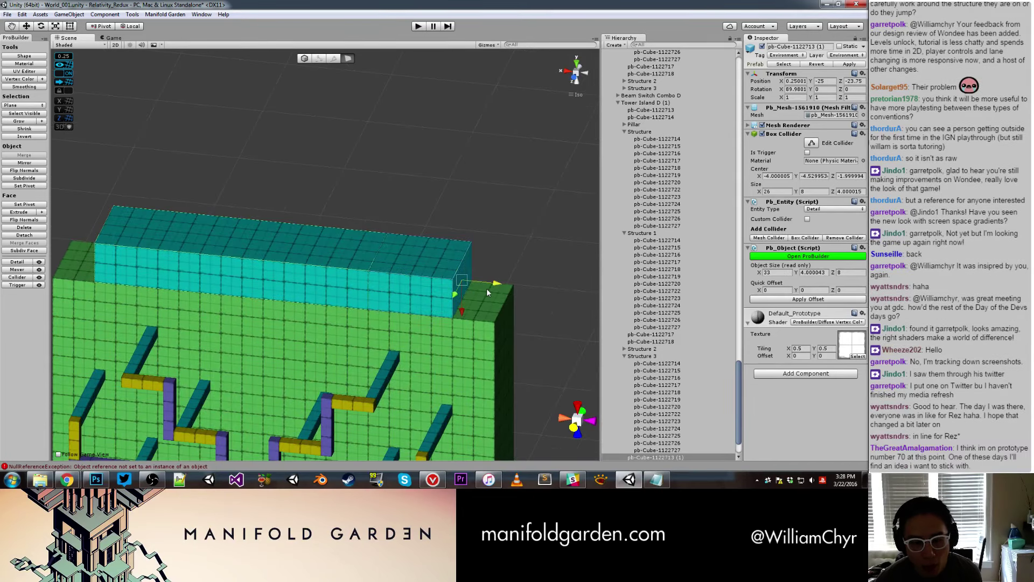
key("ctrl+j")
scroll(409, 268, "down", 2)
Duplicate the cyan ledge block and raise the copy on top of it.
left_click_drag(408, 267, 344, 297, "alt")
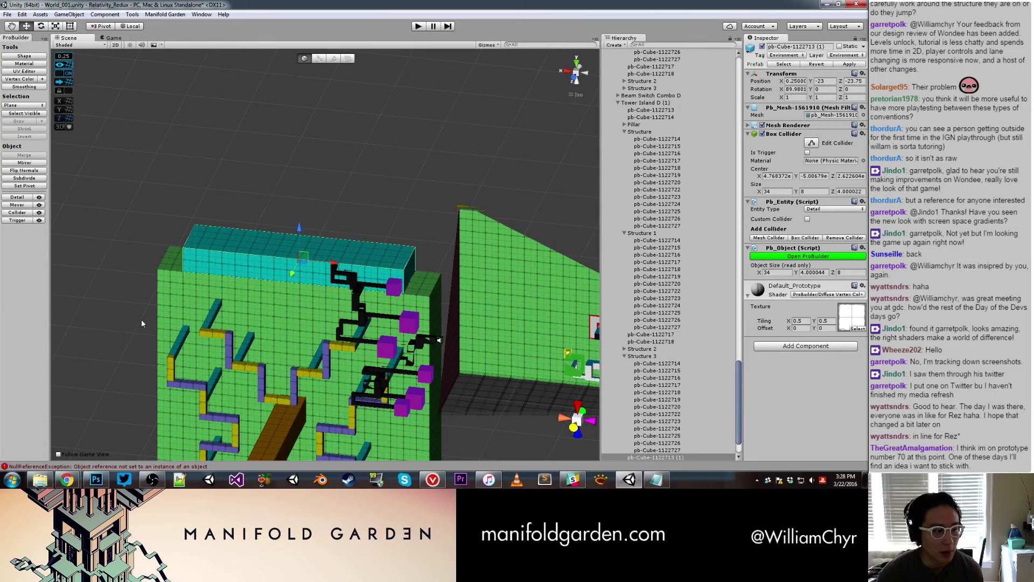
mouse_move(143, 324)
left_mouse_down("alt")
mouse_move(241, 301)
mouse_move(231, 291)
left_mouse_up("alt")
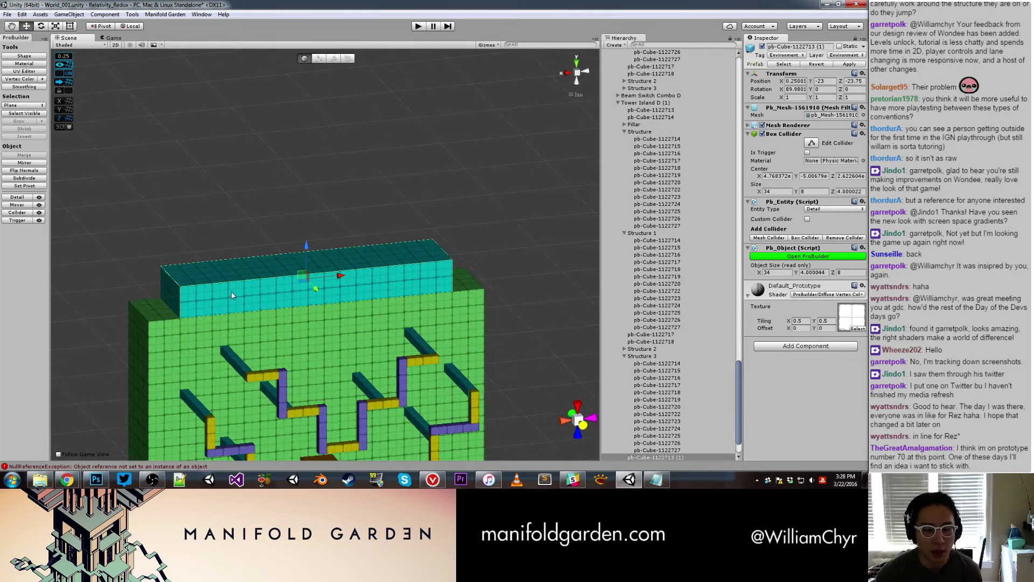
left_click(234, 290)
key("ctrl+j")
left_click(234, 290)
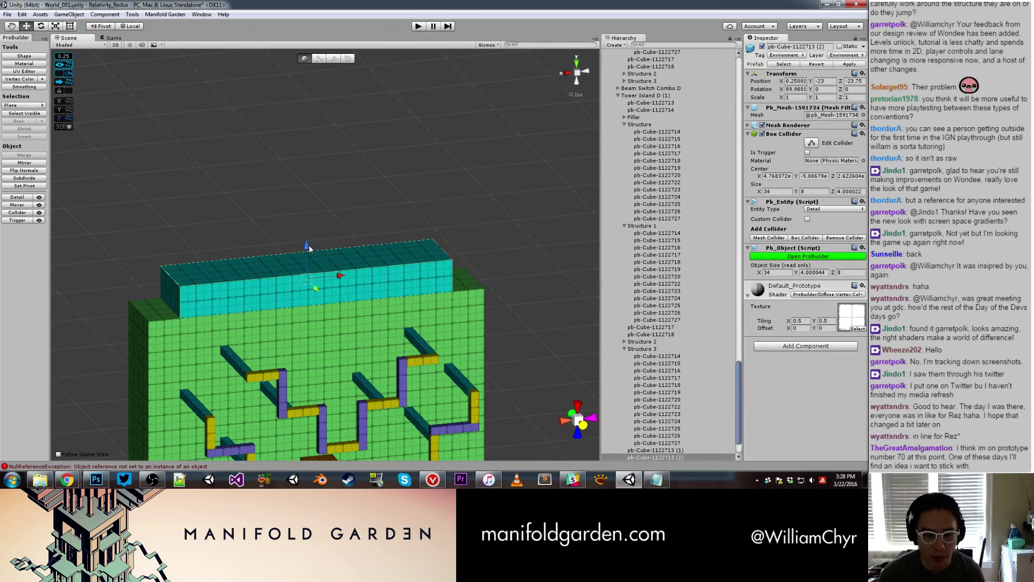
left_click_drag(308, 247, 315, 219)
Trim the upper block's ends to about 26 long and colour it Fulvous orange-brown.
key("g")
left_click(189, 241)
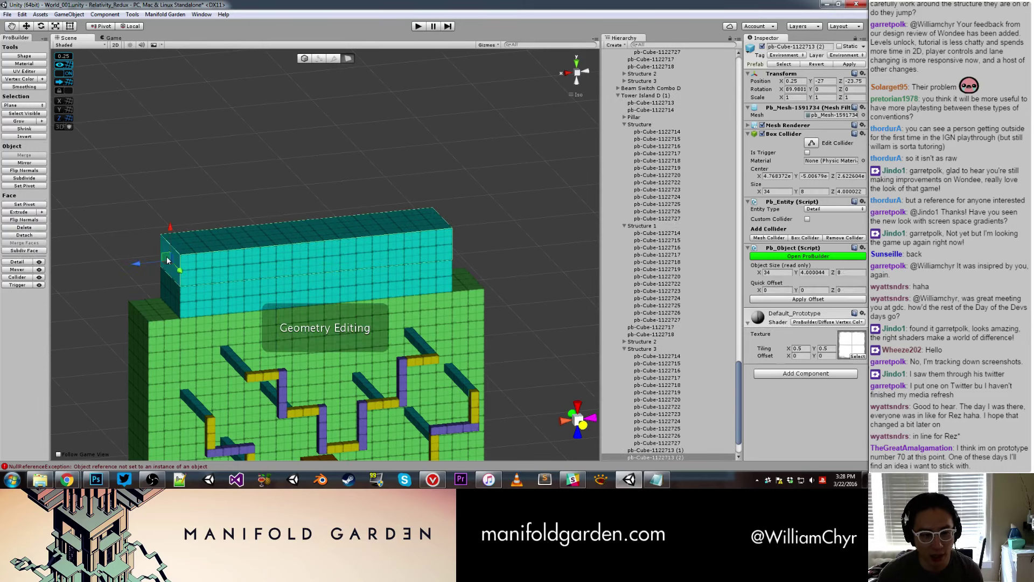
left_click_drag(177, 262, 167, 263)
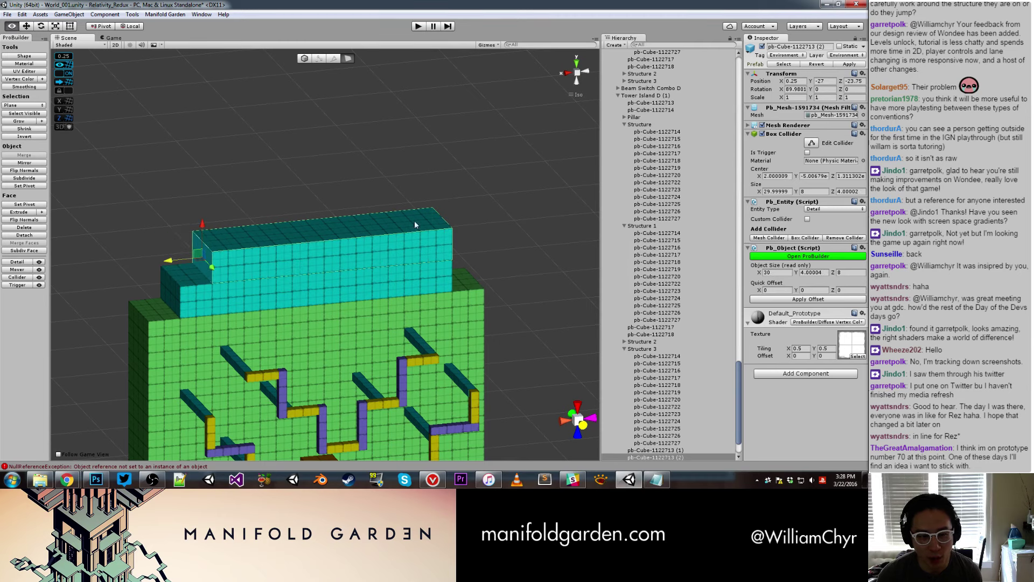
left_click_drag(415, 221, 322, 223, "alt")
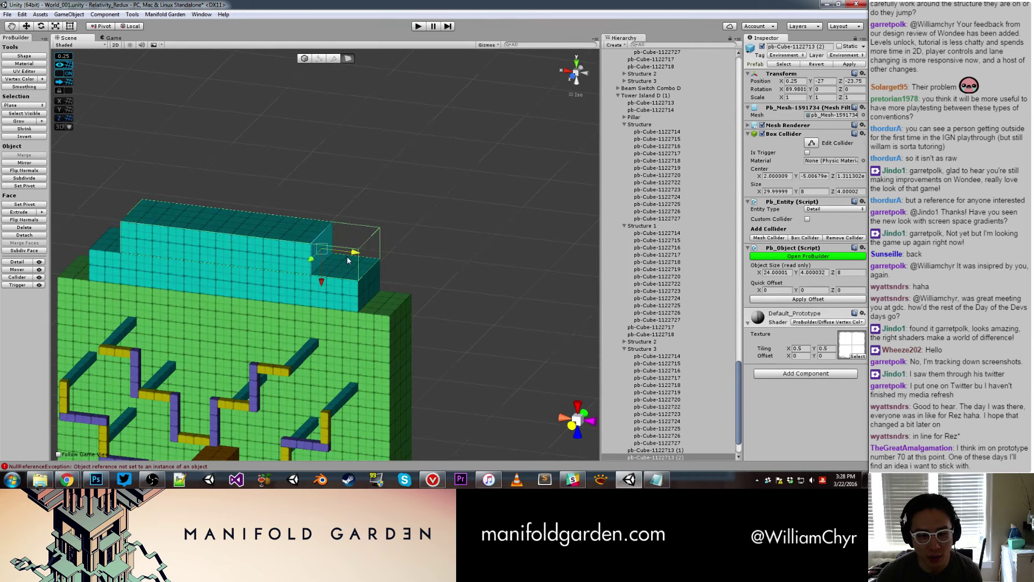
left_click_drag(347, 256, 331, 256)
left_click(236, 247)
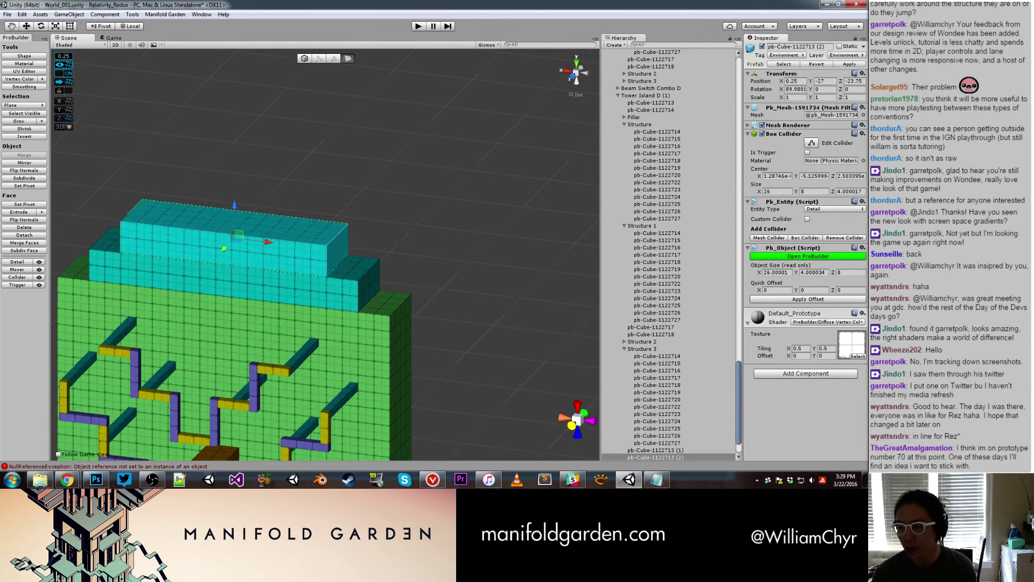
key("alt+shift+3")
Shorten the cyan ledge block from its end by dragging its end face in ProBuilder face mode.
key("Escape")
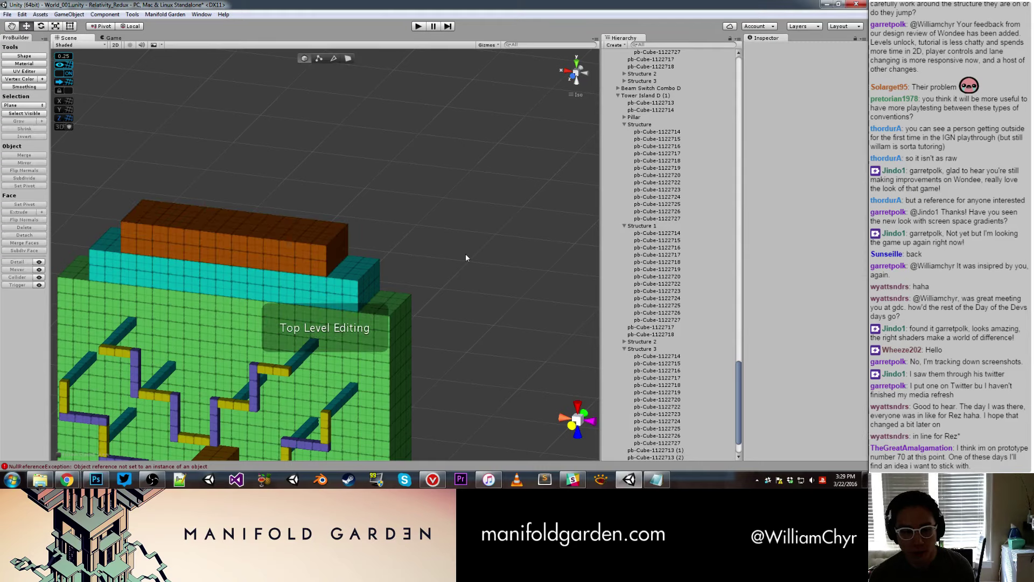
mouse_move(466, 253)
left_mouse_down("alt")
mouse_move(463, 222)
mouse_move(345, 240)
left_mouse_up("alt")
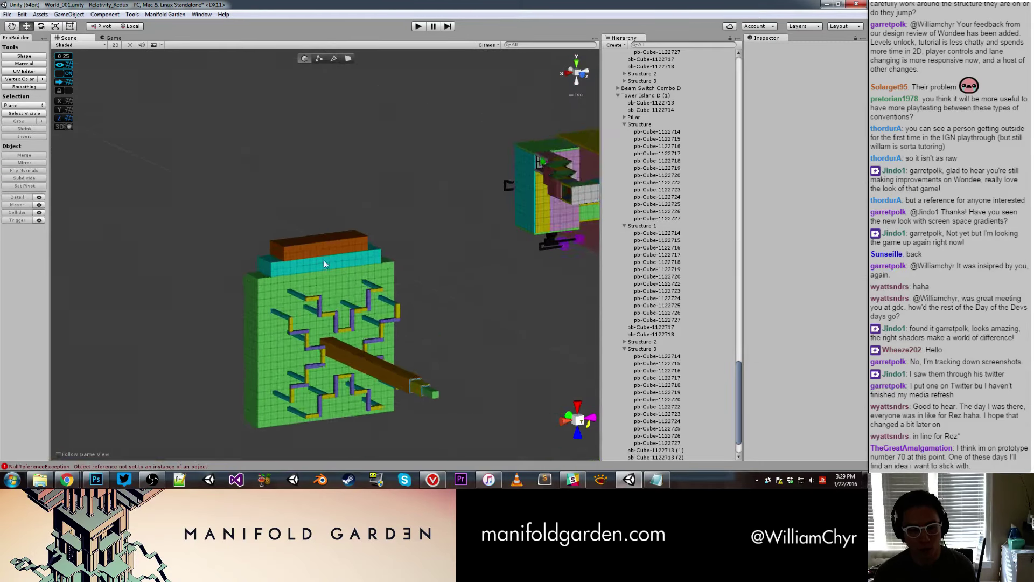
left_click(336, 242)
key("f")
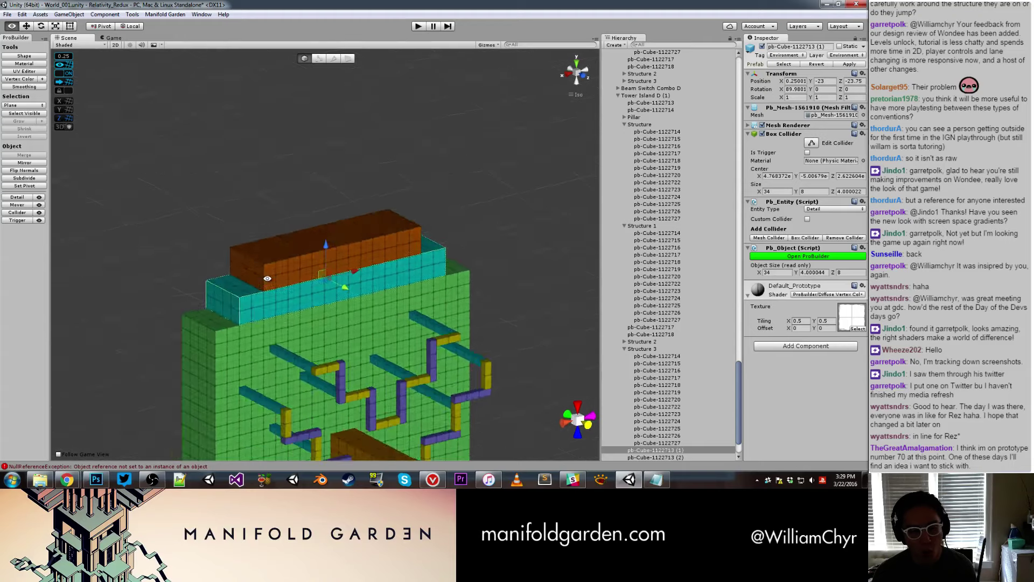
scroll(258, 281, "up", 5)
key("g")
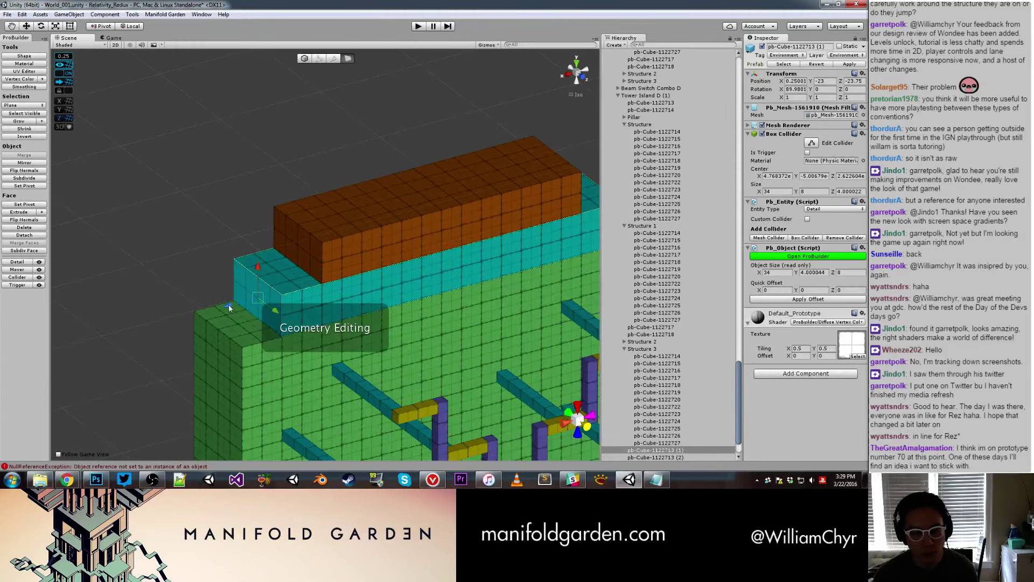
left_click_drag(229, 305, 270, 295)
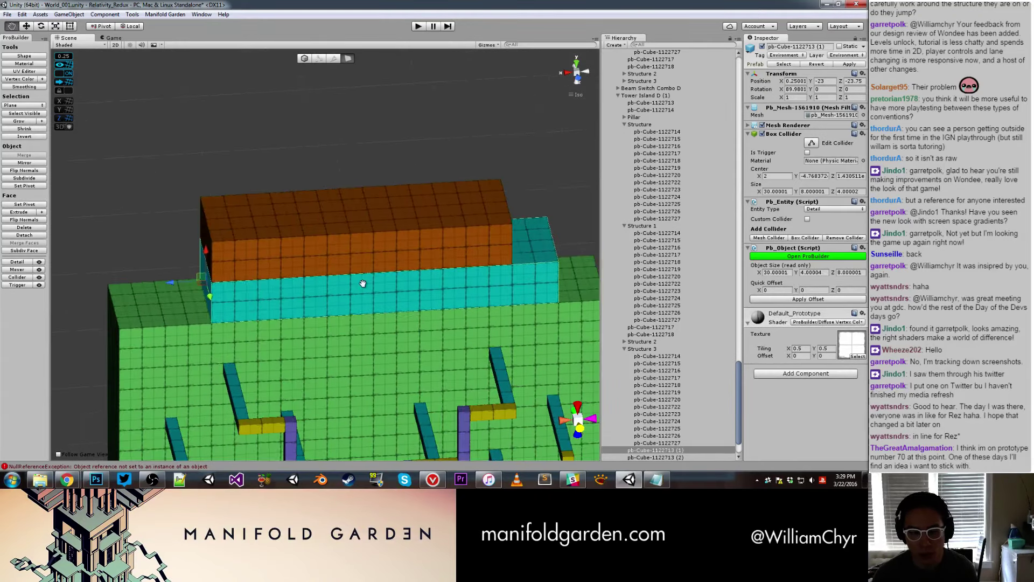
left_click_drag(404, 280, 377, 279, "alt")
left_click(377, 280)
left_click(383, 278)
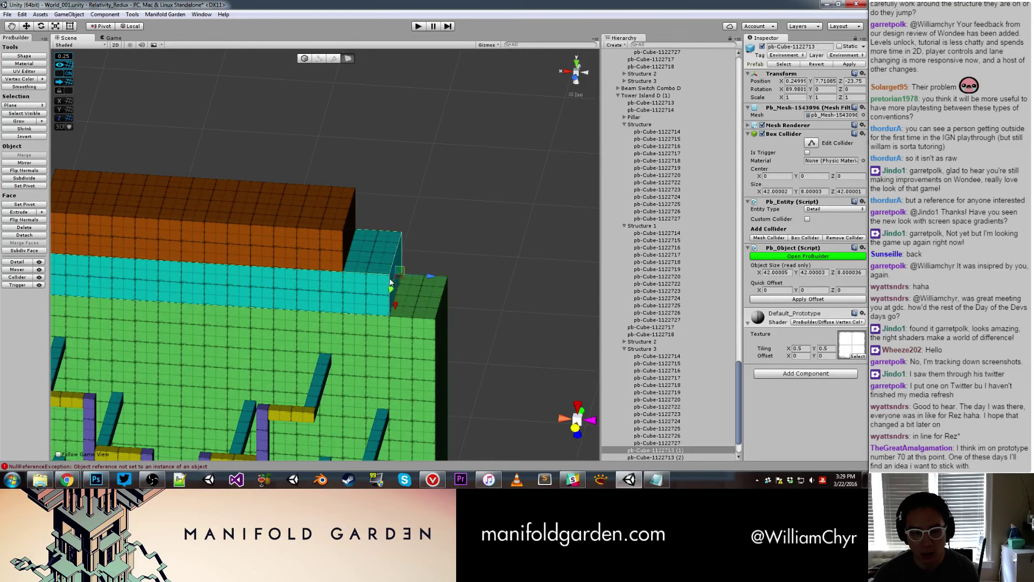
Shorten the orange-brown block from its right end to about 18 long.
left_click(353, 239)
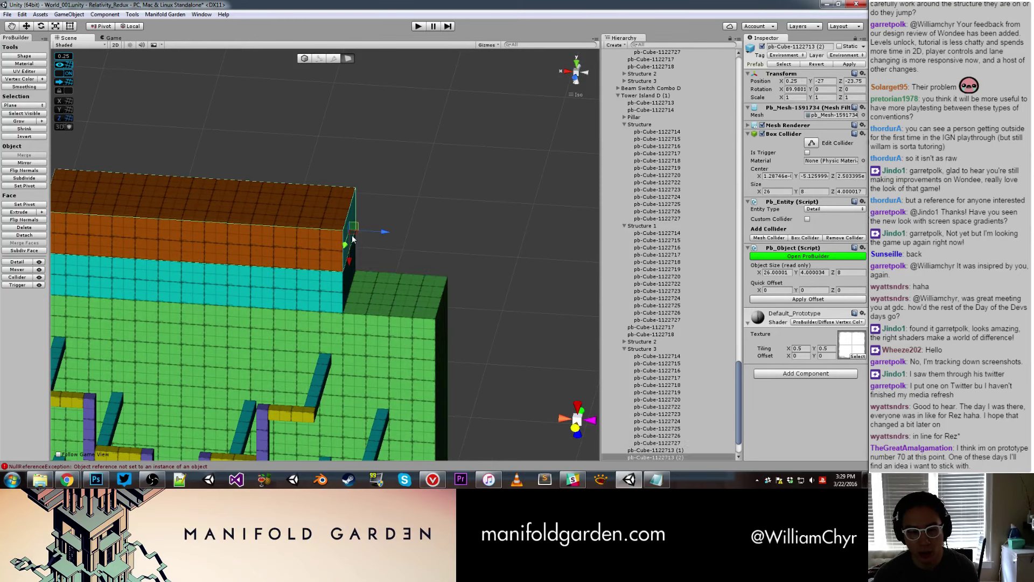
mouse_move(379, 237)
left_mouse_down()
mouse_move(268, 236)
mouse_move(245, 248)
mouse_move(298, 233)
left_mouse_up()
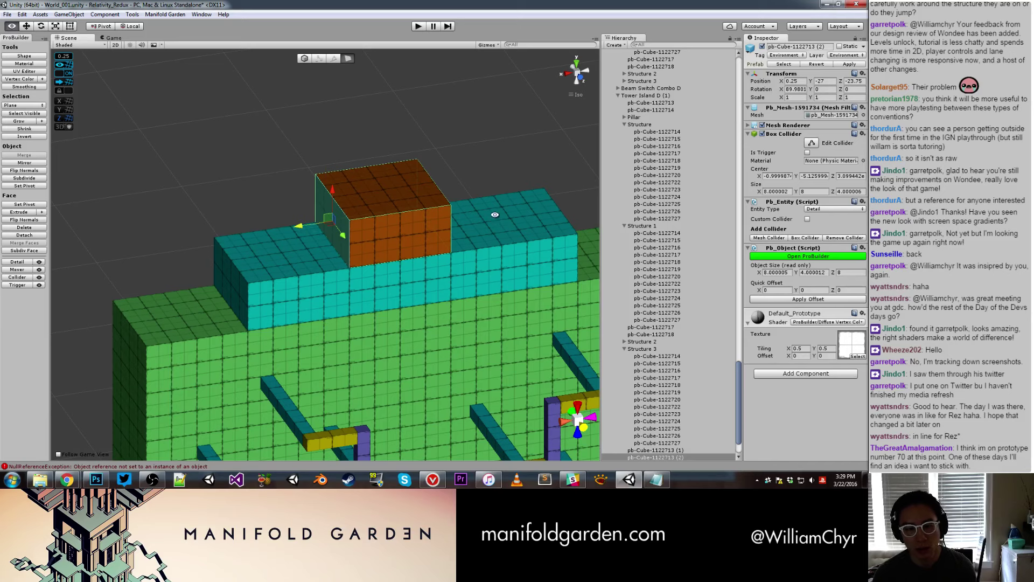
mouse_move(496, 215)
left_mouse_down("alt")
mouse_move(344, 222)
mouse_move(369, 231)
mouse_move(397, 215)
mouse_move(398, 185)
mouse_move(424, 235)
mouse_move(271, 267)
mouse_move(298, 291)
left_mouse_up("alt")
key("g")
left_click(398, 215)
scroll(398, 185, "down", 3)
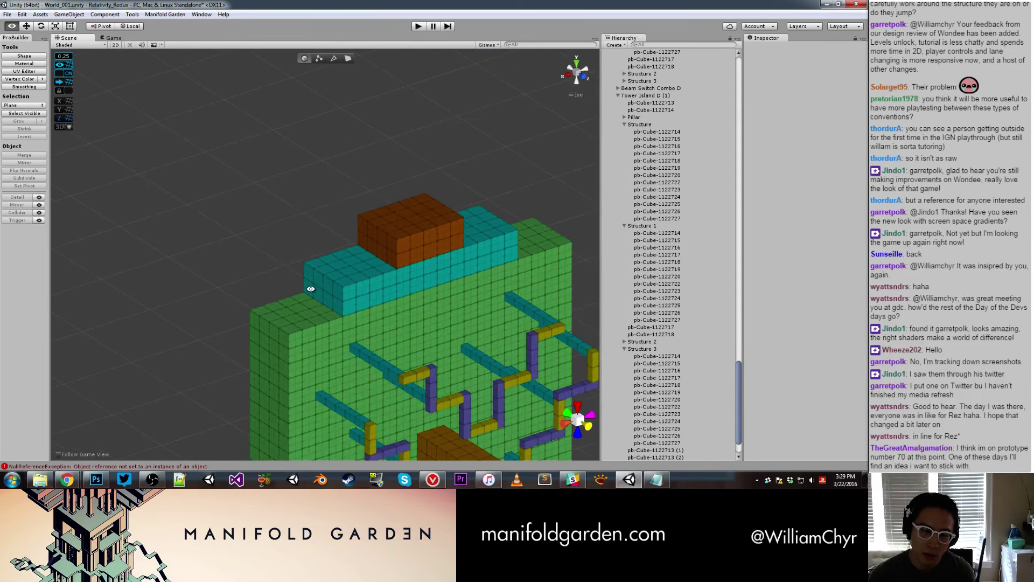
Raise the cyan block's top face to make the ledge taller.
left_click(326, 290)
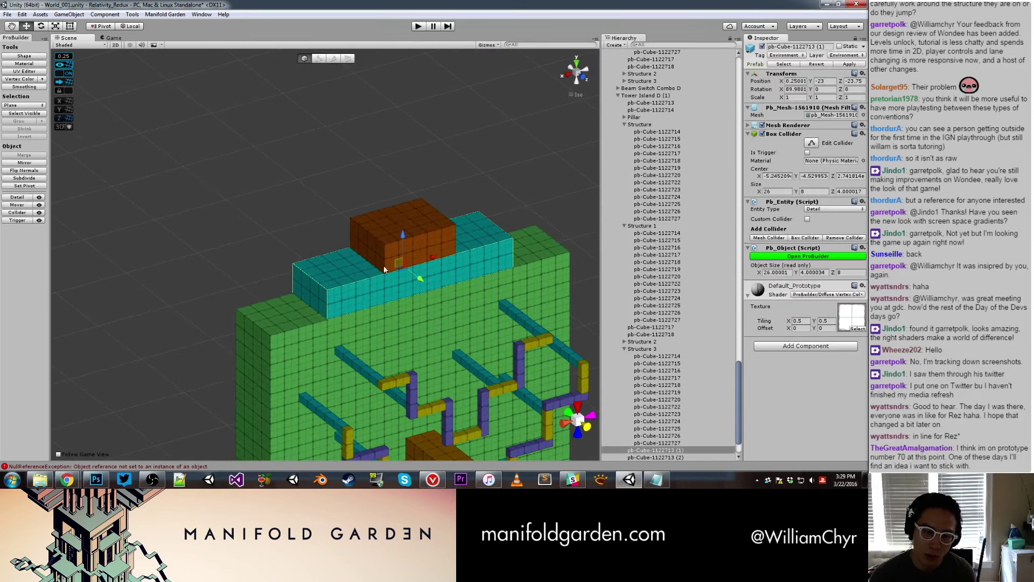
left_click_drag(404, 232, 406, 189)
key("g")
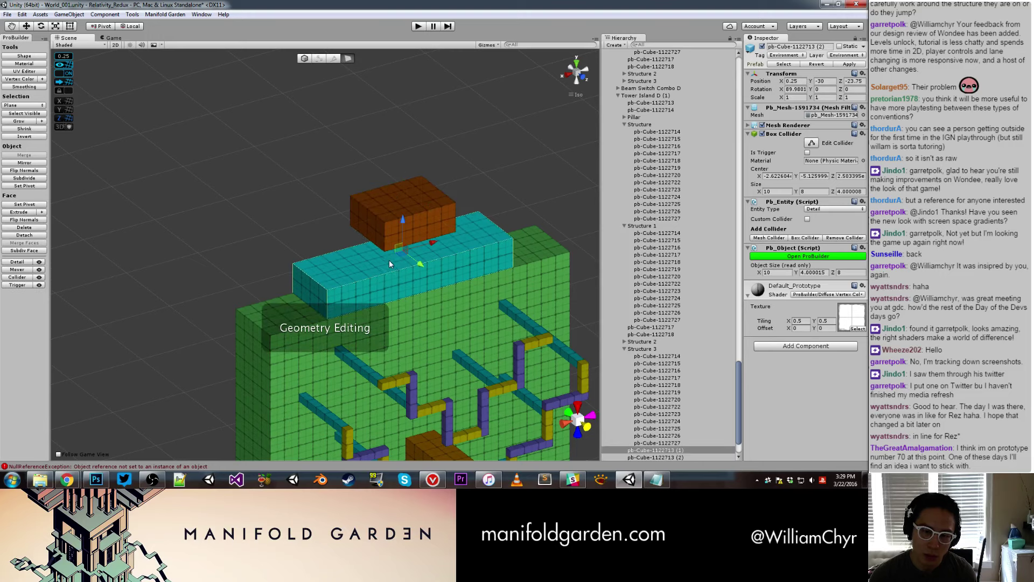
left_click_drag(401, 231, 407, 211, "shift")
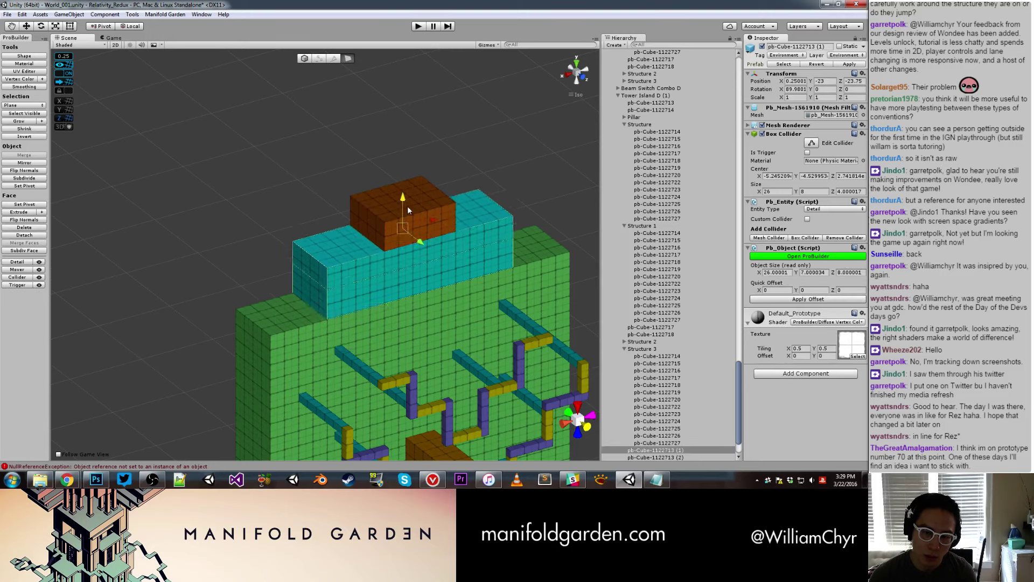
key("g")
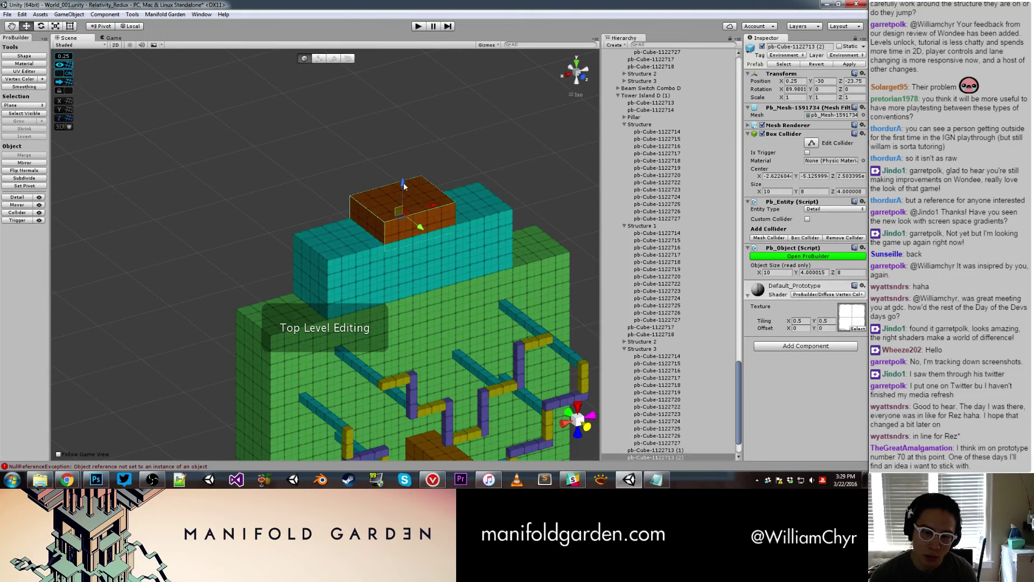
Lower the orange block onto the cyan ledge and adjust its right end so it sits centred.
left_click(425, 206)
mouse_move(441, 181)
left_mouse_down("alt")
mouse_move(489, 198)
mouse_move(451, 221)
left_mouse_up("alt")
scroll(489, 198, "down", 5)
key("Down")
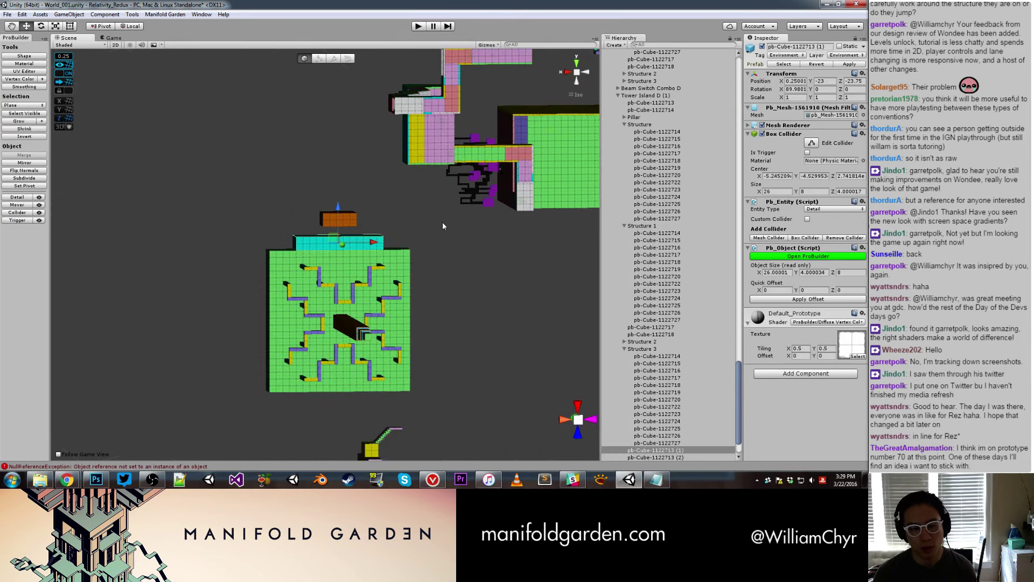
scroll(354, 165, "up", 5)
mouse_move(354, 165)
left_mouse_down()
mouse_move(289, 276)
mouse_move(247, 281)
mouse_move(336, 256)
mouse_move(394, 279)
mouse_move(482, 203)
left_mouse_up()
key("g")
left_click(340, 258)
key("g")
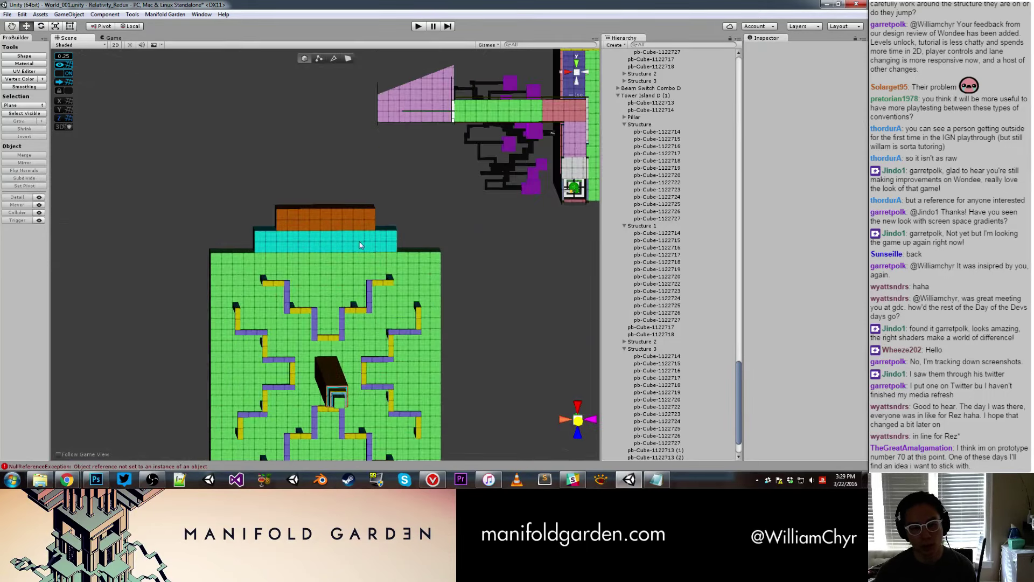
left_click(337, 240)
Duplicate the ledge piece and the orange top piece, moving both copies down to the wall's bottom edge.
left_click_drag(337, 239, 394, 206, "alt")
key("ctrl+d")
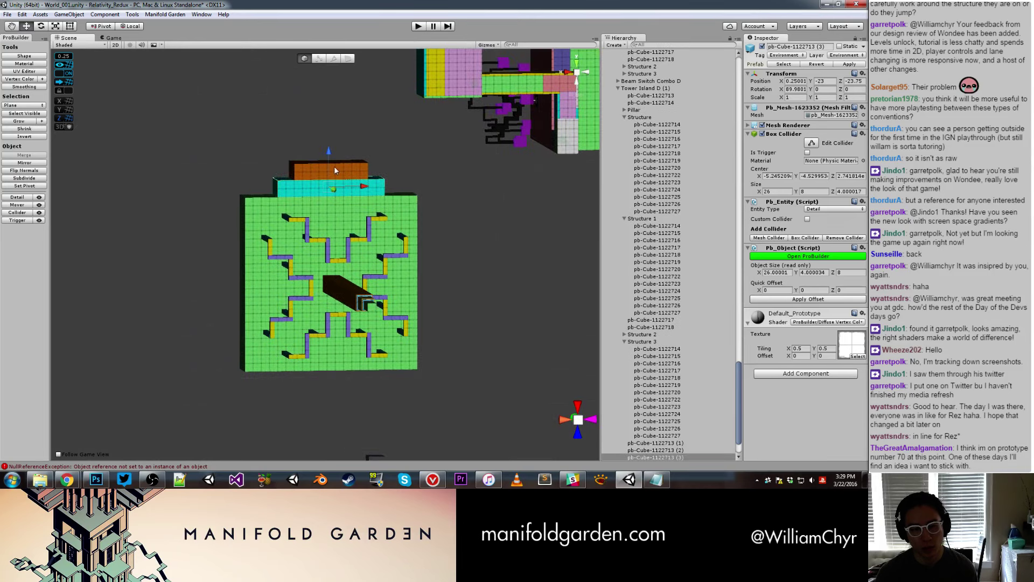
left_click_drag(330, 157, 328, 342)
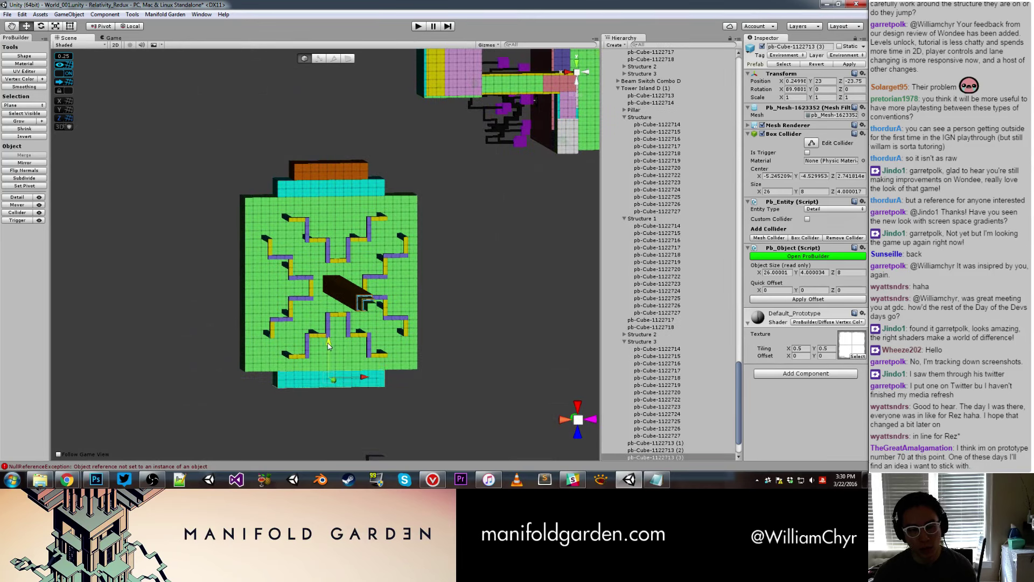
left_click(330, 171)
key("ctrl+d")
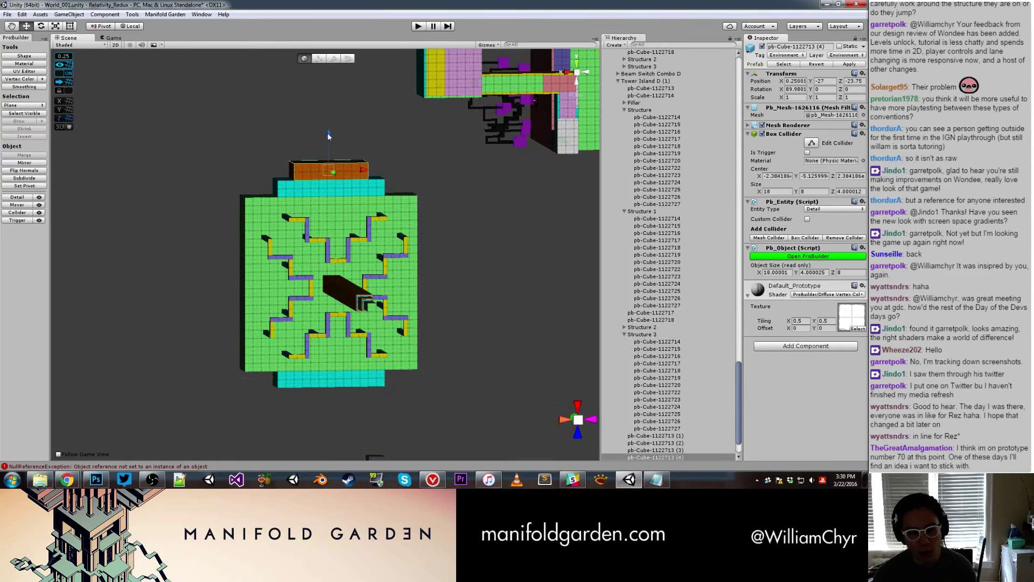
left_click_drag(329, 141, 344, 362)
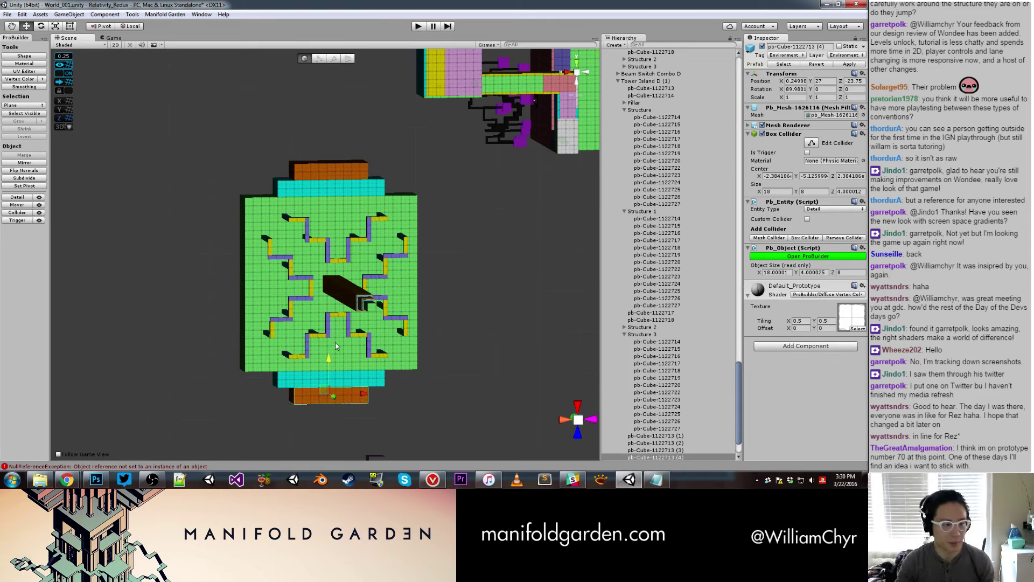
scroll(336, 345, "down", 3)
left_click(420, 316)
mouse_move(421, 317)
left_mouse_down("alt")
mouse_move(388, 281)
mouse_move(332, 384)
left_mouse_up("alt")
Rotate the top cyan-and-orange ledge block 90 degrees.
left_click(324, 240)
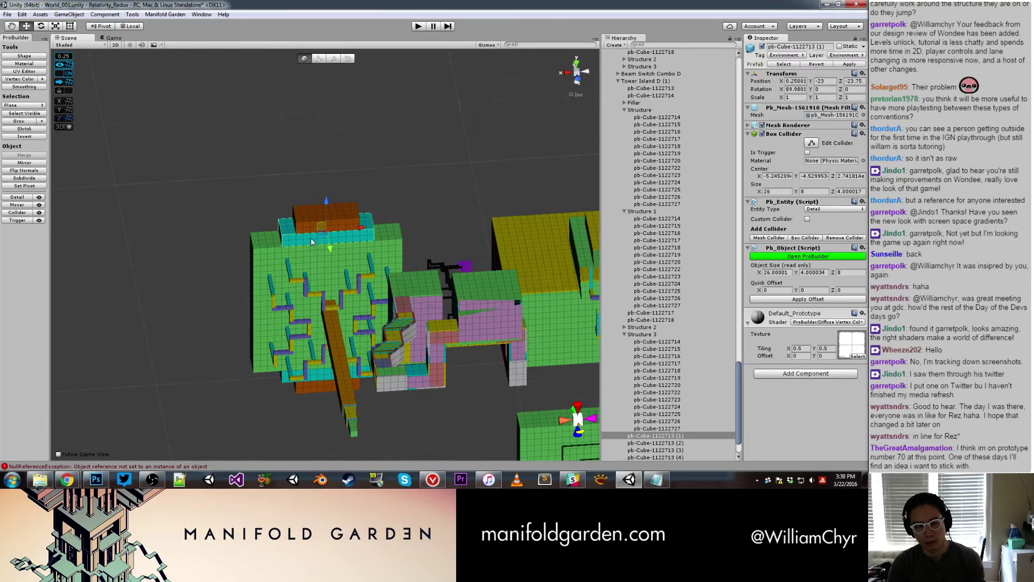
key("e")
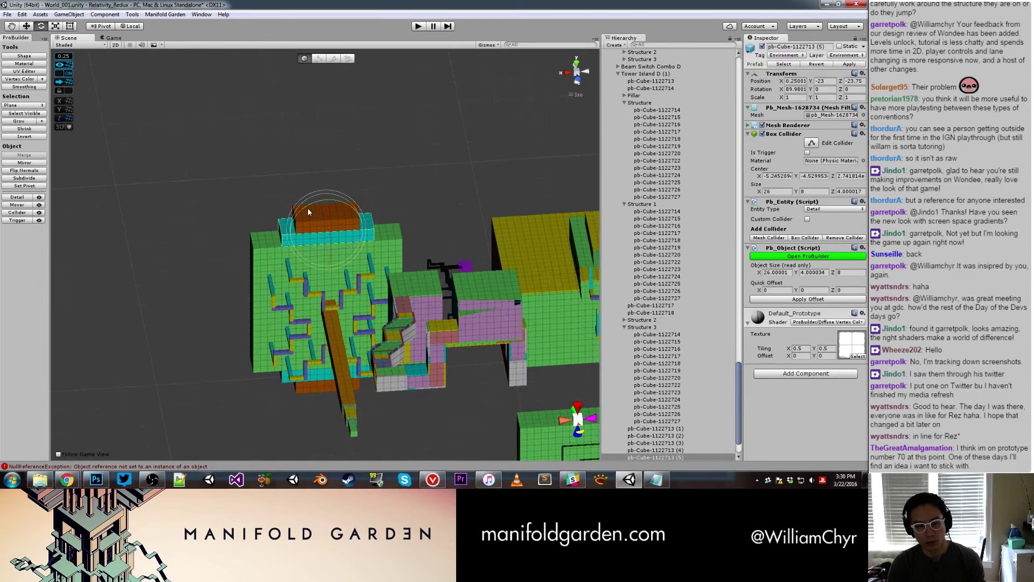
mouse_move(308, 208)
left_mouse_down()
mouse_move(221, 283)
mouse_move(300, 209)
mouse_move(218, 213)
mouse_move(254, 259)
left_mouse_up()
key("w")
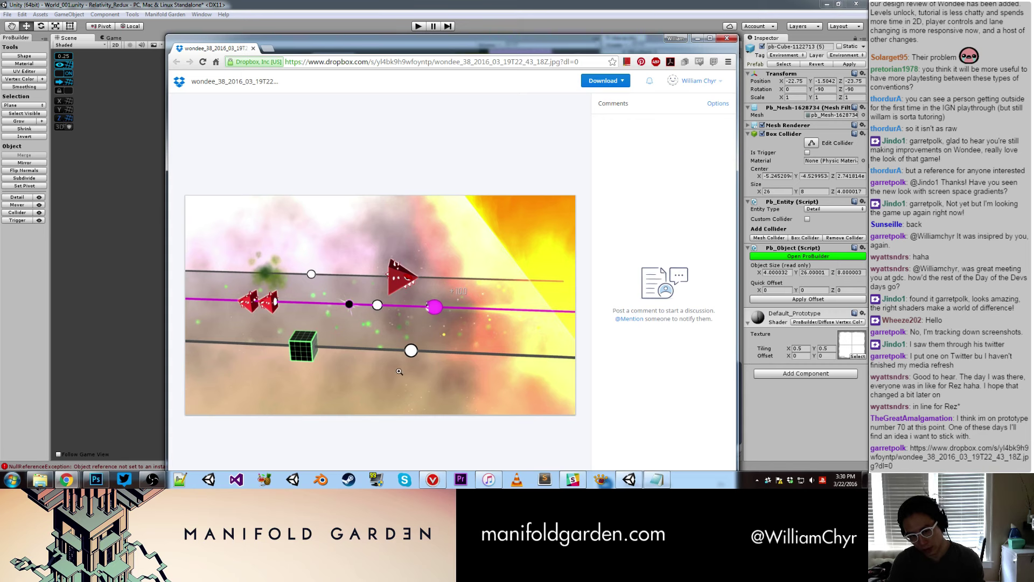
left_click(317, 377)
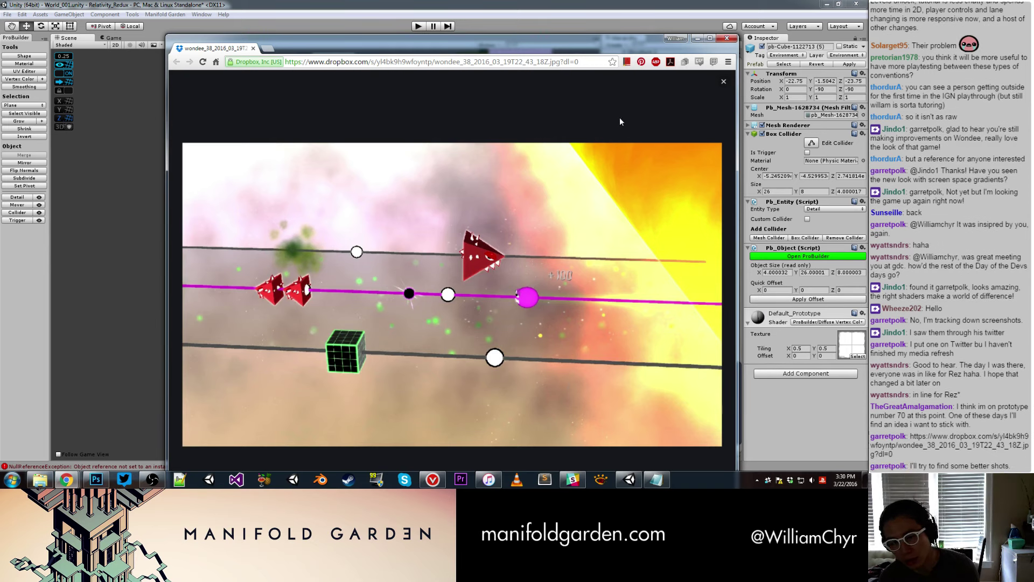
left_click(253, 49)
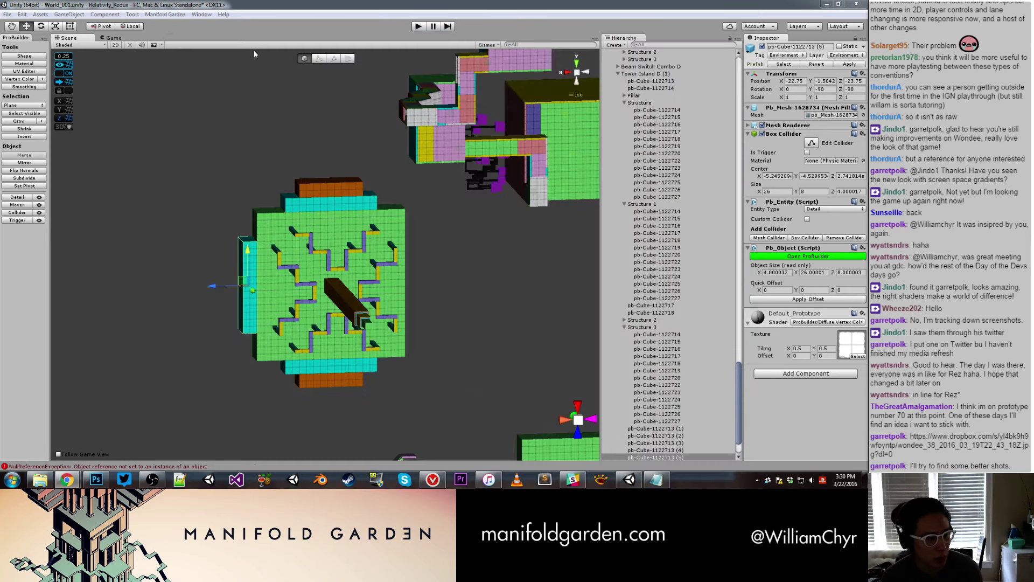
Duplicate the orange top block, stand it upright, and place it beside the panel's left edge.
left_click(228, 186)
scroll(270, 229, "up", 3)
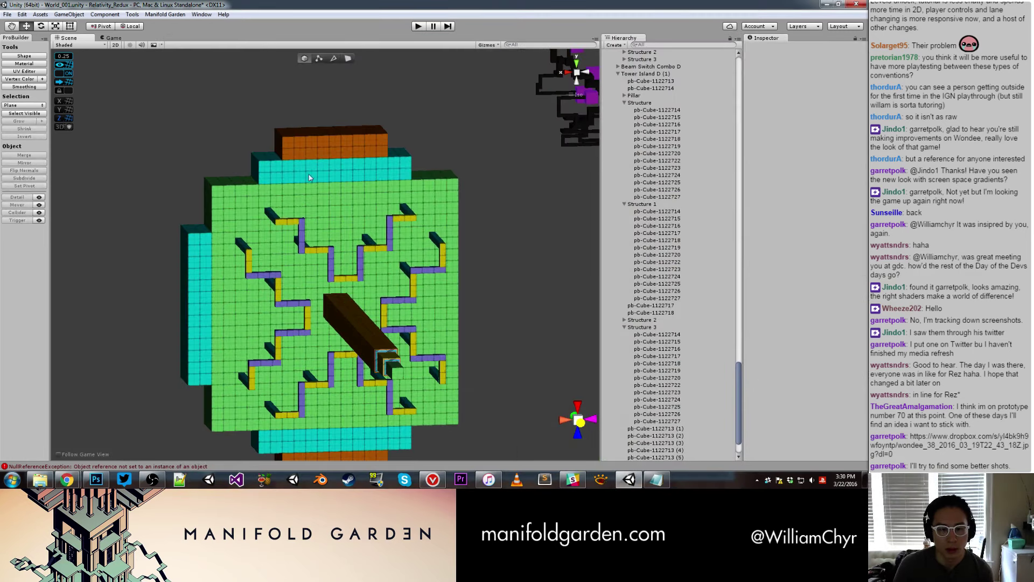
left_click(311, 142)
key("ctrl+d")
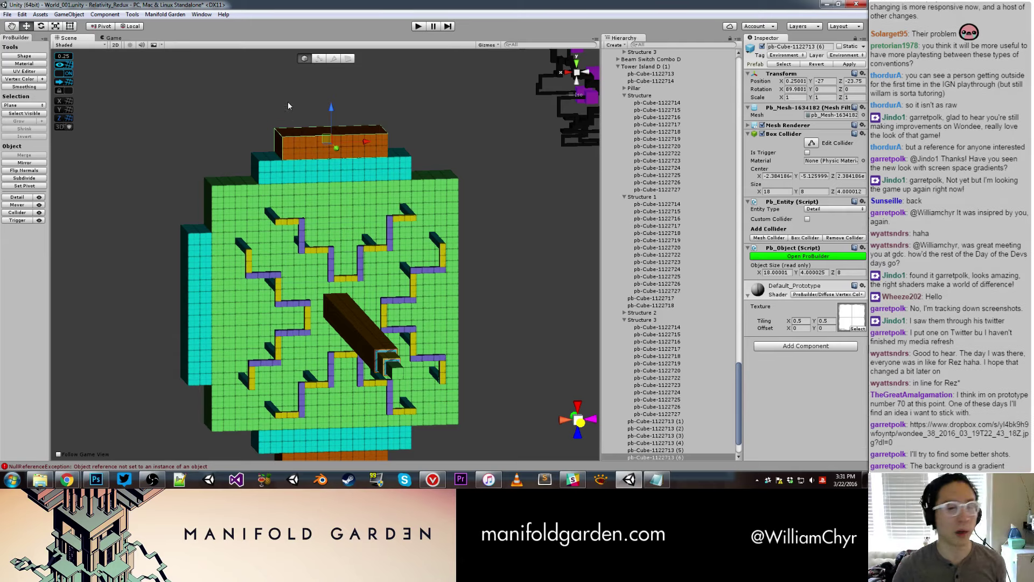
key("e")
left_click_drag(306, 136, 331, 184, "ctrl")
key("w")
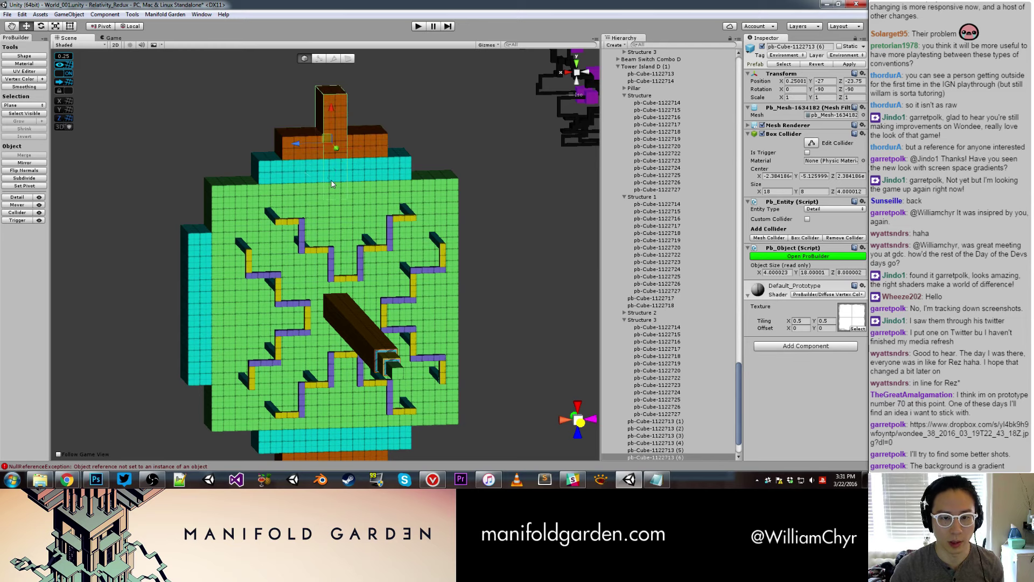
left_click_drag(297, 150, 153, 151)
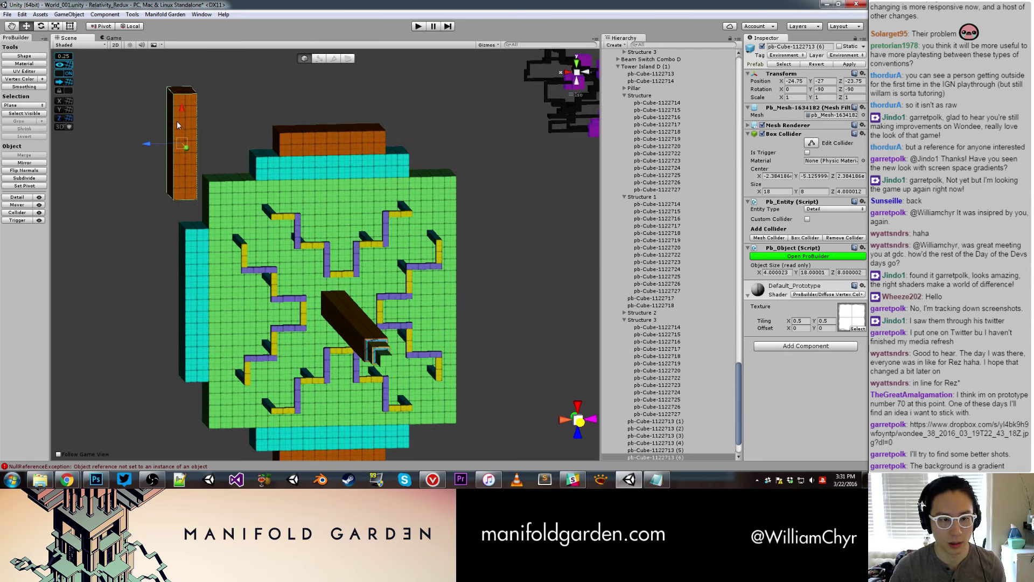
left_click_drag(182, 111, 197, 273)
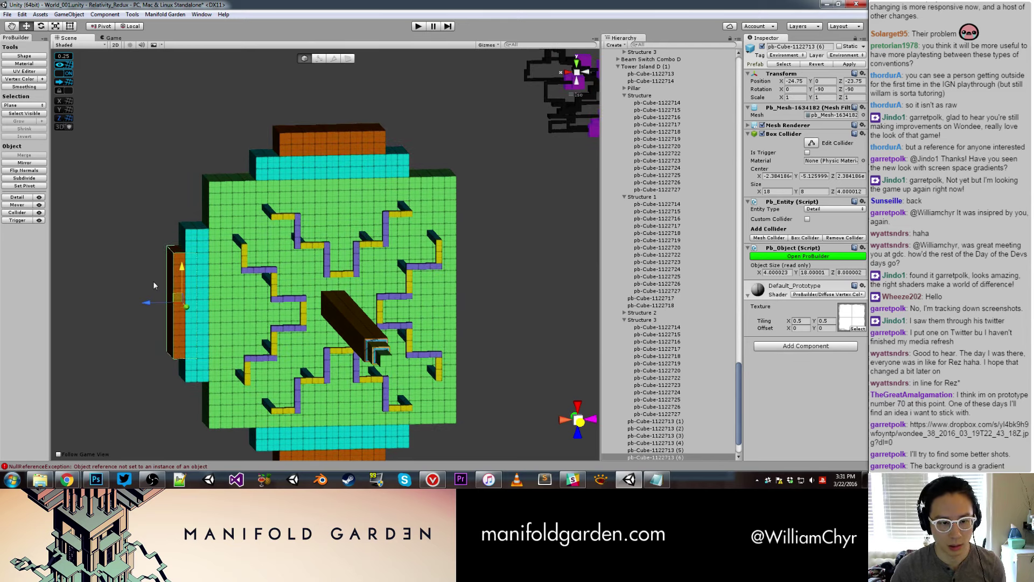
left_click_drag(149, 304, 137, 311)
scroll(181, 258, "down", 5)
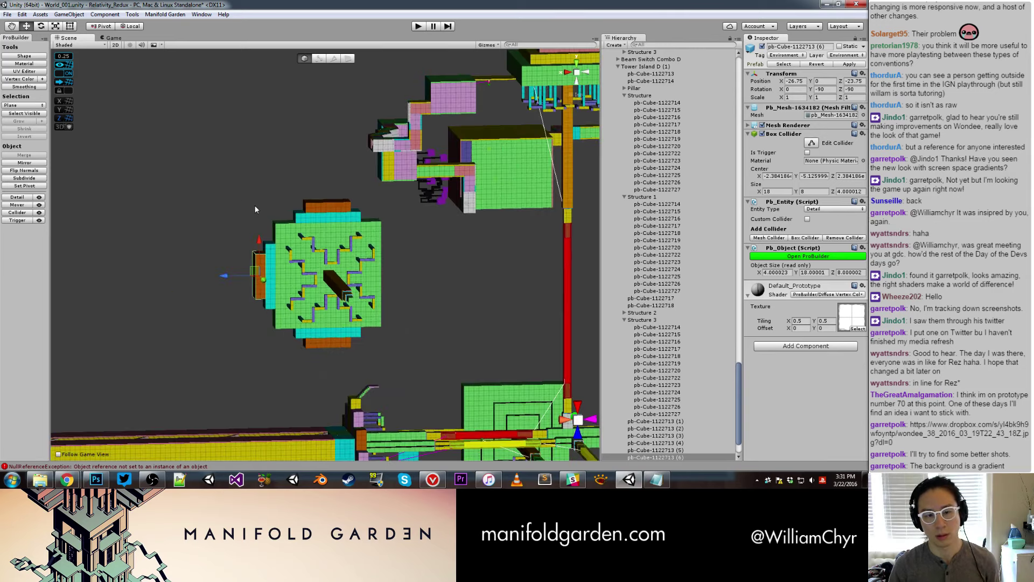
Move the cyan and orange columns over to the panel's right side.
mouse_move(254, 205)
left_mouse_down("alt")
mouse_move(317, 194)
mouse_move(256, 259)
left_mouse_up("alt")
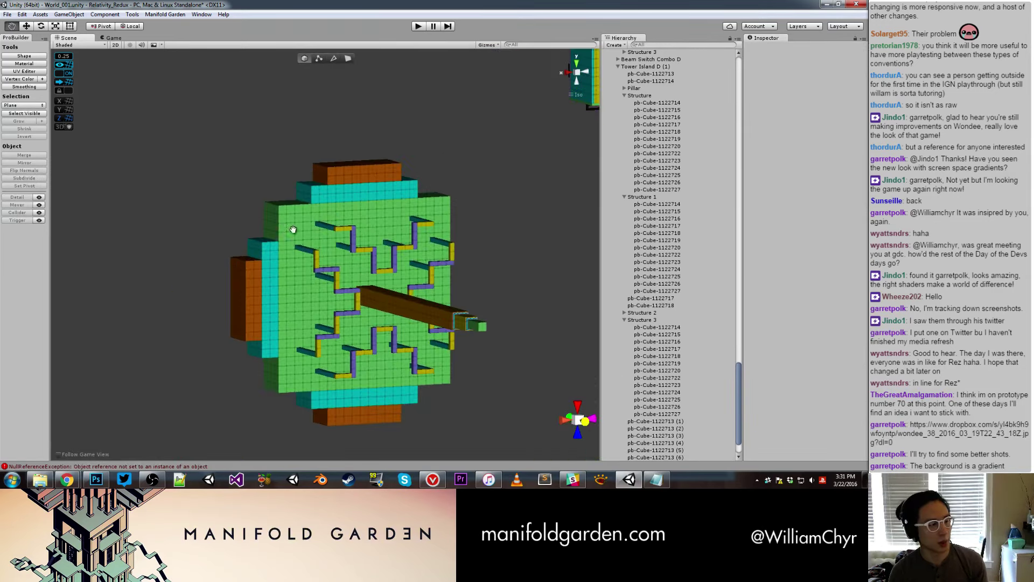
scroll(256, 260, "up", 5)
left_click(256, 260)
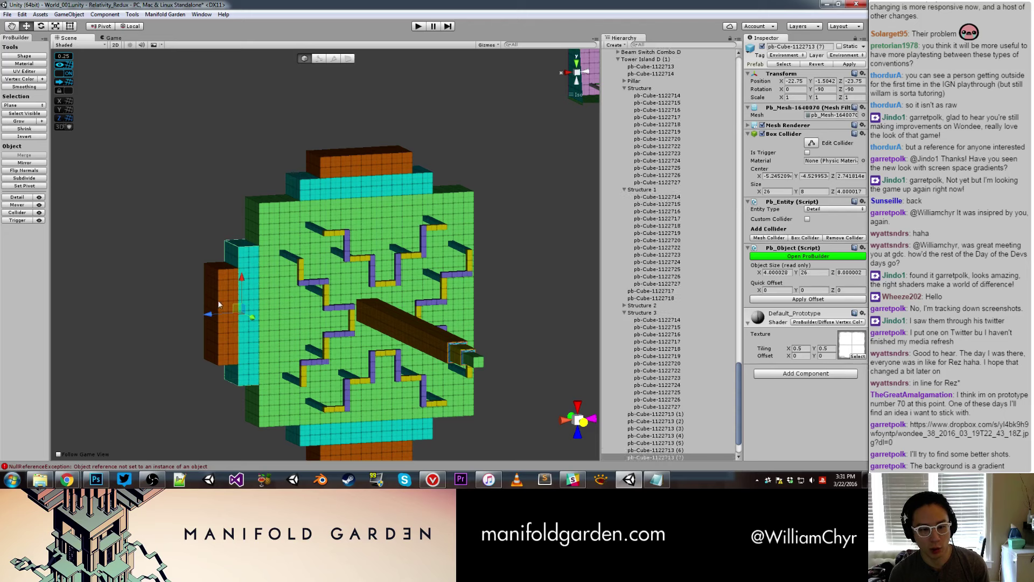
left_click_drag(212, 314, 453, 298)
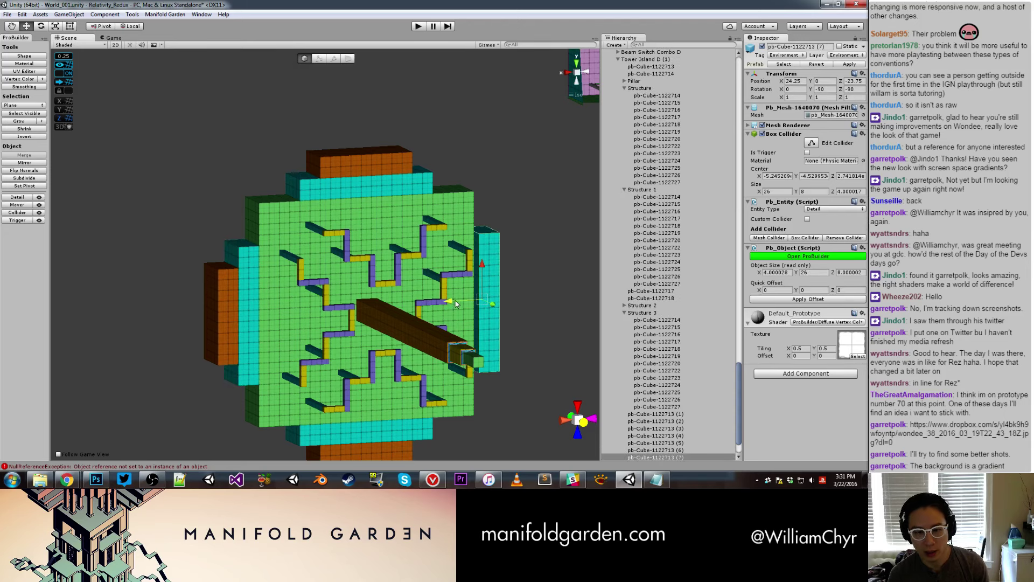
left_click_drag(449, 302, 452, 302)
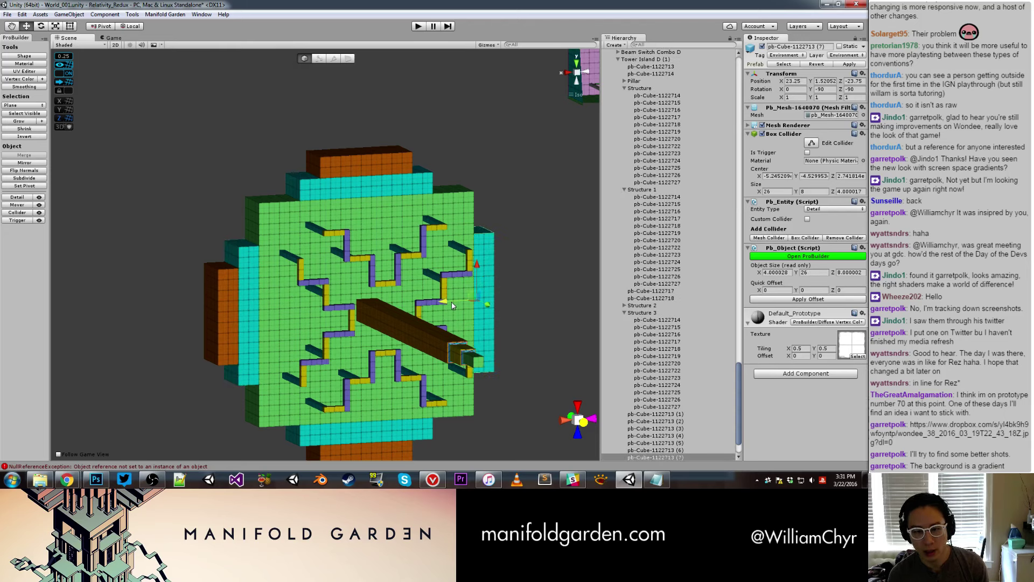
left_click(223, 302)
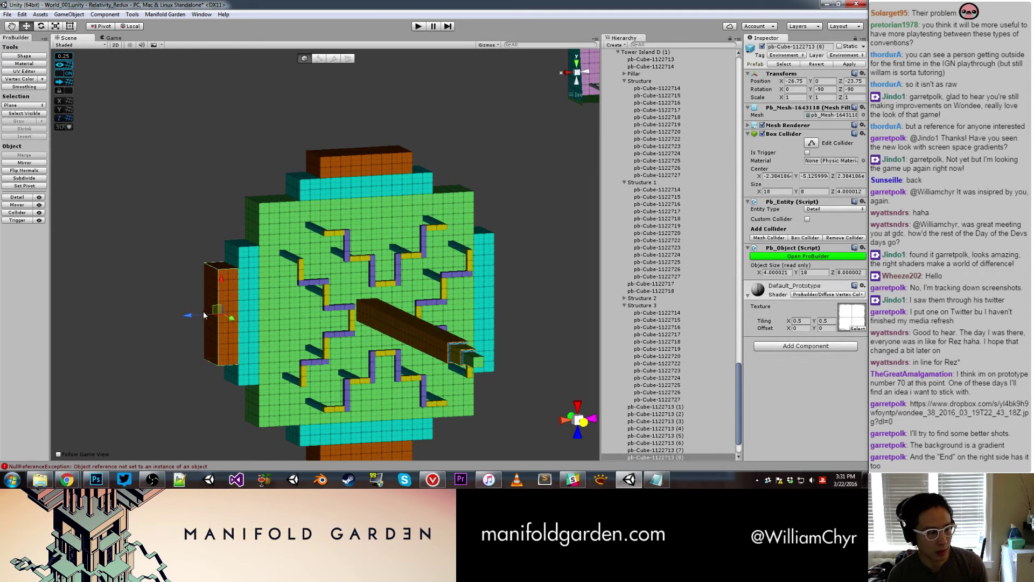
left_click_drag(210, 324, 468, 298)
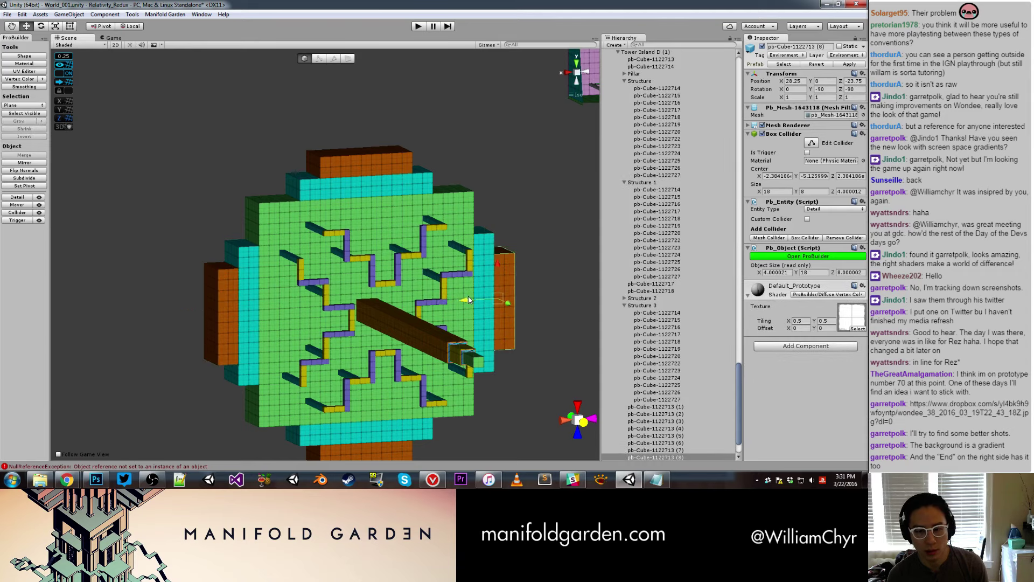
scroll(468, 296, "down", 5)
left_click(466, 253)
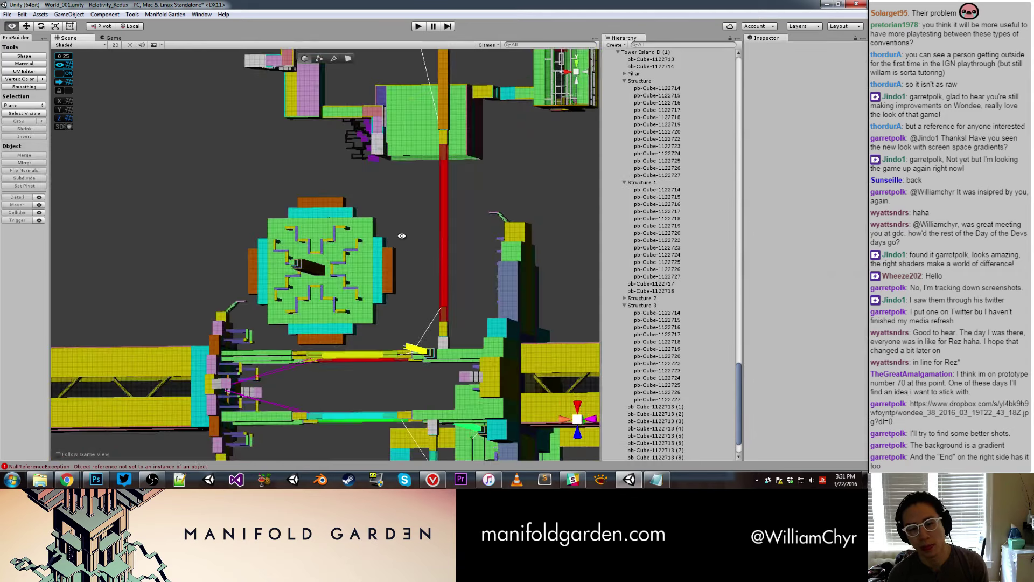
mouse_move(467, 253)
left_mouse_down("alt")
mouse_move(473, 235)
mouse_move(441, 251)
mouse_move(440, 291)
left_mouse_up("alt")
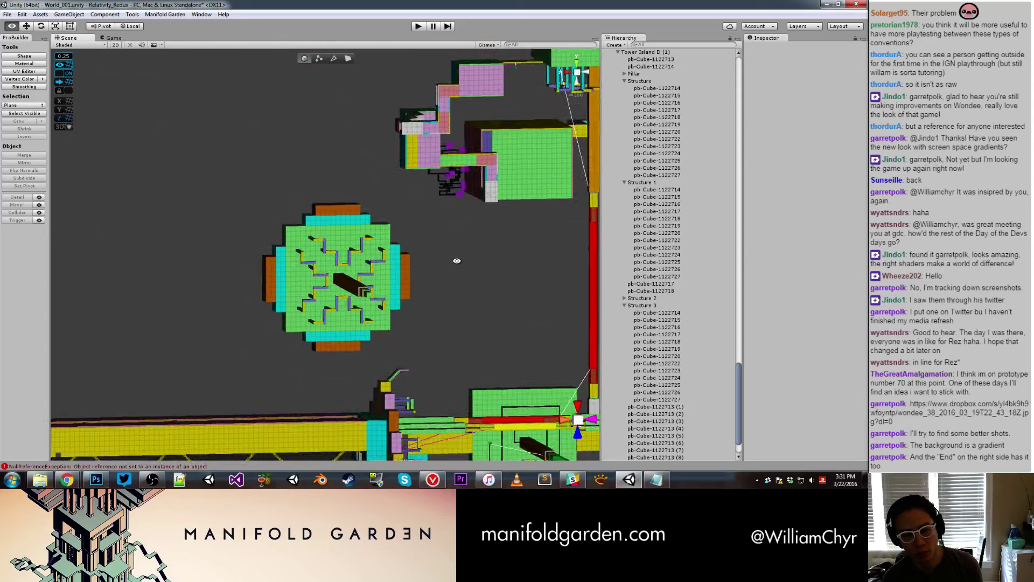
mouse_move(440, 291)
left_mouse_down("alt")
mouse_move(415, 288)
mouse_move(500, 293)
left_mouse_up("alt")
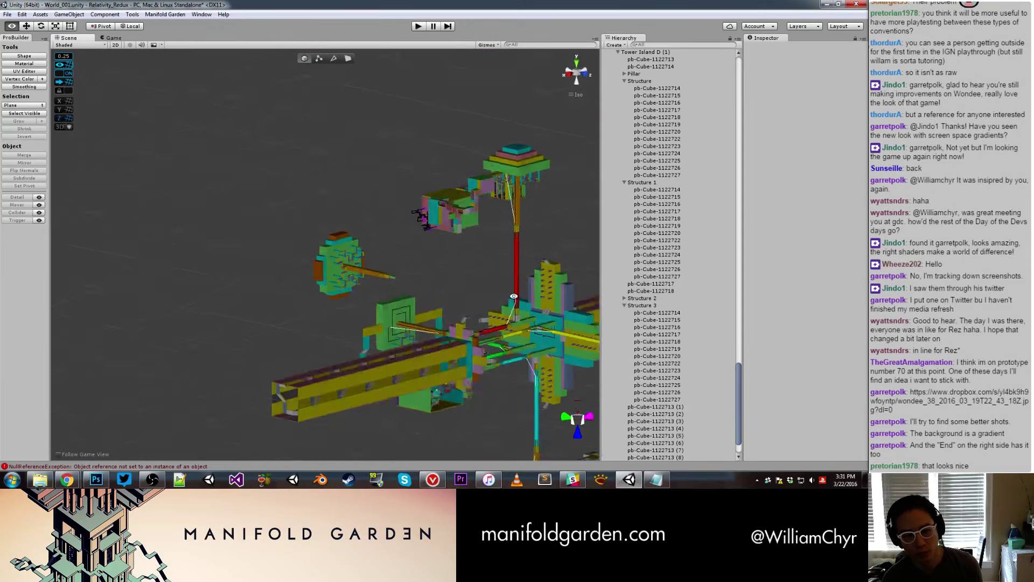
scroll(339, 283, "up", 5)
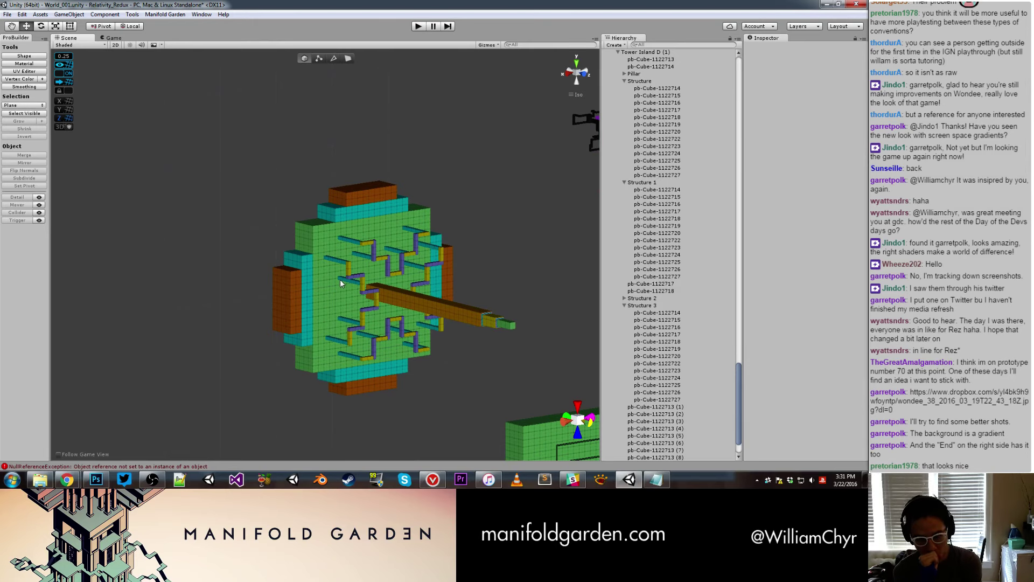
scroll(377, 288, "up", 5)
mouse_move(410, 296)
left_mouse_down("alt")
mouse_move(296, 241)
mouse_move(296, 220)
mouse_move(331, 199)
mouse_move(268, 182)
mouse_move(363, 206)
mouse_move(305, 131)
left_mouse_up("alt")
left_click(328, 257)
left_click(289, 133)
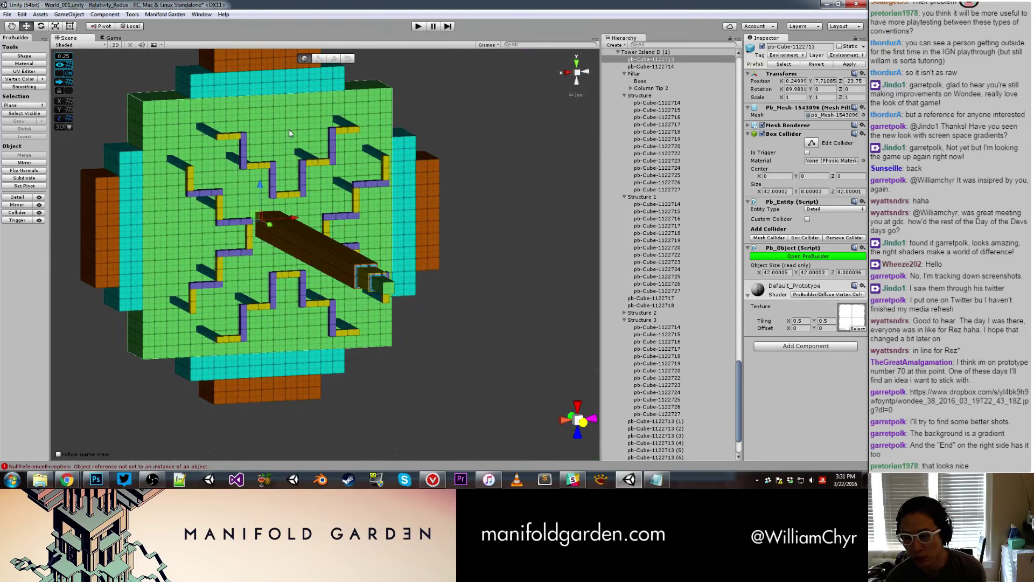
left_click_drag(298, 133, 334, 154, "alt")
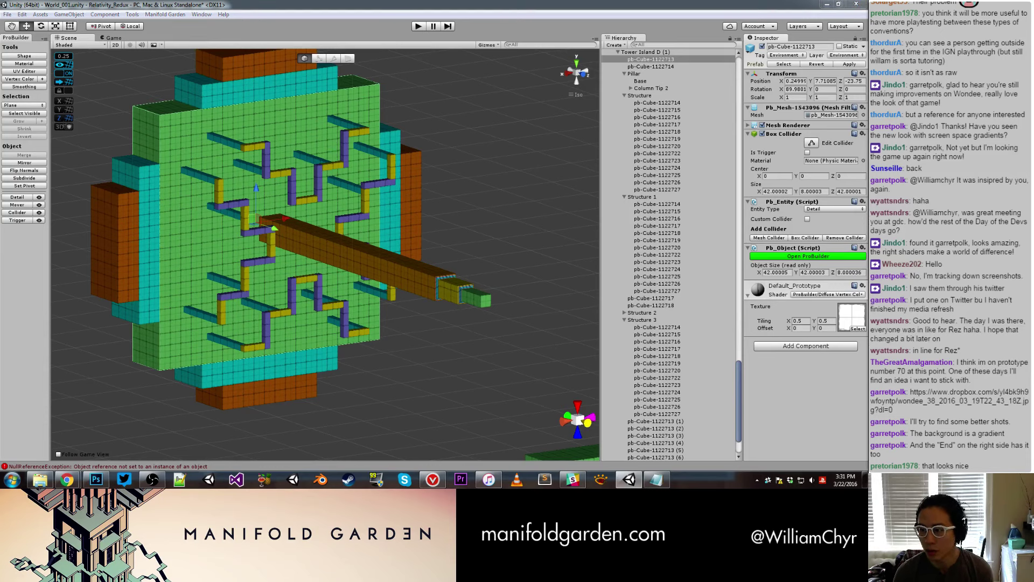
Set the Staircase Generator to Widening, 4 steps, 36 width and 36 depth, extend all sides, and generate.
left_click(587, 131)
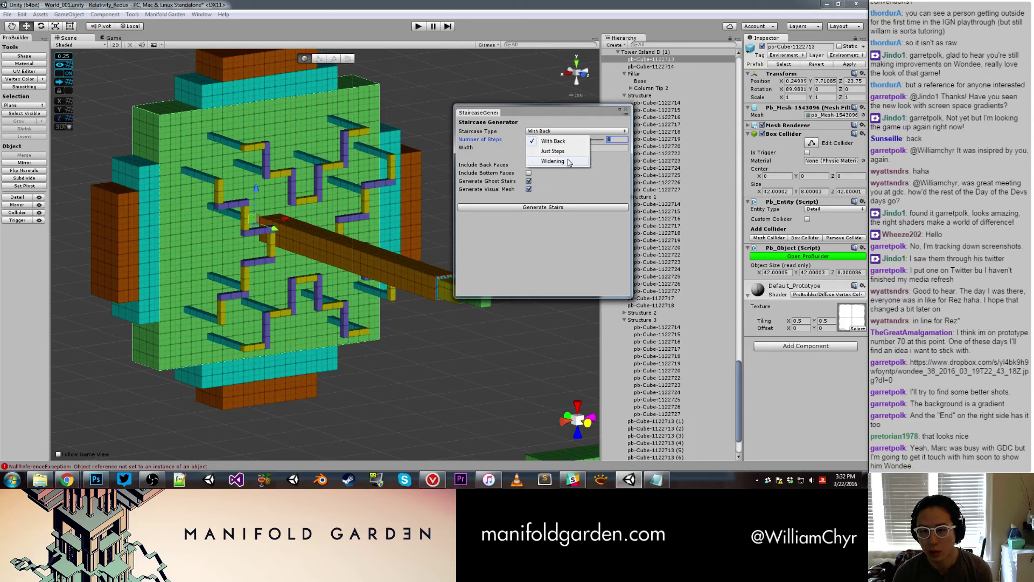
left_click(568, 162)
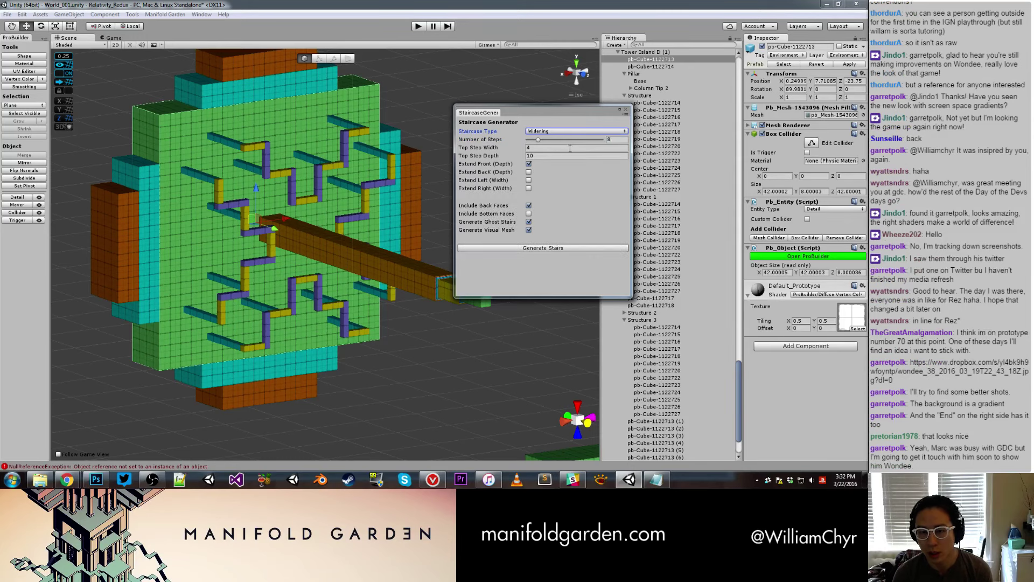
left_click(626, 139)
type("4")
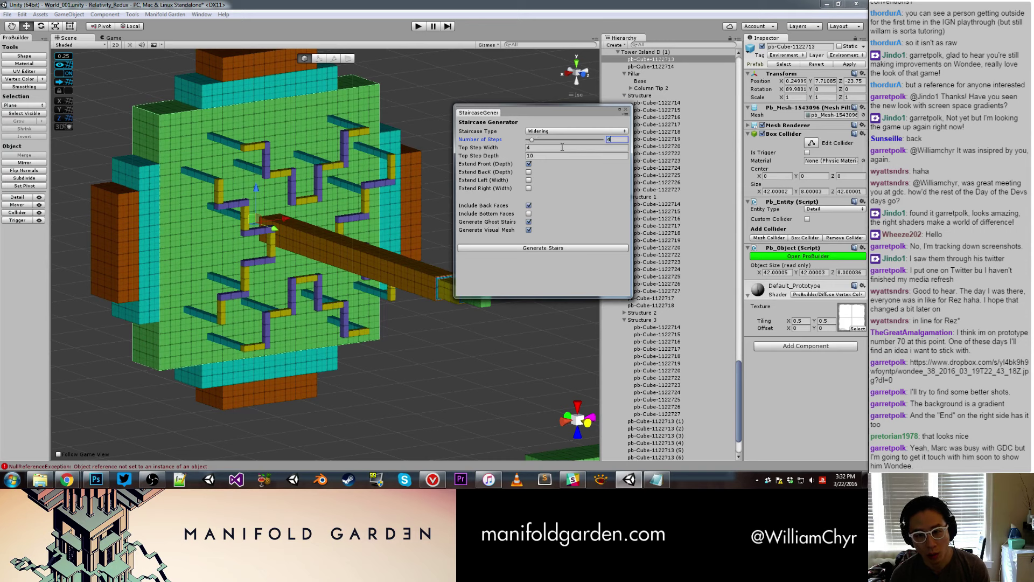
left_click(568, 147)
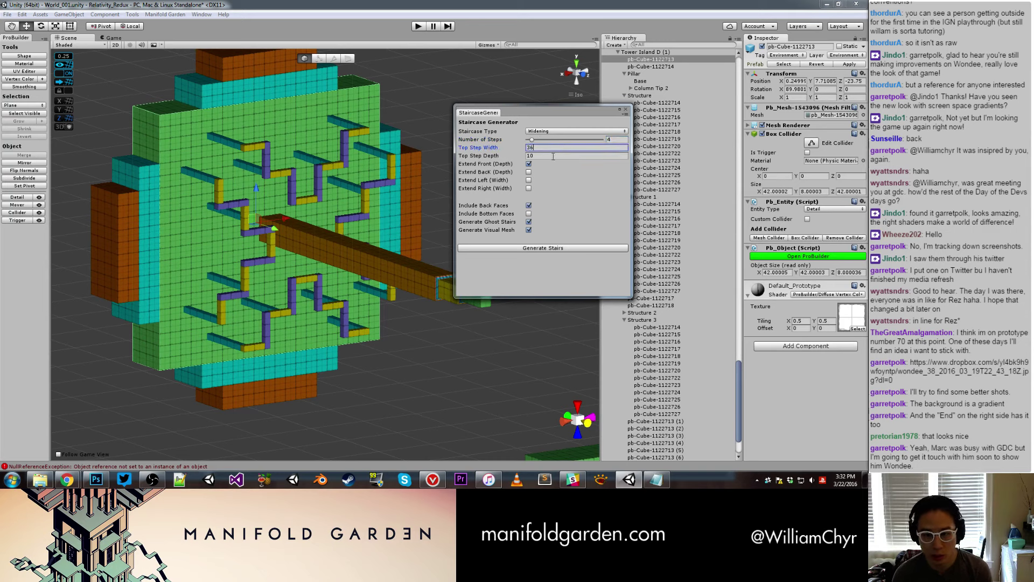
left_click(553, 156)
type("36")
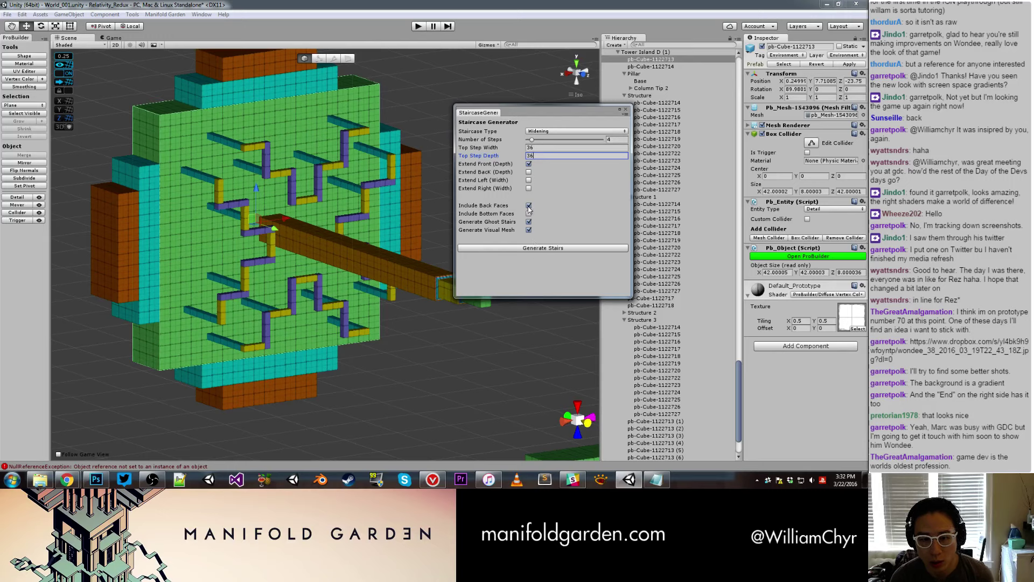
left_click(529, 172)
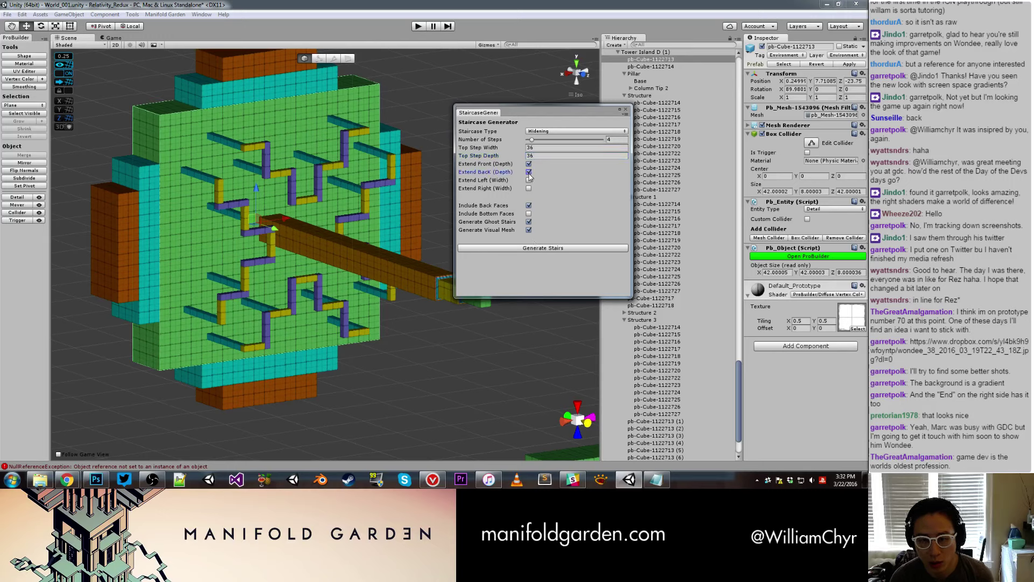
left_click(530, 181)
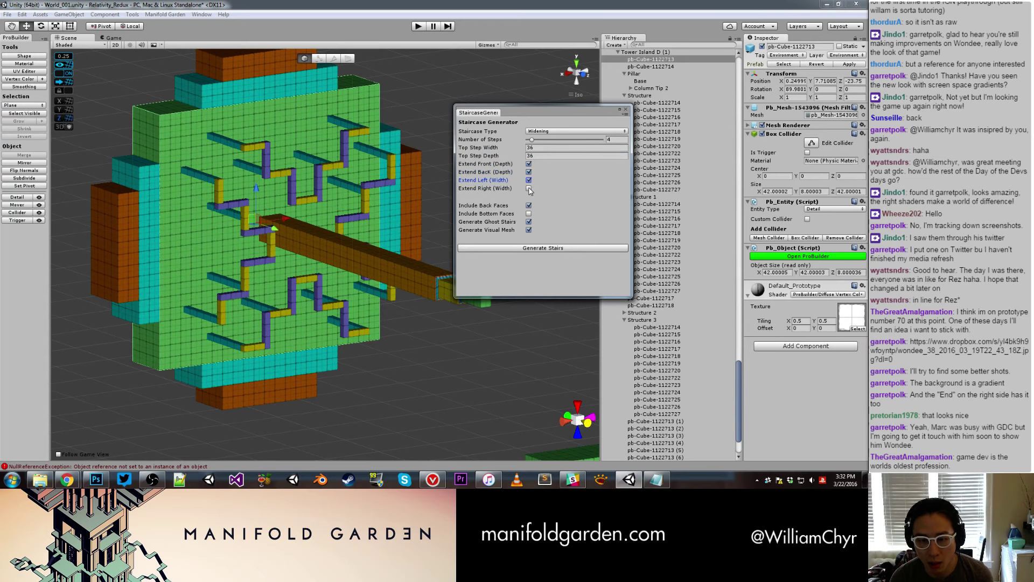
left_click(543, 249)
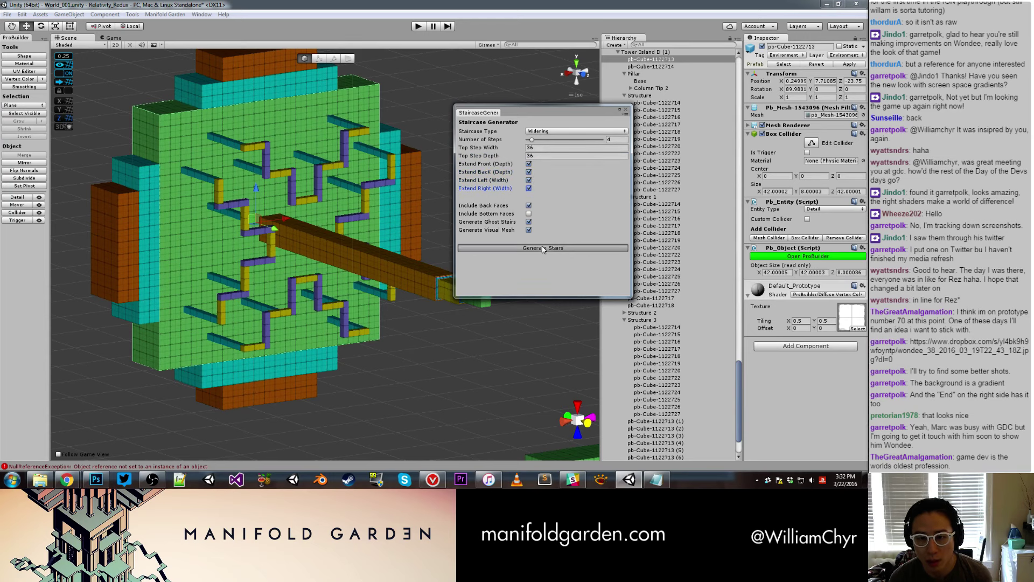
Close the Staircase Generator and move the new stairs up toward the maze wall.
key("f")
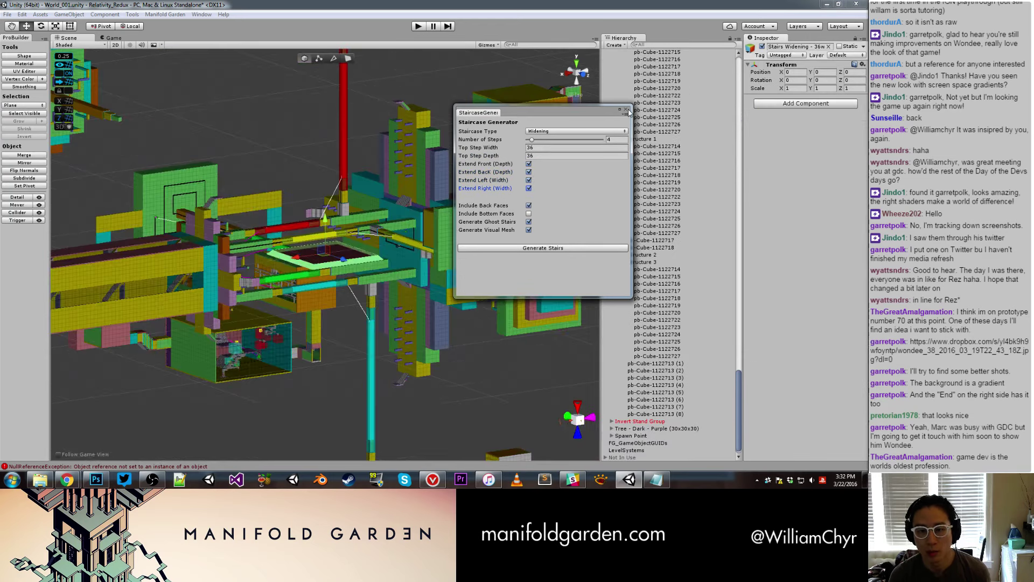
left_click(626, 110)
left_click_drag(377, 280, 347, 311, "alt")
key("e")
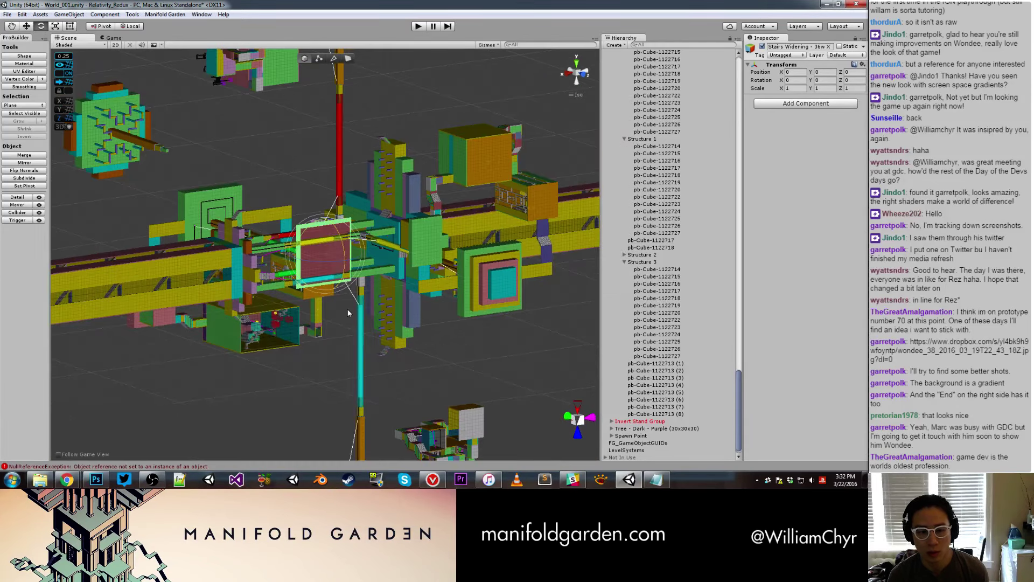
key("w")
left_click_drag(304, 254, 92, 111)
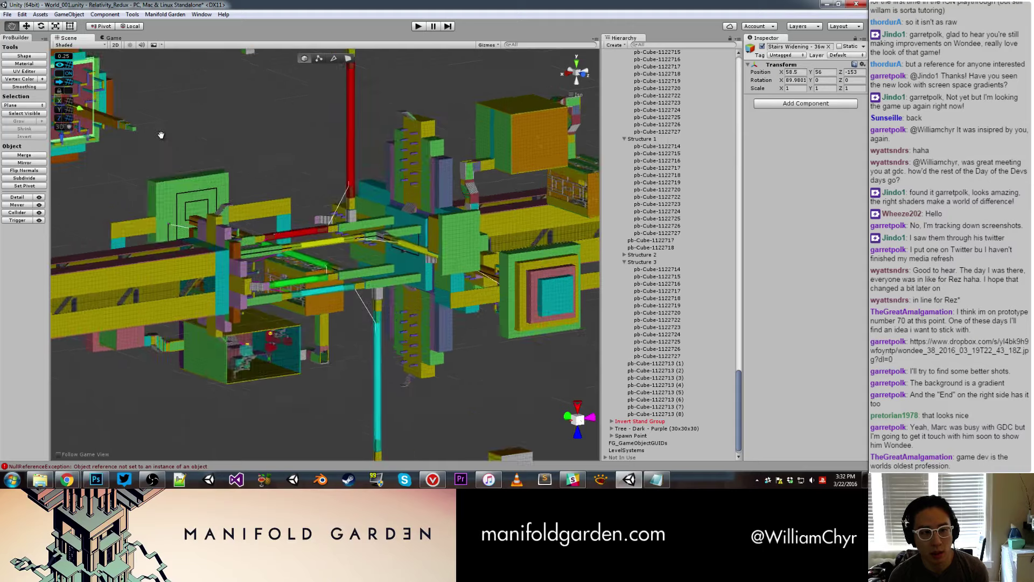
scroll(323, 170, "up", 5)
key("f")
scroll(281, 194, "up", 3)
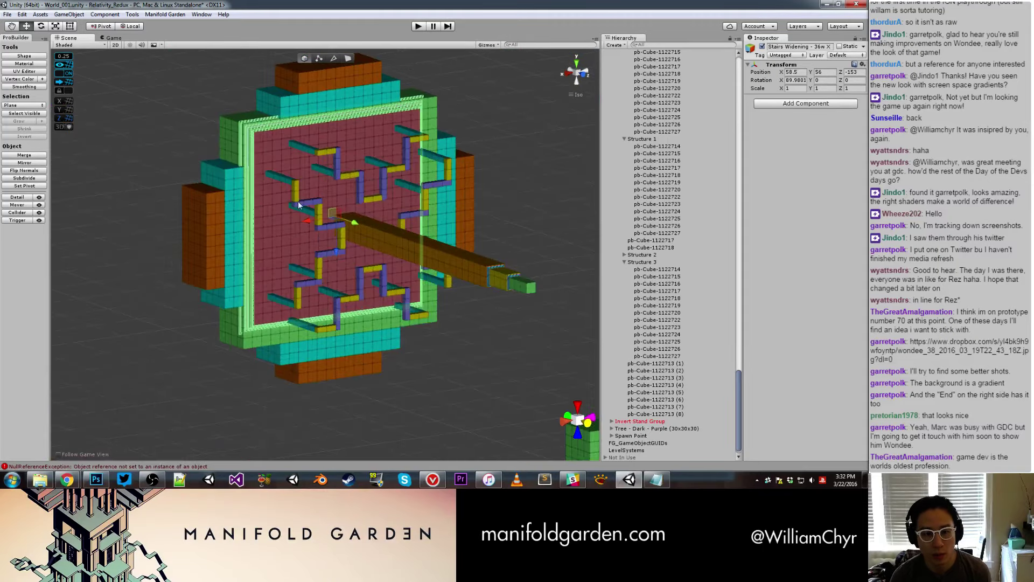
scroll(268, 199, "up", 3)
Fine-tune the stairs' position to X 57, Y 54.5, Z -151.75 around the maze panel.
mouse_move(268, 201)
left_mouse_down()
mouse_move(272, 213)
mouse_move(290, 189)
mouse_move(345, 259)
left_mouse_up()
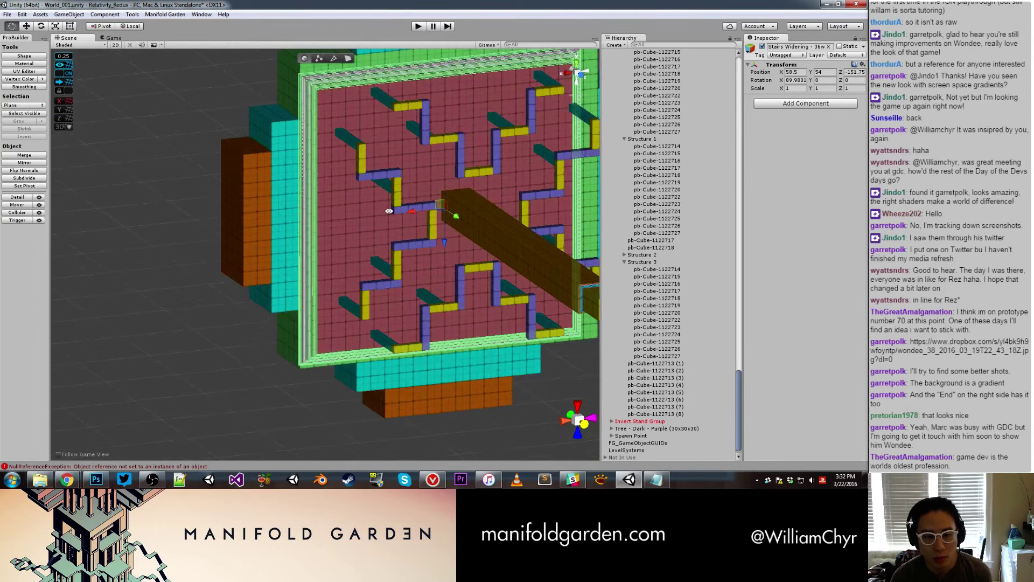
scroll(364, 298, "up", 4)
left_click_drag(365, 298, 392, 274, "alt")
mouse_move(404, 319)
left_mouse_down()
mouse_move(422, 321)
mouse_move(339, 257)
left_mouse_up()
key("f")
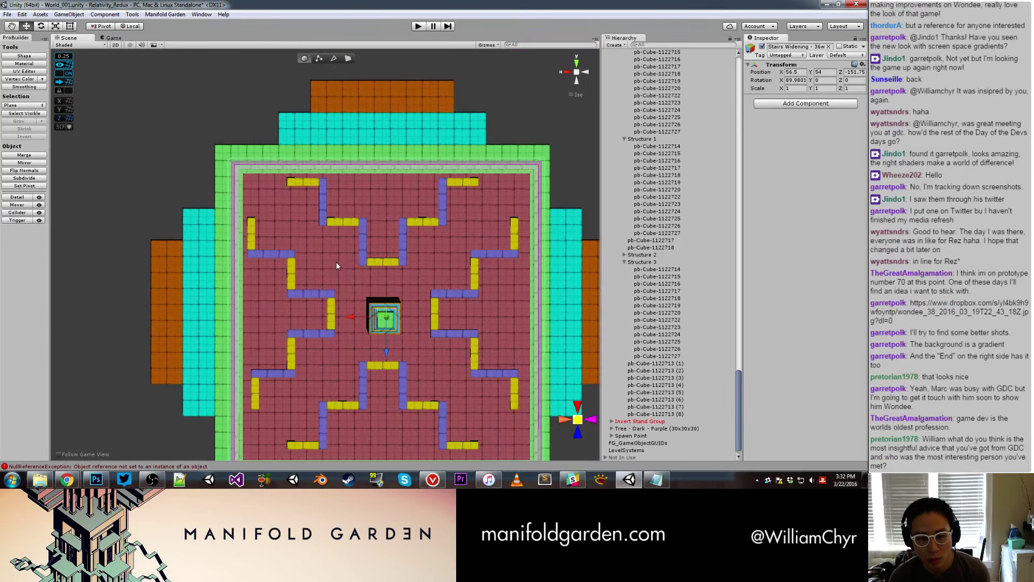
left_click_drag(360, 320, 347, 319)
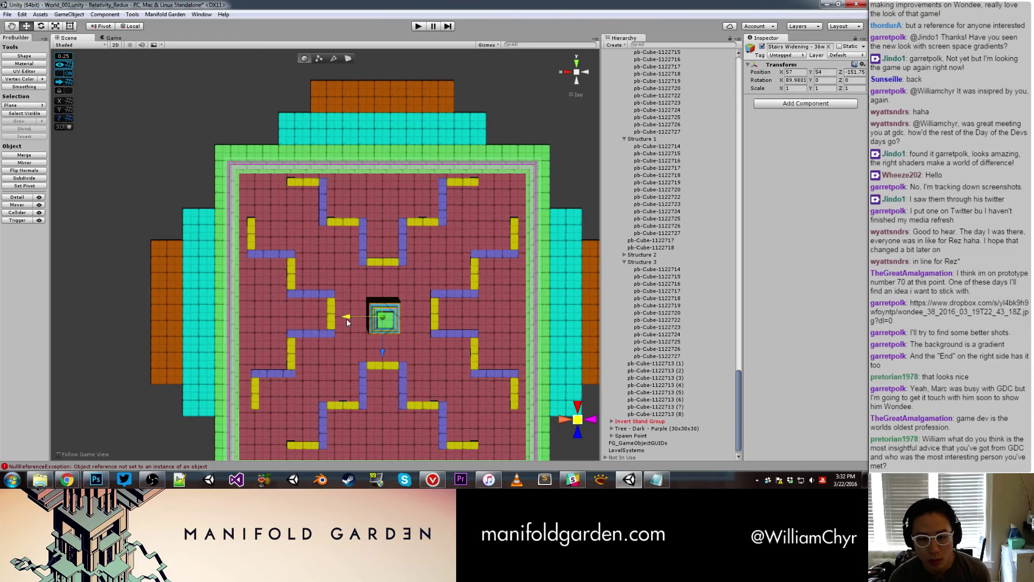
left_click_drag(376, 348, 399, 329)
scroll(380, 348, "down", 3)
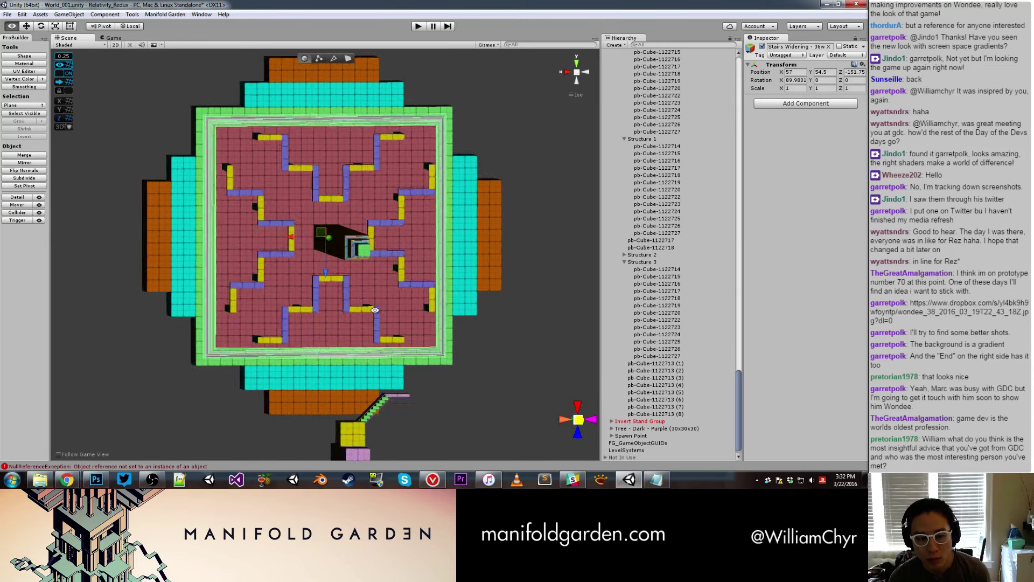
middle_click_drag(399, 329, 410, 376)
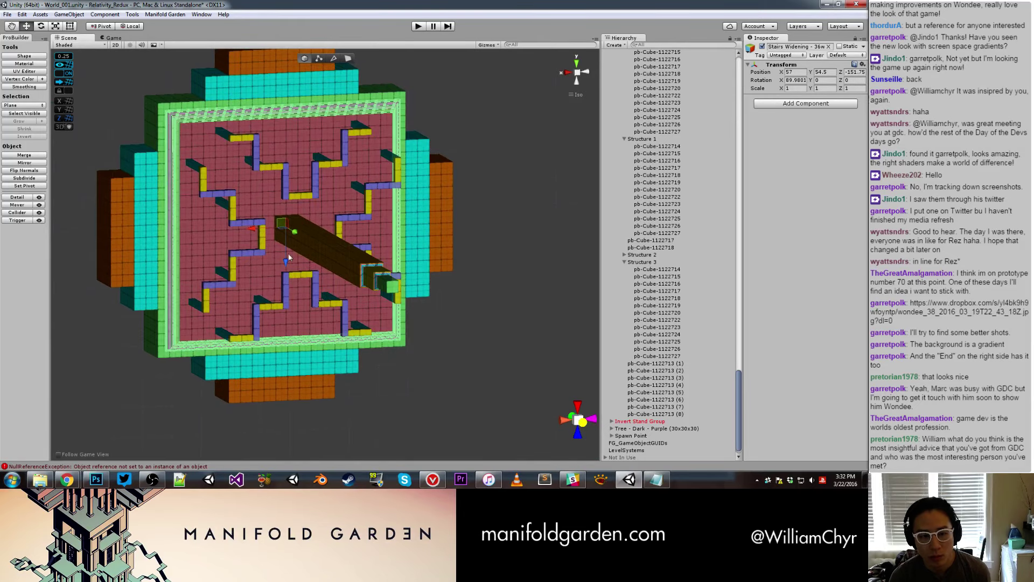
Restore the Chrome window with the Duet gameplay video from the taskbar.
scroll(289, 254, "up", 2)
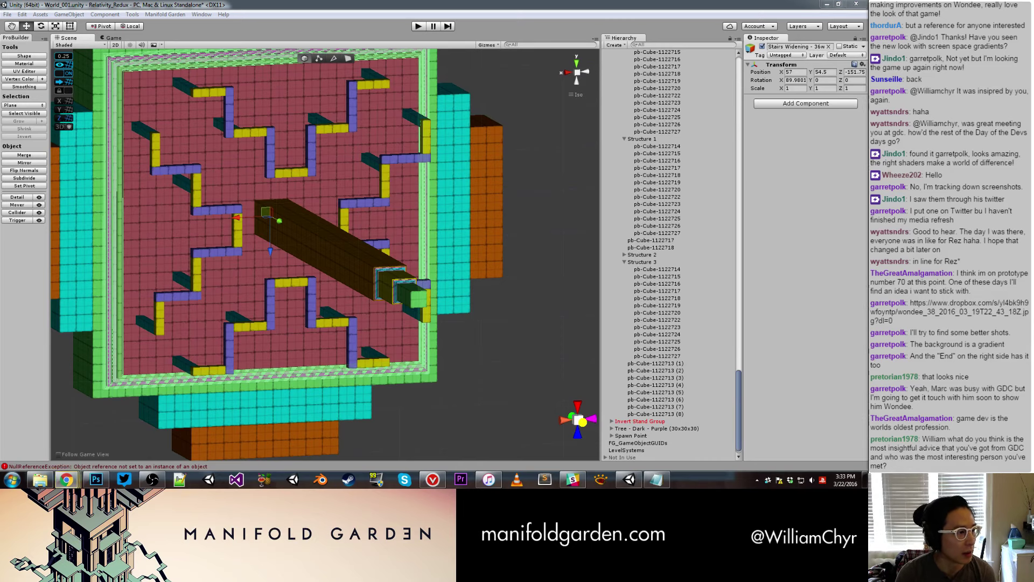
left_click(66, 480)
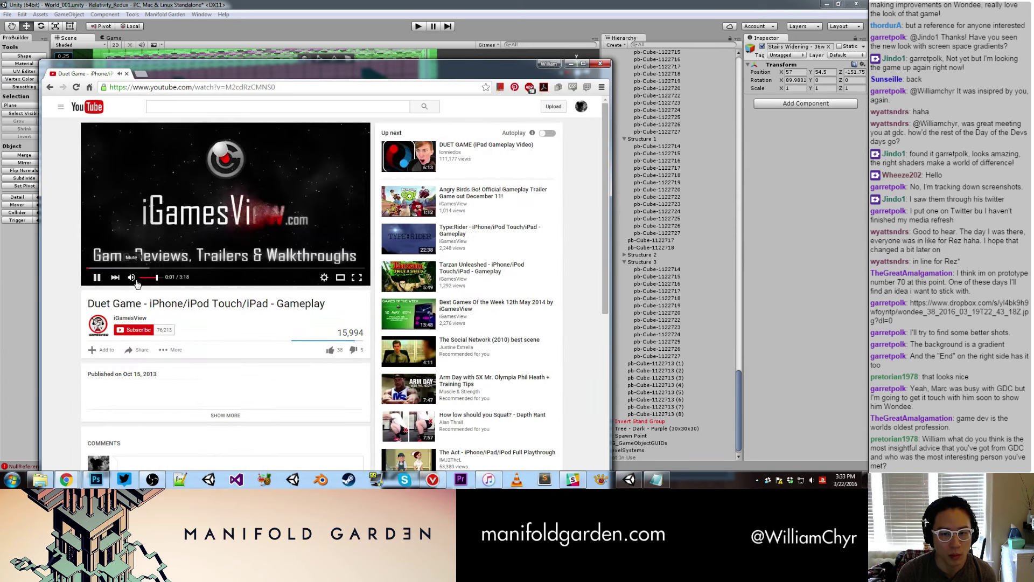
Unmute the Duet video, watch it full screen skipping ahead, then switch back to Unity.
left_click(131, 278)
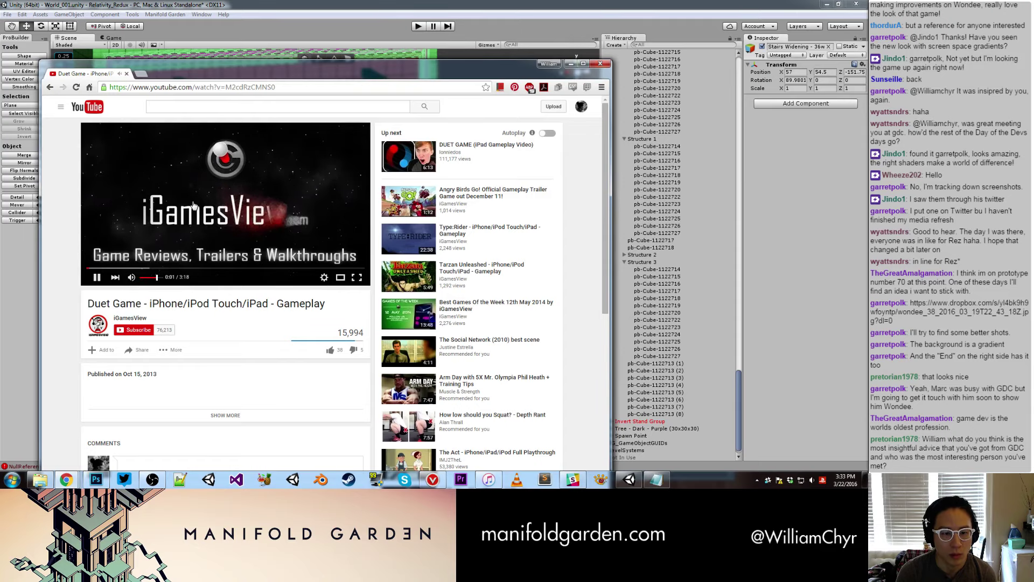
left_click_drag(324, 67, 479, 43)
left_click(306, 251)
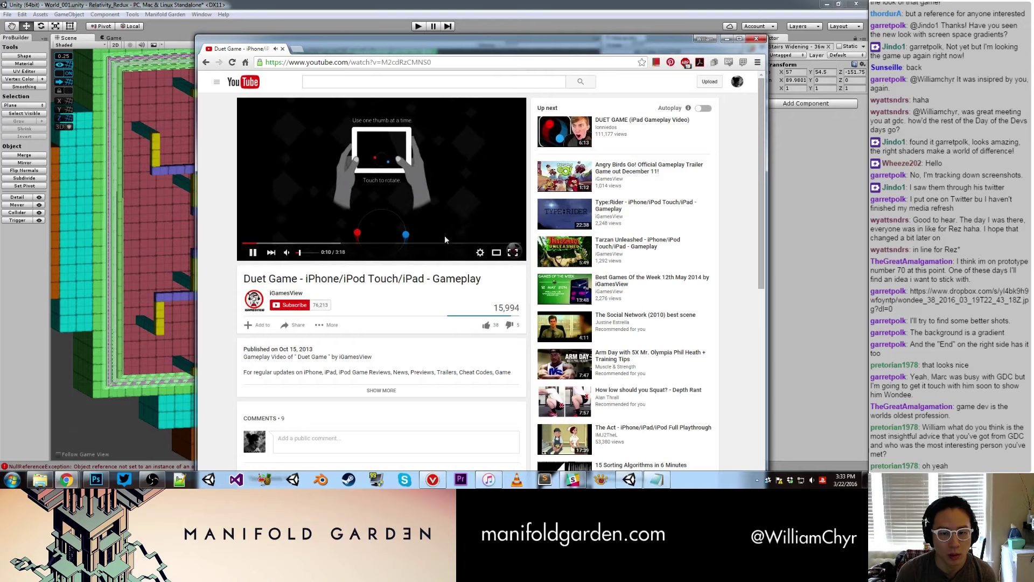
left_click(513, 254)
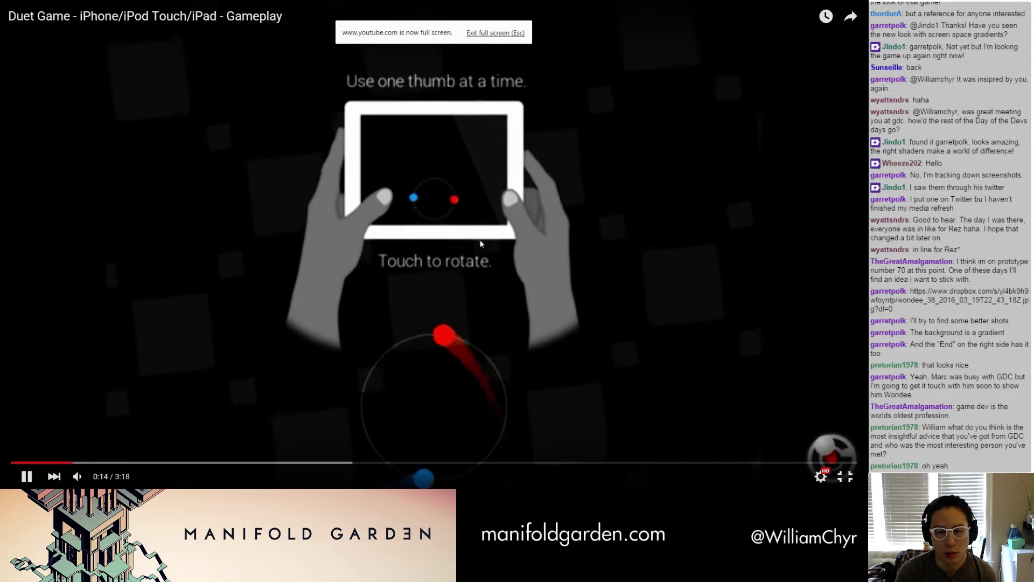
mouse_move(77, 476)
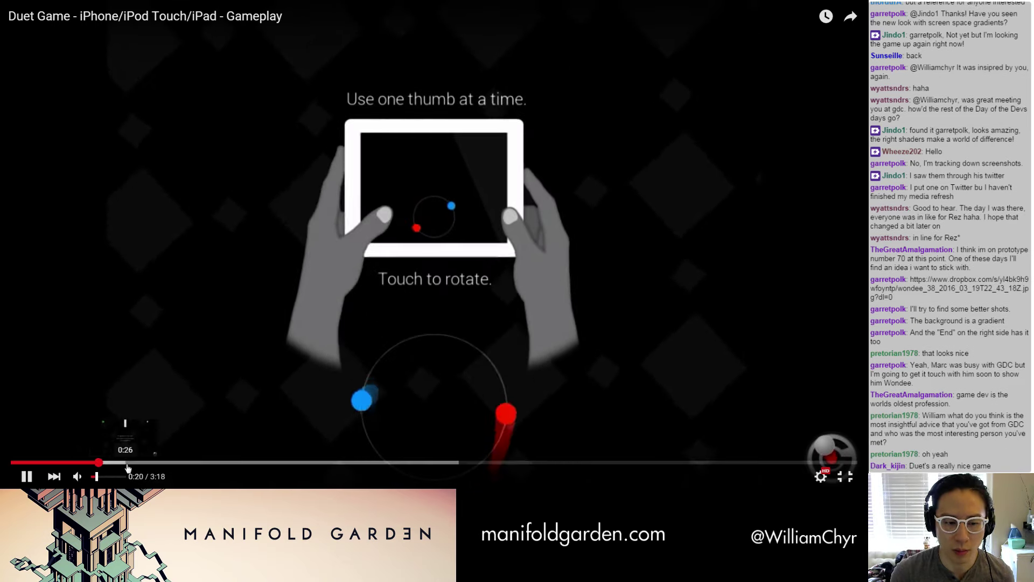
left_click(127, 462)
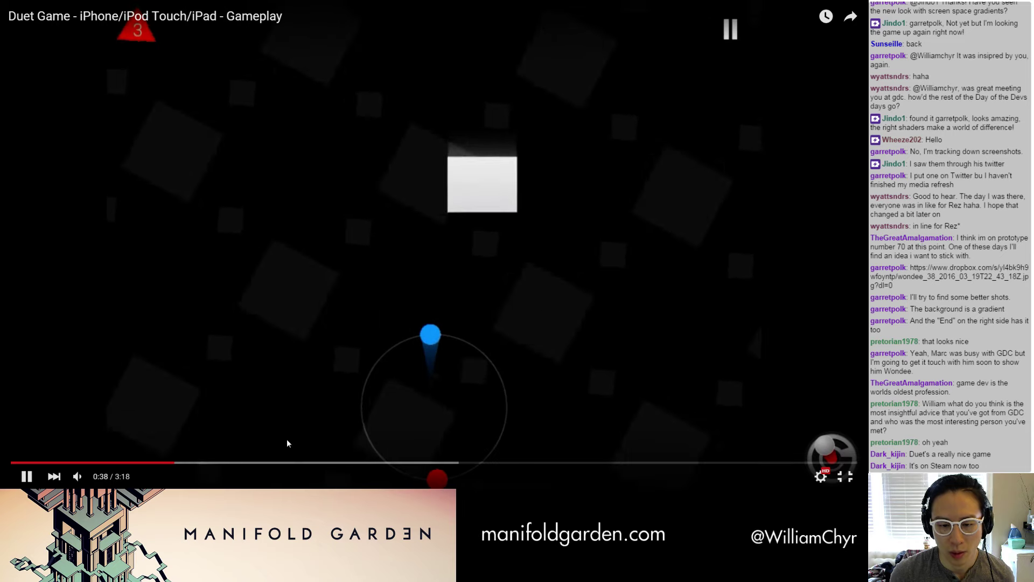
key("Escape")
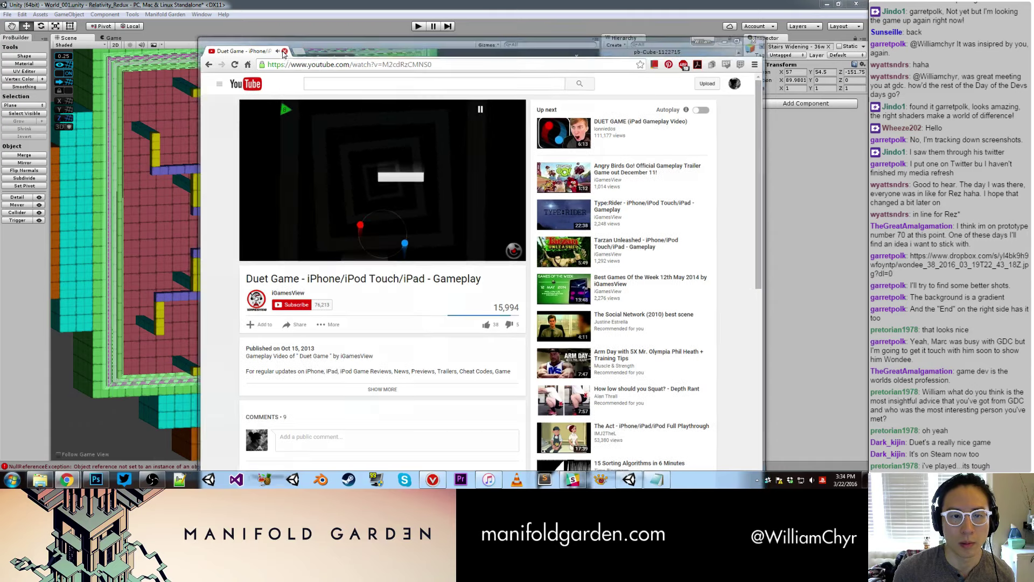
key("alt+Tab")
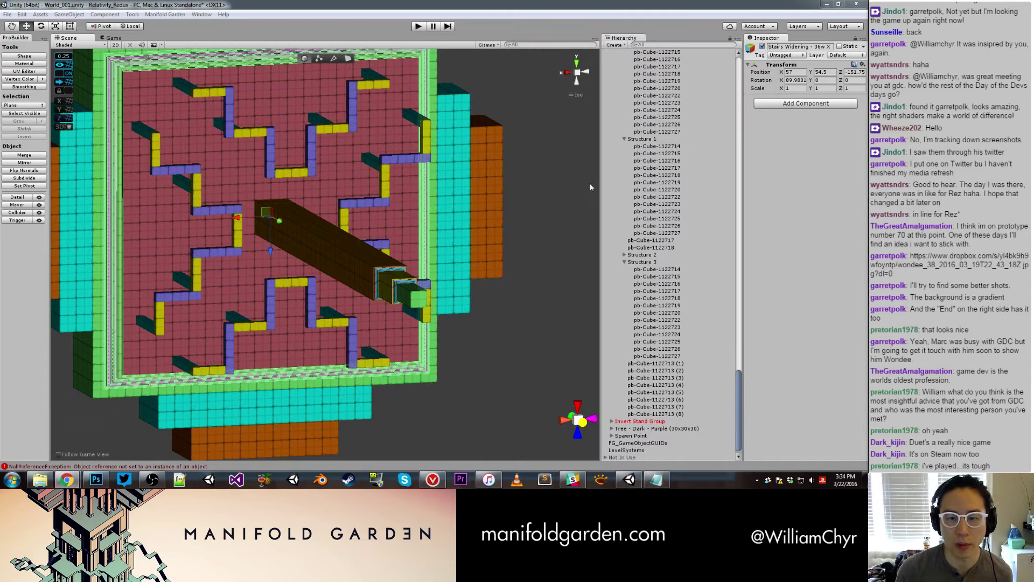
Deselect the stairs, orbit to a top-down maze view, and bring up the Trello development board window.
left_click(542, 184)
mouse_move(542, 184)
left_mouse_down("alt")
mouse_move(447, 157)
mouse_move(464, 162)
left_mouse_up("alt")
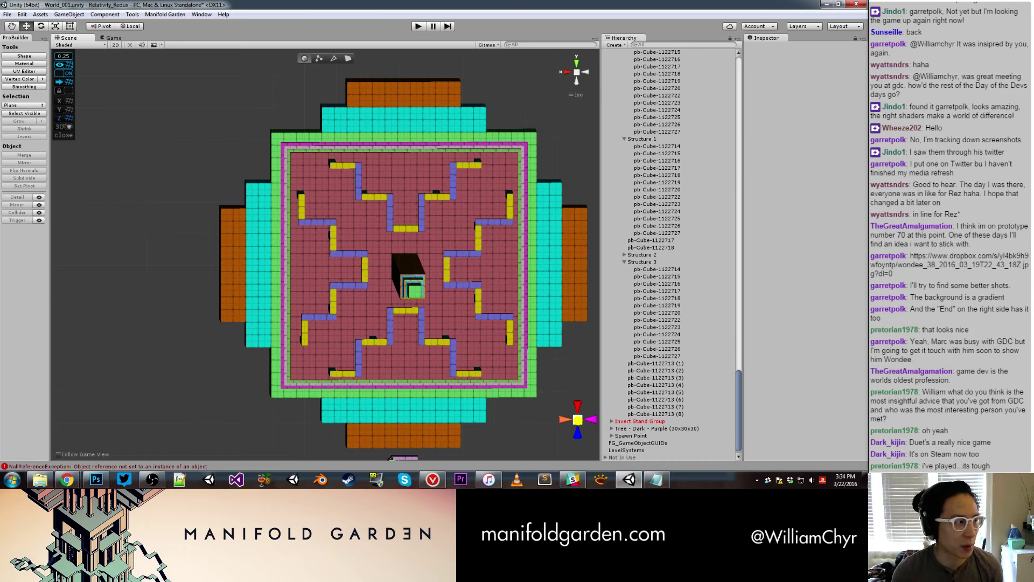
left_click(67, 480)
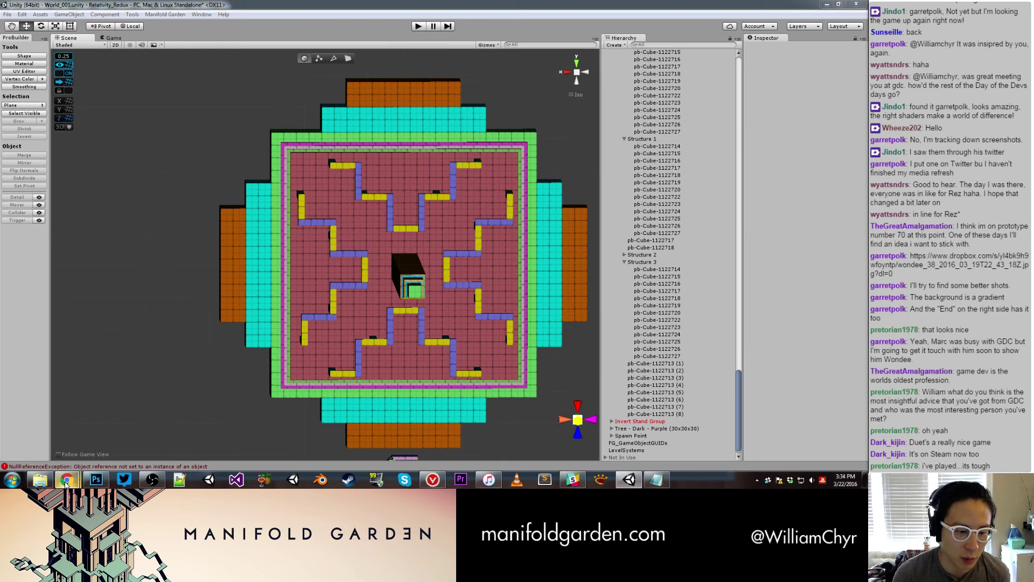
left_click(84, 445)
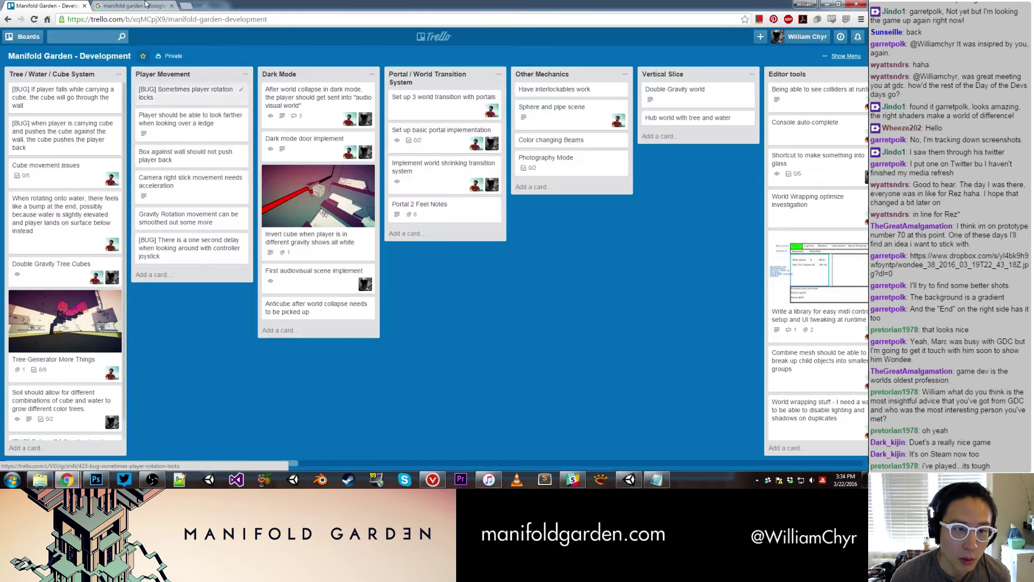
Google 'below game' and then 'battle chef brigade'.
left_click(144, 6)
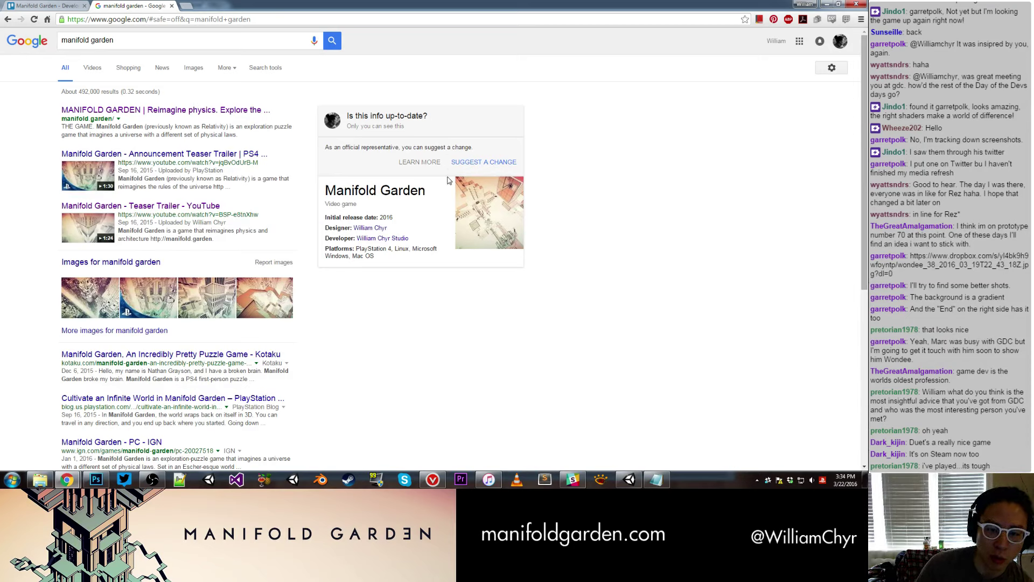
mouse_move(112, 40)
left_mouse_down()
mouse_move(57, 42)
mouse_move(59, 34)
left_mouse_up()
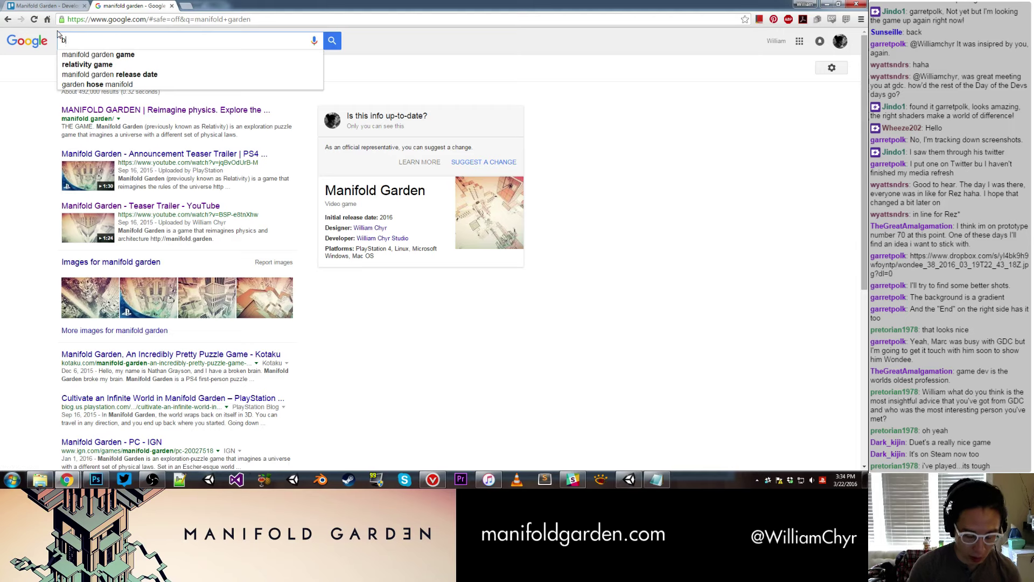
type("below game")
key("Return")
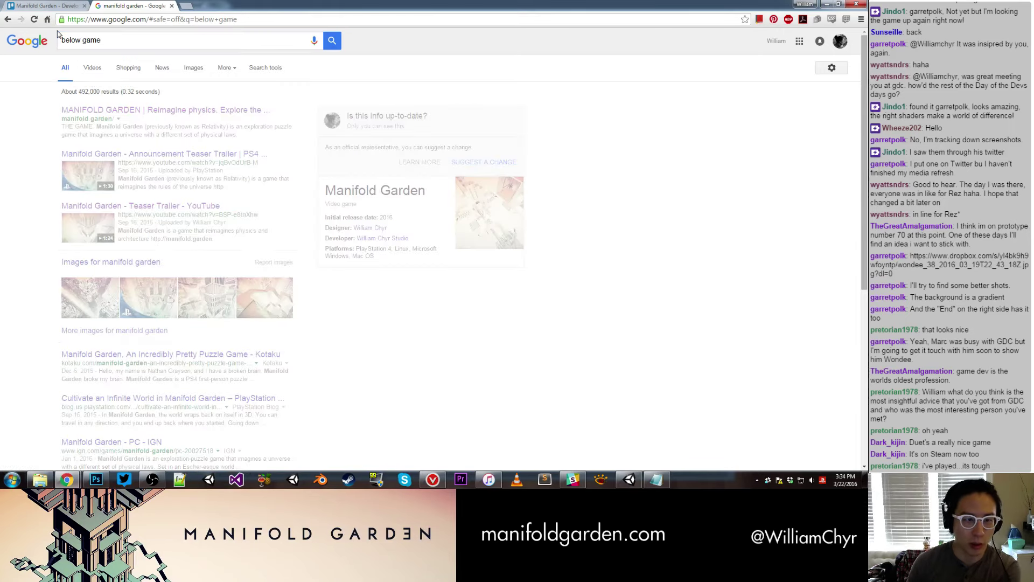
left_click_drag(165, 43, 24, 35)
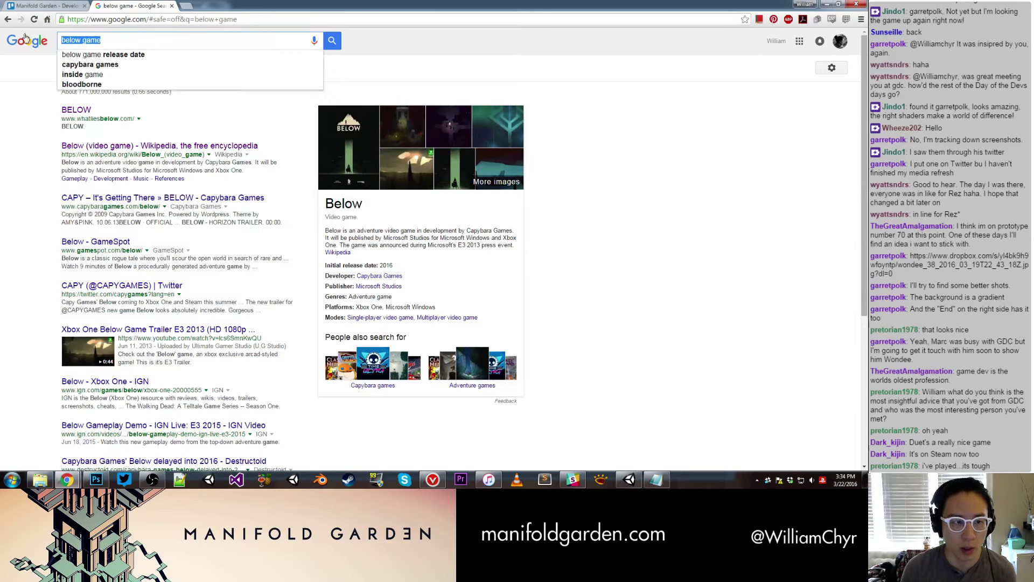
type("battle chef brigade")
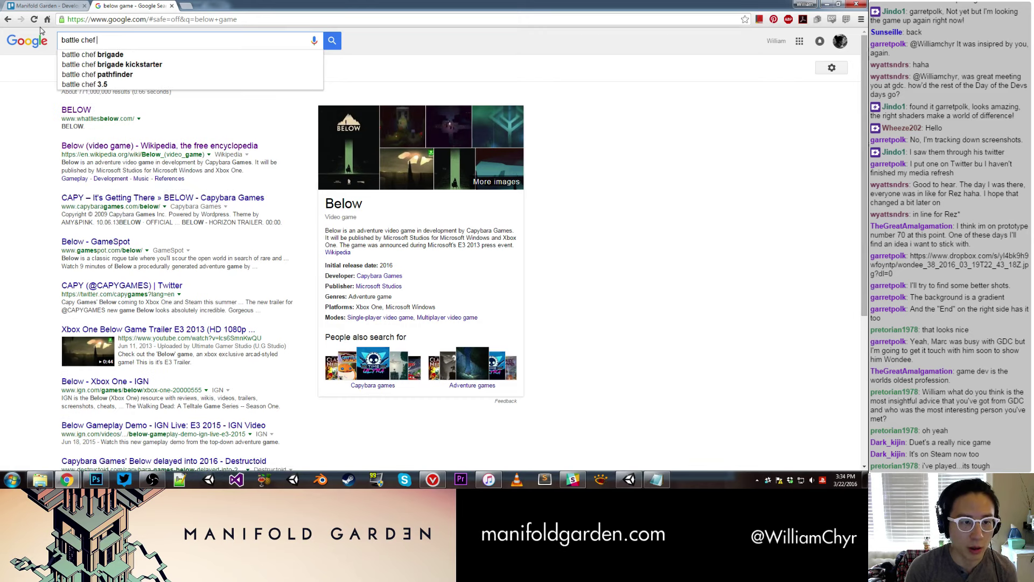
key("Return")
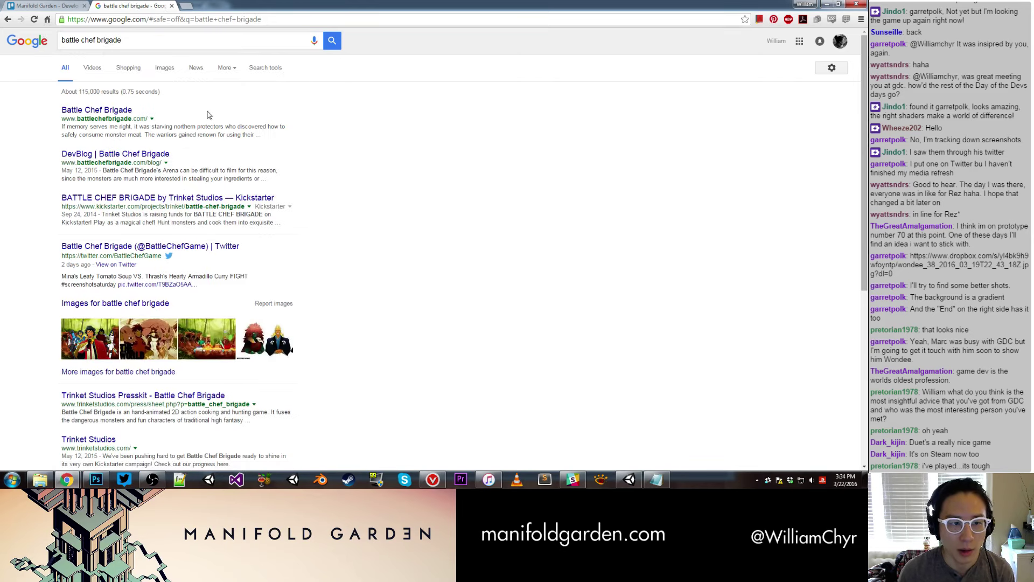
Google 'starseed pilgrim' and then 'the witness'.
left_click_drag(153, 36, 15, 45)
type("star")
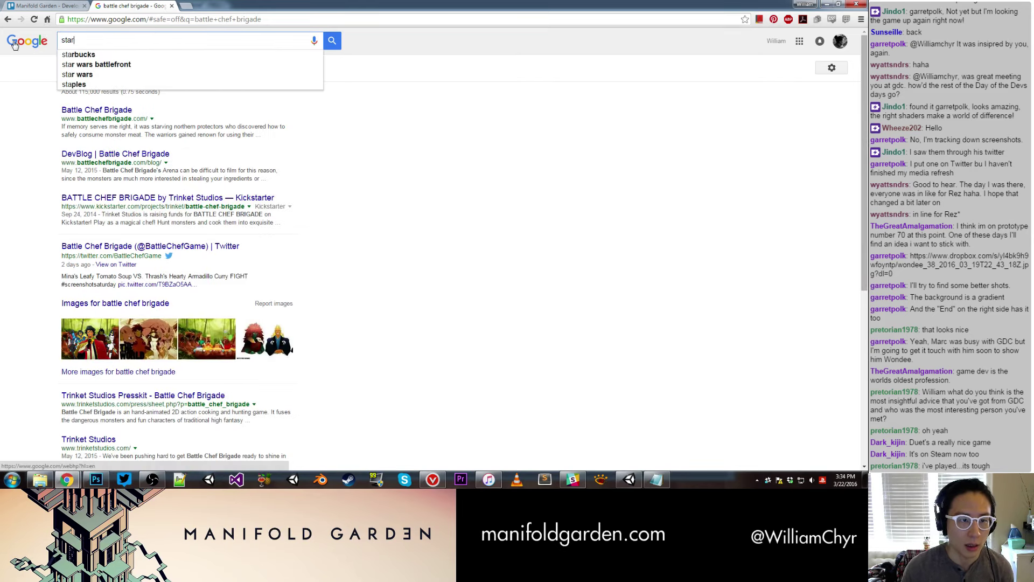
type("seed pilgrtim")
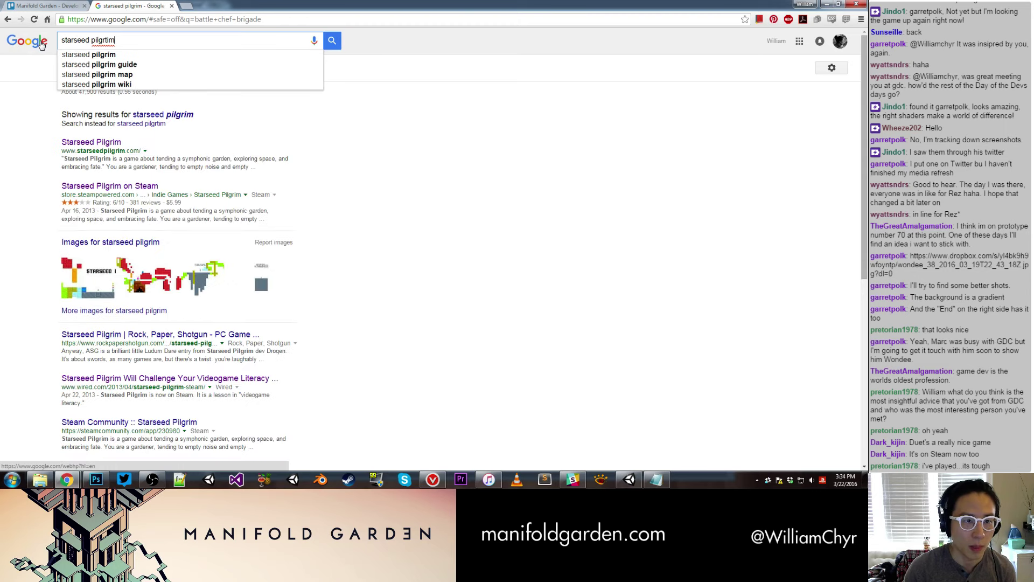
key("BackSpace")
key("BackSpace")
key("BackSpace")
type("im")
key("Return")
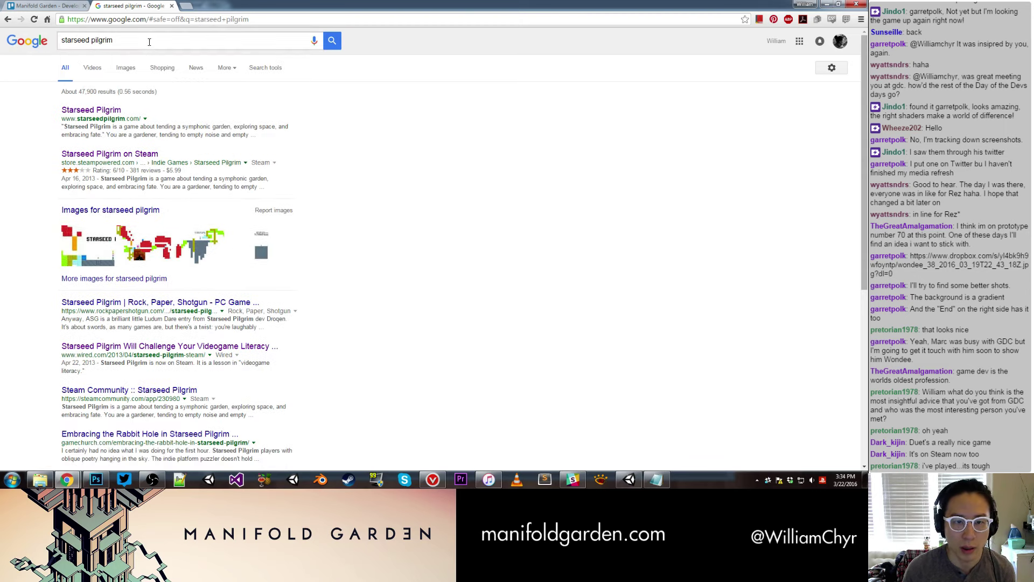
left_click_drag(149, 42, 64, 42)
type("the witnes")
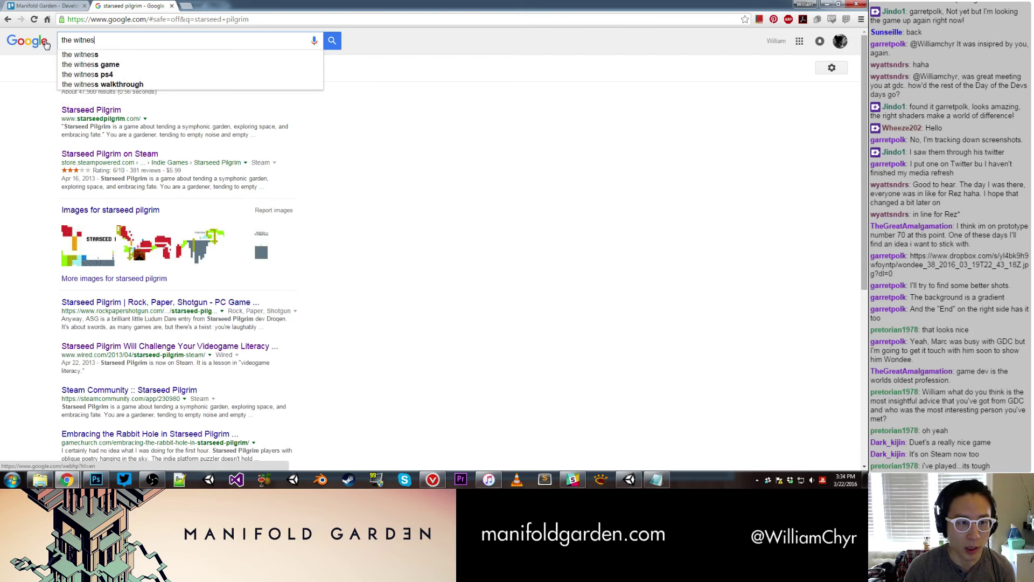
type("s")
key("Return")
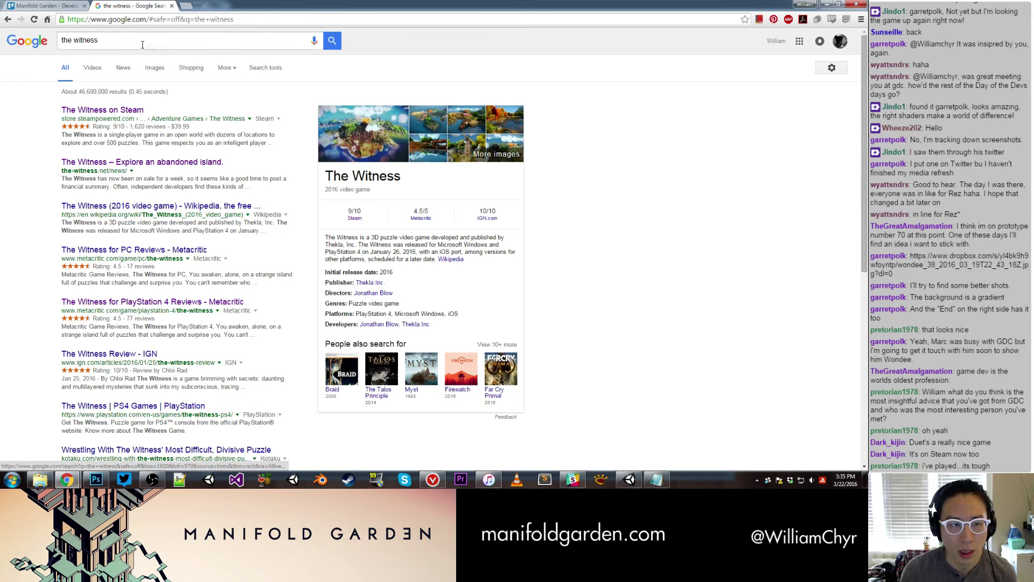
Search for 'manifold garden', then minimize the browser to return to Unity.
left_click_drag(102, 41, 42, 41)
type("anifold g")
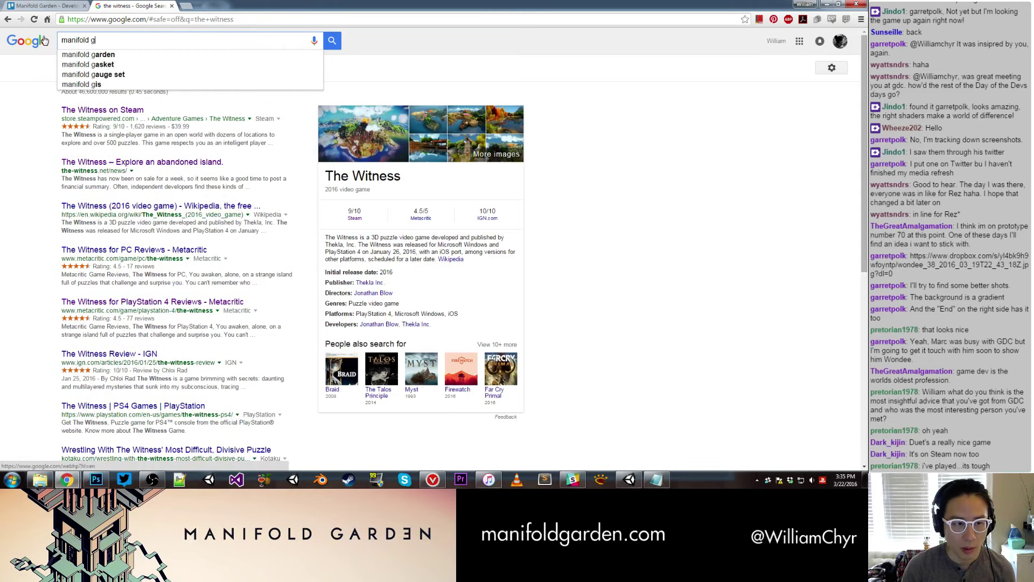
type("arden")
key("Return")
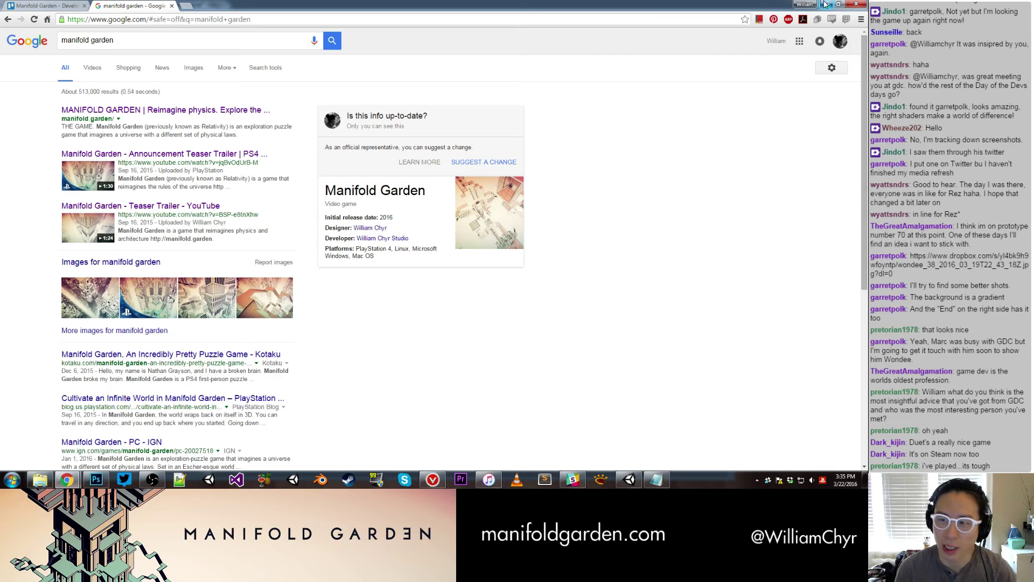
left_click(825, 5)
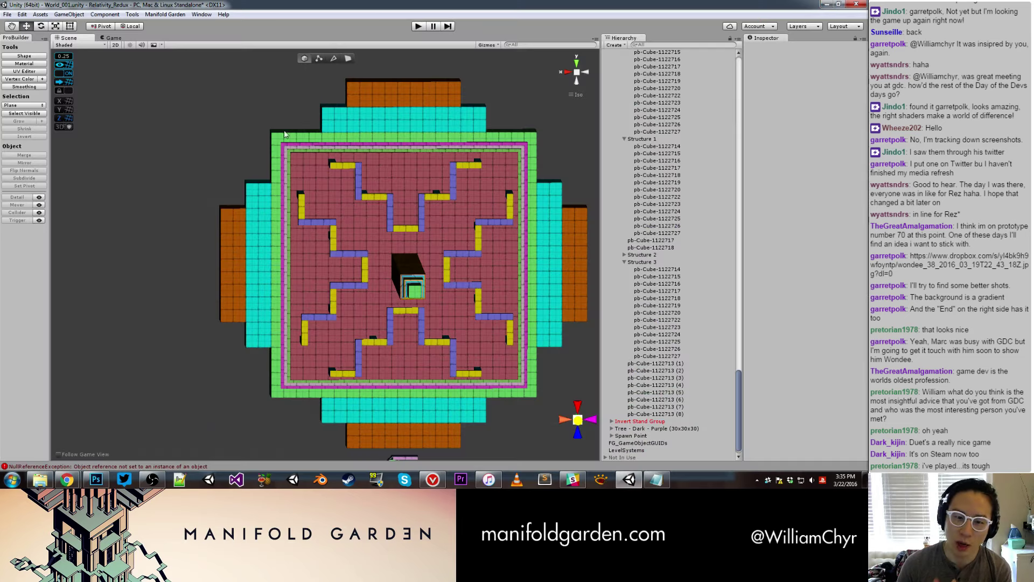
Duplicate the Step object to add a third step to the Stairs Widening set.
left_click_drag(125, 190, 168, 214, "alt")
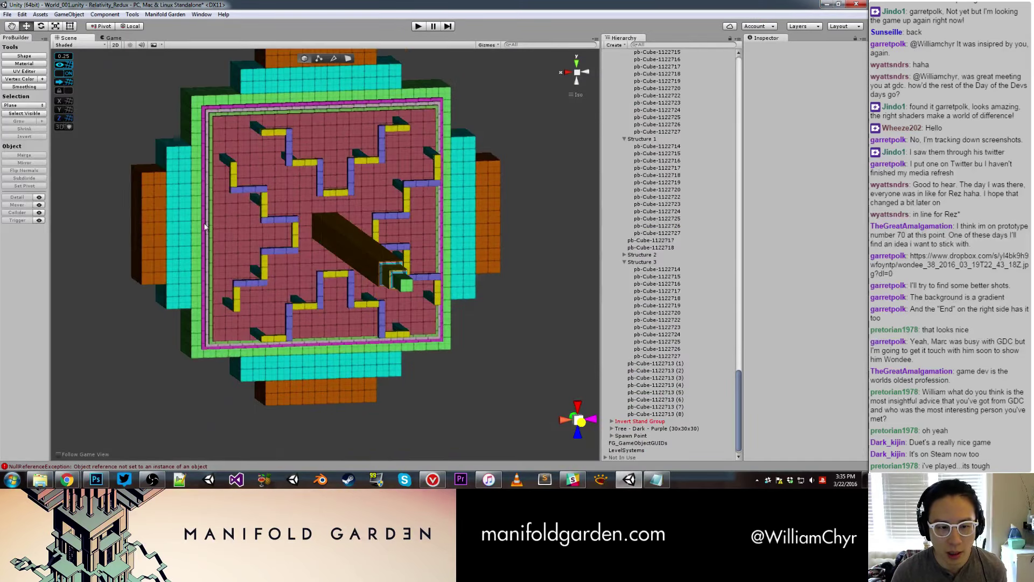
left_click(201, 144)
mouse_move(201, 143)
left_mouse_down("alt")
mouse_move(319, 192)
mouse_move(492, 238)
left_mouse_up("alt")
scroll(480, 240, "up", 3)
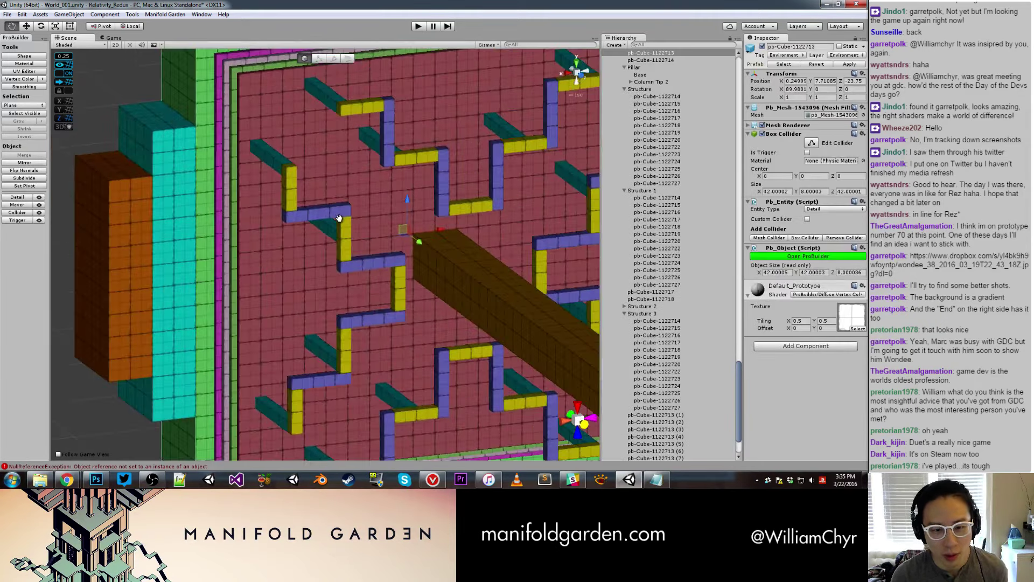
scroll(434, 243, "up", 3)
left_click(331, 237)
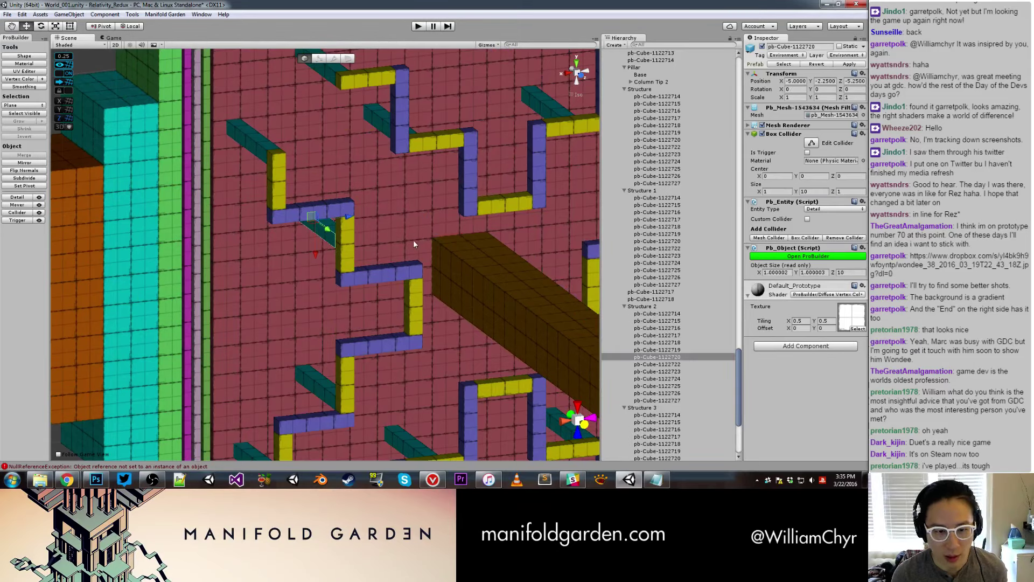
left_click(402, 274)
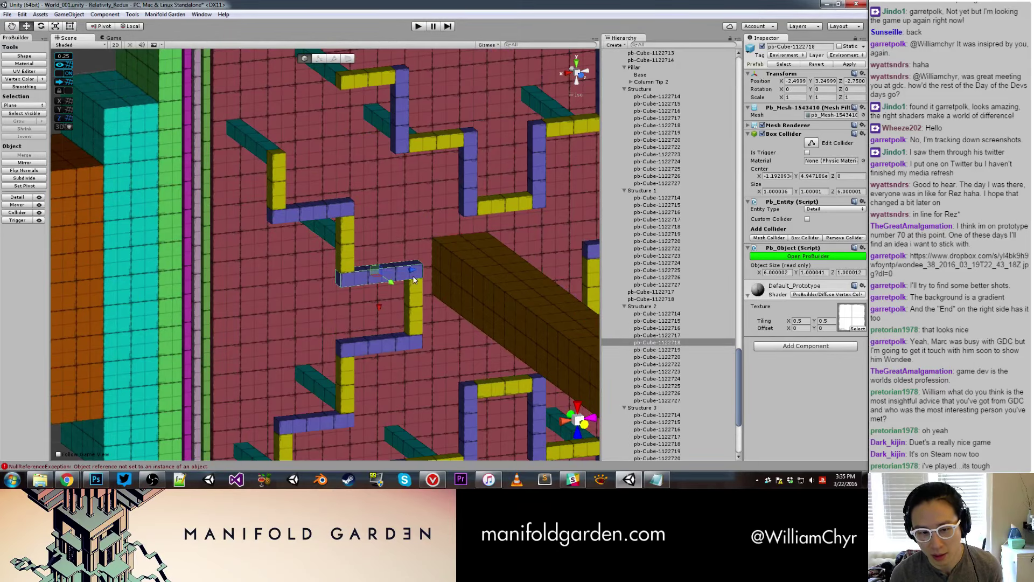
scroll(402, 269, "down", 5)
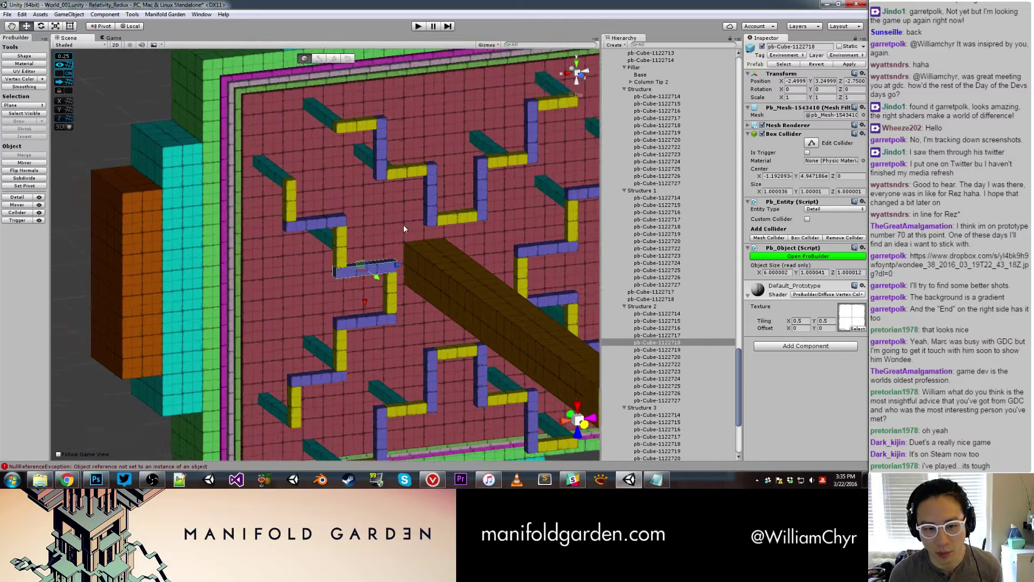
scroll(402, 269, "up", 8)
mouse_move(409, 259)
middle_mouse_down()
mouse_move(456, 215)
mouse_move(416, 261)
mouse_move(432, 233)
mouse_move(400, 245)
mouse_move(294, 239)
mouse_move(408, 228)
middle_mouse_up()
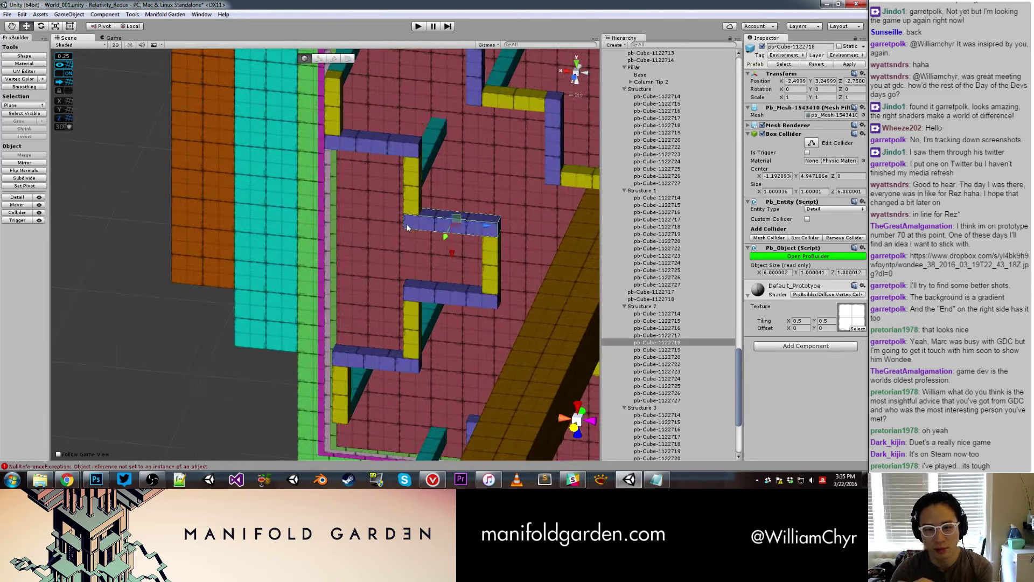
left_click_drag(450, 188, 479, 196, "alt")
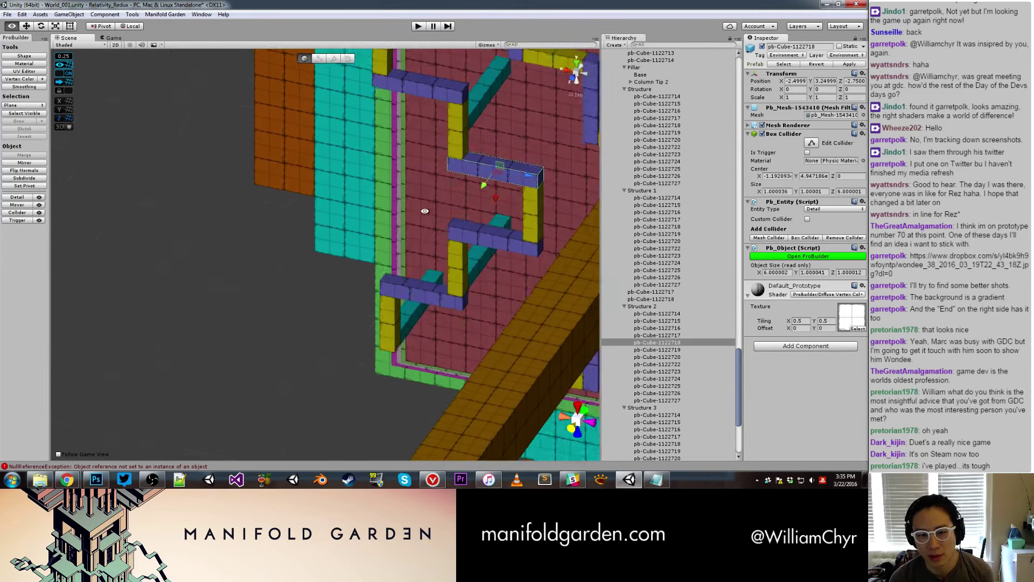
left_click(479, 193)
right_click_drag(476, 193, 412, 215, "alt")
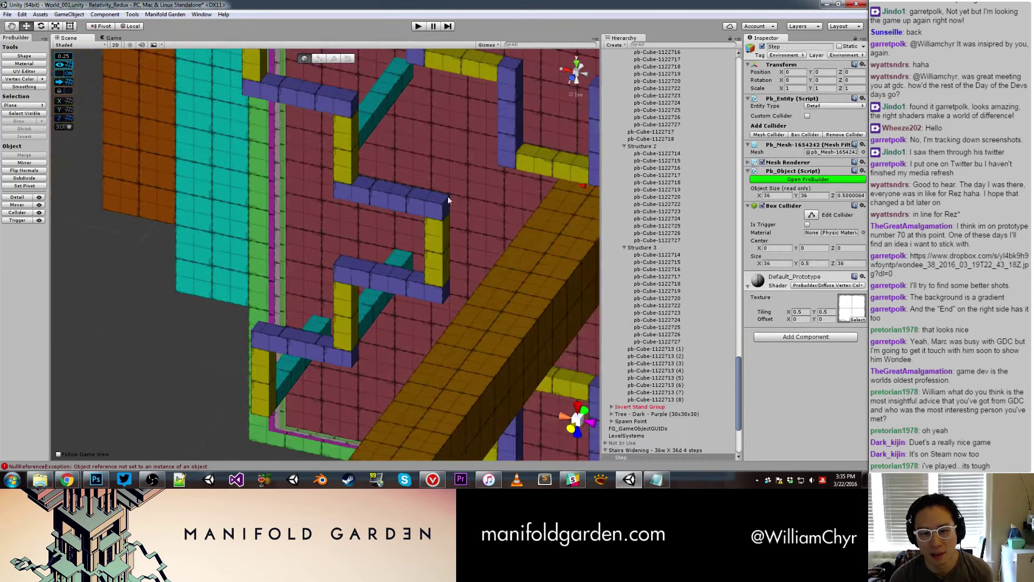
mouse_move(411, 215)
left_mouse_down("alt")
mouse_move(374, 216)
mouse_move(371, 177)
mouse_move(352, 205)
mouse_move(387, 203)
mouse_move(360, 229)
left_mouse_up("alt")
key("ctrl+d")
Shorten the upper and lower blue ledge bars by pulling their left end faces in one unit.
left_click(345, 204)
left_click(397, 220)
scroll(355, 209, "up", 3)
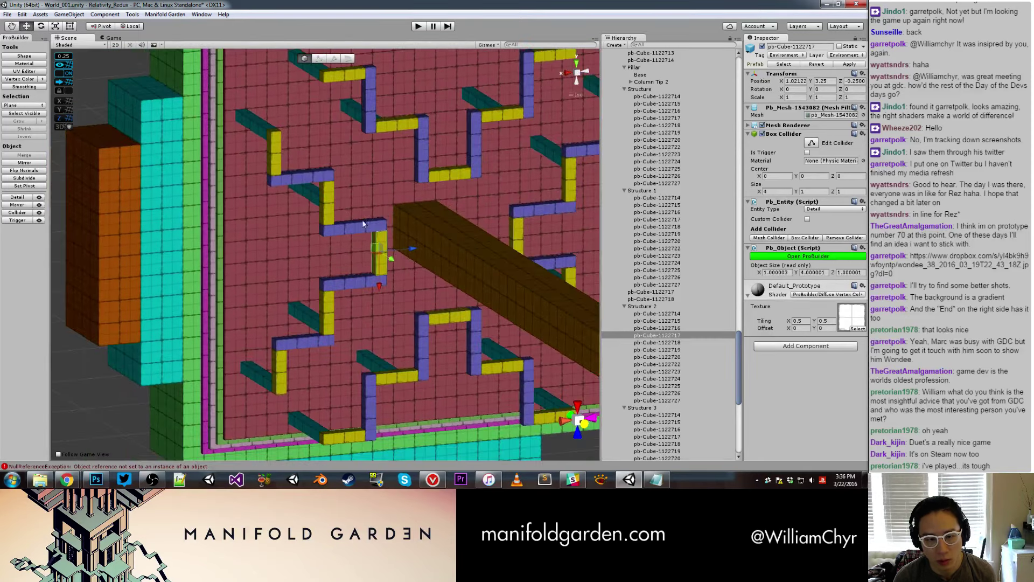
left_click(360, 229)
scroll(347, 223, "up", 5)
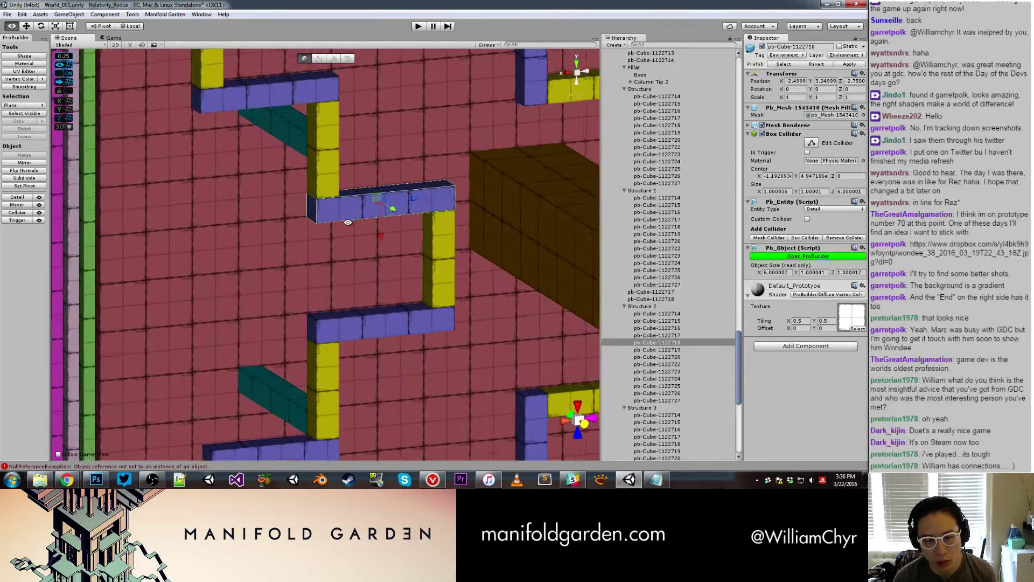
key("g")
left_click(306, 207)
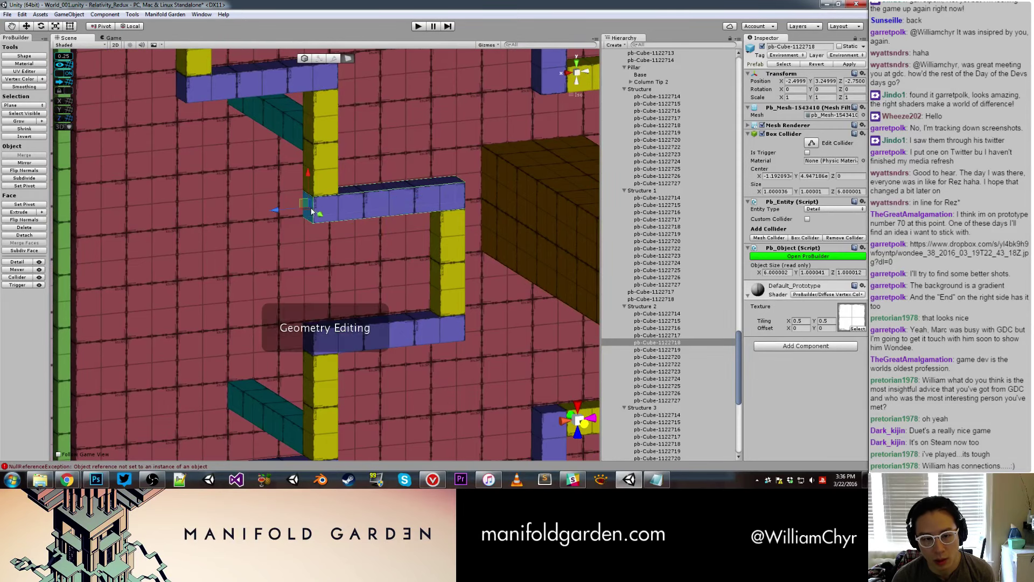
left_click_drag(280, 210, 302, 207)
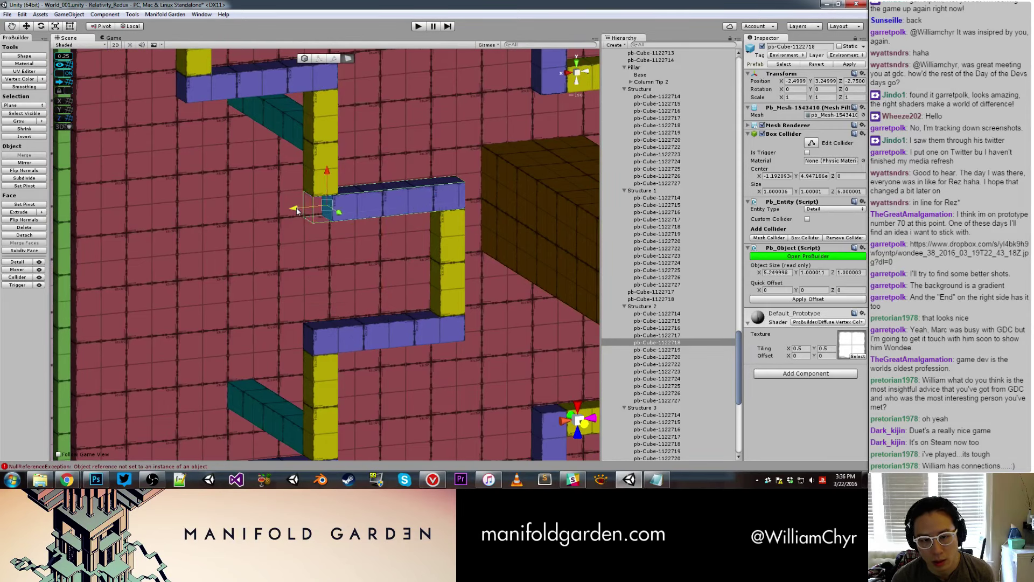
left_click(311, 338)
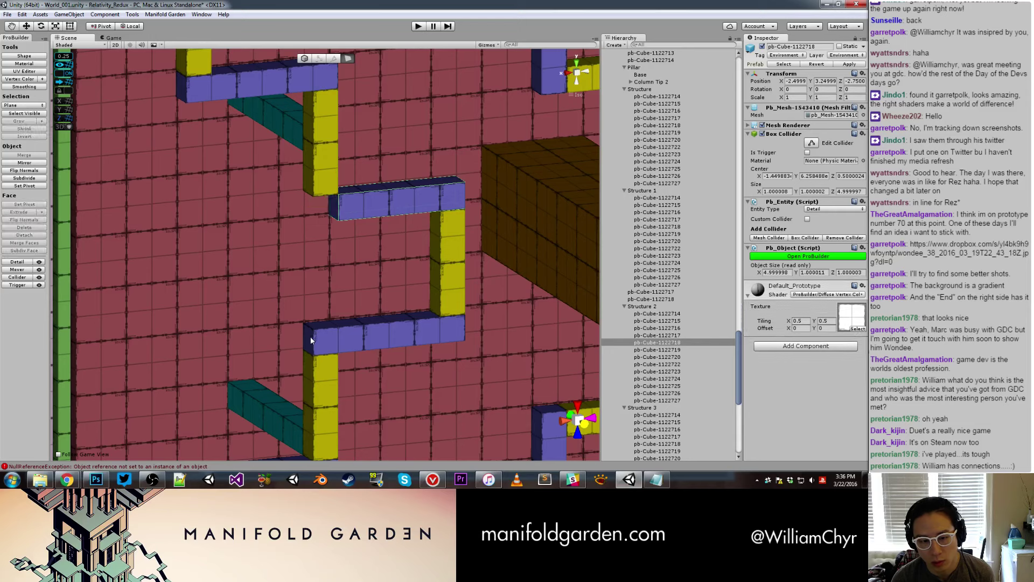
left_click_drag(278, 344, 304, 344)
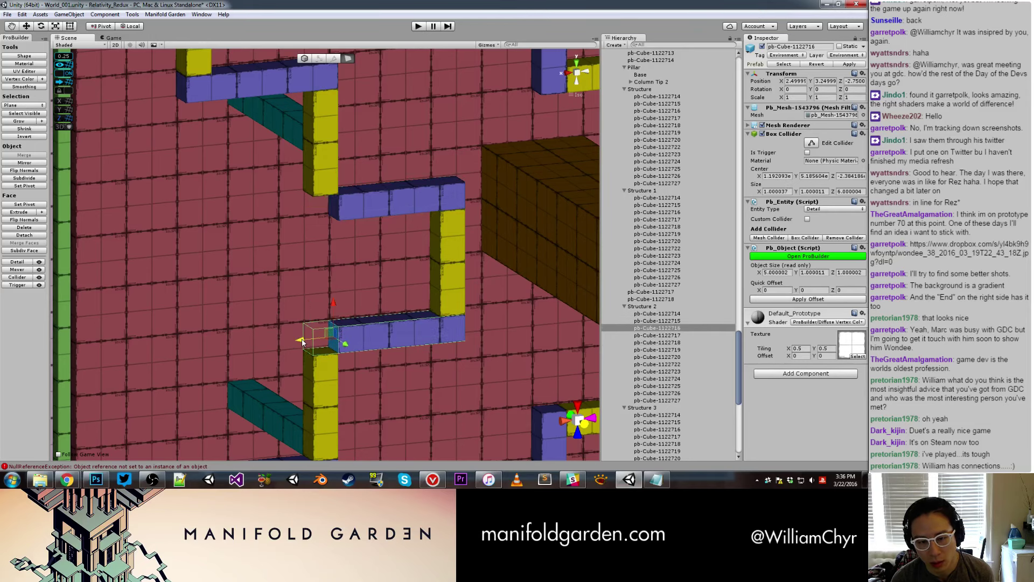
key("g")
Shift the yellow columns, upper blue bar and another cube one grid unit right.
scroll(367, 272, "down", 3)
mouse_move(366, 273)
left_mouse_down("alt")
mouse_move(376, 247)
mouse_move(377, 291)
left_mouse_up("alt")
left_click(375, 247)
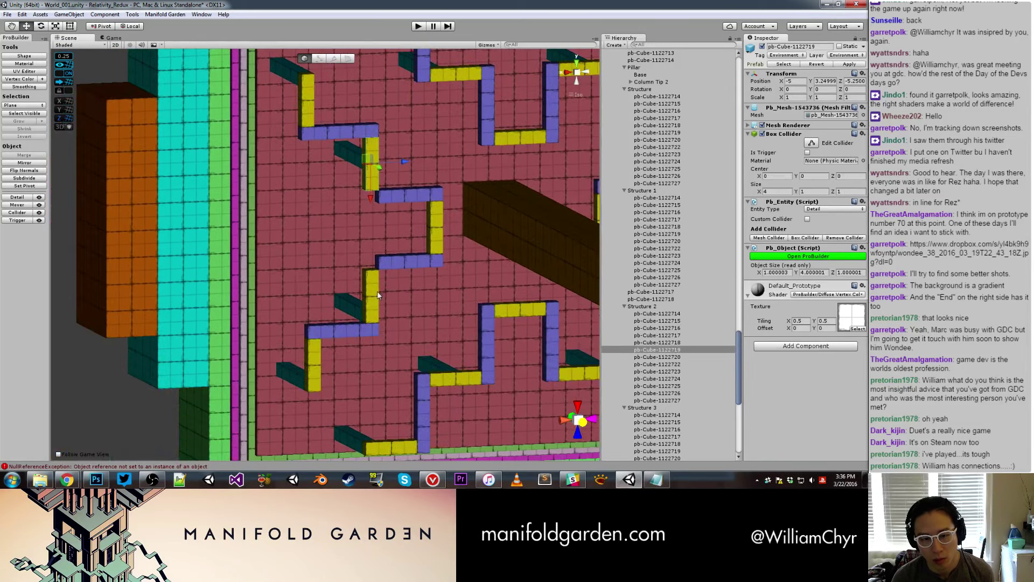
left_click(371, 290, "shift")
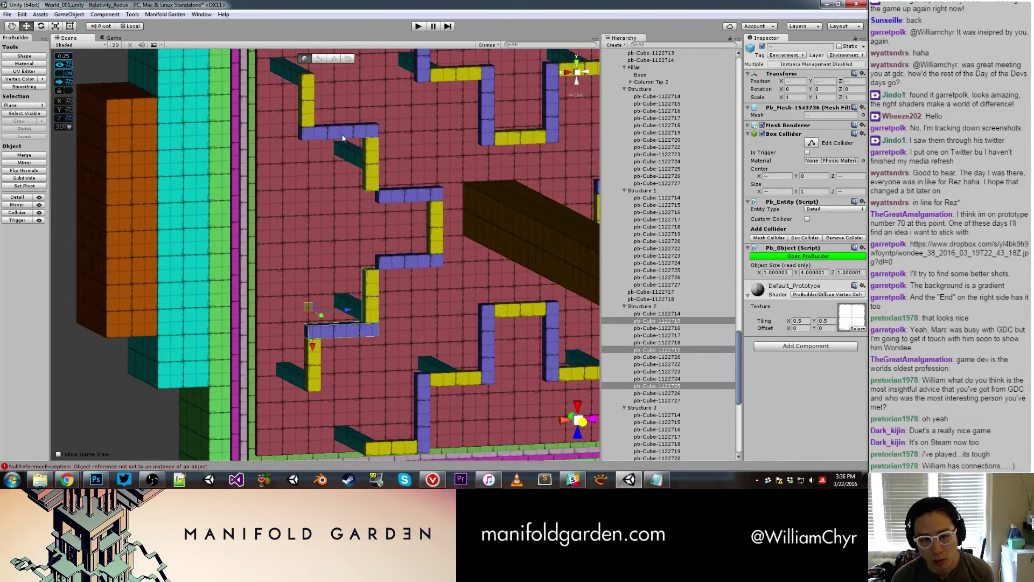
left_click(343, 138, "shift")
left_click(309, 113, "shift")
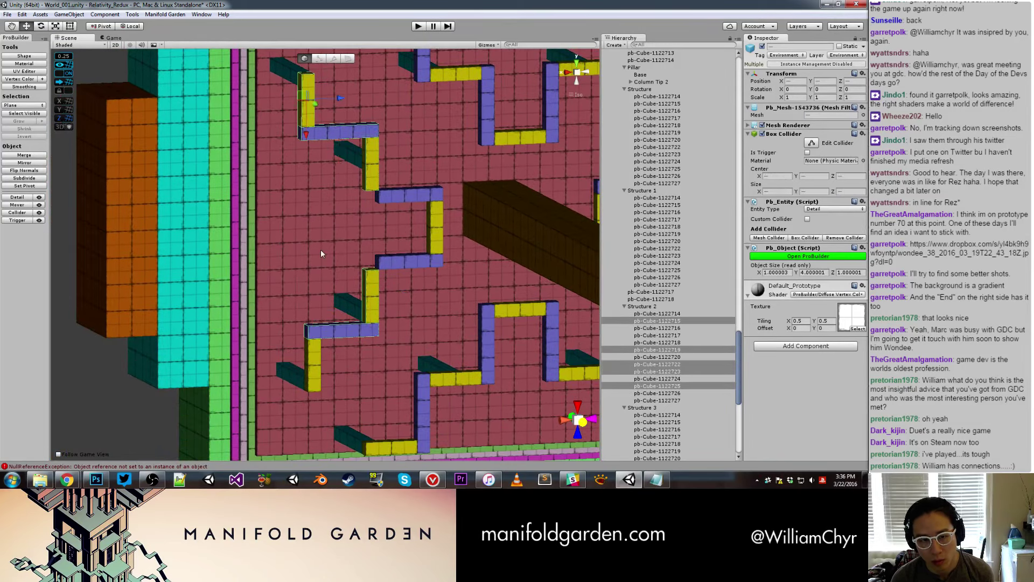
left_click(318, 355, "shift")
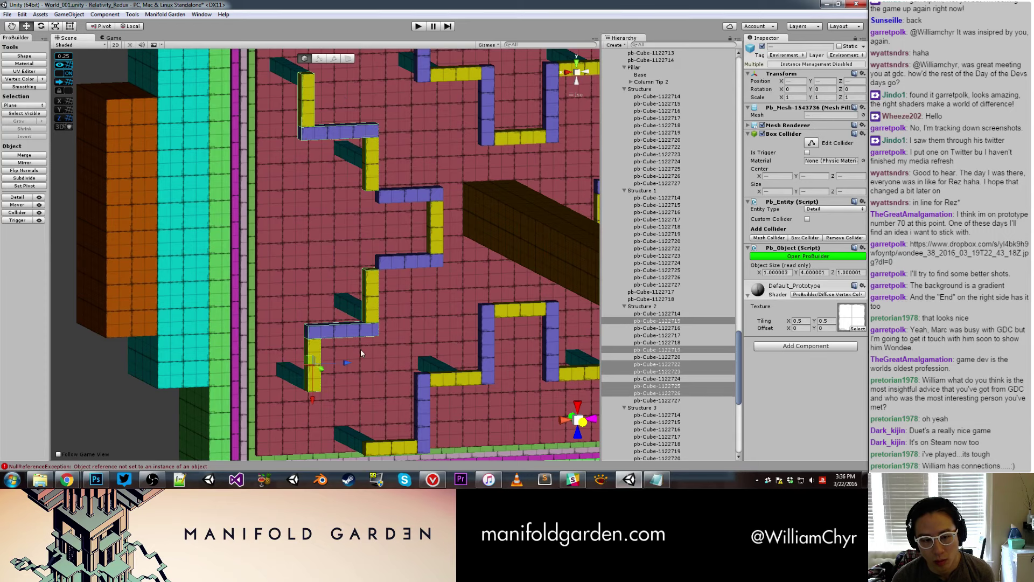
left_click_drag(348, 363, 362, 361)
mouse_move(371, 312)
left_mouse_down("alt")
mouse_move(185, 245)
mouse_move(422, 231)
mouse_move(246, 222)
mouse_move(451, 301)
left_mouse_up("alt")
left_click(241, 210)
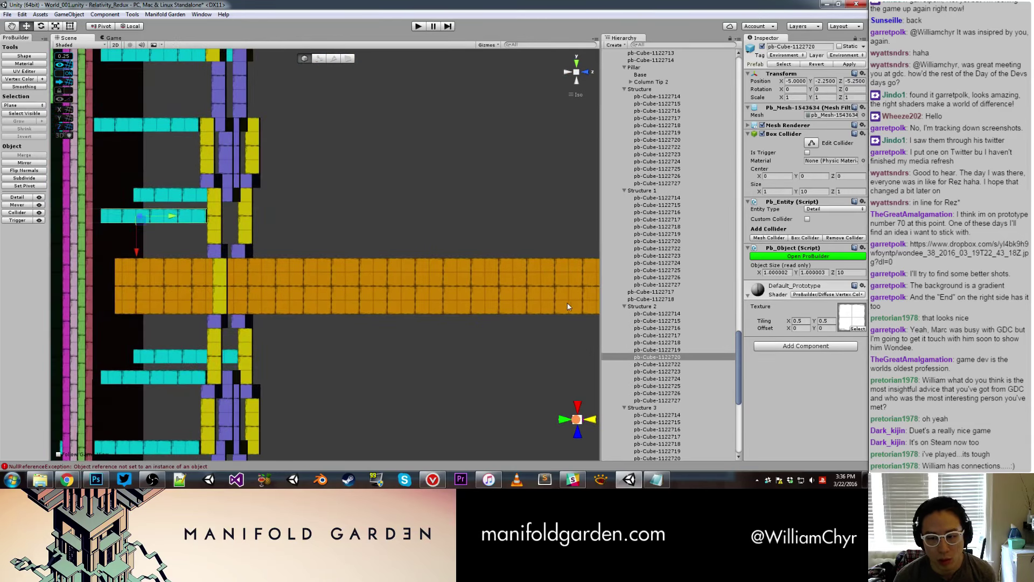
Move the whole Structure 2 group sideways to the right.
left_click(661, 307)
left_click_drag(210, 288, 318, 289)
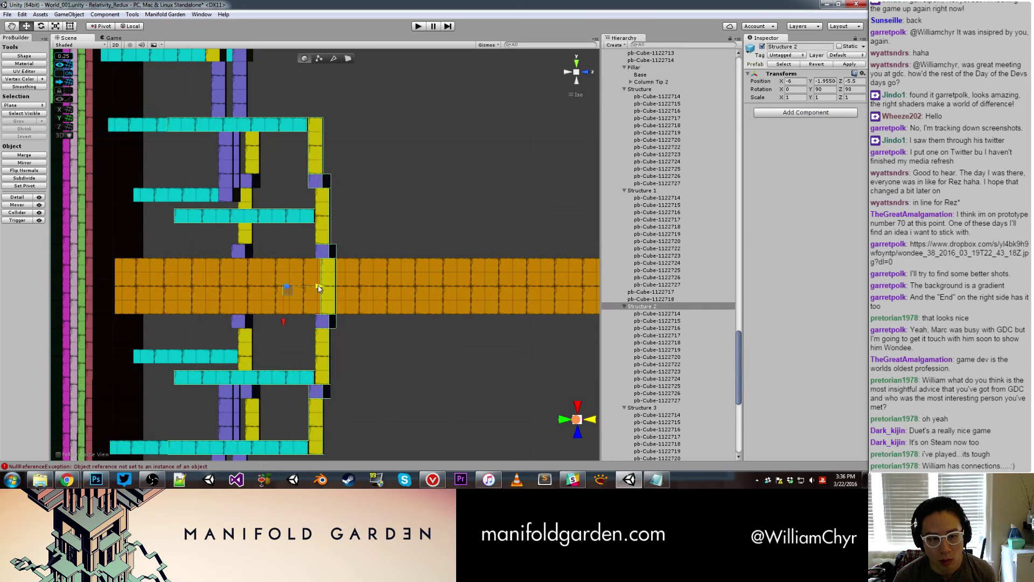
left_click_drag(202, 234, 299, 241, "alt")
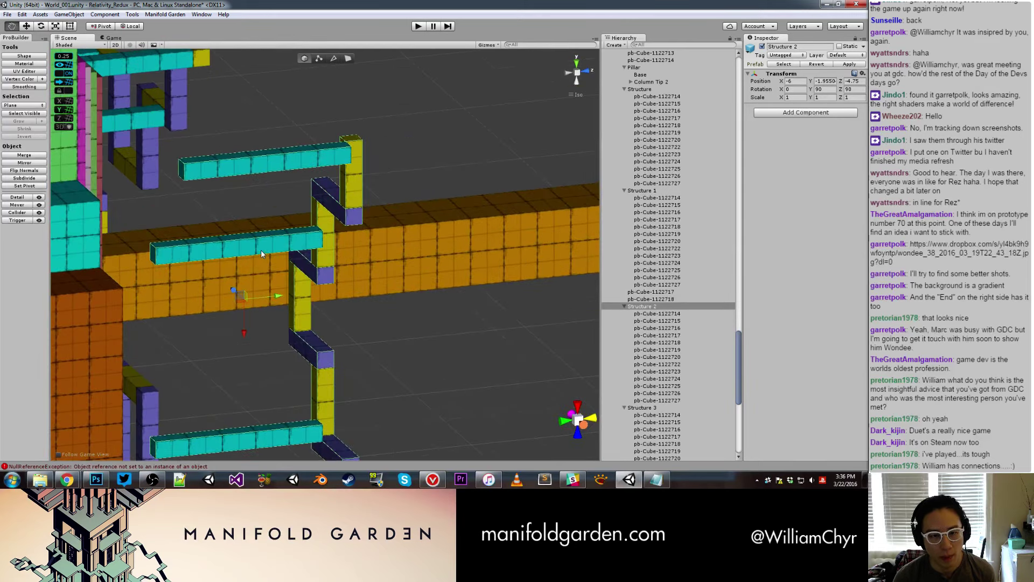
Slide the upper cyan bar one unit along its length, then select Structure 2's teal and cyan bars.
left_click(294, 199)
left_click_drag(294, 199, 377, 230, "alt")
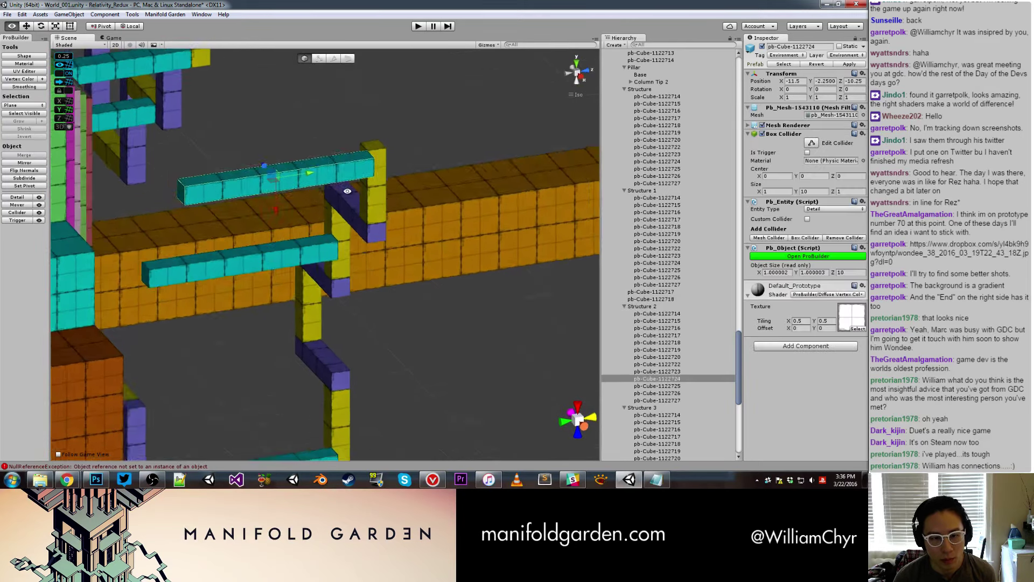
mouse_move(226, 146)
left_mouse_down()
mouse_move(215, 133)
mouse_move(184, 186)
left_mouse_up()
left_click(152, 183)
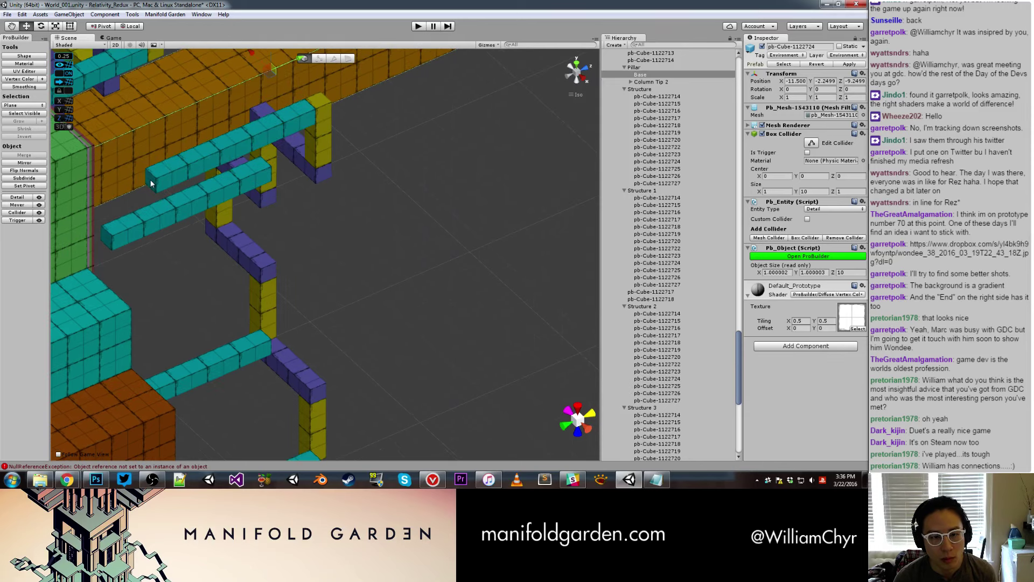
left_click(154, 184)
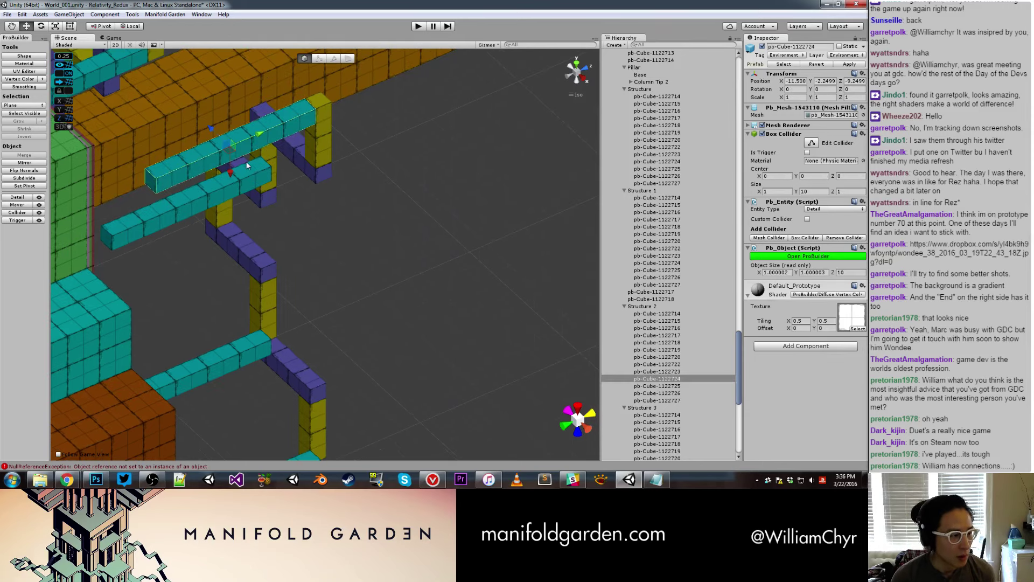
mouse_move(246, 166)
left_mouse_down("alt")
mouse_move(386, 222)
mouse_move(346, 310)
mouse_move(364, 345)
mouse_move(316, 375)
mouse_move(344, 386)
left_mouse_up("alt")
left_click(364, 345)
left_click(317, 375, "shift")
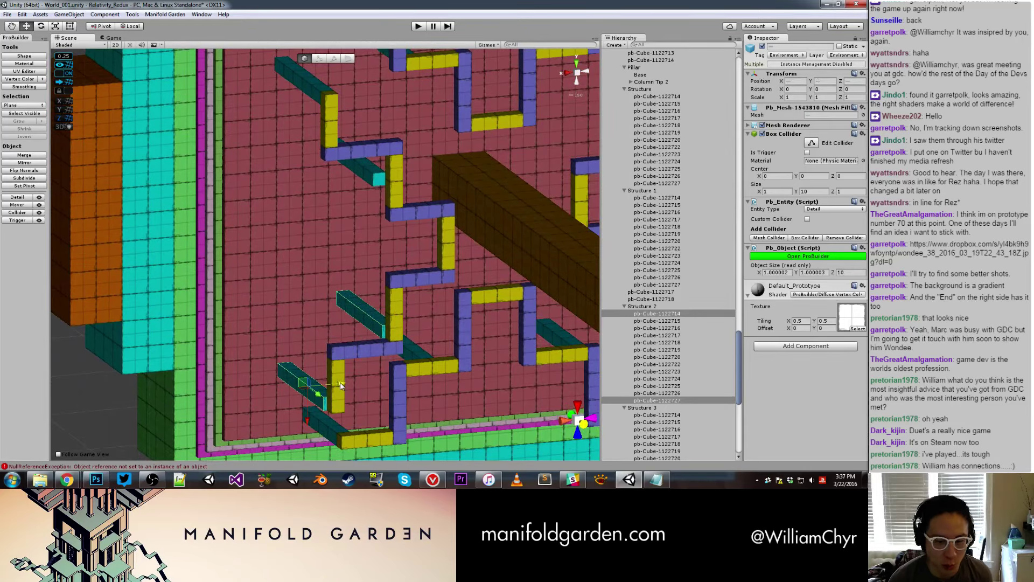
mouse_move(341, 385)
left_mouse_down("alt")
mouse_move(436, 321)
mouse_move(492, 339)
mouse_move(341, 335)
left_mouse_up("alt")
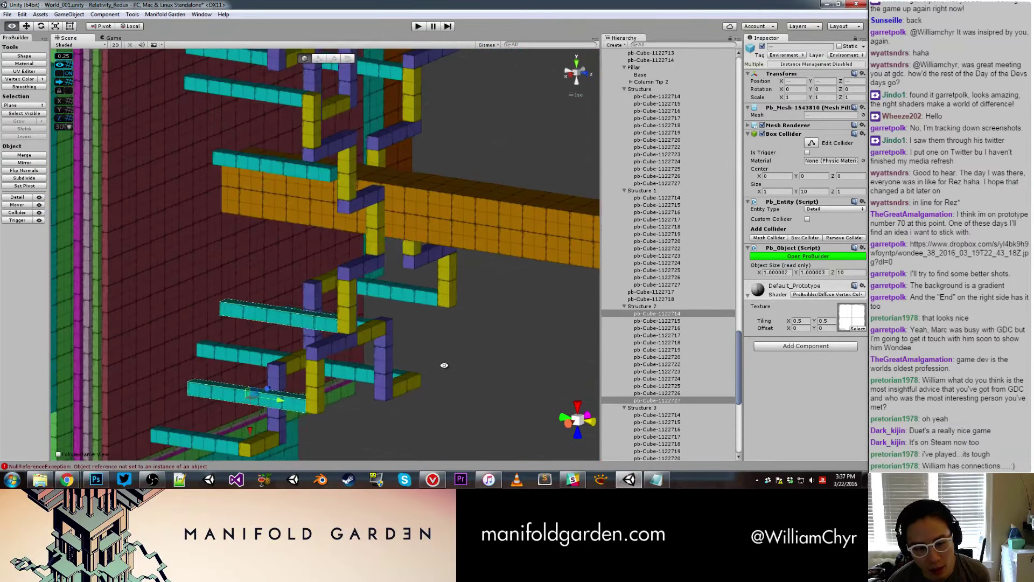
left_click(317, 324)
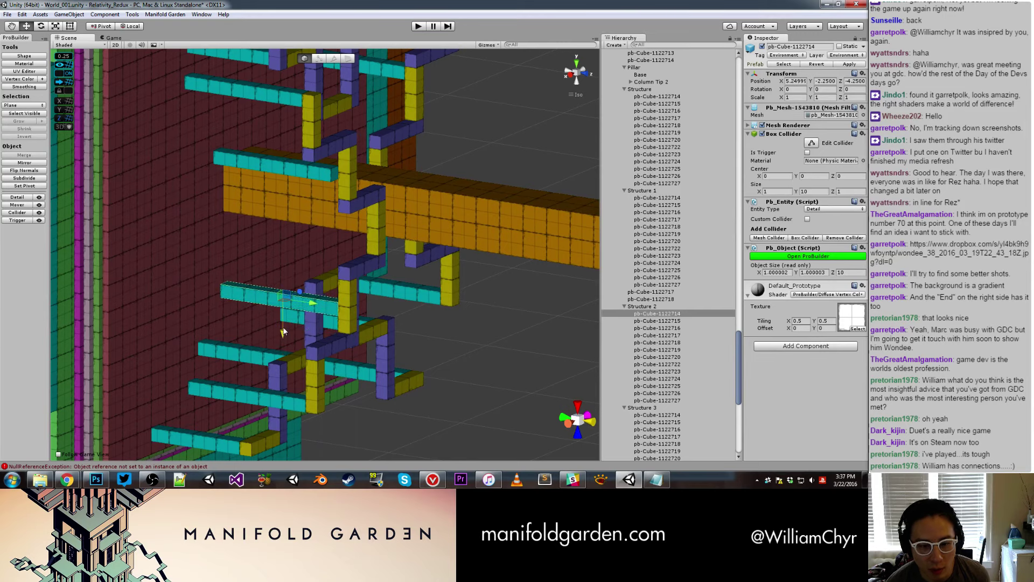
mouse_move(284, 330)
left_mouse_down("alt")
mouse_move(425, 224)
mouse_move(380, 334)
mouse_move(330, 331)
mouse_move(365, 348)
mouse_move(388, 314)
mouse_move(415, 359)
mouse_move(463, 328)
mouse_move(362, 312)
mouse_move(548, 304)
left_mouse_up("alt")
left_click(380, 334)
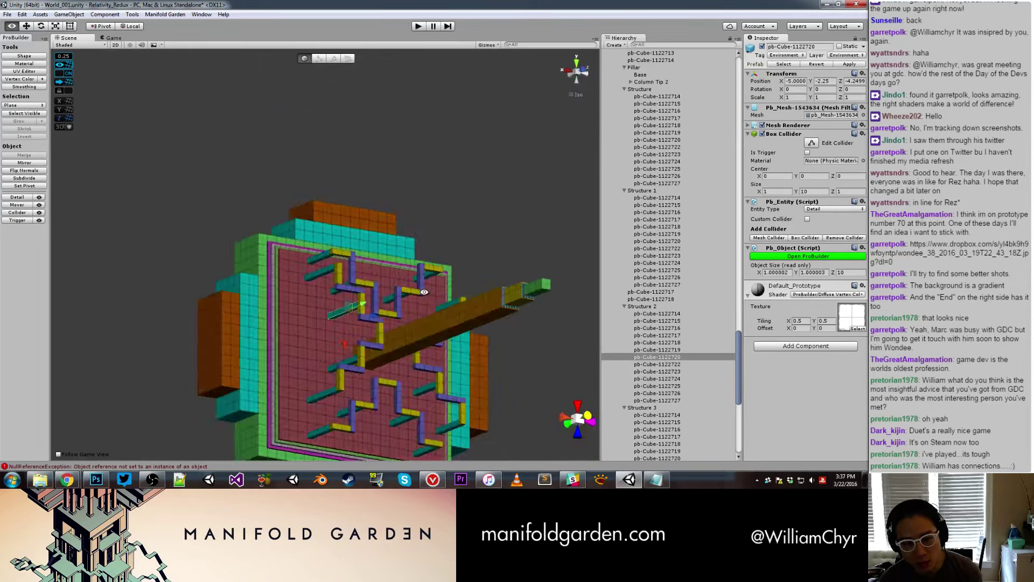
Frame Structure 2 and push it back along Z to -10.5.
left_click(644, 307)
key("f")
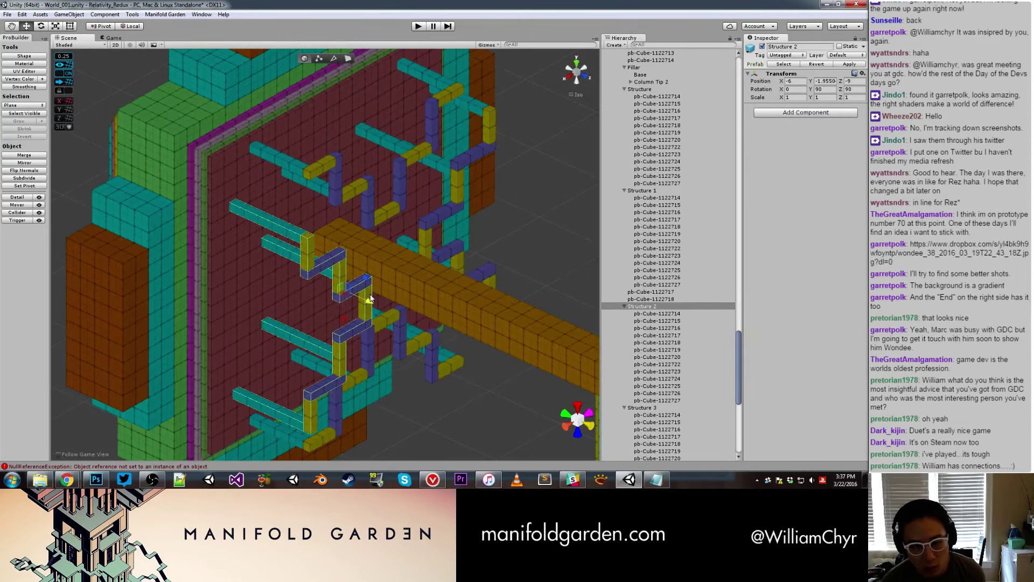
left_click_drag(370, 298, 363, 300)
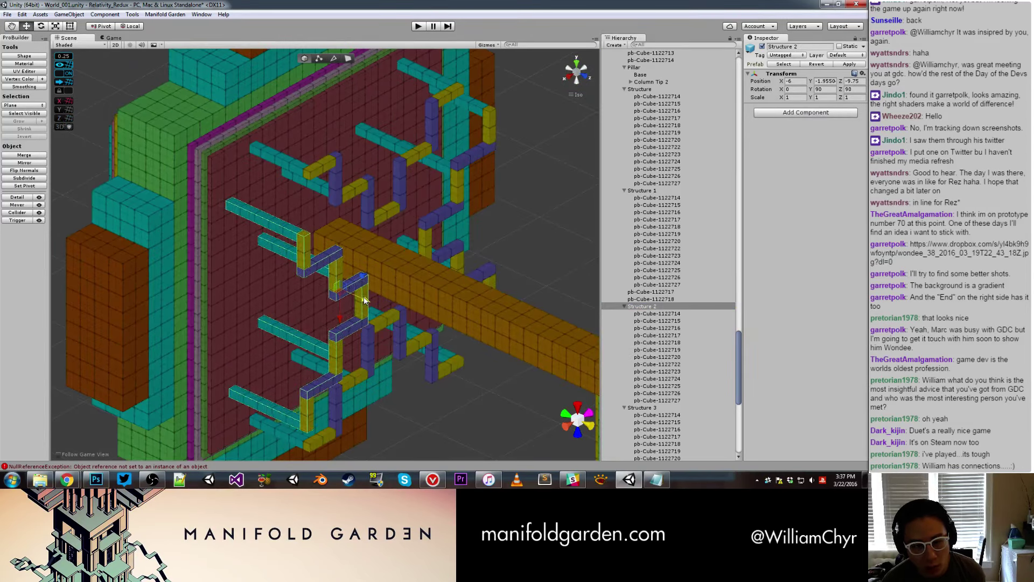
mouse_move(442, 253)
left_mouse_down("alt")
mouse_move(379, 230)
mouse_move(402, 222)
mouse_move(409, 262)
left_mouse_up("alt")
scroll(316, 313, "up", 5)
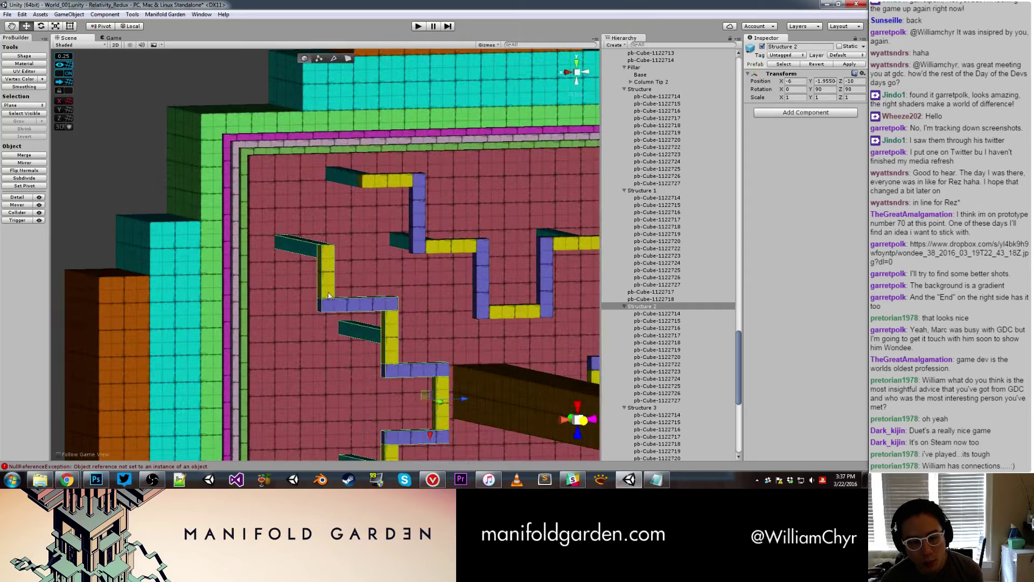
Shorten purple ledge pb-Cube-1122722 from 6 to about 5.25 units by pulling its end face in.
left_click(312, 319)
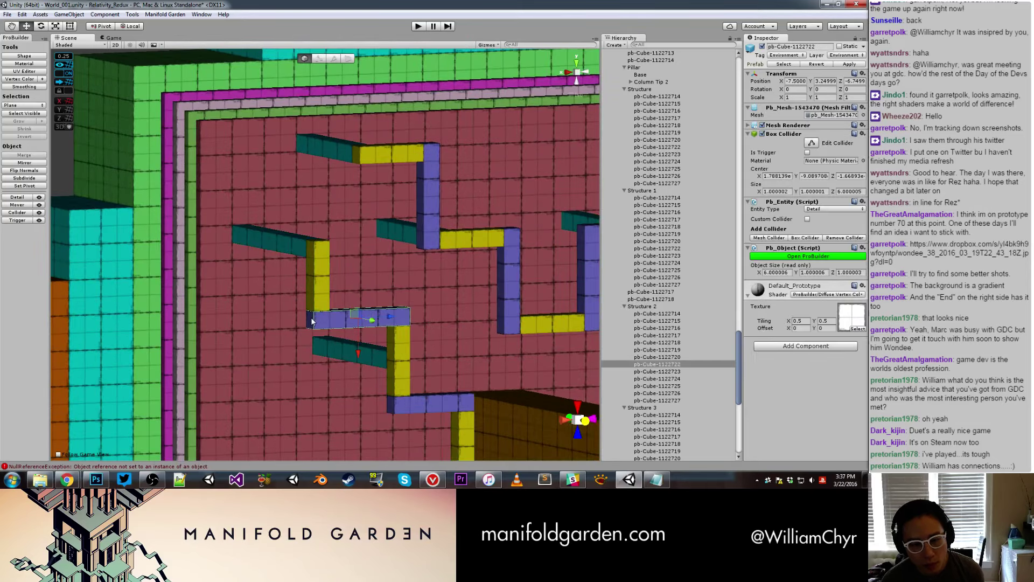
key("g")
scroll(329, 318, "up", 3)
mouse_move(361, 308)
left_mouse_down("alt")
mouse_move(334, 330)
mouse_move(280, 339)
left_mouse_up("alt")
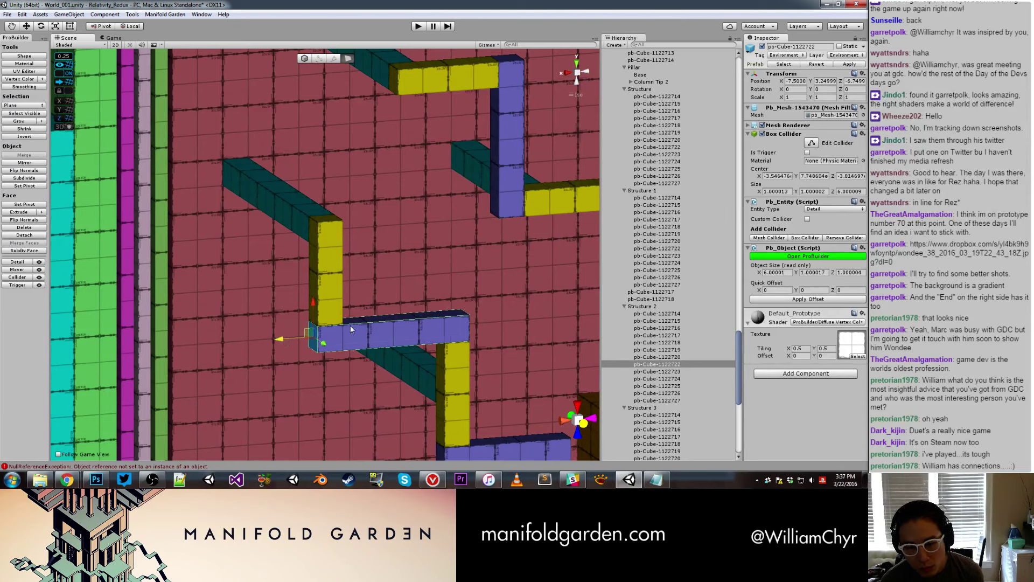
key("Escape")
mouse_move(350, 326)
left_mouse_down("alt")
mouse_move(349, 336)
mouse_move(292, 346)
left_mouse_up("alt")
key("g")
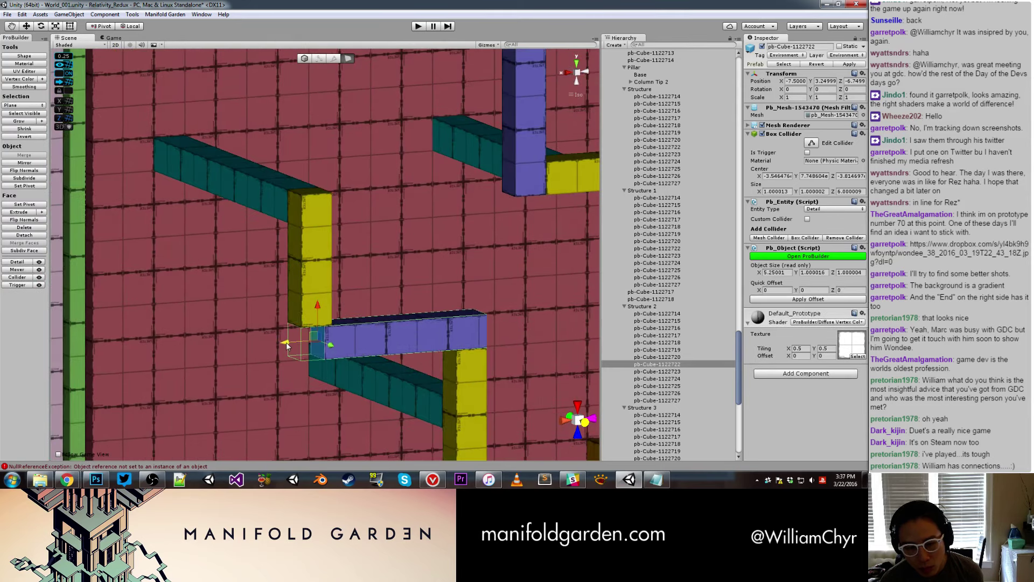
key("g")
Move the adjoining yellow column and teal beam to the right.
left_click(304, 267)
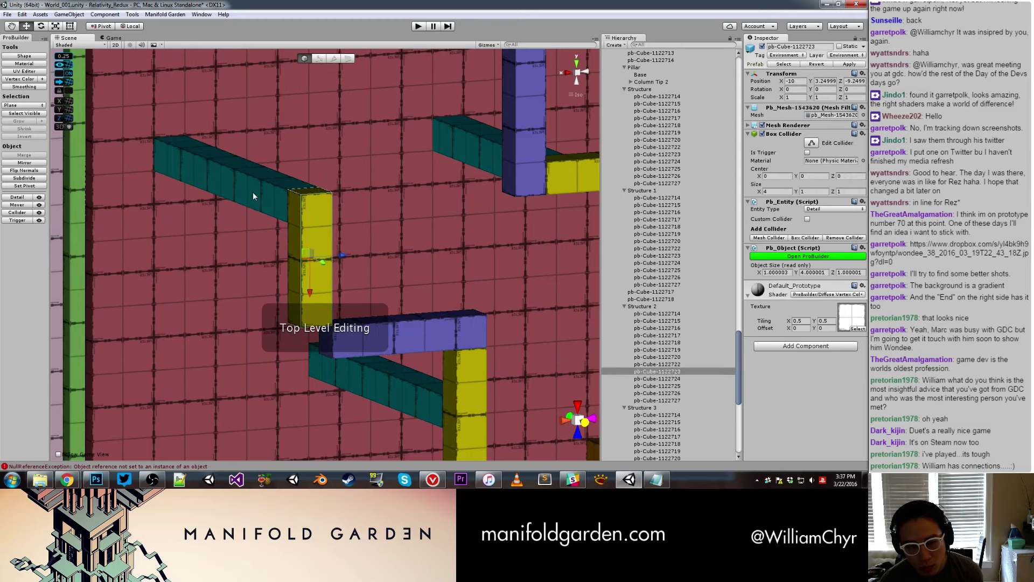
left_click(254, 194, "shift")
mouse_move(268, 180)
left_mouse_down()
mouse_move(300, 183)
mouse_move(465, 330)
mouse_move(368, 342)
left_mouse_up()
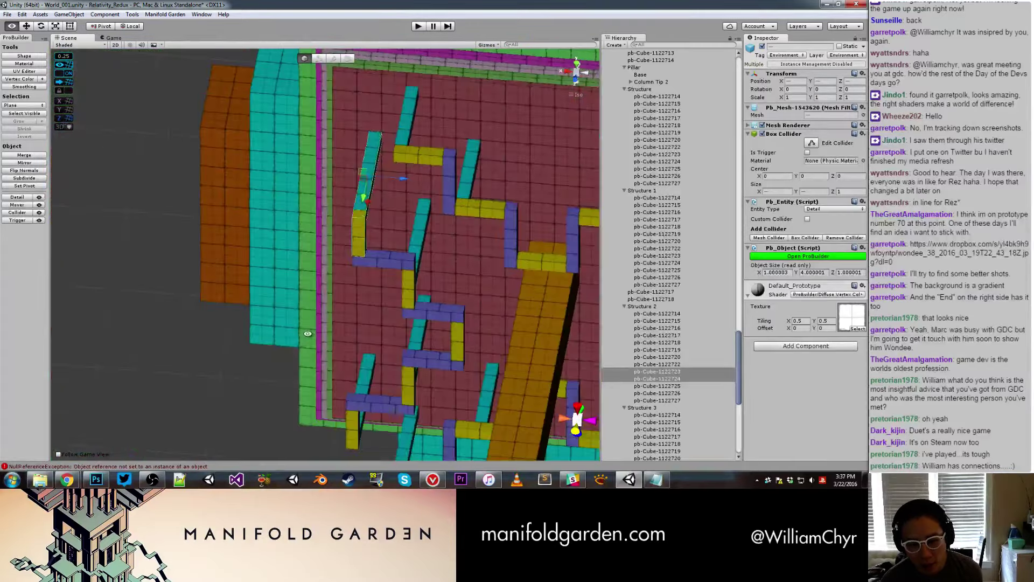
Shorten purple ledge pb-Cube-1122725 from 5.5 to 5 units via its end face.
left_click(649, 307)
mouse_move(431, 306)
left_mouse_down("alt")
mouse_move(403, 268)
mouse_move(435, 303)
mouse_move(432, 350)
left_mouse_up("alt")
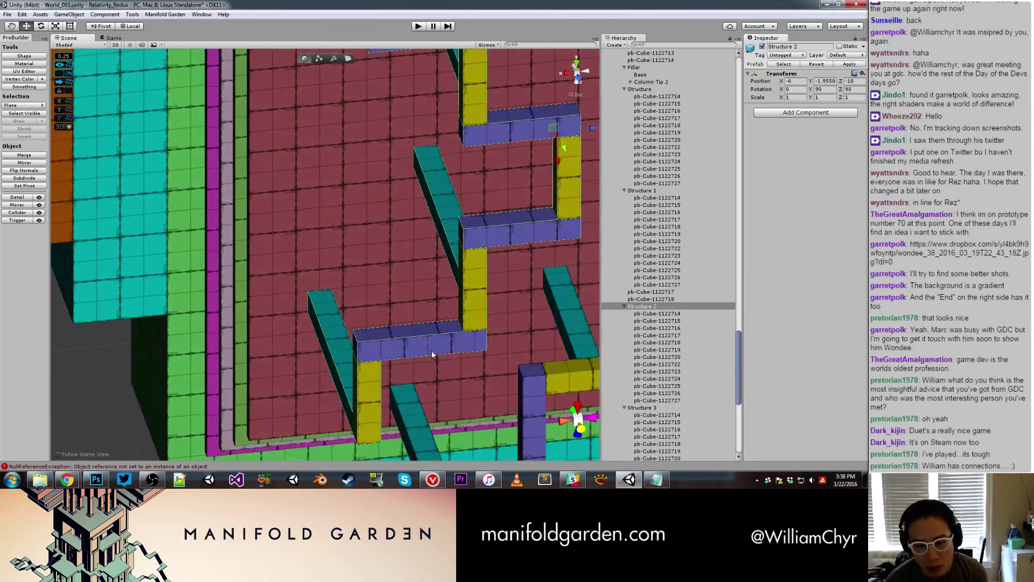
left_click(432, 350)
left_click(431, 344)
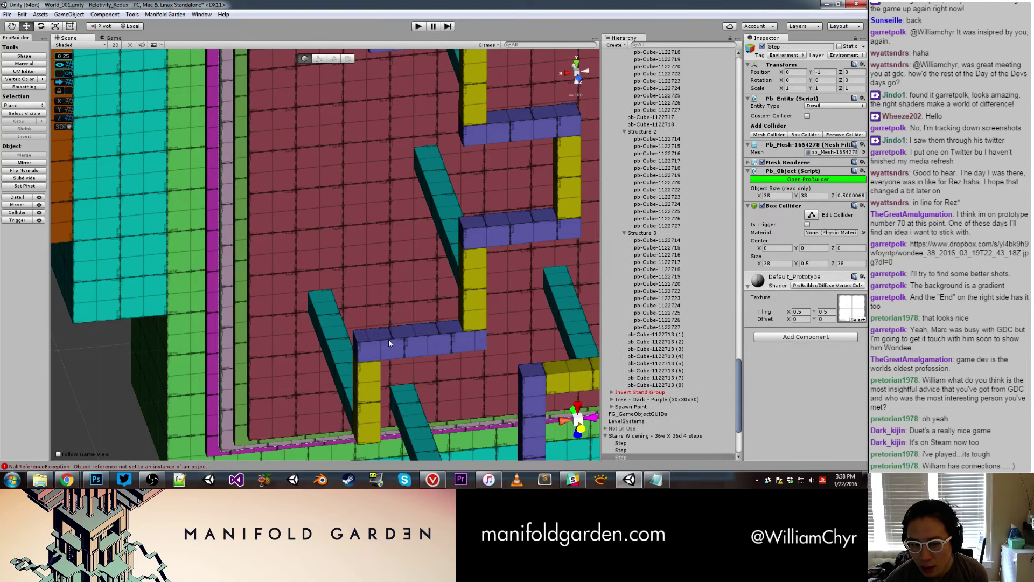
left_click(385, 353)
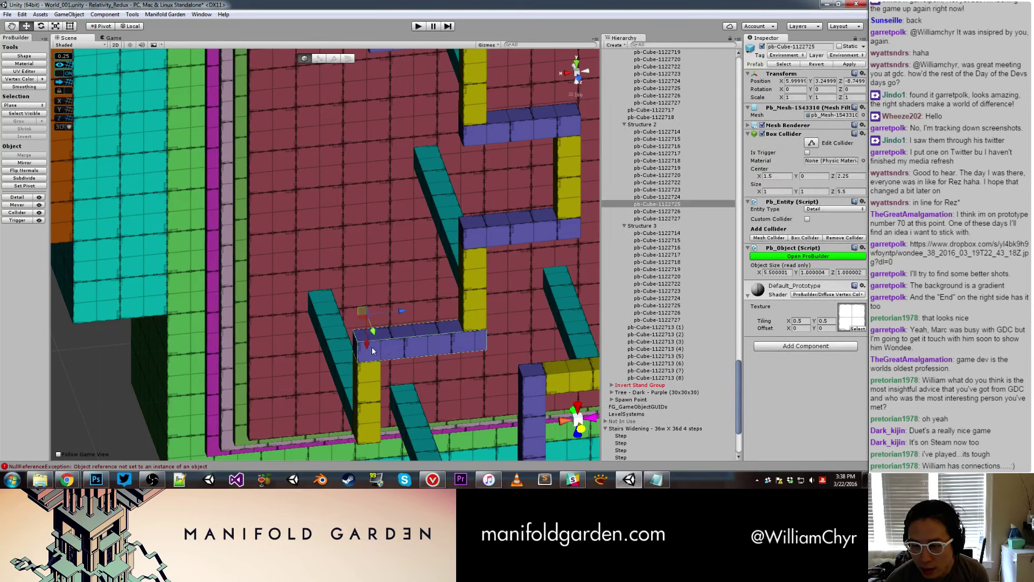
key("g")
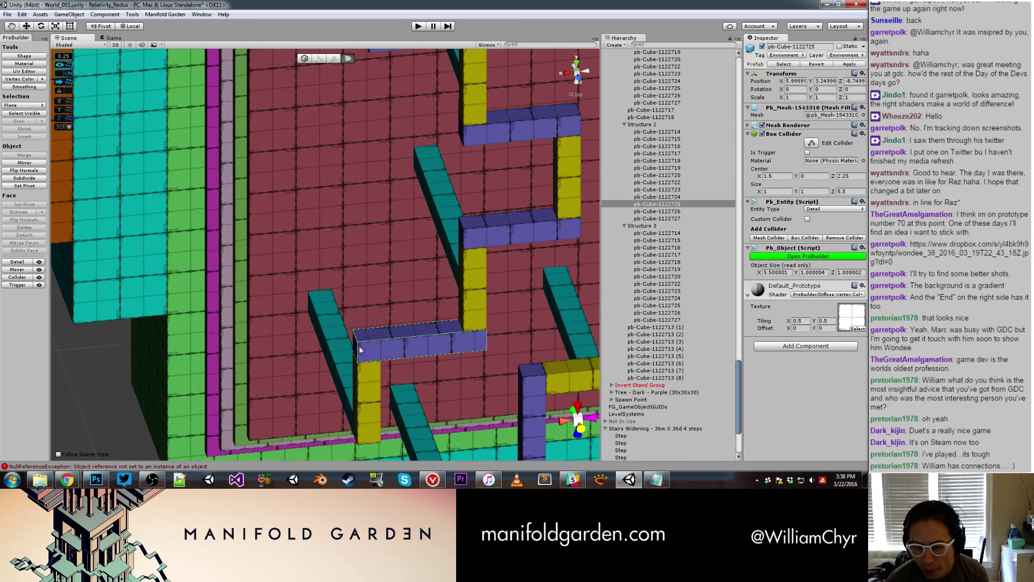
left_click(356, 348)
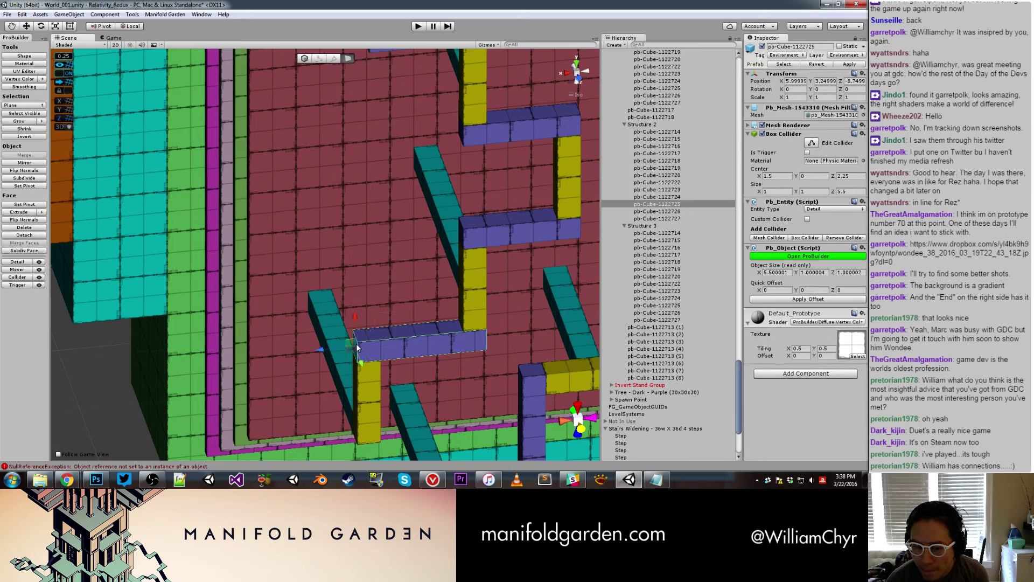
left_click_drag(322, 356, 332, 353)
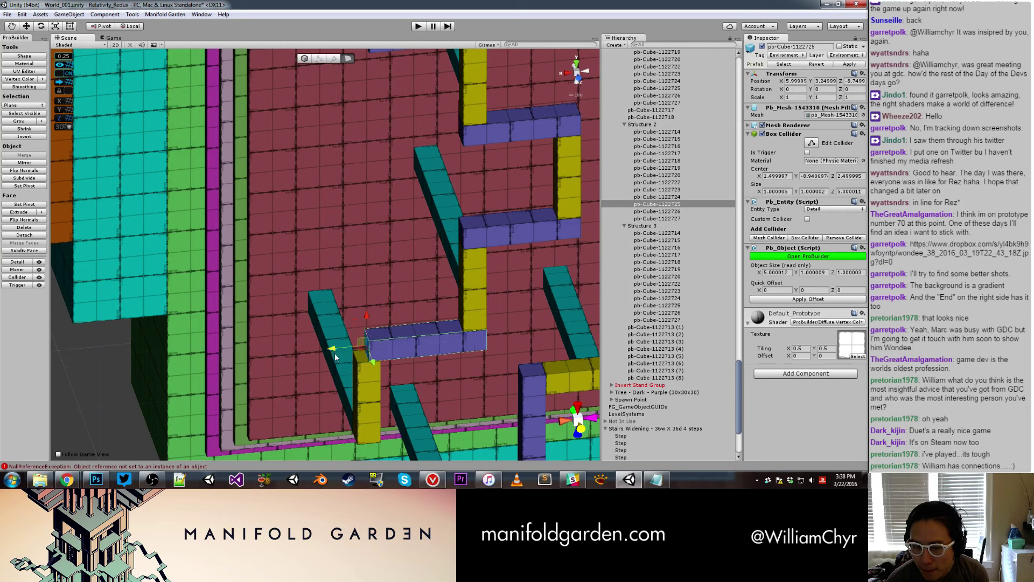
key("Escape")
Move Structure 2 along X to -6.
left_click(364, 381)
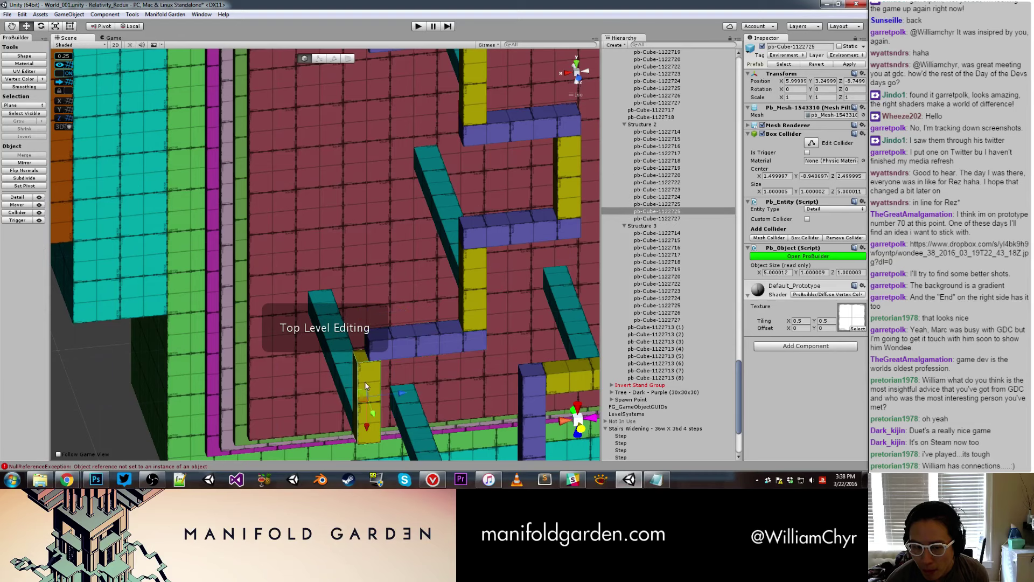
left_click(354, 370, "shift")
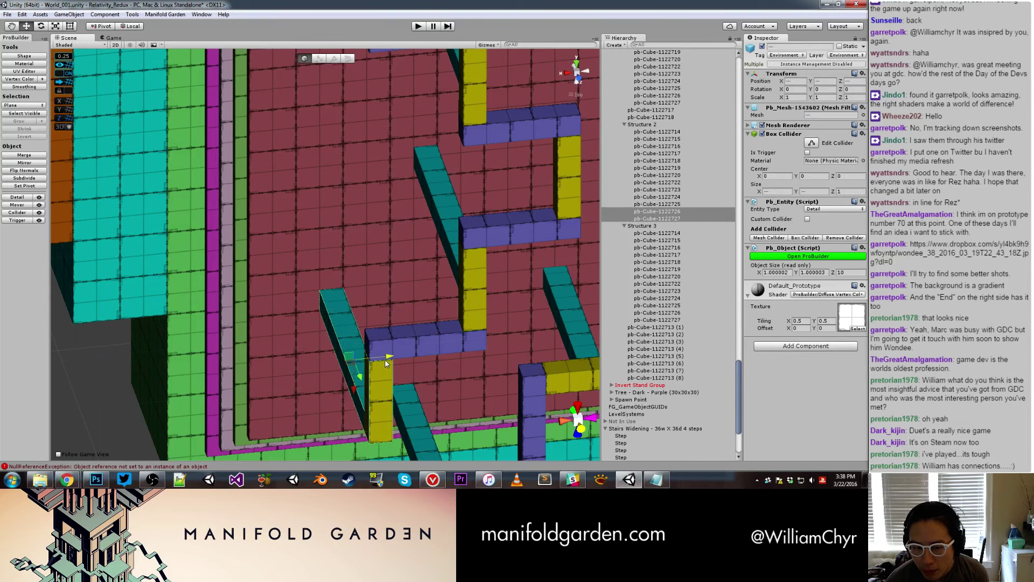
scroll(375, 362, "down", 3)
scroll(372, 323, "down", 3)
scroll(368, 279, "down", 3)
scroll(367, 279, "down", 2)
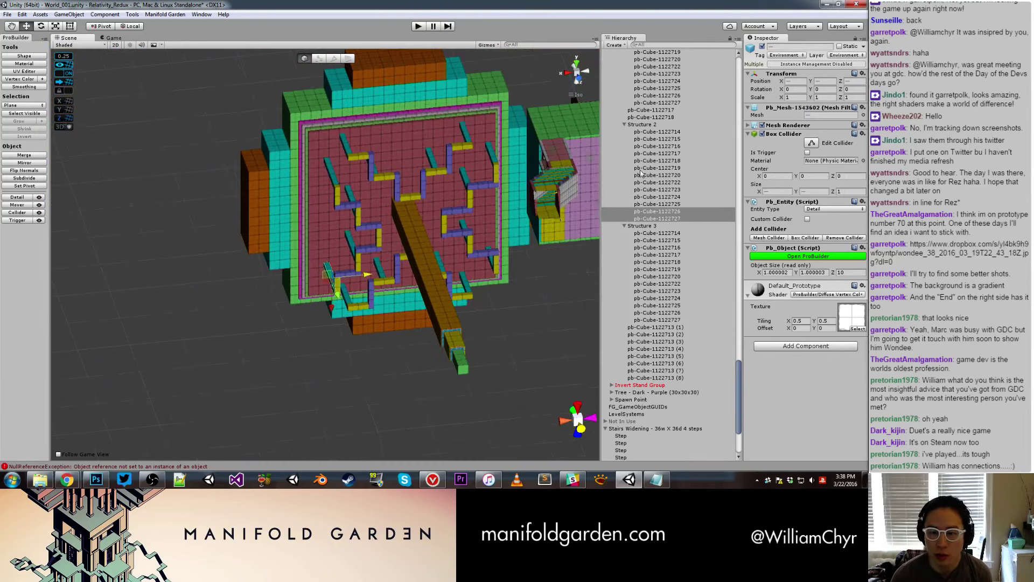
left_click(666, 126)
mouse_move(558, 160)
left_mouse_down("alt")
mouse_move(407, 176)
mouse_move(309, 220)
mouse_move(413, 251)
left_mouse_up("alt")
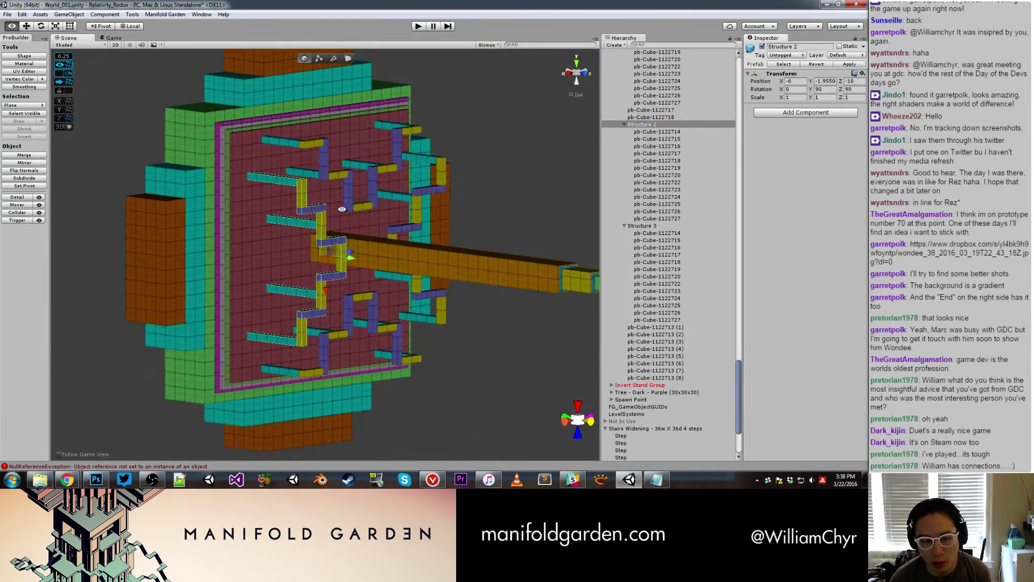
left_click_drag(342, 209, 433, 231, "alt")
scroll(412, 221, "up", 3)
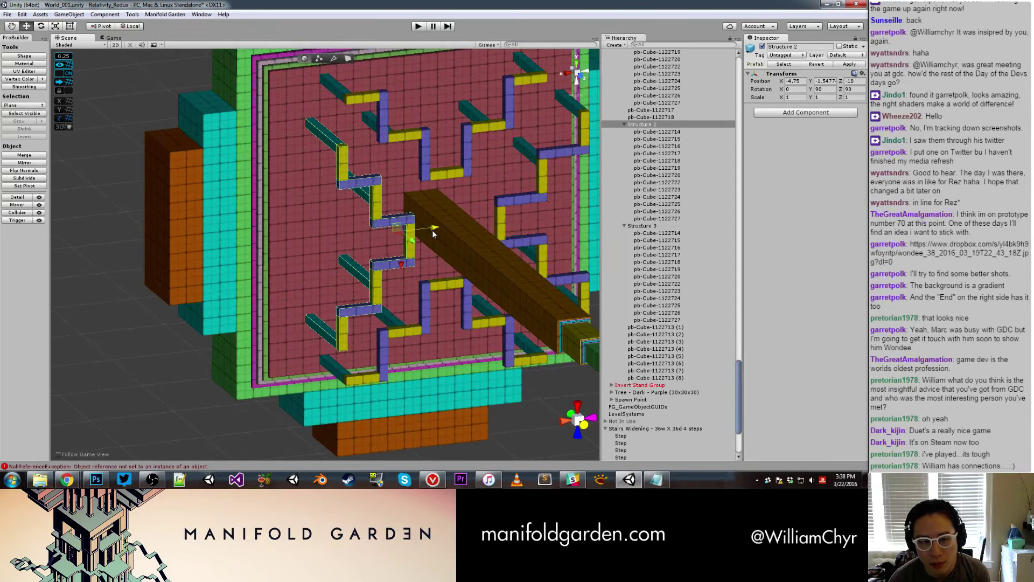
mouse_move(432, 228)
left_mouse_down("alt")
mouse_move(398, 225)
mouse_move(391, 201)
left_mouse_up("alt")
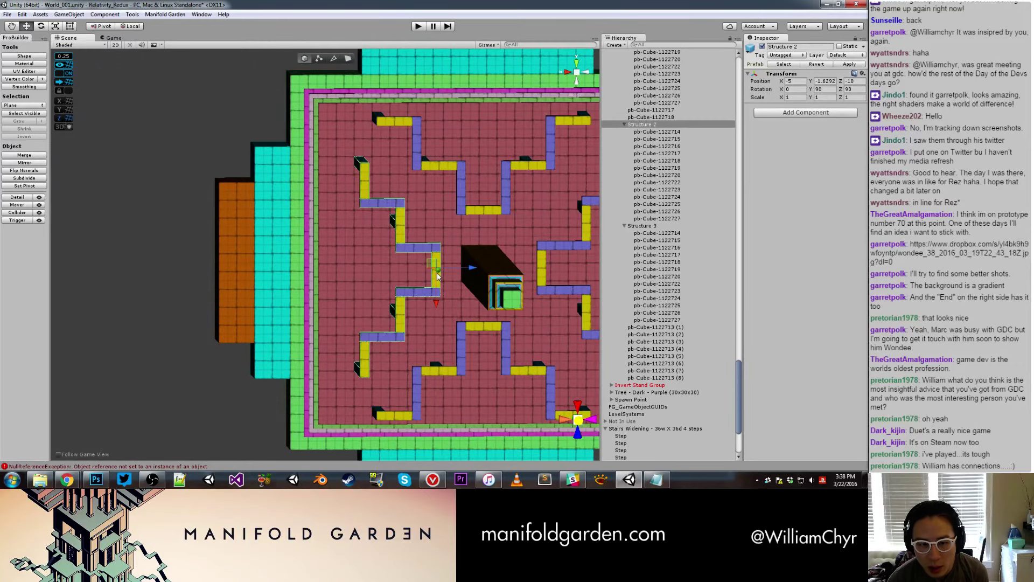
left_click_drag(465, 268, 454, 275)
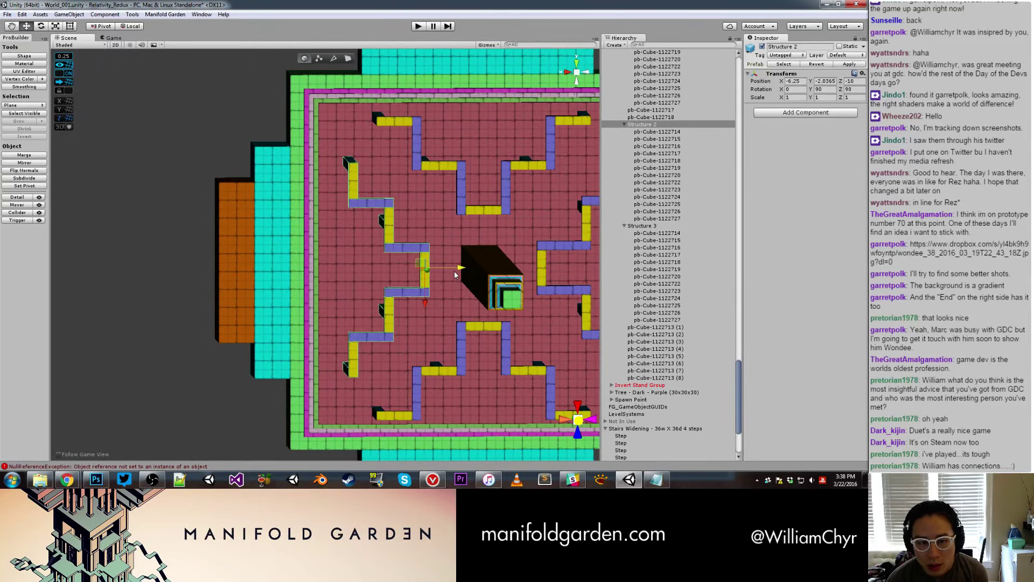
scroll(382, 214, "down", 5)
mouse_move(381, 214)
left_mouse_down("alt")
mouse_move(420, 239)
mouse_move(364, 228)
mouse_move(359, 211)
mouse_move(424, 197)
mouse_move(412, 206)
left_mouse_up("alt")
scroll(364, 228, "up", 4)
scroll(424, 197, "up", 3)
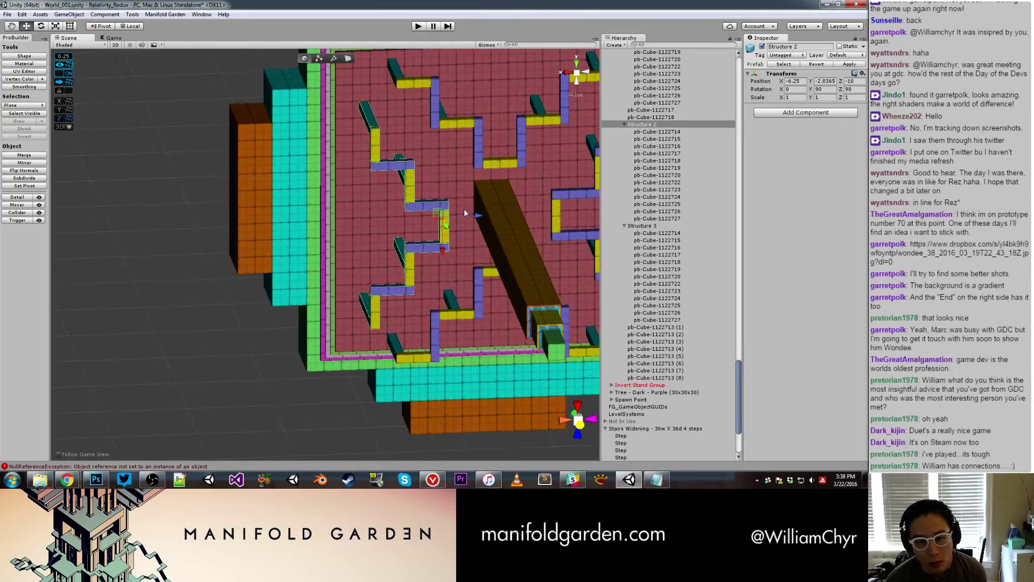
left_click_drag(478, 214, 481, 214)
scroll(430, 195, "down", 3)
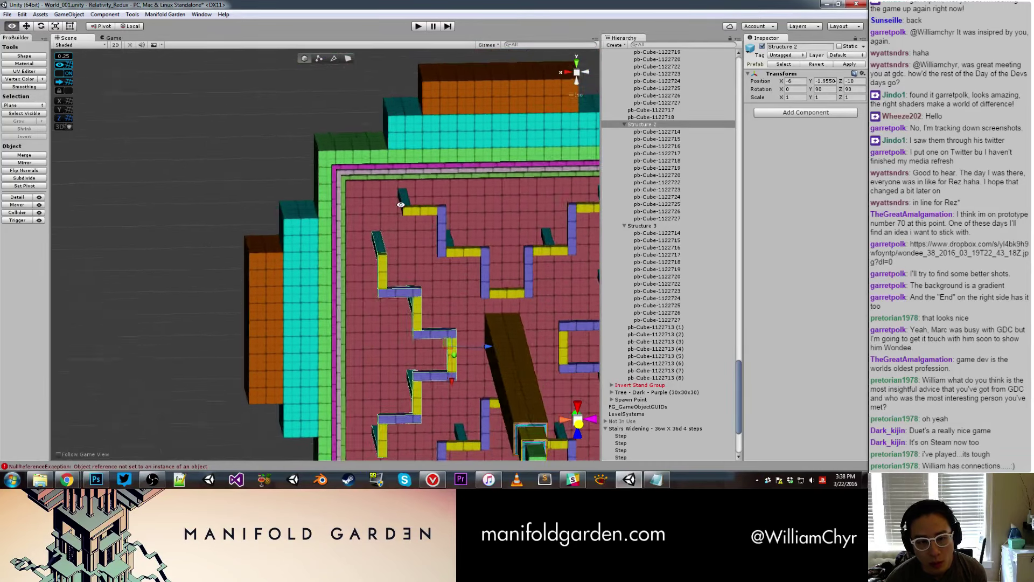
left_click_drag(414, 239, 394, 226, "alt")
Move the Stairs Widening object along Z to -152.
left_click(228, 202)
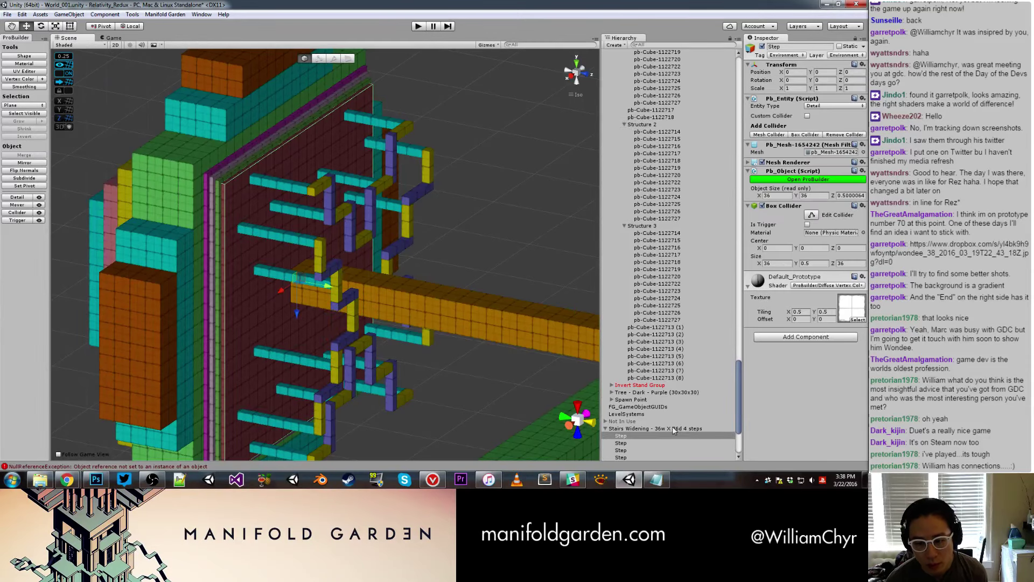
left_click(541, 364)
mouse_move(541, 363)
left_mouse_down("alt")
mouse_move(246, 191)
mouse_move(173, 185)
mouse_move(149, 203)
mouse_move(256, 191)
mouse_move(300, 216)
left_mouse_up("alt")
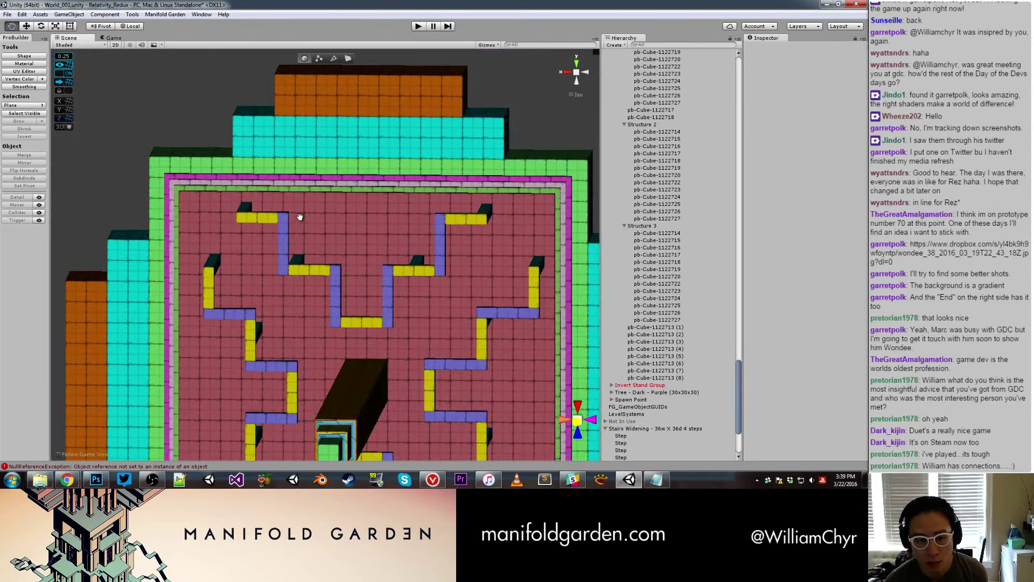
mouse_move(300, 217)
left_mouse_down("alt")
mouse_move(549, 221)
mouse_move(560, 205)
left_mouse_up("alt")
left_click(650, 429)
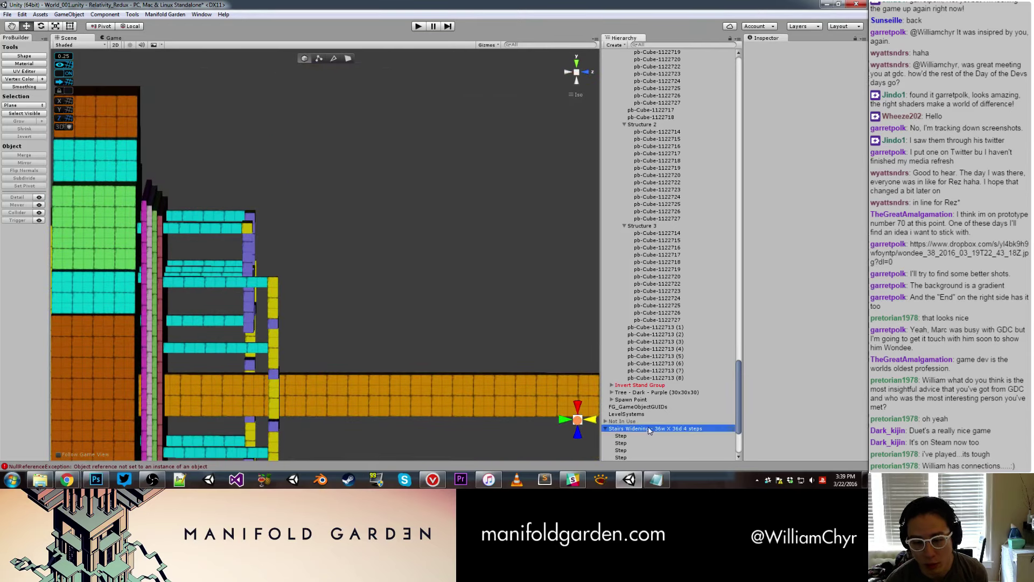
left_click_drag(517, 419, 401, 294, "alt")
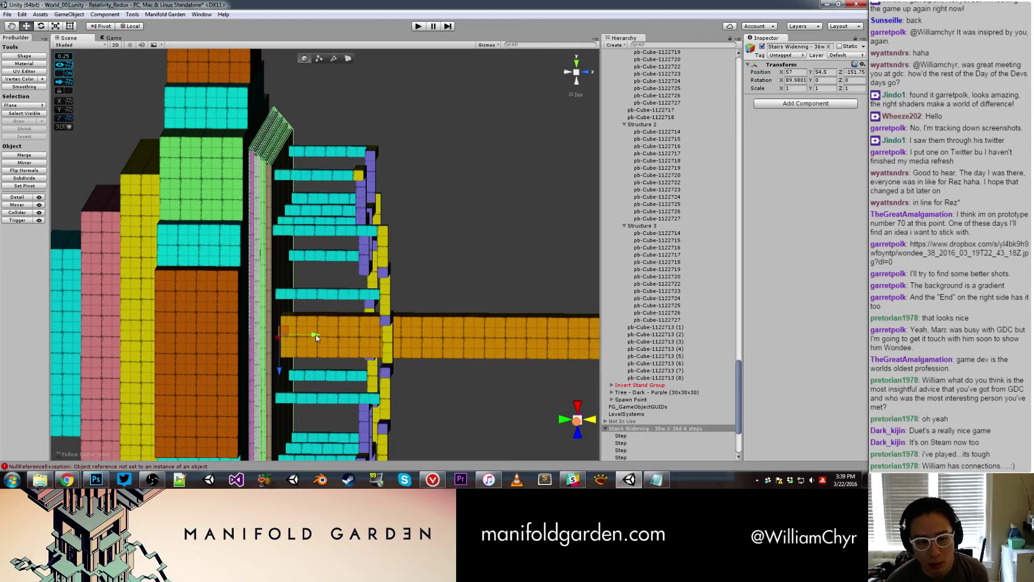
left_click_drag(316, 334, 312, 335)
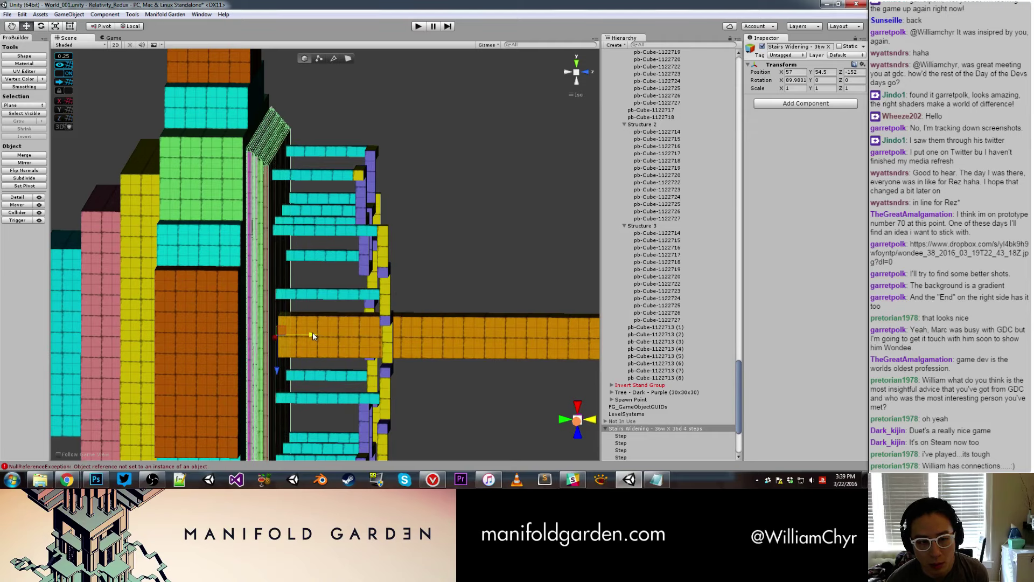
left_click(419, 273)
mouse_move(418, 273)
left_mouse_down("alt")
mouse_move(328, 264)
mouse_move(199, 277)
left_mouse_up("alt")
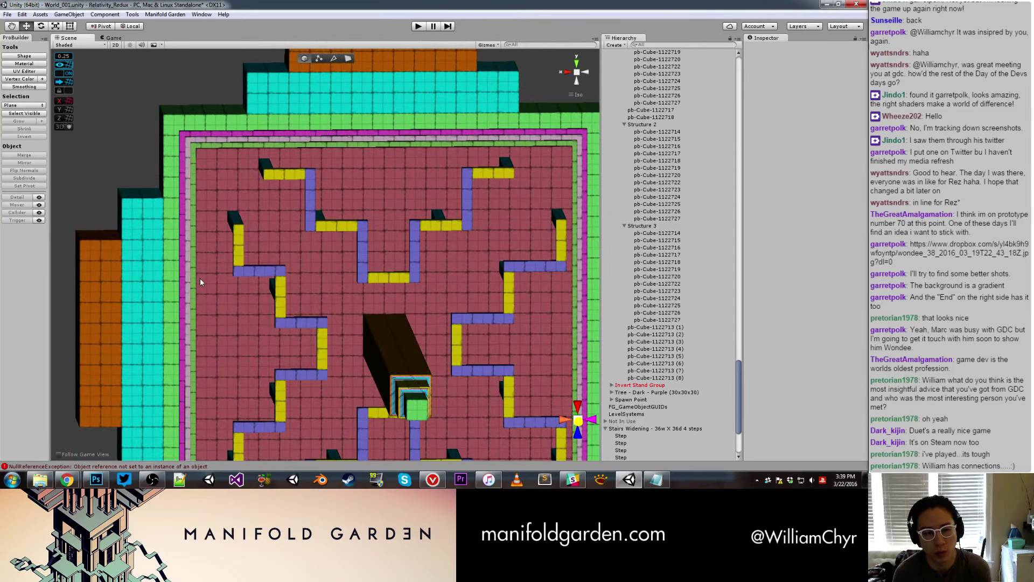
scroll(216, 211, "down", 3)
Generate a 3-step Widening staircase with a 34 by 34 top, extended back, left and right.
scroll(225, 215, "down", 2)
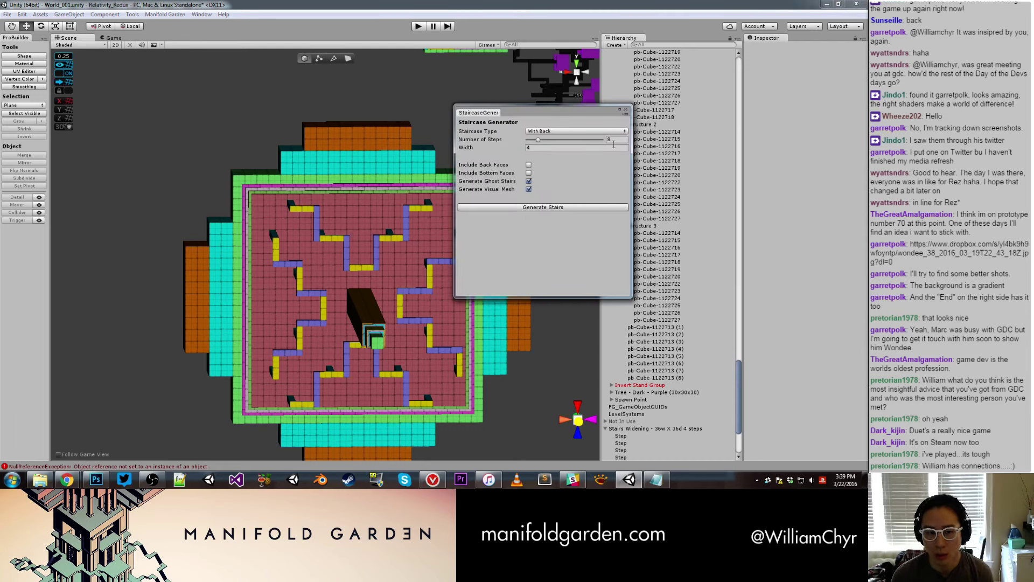
left_click(600, 133)
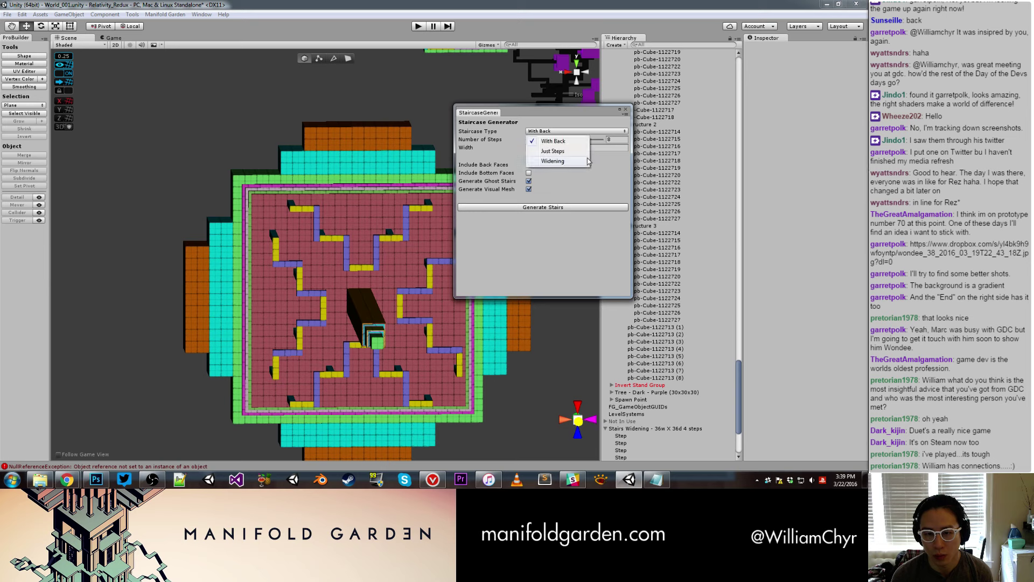
left_click(587, 161)
left_click(604, 138)
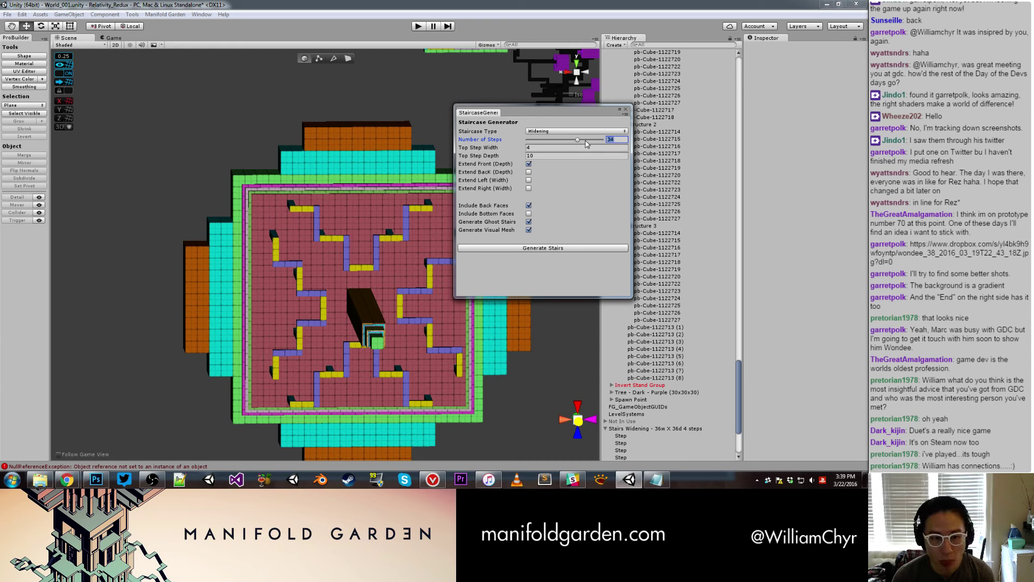
left_click(539, 148)
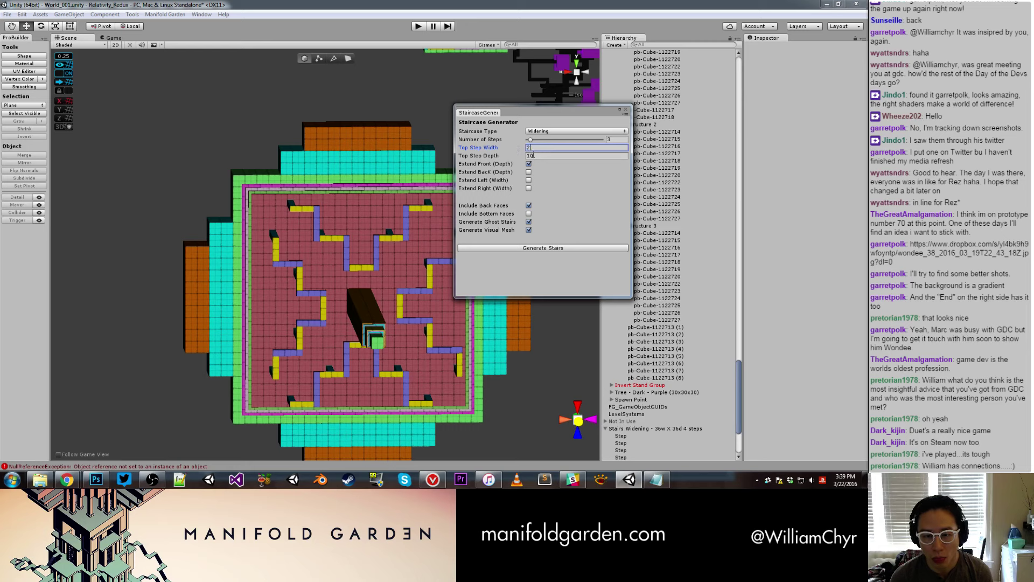
key("BackSpace")
left_click(539, 155)
type("34")
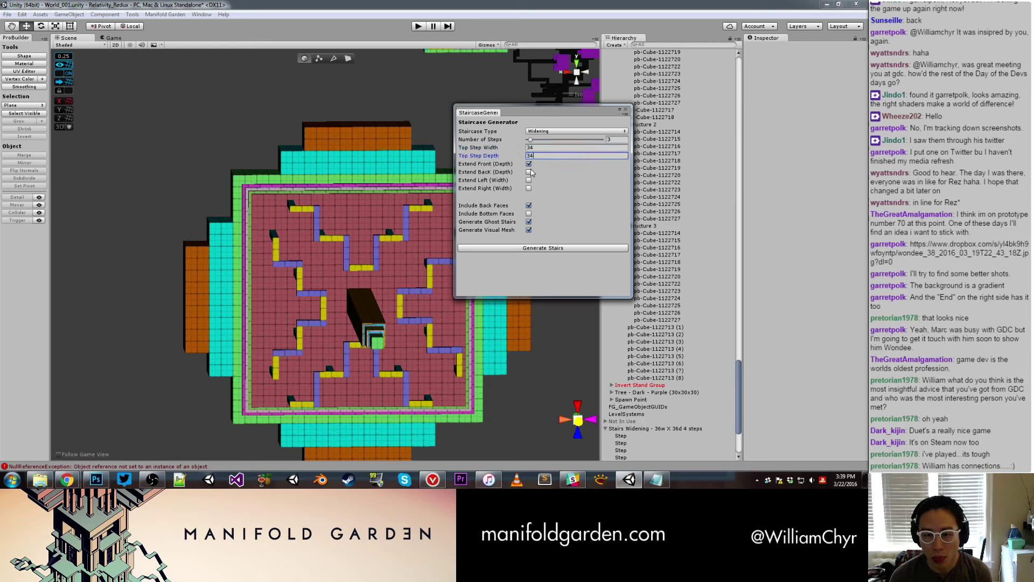
left_click(529, 172)
left_click(529, 180)
left_click(529, 188)
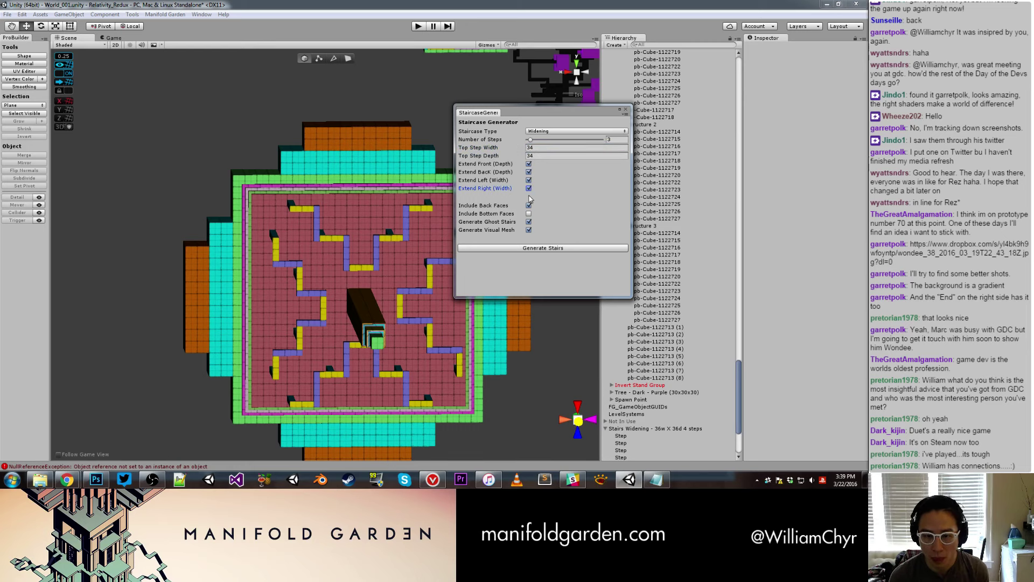
left_click(530, 247)
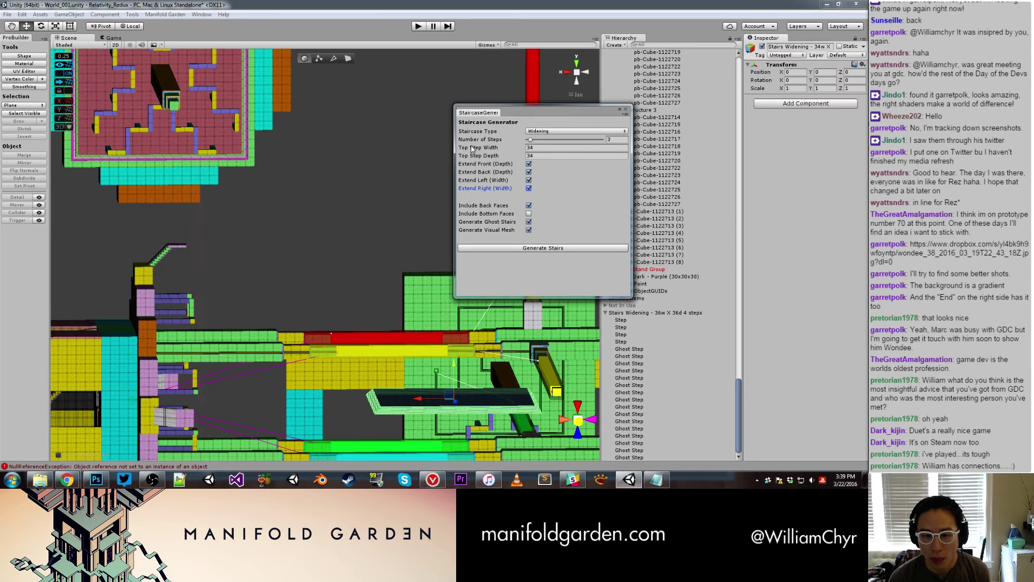
Move the new staircase out along Z, rotate it, and close the Staircase Generator.
left_click_drag(286, 203, 316, 235, "alt")
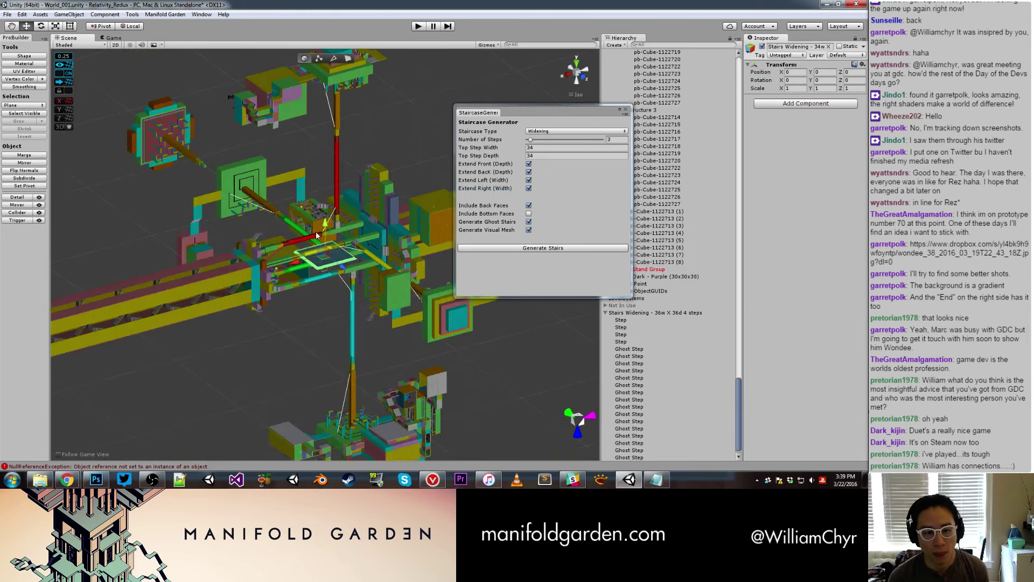
mouse_move(341, 267)
left_mouse_down()
mouse_move(196, 168)
mouse_move(229, 215)
left_mouse_up()
key("e")
scroll(229, 216, "up", 5)
key("w")
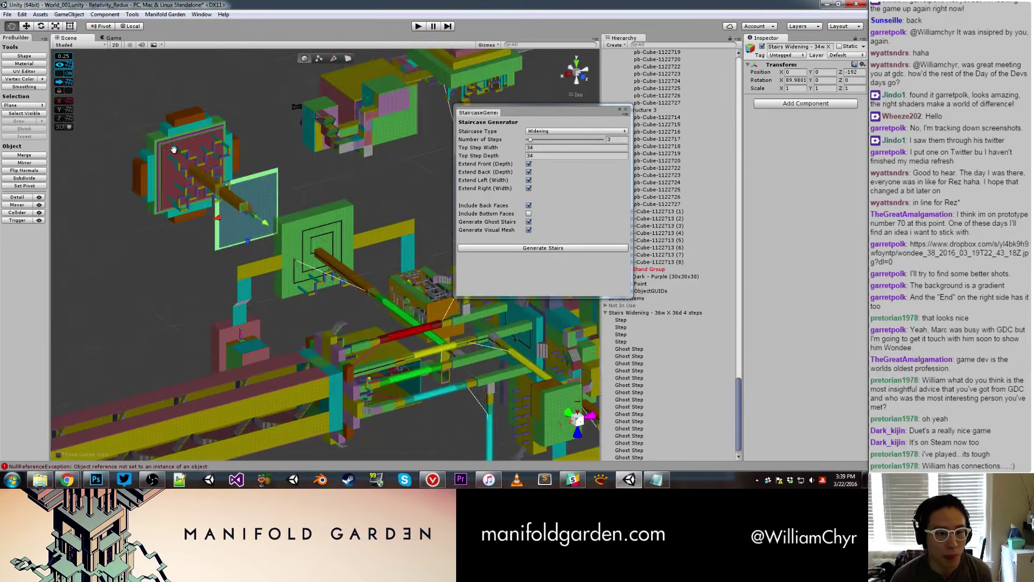
scroll(138, 125, "up", 5)
left_click(164, 155)
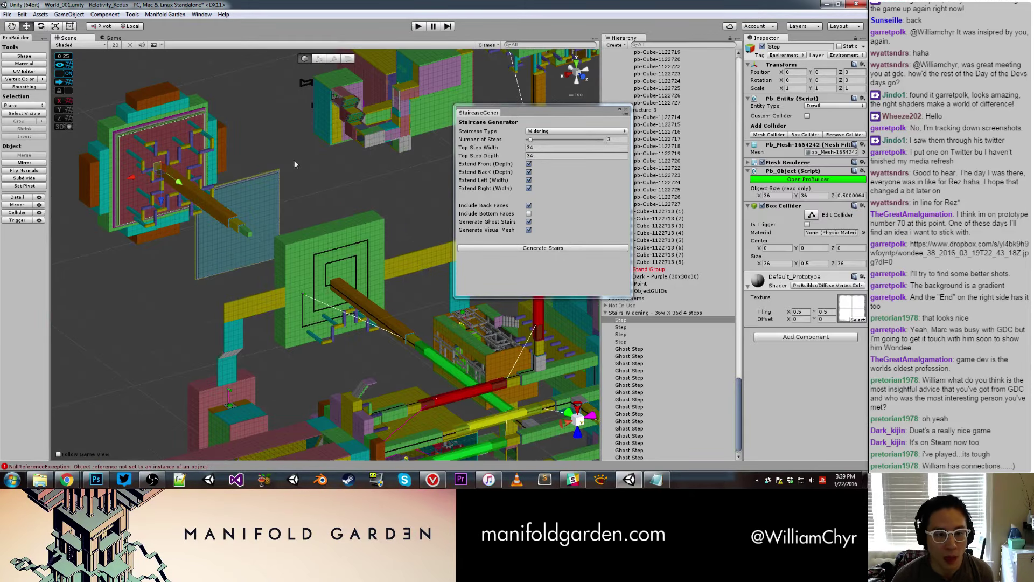
left_click(647, 313)
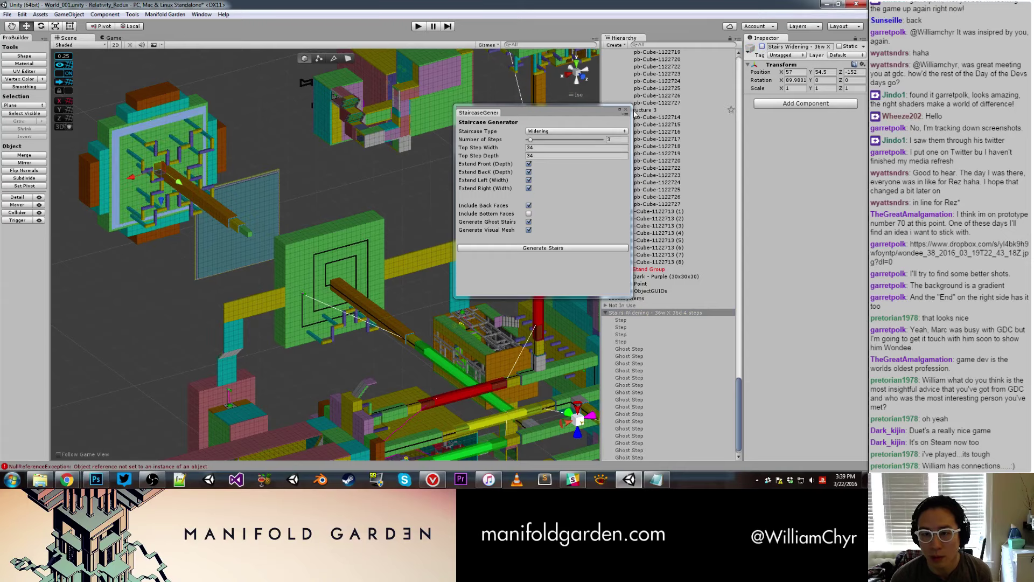
left_click(626, 110)
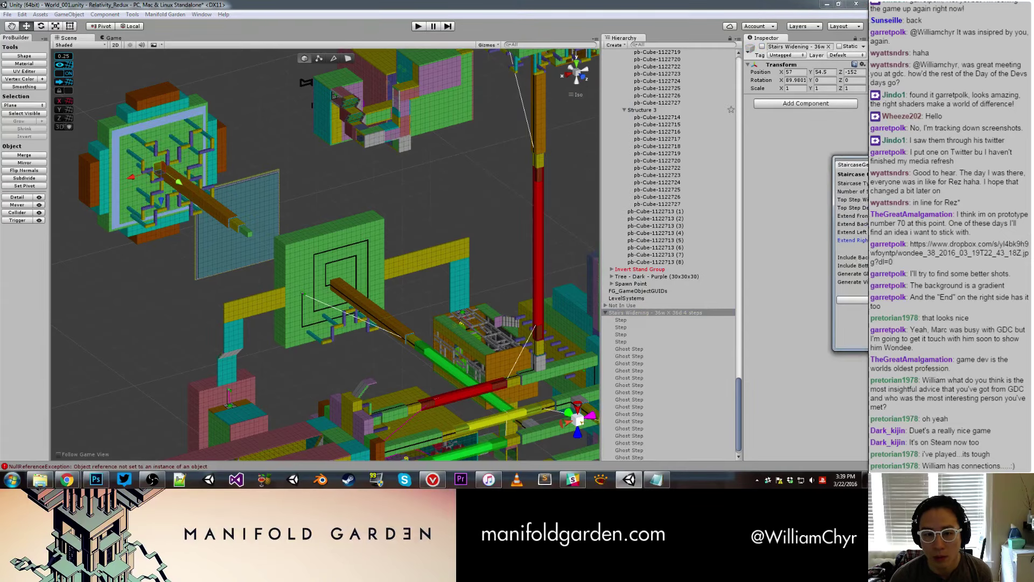
Move the 34w x 34d staircase panel flush onto the maze wall at X position 57.
left_click(283, 195)
key("f")
left_click(638, 451)
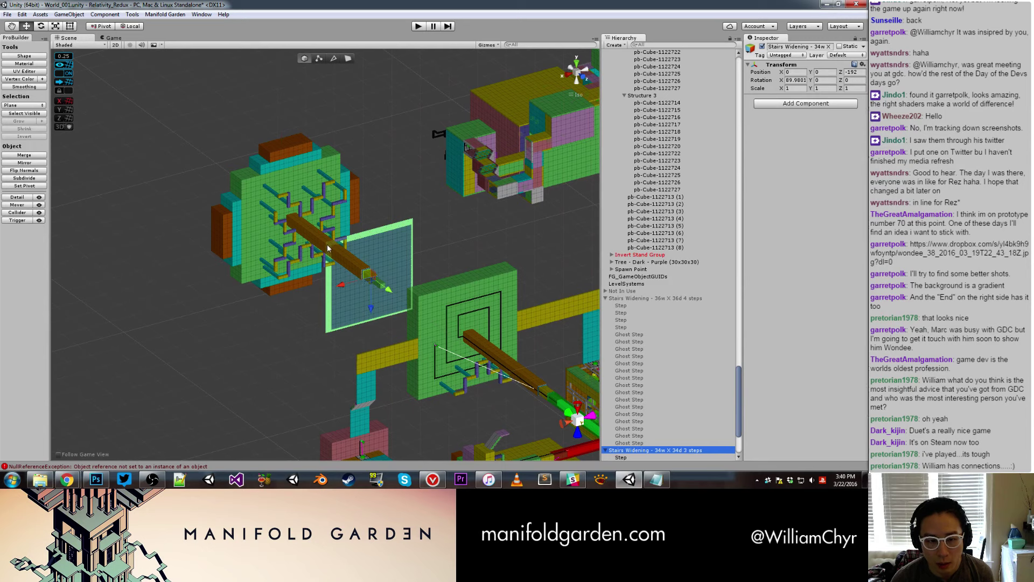
mouse_move(354, 273)
left_mouse_down()
mouse_move(405, 152)
mouse_move(343, 160)
left_mouse_up()
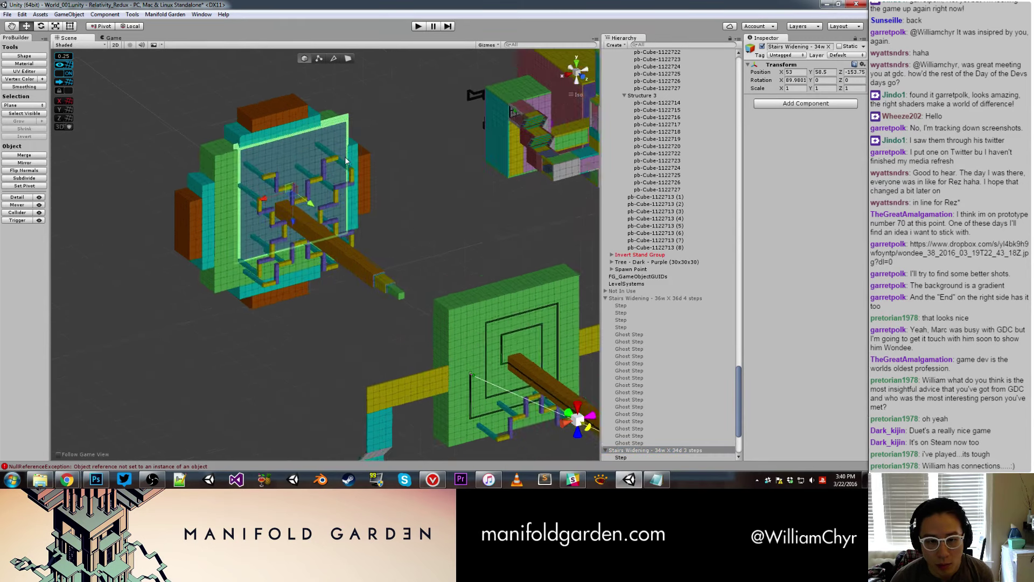
scroll(335, 177, "up", 5)
key("f")
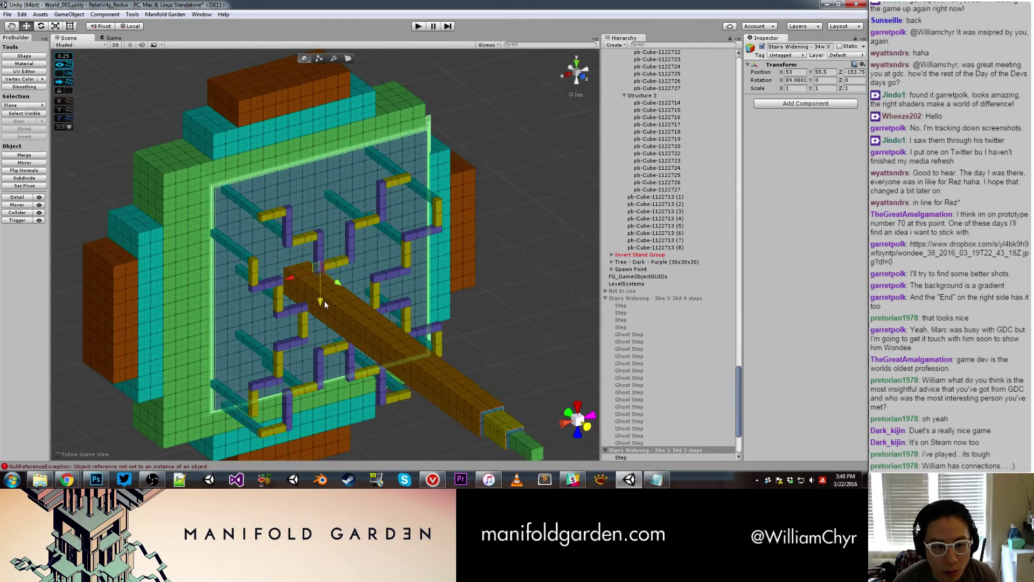
mouse_move(328, 297)
left_mouse_down()
mouse_move(351, 289)
mouse_move(265, 293)
mouse_move(367, 244)
left_mouse_up()
scroll(238, 229, "up", 5)
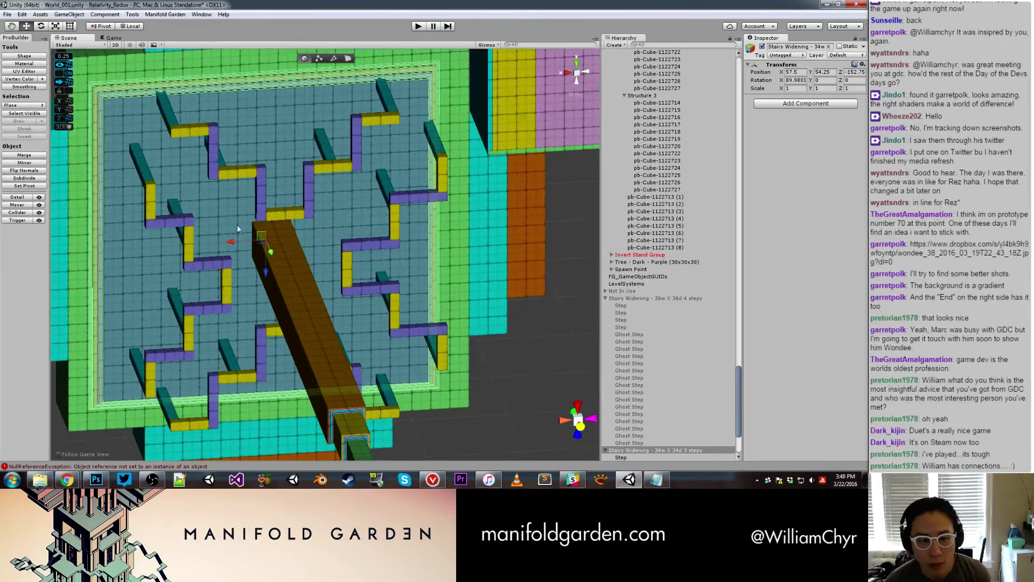
mouse_move(240, 243)
left_mouse_down()
mouse_move(262, 254)
mouse_move(245, 233)
left_mouse_up()
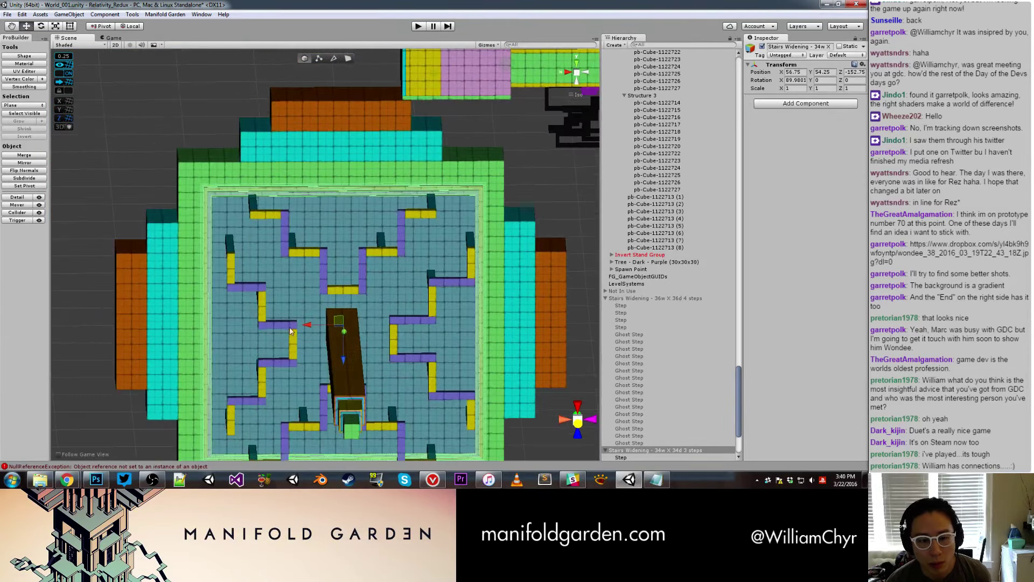
mouse_move(305, 325)
left_mouse_down()
mouse_move(355, 272)
mouse_move(408, 257)
left_mouse_up()
left_click(160, 312)
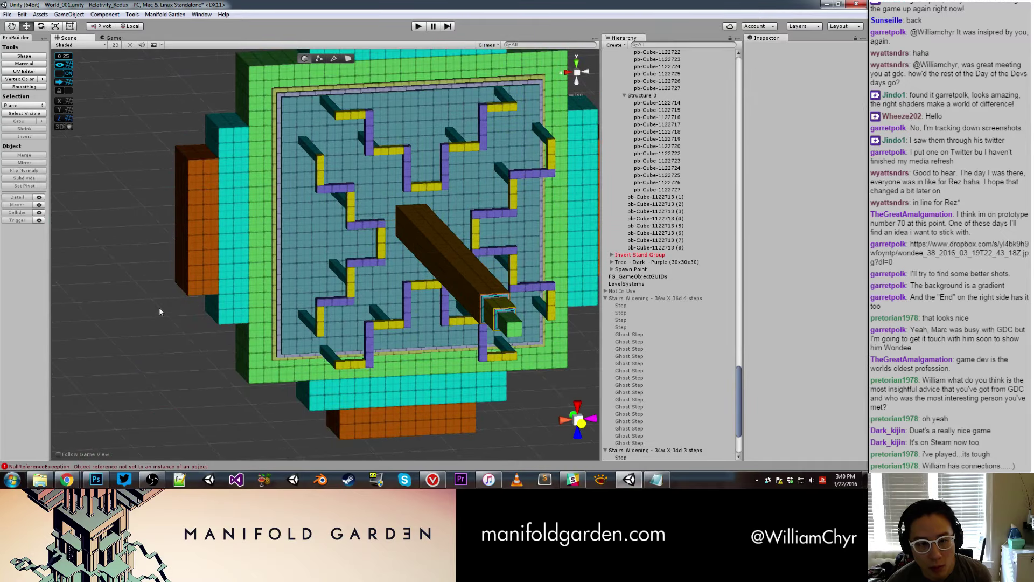
Select Structure 2 through one of its purple wall pieces and shift it one unit along Z.
mouse_move(297, 214)
left_mouse_down("alt")
mouse_move(338, 206)
mouse_move(345, 216)
left_mouse_up("alt")
scroll(355, 254, "up", 4)
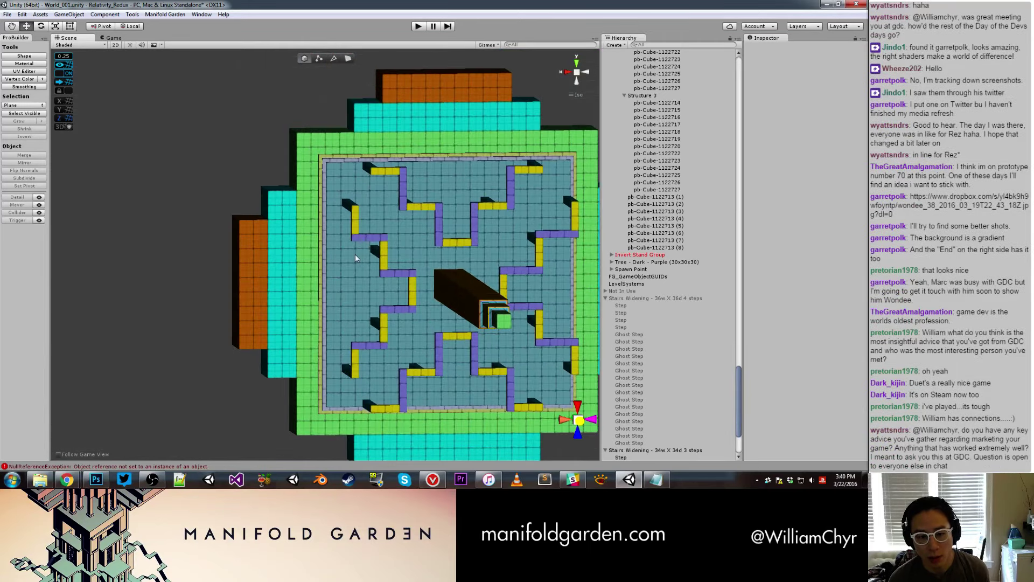
left_click(377, 240)
scroll(668, 70, "up", 5)
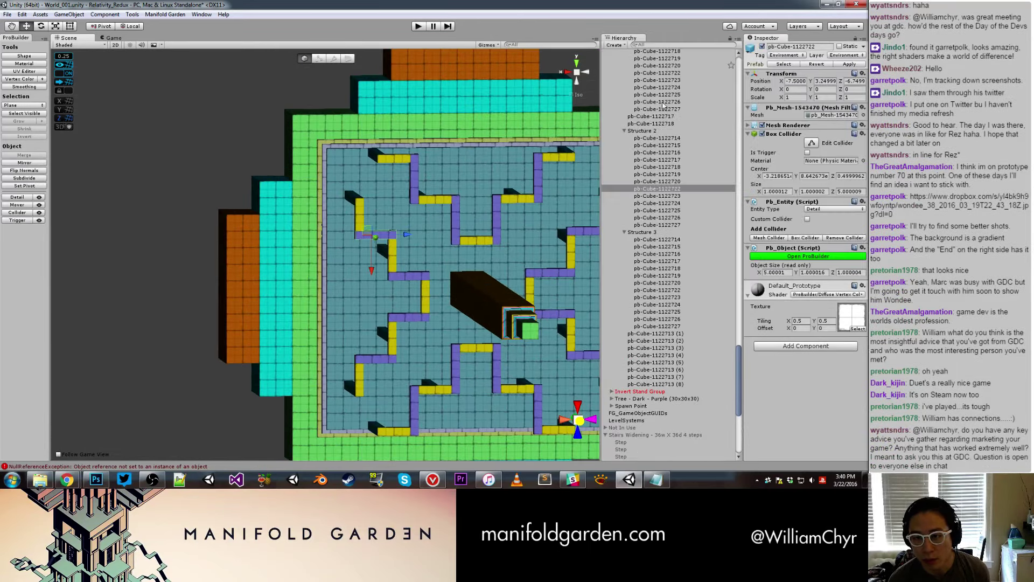
left_click(644, 131)
key("f")
left_click_drag(427, 217, 445, 233, "alt")
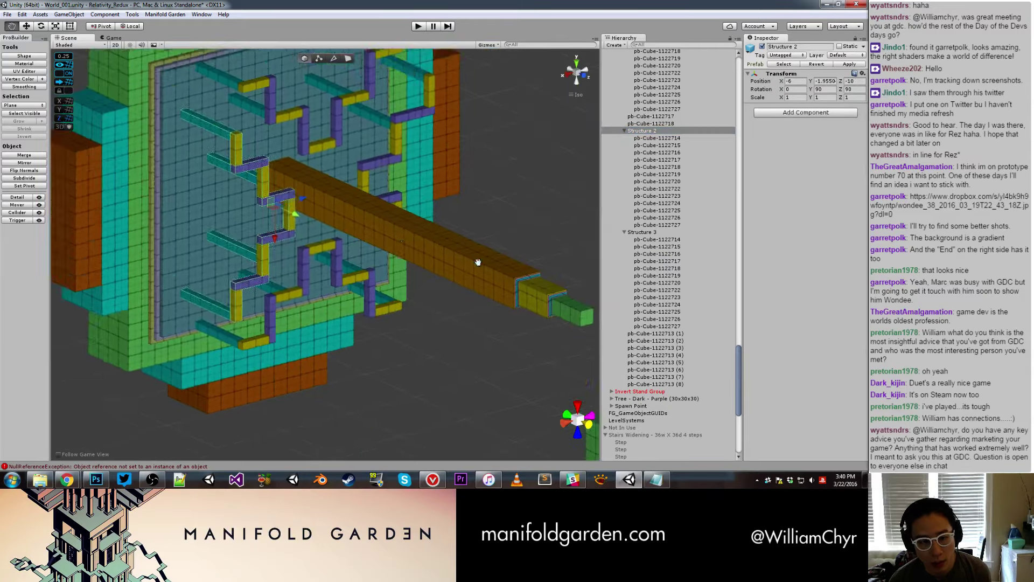
left_click_drag(473, 274, 473, 277)
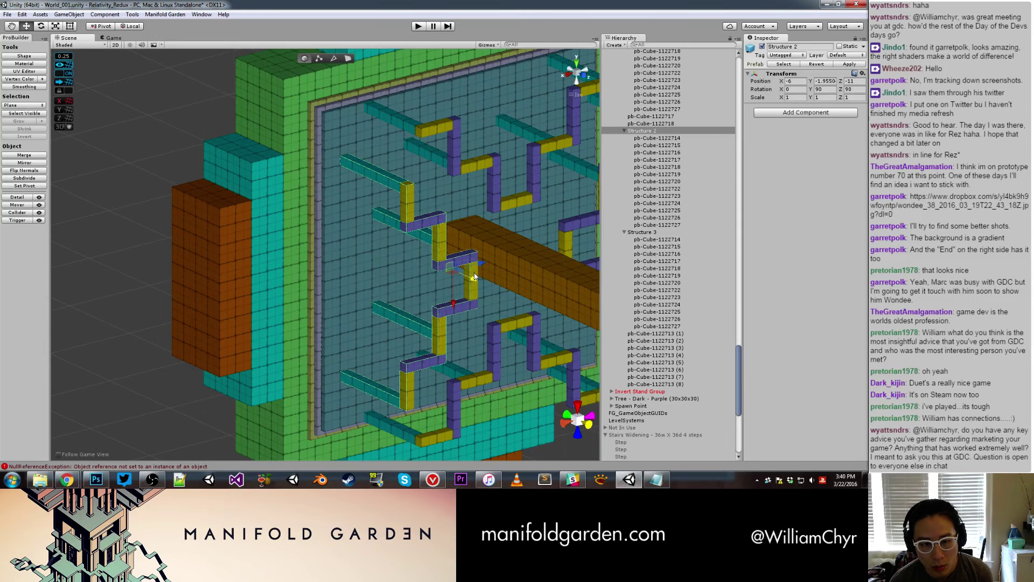
scroll(461, 241, "down", 5)
left_click_drag(461, 241, 384, 248, "alt")
scroll(410, 245, "up", 2)
scroll(385, 249, "up", 2)
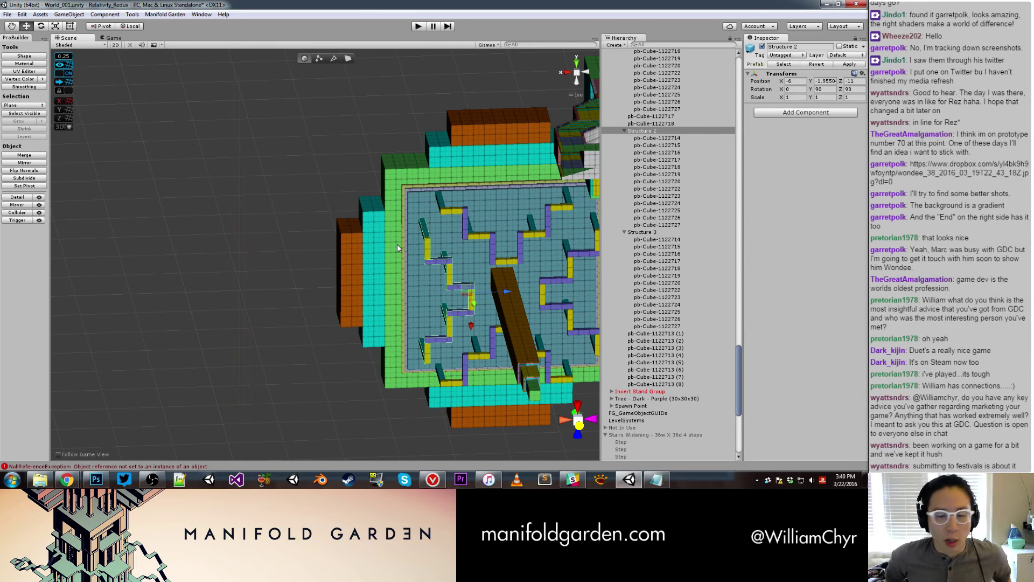
Delete the Structure 3 group from the Hierarchy.
scroll(510, 216, "up", 2)
scroll(510, 219, "up", 2)
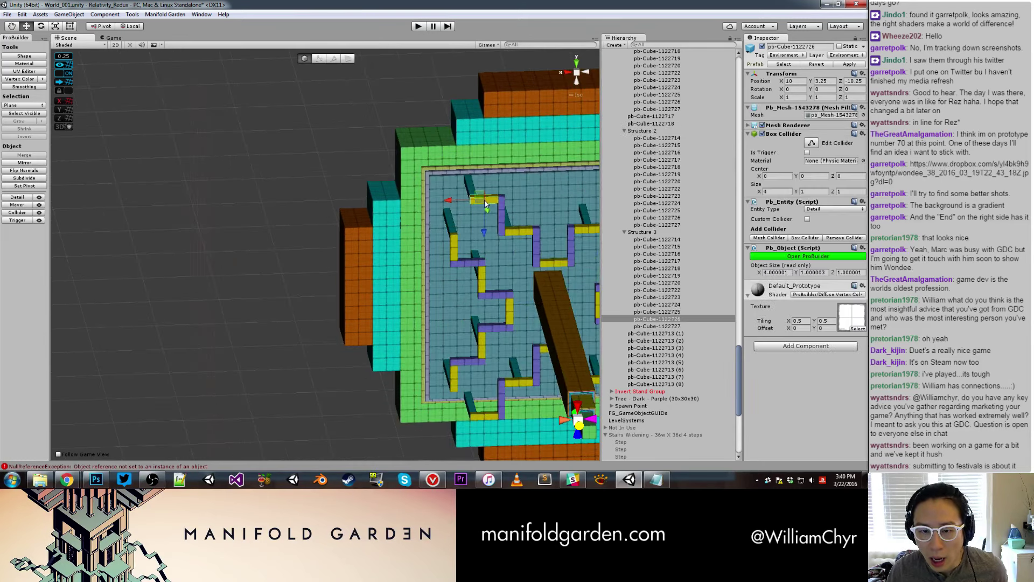
left_click(484, 201)
left_click(635, 232)
double_click(638, 231)
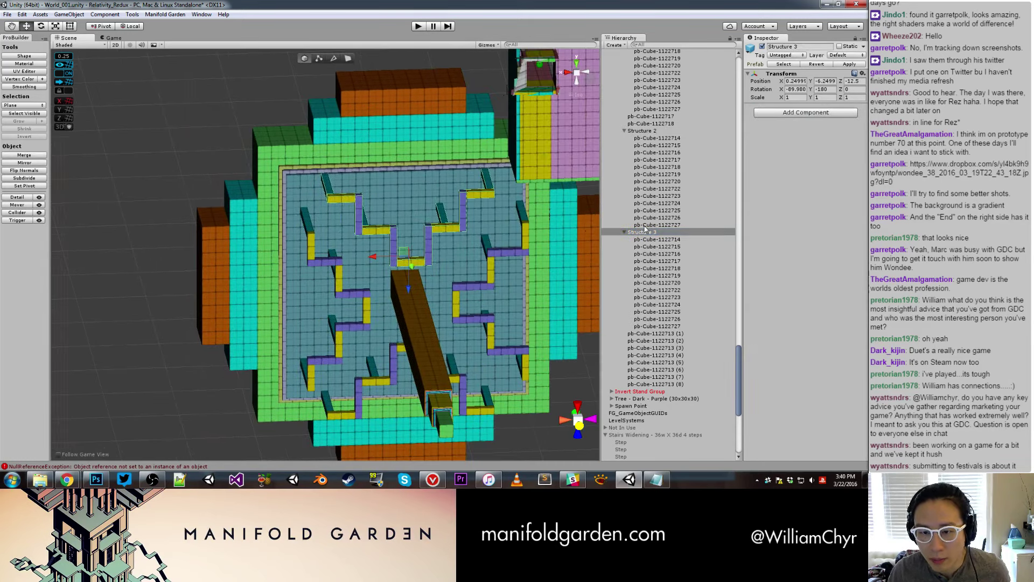
right_click(646, 233)
left_click(674, 278)
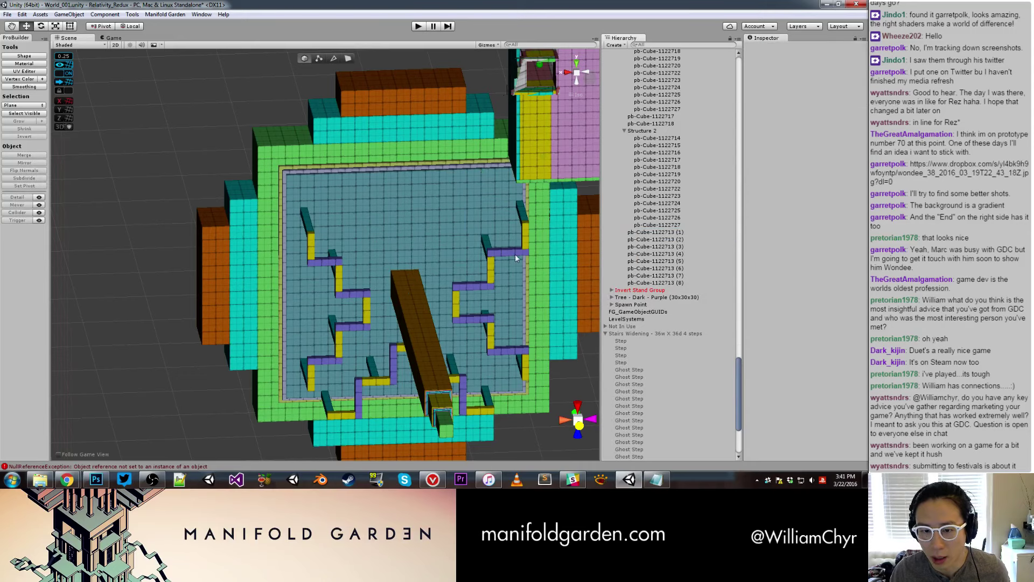
Delete the old Structure group from the Hierarchy.
left_click(514, 254)
scroll(716, 150, "up", 5)
left_click(662, 109)
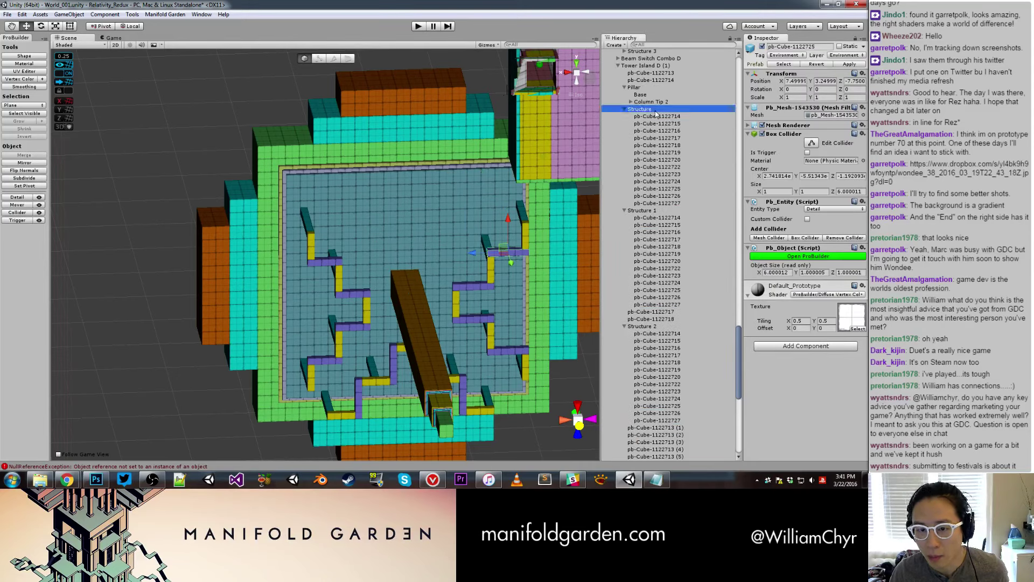
right_click(658, 110)
left_click(674, 161)
Delete the Structure 1 group, leaving only Structure 2's walls on the island.
left_click(674, 161)
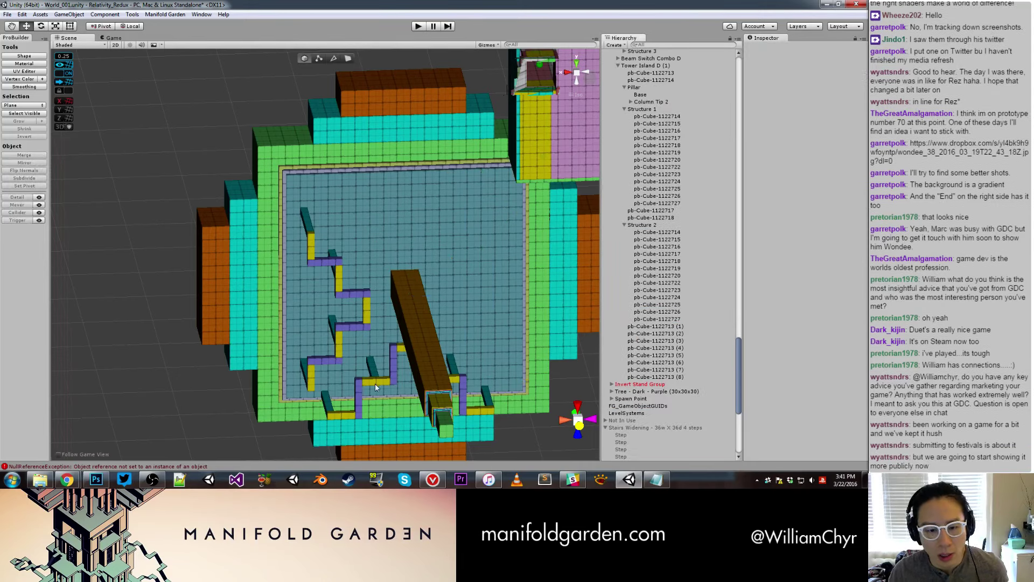
left_click(393, 375)
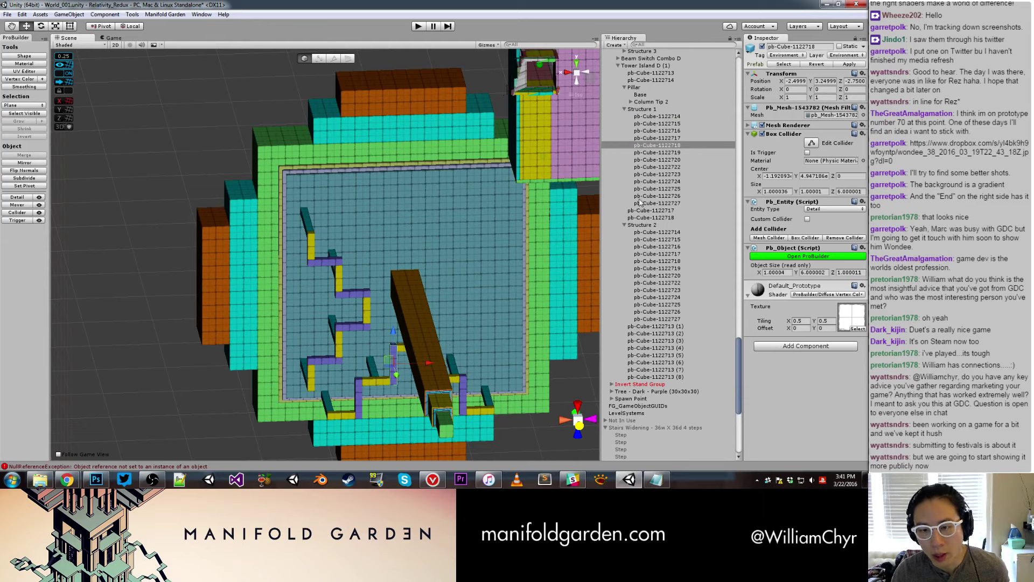
left_click(642, 109)
right_click(641, 109)
left_click(674, 159)
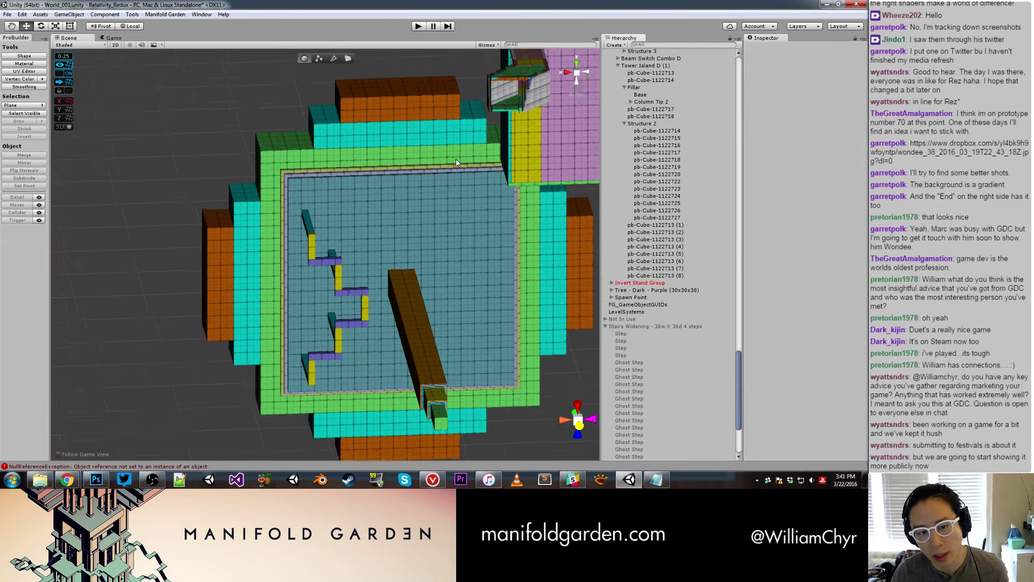
left_click_drag(456, 162, 431, 166, "alt")
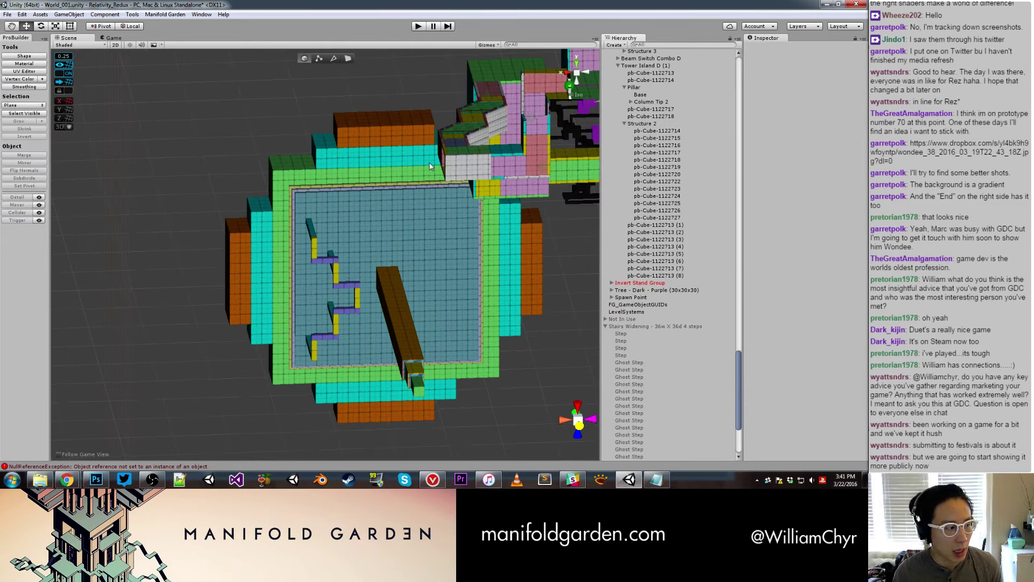
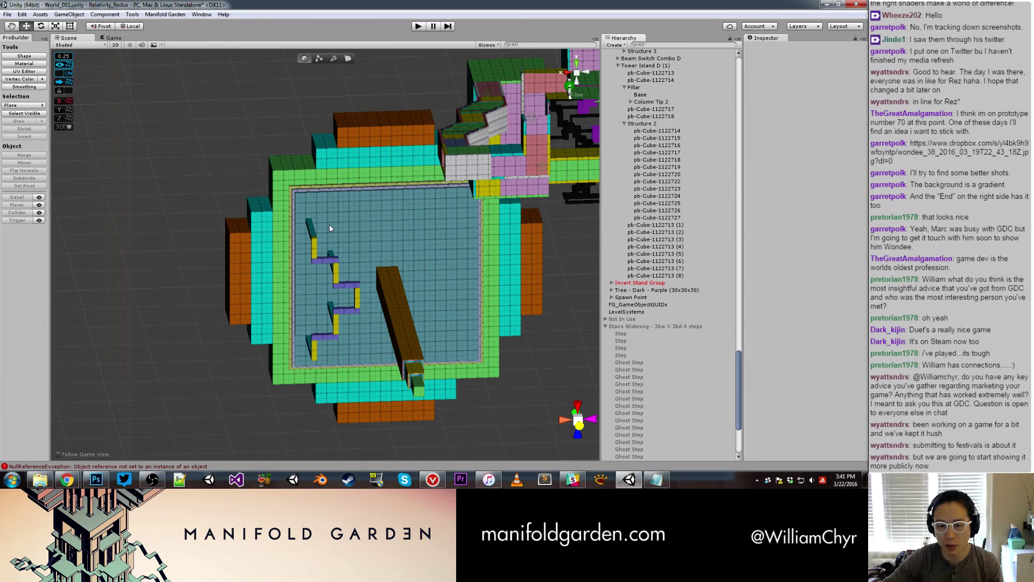
Move the Pillar holding the orange beam along Z from 13.75 to 14.75.
mouse_move(328, 228)
left_mouse_down("alt")
mouse_move(359, 183)
mouse_move(361, 199)
left_mouse_up("alt")
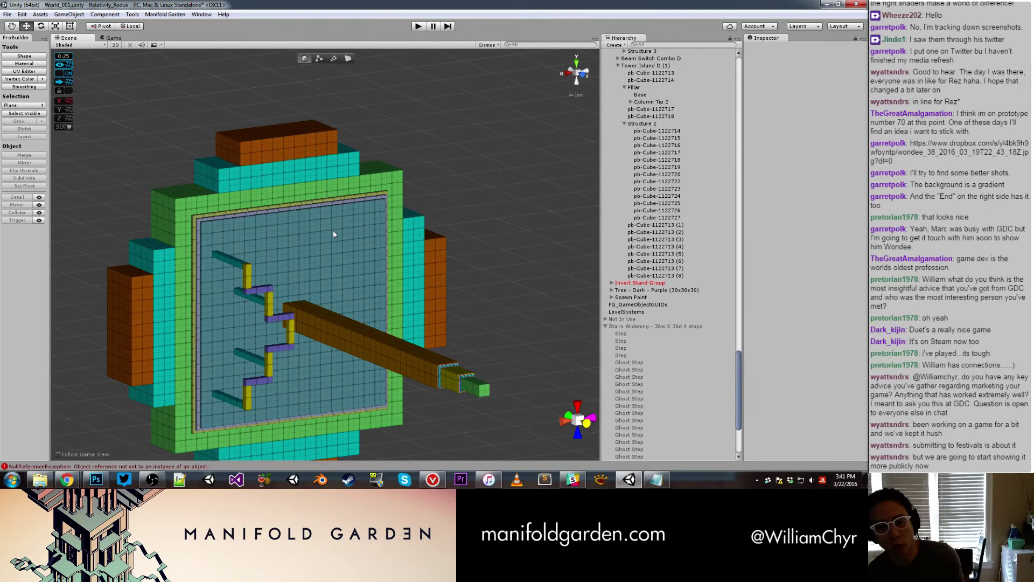
left_click(230, 259)
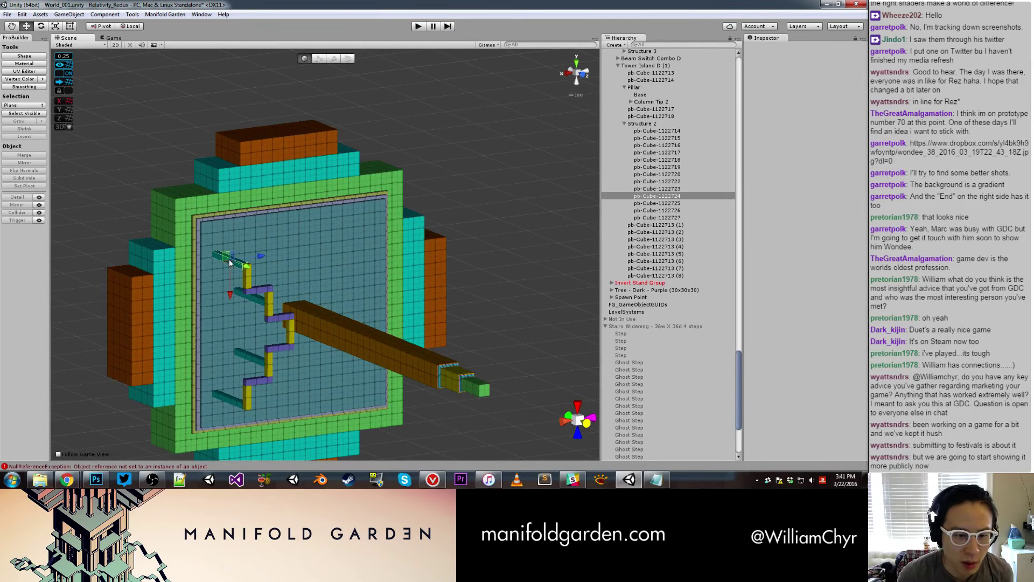
left_click(669, 125)
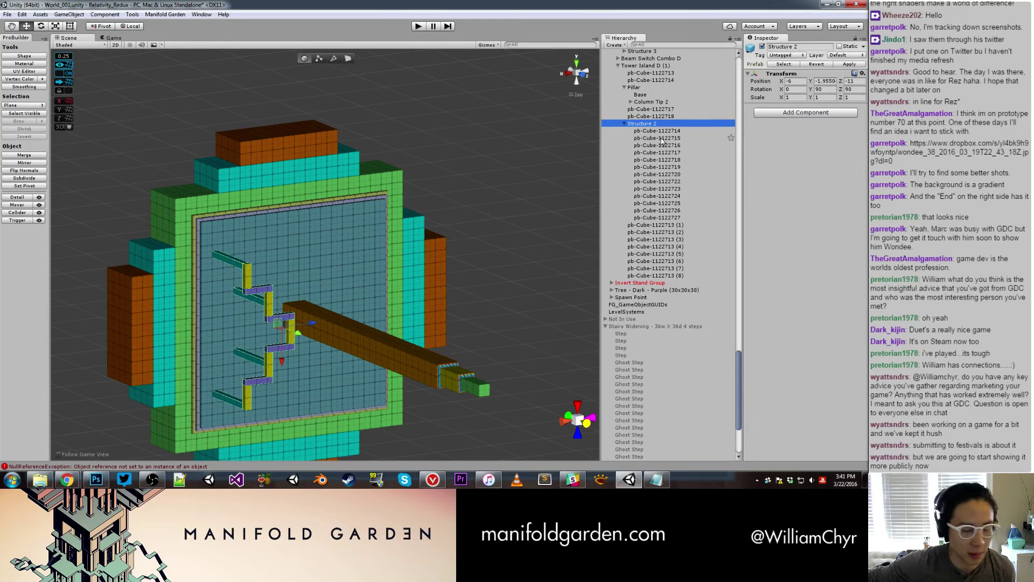
left_click(467, 188)
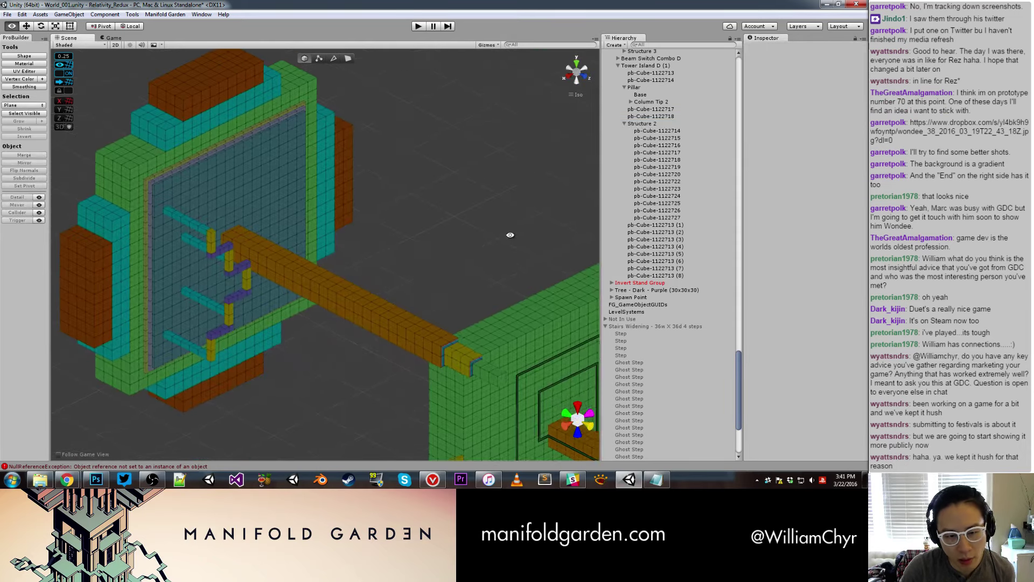
left_click(303, 276)
left_click(634, 88)
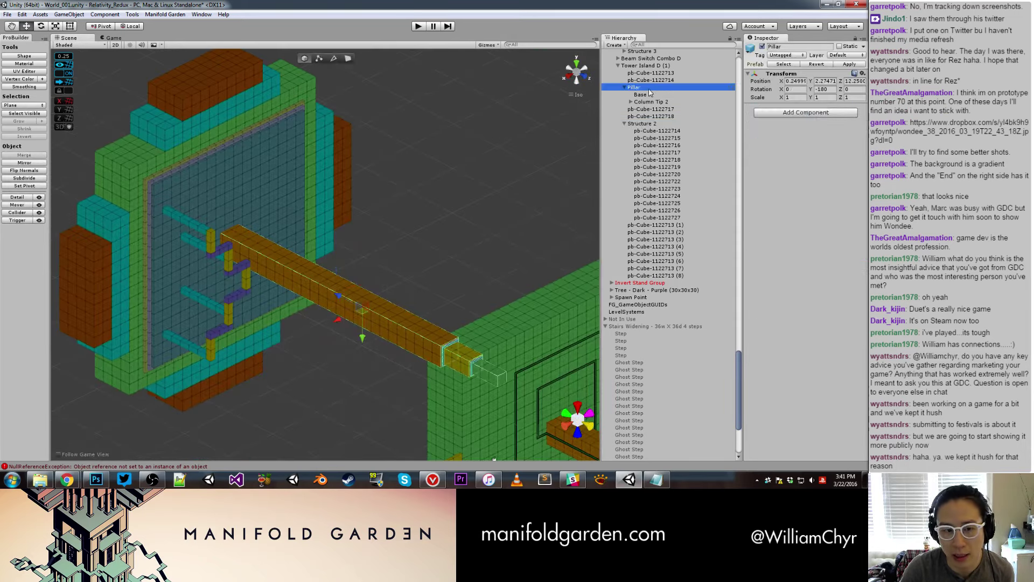
left_click_drag(362, 306, 353, 299)
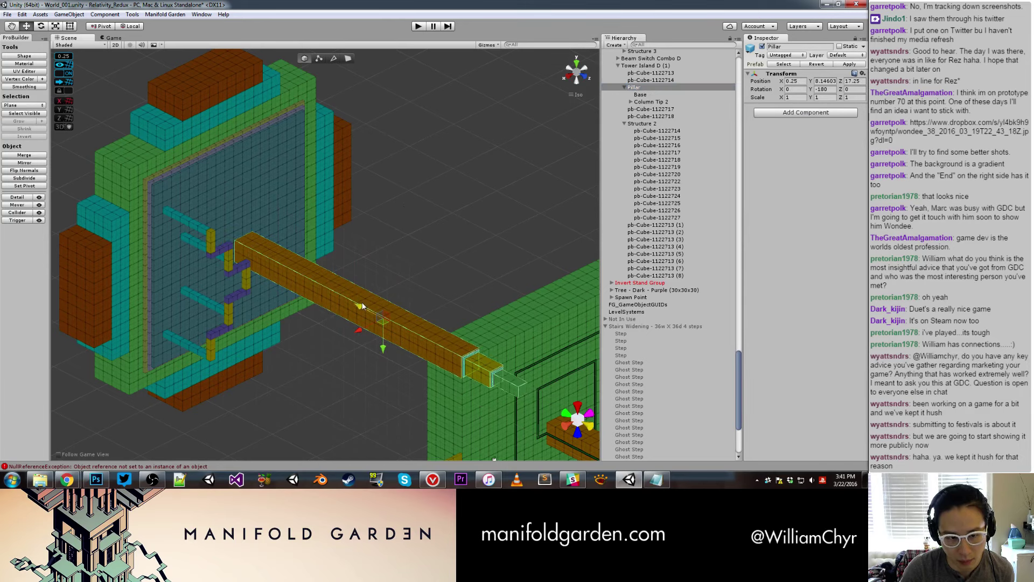
left_click(385, 260)
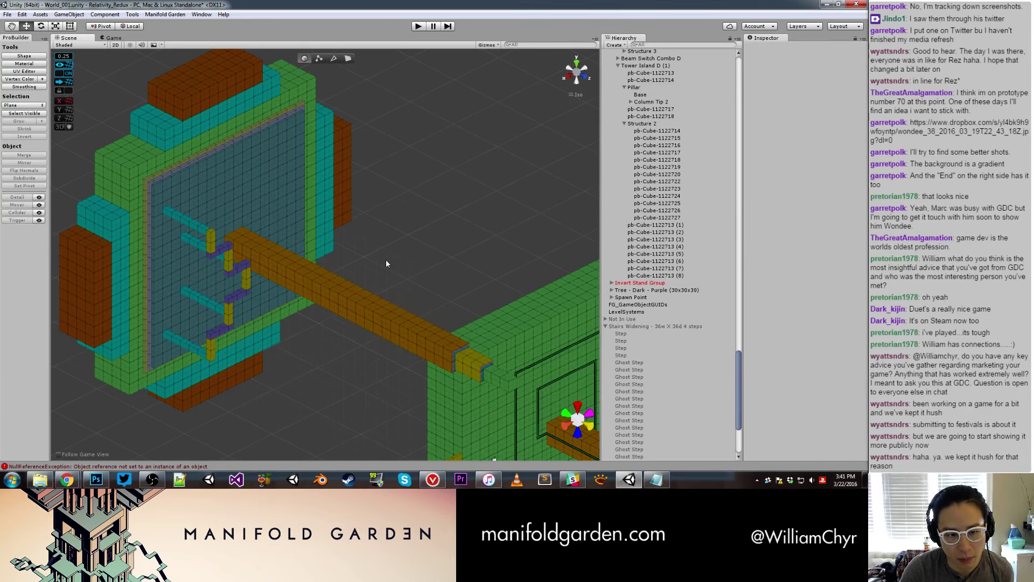
mouse_move(386, 260)
left_mouse_down("alt")
mouse_move(380, 213)
mouse_move(384, 222)
left_mouse_up("alt")
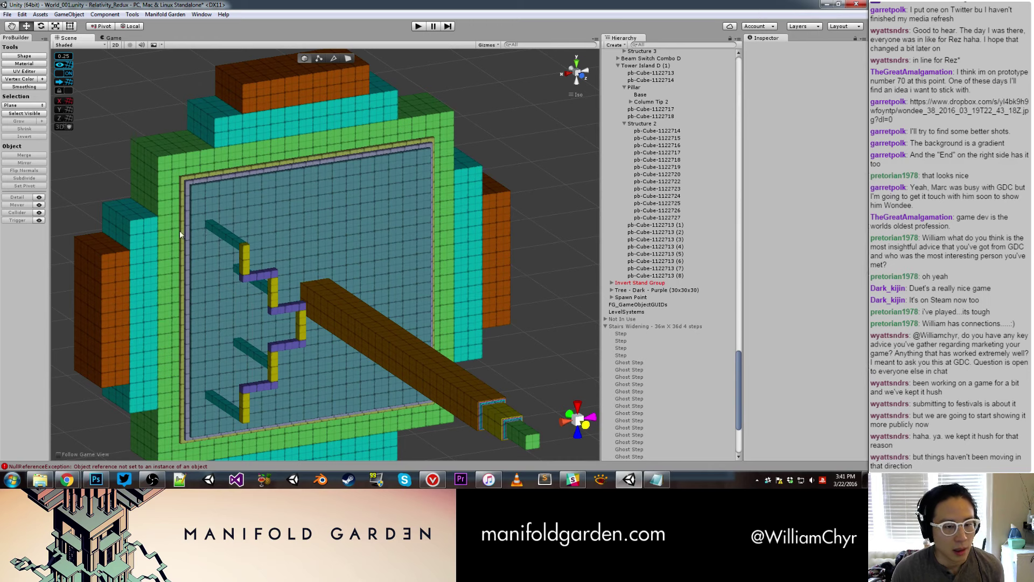
Nudge the Structure 2 stair group a small step along Z, leaving it at Z -13.
left_click(213, 232)
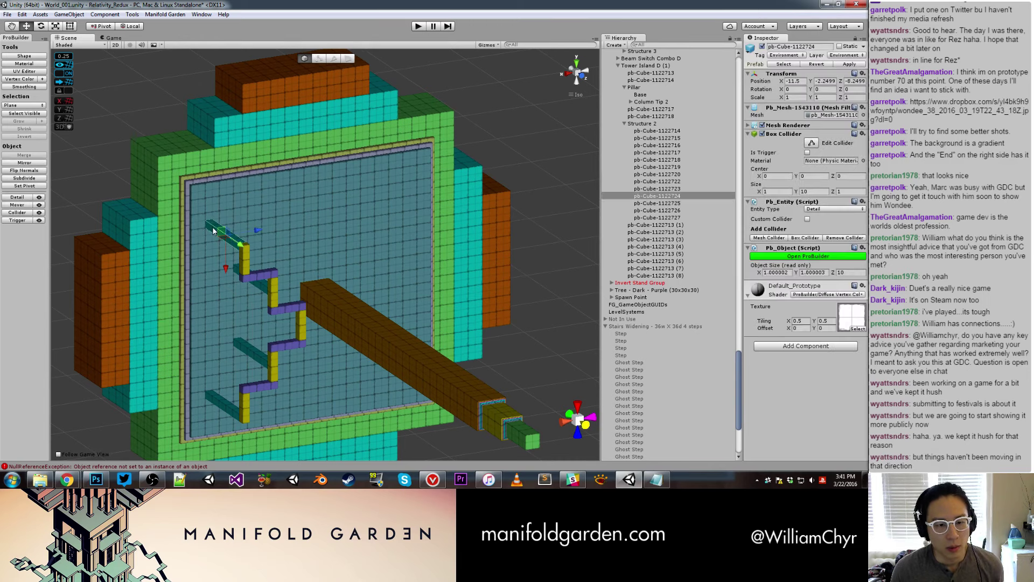
left_click(687, 124)
left_click_drag(276, 302, 346, 334, "alt")
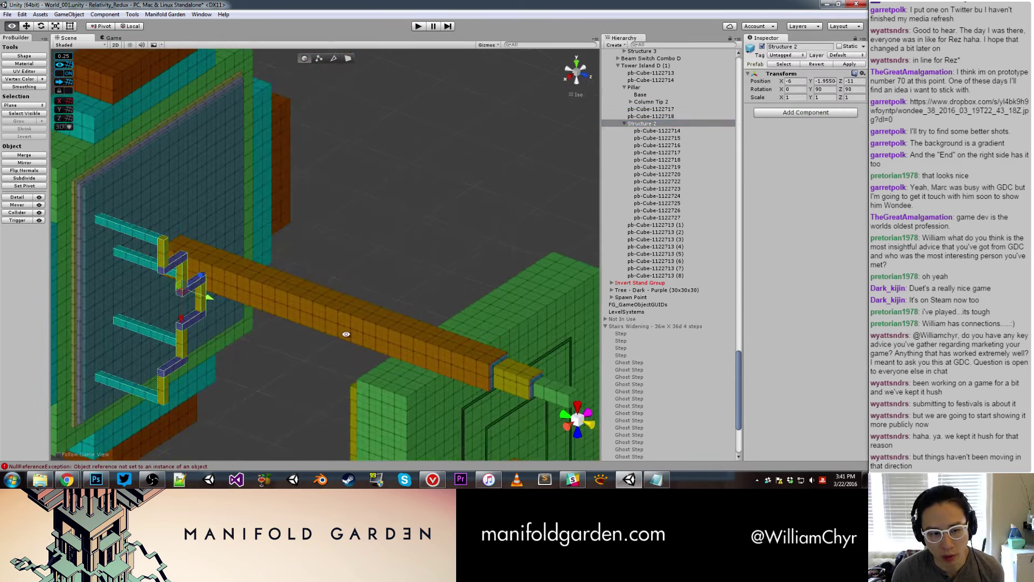
left_click_drag(209, 302, 212, 298)
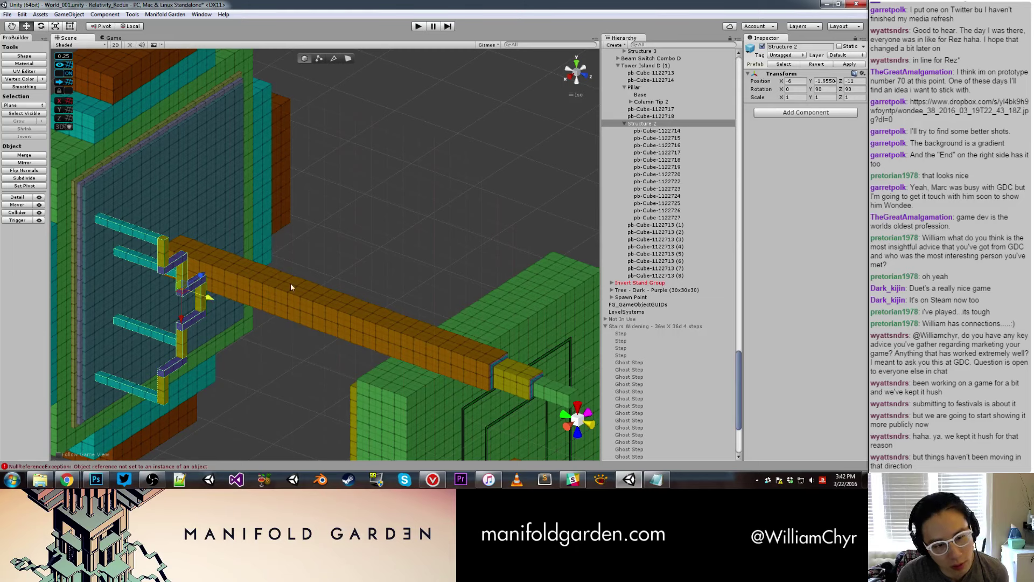
mouse_move(289, 283)
left_mouse_down("alt")
mouse_move(244, 307)
mouse_move(308, 337)
left_mouse_up("alt")
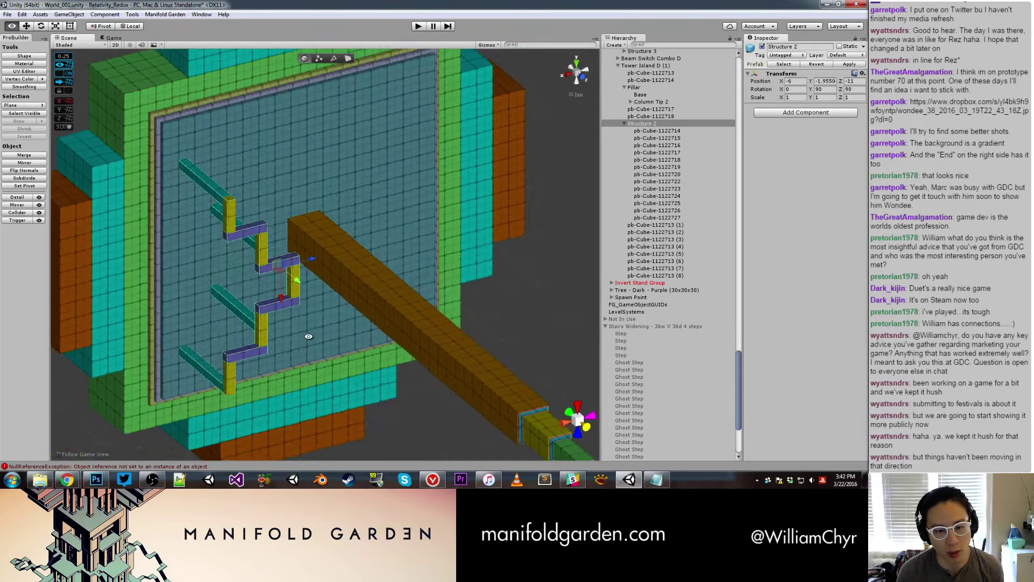
scroll(308, 334, "down", 5)
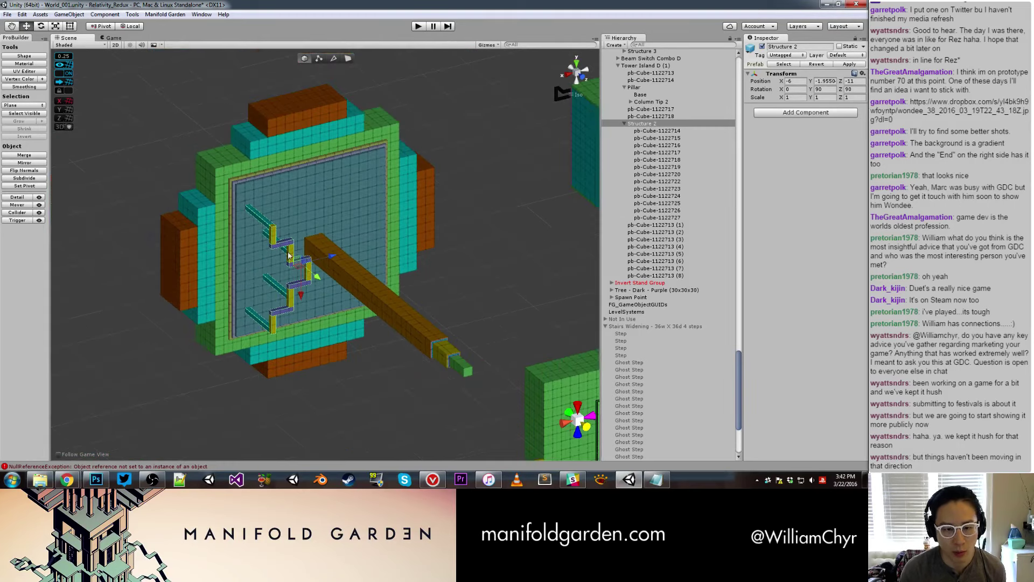
Duplicate Structure 2 and rotate the copy 90°.
key("ctrl+d")
key("e")
left_click_drag(286, 246, 364, 210)
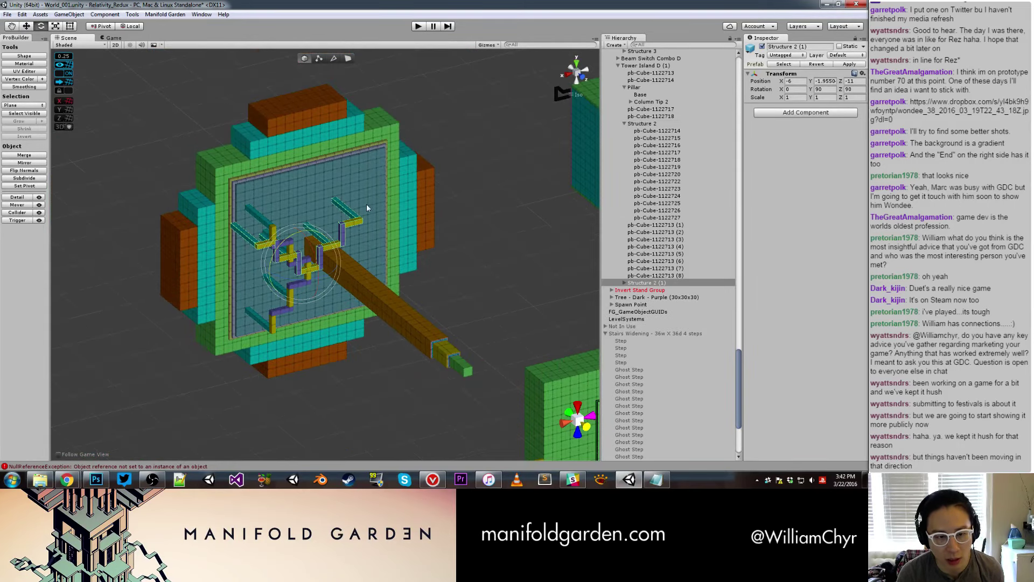
key("q")
Move Structure 2 (1) up across the wall to X 0.25, Y -6.25.
key("w")
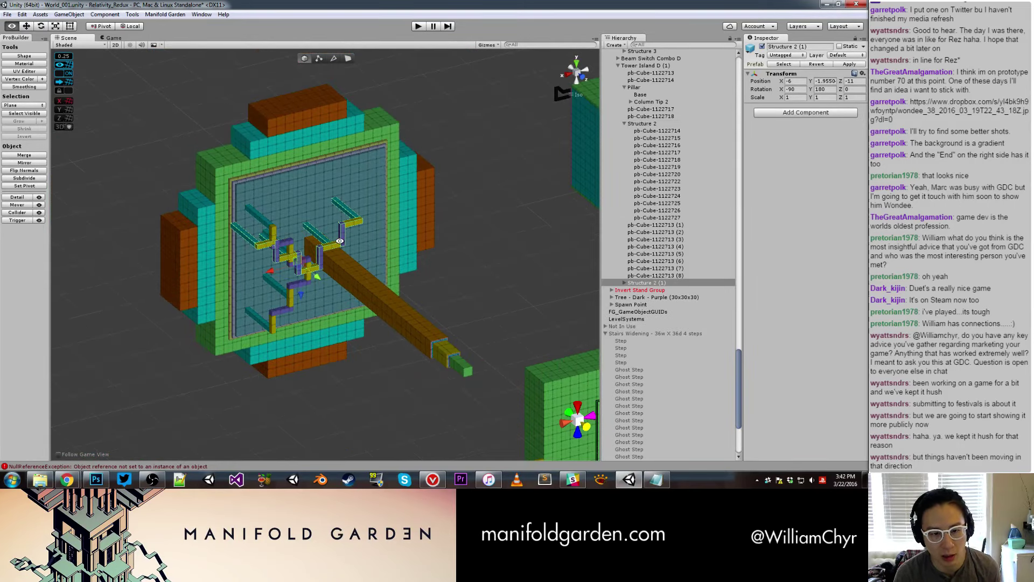
scroll(312, 286, "up", 3)
mouse_move(312, 286)
left_mouse_down()
mouse_move(322, 269)
mouse_move(351, 262)
mouse_move(340, 262)
left_mouse_up()
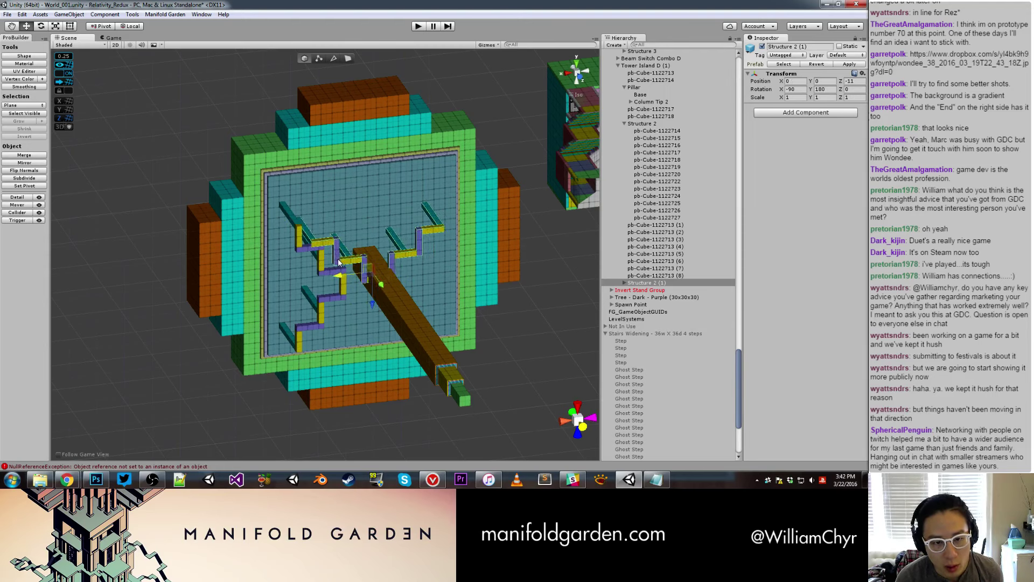
left_click_drag(370, 302, 372, 270)
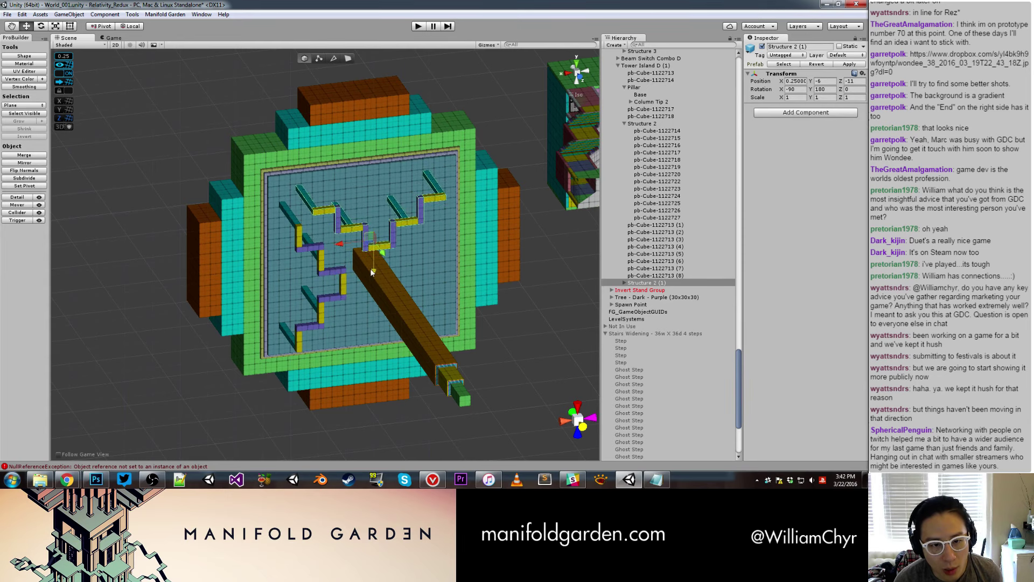
left_click_drag(372, 270, 296, 243)
scroll(370, 268, "up", 2)
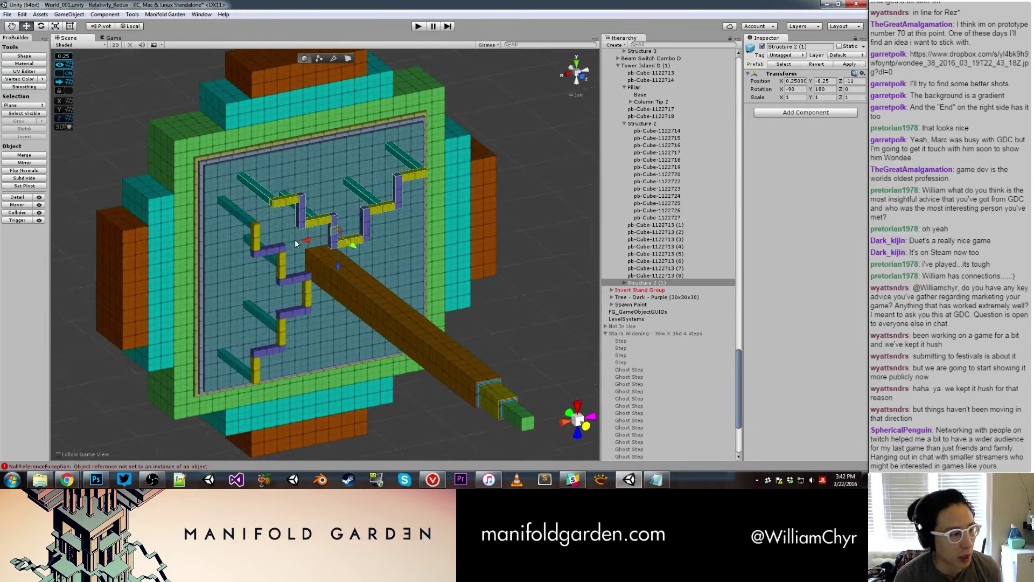
scroll(318, 227, "up", 2)
scroll(332, 217, "up", 2)
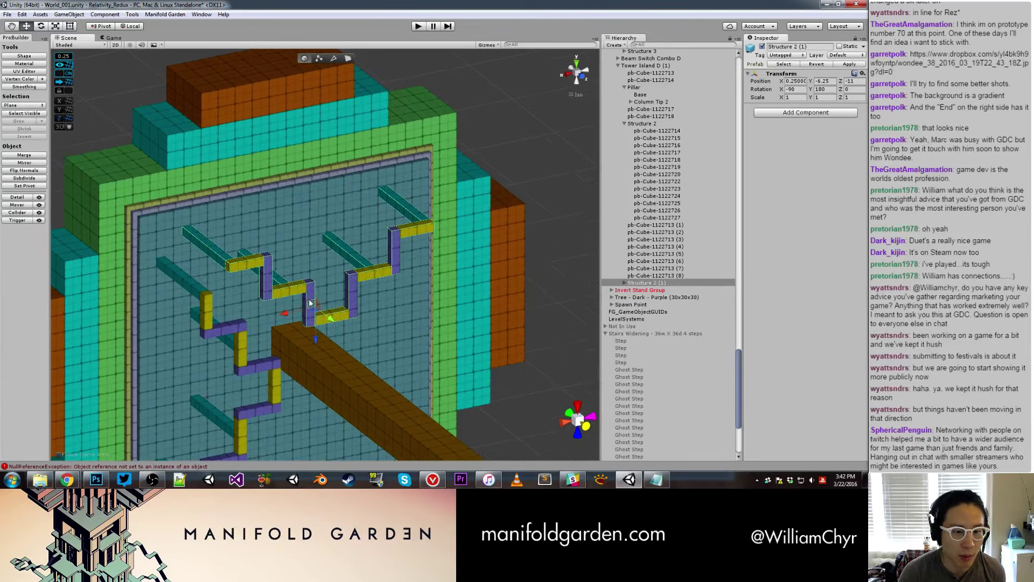
mouse_move(332, 217)
left_mouse_down("alt")
mouse_move(330, 281)
mouse_move(285, 264)
mouse_move(307, 249)
left_mouse_up("alt")
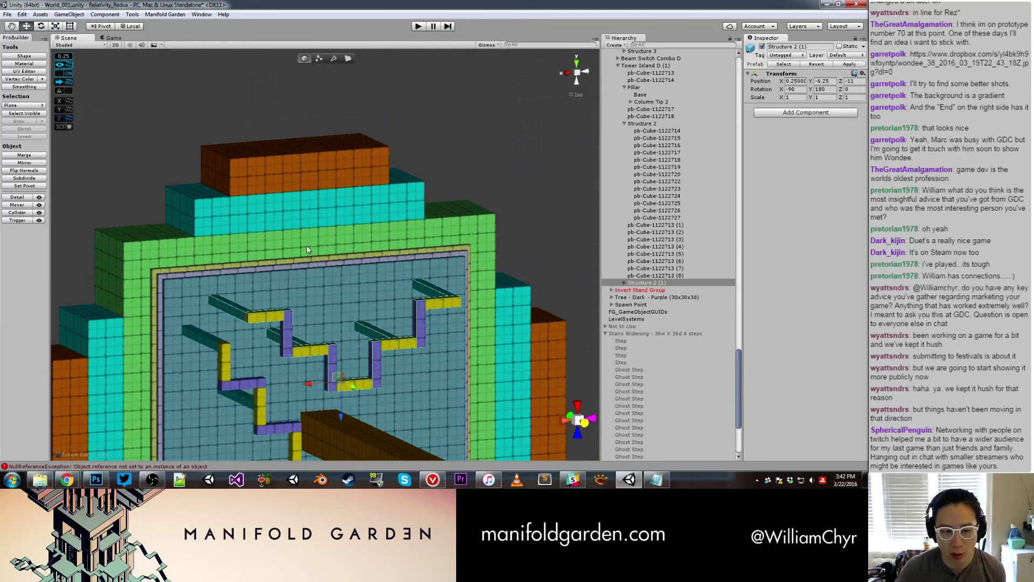
scroll(307, 250, "down", 2)
scroll(312, 242, "down", 2)
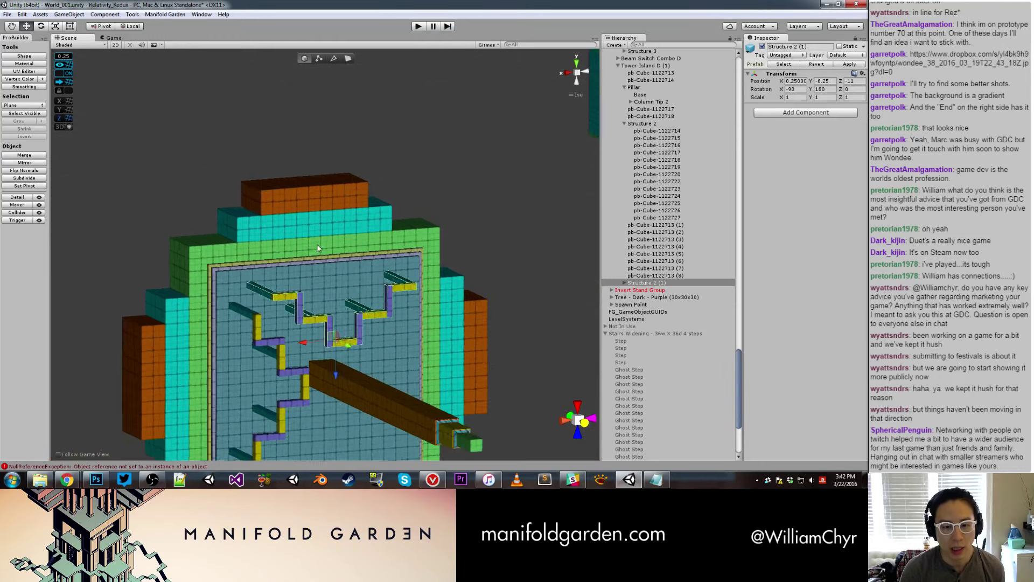
scroll(325, 257, "down", 2)
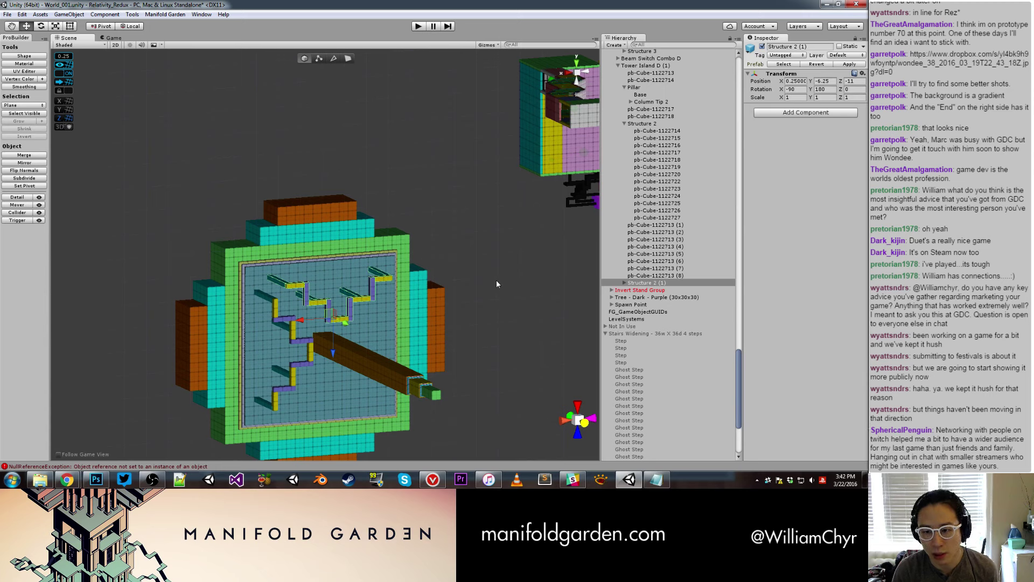
Rename Structure 2 and its copy to 'Structure'.
left_click(660, 124, "ctrl")
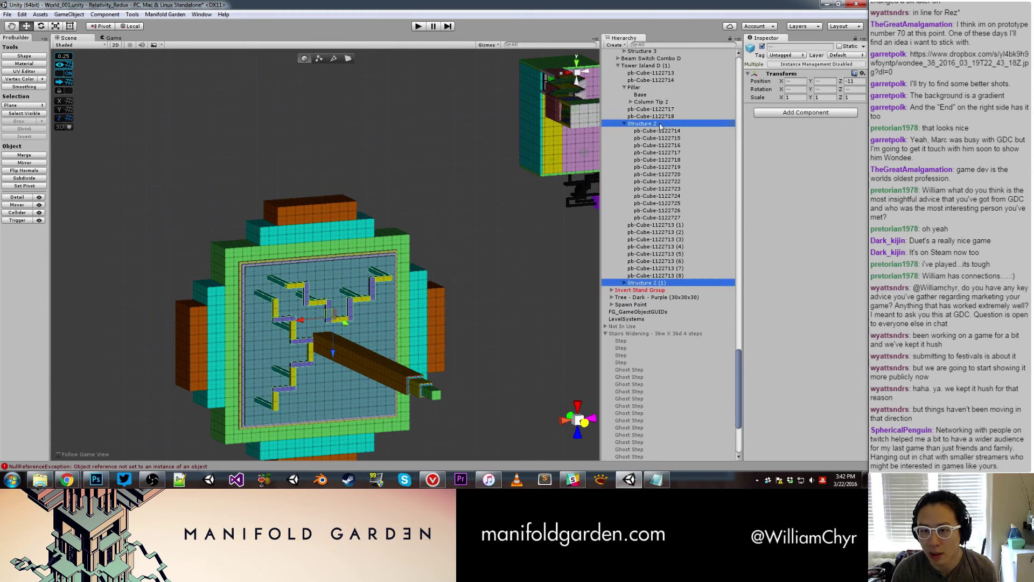
left_click(816, 47)
type("Structure")
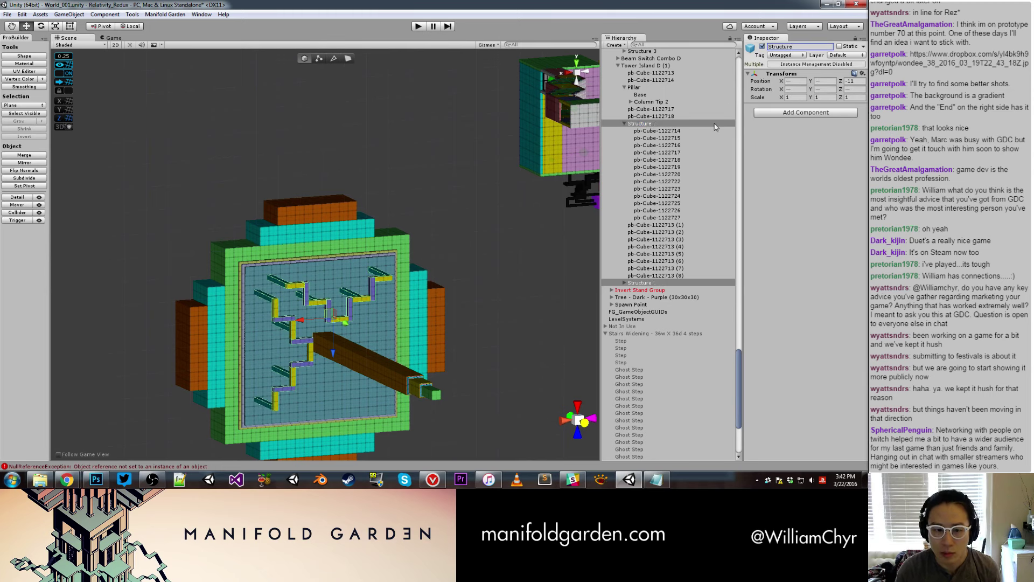
Place the second Structure directly under the first in the Hierarchy, then duplicate it as Structure (1).
left_click(626, 125)
left_click_drag(645, 189, 652, 127)
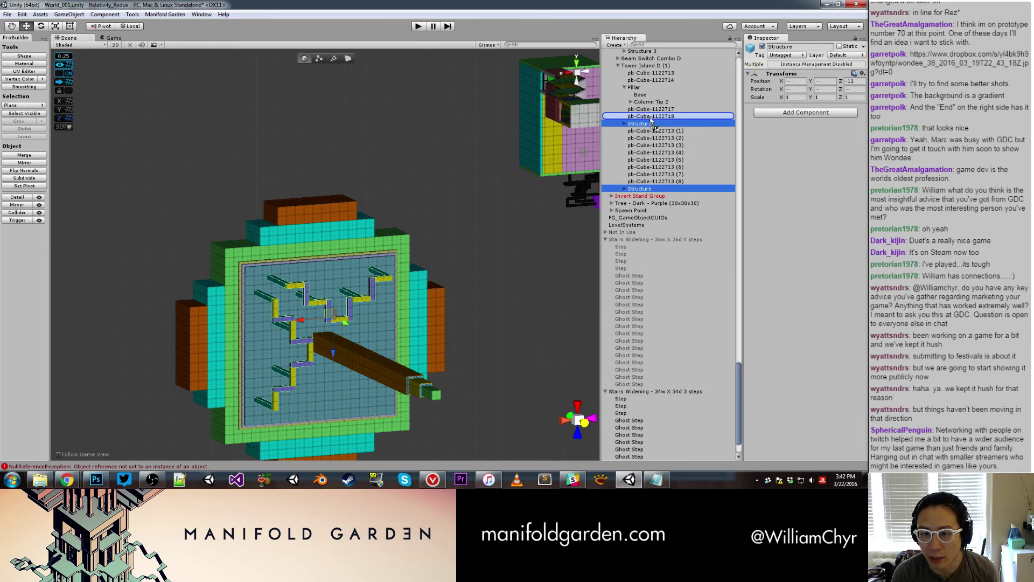
left_click(641, 126)
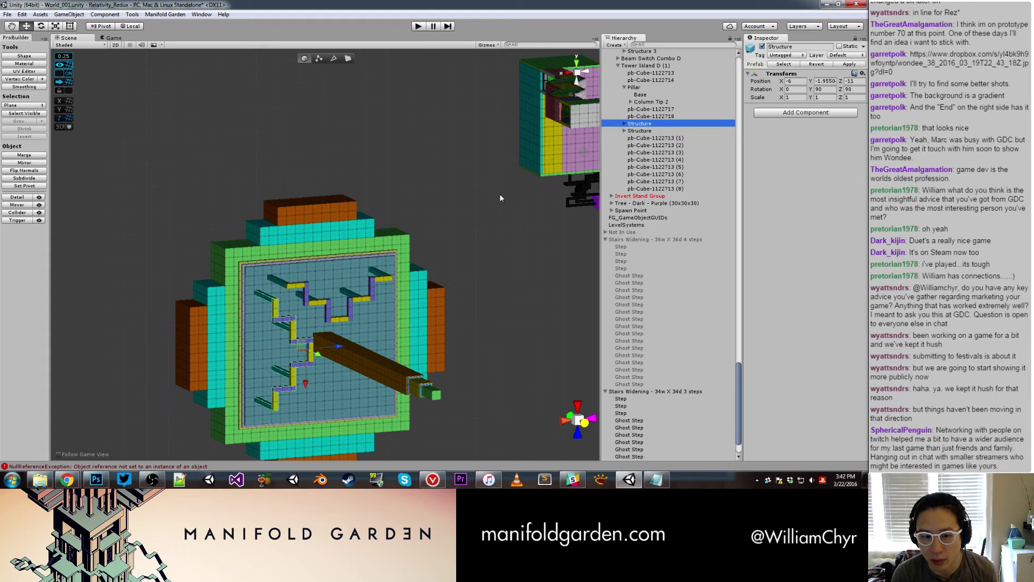
key("f")
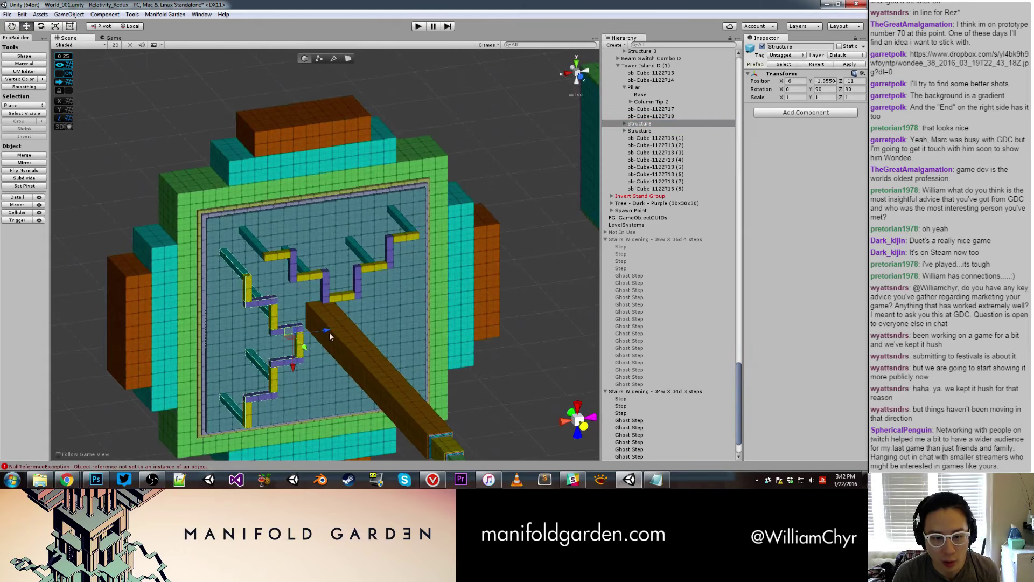
key("ctrl+d")
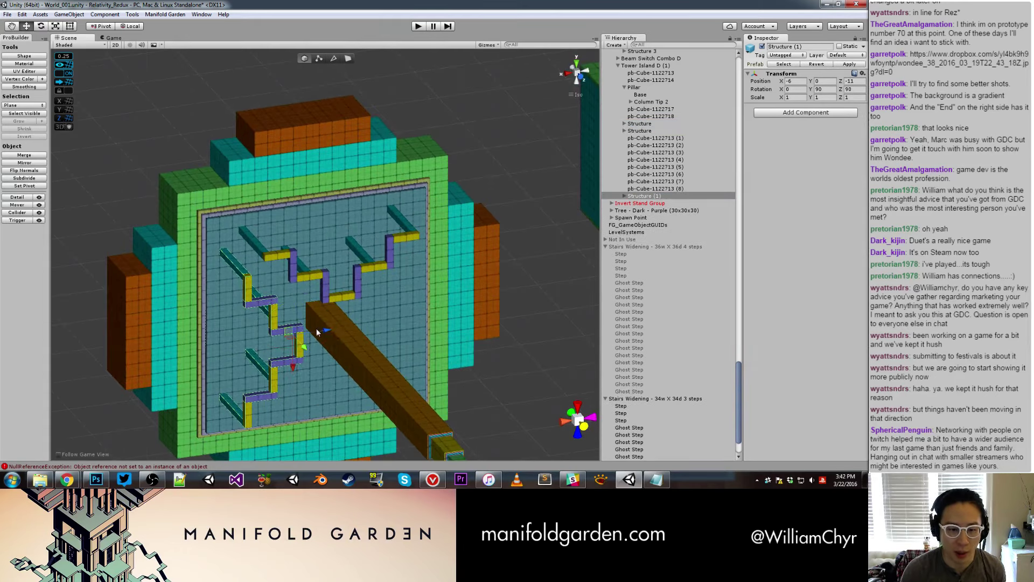
Rotate Structure (1) to 270° and slide it along the wall's right side to X 6.5.
mouse_move(328, 332)
left_mouse_down()
mouse_move(461, 318)
mouse_move(461, 252)
left_mouse_up()
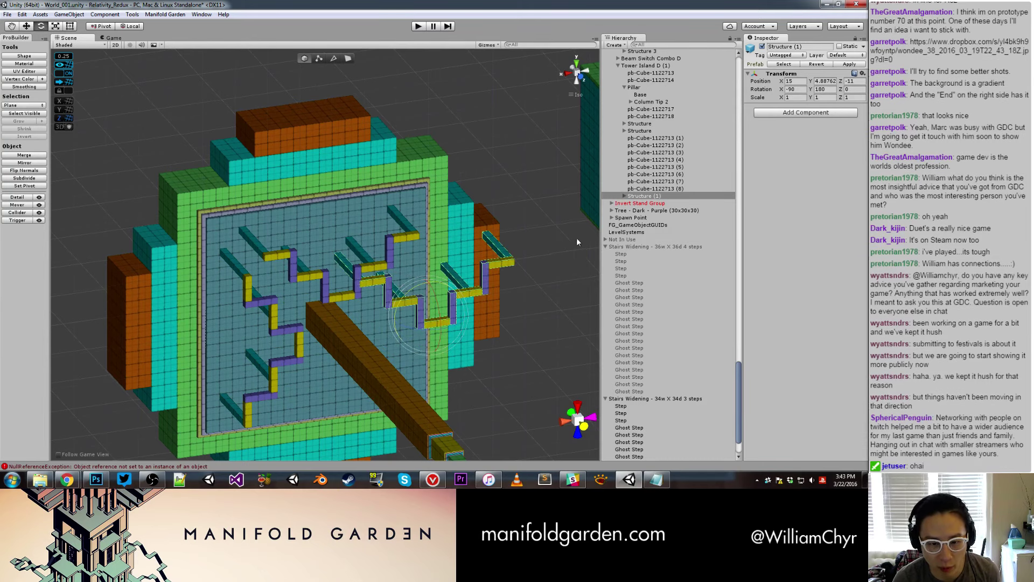
key("ctrl+r")
key("w")
left_click_drag(527, 292, 504, 260, "alt")
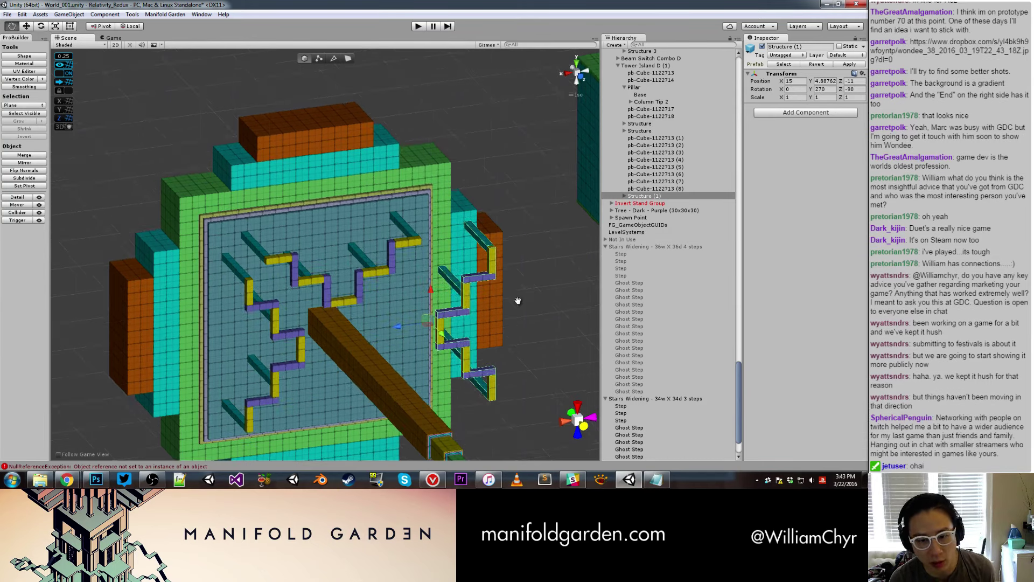
left_click(580, 78)
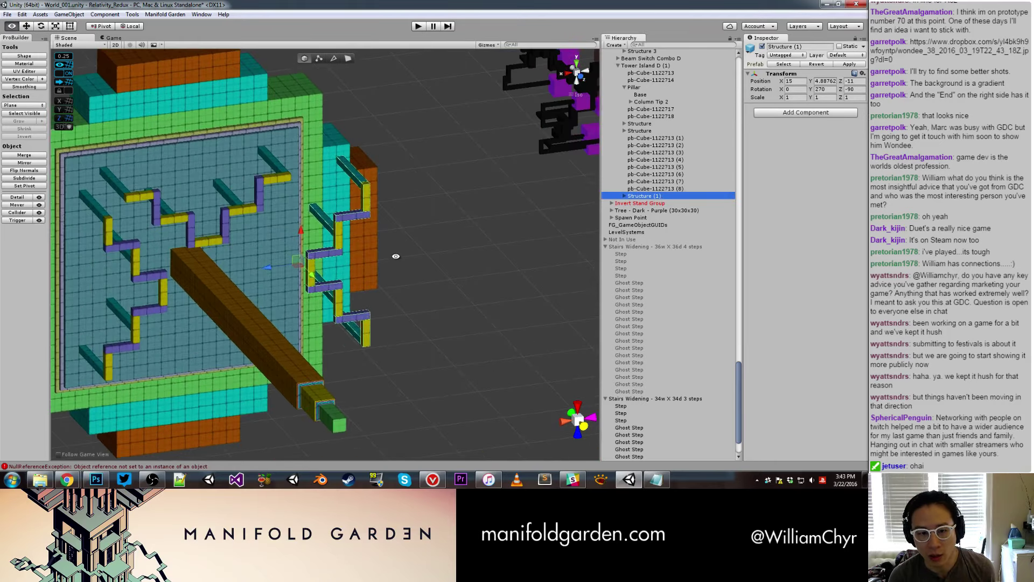
left_click_drag(259, 257, 194, 259)
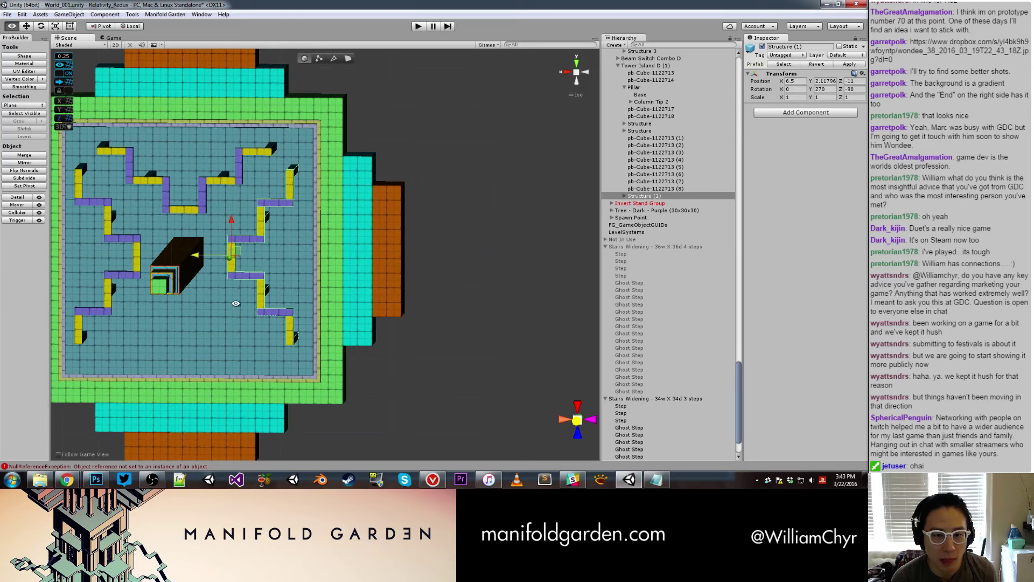
left_click_drag(235, 303, 323, 316, "alt")
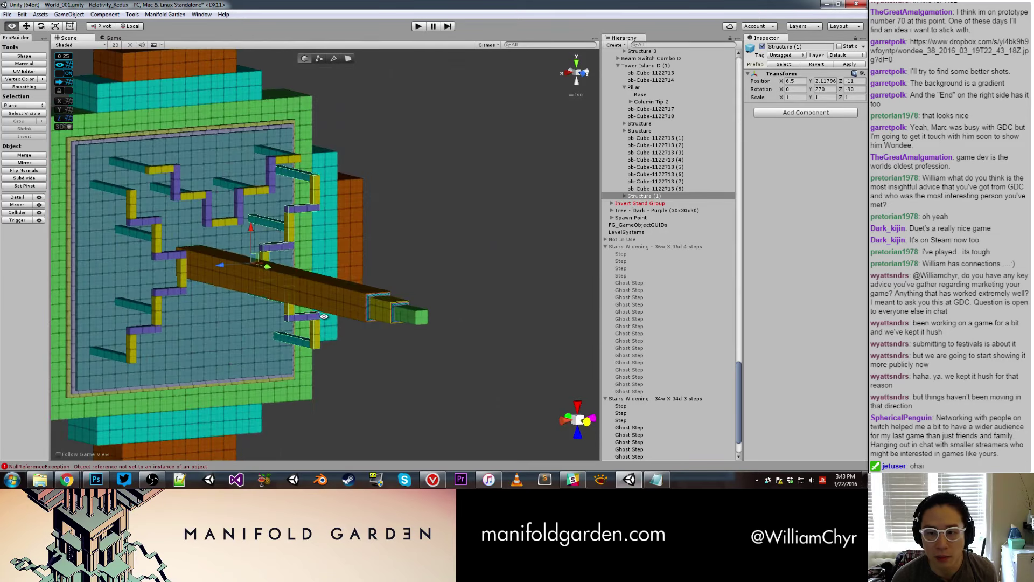
left_click(647, 125)
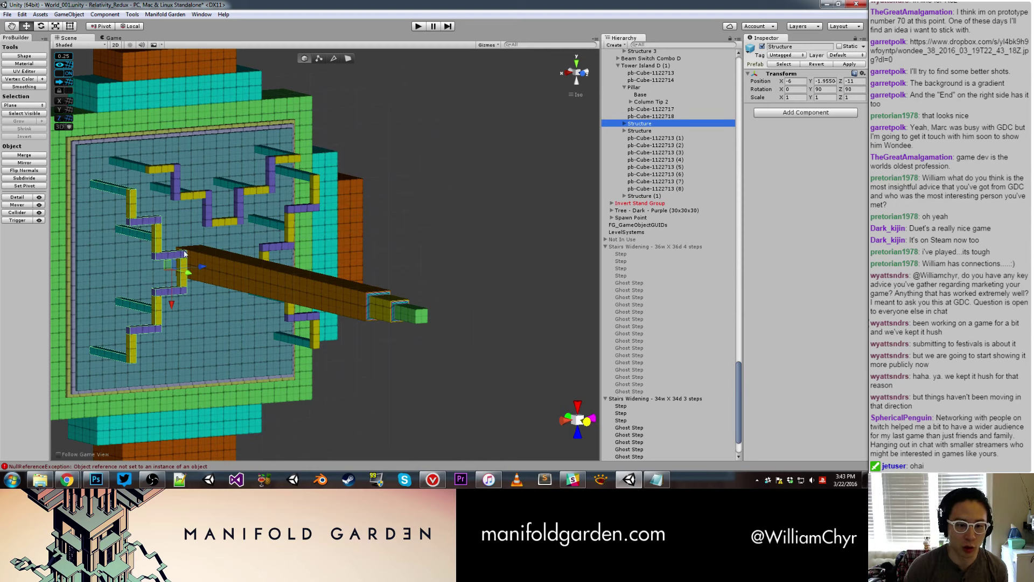
Duplicate Structure as Structure (2), rotate it, and move it down the maze wall.
left_click_drag(204, 258, 204, 247, "alt")
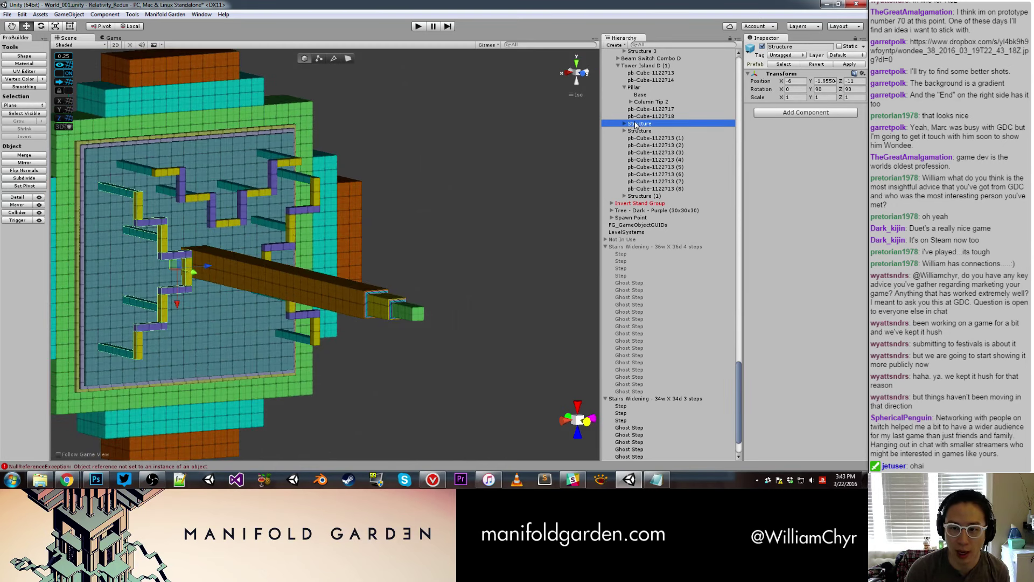
right_click(636, 125)
left_click(660, 164)
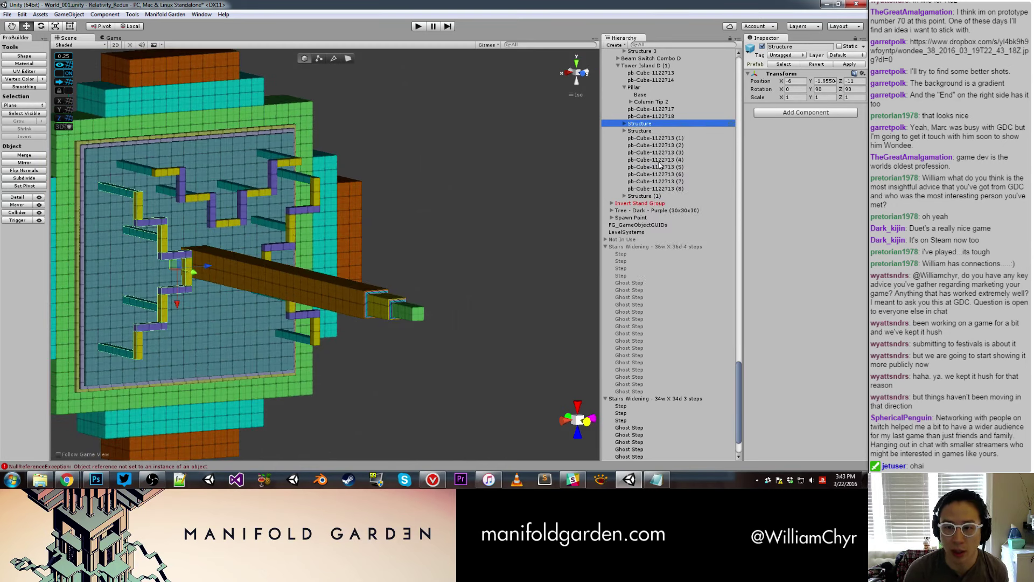
key("e")
left_click_drag(162, 242, 155, 323)
left_click(151, 258, "shift")
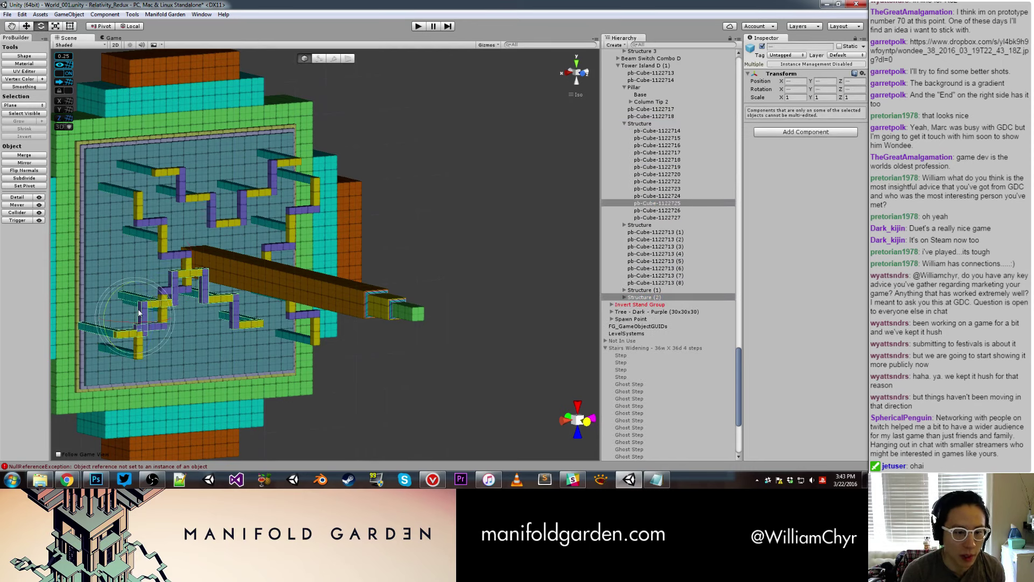
key("w")
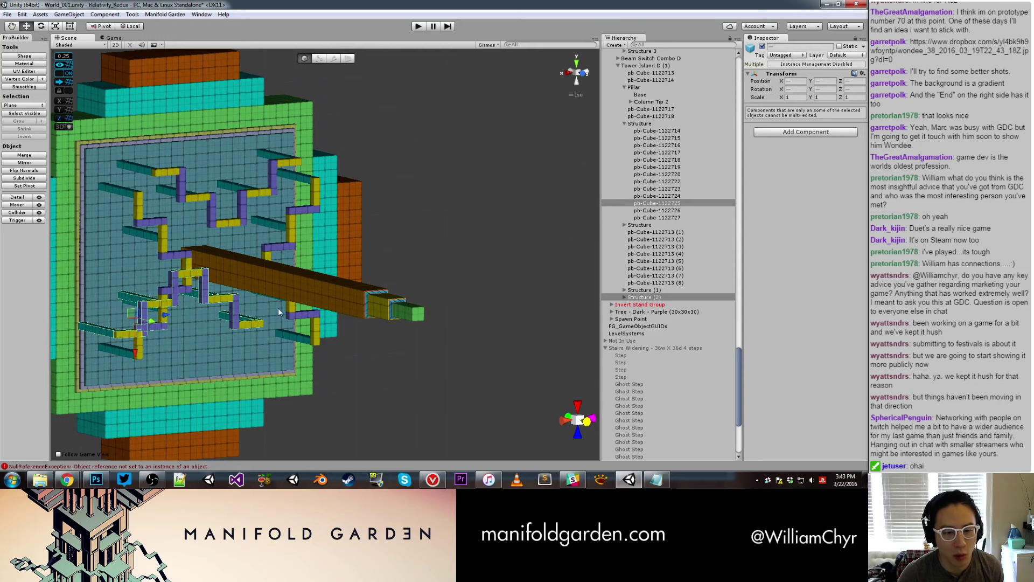
mouse_move(278, 308)
left_mouse_down("alt")
mouse_move(207, 285)
mouse_move(230, 279)
left_mouse_up("alt")
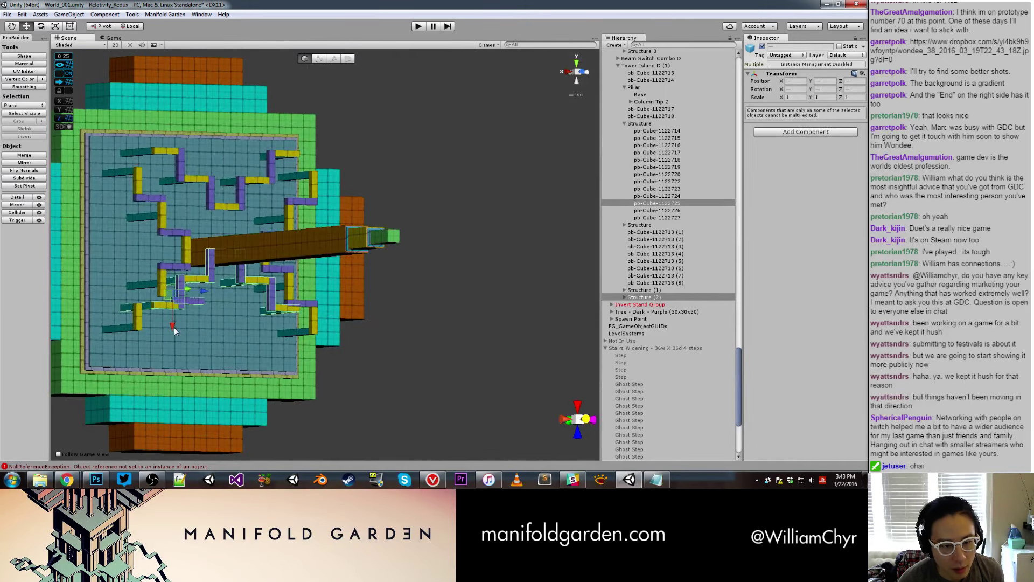
left_click_drag(173, 329, 174, 367)
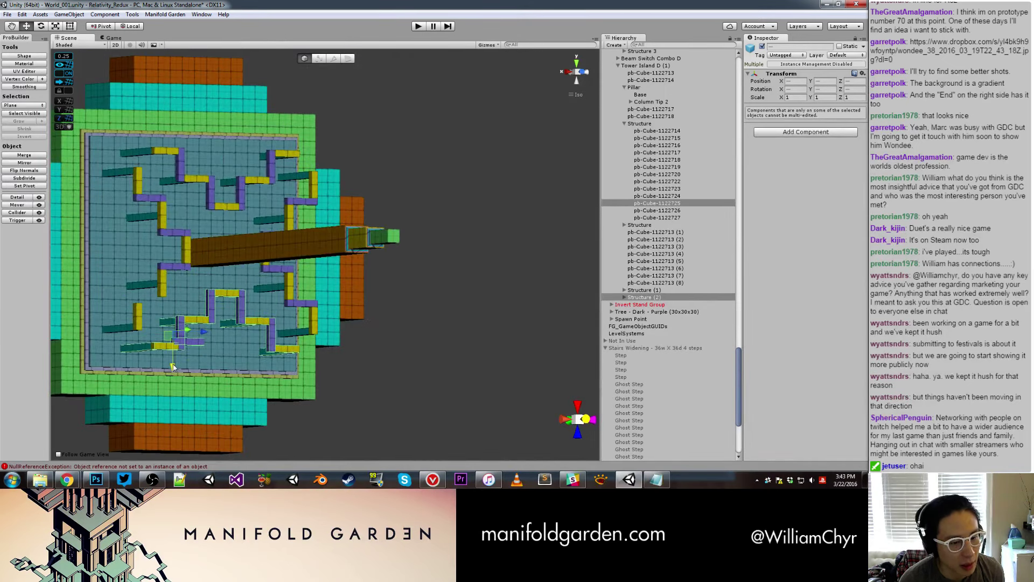
Slide purple block pb-Cube-1122725 along Z to -8.75.
scroll(173, 367, "up", 3)
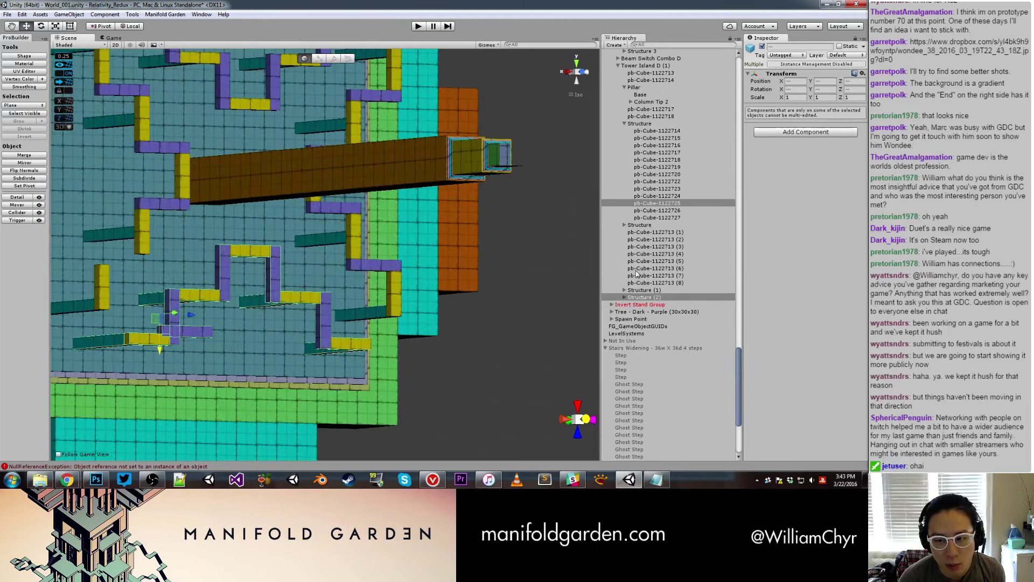
double_click(664, 204)
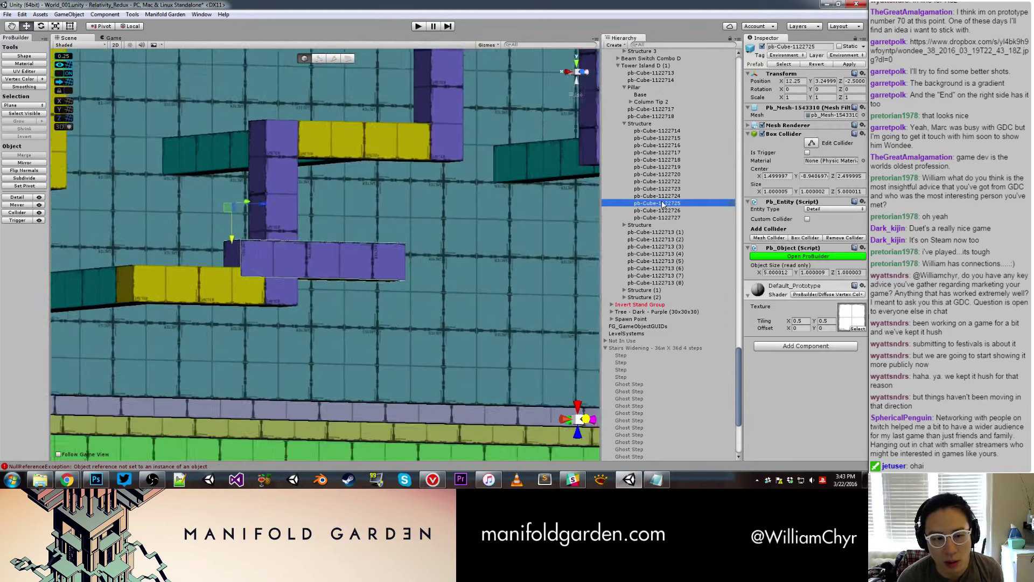
mouse_move(498, 205)
left_mouse_down("alt")
mouse_move(333, 250)
mouse_move(306, 214)
left_mouse_up("alt")
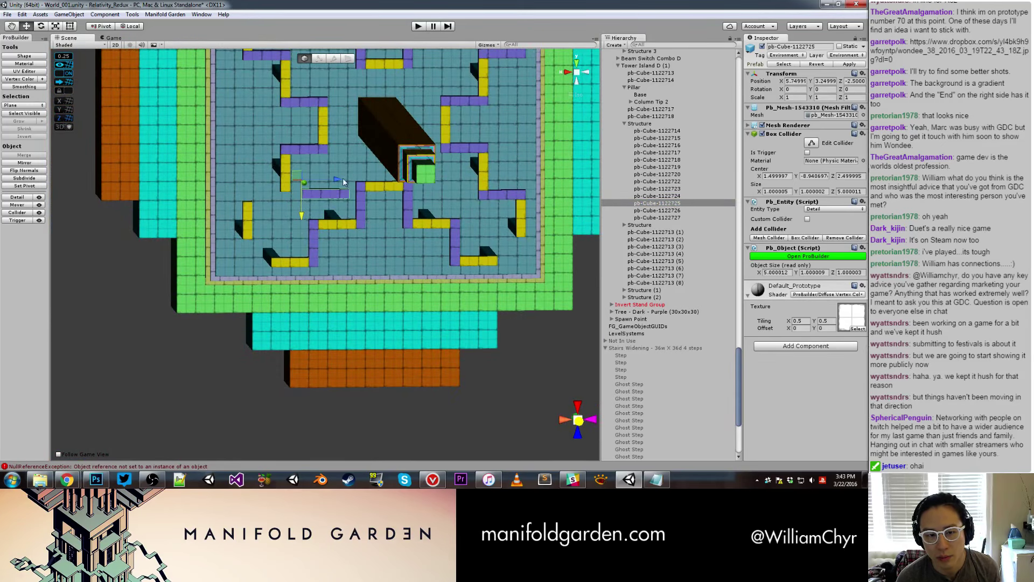
left_click_drag(344, 182, 281, 192)
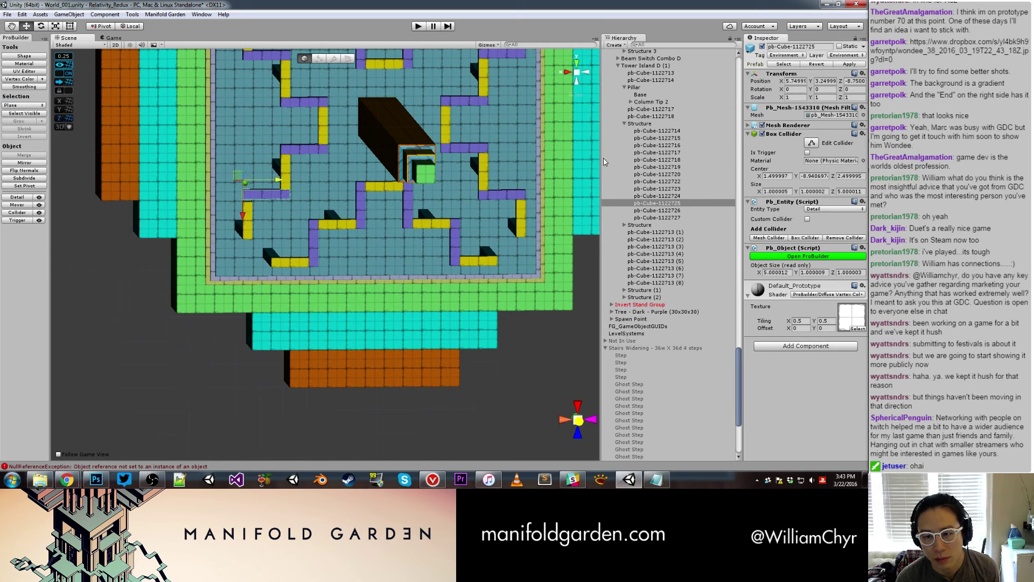
Nudge a purple maze block slightly along X and reset its pivot.
left_click(668, 167)
left_click(675, 139)
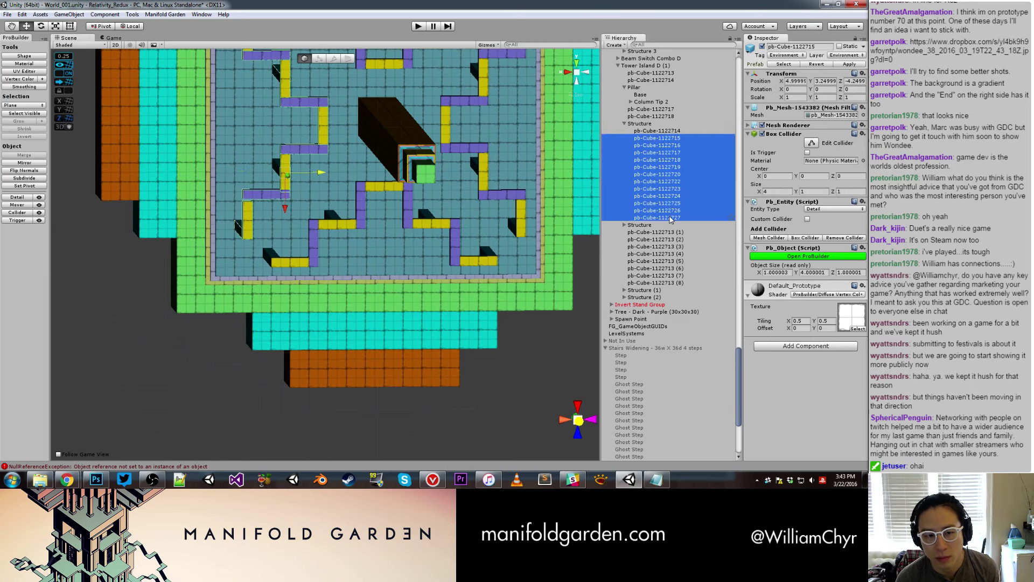
left_click(672, 216, "shift")
left_click(672, 196)
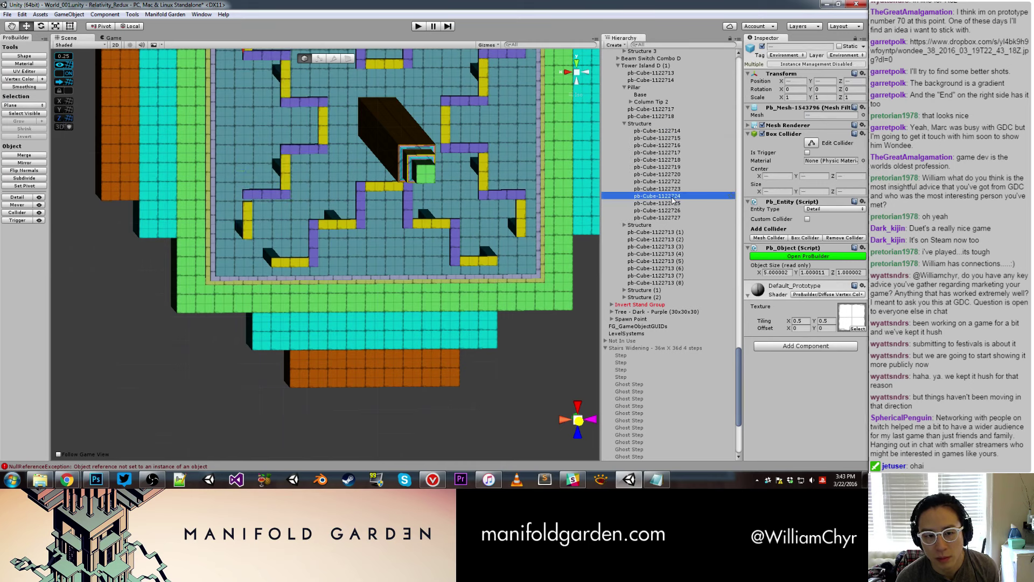
left_click(281, 196)
left_click_drag(245, 216, 245, 219)
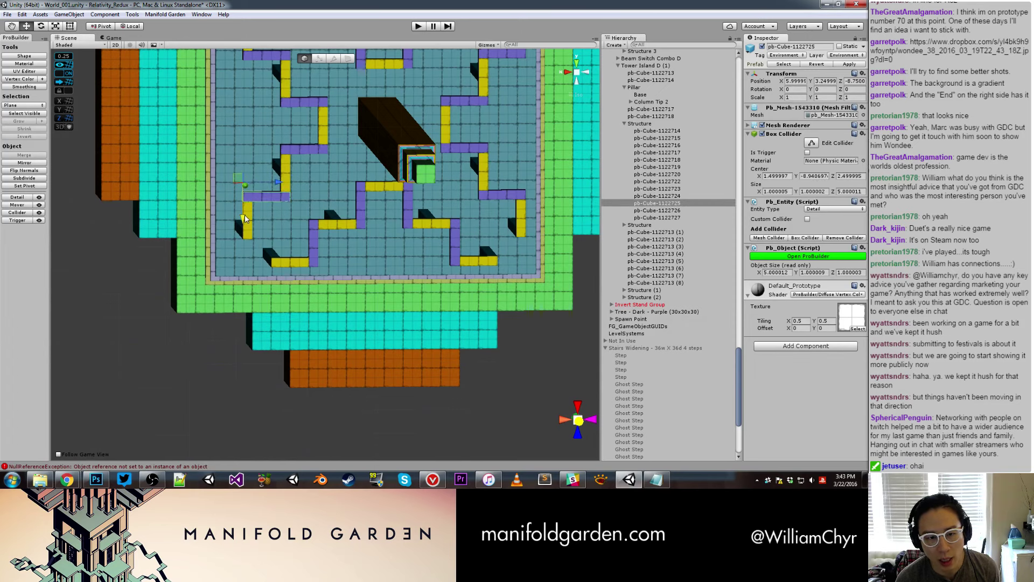
key("ctrl+j")
scroll(318, 166, "down", 5)
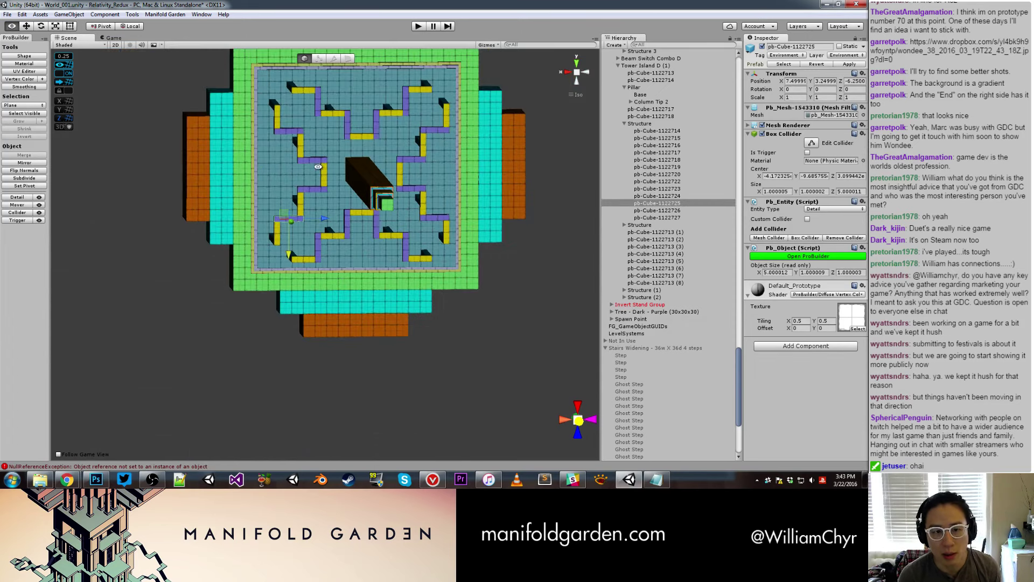
mouse_move(318, 167)
left_mouse_down("alt")
mouse_move(385, 167)
mouse_move(387, 209)
mouse_move(405, 208)
left_mouse_up("alt")
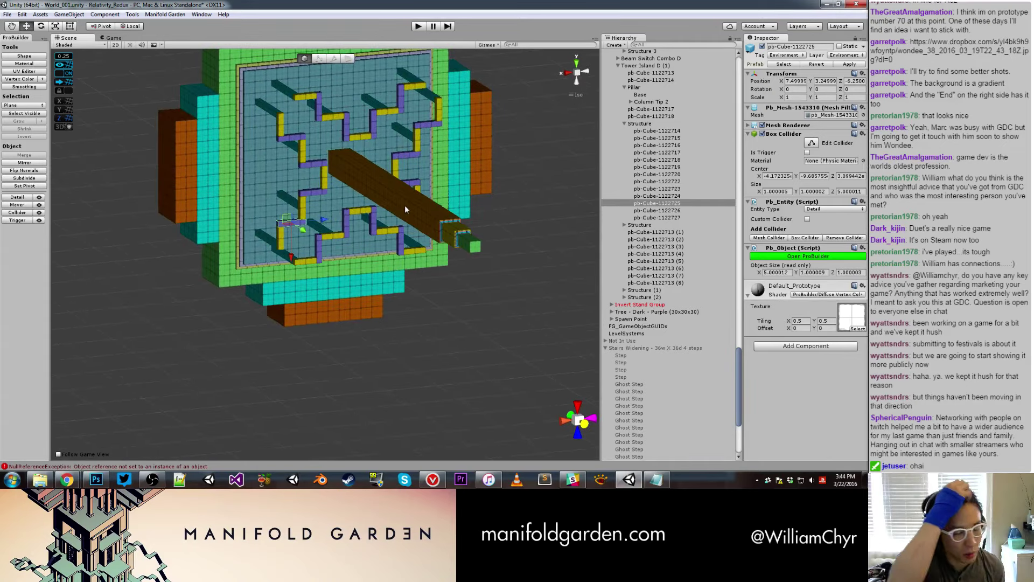
left_click(624, 124)
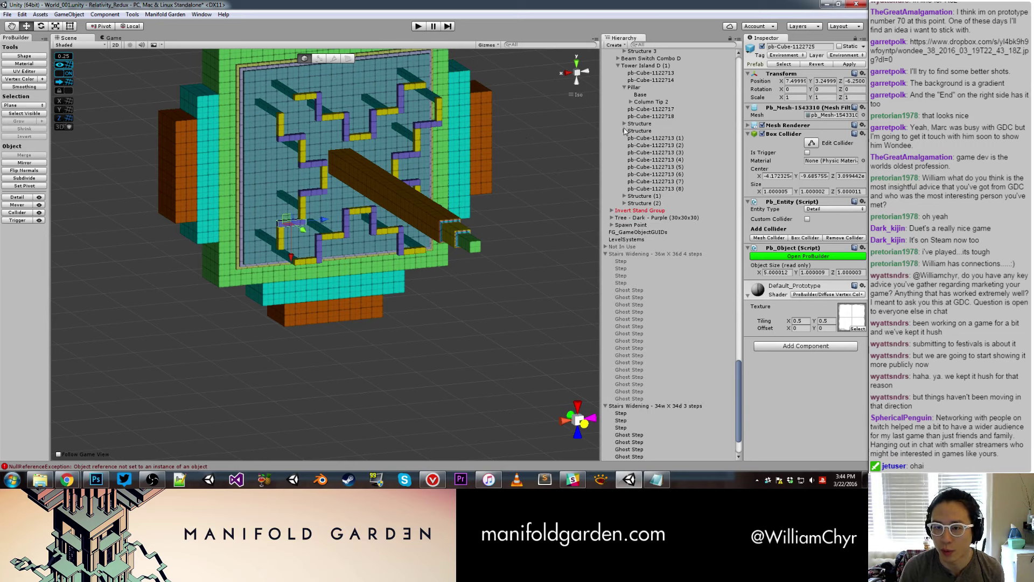
left_click(524, 212)
mouse_move(524, 213)
left_mouse_down("alt")
mouse_move(477, 190)
mouse_move(419, 199)
mouse_move(437, 193)
left_mouse_up("alt")
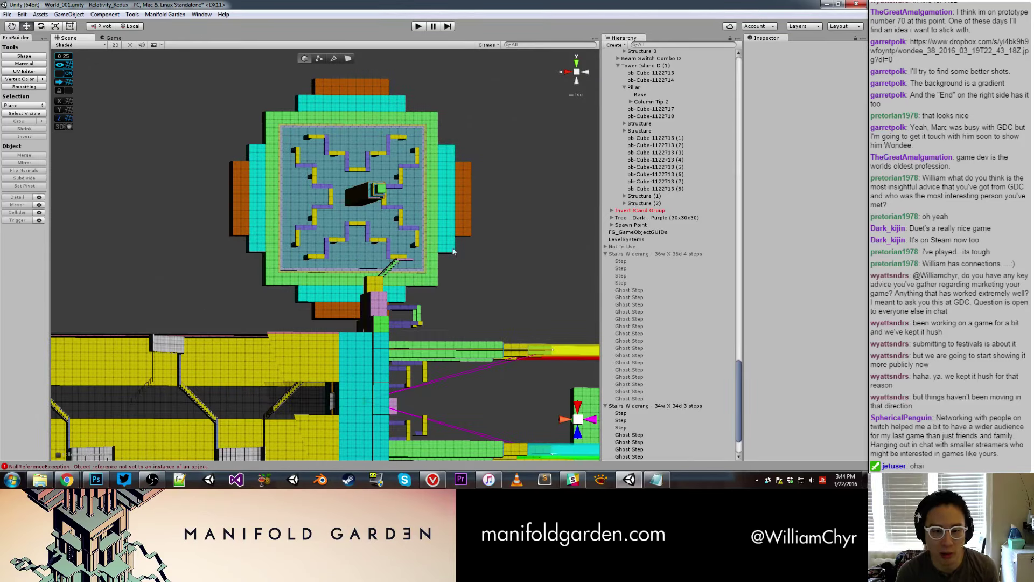
mouse_move(527, 238)
left_mouse_down("alt")
mouse_move(480, 262)
mouse_move(548, 224)
mouse_move(495, 269)
mouse_move(483, 194)
mouse_move(590, 192)
mouse_move(612, 349)
mouse_move(452, 202)
mouse_move(488, 244)
left_mouse_up("alt")
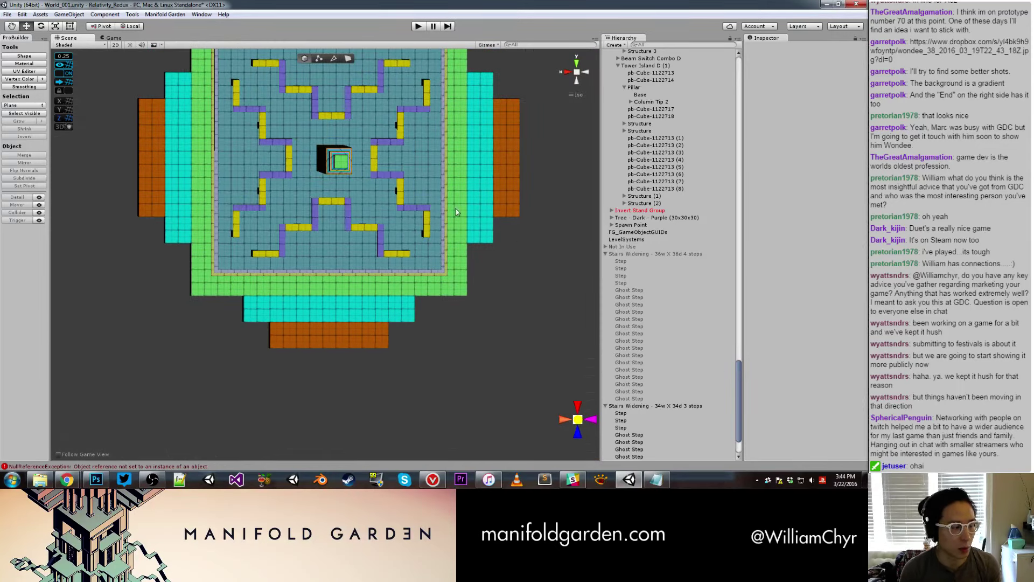
left_click(418, 155)
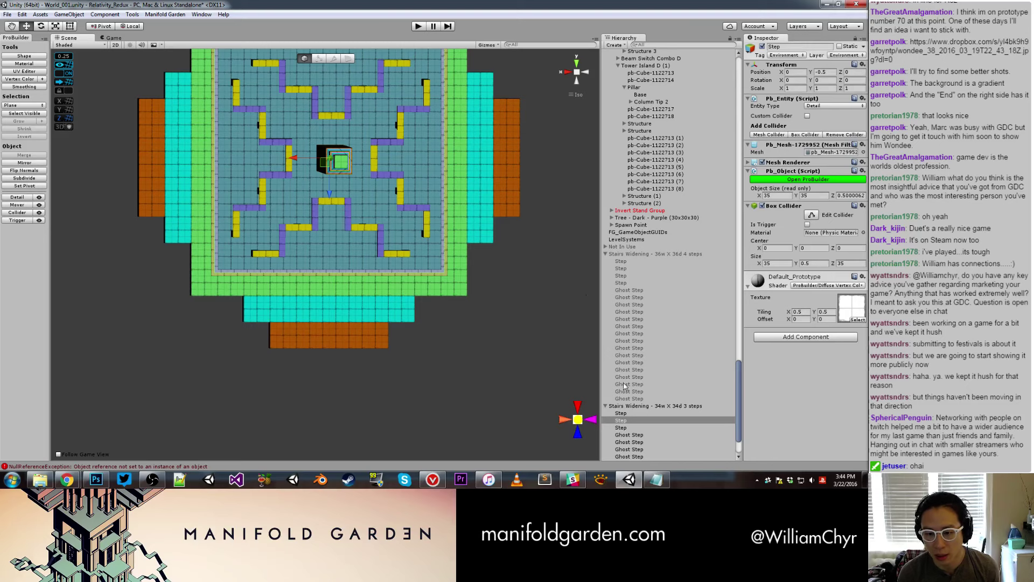
left_click(495, 339)
scroll(419, 203, "down", 3)
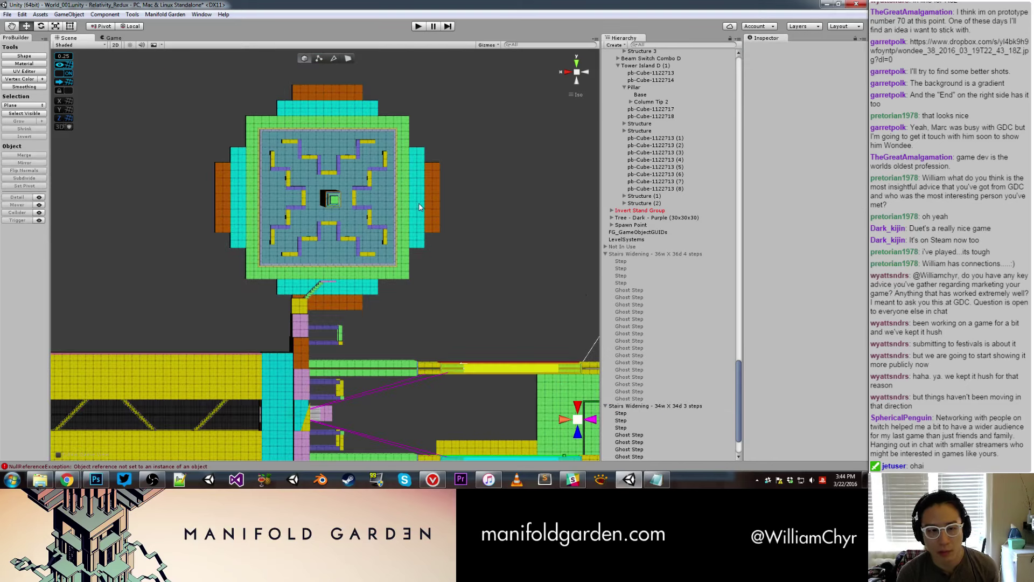
middle_click_drag(418, 203, 393, 222)
left_click_drag(392, 221, 402, 242, "alt")
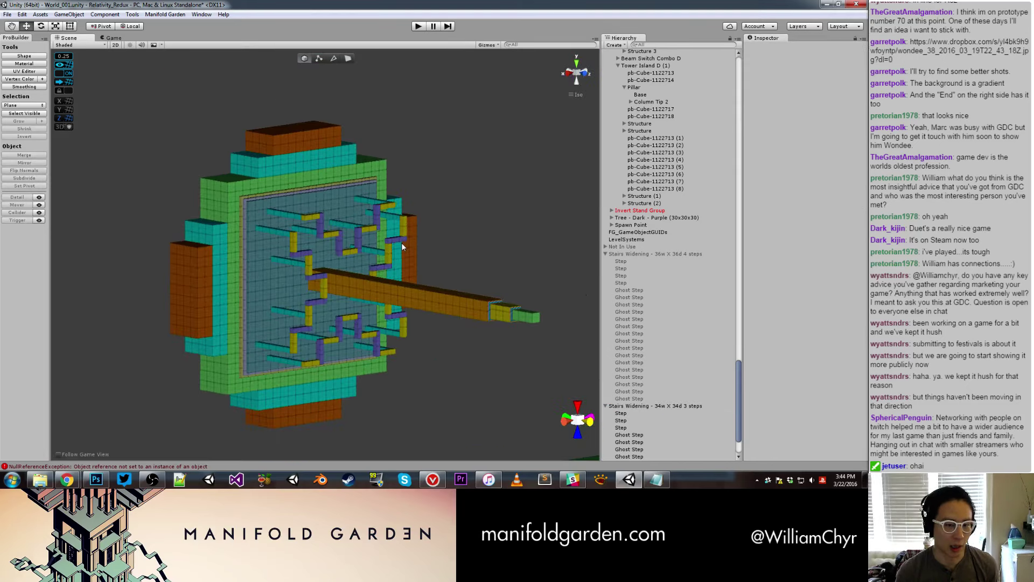
mouse_move(316, 181)
left_mouse_down("alt")
mouse_move(395, 252)
mouse_move(243, 172)
left_mouse_up("alt")
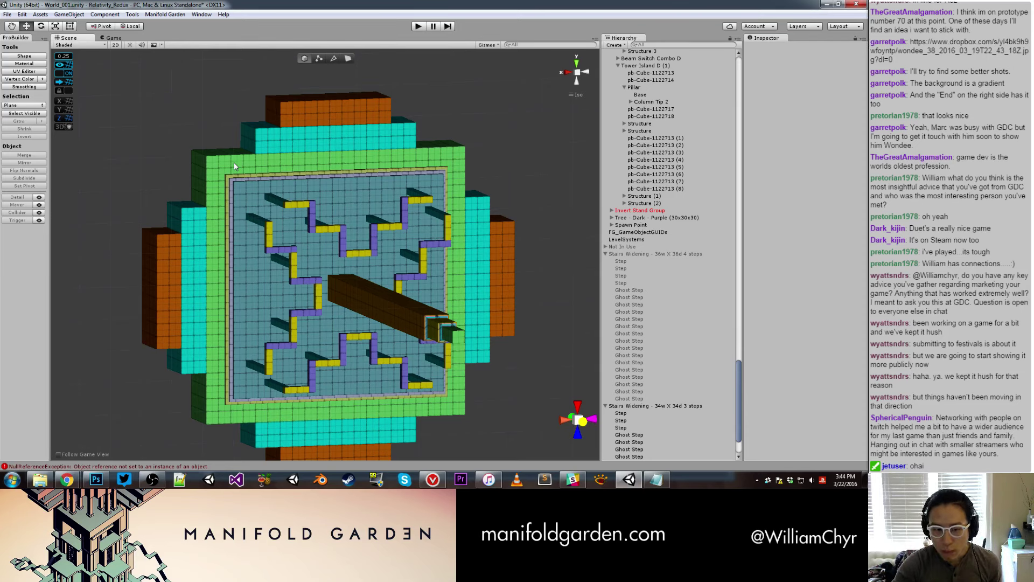
mouse_move(234, 163)
left_mouse_down("alt")
mouse_move(389, 232)
mouse_move(345, 227)
mouse_move(385, 269)
left_mouse_up("alt")
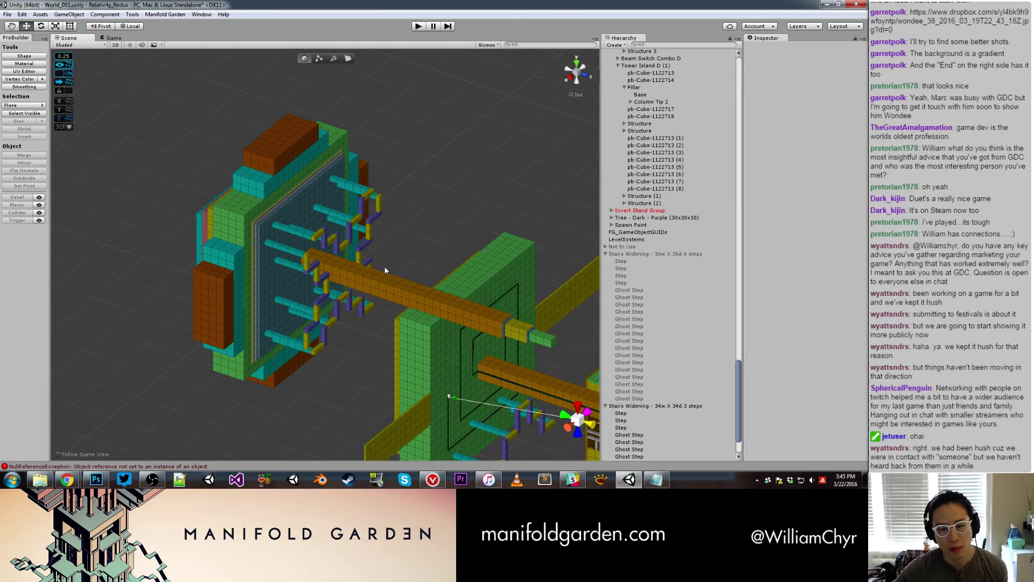
mouse_move(384, 270)
left_mouse_down("alt")
mouse_move(294, 108)
mouse_move(258, 167)
mouse_move(385, 190)
mouse_move(399, 183)
mouse_move(316, 131)
left_mouse_up("alt")
scroll(400, 179, "up", 2)
scroll(389, 177, "up", 2)
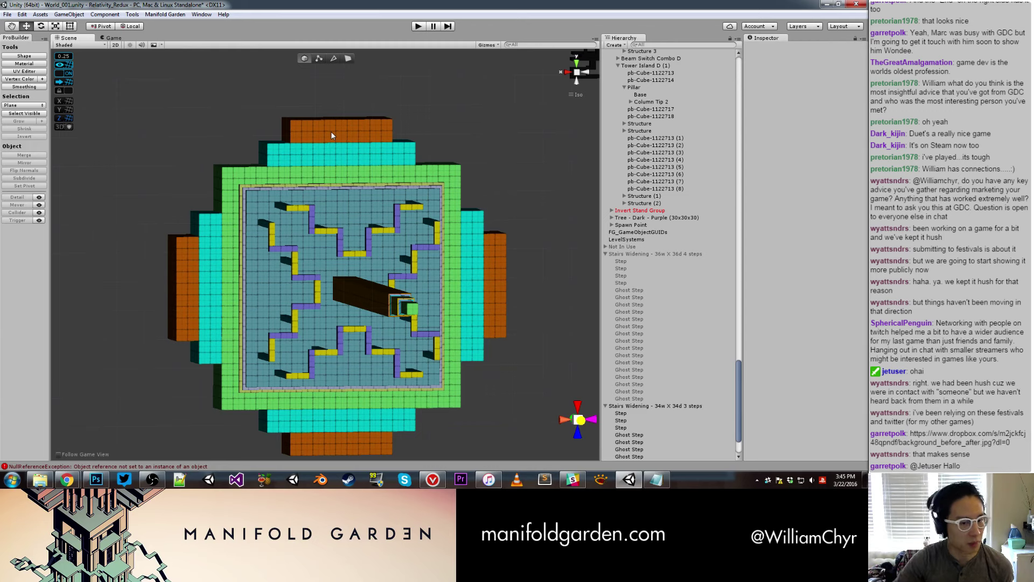
left_click(280, 207)
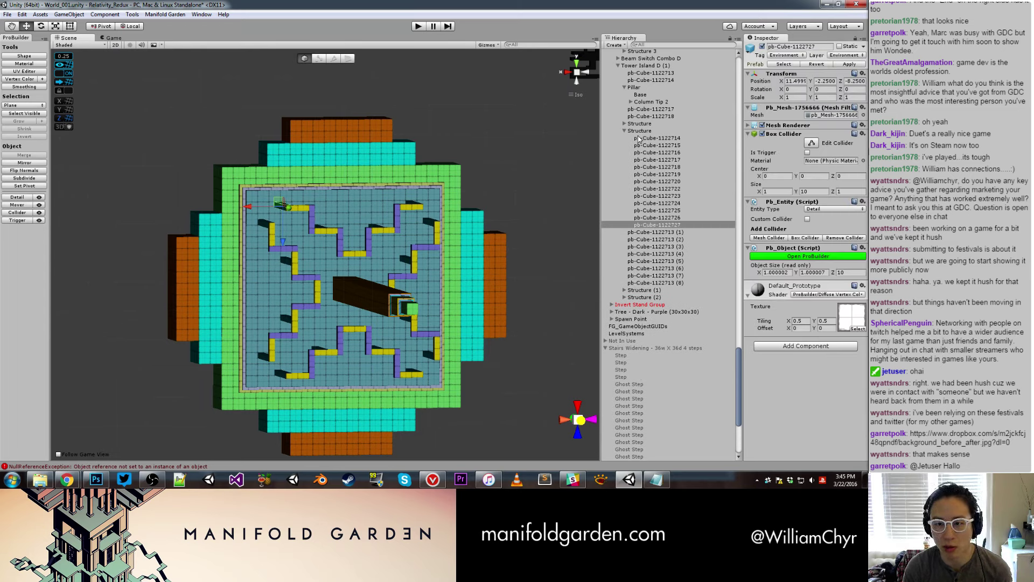
left_click(640, 130)
left_click(624, 131)
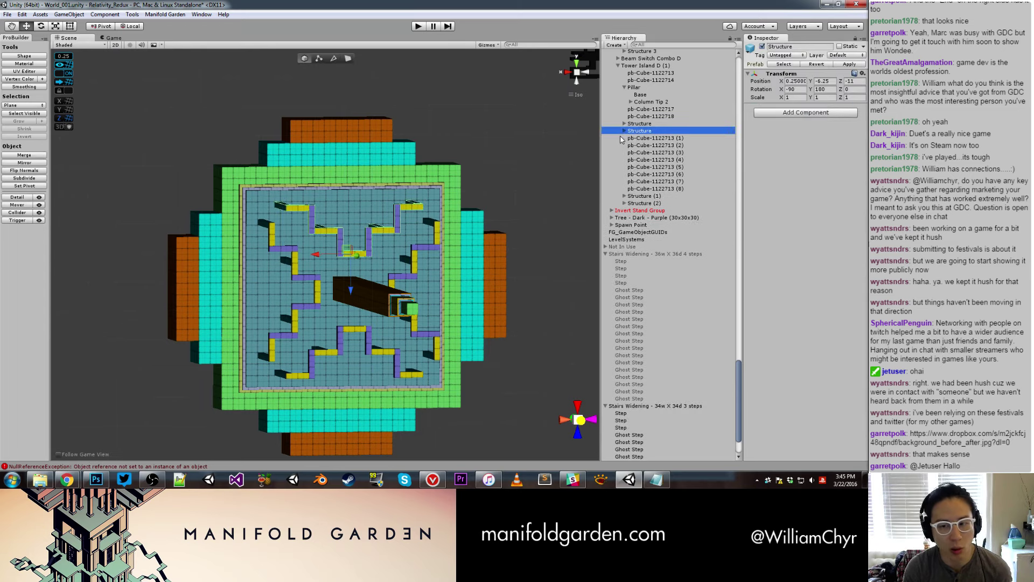
left_click(486, 164)
mouse_move(484, 167)
left_mouse_down("alt")
mouse_move(496, 246)
mouse_move(750, 215)
mouse_move(702, 245)
mouse_move(474, 191)
mouse_move(445, 197)
mouse_move(509, 263)
mouse_move(419, 253)
mouse_move(516, 327)
mouse_move(398, 290)
mouse_move(380, 265)
mouse_move(406, 272)
left_mouse_up("alt")
scroll(419, 252, "down", 3)
mouse_move(432, 281)
left_mouse_down("alt")
mouse_move(305, 182)
mouse_move(299, 220)
mouse_move(310, 236)
left_mouse_up("alt")
scroll(299, 220, "up", 5)
Push the orange block's left face inward in face mode and recenter its pivot.
key("g")
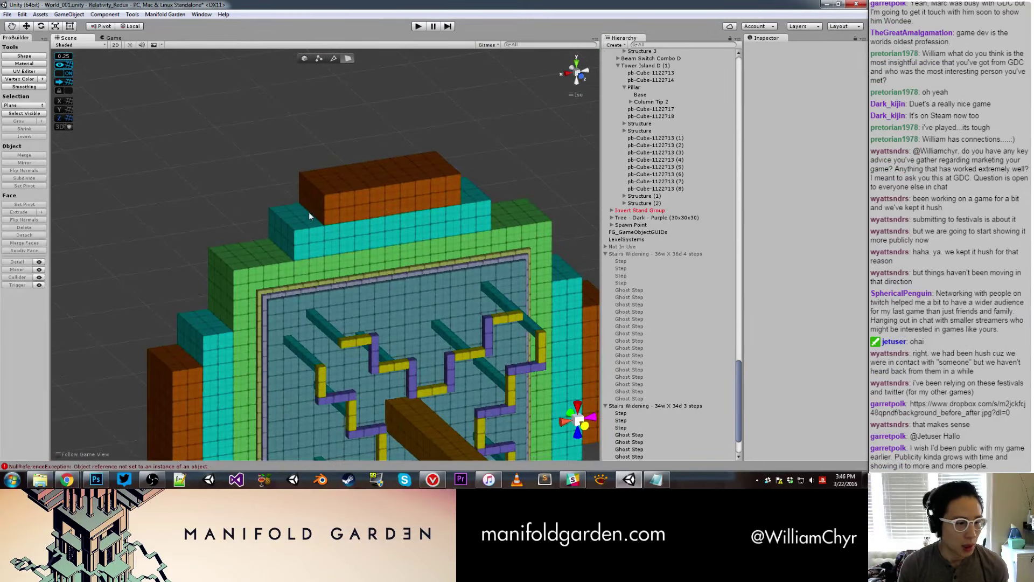
left_click(310, 215)
left_click_drag(293, 210, 310, 201)
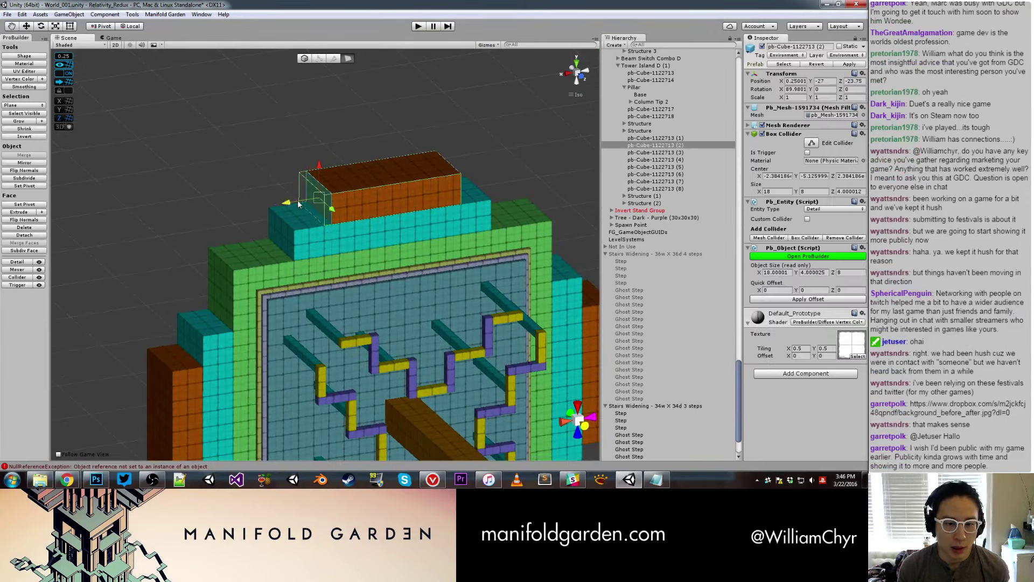
key("g")
key("ctrl+j")
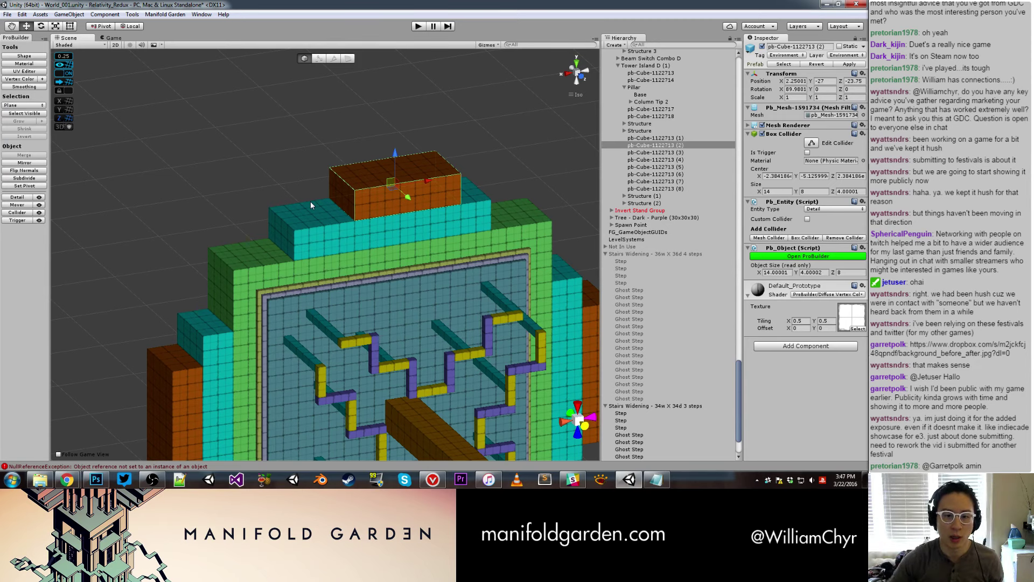
Pull the block's right face in to Object Size X 10 and raise its top face to Y 8.
left_click(341, 70)
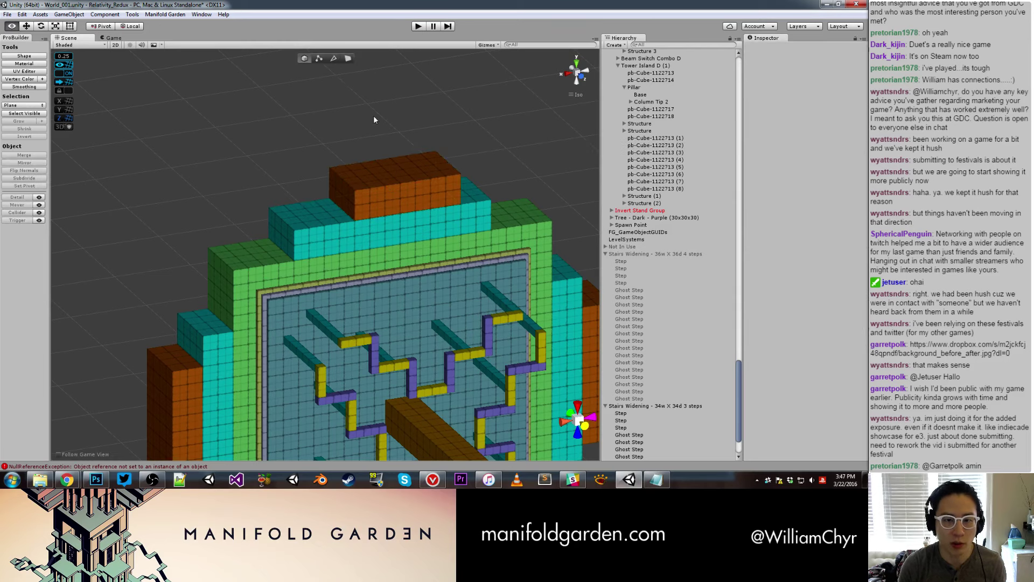
right_click_drag(373, 116, 384, 201)
key("g")
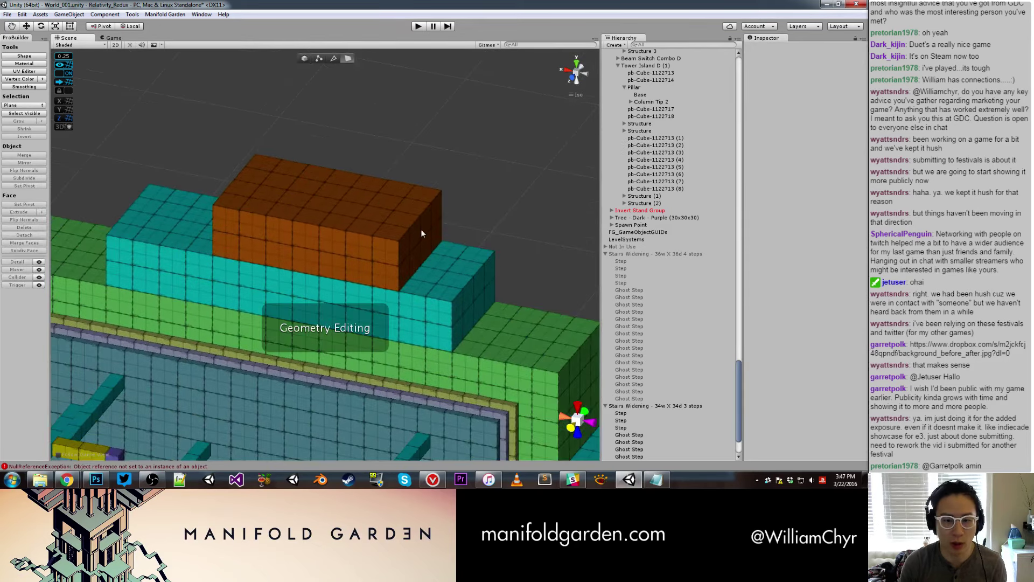
left_click(421, 235)
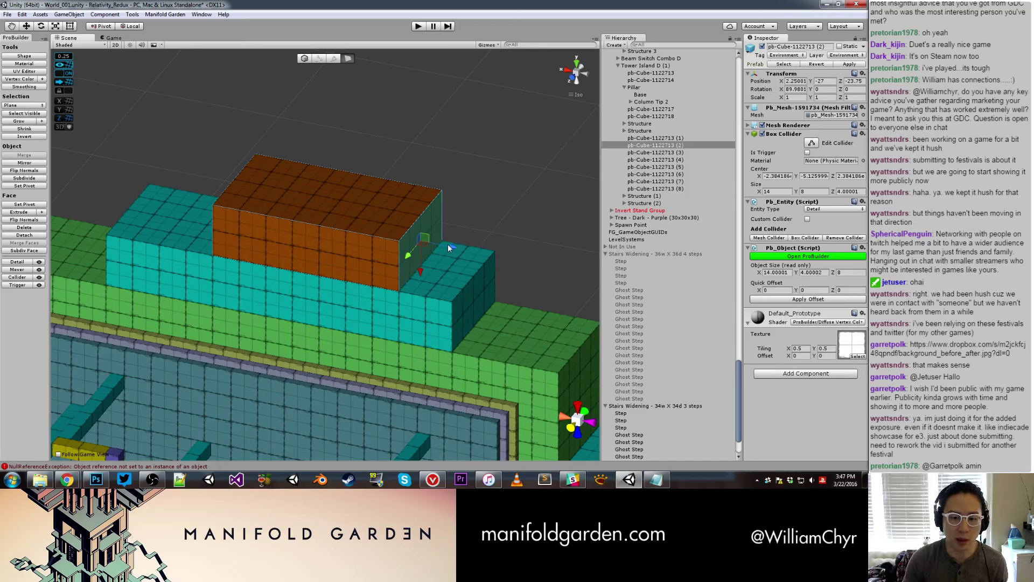
left_click_drag(448, 246, 401, 239)
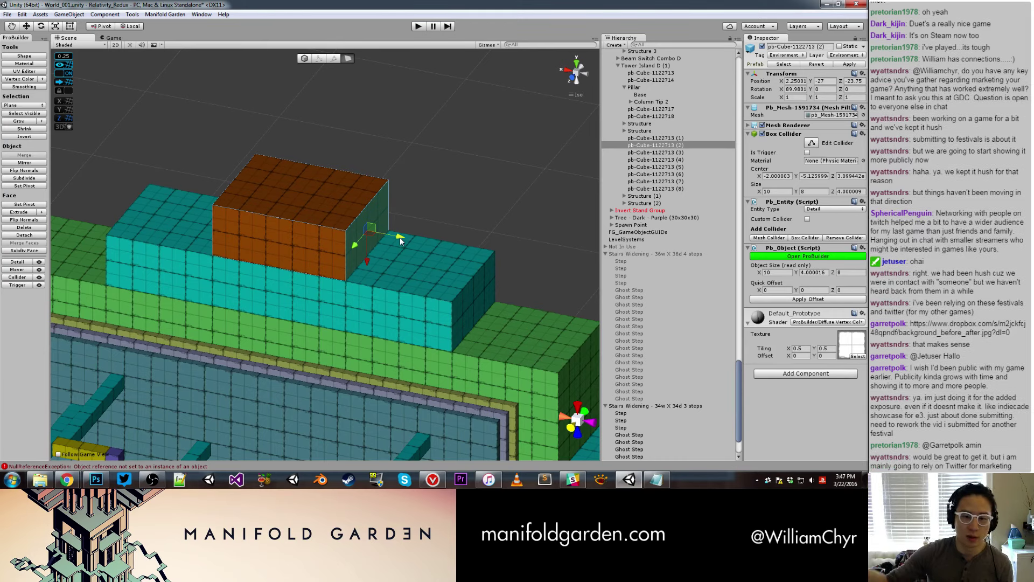
left_click(288, 192)
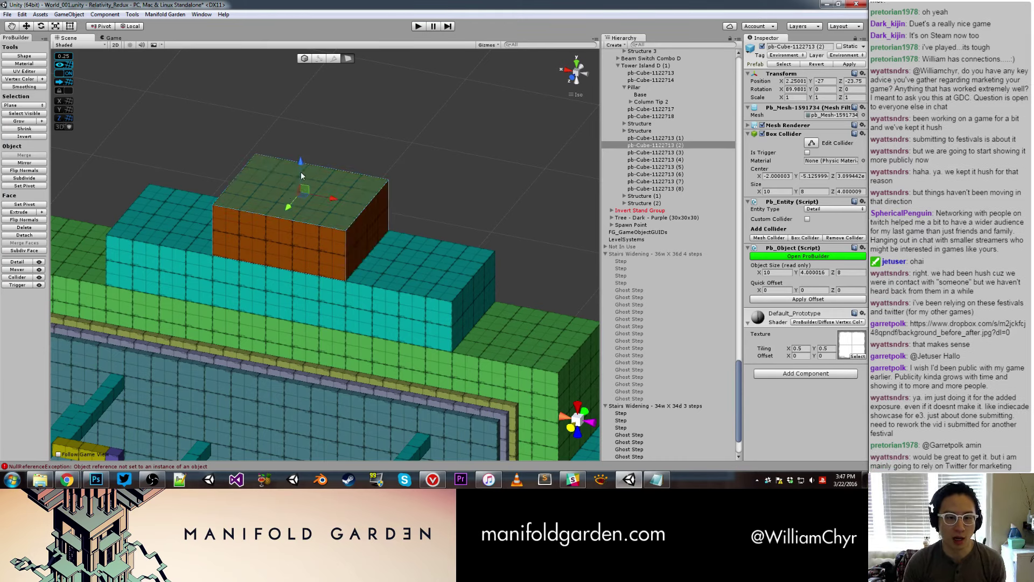
left_click_drag(301, 173, 300, 112)
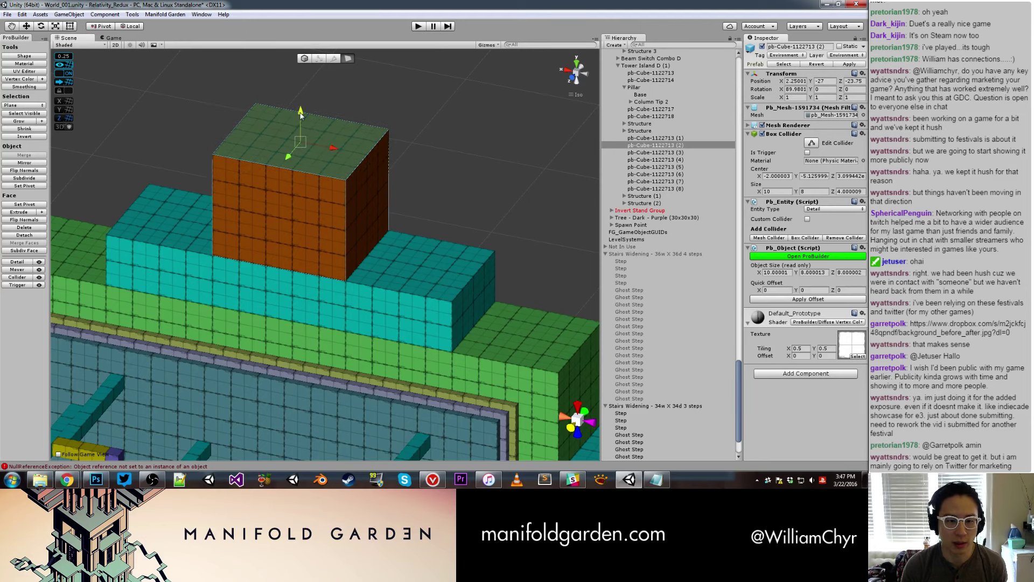
key("g")
mouse_move(354, 141)
left_mouse_down("alt")
mouse_move(370, 181)
mouse_move(465, 230)
mouse_move(433, 234)
left_mouse_up("alt")
Extend the orange block's right face out to Object Size X 18.
scroll(370, 181, "down", 5)
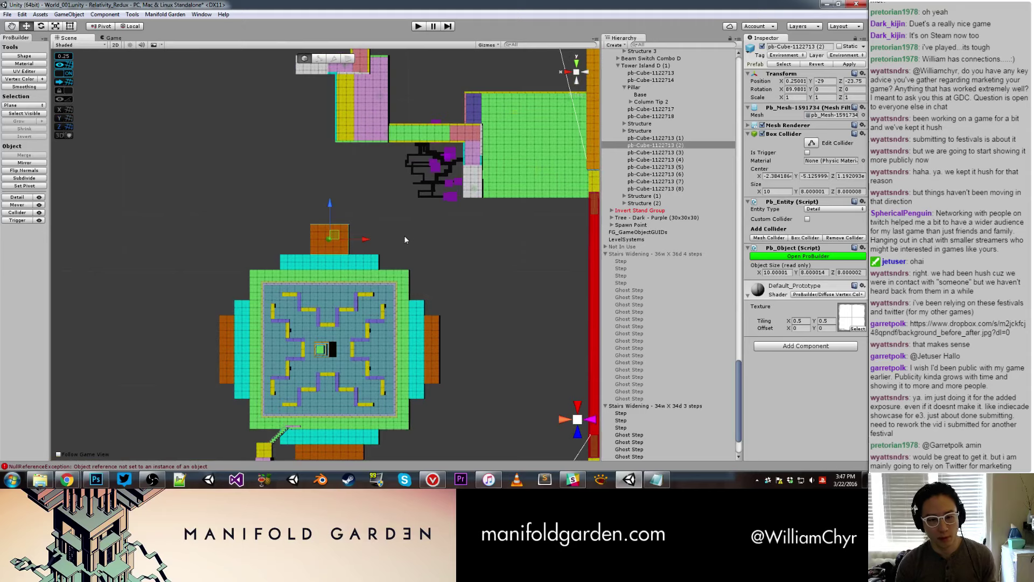
scroll(405, 303, "down", 3)
left_click_drag(406, 303, 429, 258, "alt")
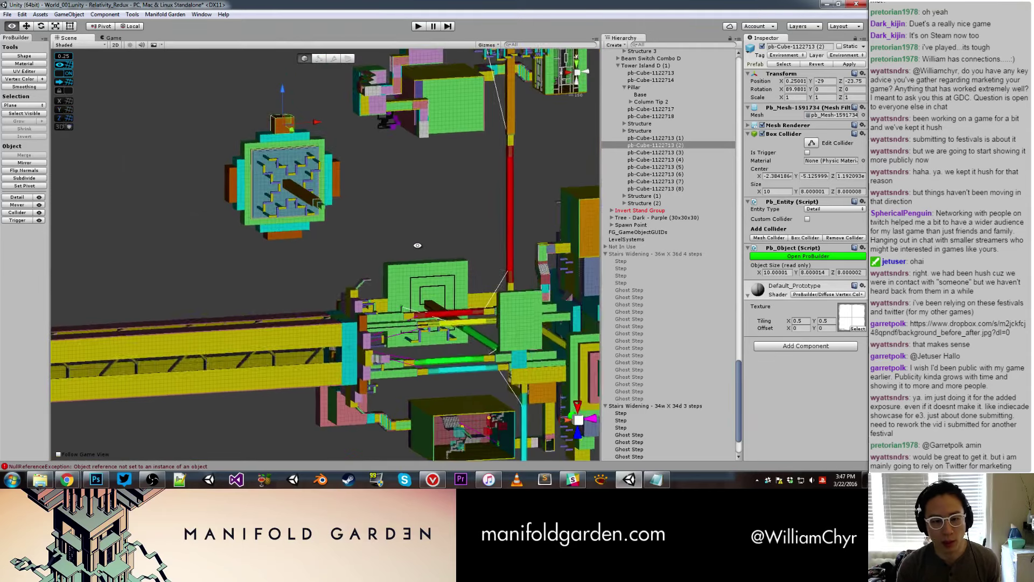
left_click(576, 58)
scroll(323, 162, "up", 5)
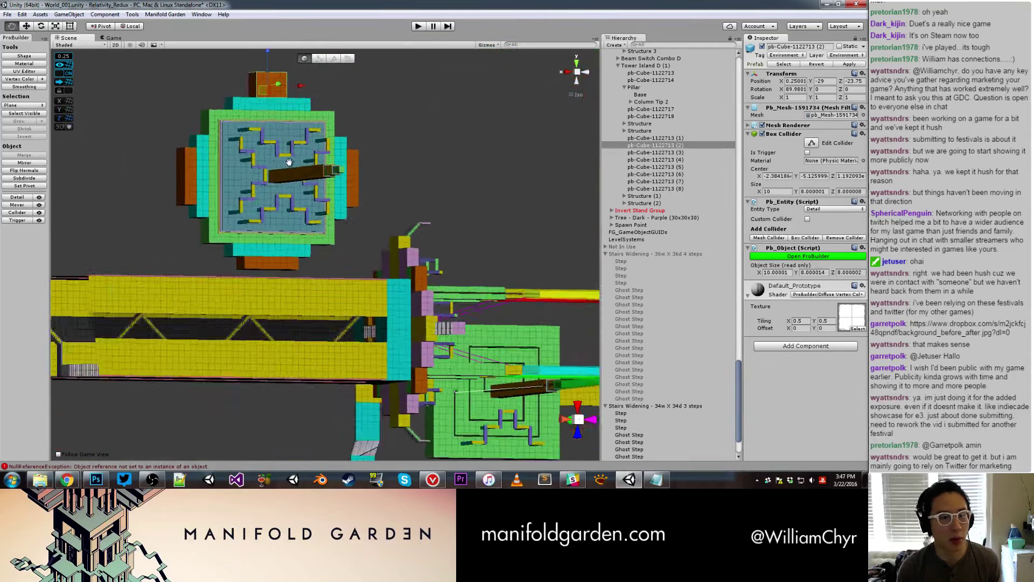
middle_click_drag(334, 81, 301, 138)
scroll(301, 138, "up", 3)
mouse_move(301, 138)
left_mouse_down("alt")
mouse_move(263, 184)
mouse_move(317, 201)
mouse_move(162, 209)
left_mouse_up("alt")
key("g")
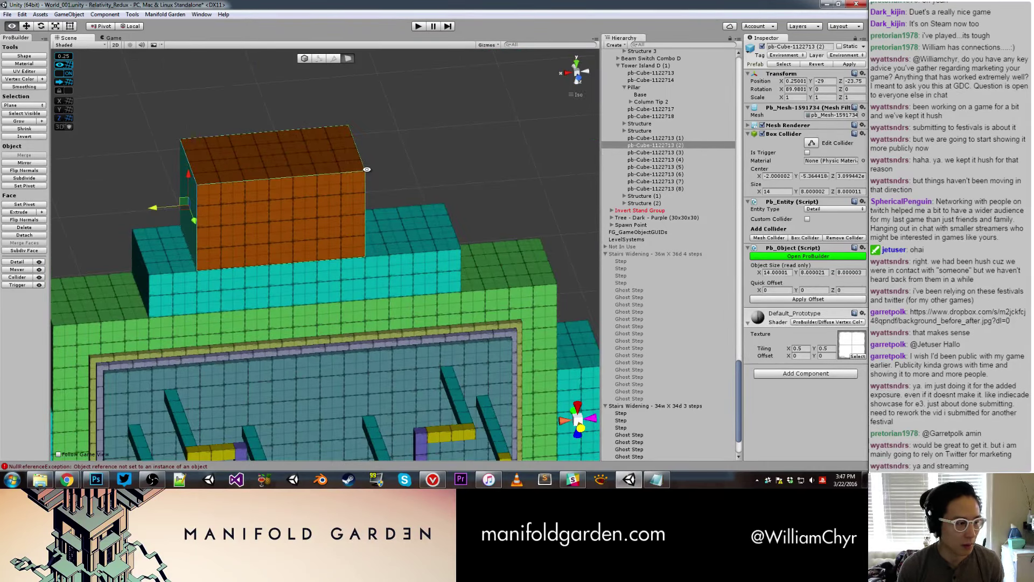
left_click_drag(364, 172, 321, 171, "alt")
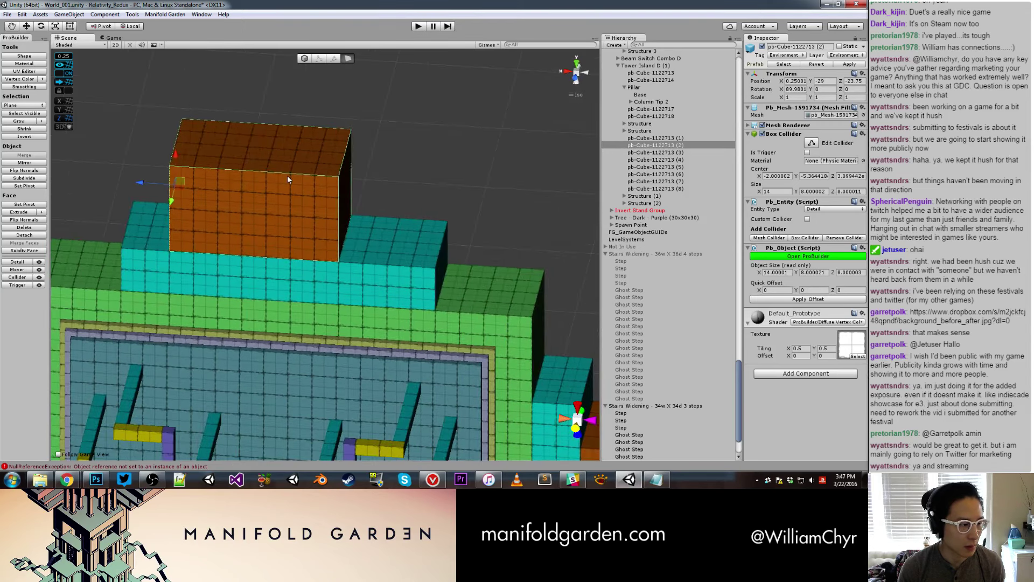
left_click(349, 200)
left_click_drag(367, 200, 432, 199)
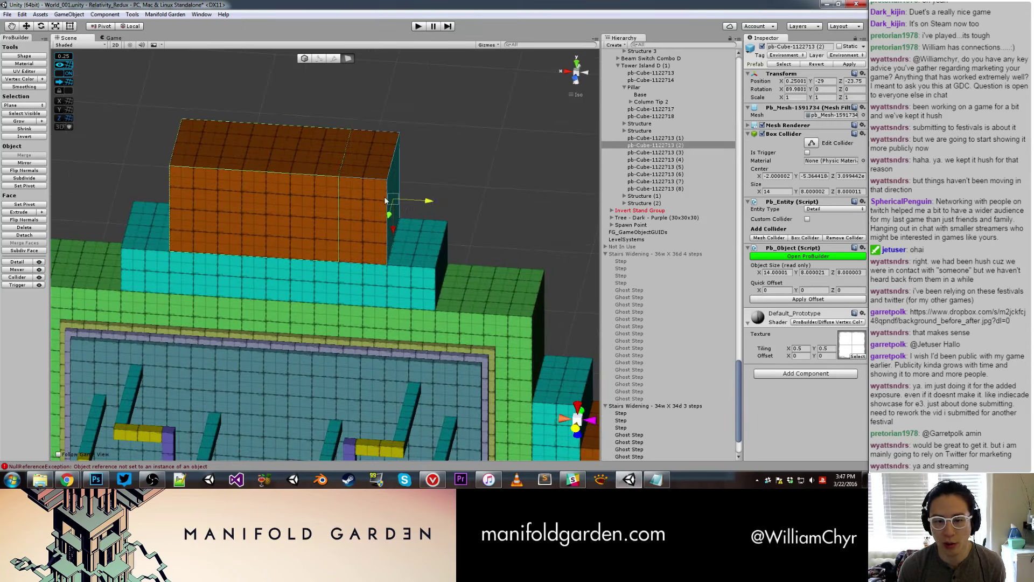
Lower the block's top face to height 4, leave face mode, and recenter the pivot.
left_click(338, 160)
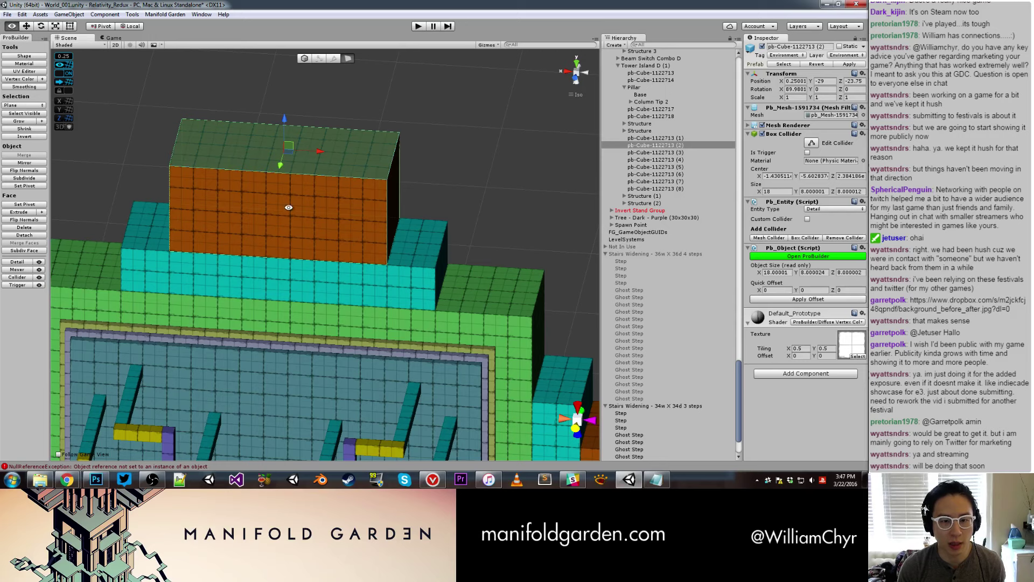
left_click_drag(289, 207, 406, 174, "alt")
left_click_drag(317, 102, 331, 145)
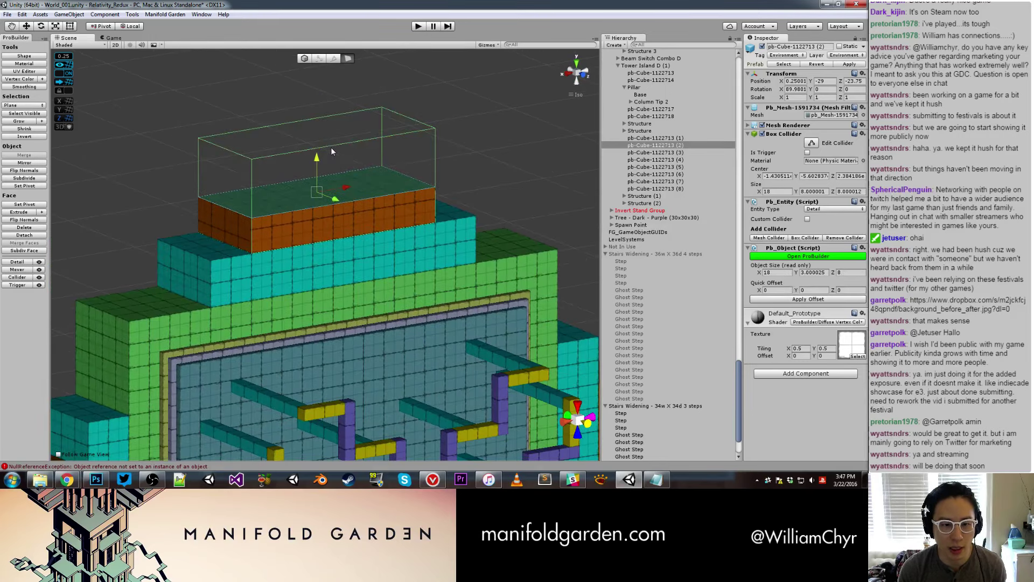
key("Escape")
key("ctrl+j")
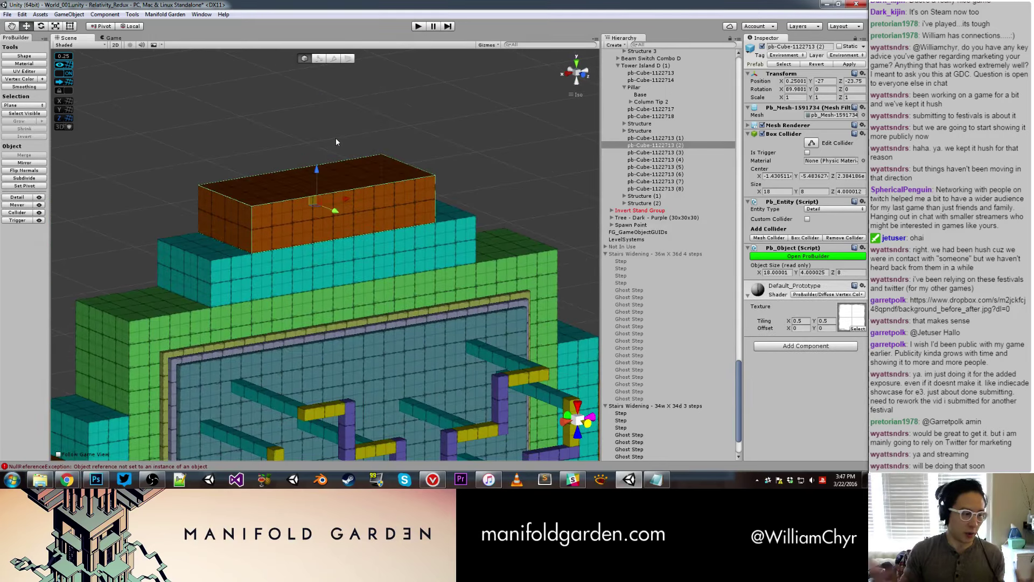
scroll(334, 155, "down", 3)
mouse_move(342, 155)
left_mouse_down("alt")
mouse_move(411, 229)
mouse_move(97, 341)
left_mouse_up("alt")
left_click(418, 233)
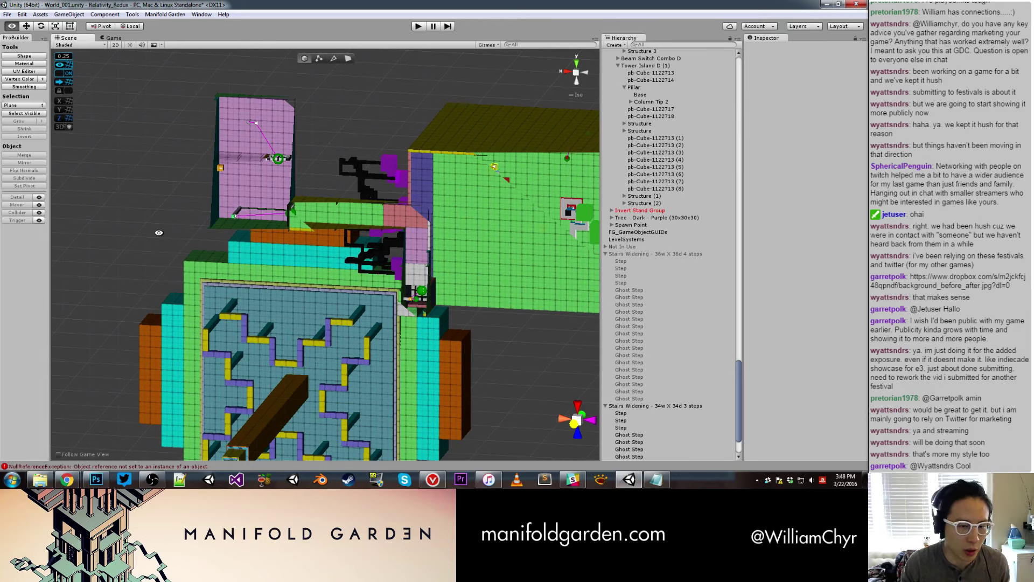
left_click_drag(160, 231, 299, 253, "alt")
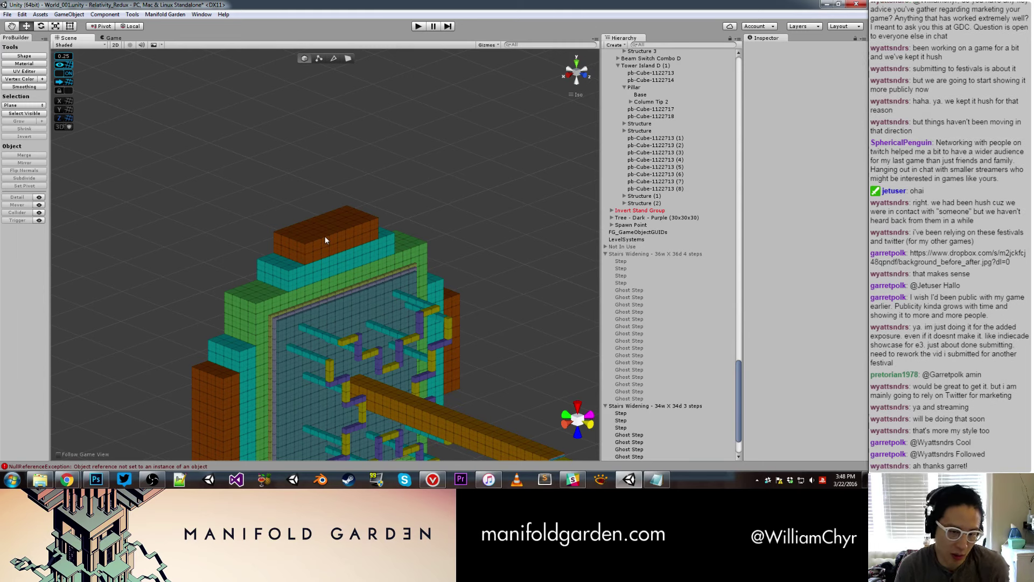
left_click(319, 235)
mouse_move(319, 235)
left_mouse_down("alt")
mouse_move(362, 227)
mouse_move(317, 251)
left_mouse_up("alt")
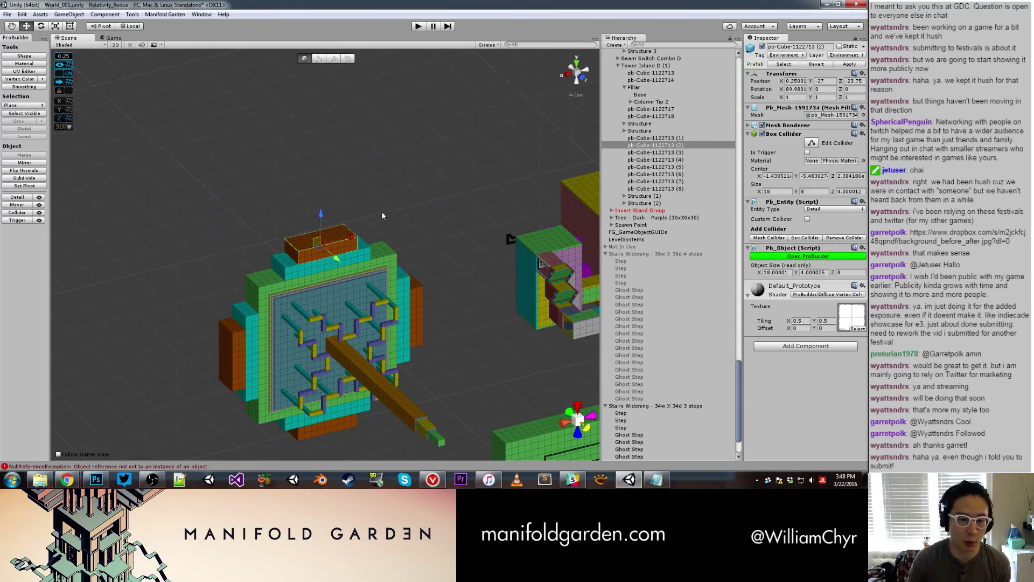
left_click(246, 242)
mouse_move(246, 242)
left_mouse_down("alt")
mouse_move(339, 268)
mouse_move(380, 267)
left_mouse_up("alt")
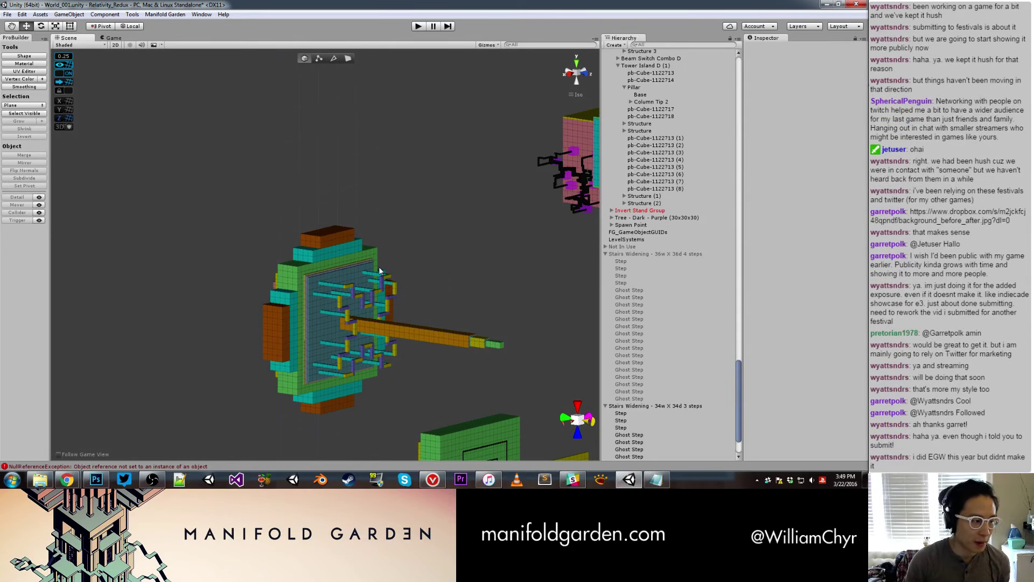
mouse_move(380, 271)
left_mouse_down("alt")
mouse_move(184, 199)
mouse_move(307, 244)
left_mouse_up("alt")
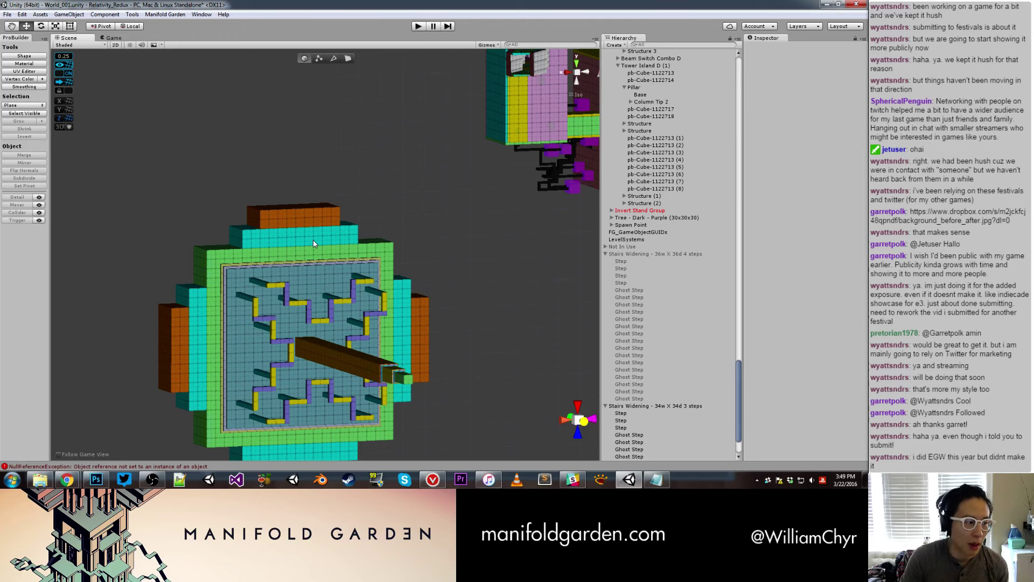
left_click(308, 232)
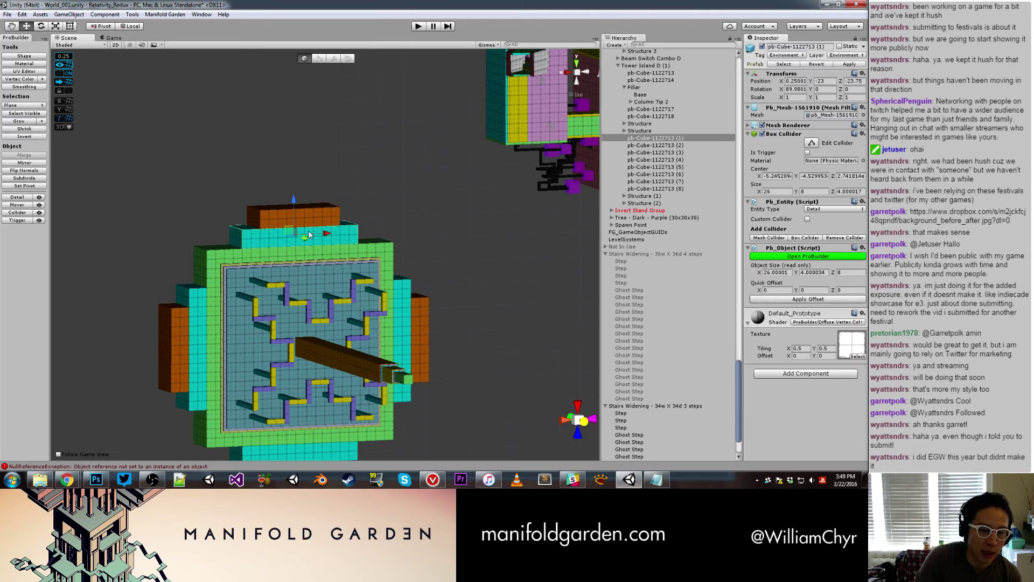
left_click(323, 216)
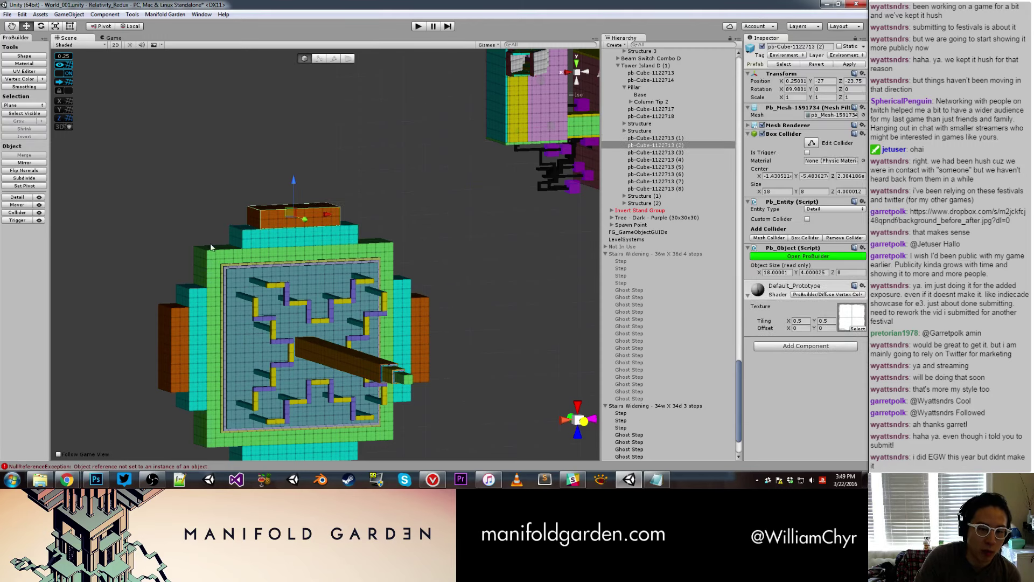
mouse_move(213, 247)
left_mouse_down("alt")
mouse_move(198, 246)
mouse_move(242, 291)
mouse_move(280, 263)
left_mouse_up("alt")
left_click(284, 261)
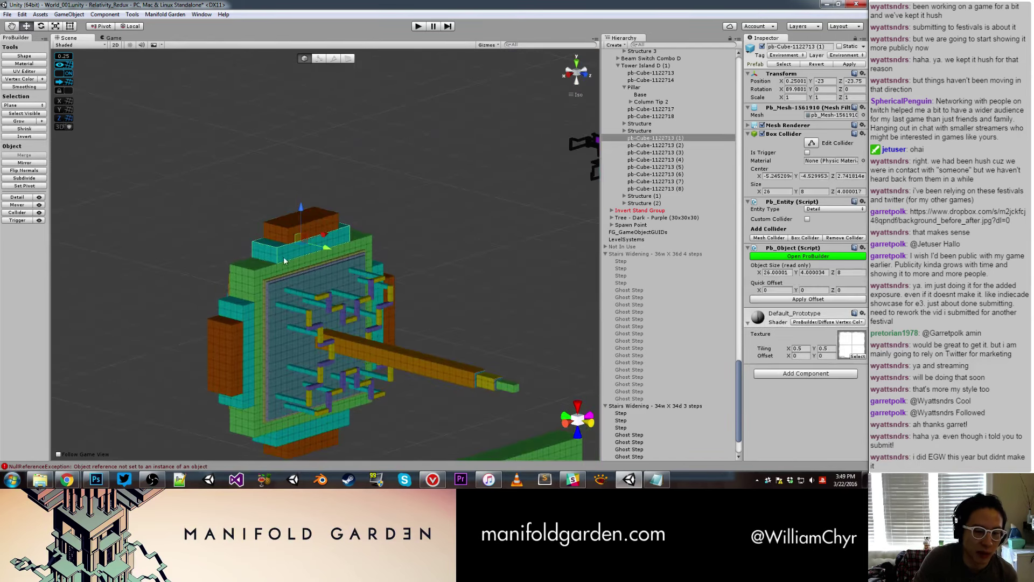
left_click(231, 304)
left_click(225, 353)
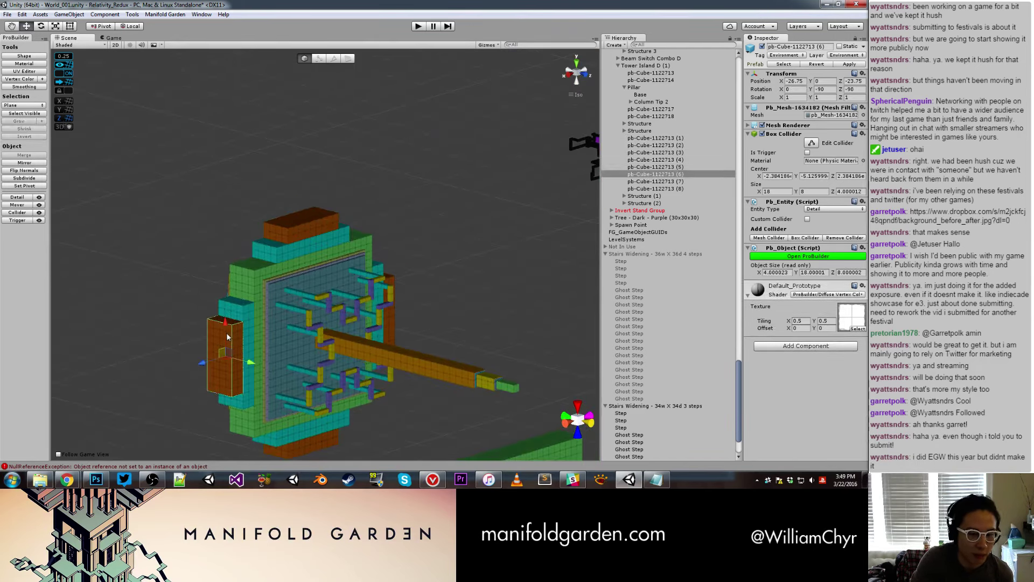
left_click_drag(435, 282, 336, 251, "alt")
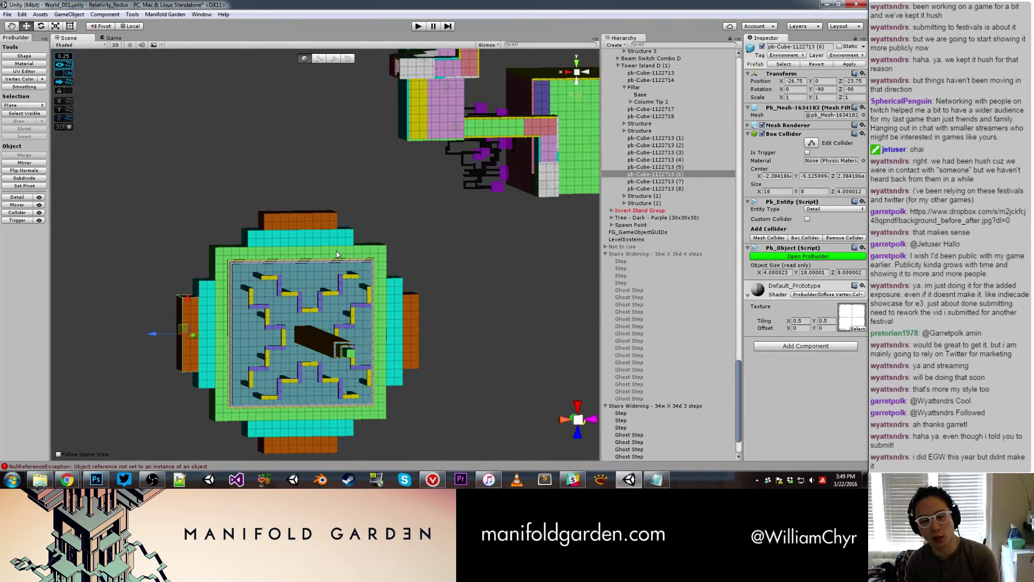
left_click(394, 326)
mouse_move(445, 306)
left_mouse_down("alt")
mouse_move(374, 332)
mouse_move(492, 344)
mouse_move(661, 119)
left_mouse_up("alt")
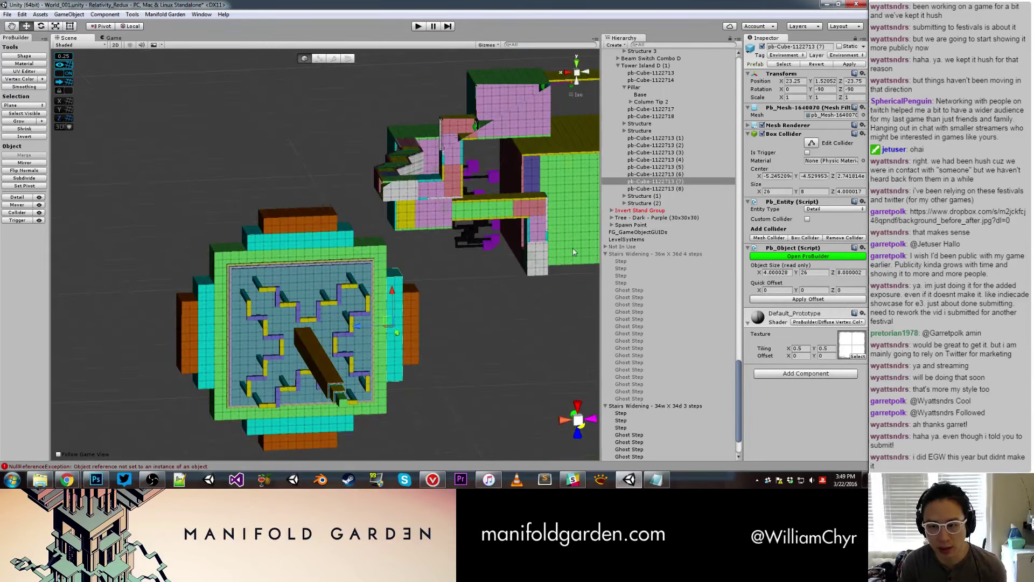
double_click(641, 65)
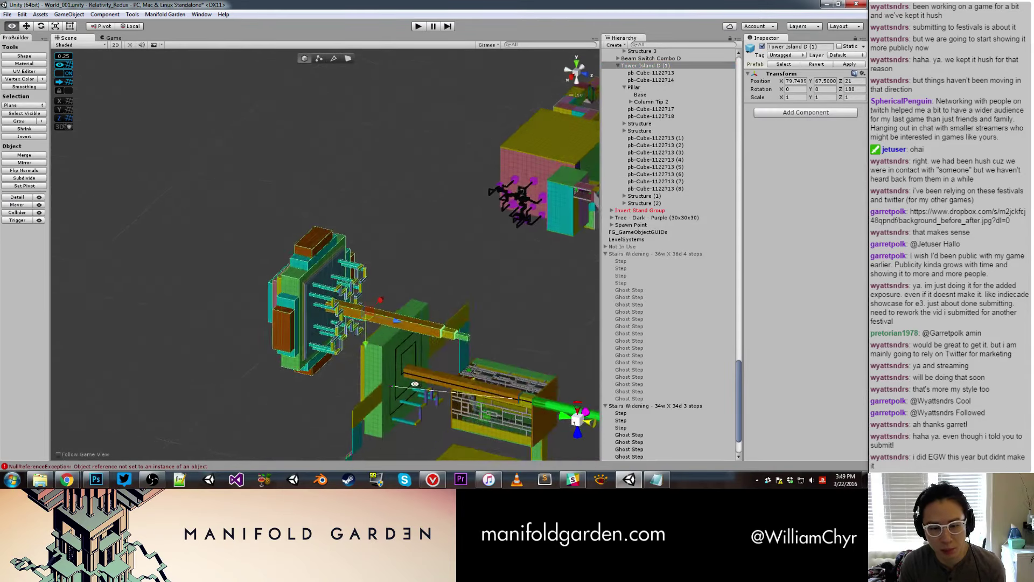
Collapse Tower Island D in the Hierarchy and deactivate it in the Inspector.
right_click_drag(379, 348, 367, 294)
left_click(367, 292)
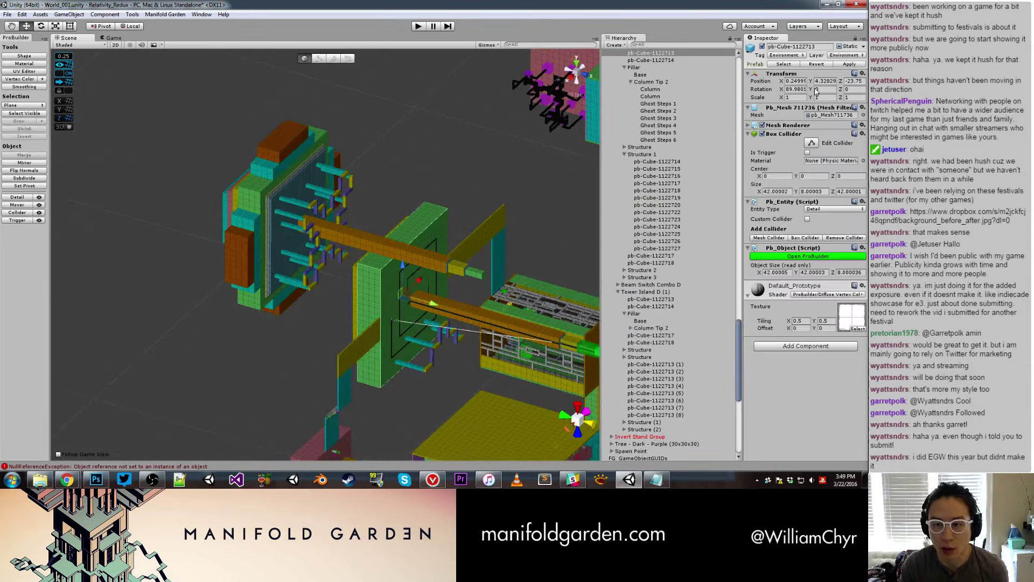
scroll(686, 108, "up", 3)
left_click(670, 128)
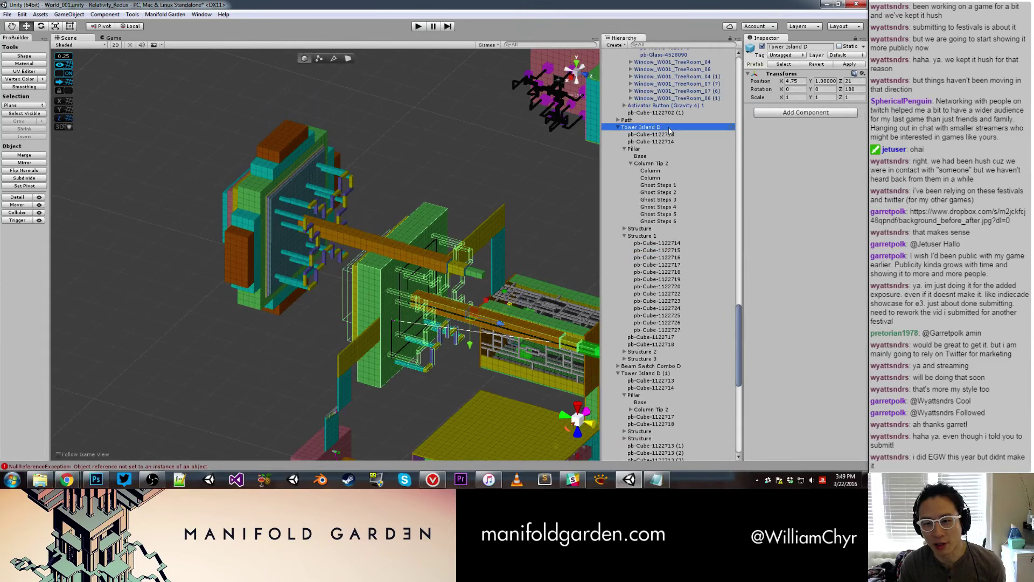
left_click(618, 127)
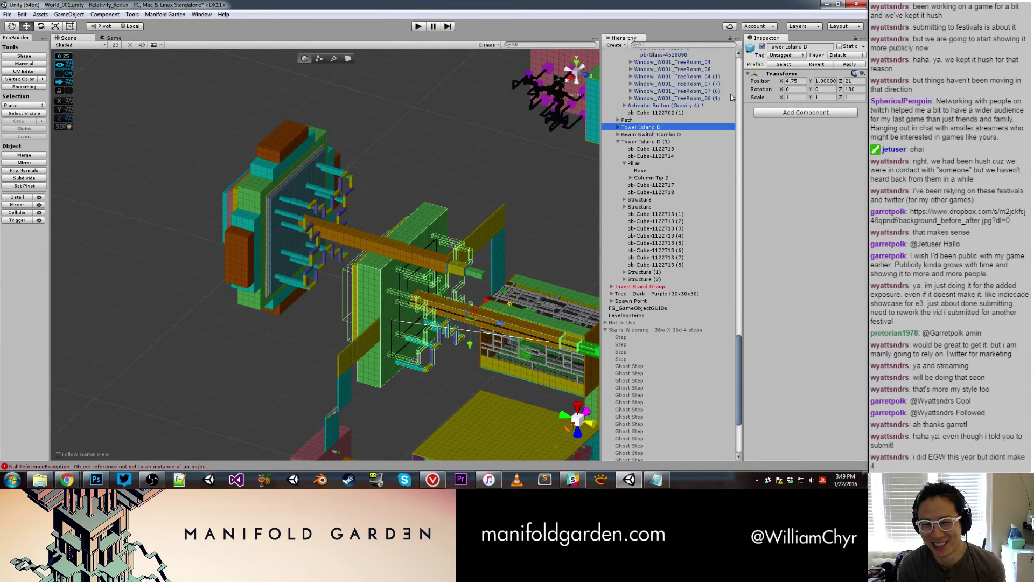
left_click(763, 47)
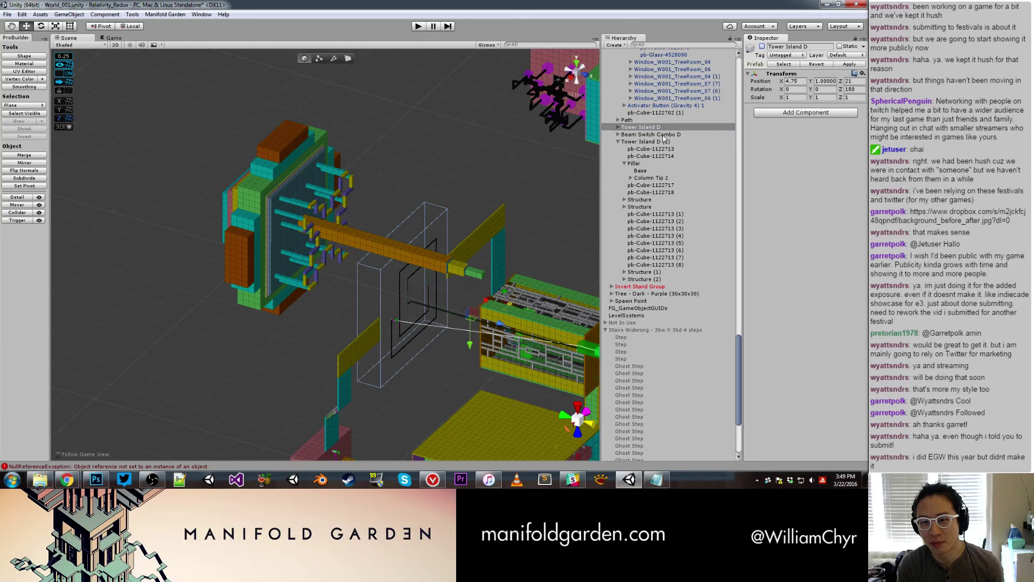
Select Tower Island D (1), focus the view on it, and pick a stair step.
left_click(652, 145)
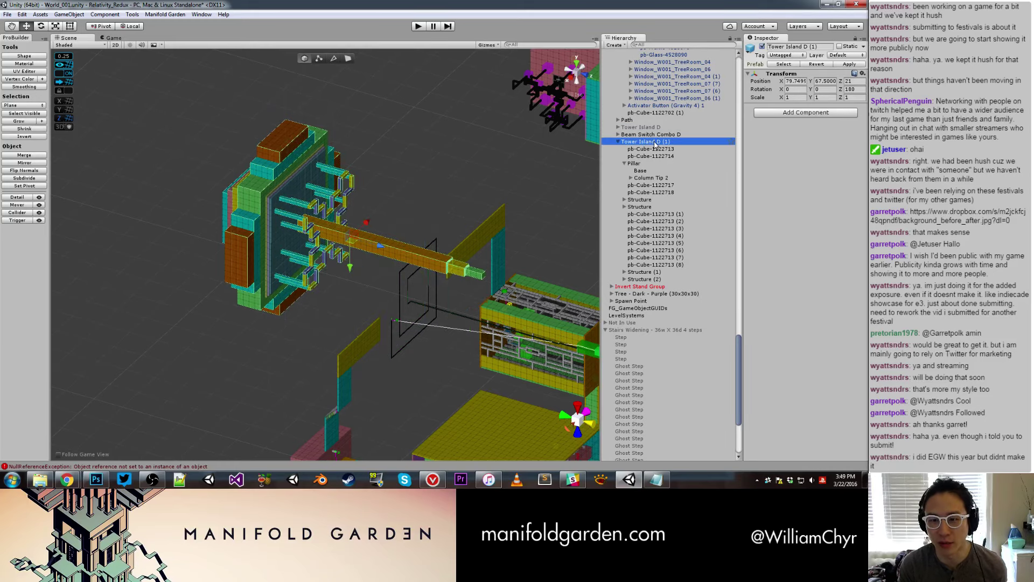
mouse_move(423, 213)
left_mouse_down("alt")
mouse_move(337, 182)
mouse_move(565, 191)
left_mouse_up("alt")
key("ctrl+z")
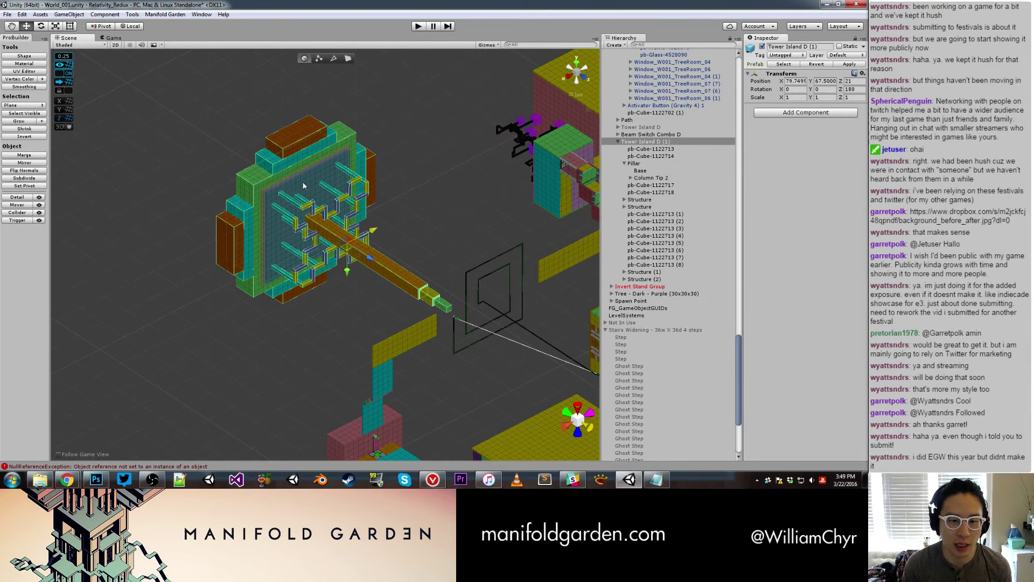
left_click(286, 179)
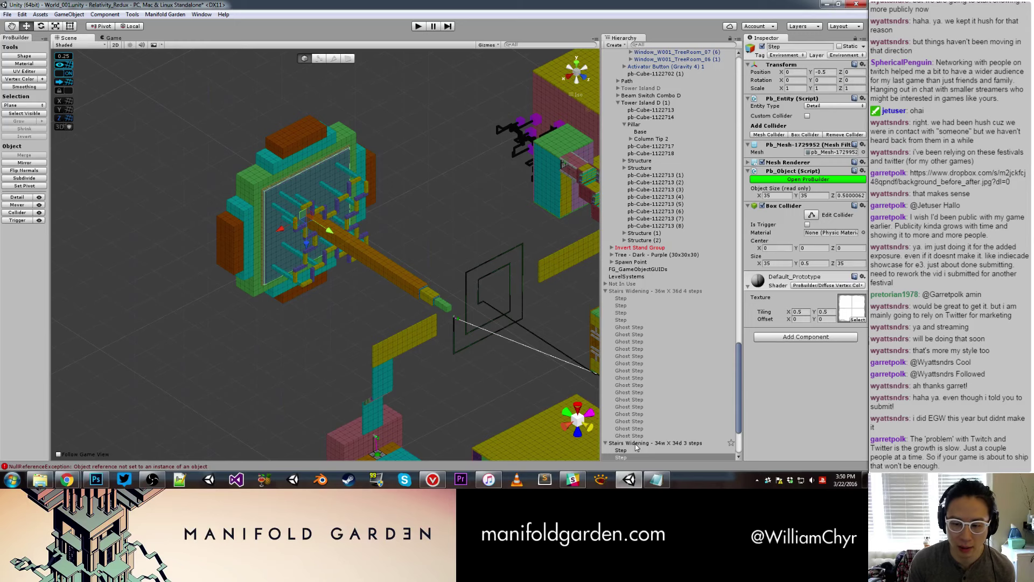
Parent 'Stairs Widening - 34w X 34d 3 steps' under Tower Island D (1), then select the island.
left_click(637, 443)
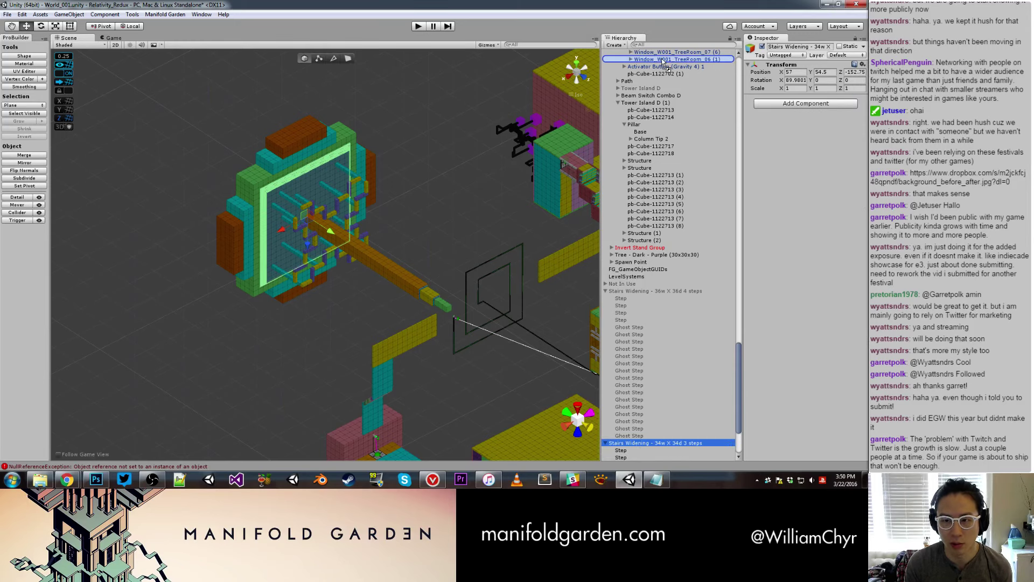
left_click_drag(744, 306, 661, 106)
left_click(661, 105)
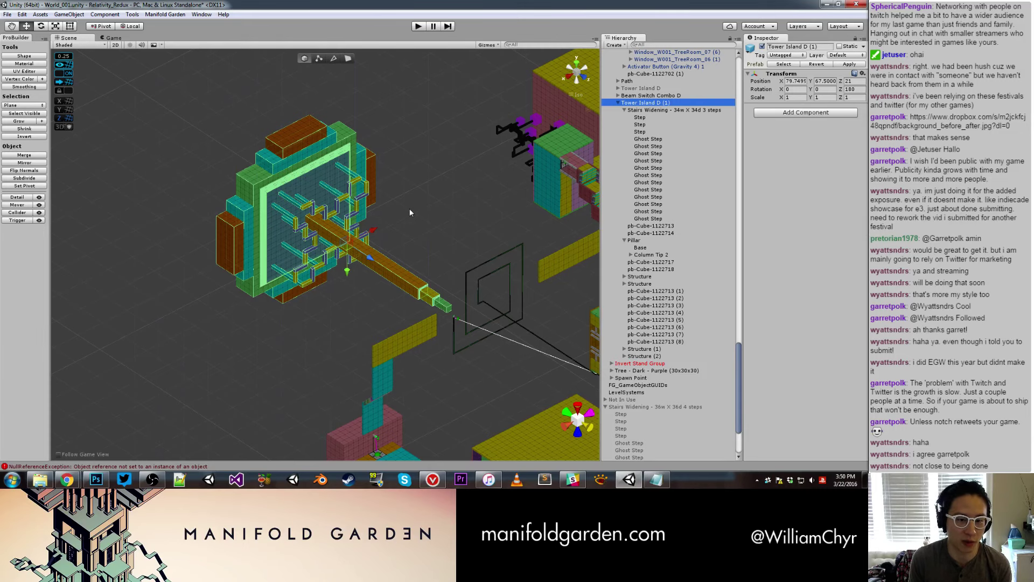
Drag Tower Island D (1) in beside the yellow beams to about X 4.75, Y 1.67, Z 21.
mouse_move(372, 230)
left_mouse_down()
mouse_move(512, 199)
mouse_move(459, 329)
left_mouse_up()
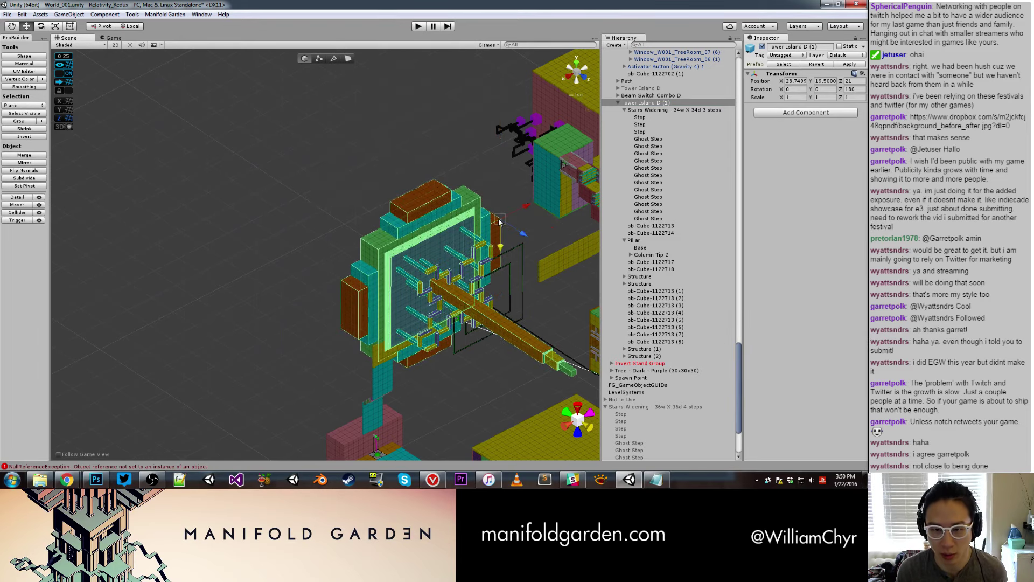
mouse_move(471, 314)
left_mouse_down()
mouse_move(540, 268)
mouse_move(471, 285)
mouse_move(440, 381)
mouse_move(442, 360)
left_mouse_up()
scroll(538, 266, "up", 3)
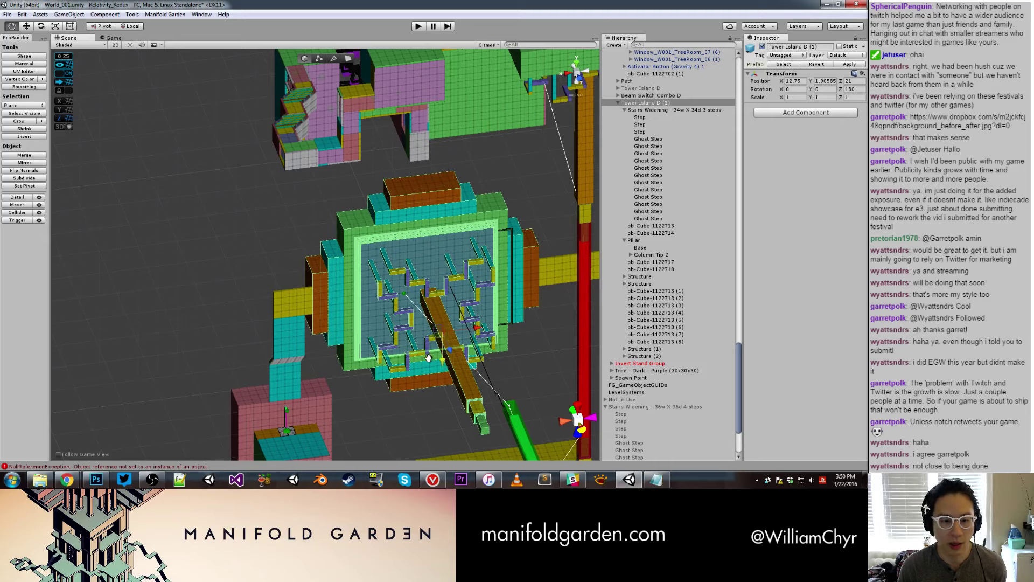
middle_click_drag(442, 359, 438, 356)
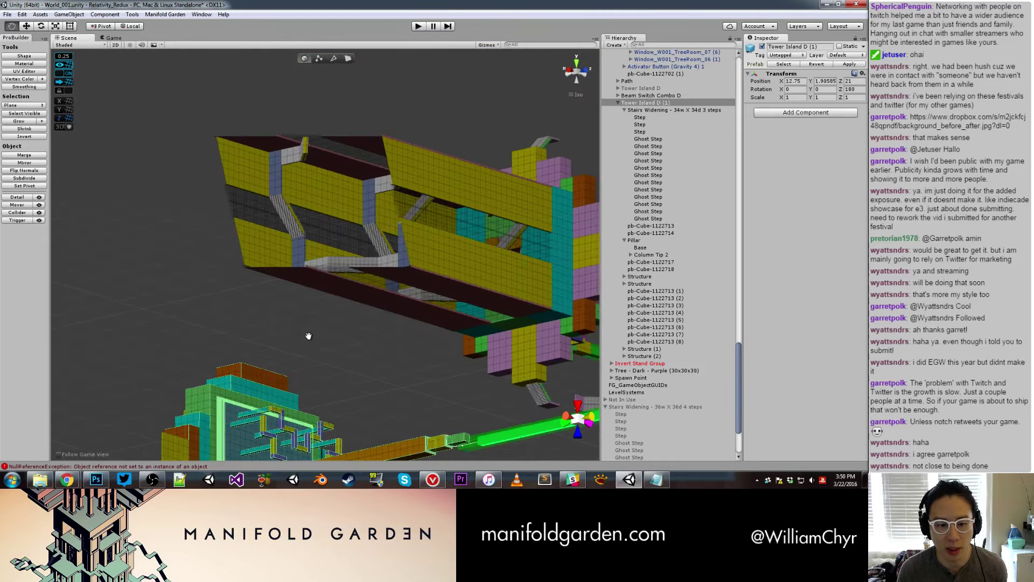
mouse_move(310, 334)
left_mouse_down("alt")
mouse_move(301, 257)
mouse_move(360, 273)
mouse_move(234, 321)
mouse_move(312, 258)
left_mouse_up("alt")
Shorten the first yellow beam from 36 to 28 units by pulling in its end face, then recenter its pivot.
left_click(315, 215)
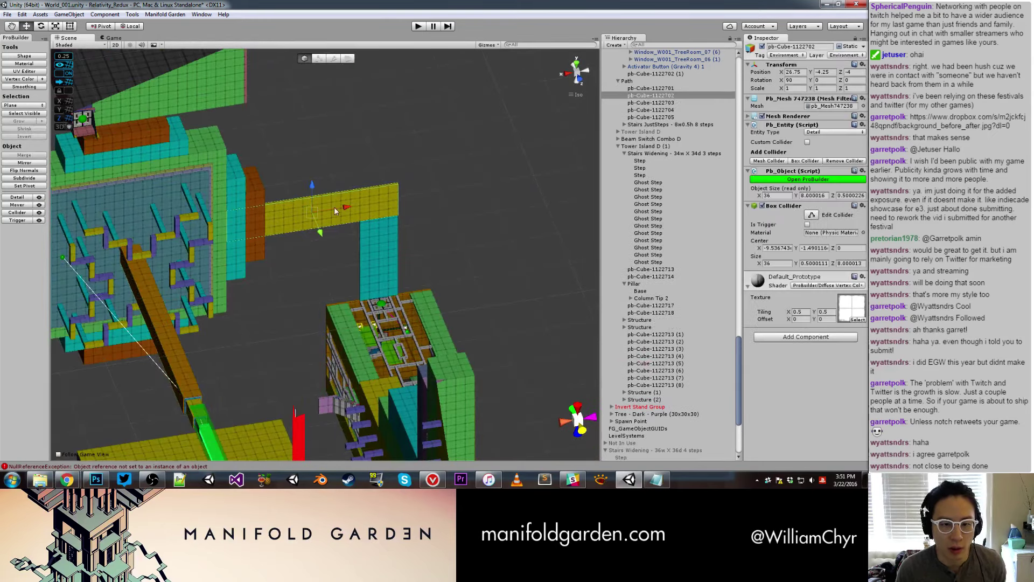
mouse_move(334, 207)
left_mouse_down()
mouse_move(406, 203)
mouse_move(387, 210)
left_mouse_up()
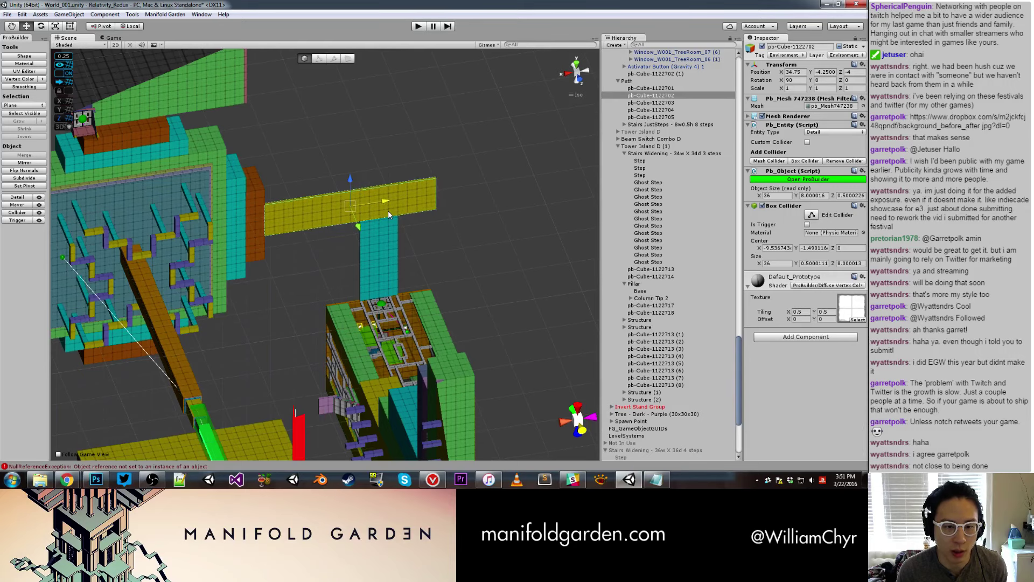
mouse_move(388, 210)
middle_mouse_down()
mouse_move(434, 221)
mouse_move(378, 276)
middle_mouse_up()
scroll(434, 221, "up", 3)
scroll(379, 277, "up", 2)
key("g")
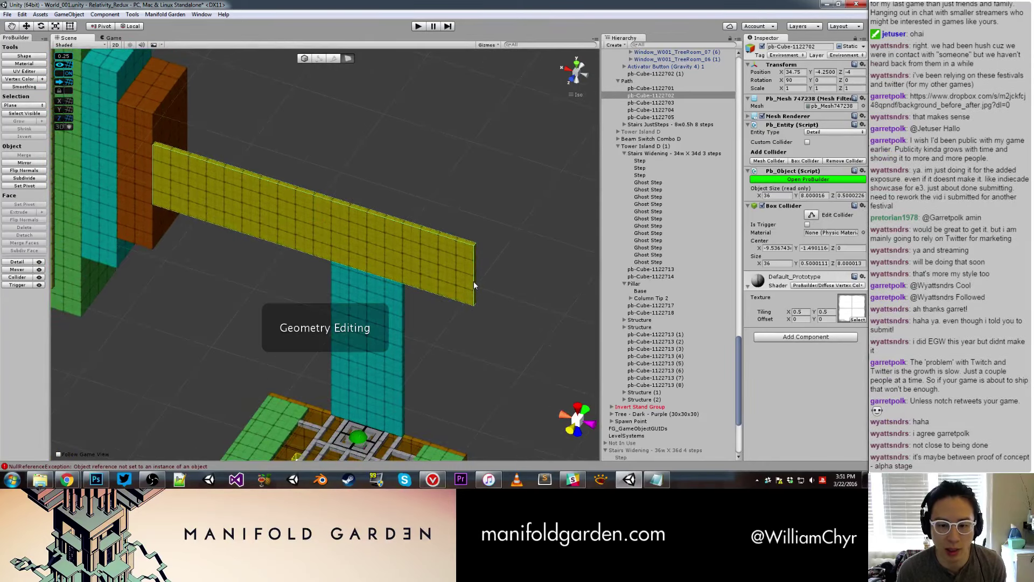
left_click(474, 281)
left_click_drag(500, 283, 431, 259)
key("g")
key("ctrl+j")
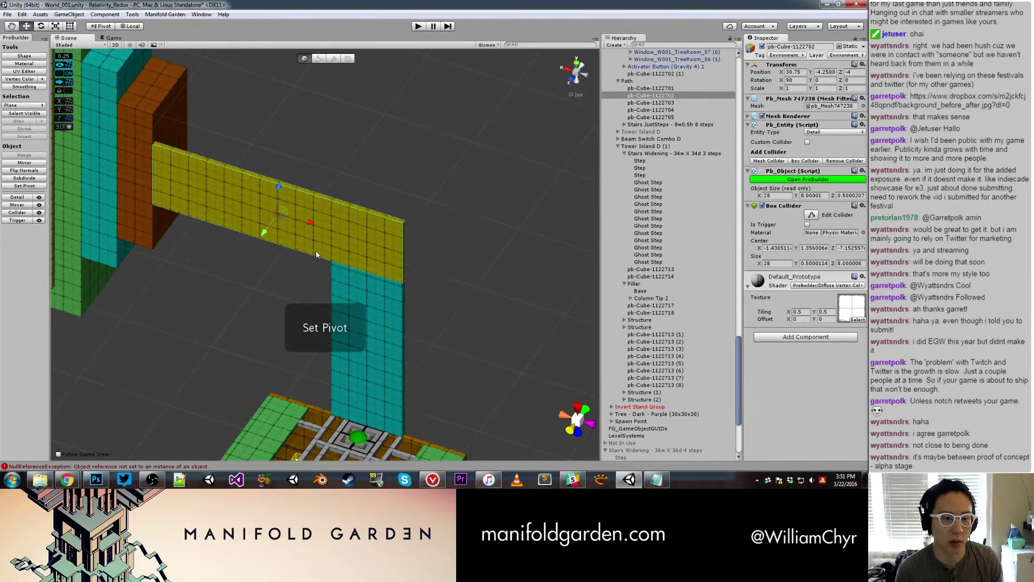
Shorten the left yellow beam pb-Cube-1122703 from 26 to 18 units, with its pivot recentered at X -50.25.
scroll(316, 251, "down", 5)
scroll(119, 259, "down", 3)
scroll(65, 280, "up", 3)
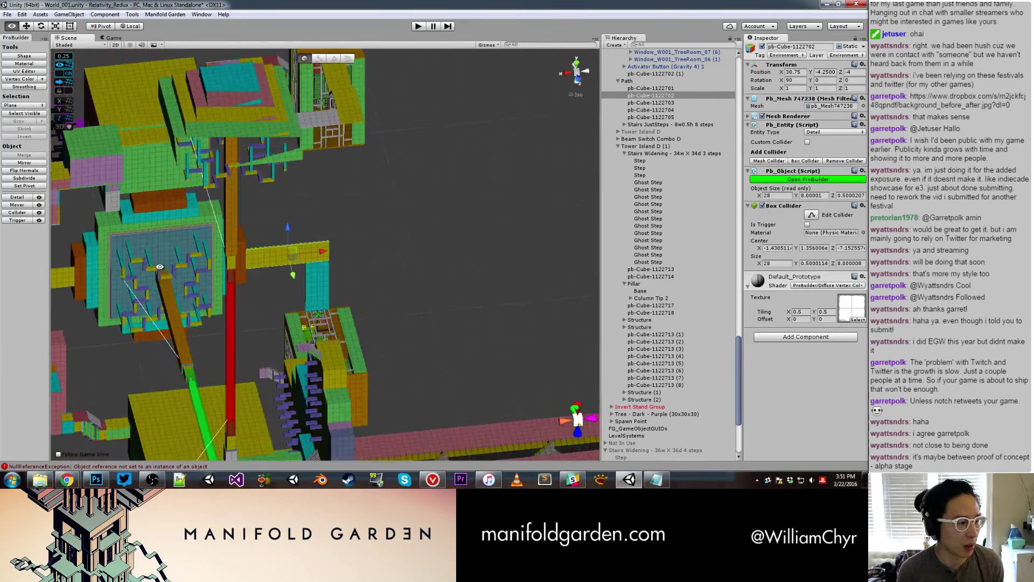
middle_click_drag(65, 280, 208, 281)
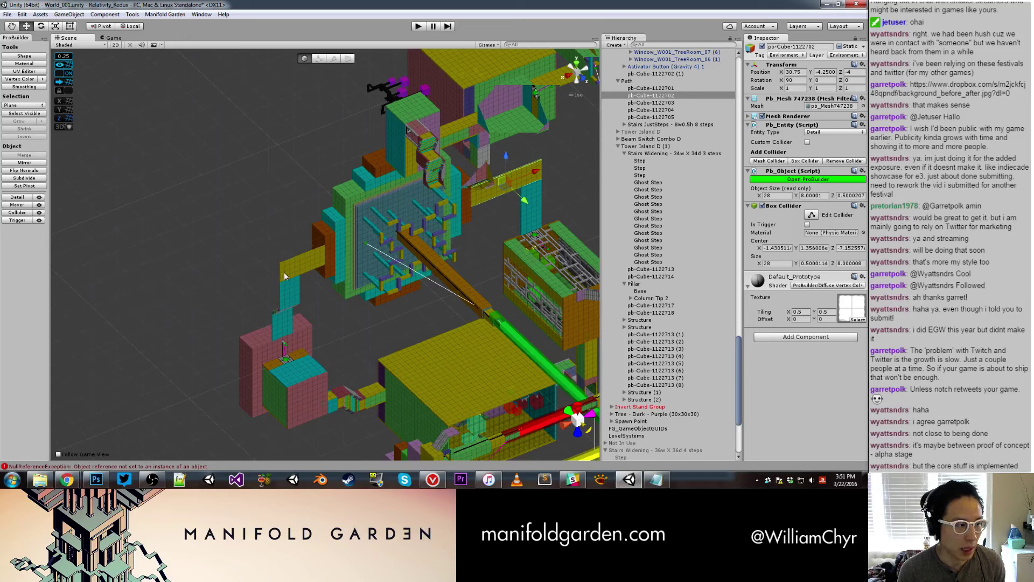
left_click(317, 259)
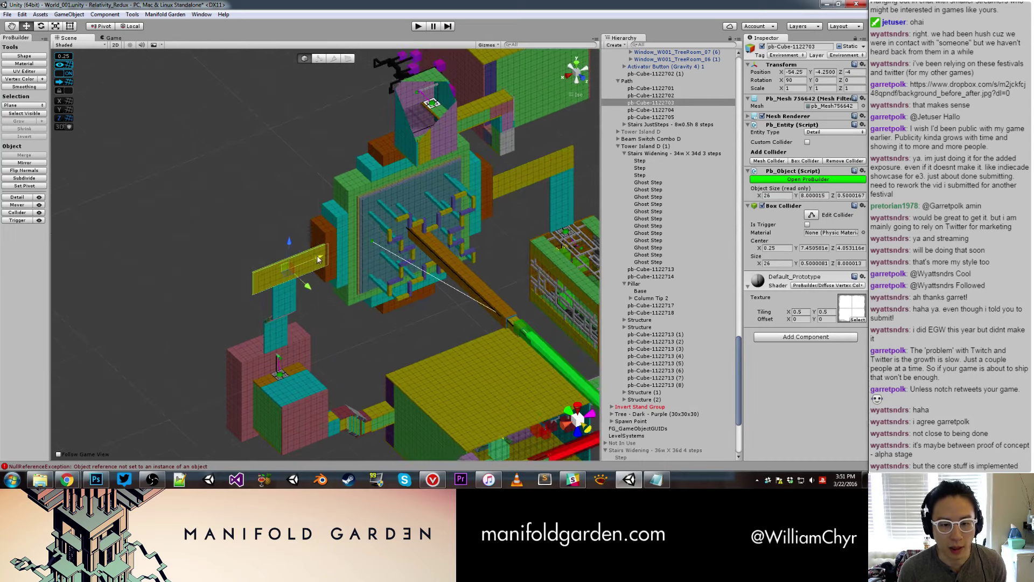
key("f")
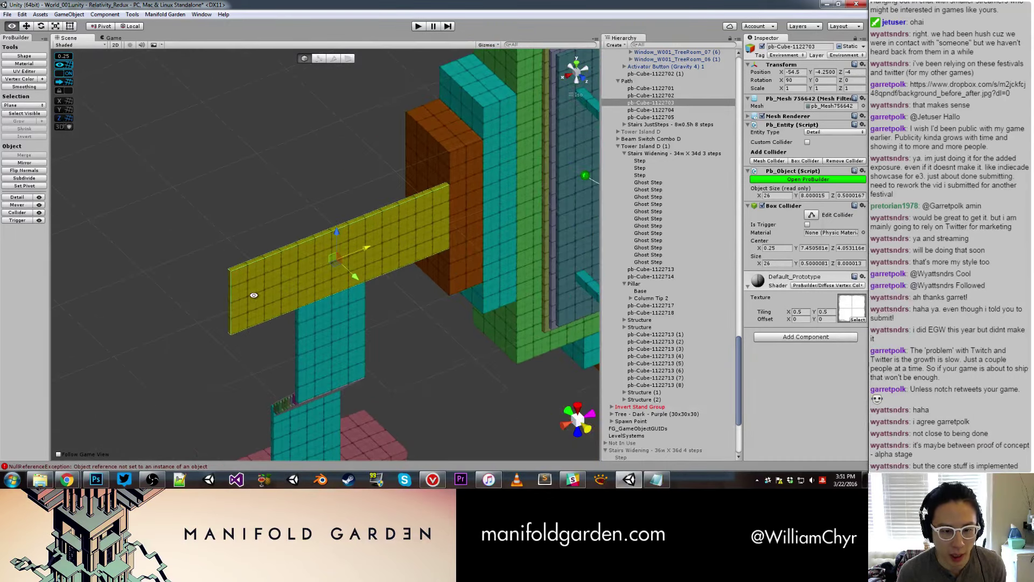
key("g")
left_click(215, 306)
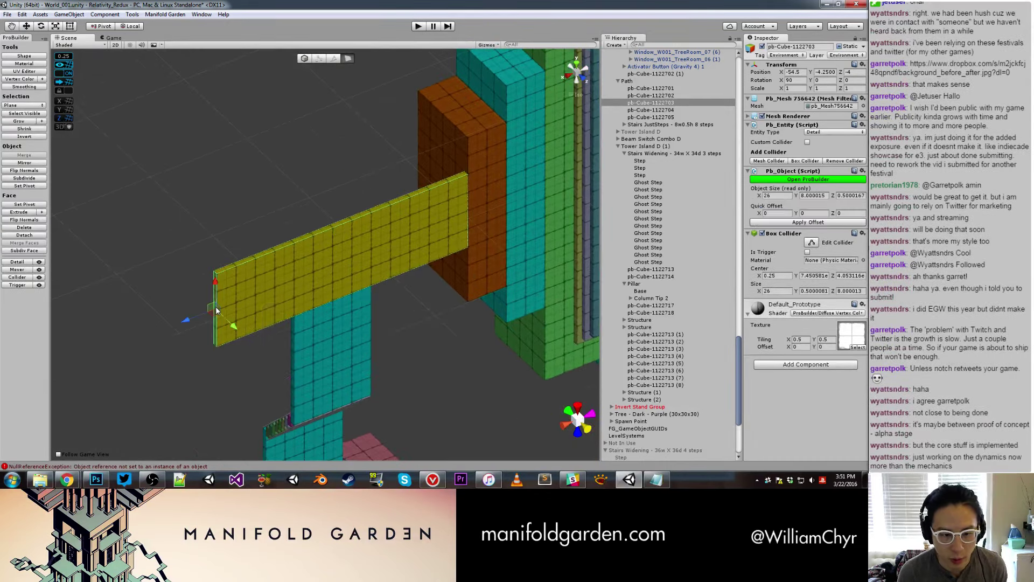
left_click_drag(195, 322, 276, 309)
key("g")
key("ctrl+j")
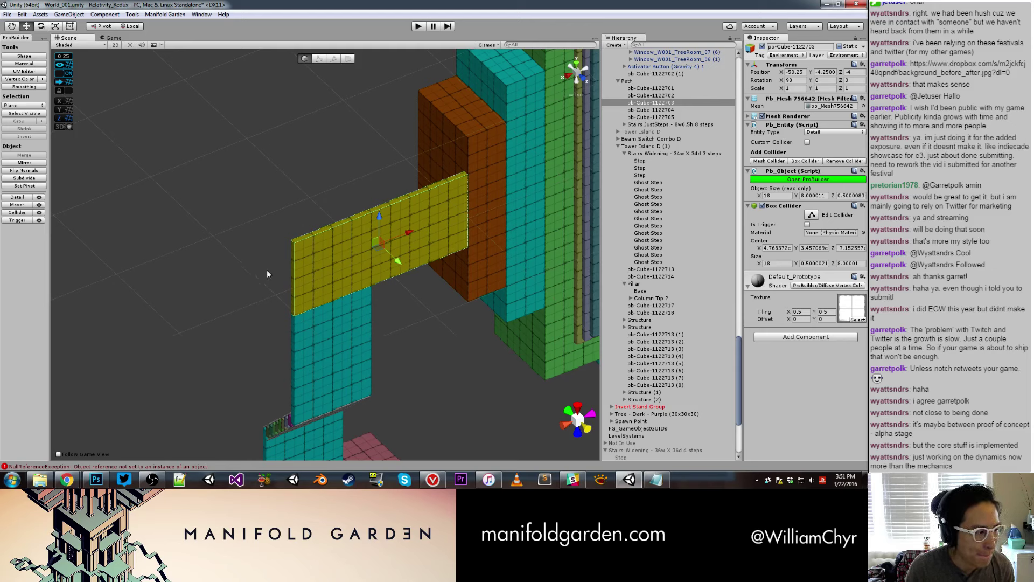
left_click(268, 248)
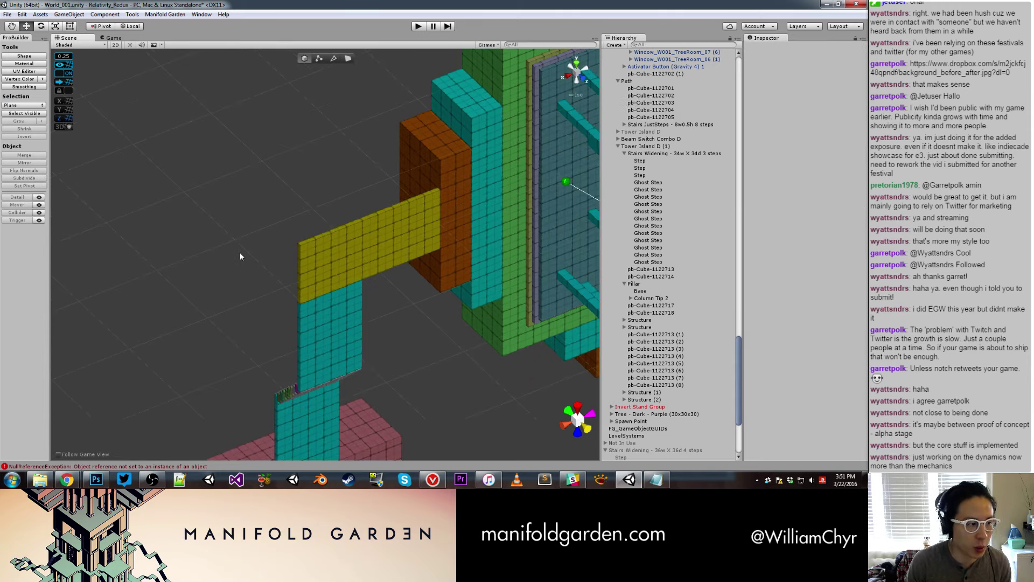
mouse_move(198, 254)
left_mouse_down("alt")
mouse_move(323, 240)
mouse_move(349, 189)
mouse_move(364, 305)
mouse_move(471, 266)
mouse_move(426, 318)
mouse_move(376, 129)
mouse_move(381, 193)
mouse_move(471, 217)
mouse_move(503, 284)
mouse_move(372, 132)
mouse_move(430, 209)
mouse_move(278, 254)
mouse_move(199, 230)
mouse_move(423, 226)
left_mouse_up("alt")
left_click(336, 248)
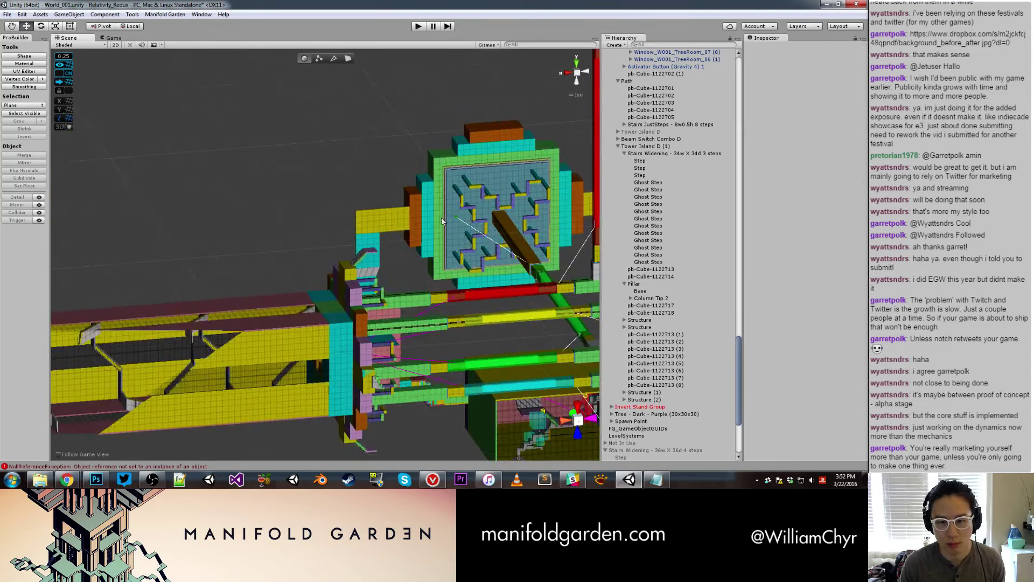
left_click(441, 217)
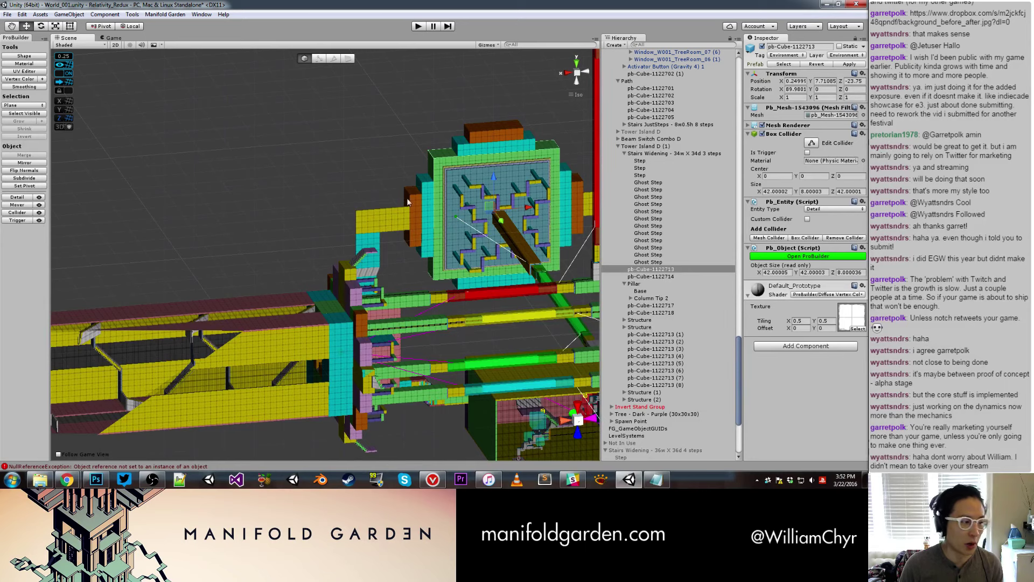
left_click(386, 176)
mouse_move(387, 174)
right_mouse_down()
mouse_move(415, 196)
mouse_move(349, 230)
right_mouse_up()
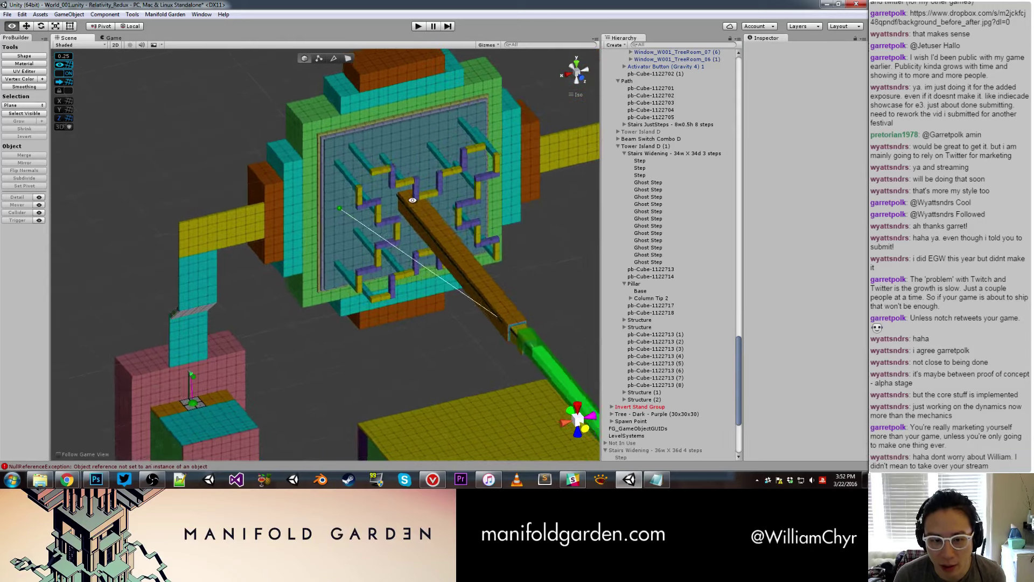
left_click(348, 230)
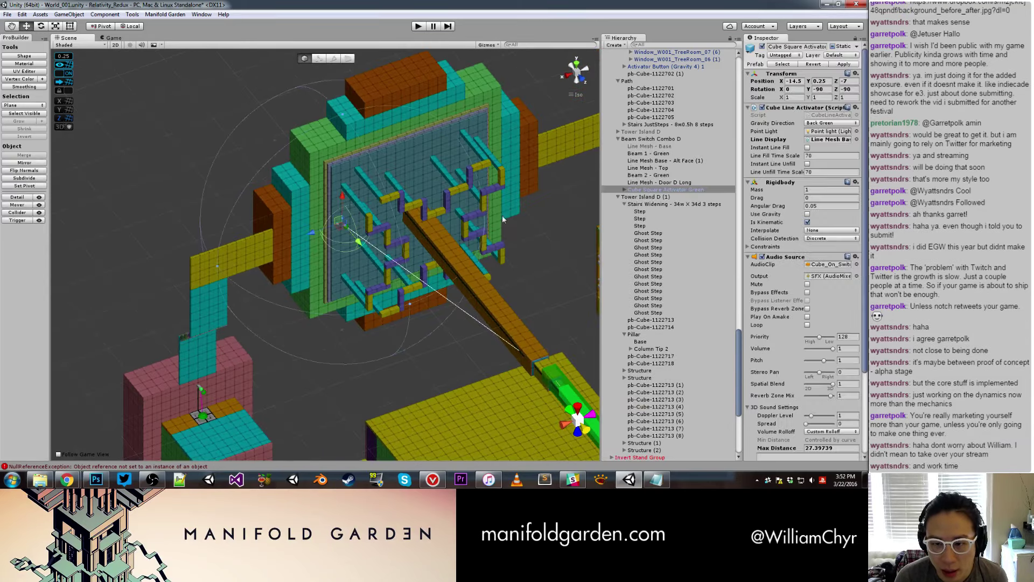
left_click_drag(327, 246, 334, 254)
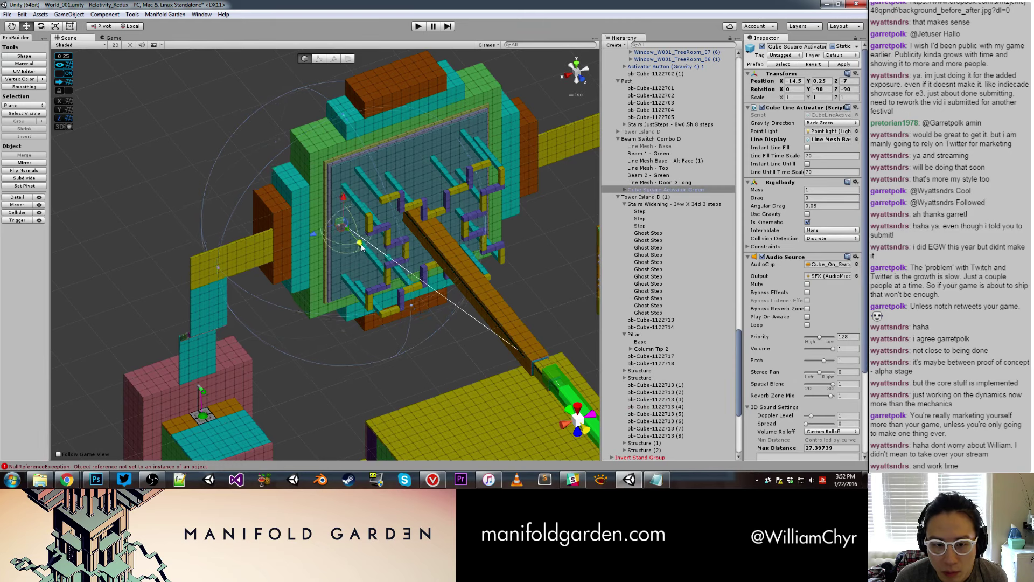
double_click(709, 190)
scroll(311, 265, "down", 3)
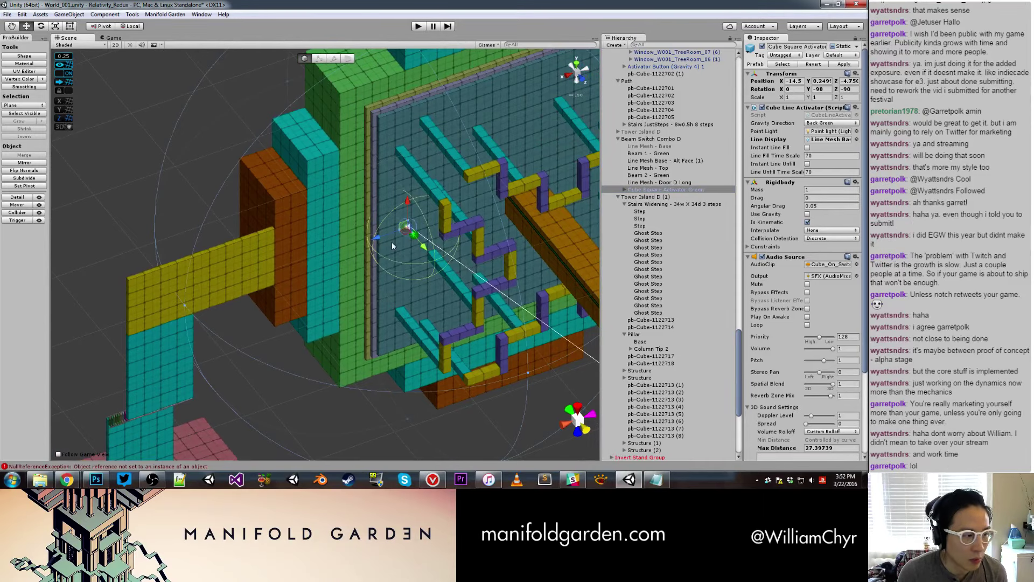
mouse_move(423, 243)
left_mouse_down()
mouse_move(201, 282)
mouse_move(104, 285)
left_mouse_up()
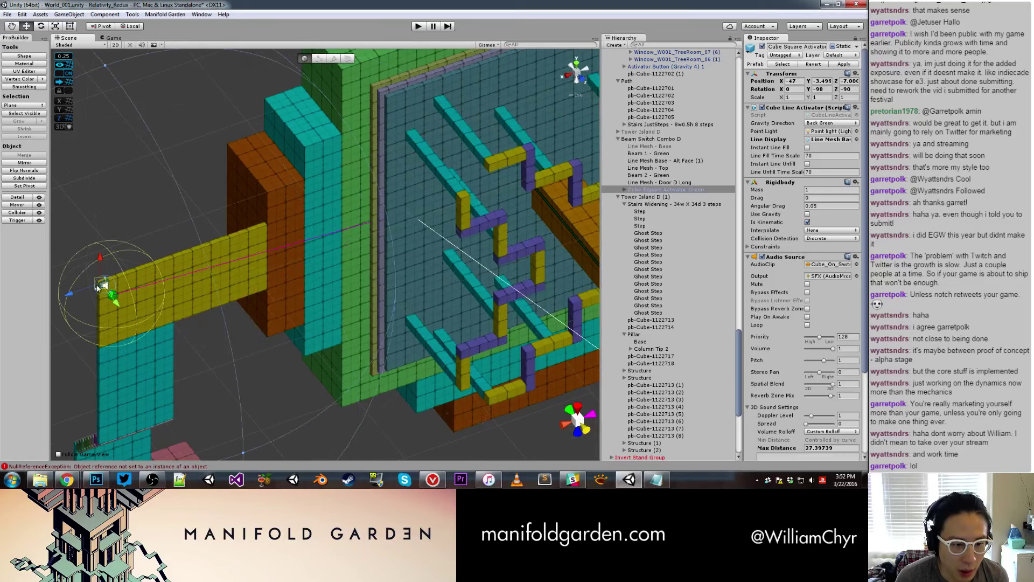
key("q")
mouse_move(179, 308)
left_mouse_down("alt")
mouse_move(185, 241)
mouse_move(185, 260)
mouse_move(134, 276)
mouse_move(153, 276)
mouse_move(168, 237)
mouse_move(235, 264)
left_mouse_up("alt")
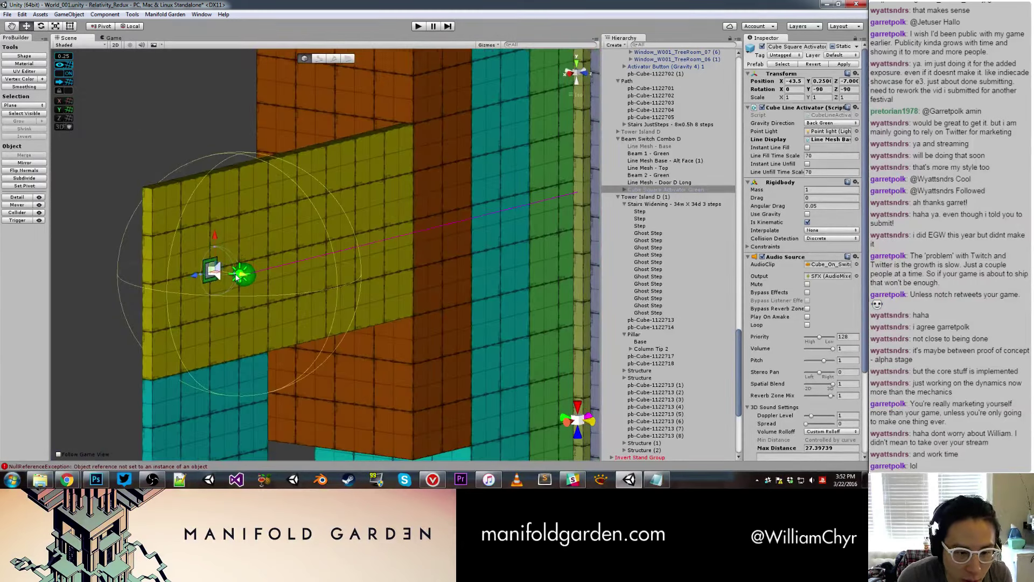
left_click_drag(237, 276, 238, 277)
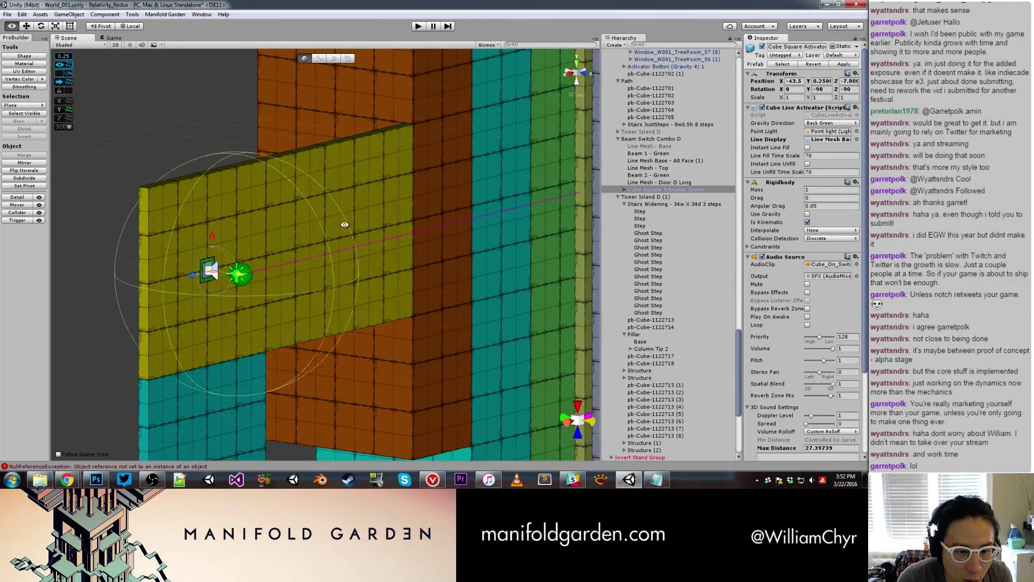
mouse_move(342, 225)
left_mouse_down("alt")
mouse_move(354, 280)
mouse_move(332, 318)
left_mouse_up("alt")
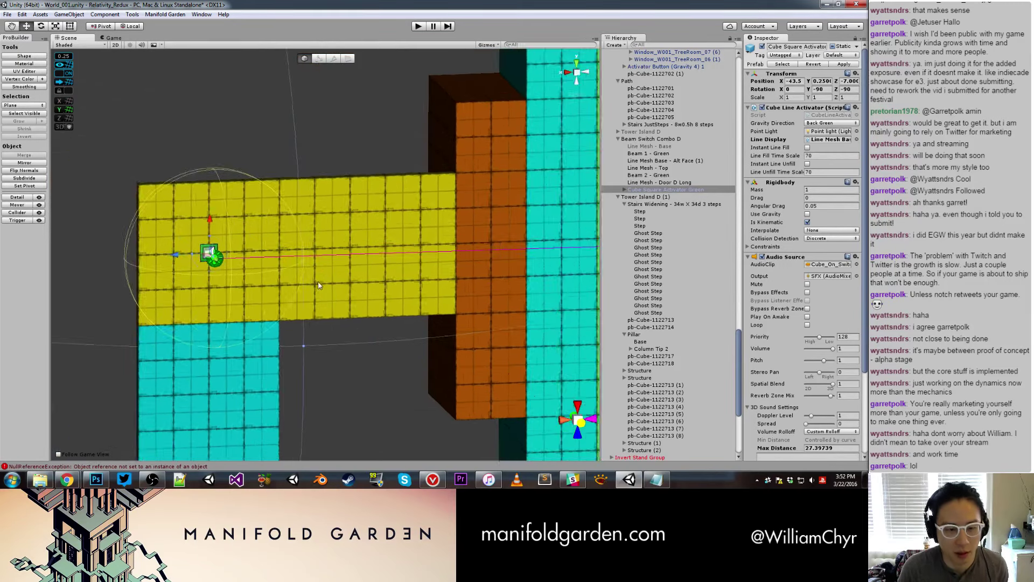
left_click(327, 316)
left_click_drag(330, 318, 418, 312, "alt")
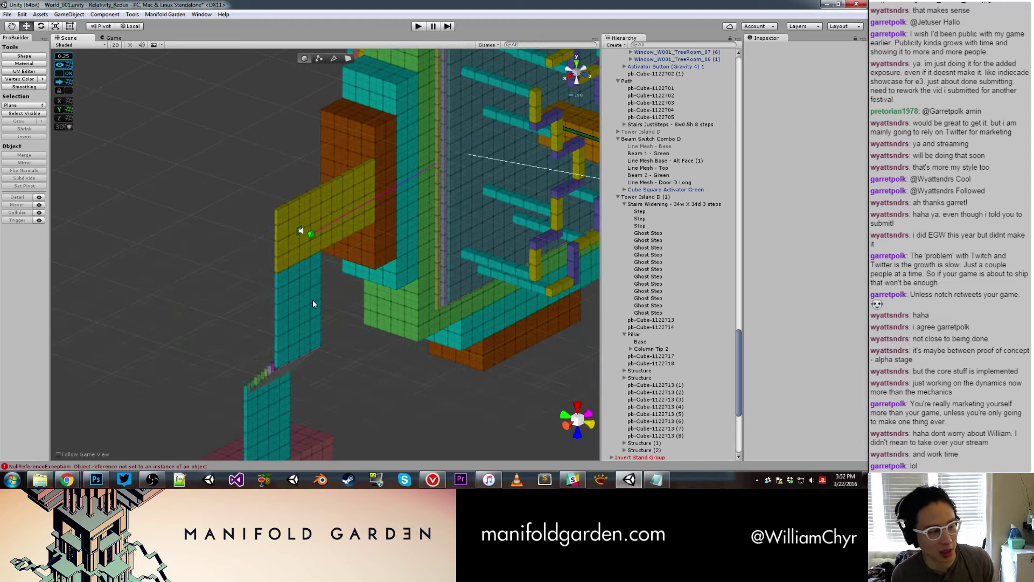
mouse_move(313, 299)
left_mouse_down("alt")
mouse_move(322, 294)
mouse_move(315, 281)
mouse_move(283, 281)
left_mouse_up("alt")
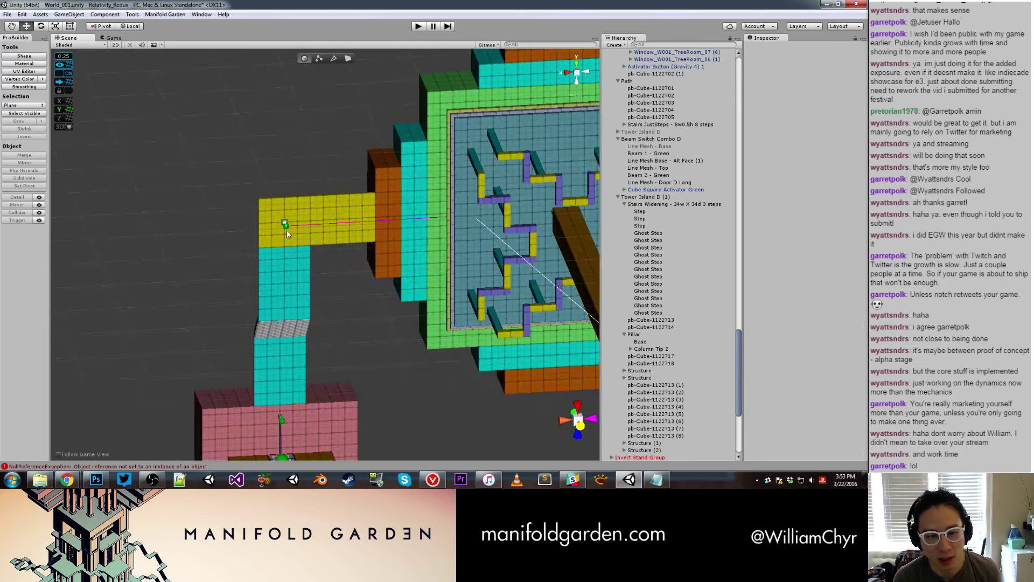
left_click(285, 223)
left_click_drag(247, 230, 343, 239, "alt")
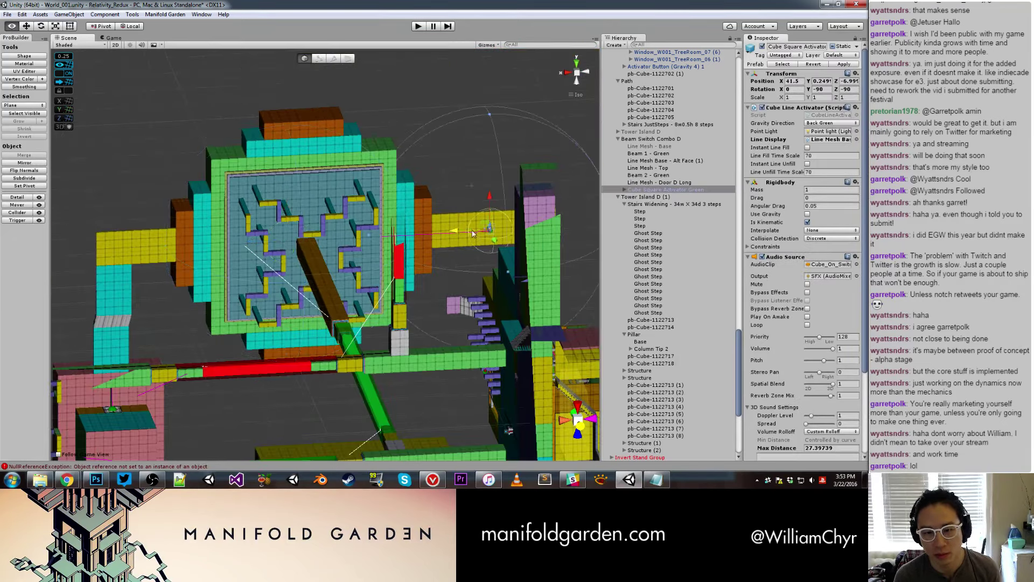
mouse_move(254, 247)
left_mouse_down("alt")
mouse_move(337, 326)
mouse_move(365, 261)
mouse_move(469, 210)
left_mouse_up("alt")
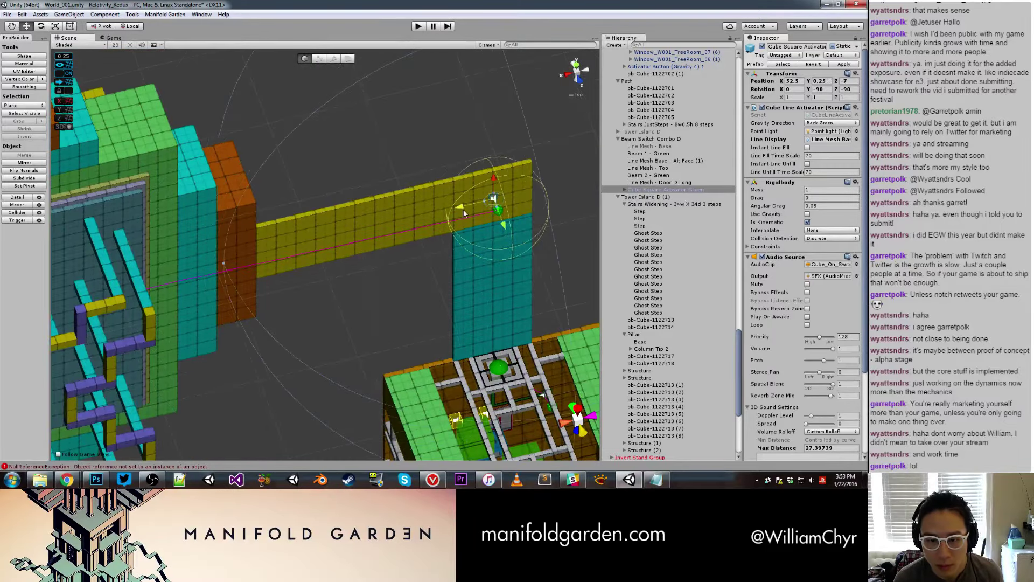
left_click(554, 201)
mouse_move(554, 202)
left_mouse_down("alt")
mouse_move(428, 157)
mouse_move(439, 170)
mouse_move(272, 260)
mouse_move(260, 208)
mouse_move(362, 270)
mouse_move(456, 285)
left_mouse_up("alt")
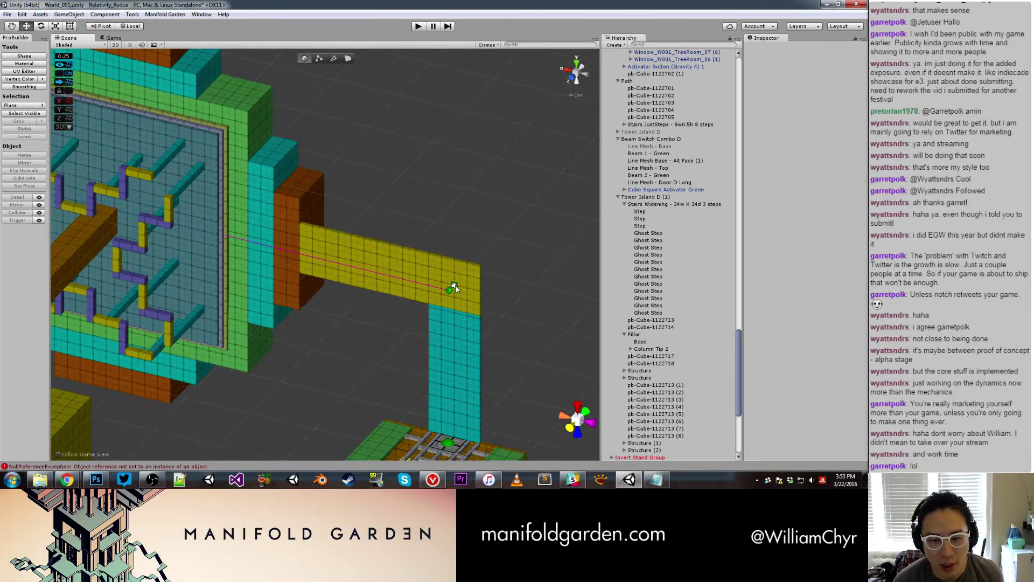
left_click_drag(455, 286, 371, 264, "alt")
left_click(361, 256)
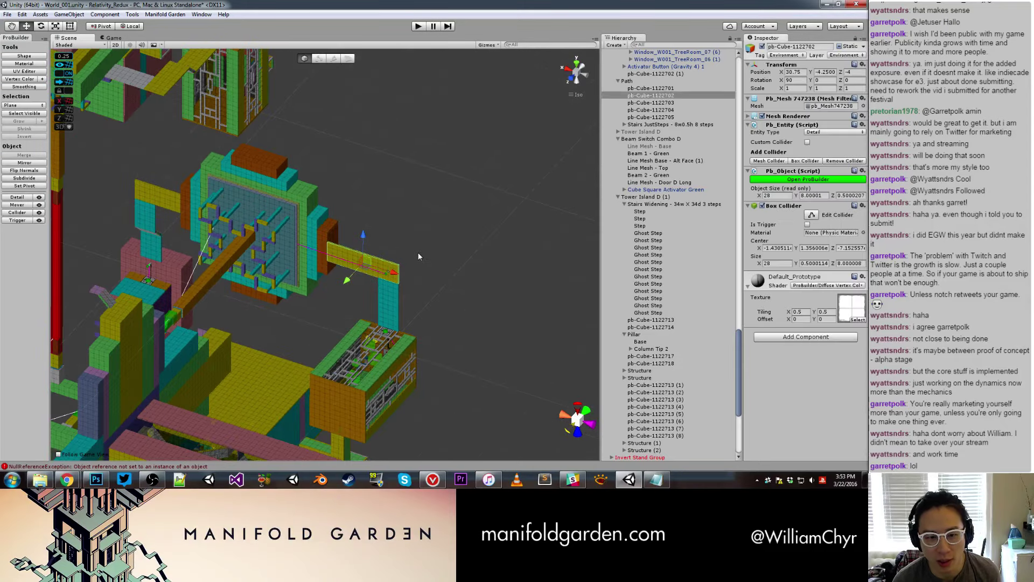
scroll(418, 256, "up", 2)
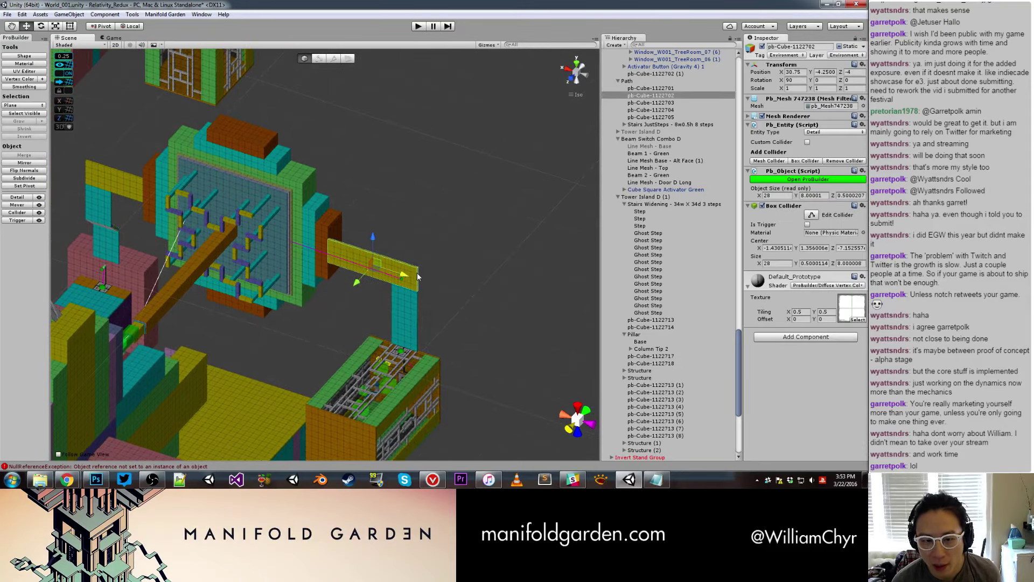
left_click(405, 319)
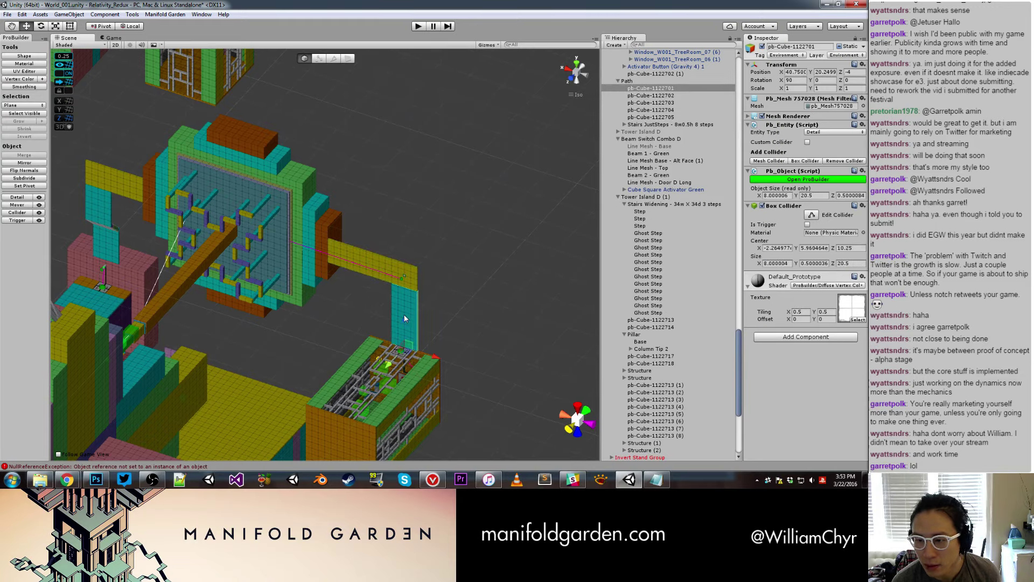
scroll(410, 316, "up", 2)
mouse_move(451, 313)
left_mouse_down("alt")
mouse_move(469, 268)
mouse_move(422, 297)
mouse_move(416, 263)
left_mouse_up("alt")
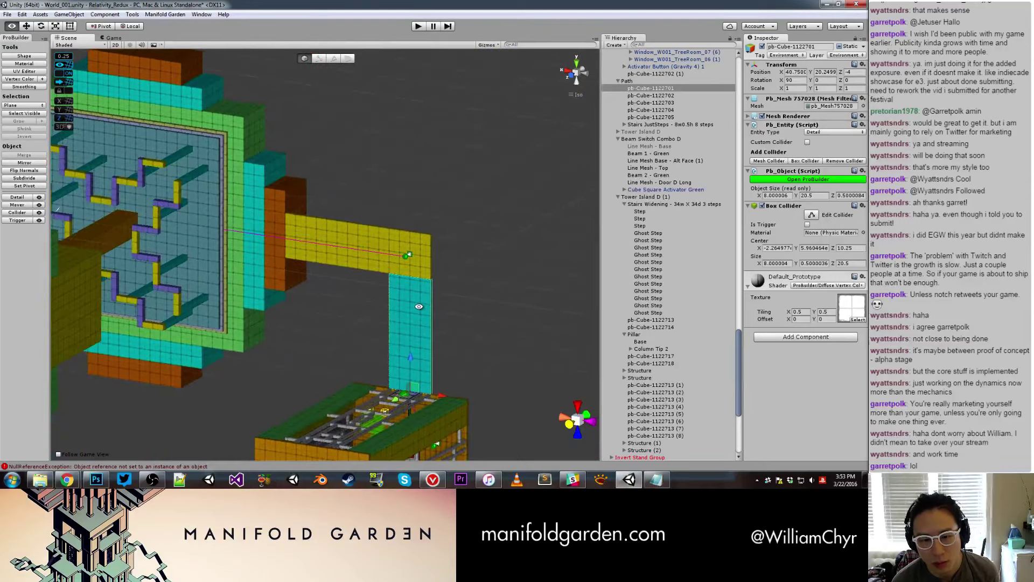
left_click(418, 266)
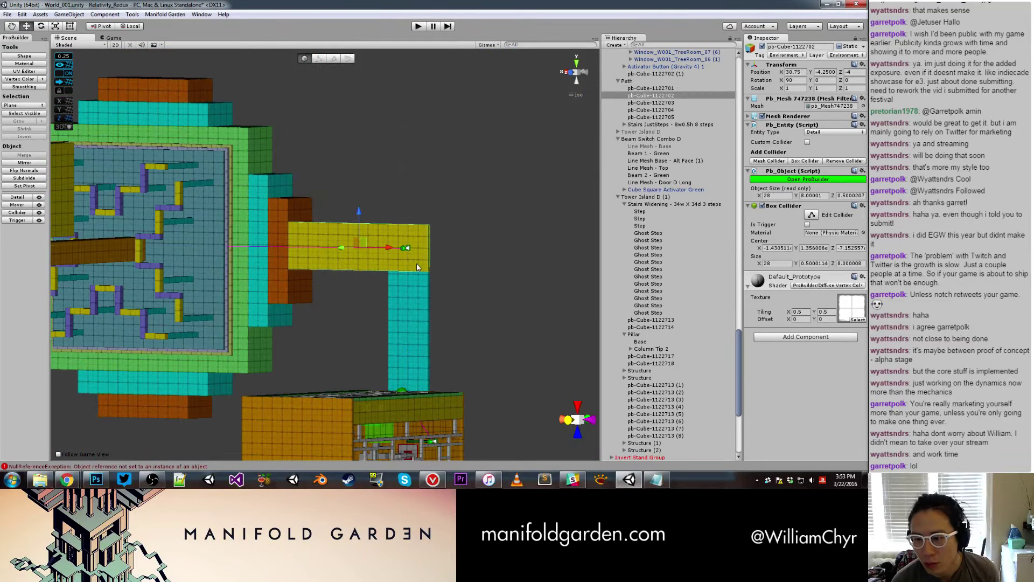
left_click_drag(416, 265, 355, 326, "alt")
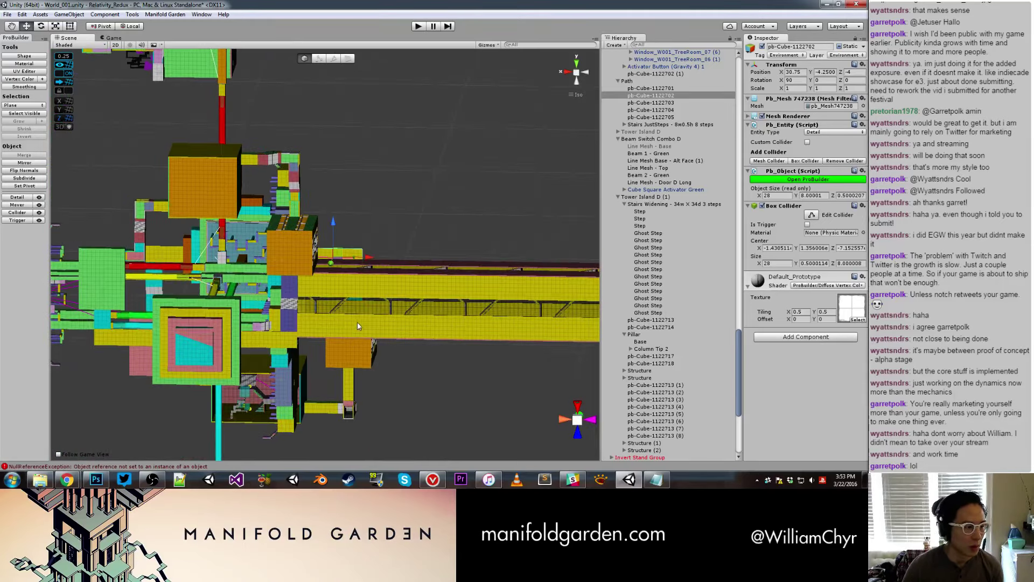
left_click(444, 210)
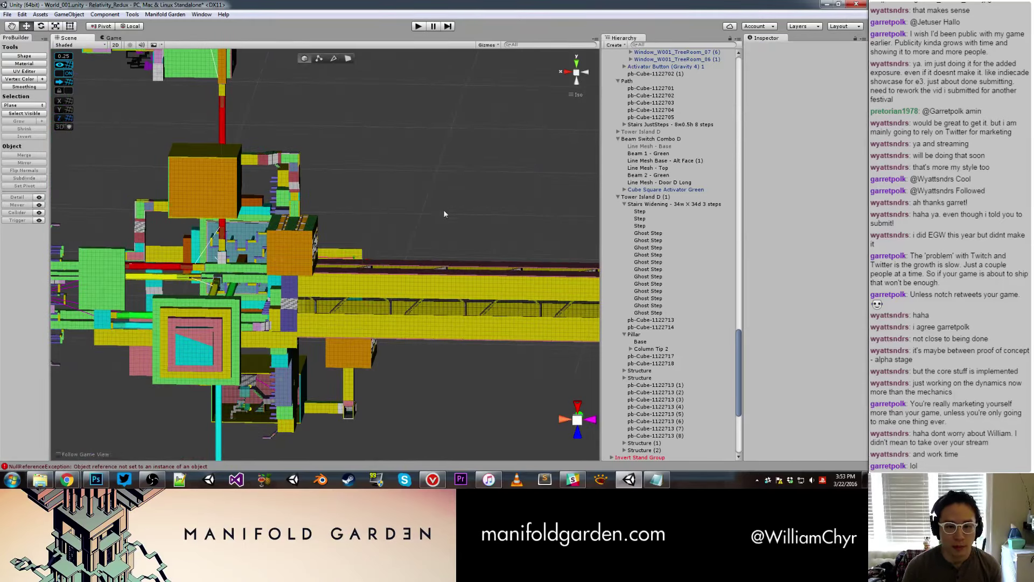
mouse_move(444, 209)
left_mouse_down("alt")
mouse_move(326, 253)
mouse_move(261, 176)
mouse_move(182, 238)
mouse_move(269, 255)
left_mouse_up("alt")
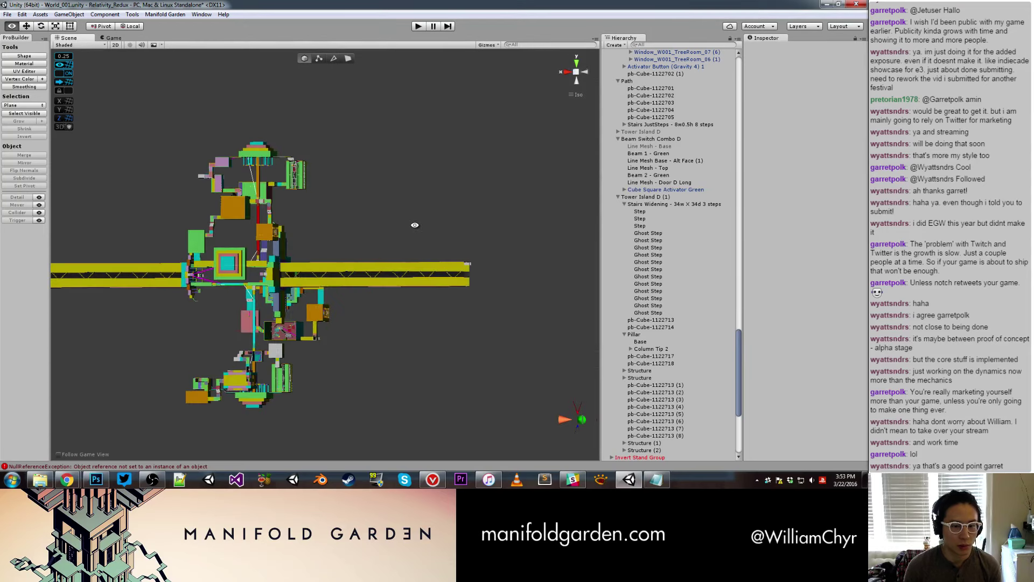
left_click_drag(269, 256, 255, 314, "alt")
scroll(255, 317, "up", 2)
left_click(212, 324)
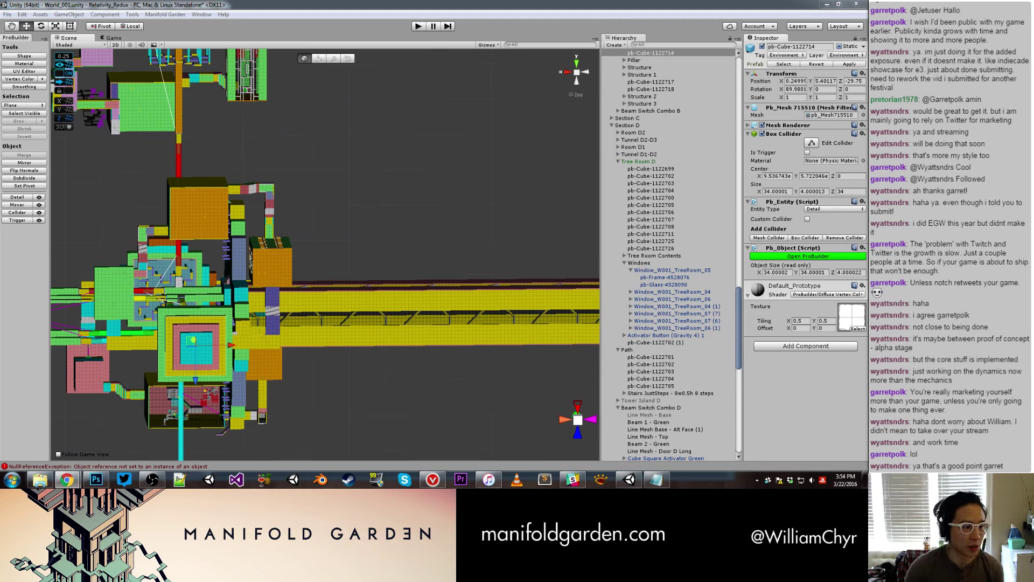
Deactivate the Tower Island B group.
left_click(359, 244)
mouse_move(358, 244)
left_mouse_down("alt")
mouse_move(314, 236)
mouse_move(450, 238)
left_mouse_up("alt")
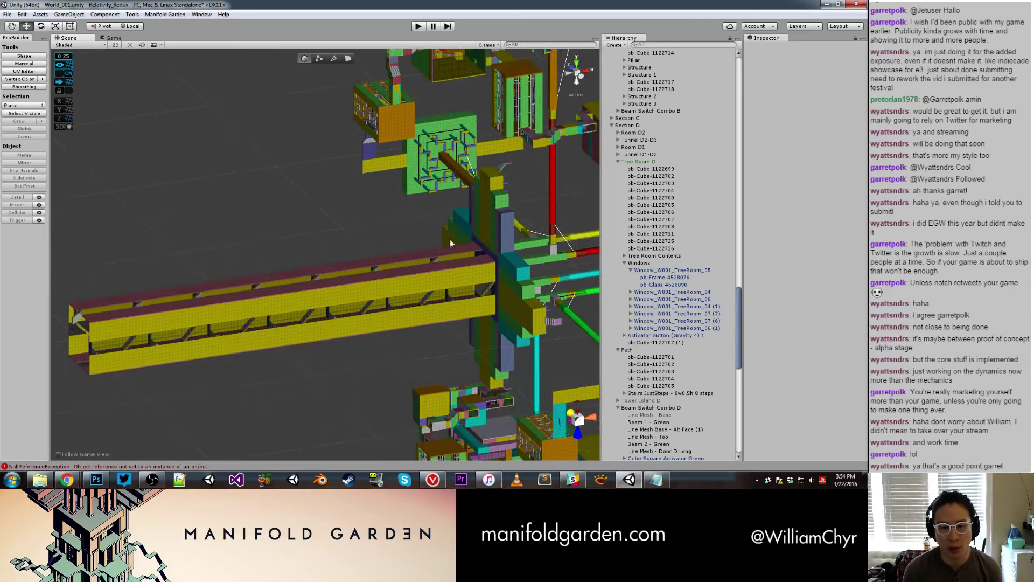
middle_click_drag(450, 238, 391, 304)
left_click(371, 262)
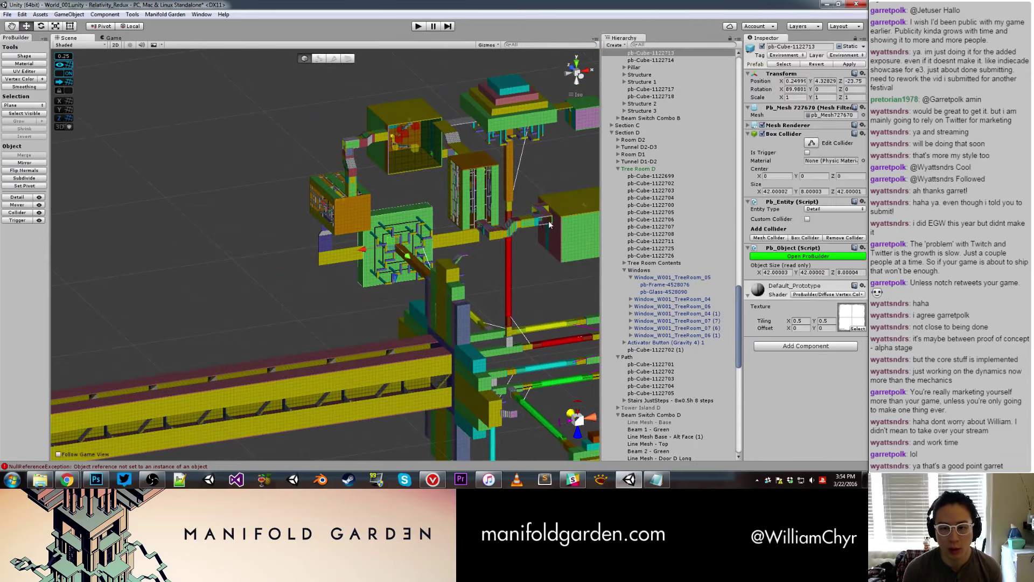
scroll(620, 116, "up", 2)
left_click(658, 100)
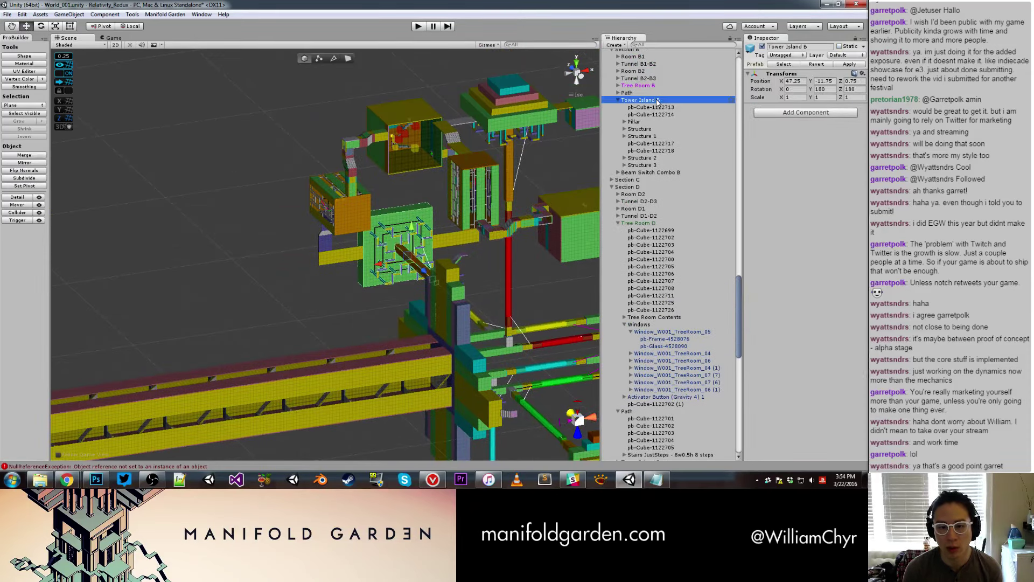
left_click(763, 47)
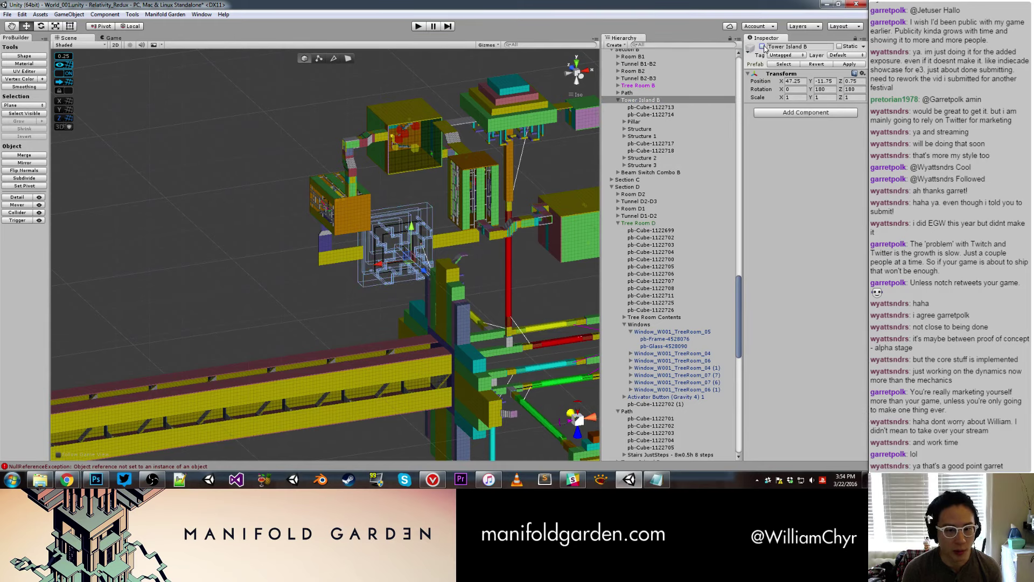
Deactivate the spiral Beam Switch Combo B.
left_click(421, 216)
scroll(432, 214, "up", 5)
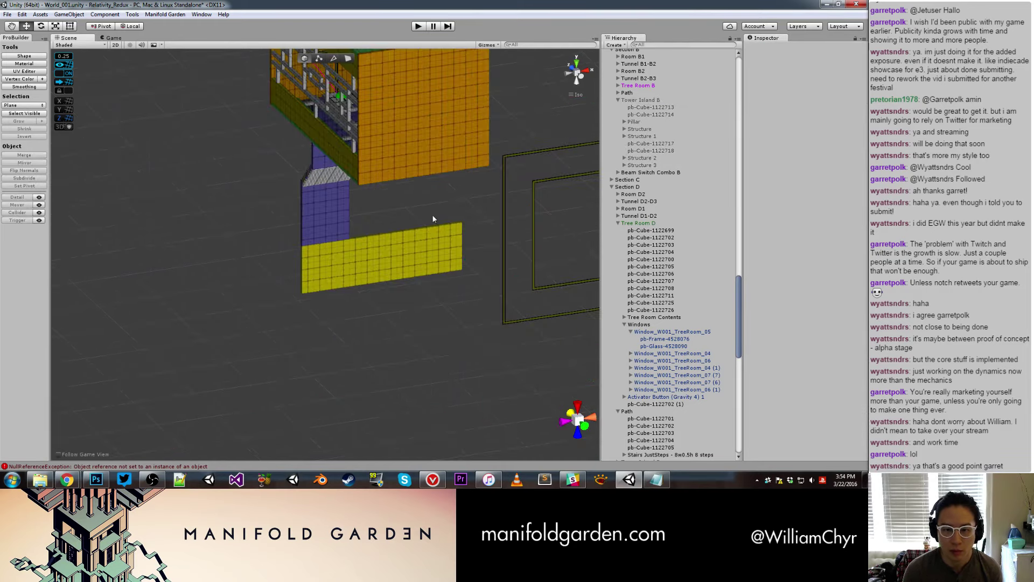
left_click(463, 213)
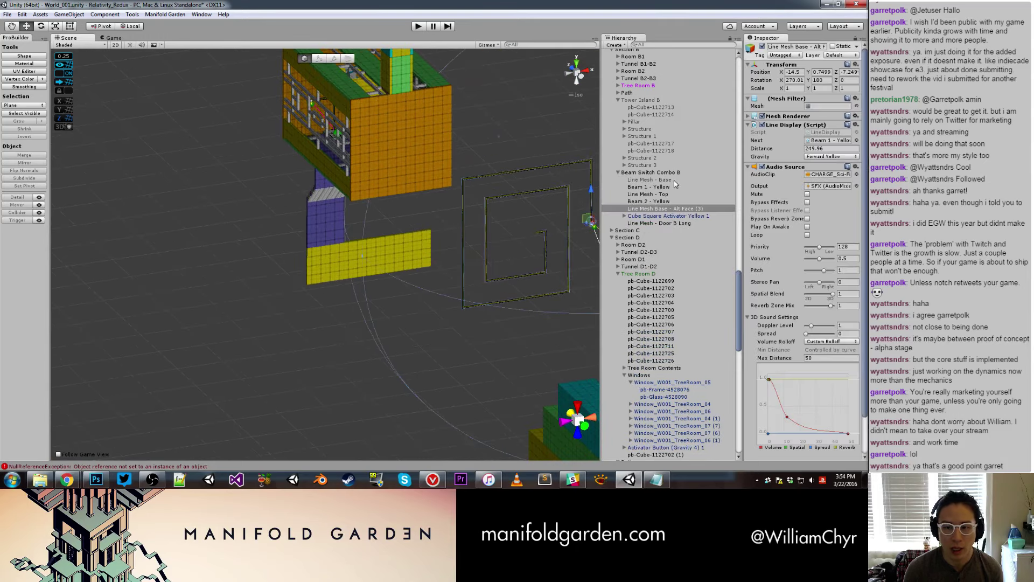
left_click(762, 47)
scroll(504, 197, "down", 4)
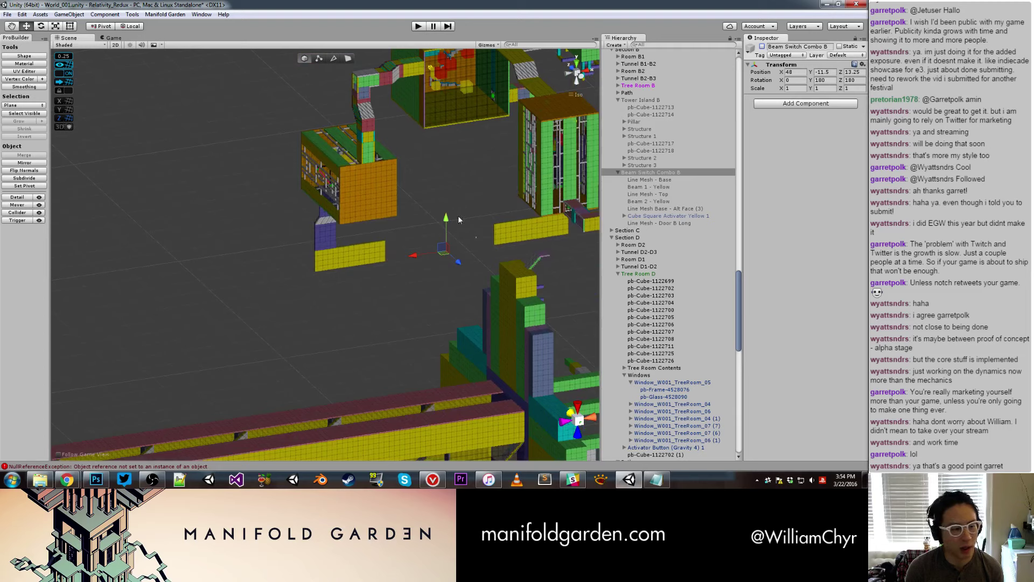
Check yellow beams pb-Cube-1122721 and pb-Cube-1122719, then select block pb-Cube-1122713 (1) from overhead.
left_click(503, 230)
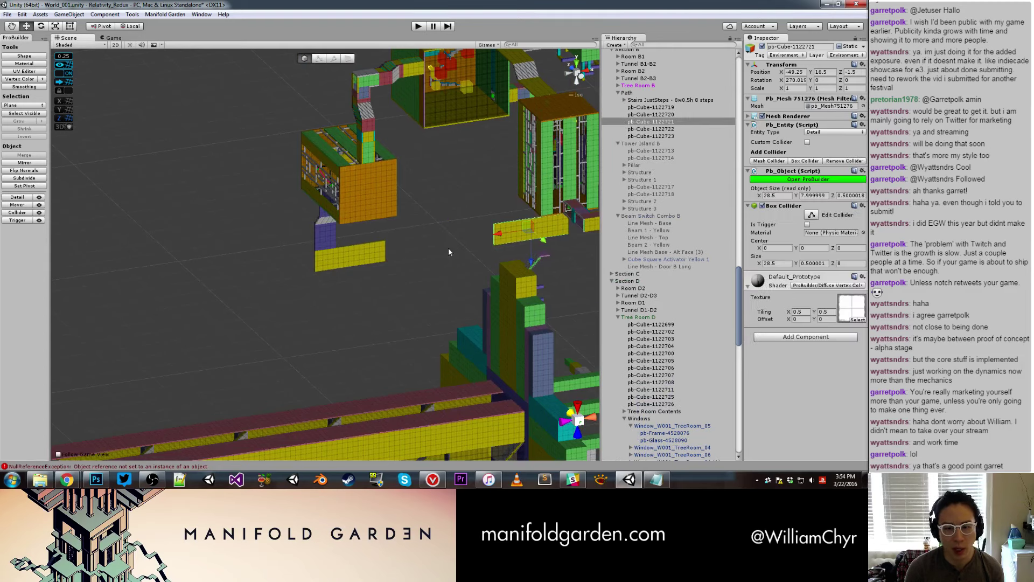
left_click(370, 259)
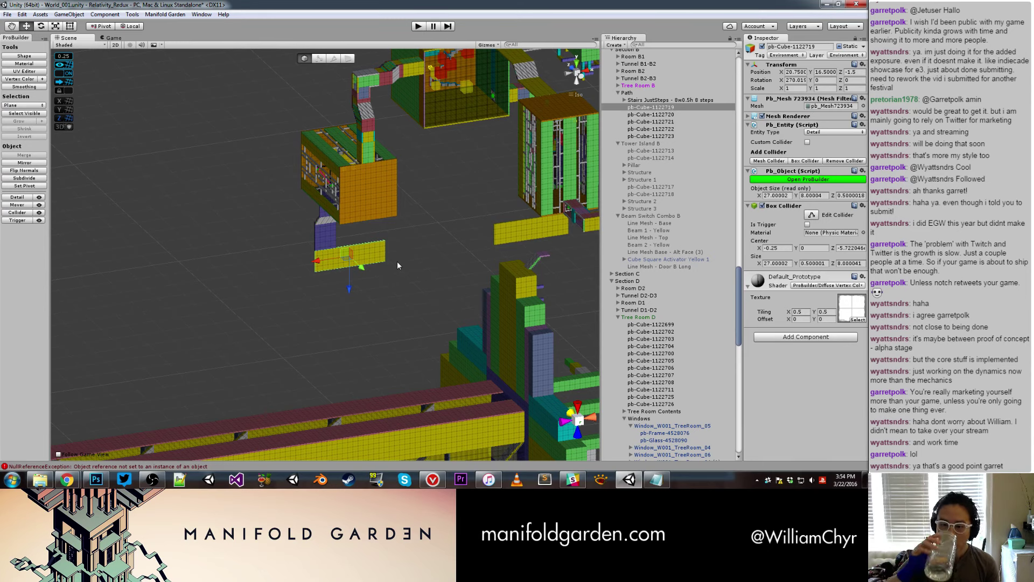
mouse_move(409, 254)
left_mouse_down("alt")
mouse_move(404, 213)
mouse_move(485, 259)
left_mouse_up("alt")
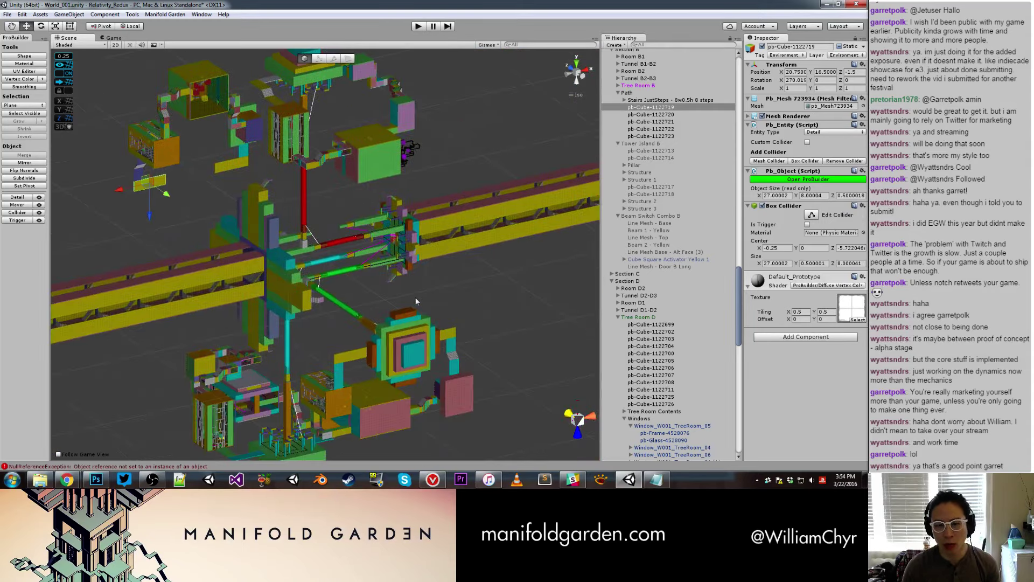
left_click(406, 315)
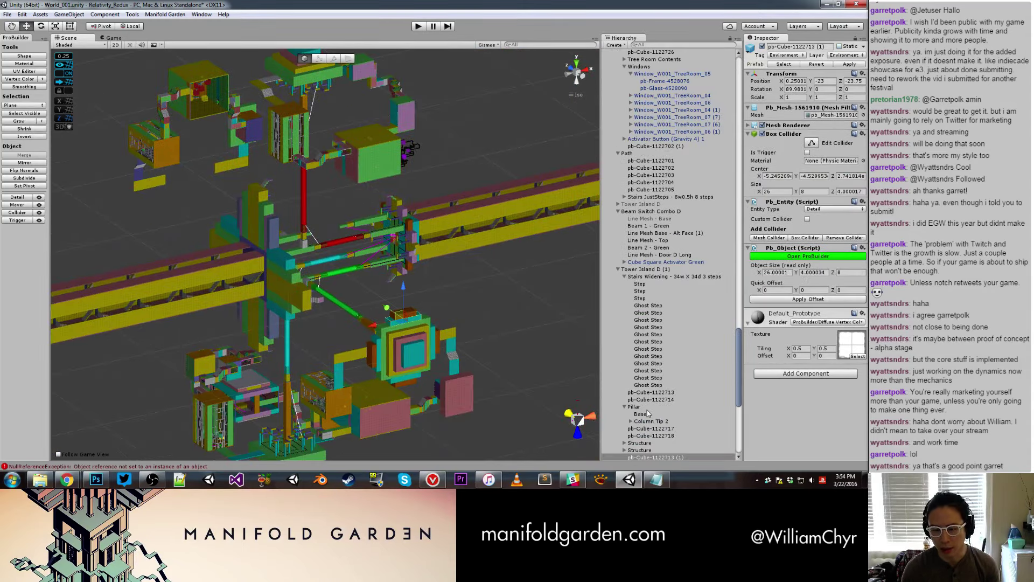
Trial-duplicate and flip Tower Island D (1), then delete the copy Tower Island D (2).
left_click(646, 271)
left_click(618, 269)
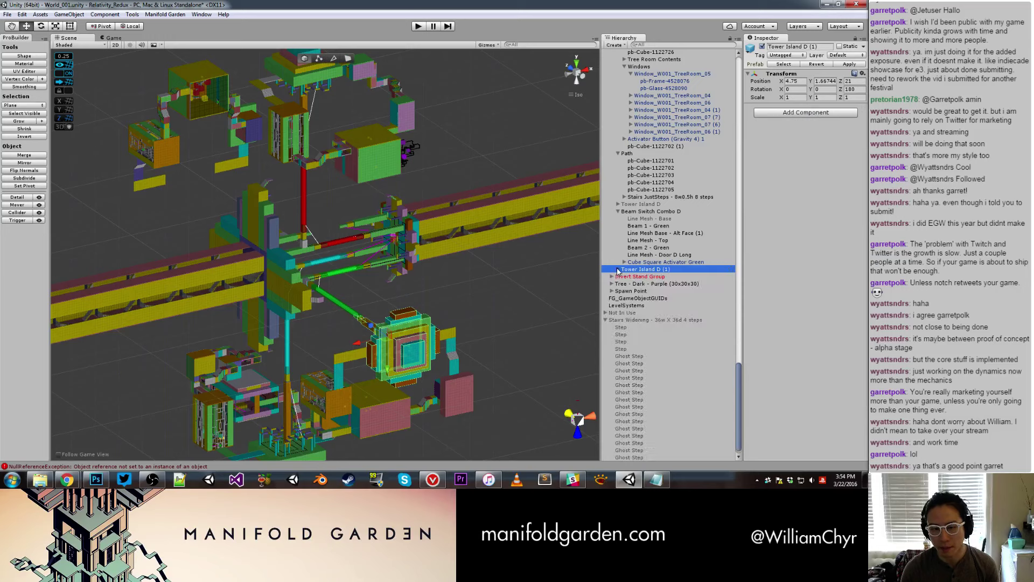
right_click(658, 273)
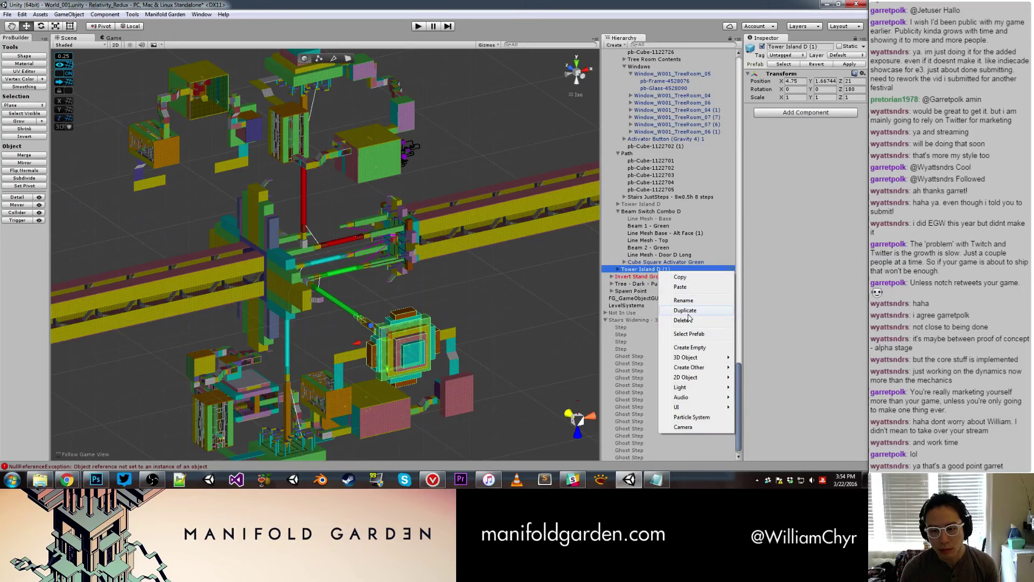
left_click(689, 312)
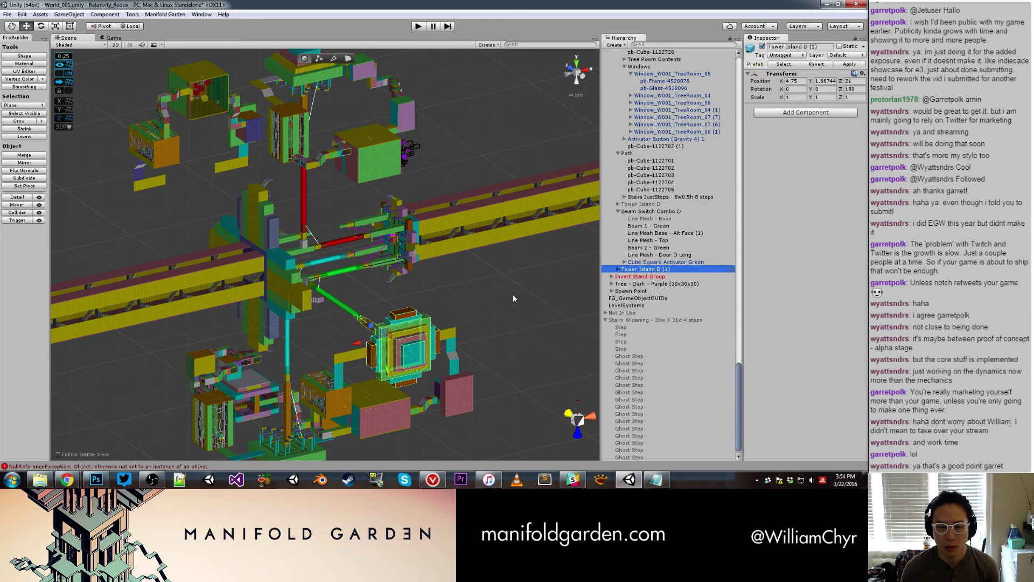
key("ctrl+d")
mouse_move(397, 337)
left_mouse_down("ctrl")
mouse_move(414, 354)
mouse_move(216, 237)
left_mouse_up("ctrl")
key("w")
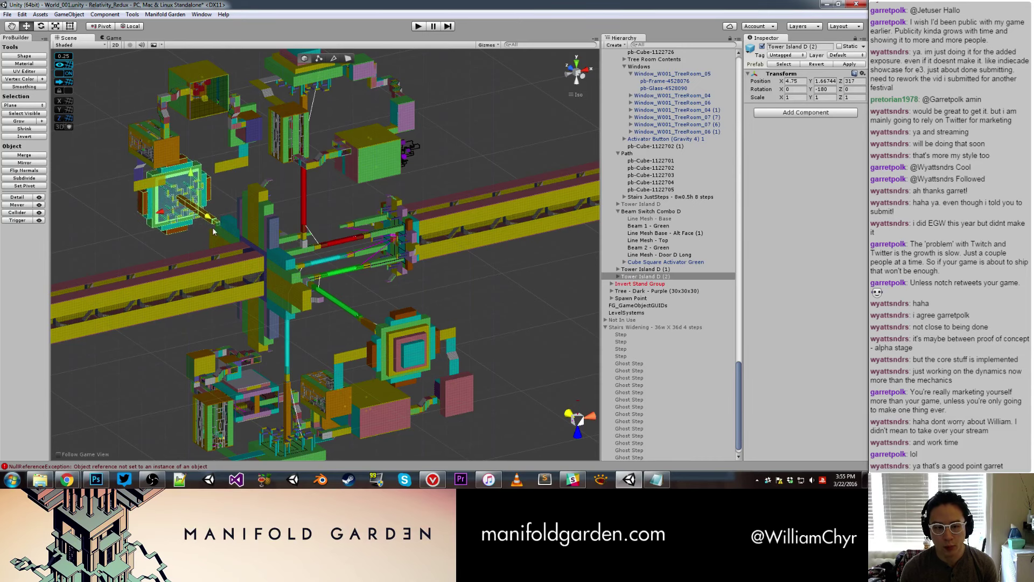
right_click(664, 280)
left_click(689, 329)
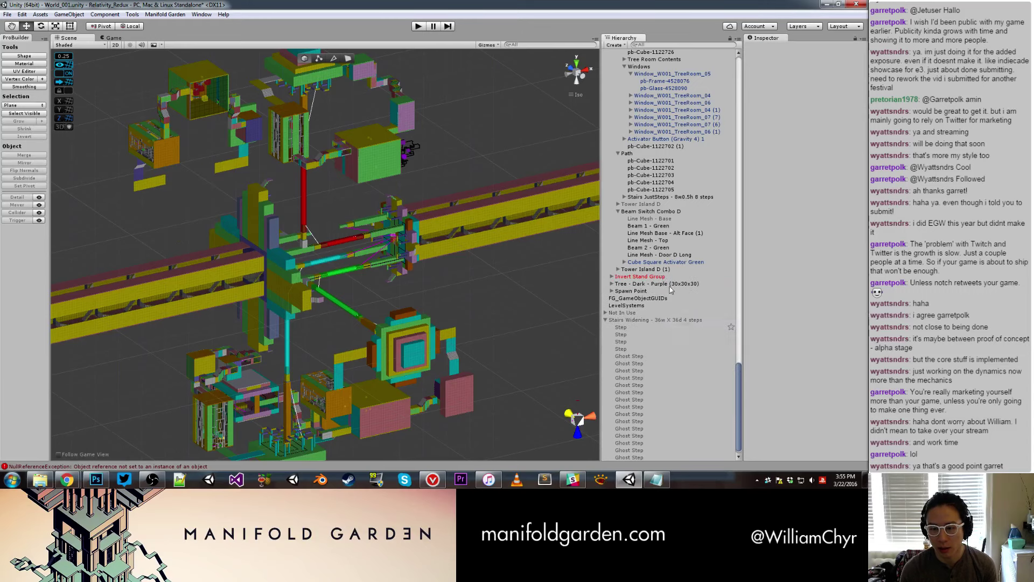
Rename Tower Island D (1) to 'Tower Island'.
left_click(662, 270)
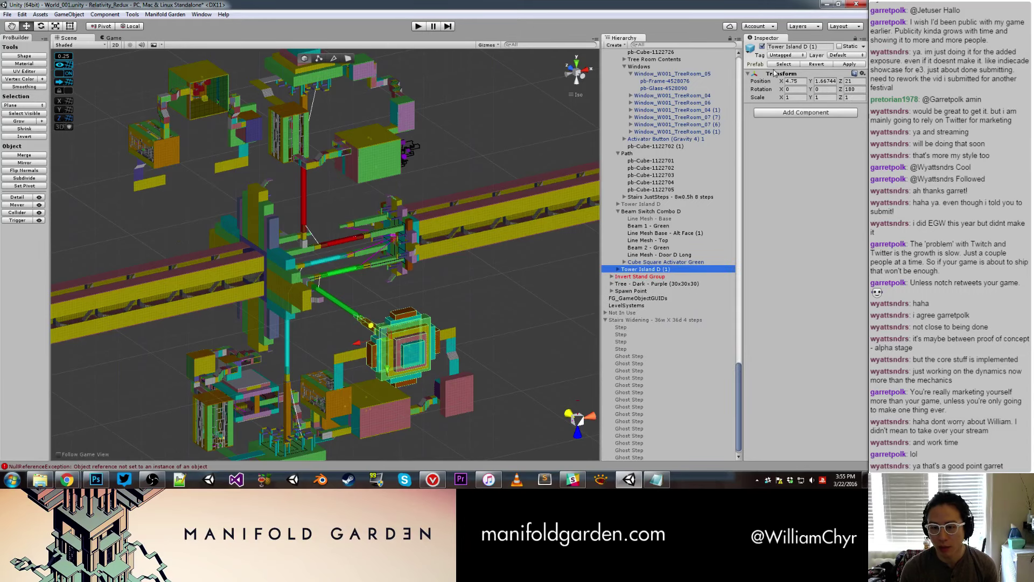
left_click(806, 47)
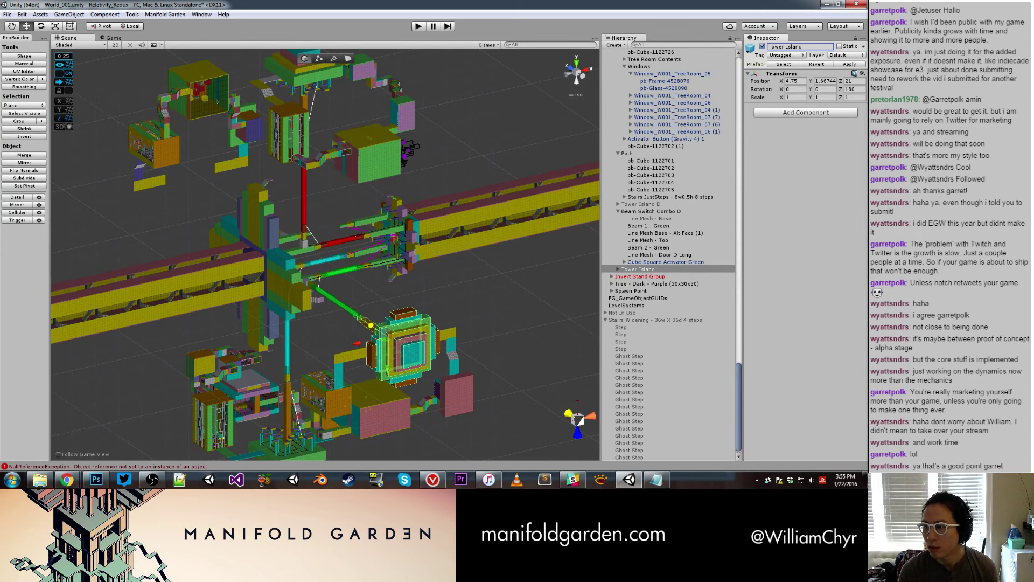
key("Return")
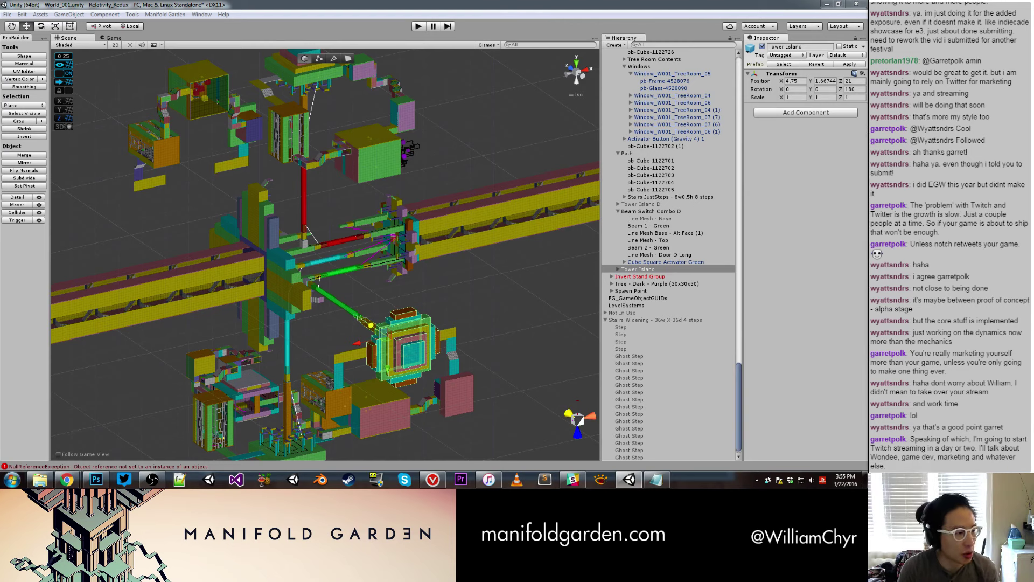
Copy Tower Island and rotate the copy 180 degrees.
left_click(784, 64)
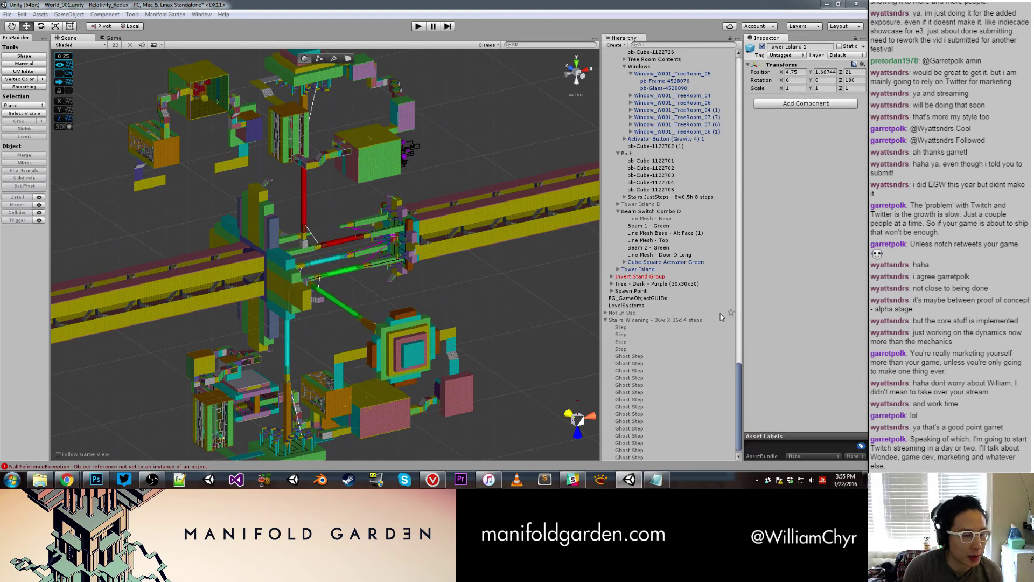
left_click(411, 327)
key("e")
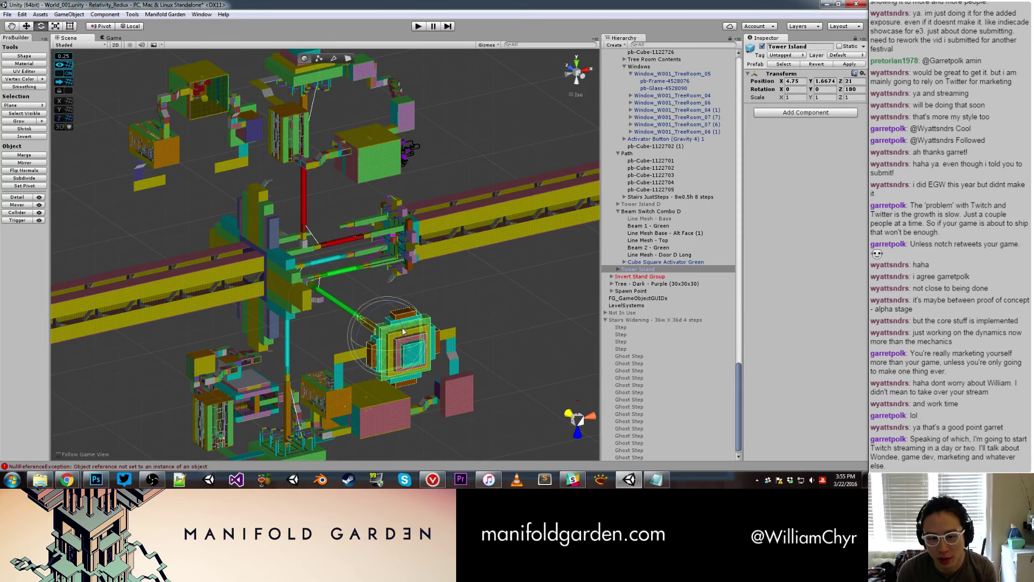
left_click(413, 332)
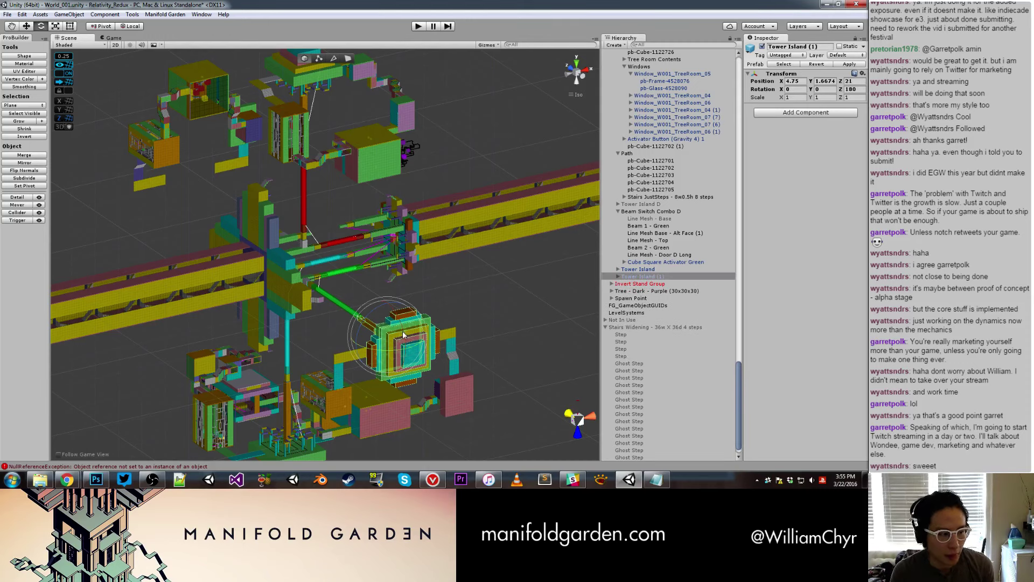
left_click_drag(405, 339, 371, 174, "ctrl")
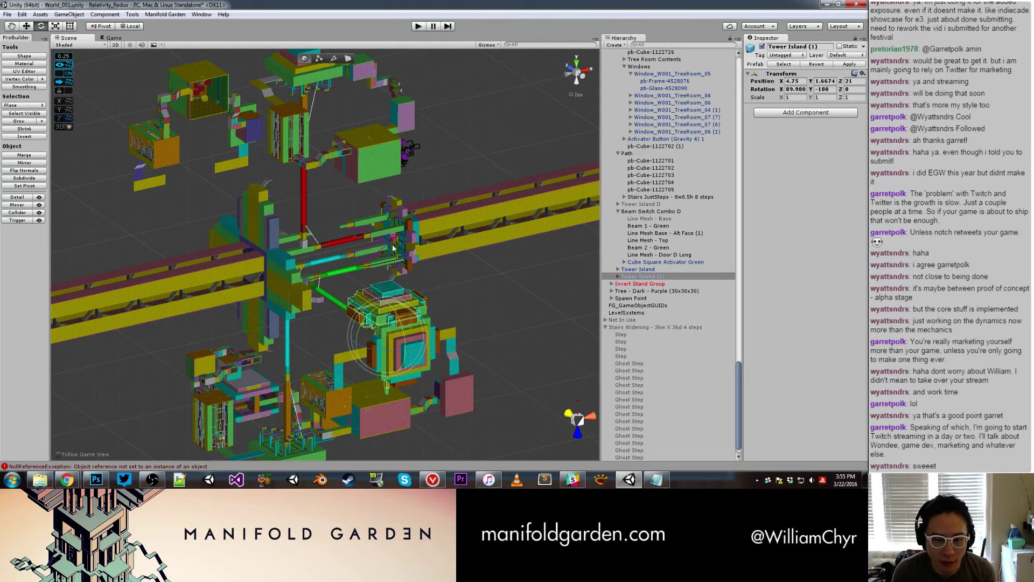
key("w")
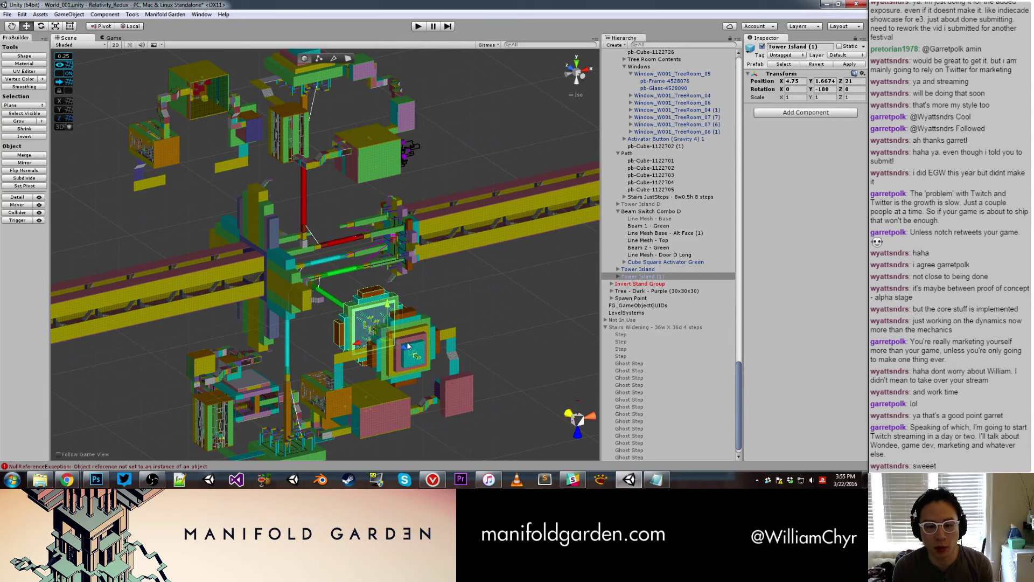
Move the copy up to the maze-window room, around (-3.25, 20, 290), then closer along Z.
left_click_drag(396, 330, 199, 247)
key("f")
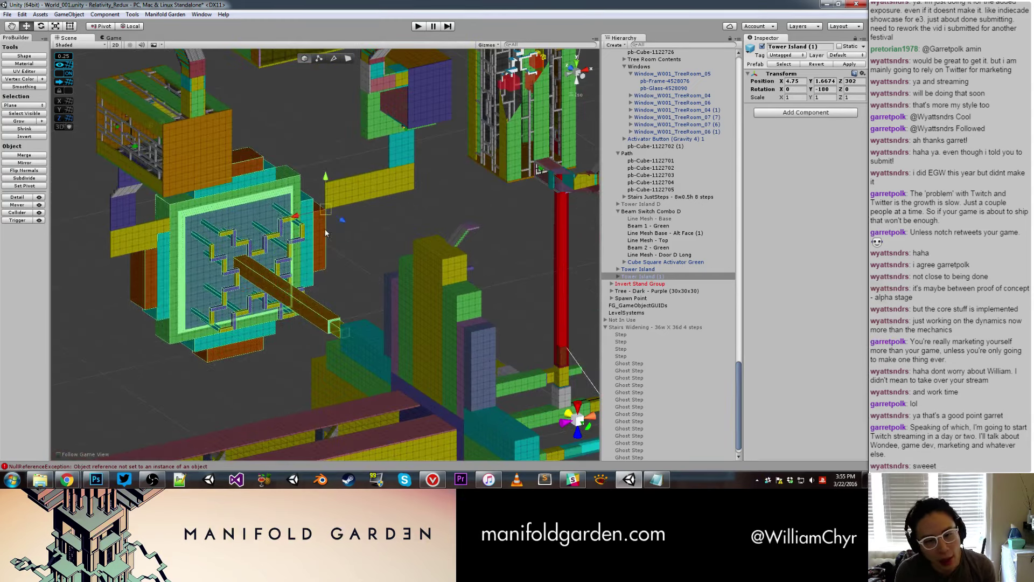
left_click_drag(323, 233, 339, 193)
scroll(339, 203, "up", 2)
scroll(338, 202, "up", 3)
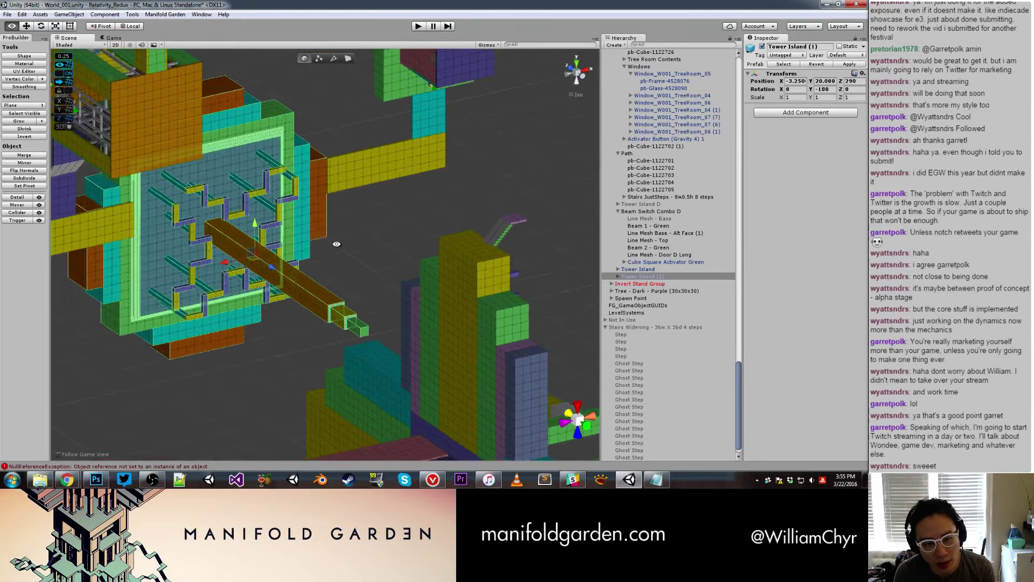
mouse_move(296, 284)
left_mouse_down()
mouse_move(242, 255)
mouse_move(282, 269)
mouse_move(325, 268)
mouse_move(426, 226)
mouse_move(335, 229)
left_mouse_up()
scroll(242, 254, "up", 2)
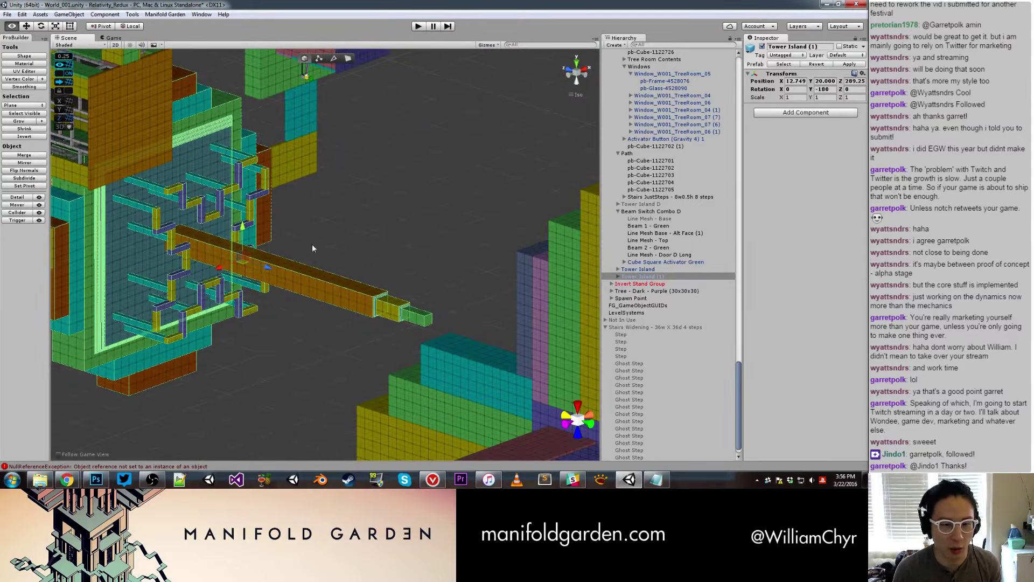
Fine-tune the copy against the square frame, raising it to height 24 at about X 12.75.
left_click_drag(247, 298, 289, 209, "alt")
left_click_drag(333, 237, 317, 215)
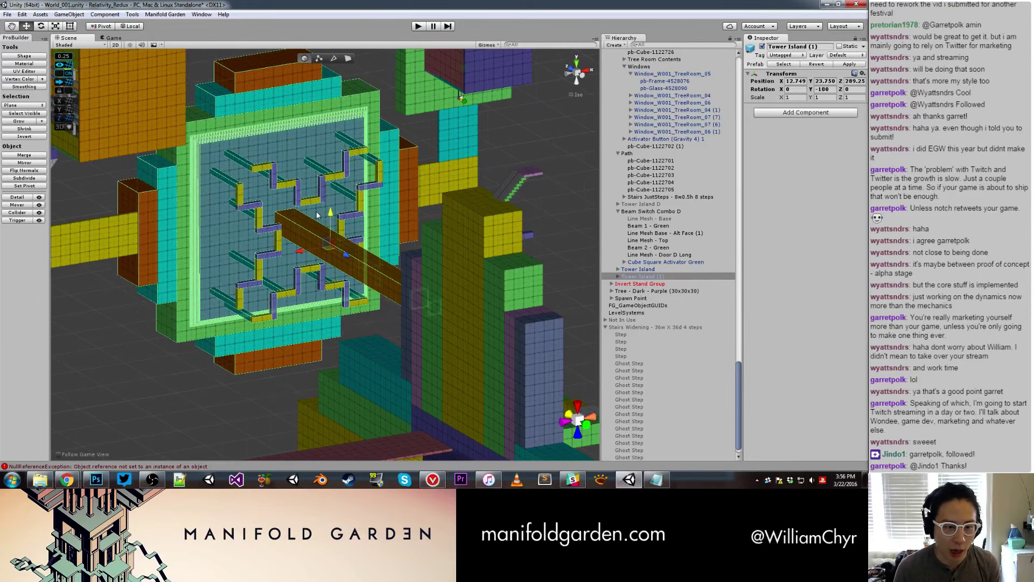
left_click_drag(303, 249, 303, 250)
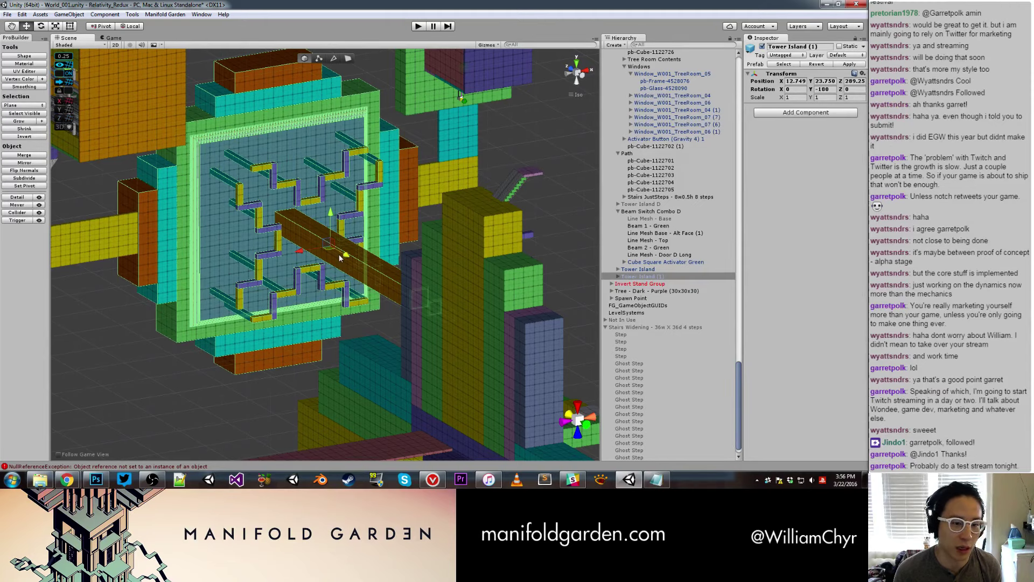
mouse_move(341, 259)
left_mouse_down()
mouse_move(457, 275)
mouse_move(269, 248)
mouse_move(431, 231)
left_mouse_up()
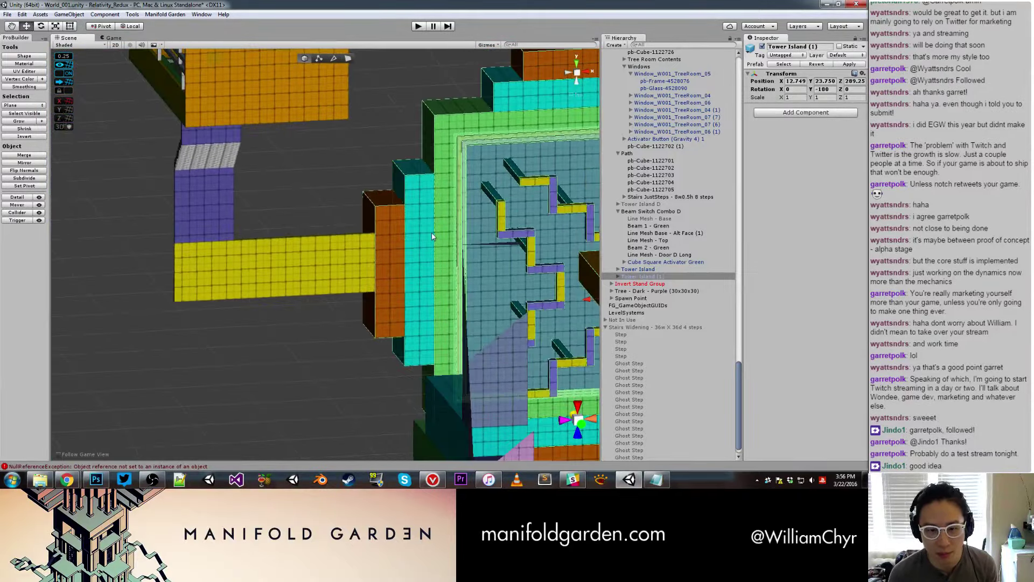
left_click_drag(543, 258, 543, 256)
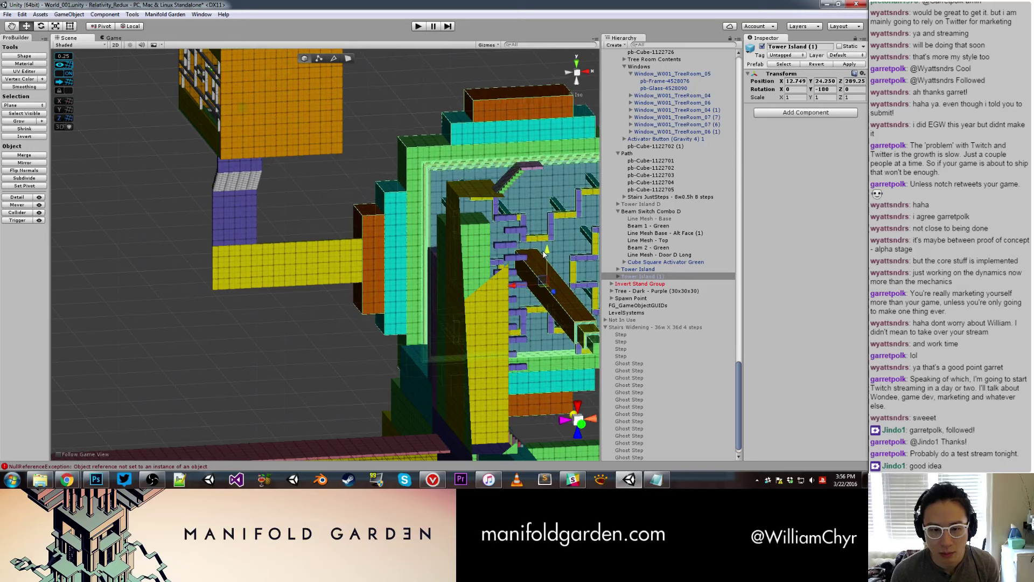
Pull pb-Cube-1122719's outer end face out one unit to 28 units, pivot recentered at X 19.5.
left_click(334, 270)
mouse_move(331, 267)
left_mouse_down("alt")
mouse_move(345, 262)
mouse_move(325, 249)
mouse_move(368, 316)
mouse_move(367, 301)
left_mouse_up("alt")
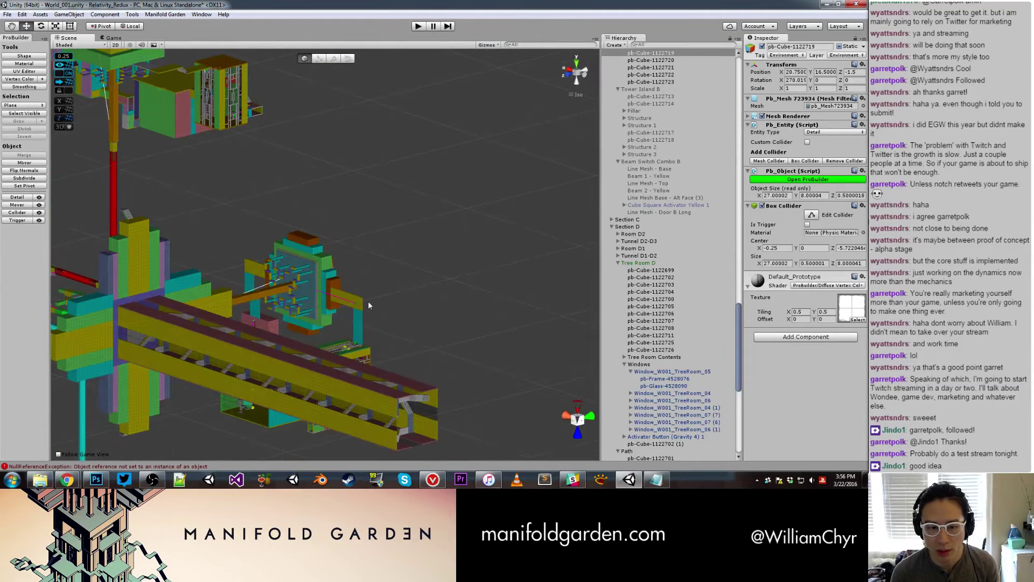
mouse_move(457, 255)
left_mouse_down("alt")
mouse_move(276, 243)
mouse_move(298, 230)
mouse_move(253, 236)
left_mouse_up("alt")
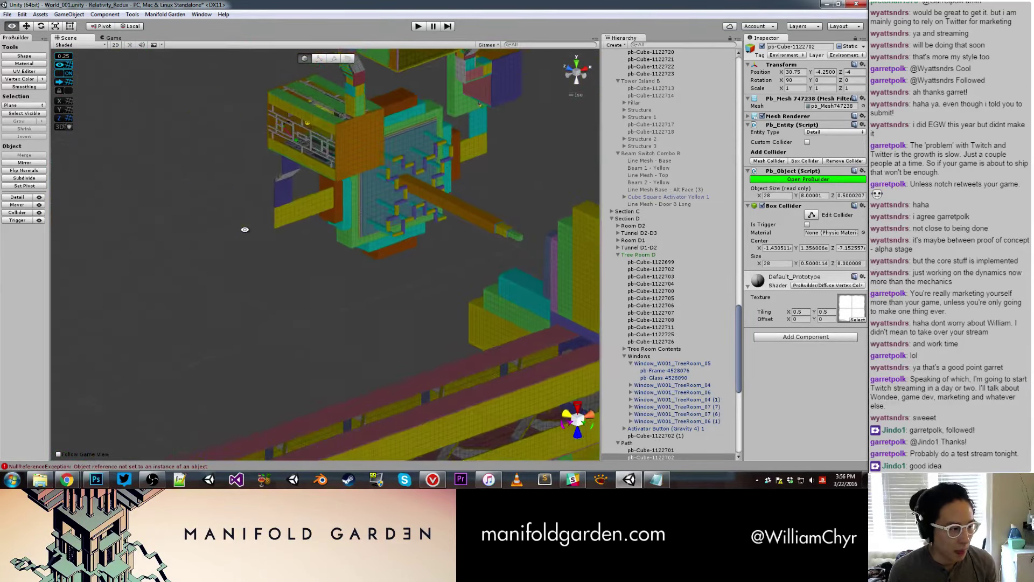
left_click(310, 216)
key("f")
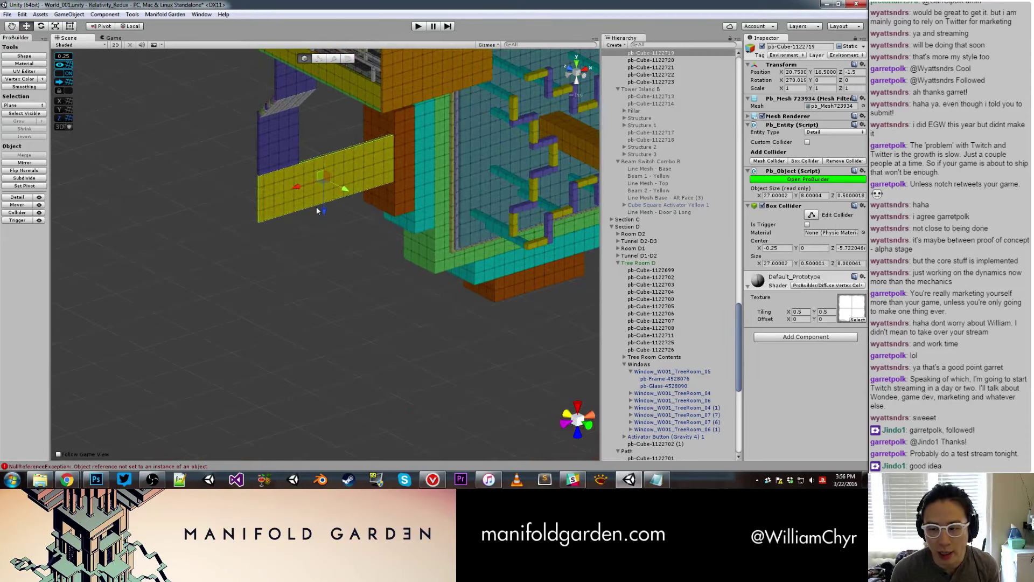
key("g")
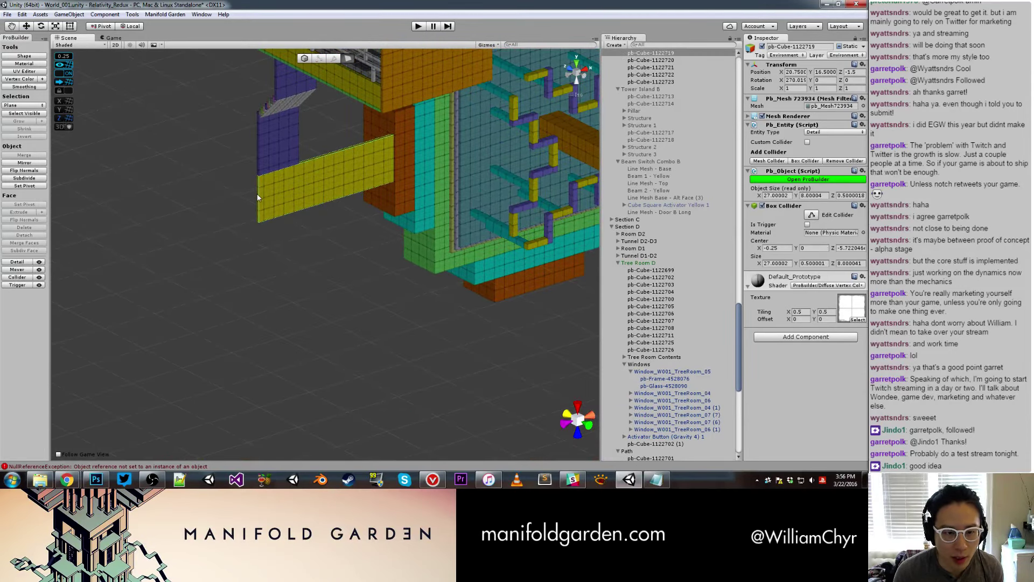
left_click(259, 195)
left_click(257, 194)
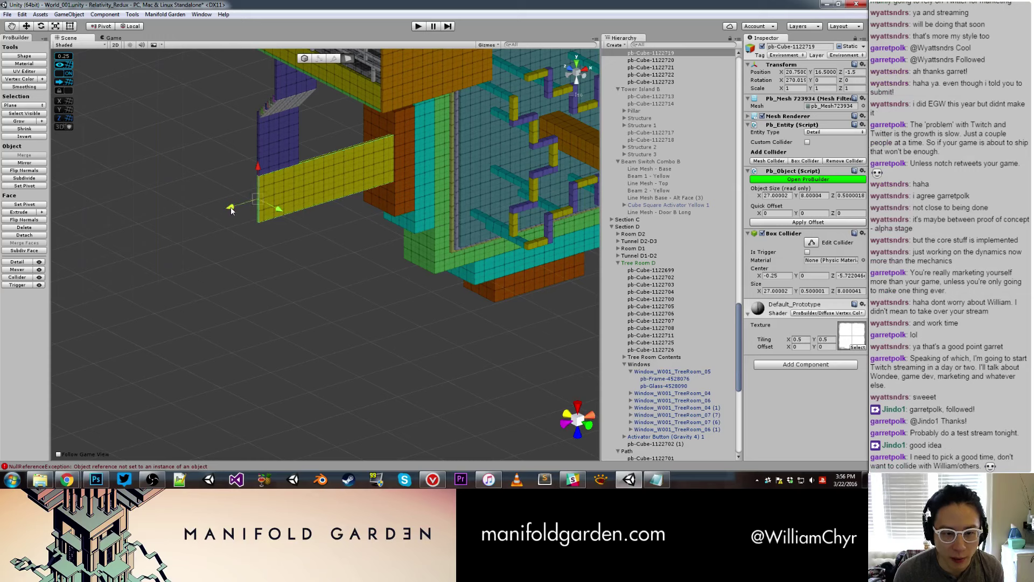
key("g")
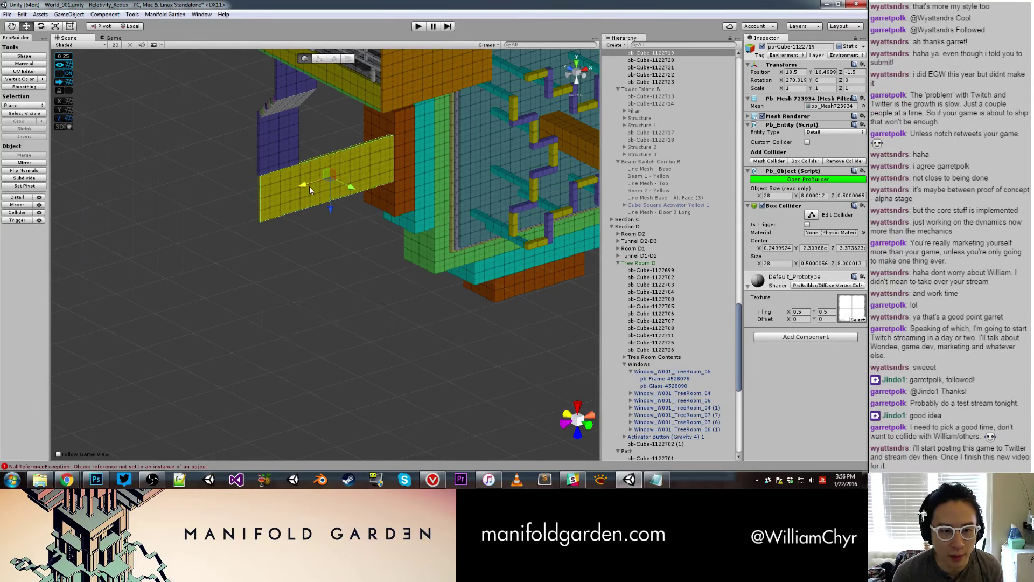
left_click(305, 257)
left_click_drag(305, 258, 383, 162, "alt")
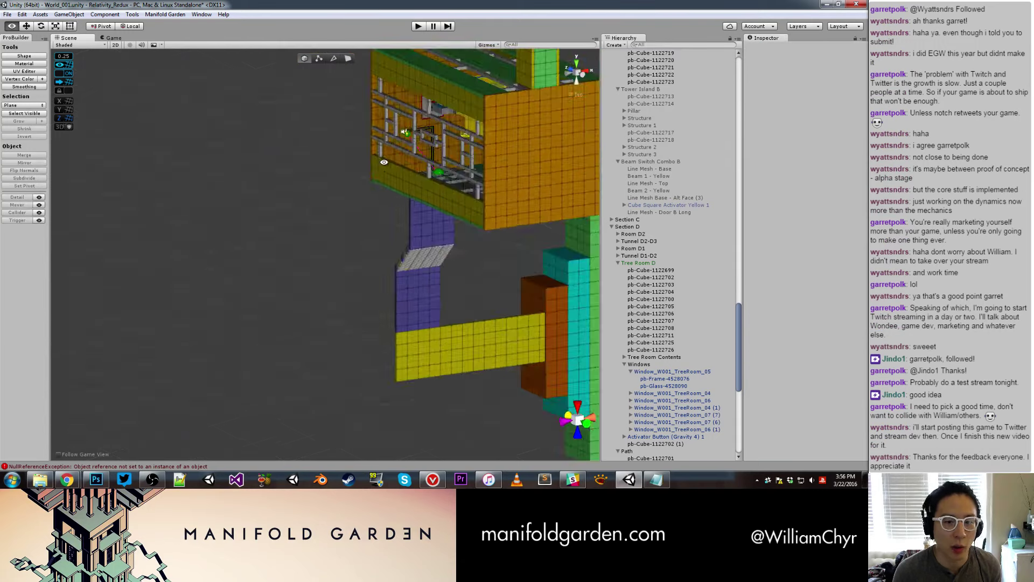
middle_click_drag(384, 162, 474, 323)
scroll(474, 322, "up", 3)
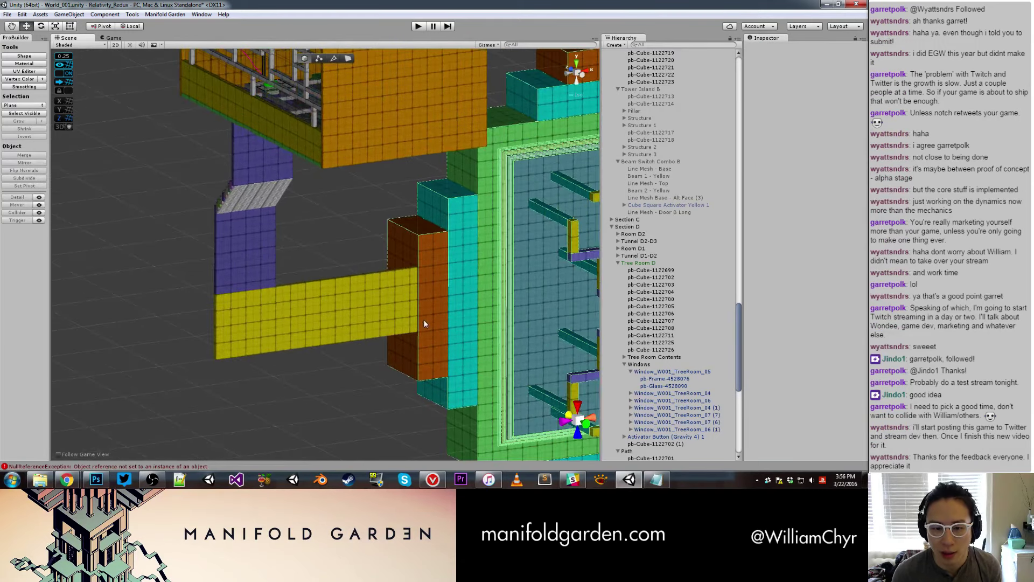
left_click(424, 323)
scroll(512, 351, "down", 5)
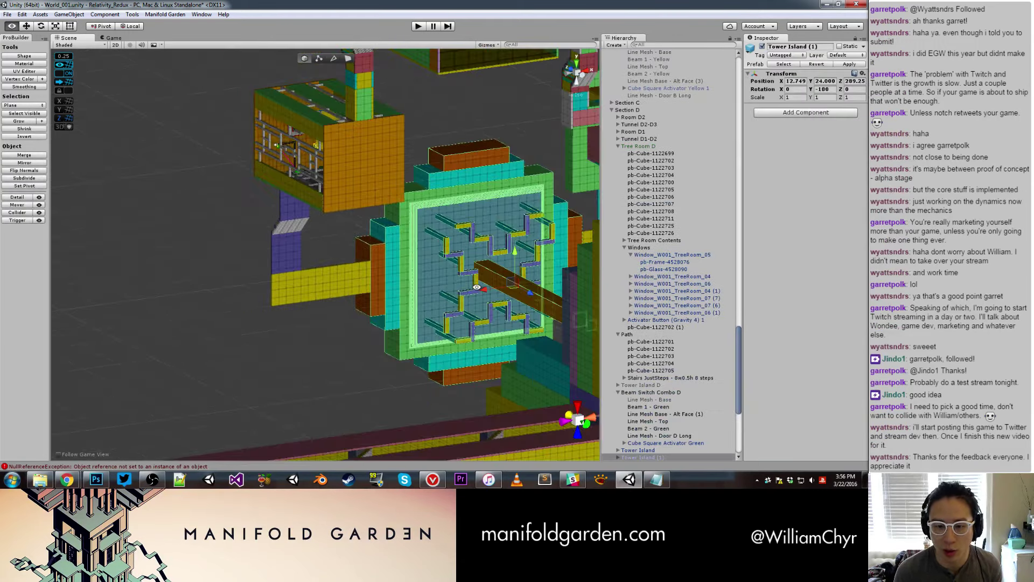
mouse_move(512, 351)
left_mouse_down("alt")
mouse_move(499, 250)
mouse_move(477, 262)
mouse_move(401, 259)
mouse_move(422, 259)
left_mouse_up("alt")
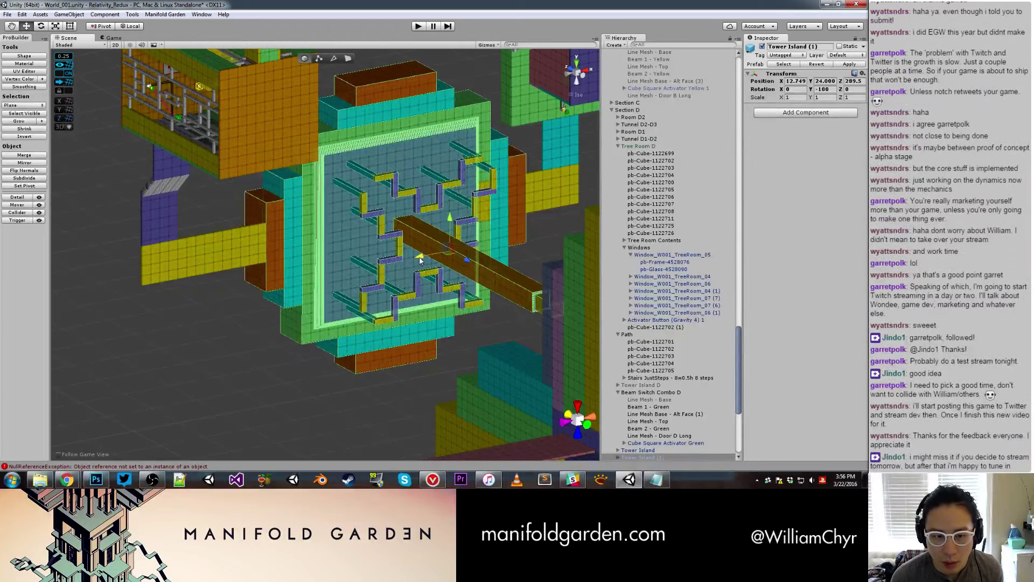
left_click(239, 324)
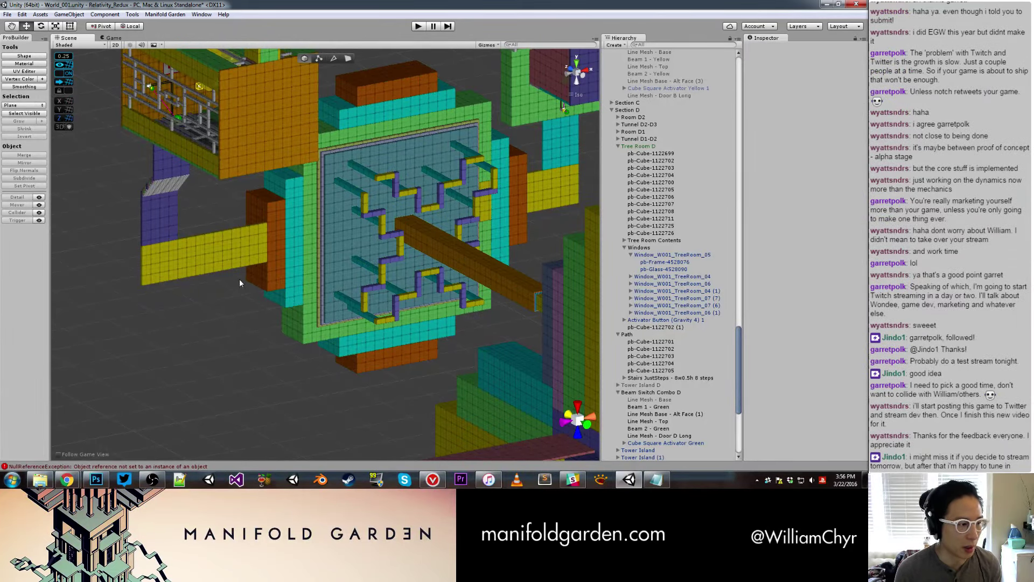
mouse_move(271, 257)
left_mouse_down("alt")
mouse_move(412, 192)
mouse_move(279, 245)
mouse_move(534, 236)
mouse_move(363, 211)
mouse_move(402, 250)
mouse_move(324, 193)
left_mouse_up("alt")
scroll(324, 192, "down", 10)
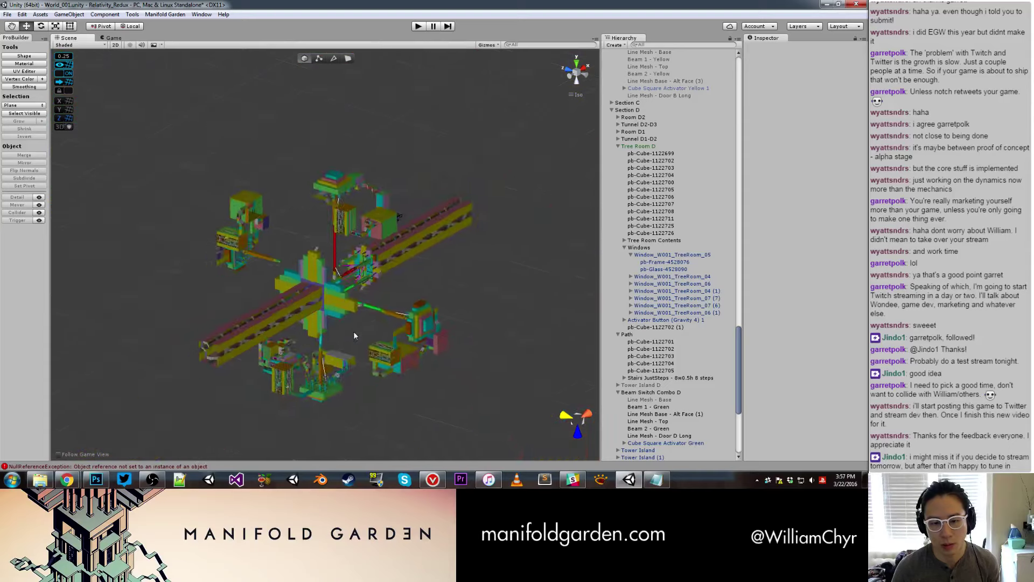
left_click_drag(353, 332, 441, 267, "alt")
scroll(441, 267, "up", 5)
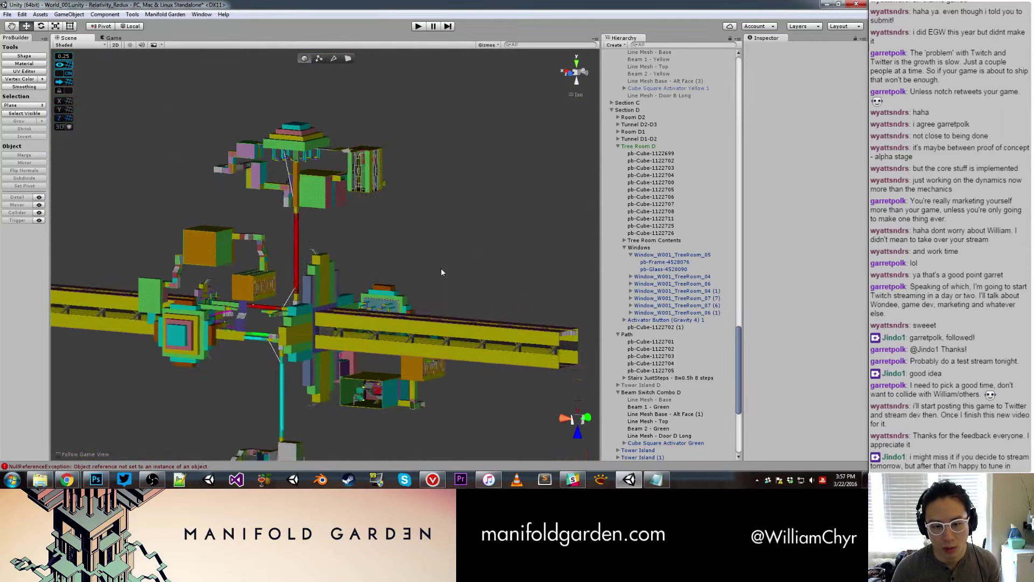
scroll(440, 273, "up", 8)
left_click(484, 323)
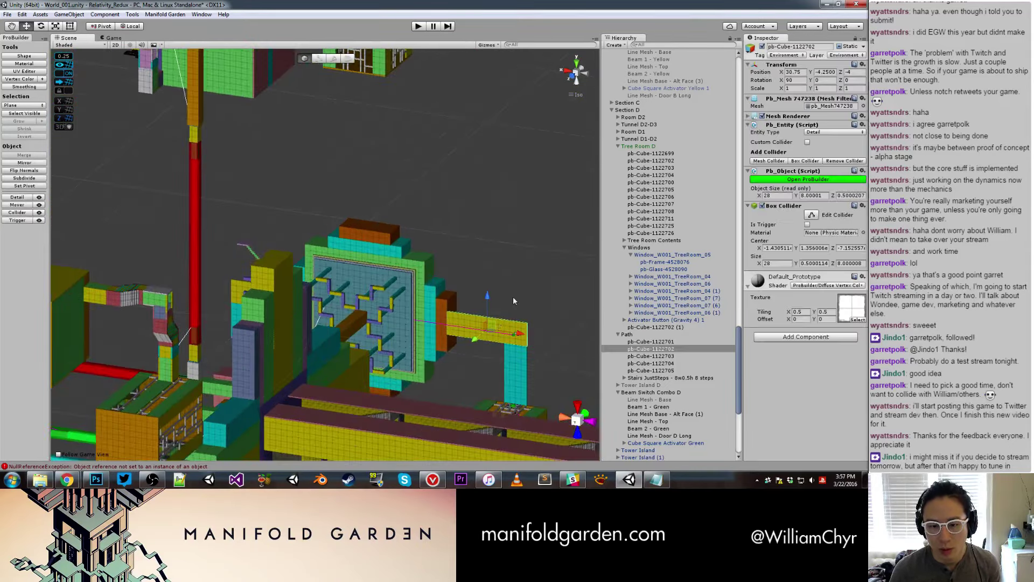
left_click_drag(513, 300, 456, 199, "alt")
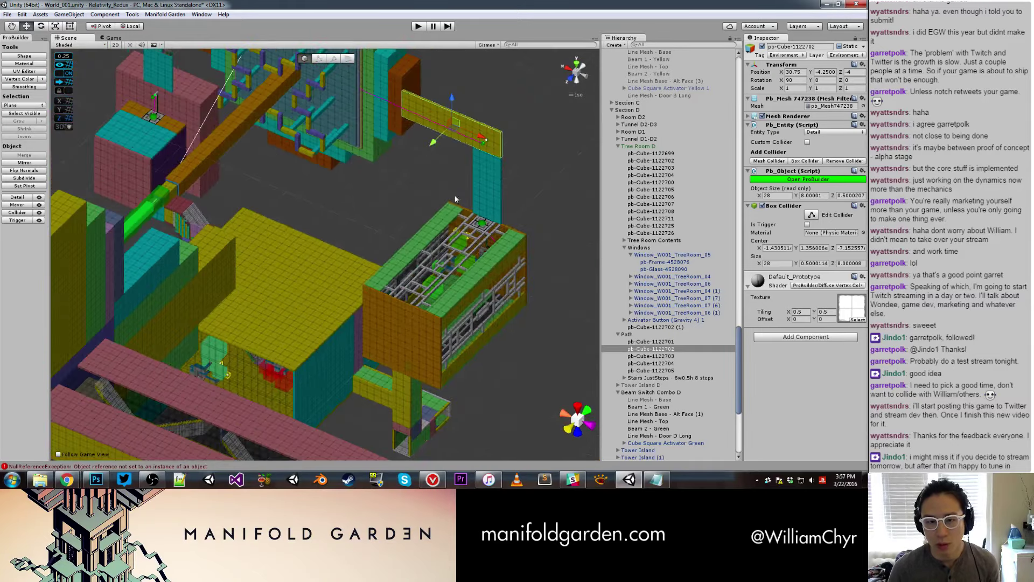
scroll(396, 282, "down", 8)
mouse_move(404, 257)
left_mouse_down("alt")
mouse_move(383, 281)
mouse_move(499, 223)
mouse_move(850, 229)
left_mouse_up("alt")
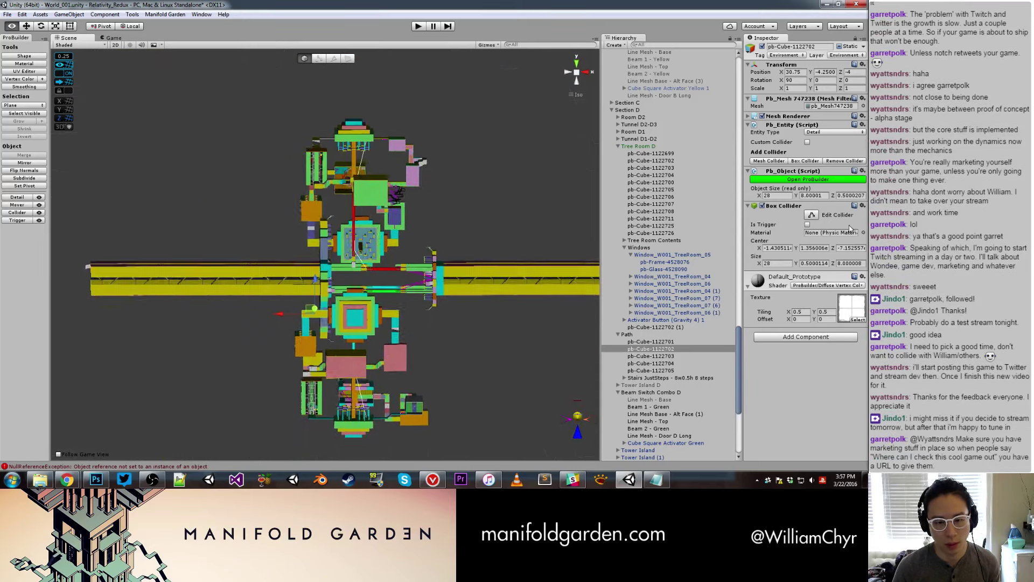
scroll(668, 221, "up", 5)
scroll(505, 215, "up", 10)
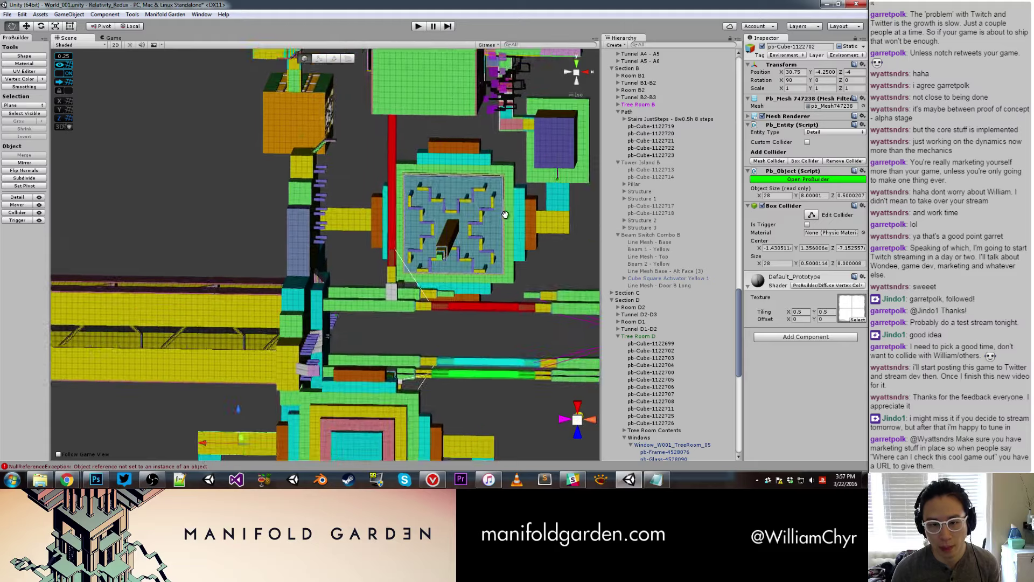
mouse_move(505, 214)
left_mouse_down()
mouse_move(414, 201)
mouse_move(297, 271)
mouse_move(300, 235)
mouse_move(267, 264)
mouse_move(254, 231)
mouse_move(228, 245)
mouse_move(243, 234)
mouse_move(243, 247)
left_mouse_up()
scroll(267, 264, "down", 5)
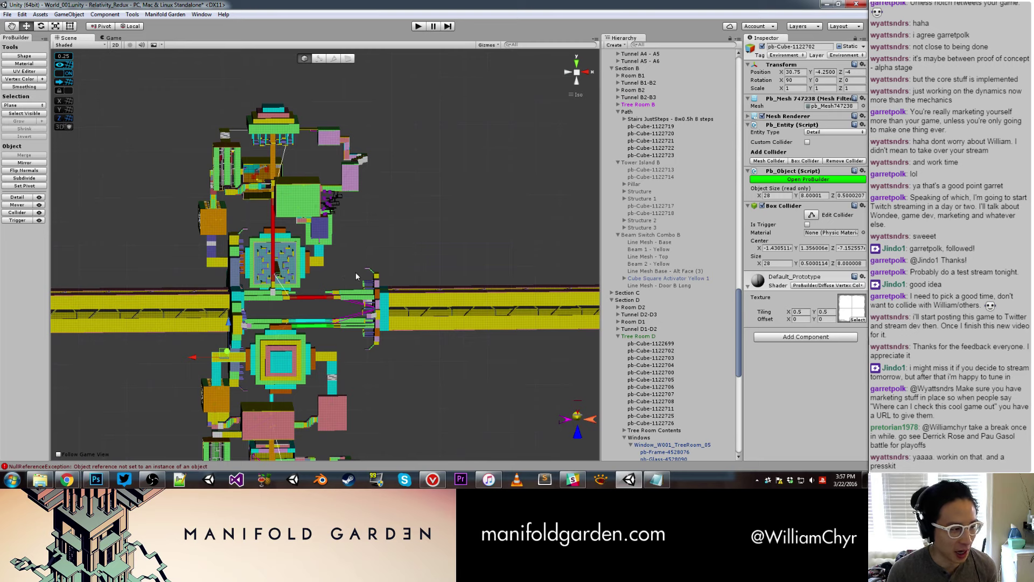
scroll(327, 260, "up", 3)
Slide Tower Island (1) along Z to sit at X 4.75, Y 25, Z 289.5 beside the tree room.
scroll(272, 278, "up", 3)
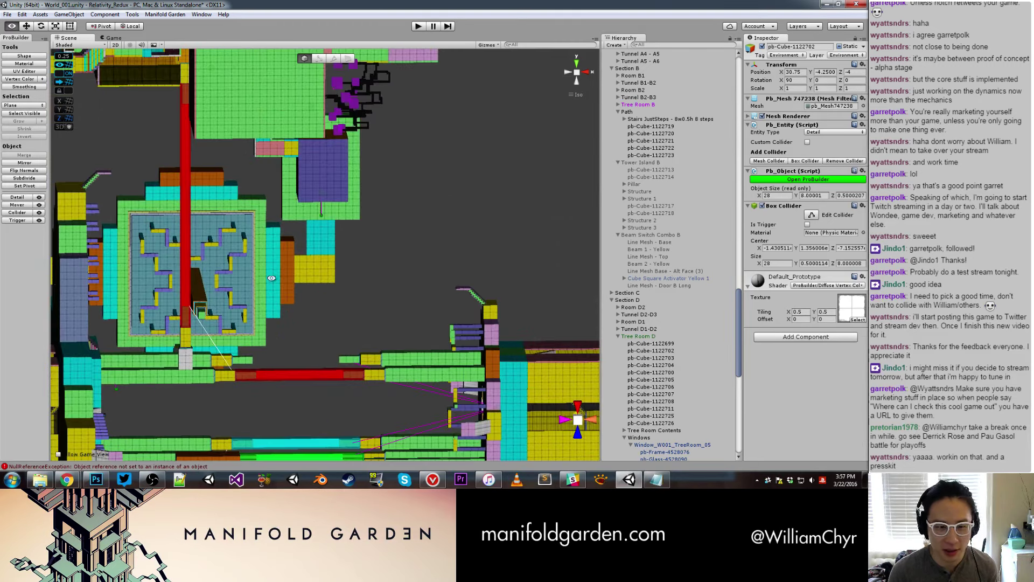
left_click_drag(271, 278, 487, 254, "alt")
left_click(487, 254)
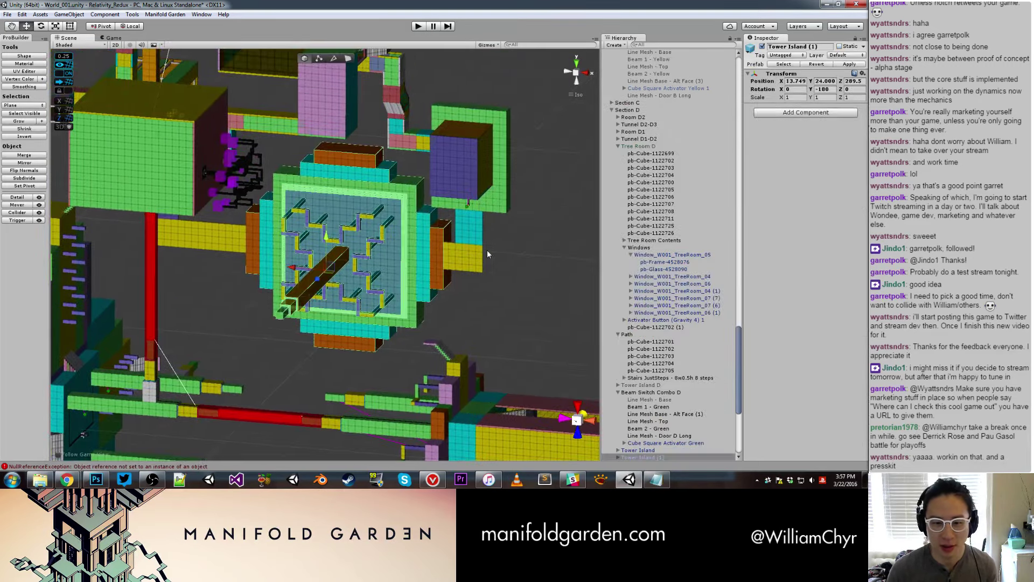
mouse_move(514, 322)
left_mouse_down("alt")
mouse_move(440, 281)
mouse_move(292, 307)
left_mouse_up("alt")
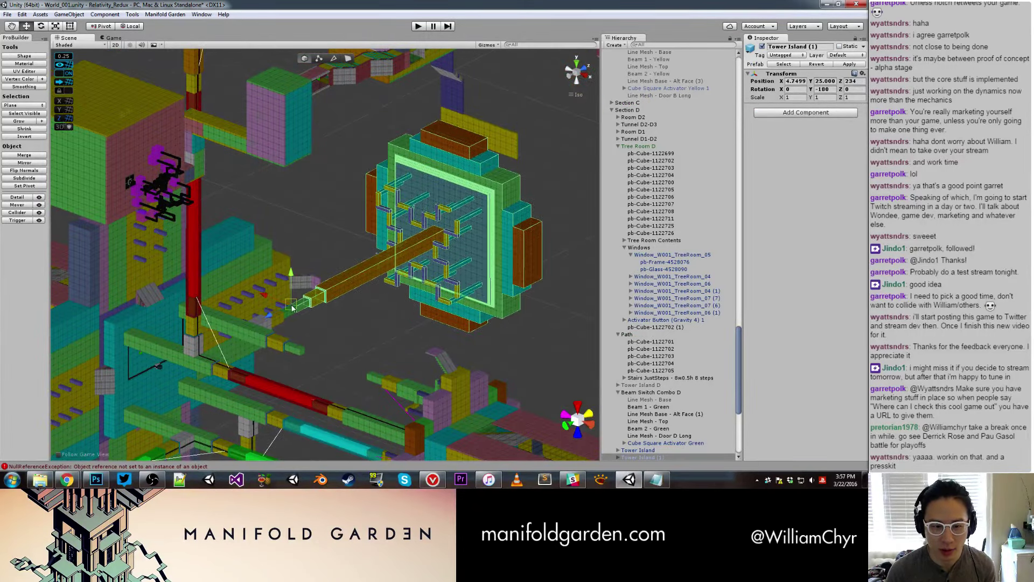
mouse_move(377, 264)
left_mouse_down()
mouse_move(408, 233)
mouse_move(405, 268)
left_mouse_up()
scroll(393, 248, "down", 5)
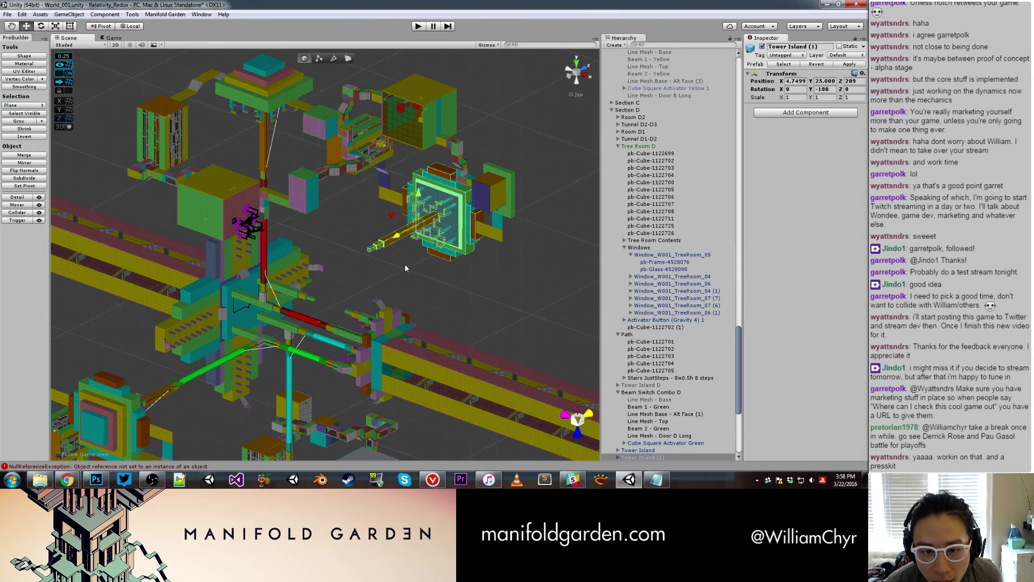
key("f")
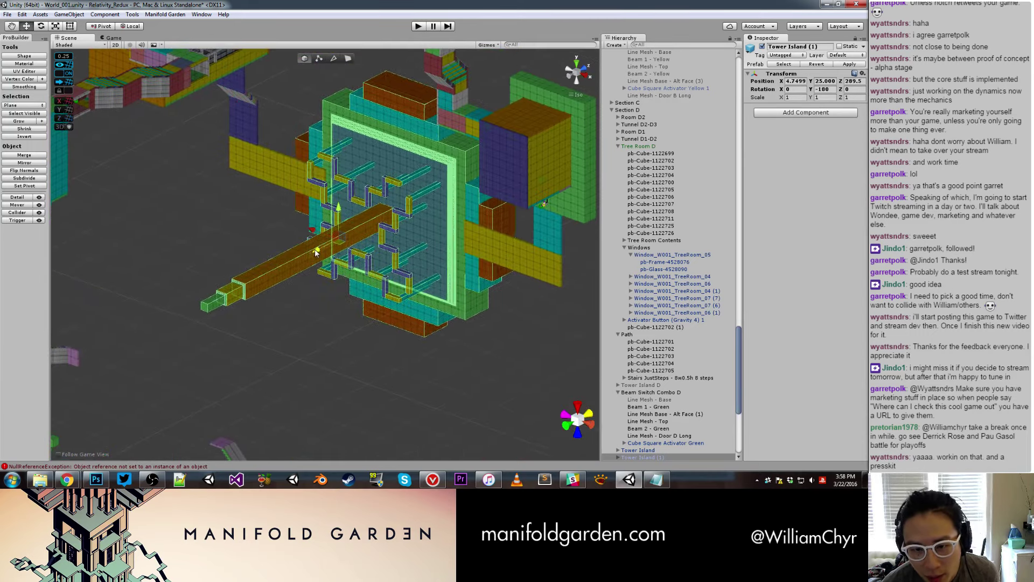
left_click_drag(313, 253, 316, 256)
scroll(423, 225, "down", 3)
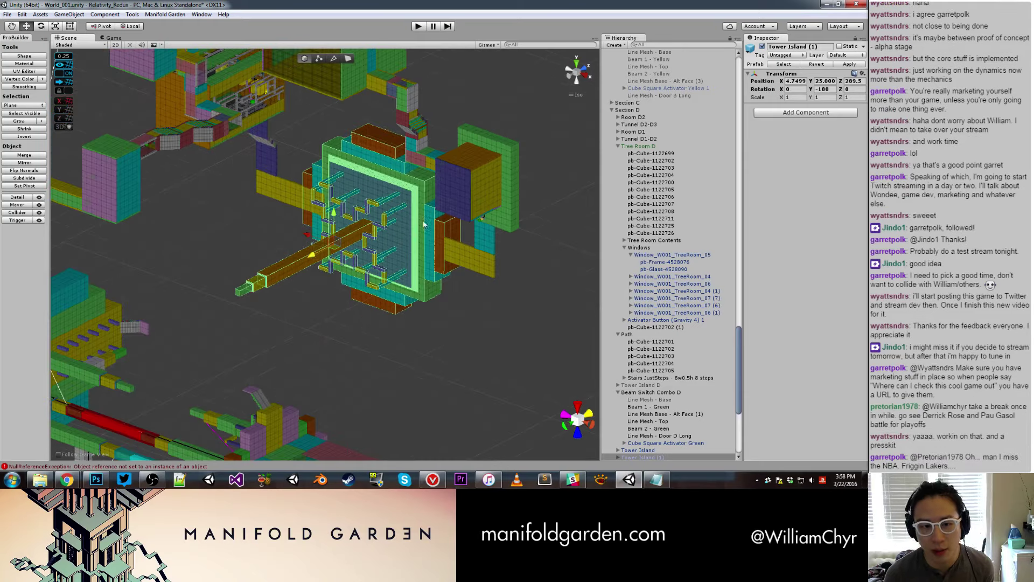
left_click(283, 190)
mouse_move(284, 190)
left_mouse_down("alt")
mouse_move(411, 180)
mouse_move(326, 287)
mouse_move(242, 327)
left_mouse_up("alt")
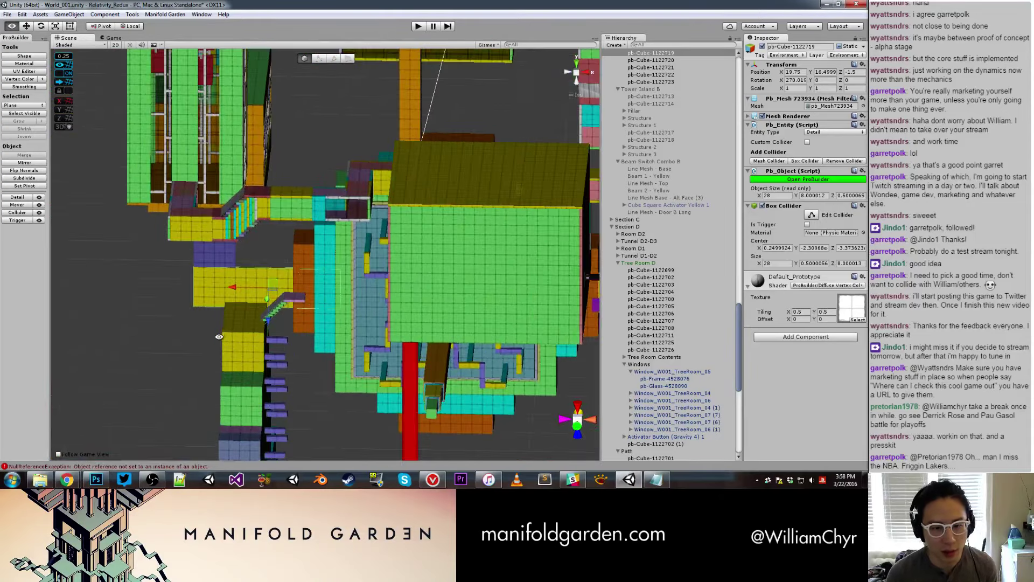
Move slab pb-Cube-1122719 from X 19.75 to 28.75 and nudge bar pb-Cube-1122721 out to about -56.5.
middle_click_drag(243, 327, 448, 295)
mouse_move(344, 310)
left_mouse_down()
mouse_move(297, 319)
mouse_move(365, 278)
mouse_move(279, 350)
left_mouse_up()
scroll(301, 318, "down", 5)
middle_click_drag(278, 350, 249, 295)
scroll(403, 339, "up", 3)
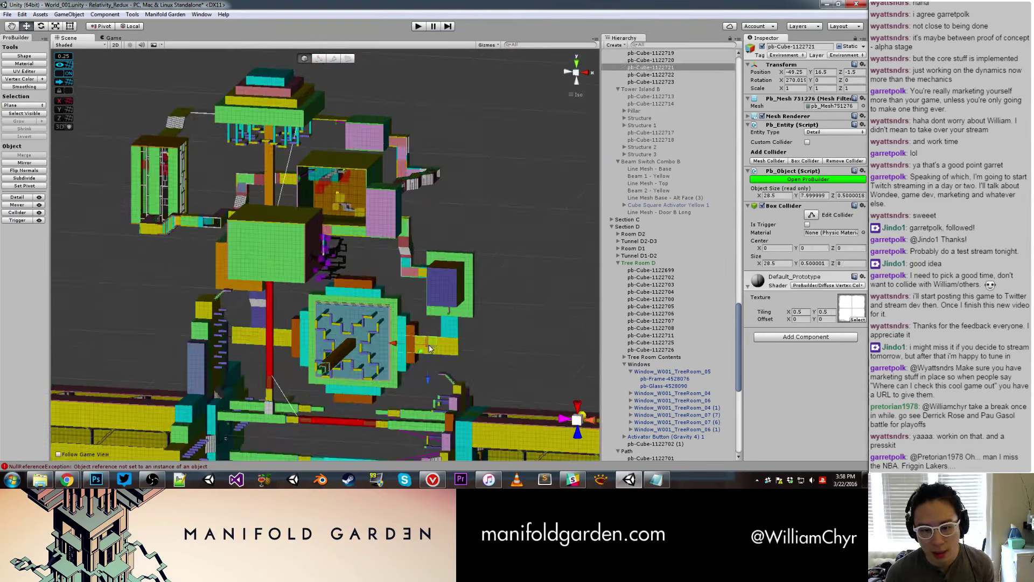
scroll(429, 349, "up", 2)
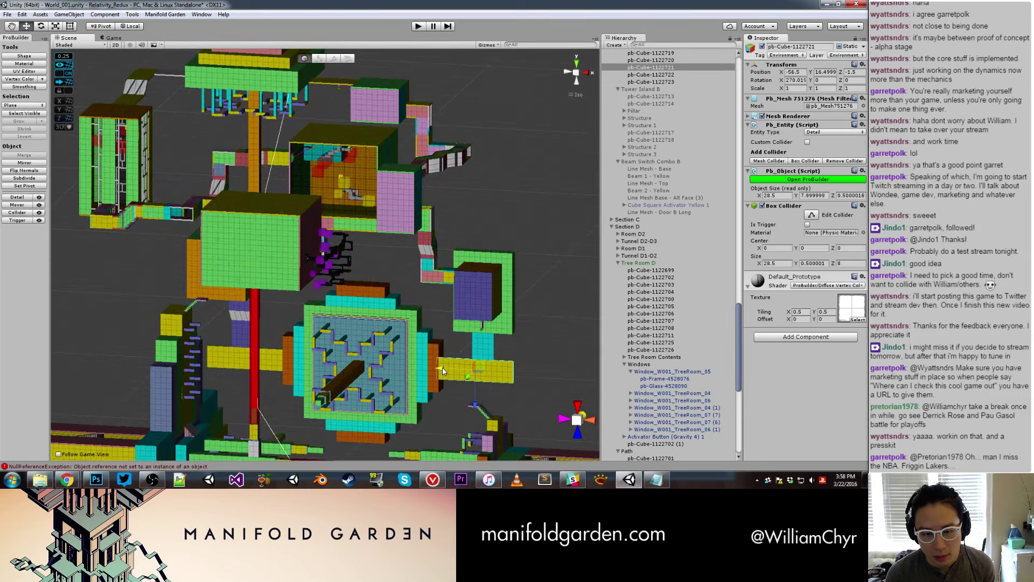
left_click_drag(441, 367, 444, 371)
left_click(535, 346)
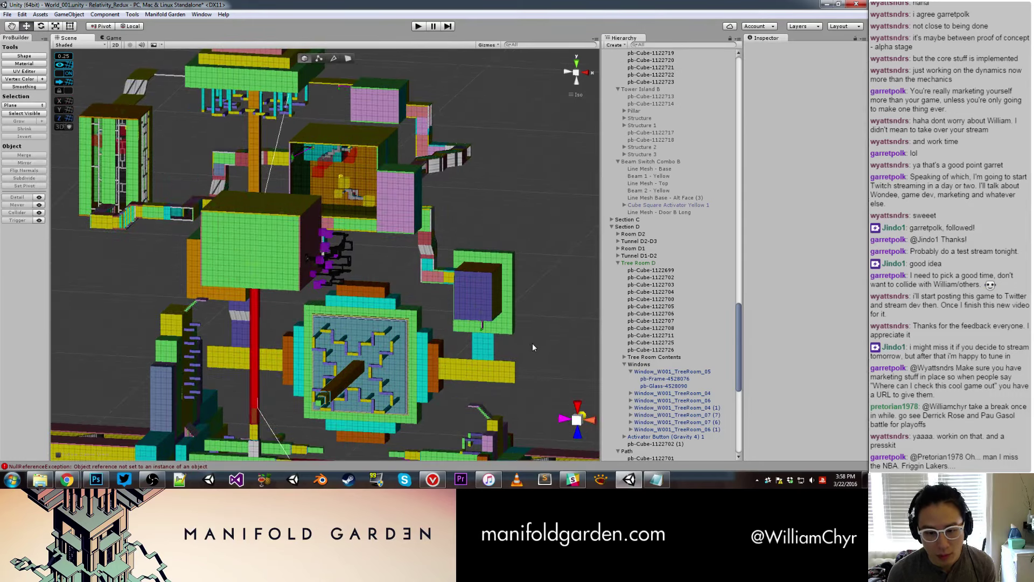
scroll(533, 343, "down", 3)
scroll(518, 342, "down", 3)
left_click_drag(438, 347, 78, 394, "alt")
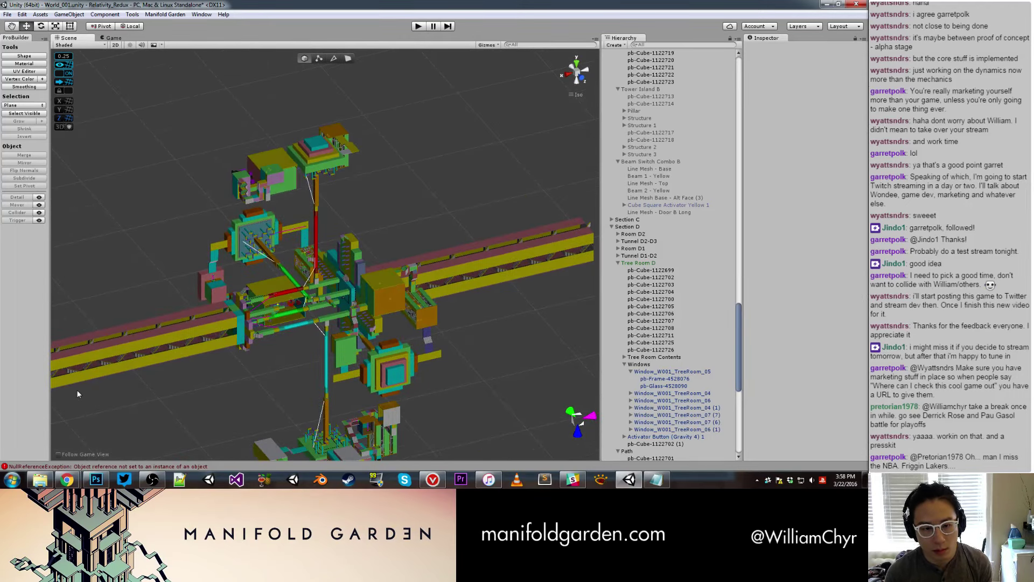
mouse_move(77, 393)
left_mouse_down("alt")
mouse_move(300, 234)
mouse_move(381, 248)
left_mouse_up("alt")
scroll(301, 234, "up", 5)
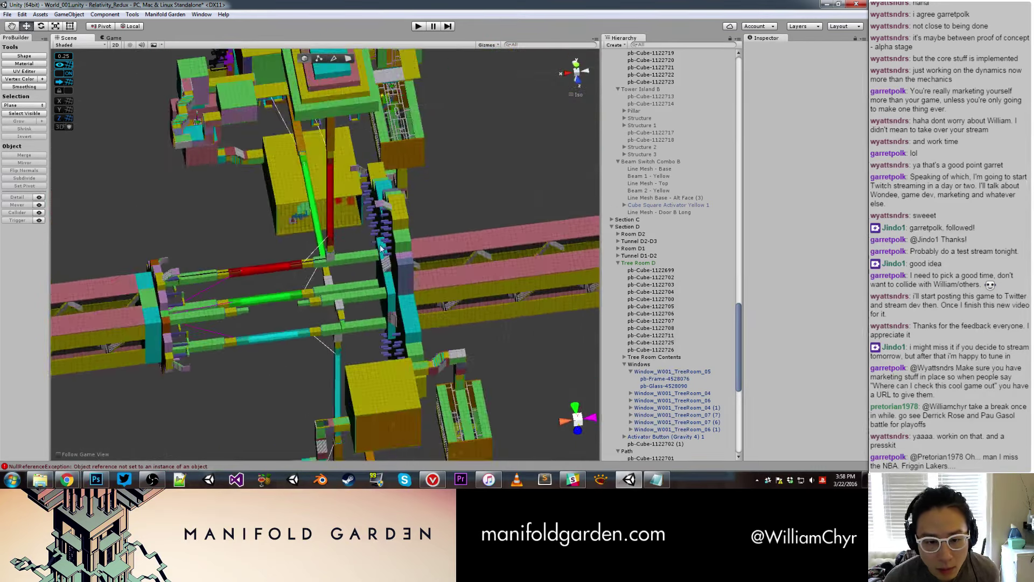
scroll(381, 248, "down", 3)
scroll(371, 251, "down", 2)
left_click_drag(370, 252, 260, 282, "alt")
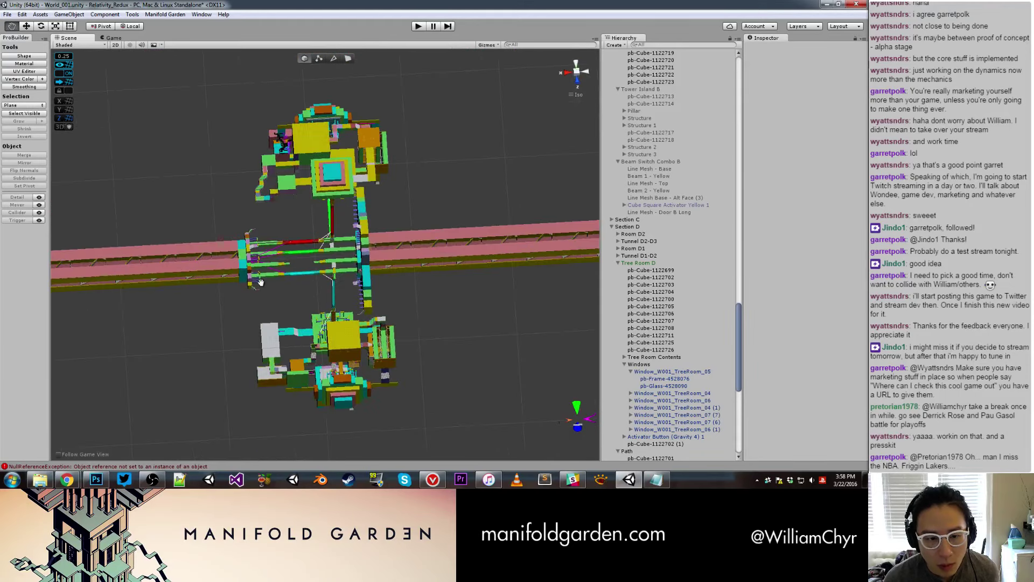
scroll(260, 282, "up", 3)
scroll(301, 273, "up", 2)
left_click(308, 272)
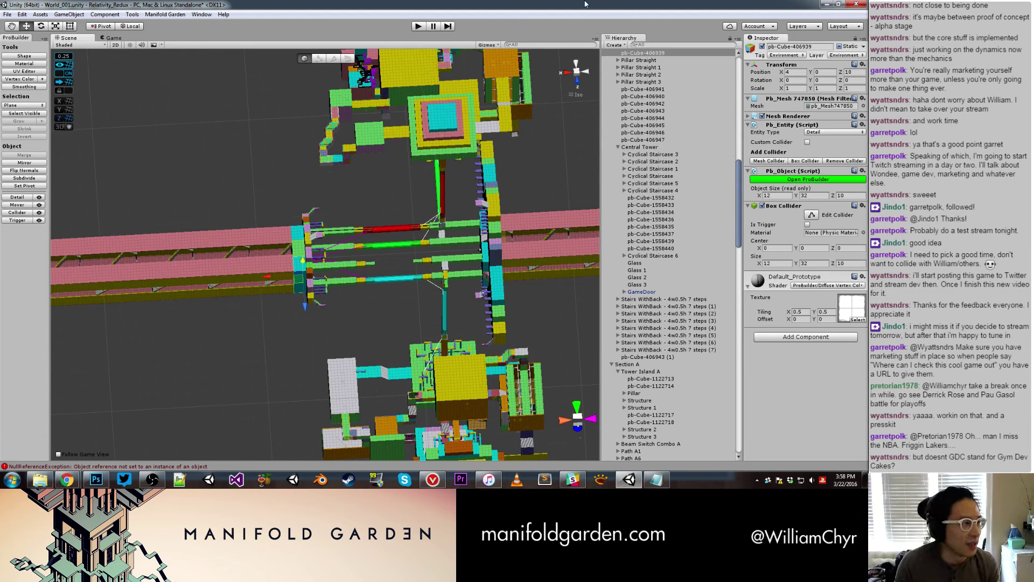
key("alt+Tab")
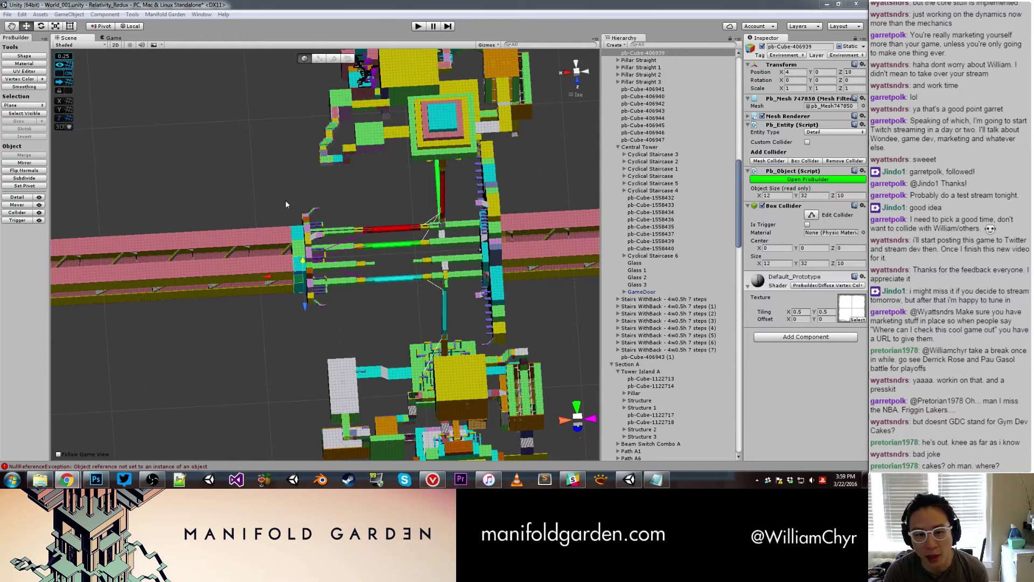
left_click_drag(286, 204, 413, 145, "alt")
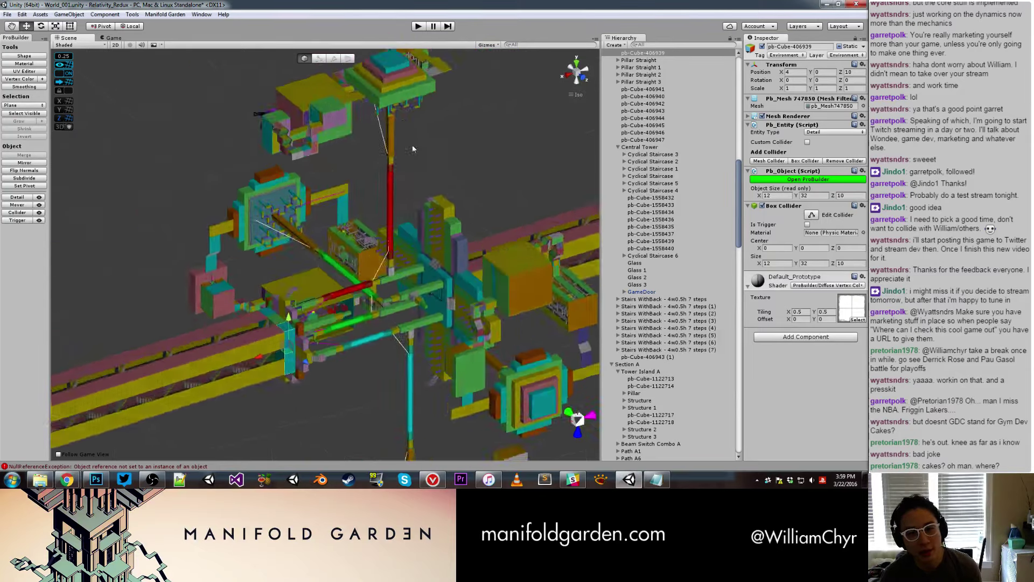
scroll(308, 196, "up", 3)
middle_click_drag(308, 196, 425, 163)
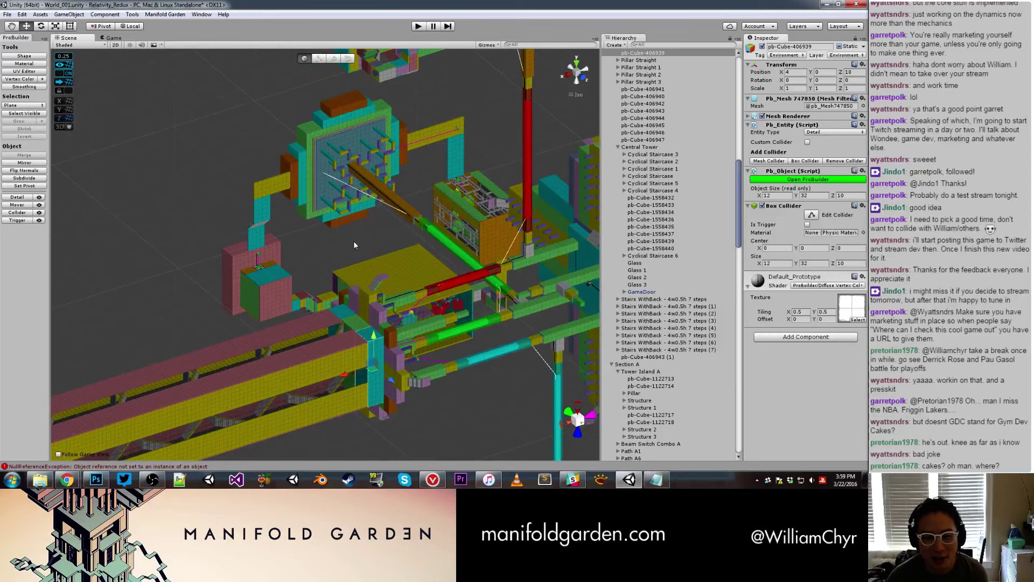
scroll(354, 245, "up", 3)
middle_click_drag(354, 245, 381, 221)
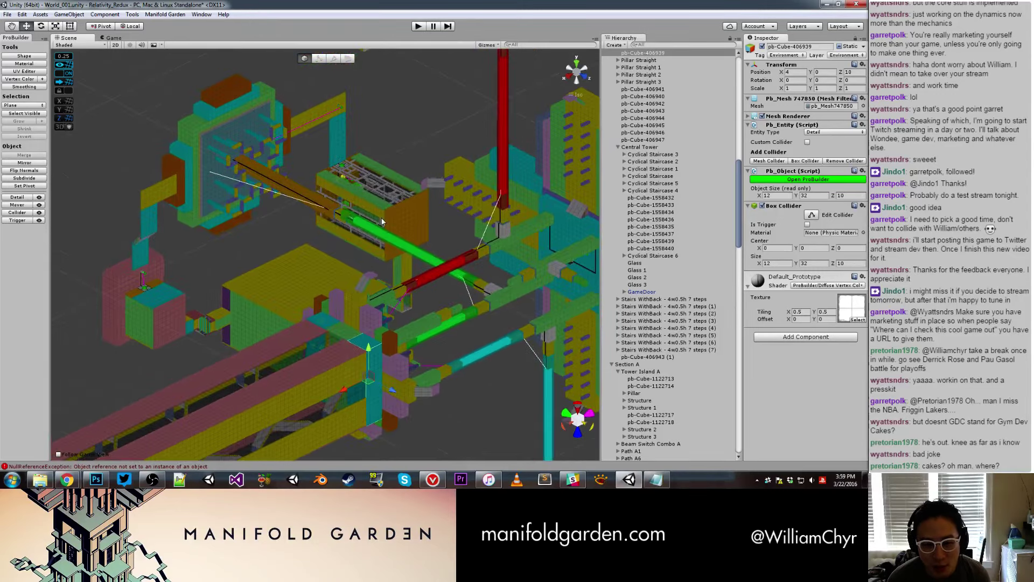
left_click(374, 225)
Drop Tower Island's orange beam by about two-thirds of a unit to Y 1.
left_click(420, 253)
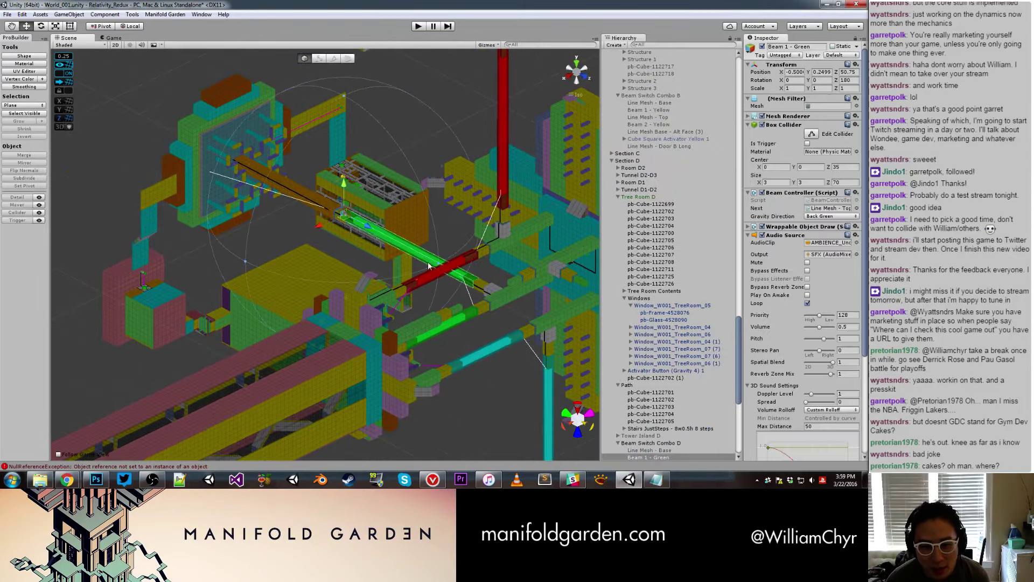
key("f")
mouse_move(345, 277)
left_mouse_down("alt")
mouse_move(294, 230)
mouse_move(345, 244)
left_mouse_up("alt")
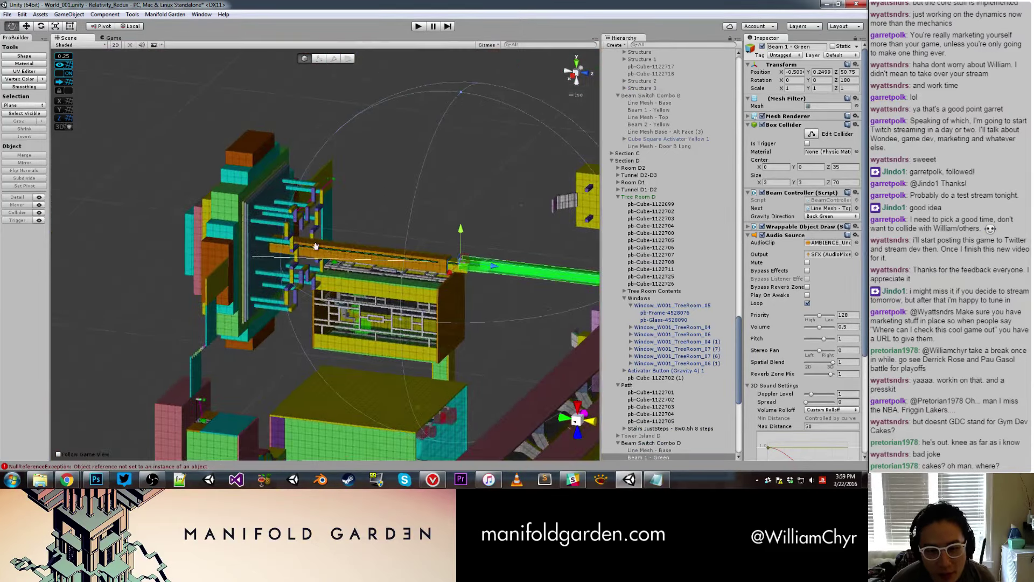
left_click(348, 245)
left_click_drag(435, 213, 405, 238, "alt")
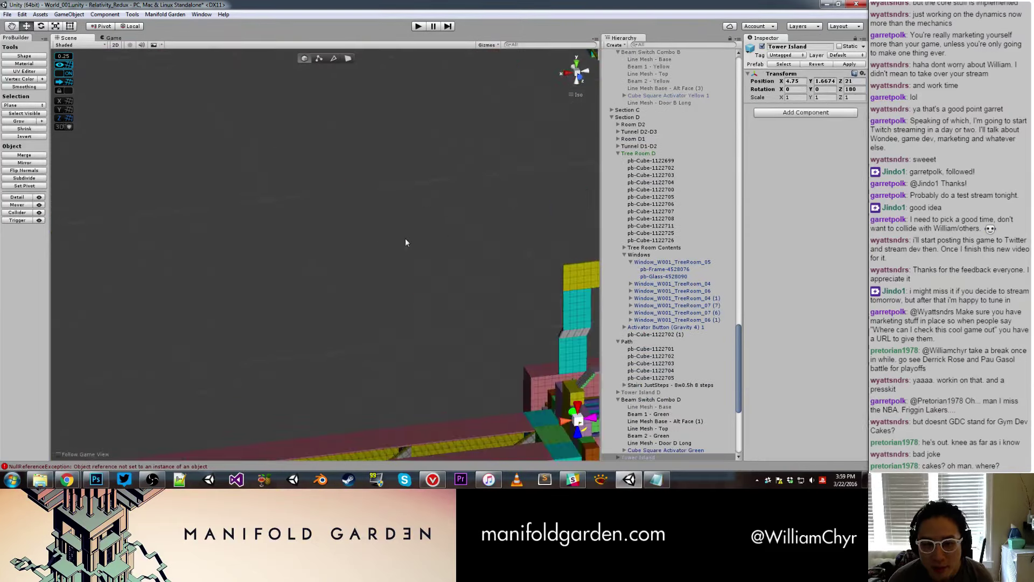
scroll(406, 238, "down", 5)
scroll(290, 259, "up", 2)
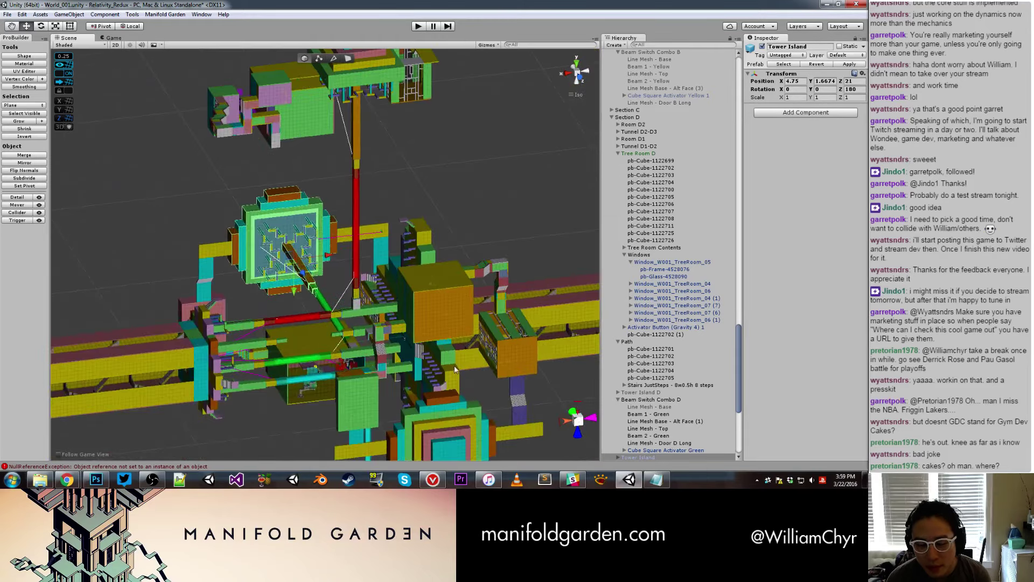
scroll(454, 365, "up", 8)
mouse_move(359, 271)
left_mouse_down("alt")
mouse_move(368, 264)
mouse_move(275, 305)
left_mouse_up("alt")
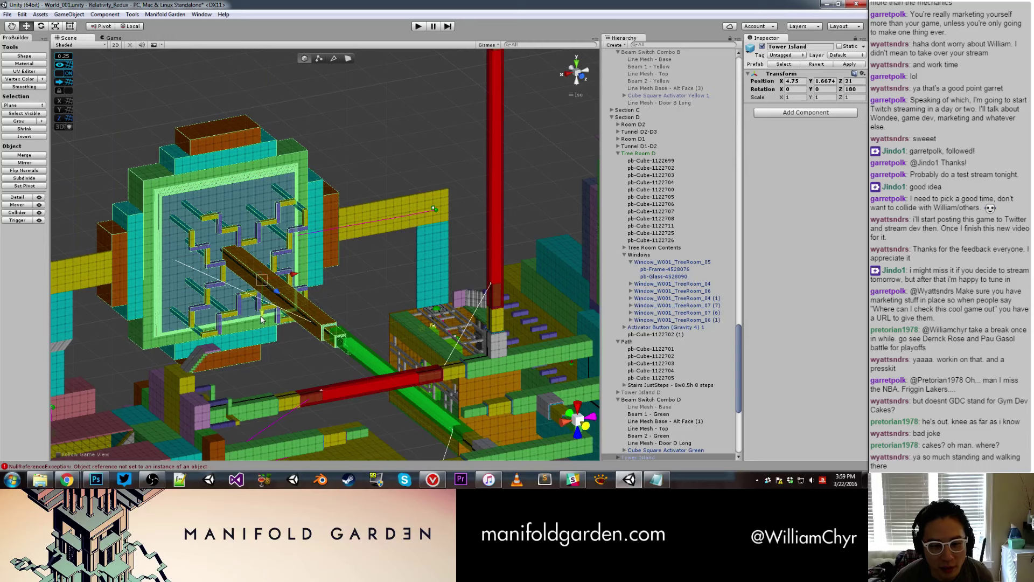
left_click_drag(260, 315, 264, 315)
left_click(369, 279)
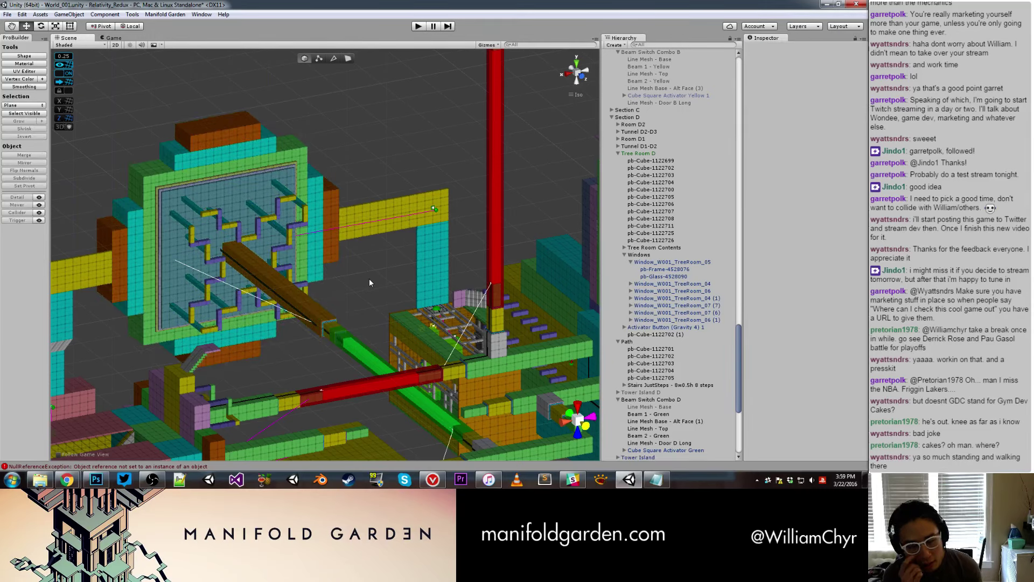
mouse_move(369, 279)
left_mouse_down("alt")
mouse_move(503, 248)
mouse_move(435, 283)
mouse_move(260, 246)
mouse_move(218, 256)
mouse_move(313, 277)
mouse_move(290, 260)
mouse_move(268, 128)
mouse_move(346, 249)
mouse_move(207, 207)
mouse_move(651, 193)
left_mouse_up("alt")
scroll(435, 283, "down", 5)
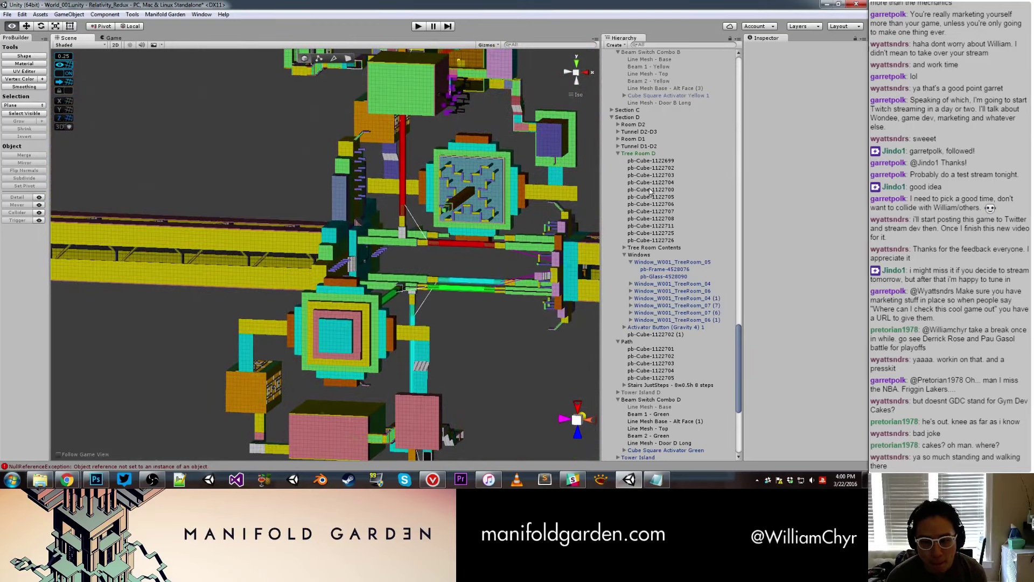
Collapse World Root and select and frame 'Stairs Widening - 34w X 34d 4 steps'.
scroll(651, 183, "up", 5)
scroll(651, 159, "up", 5)
scroll(507, 188, "down", 5)
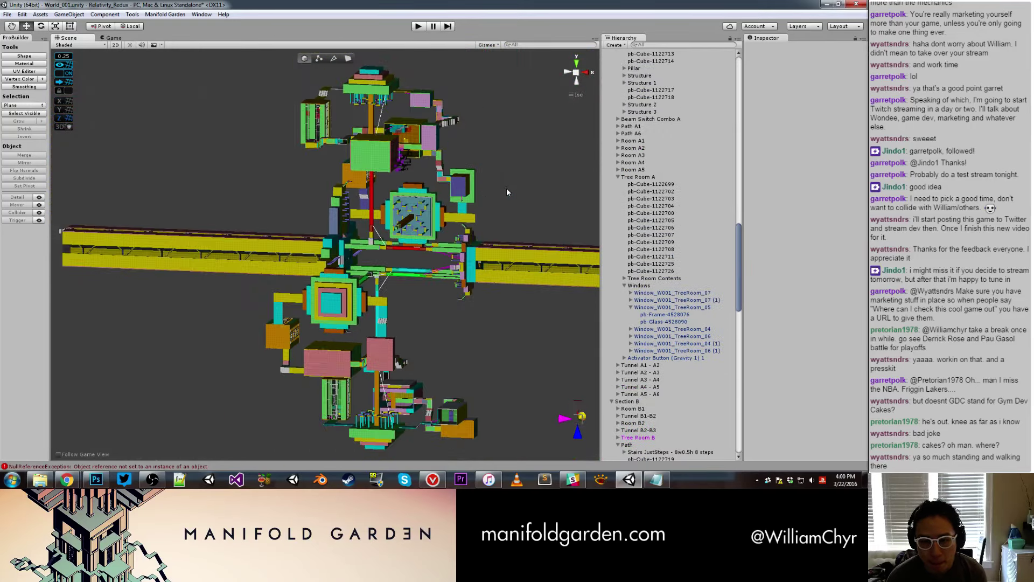
mouse_move(503, 192)
left_mouse_down("alt")
mouse_move(545, 176)
mouse_move(187, 254)
mouse_move(345, 232)
left_mouse_up("alt")
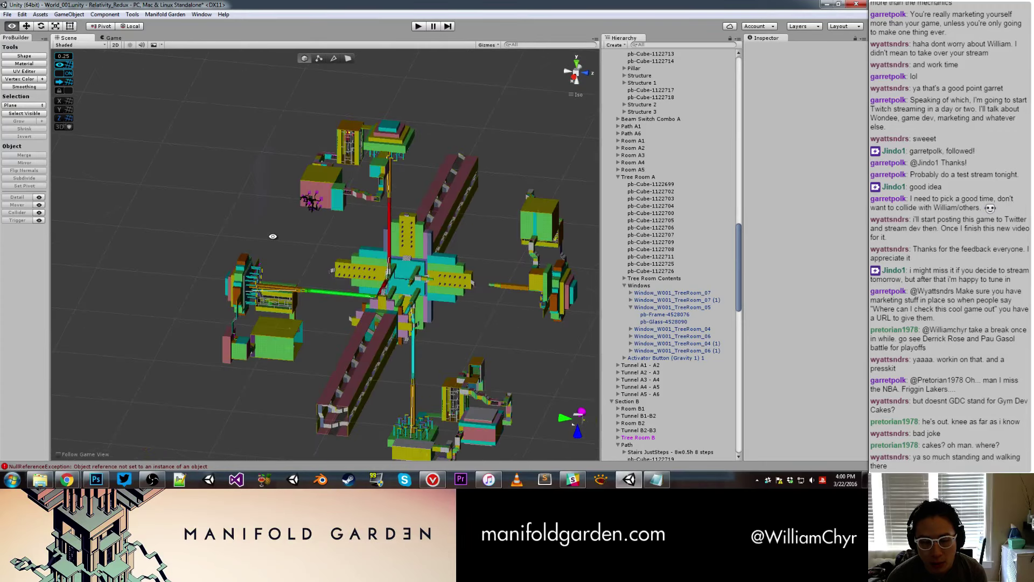
scroll(664, 201, "up", 8)
scroll(664, 200, "up", 10)
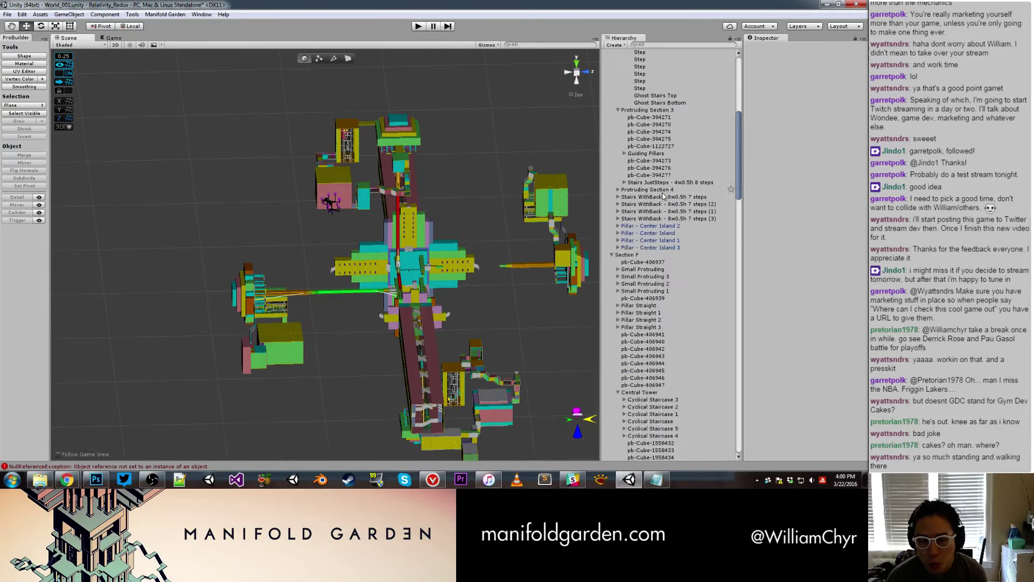
scroll(665, 200, "up", 8)
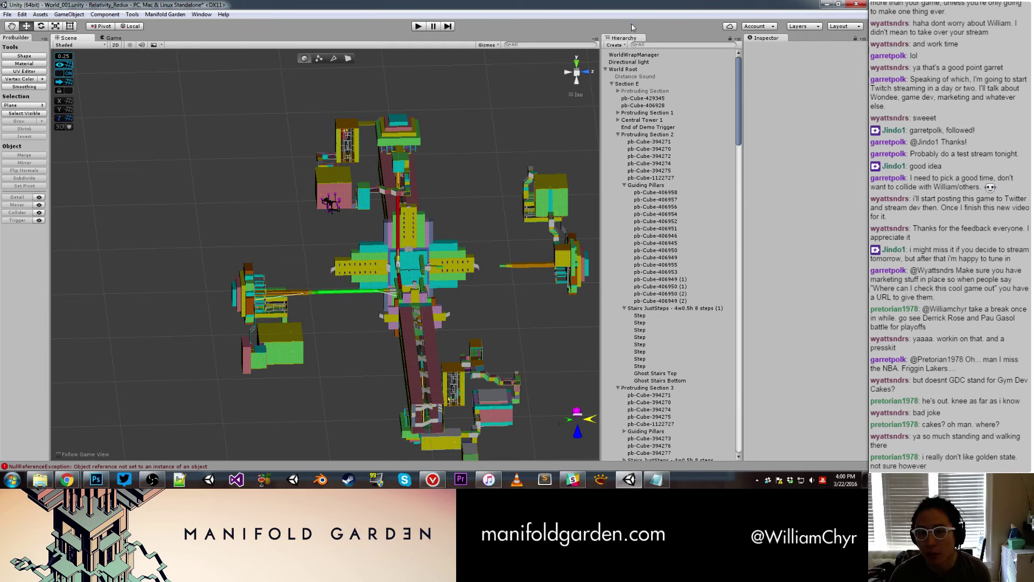
left_click(606, 69)
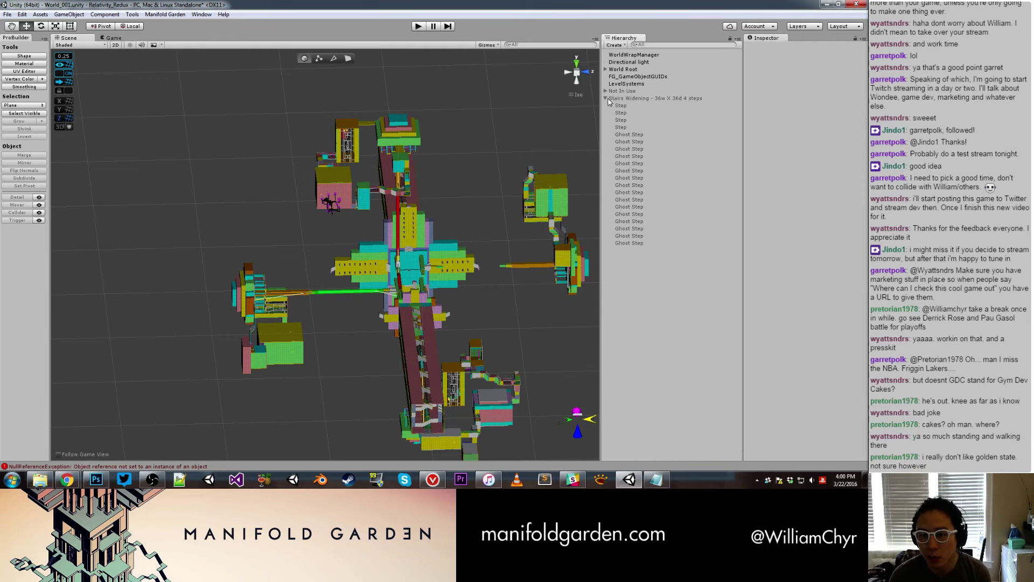
left_click(607, 99)
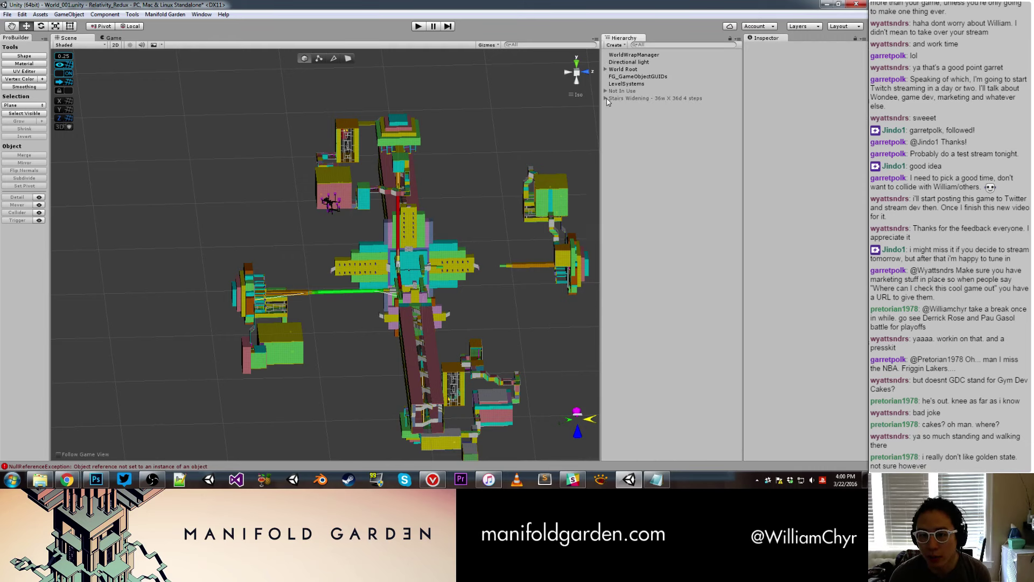
double_click(641, 98)
Delete the stray 4-step Stairs Widening object and launch the level in Play mode.
mouse_move(493, 182)
left_mouse_down("alt")
mouse_move(409, 197)
mouse_move(597, 130)
left_mouse_up("alt")
right_click(638, 99)
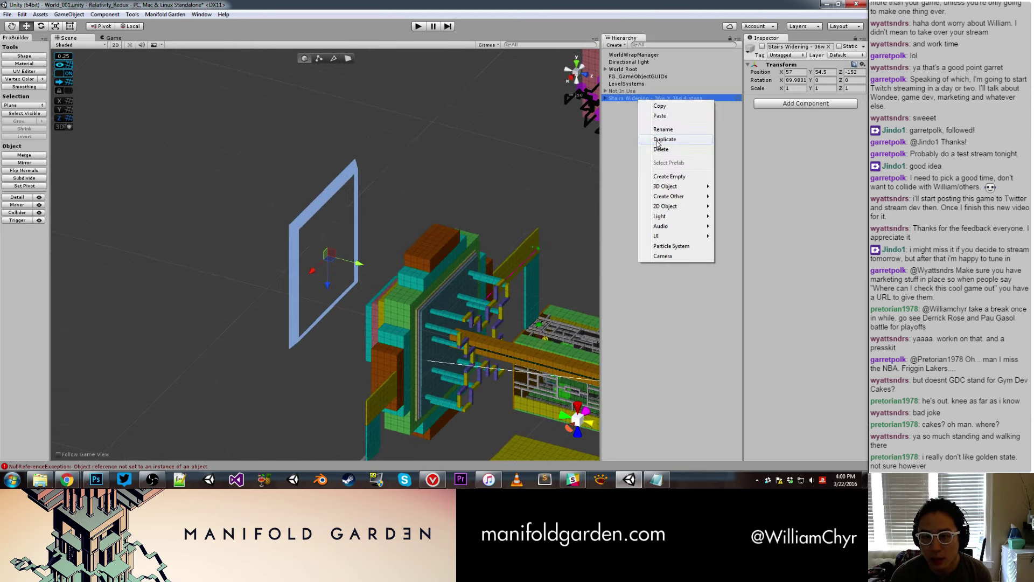
left_click(651, 146)
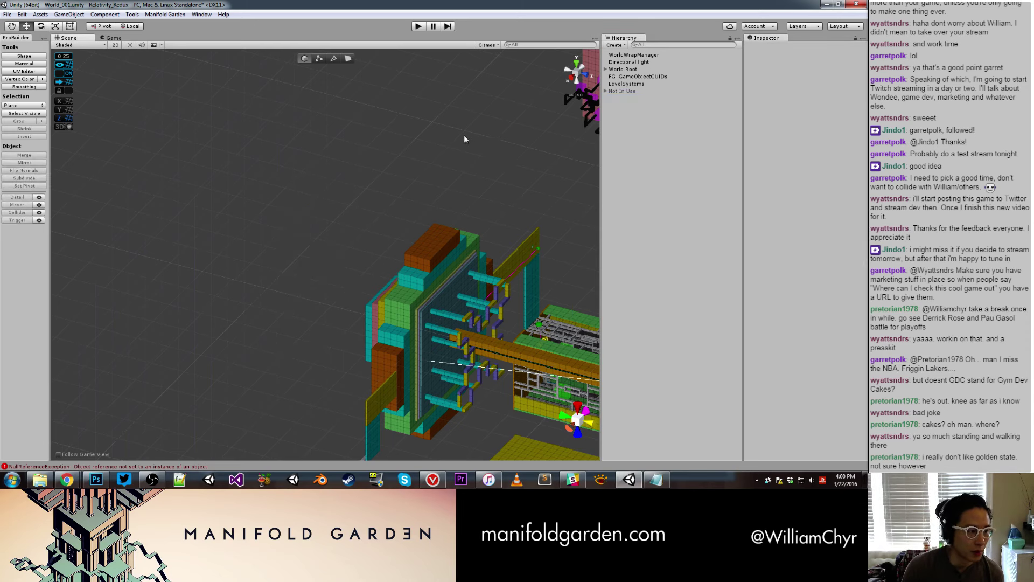
left_click(419, 27)
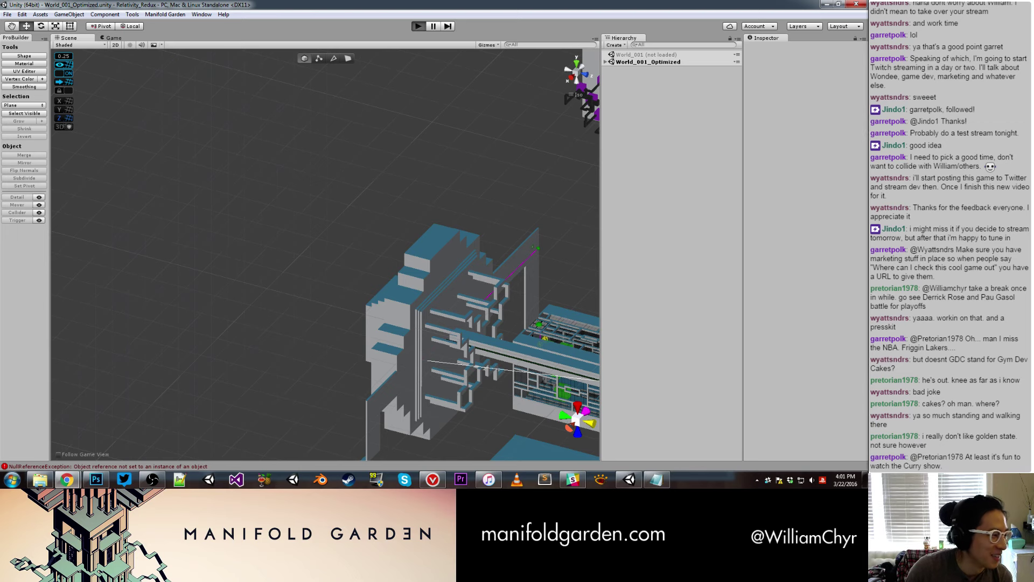
Run the level, enable toggle_noclip from the in-game console to fly around, then exit Play mode.
key("ctrl+p")
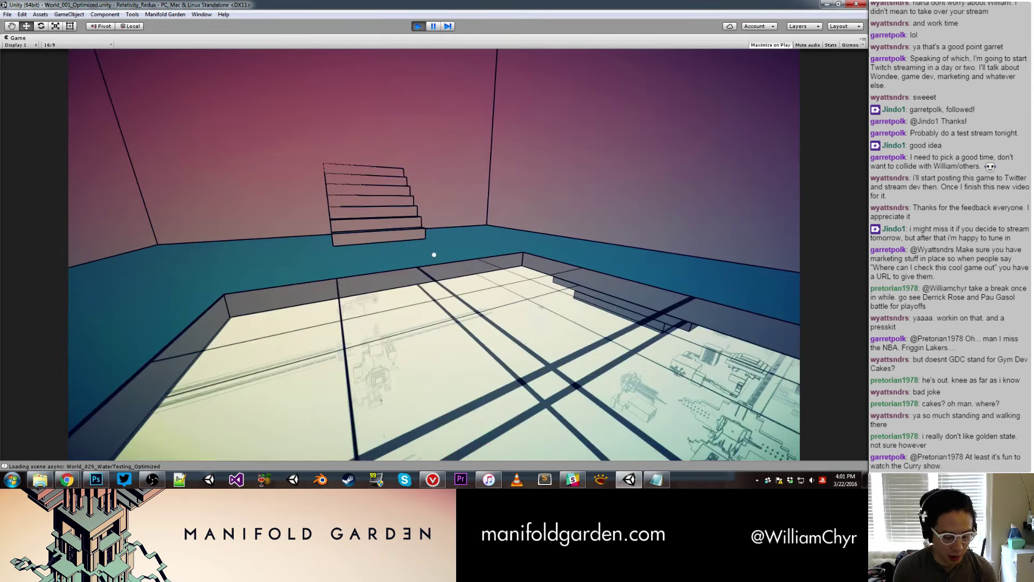
key("grave")
type("lip")
key("Return")
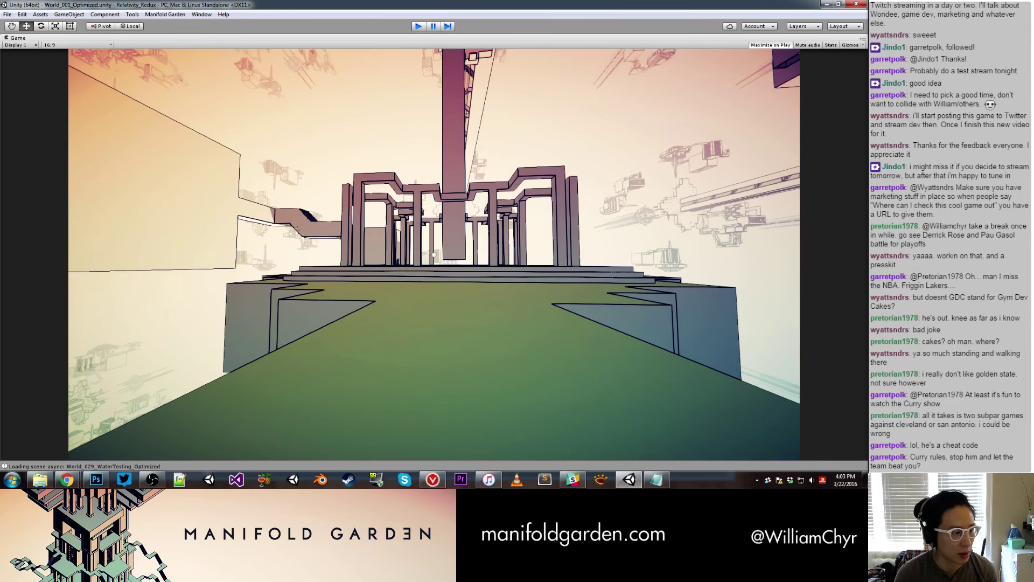
key("ctrl+p")
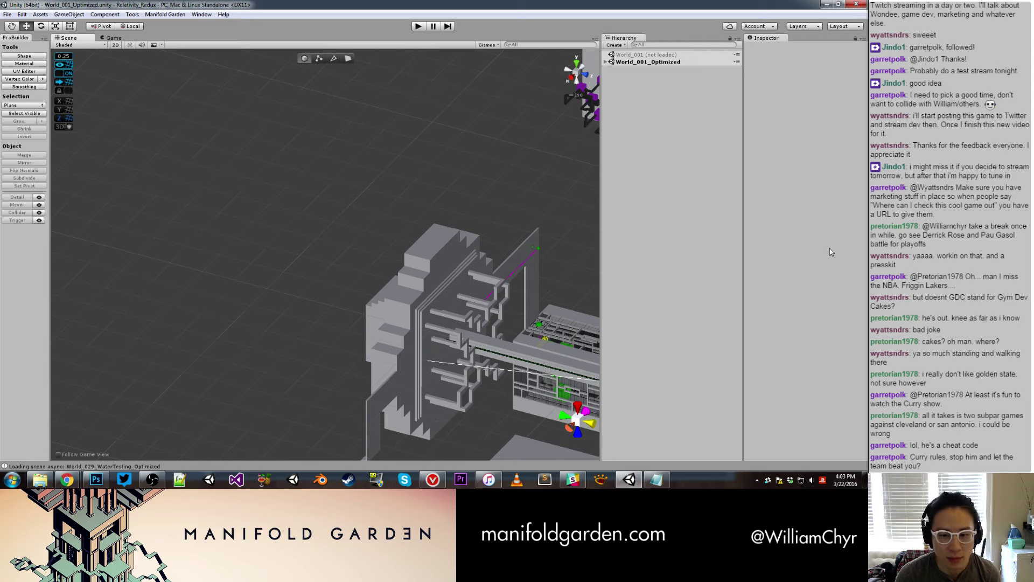
Move the Tower Island group to Z -25.75.
right_click_drag(460, 228, 377, 290)
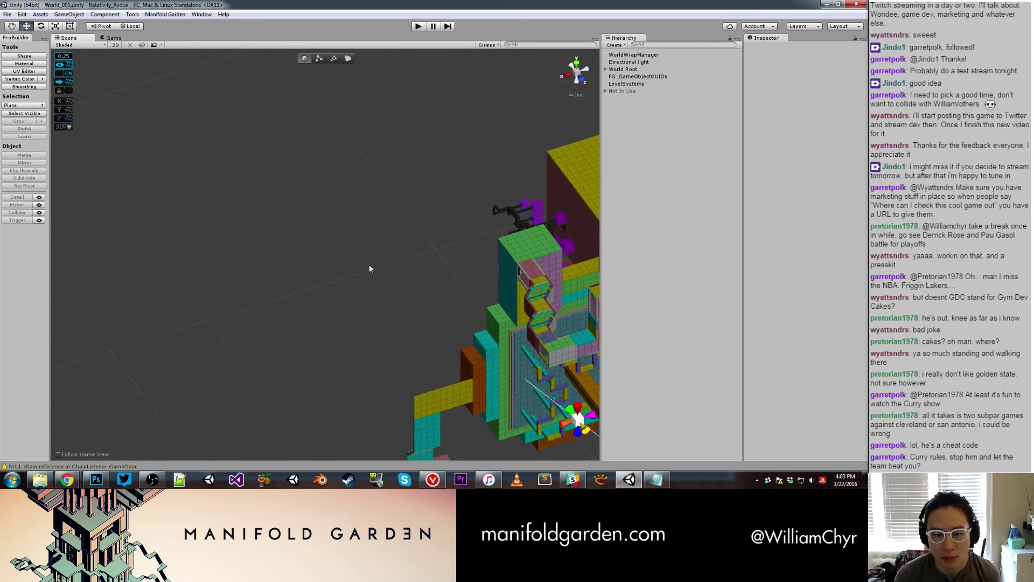
left_click(377, 290)
key("f")
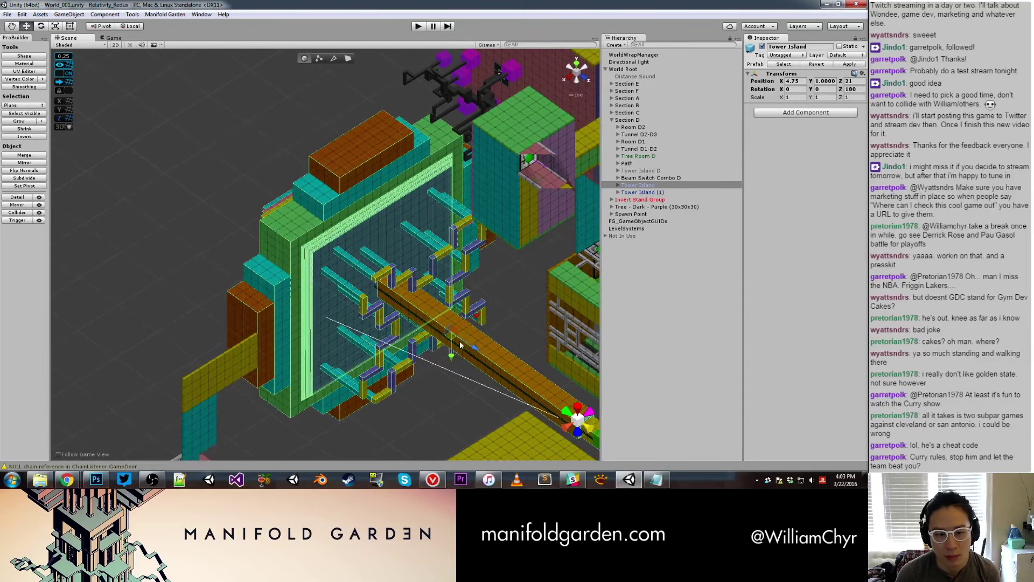
scroll(385, 298, "up", 3)
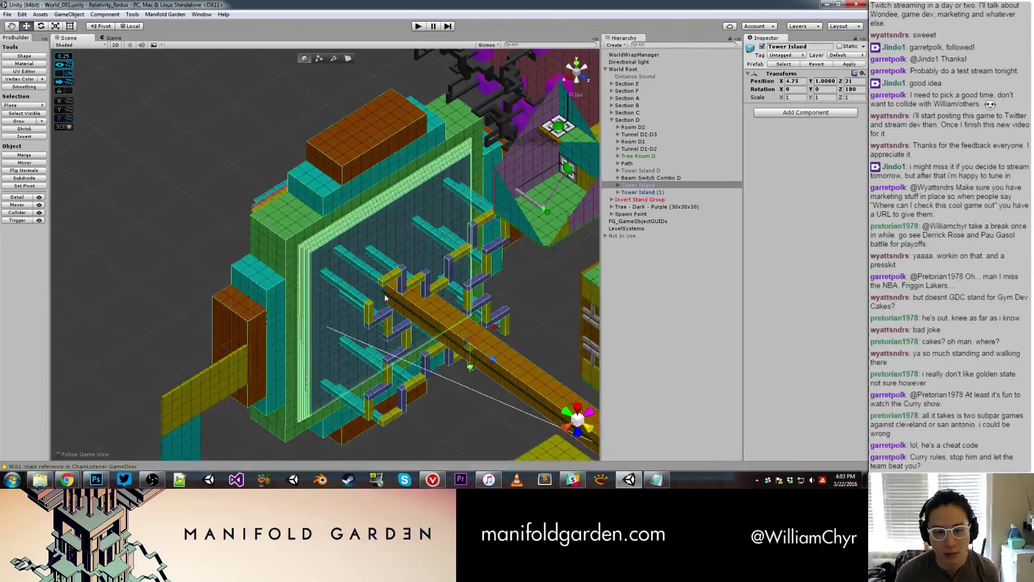
left_click(293, 279)
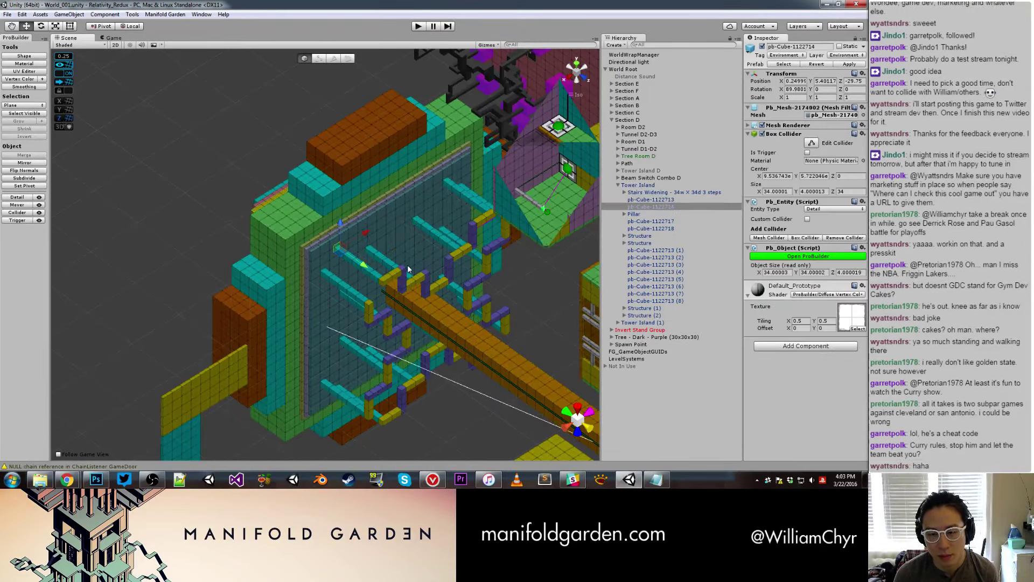
left_click(313, 267)
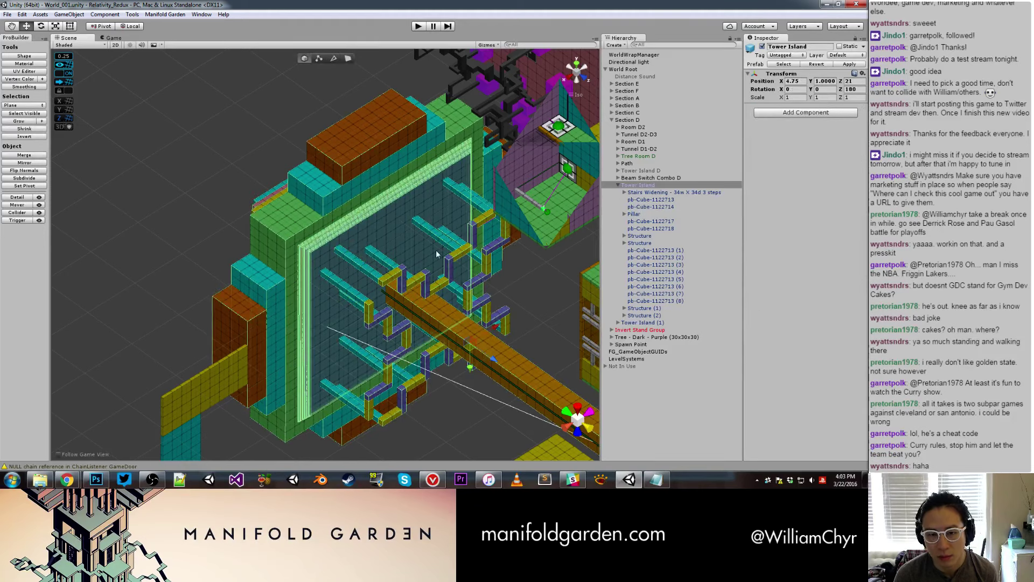
left_click_drag(491, 360, 346, 295, "alt")
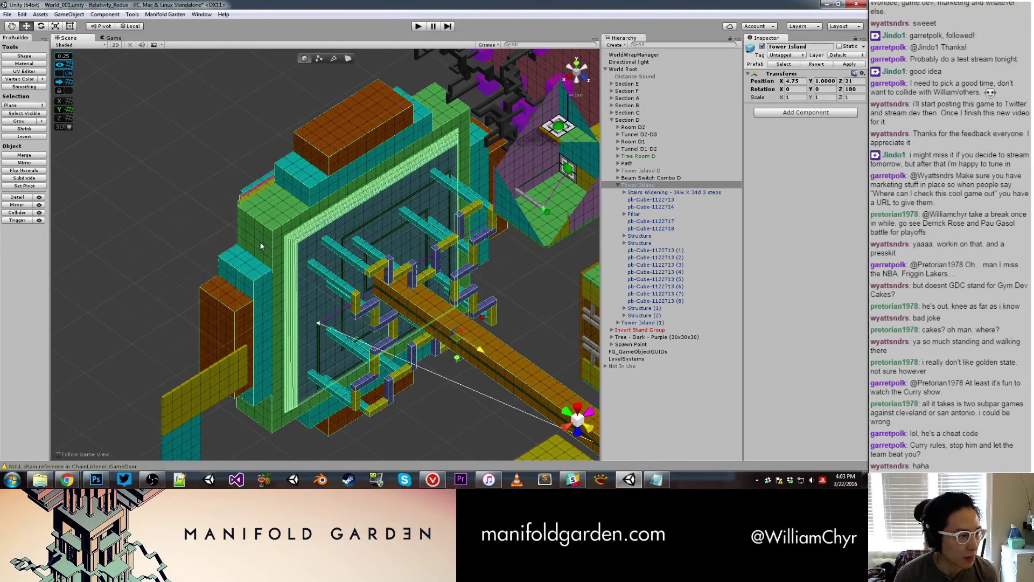
key("ctrl+z")
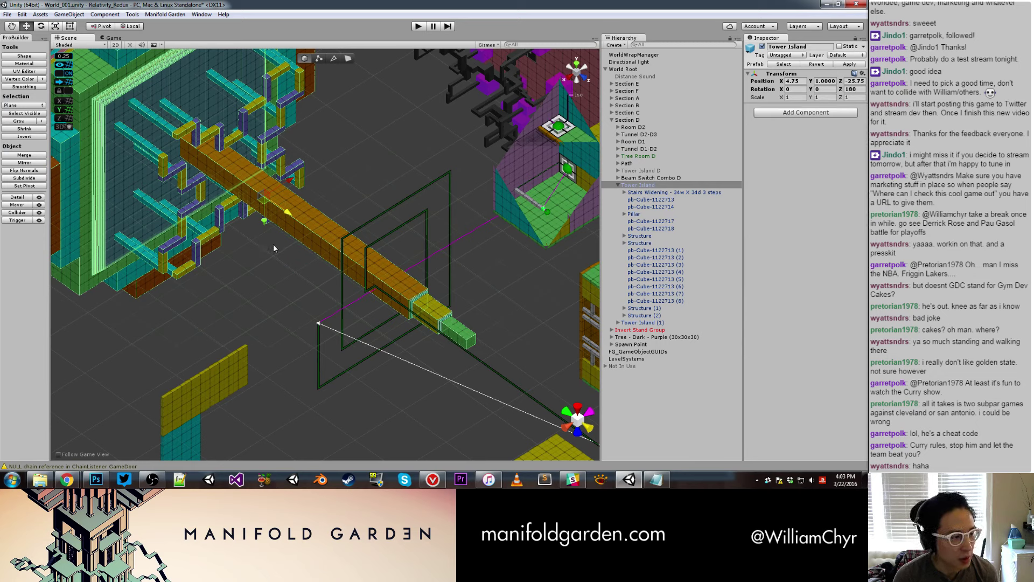
left_click(280, 304)
Push Tower Island's Stairs Widening object forward along Z.
scroll(251, 277, "up", 5)
left_click(177, 199)
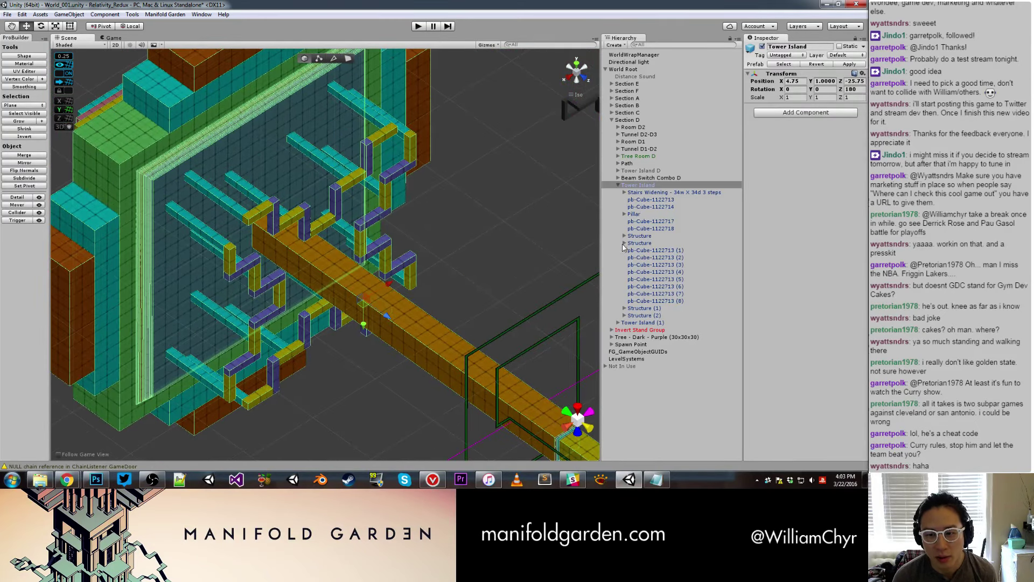
left_click(168, 192)
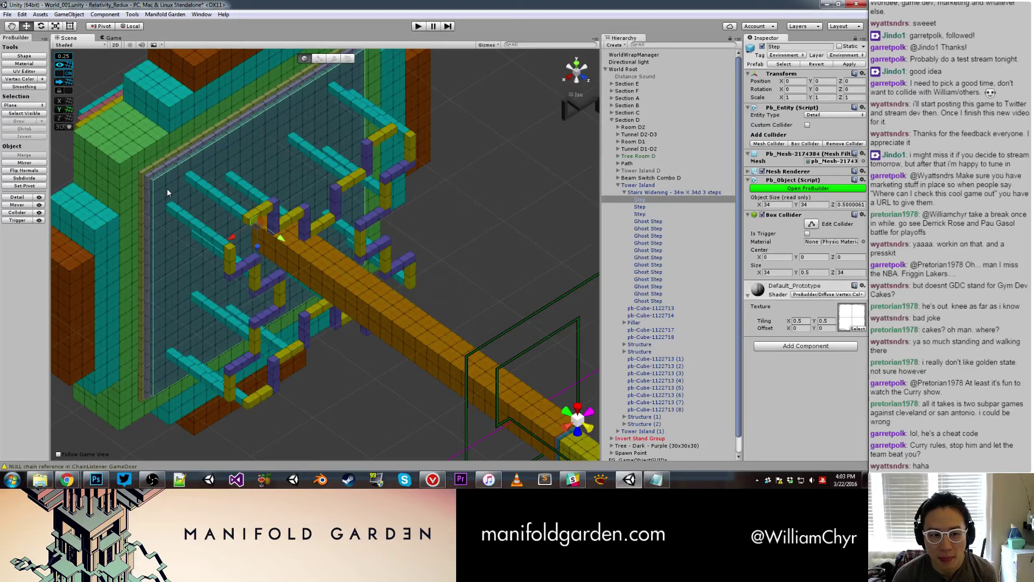
left_click(709, 191)
mouse_move(277, 238)
left_mouse_down()
mouse_move(305, 267)
mouse_move(190, 241)
mouse_move(187, 225)
left_mouse_up()
Stretch the green wall block pb-Cube-1122713 from depth 8 to 12 in face mode.
left_click(189, 248)
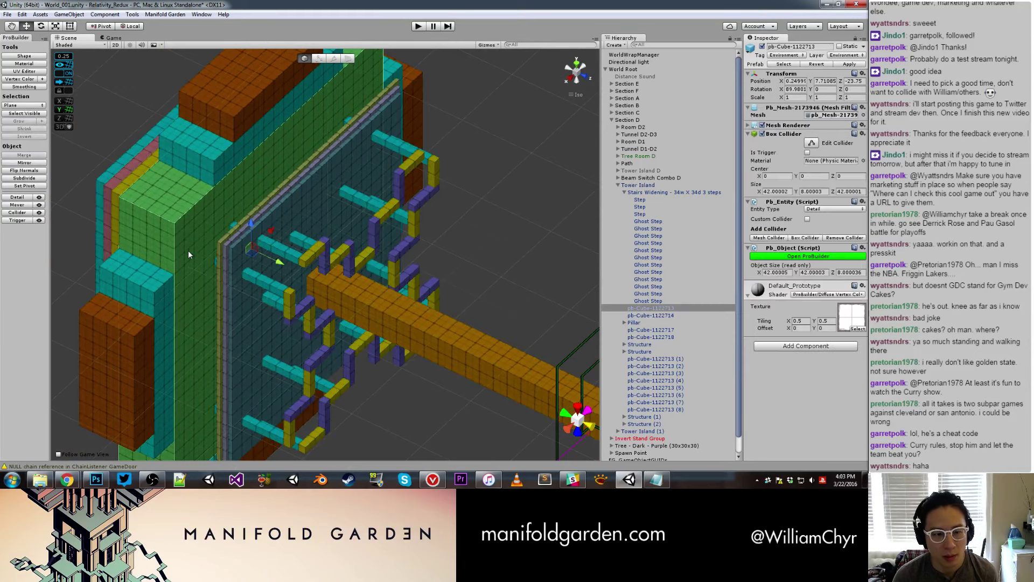
key("g")
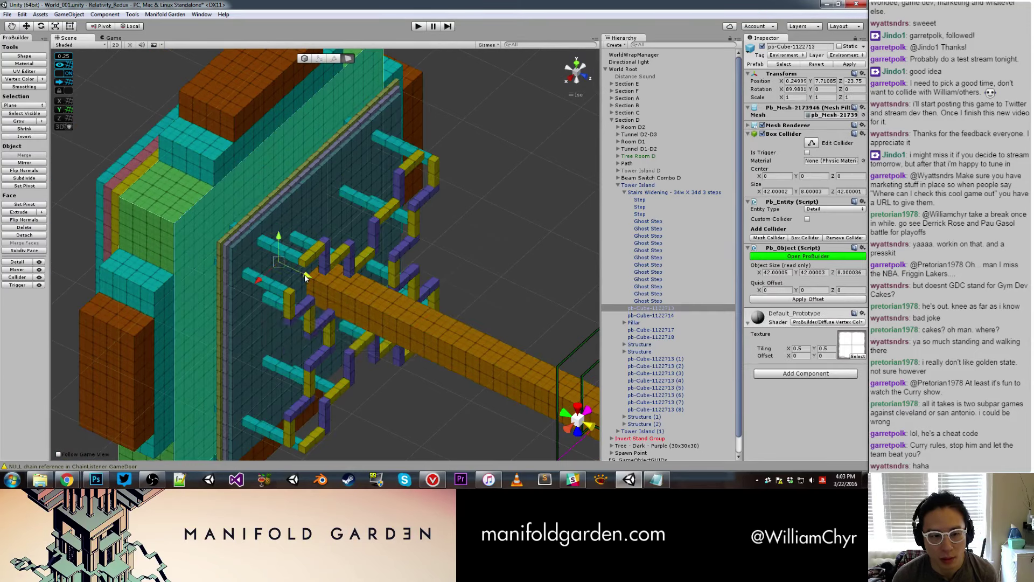
left_click_drag(305, 273, 333, 293)
key("ctrl+z")
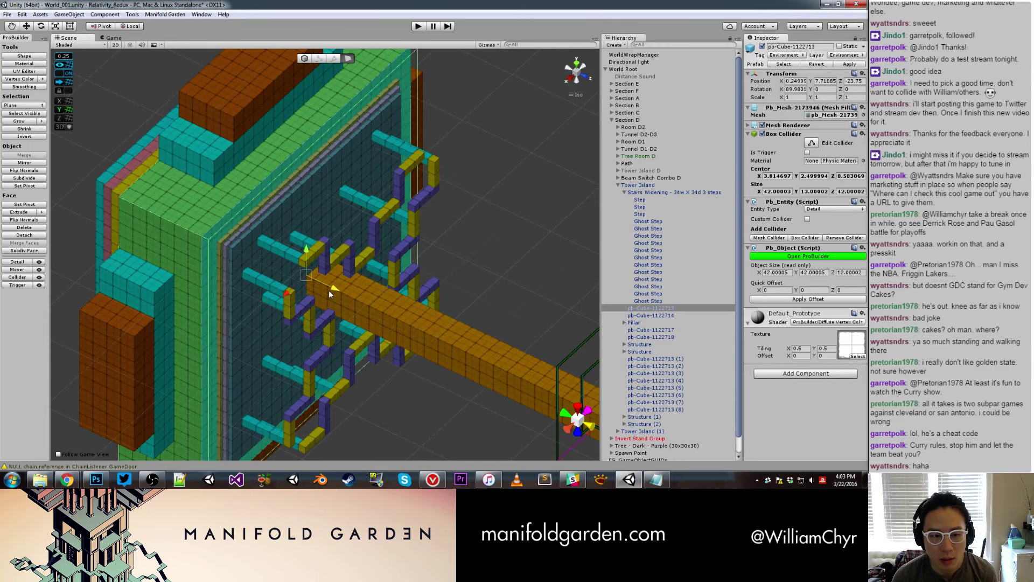
key("Escape")
key("f")
Raise the Stairs Widening to Y 2.0066, X 0.25, Z -14.5.
left_click(254, 265)
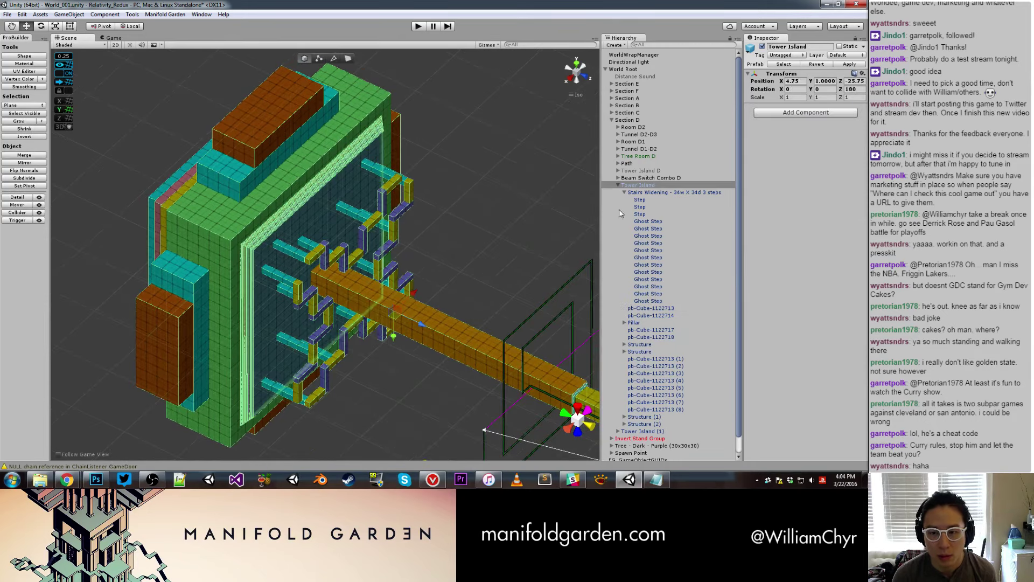
left_click(631, 193)
left_click_drag(345, 285, 348, 284)
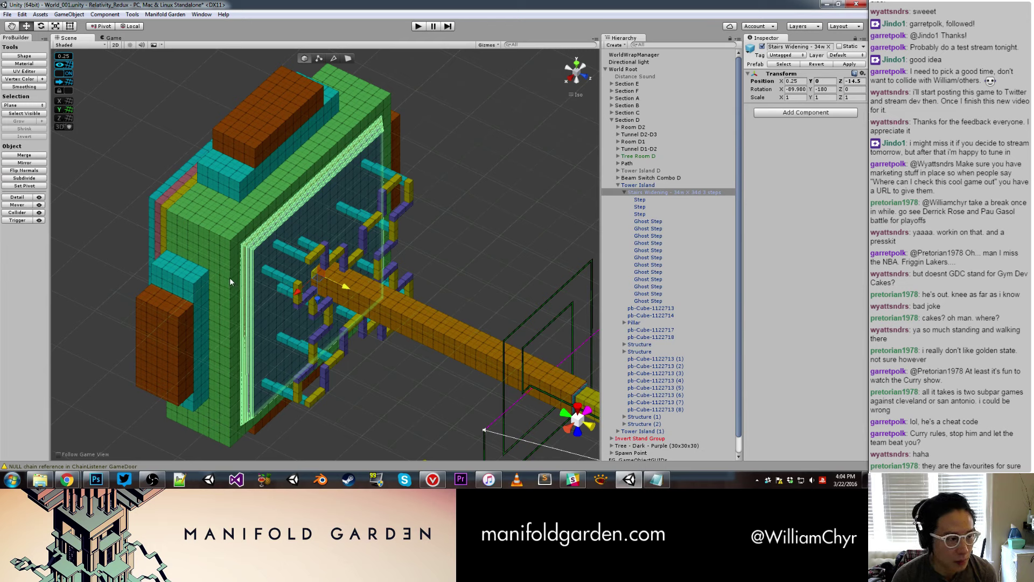
Pull the green wall block pb-Cube-1122713's face back to depth 8.
left_click(231, 244)
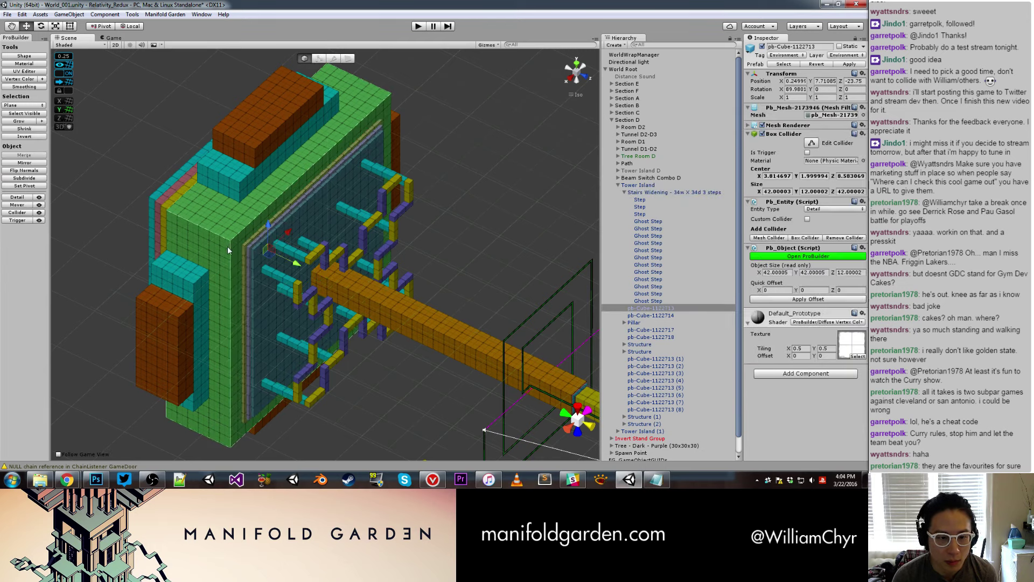
scroll(231, 253, "up", 2)
key("g")
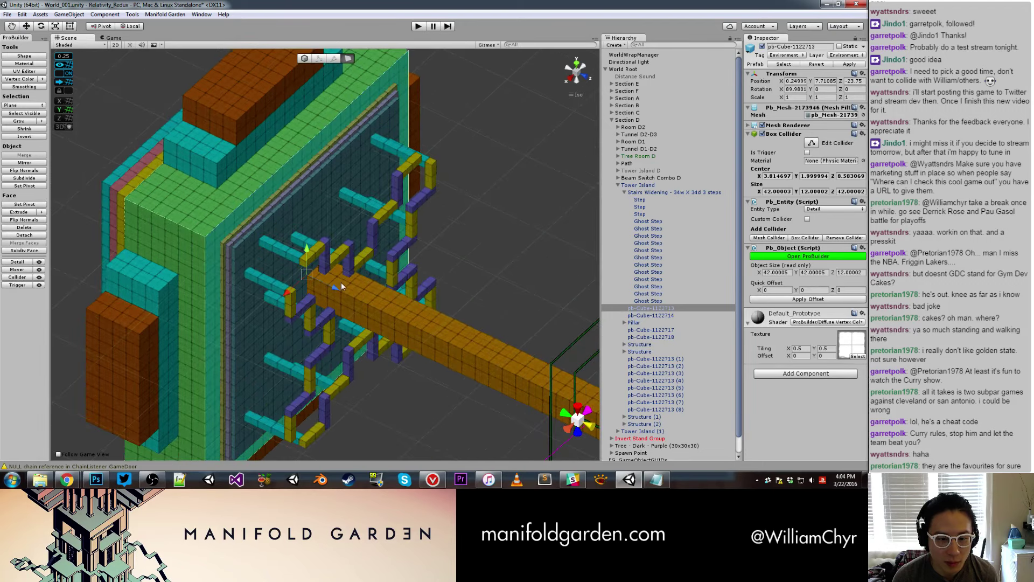
left_click_drag(336, 287, 309, 280)
Trim the orange pillar pb-Cube-1122713 (6) into a thinner column and reset its pivot.
left_click(163, 308)
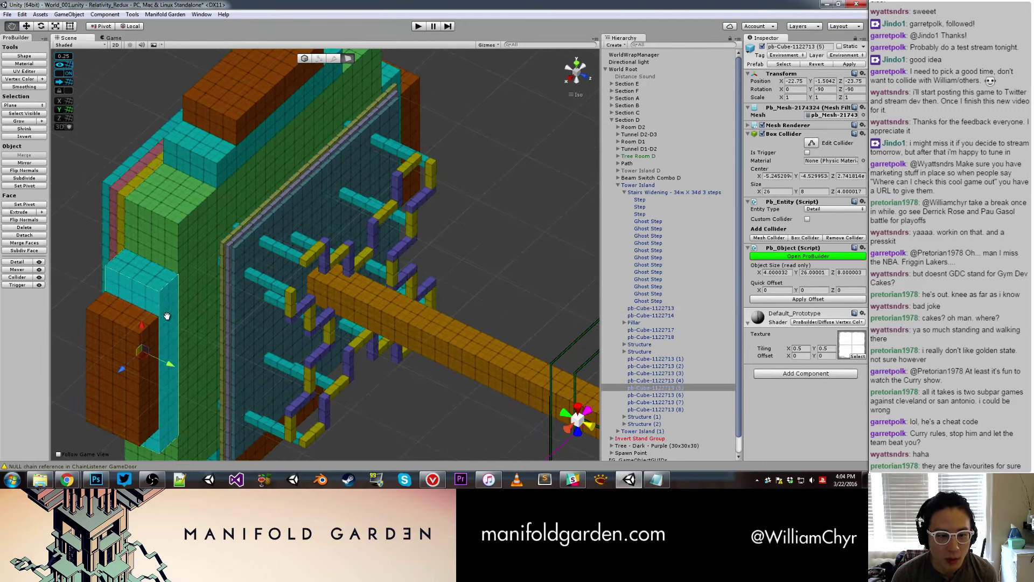
mouse_move(163, 308)
left_mouse_down("alt")
mouse_move(219, 278)
mouse_move(203, 312)
mouse_move(225, 326)
left_mouse_up("alt")
left_click(186, 296)
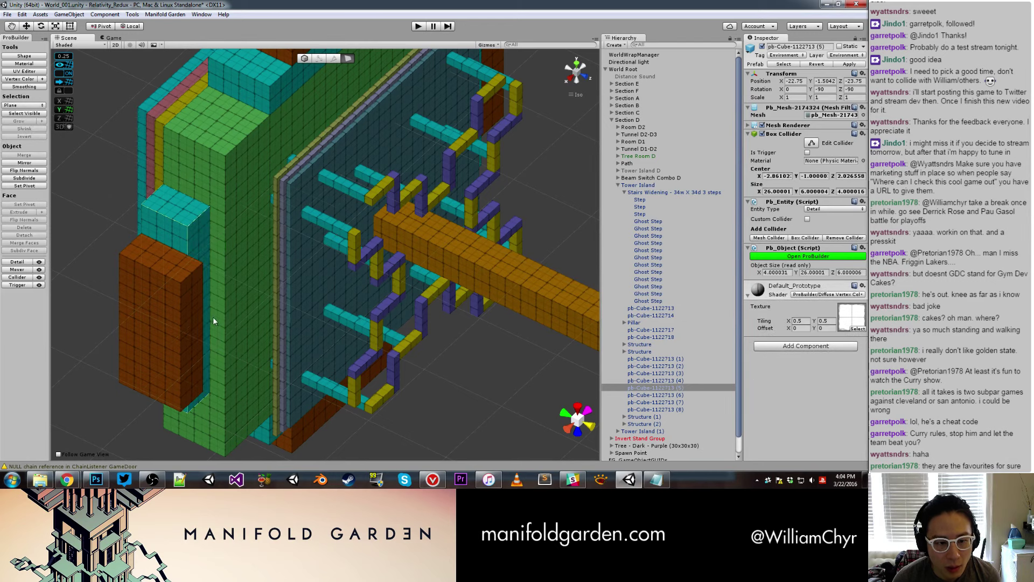
left_click(183, 307)
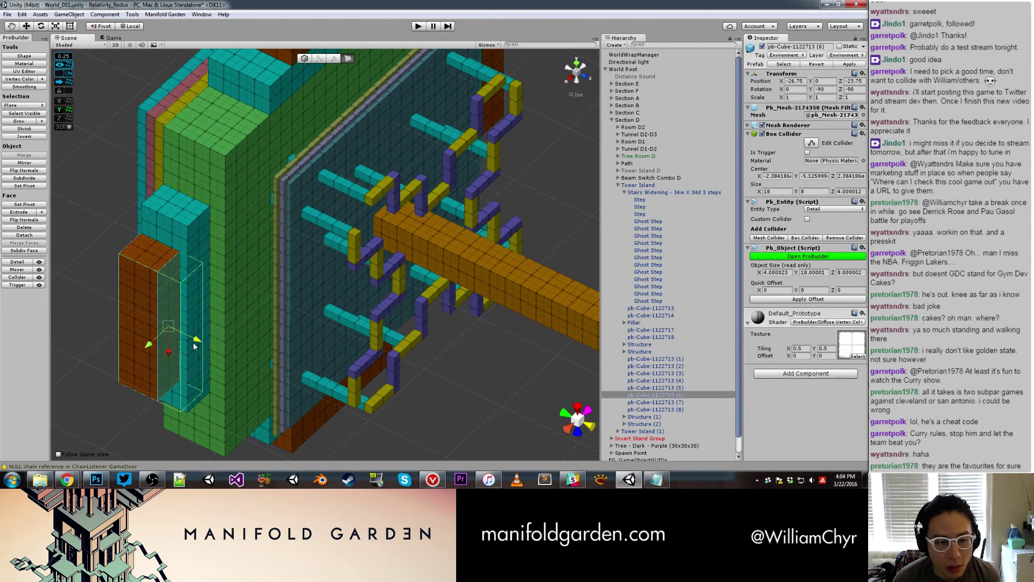
key("Escape")
key("ctrl+j")
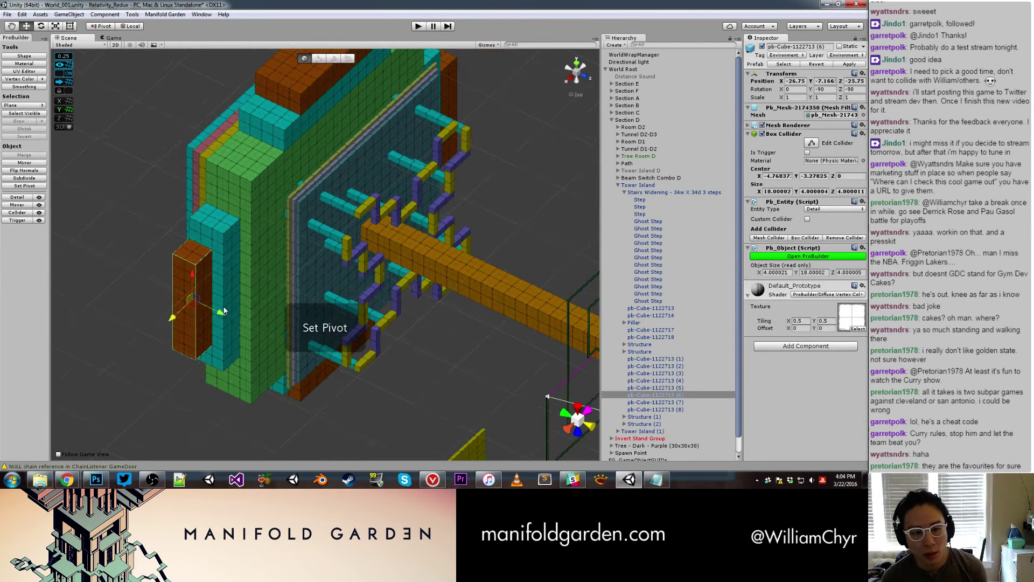
mouse_move(194, 345)
left_mouse_down("alt")
mouse_move(285, 321)
mouse_move(346, 222)
left_mouse_up("alt")
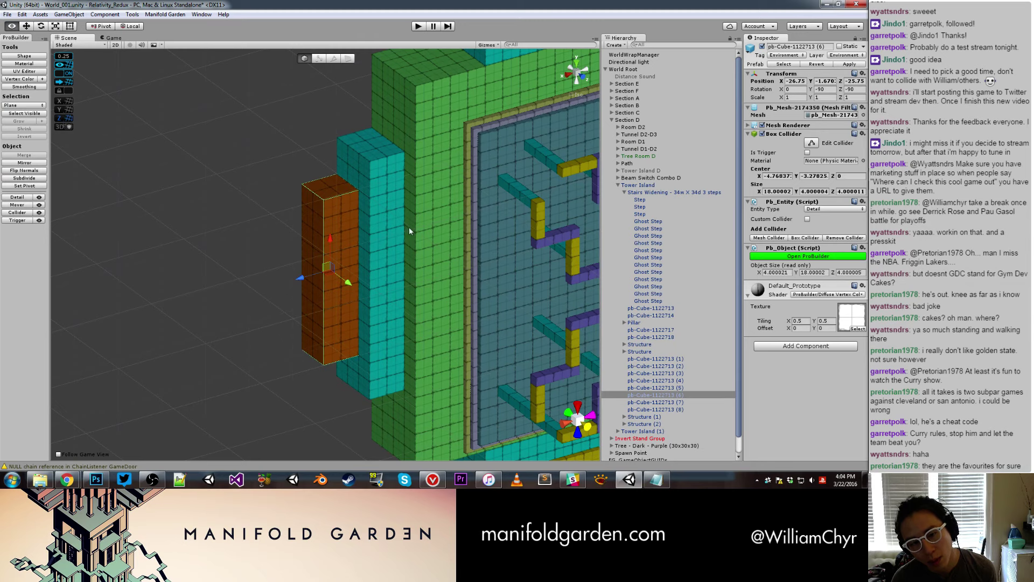
mouse_move(409, 228)
left_mouse_down("alt")
mouse_move(437, 196)
mouse_move(425, 214)
left_mouse_up("alt")
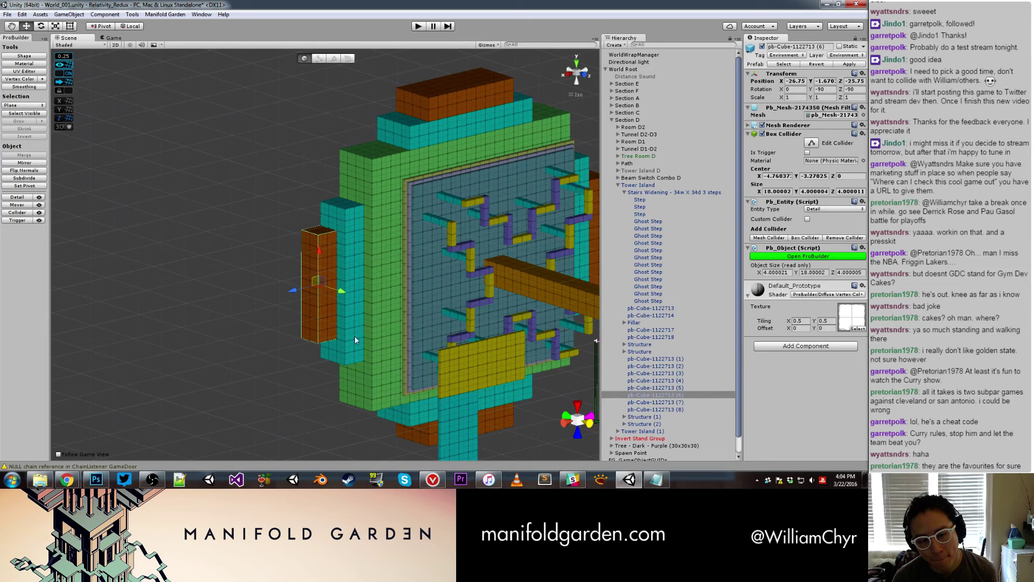
left_click(247, 351)
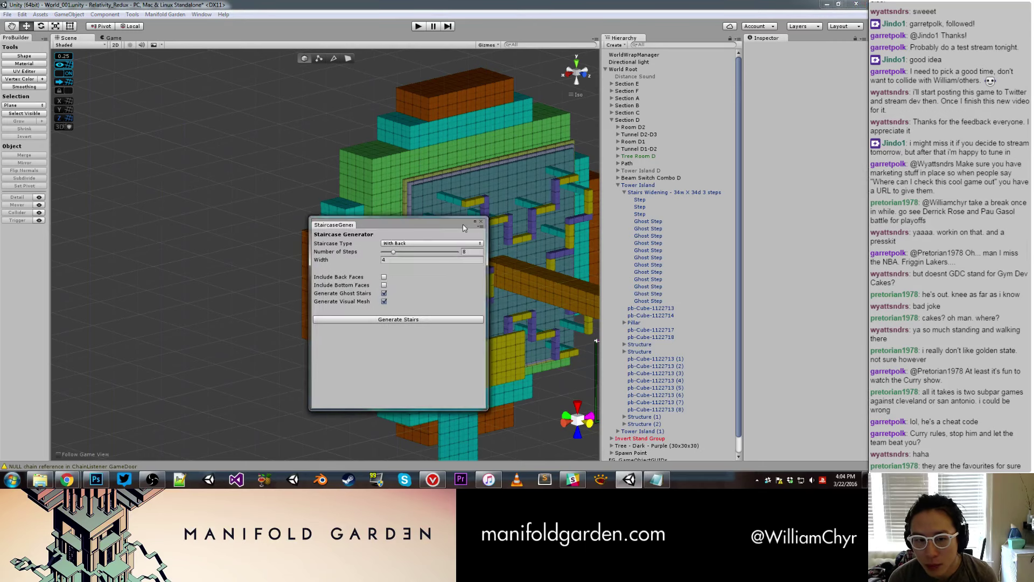
Scroll the Staircase Generator showing With Back type, 8 steps, width 4.
scroll(348, 241, "up", 3)
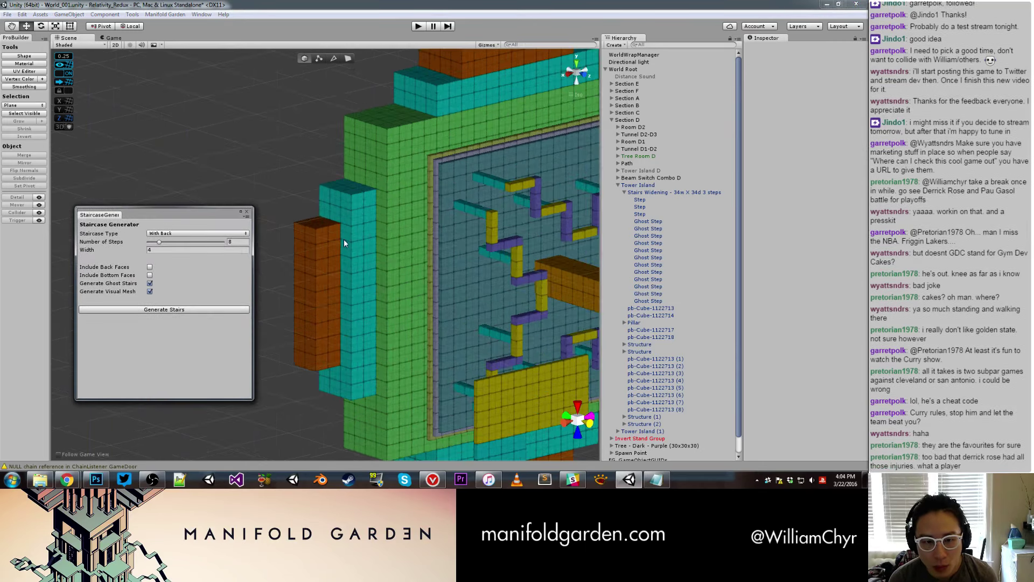
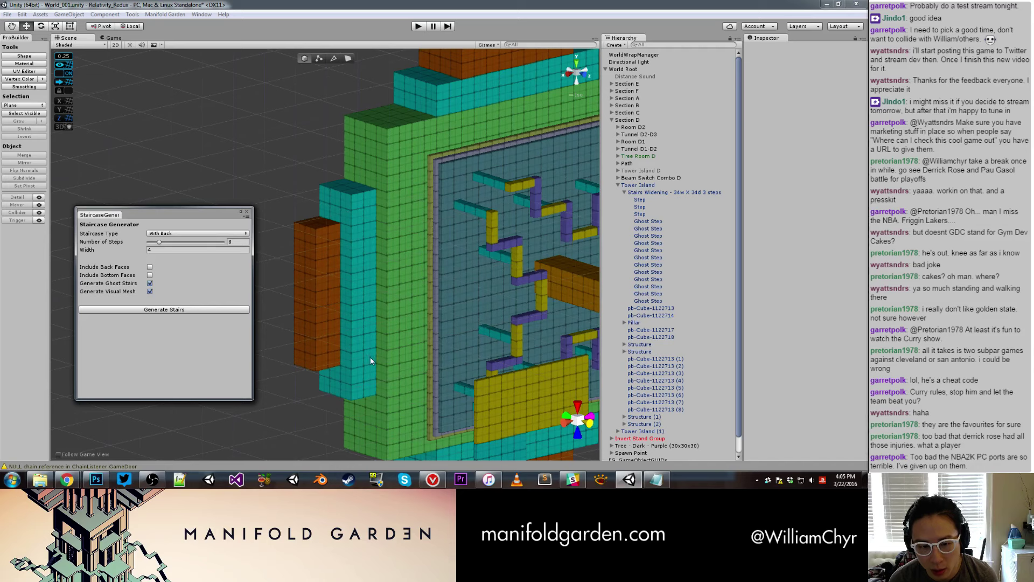
Generate a With Back staircase with 3 steps and width 8 in the Staircase Generator.
left_click(149, 250)
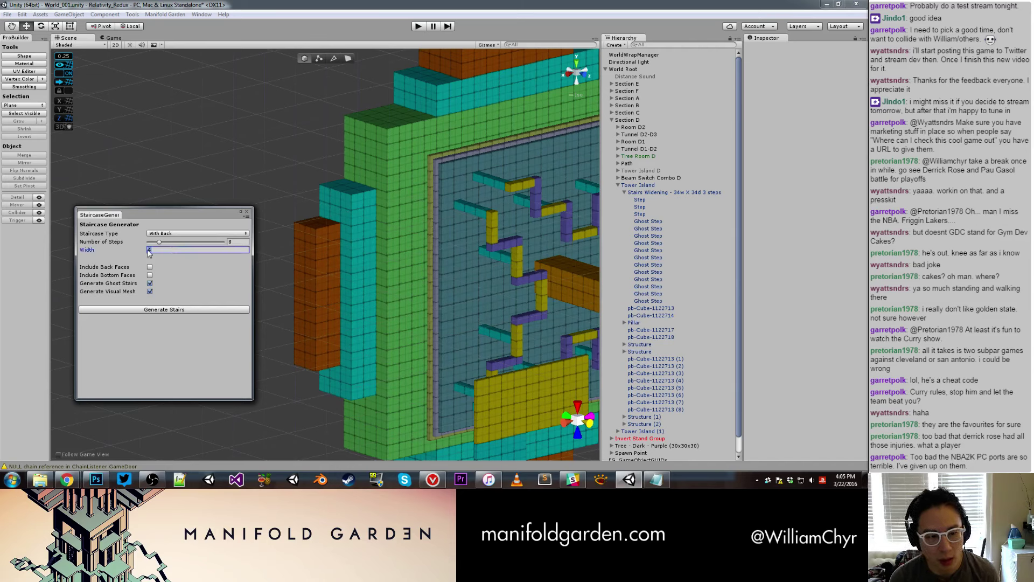
left_click(240, 242)
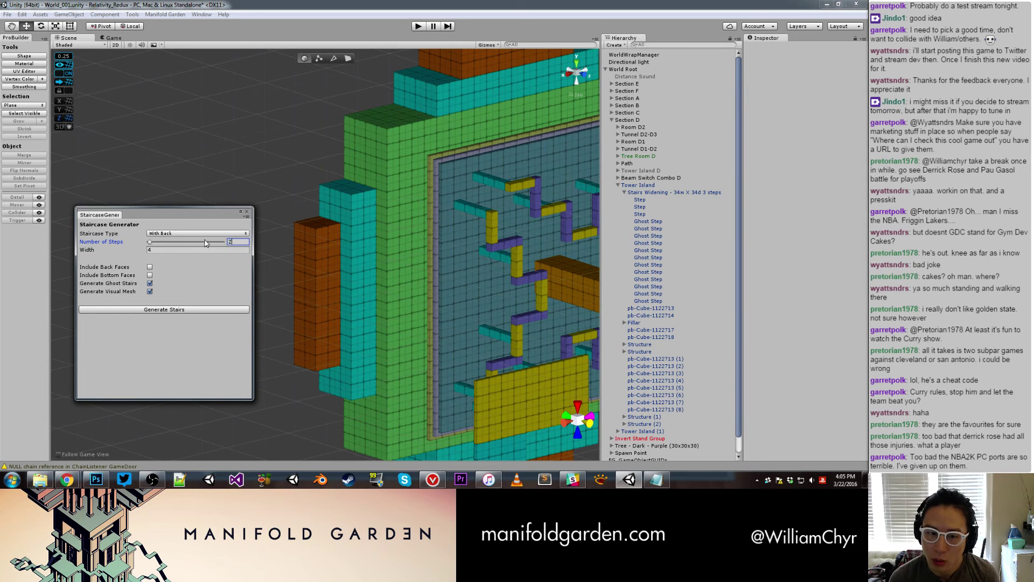
scroll(388, 205, "up", 3)
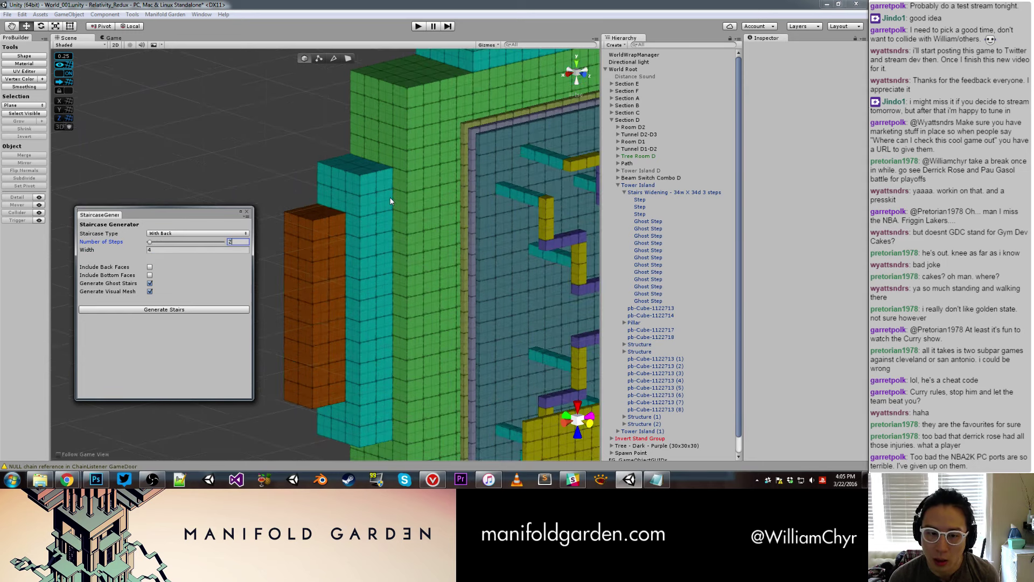
scroll(418, 189, "up", 3)
scroll(456, 165, "up", 3)
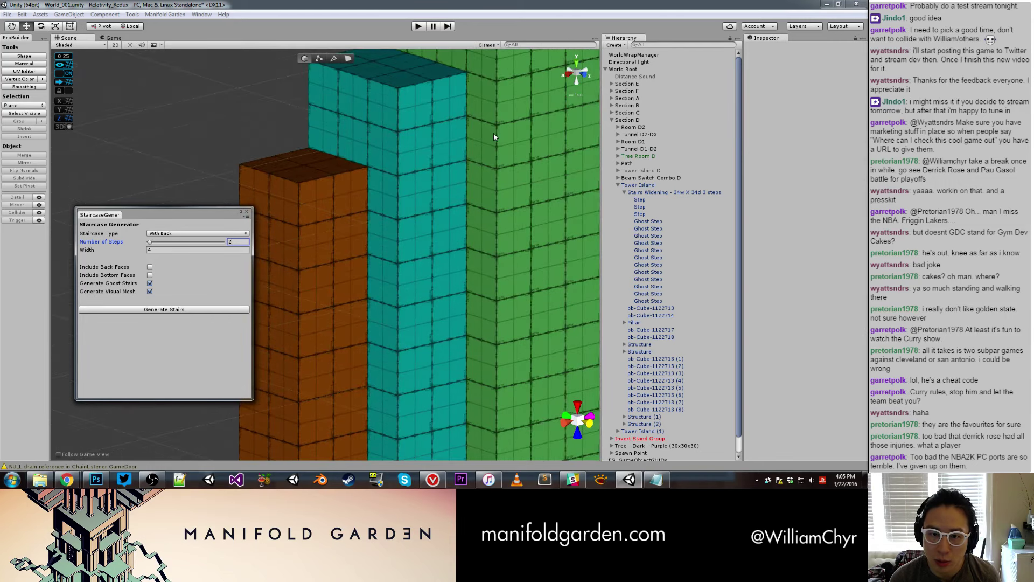
type("3")
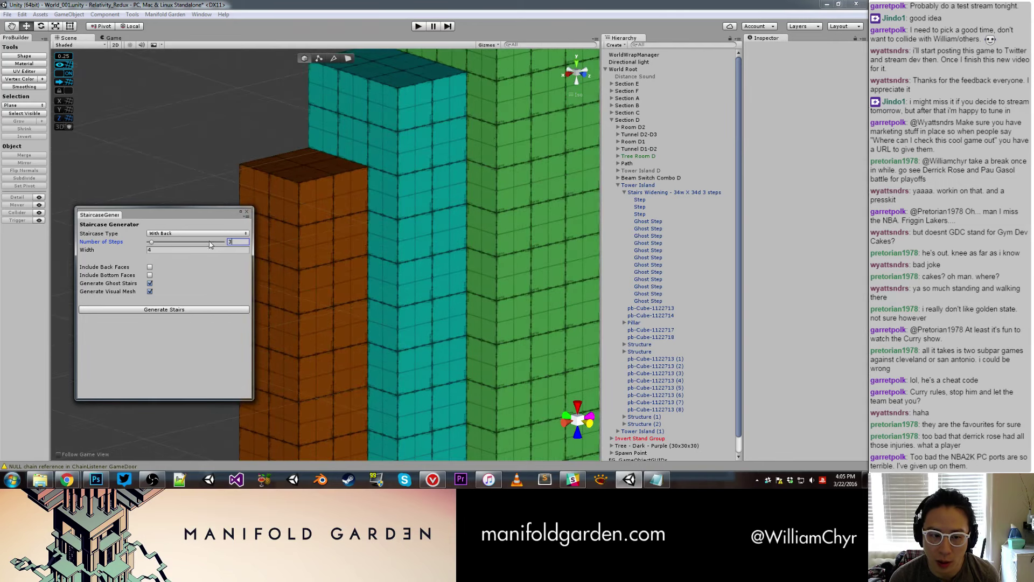
left_click(168, 253)
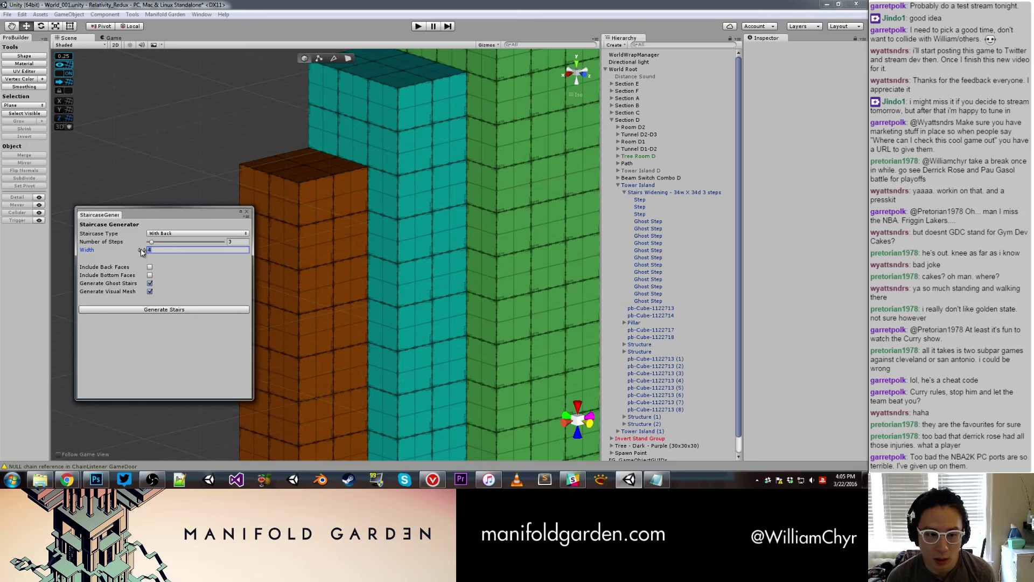
type("8")
left_click(165, 310)
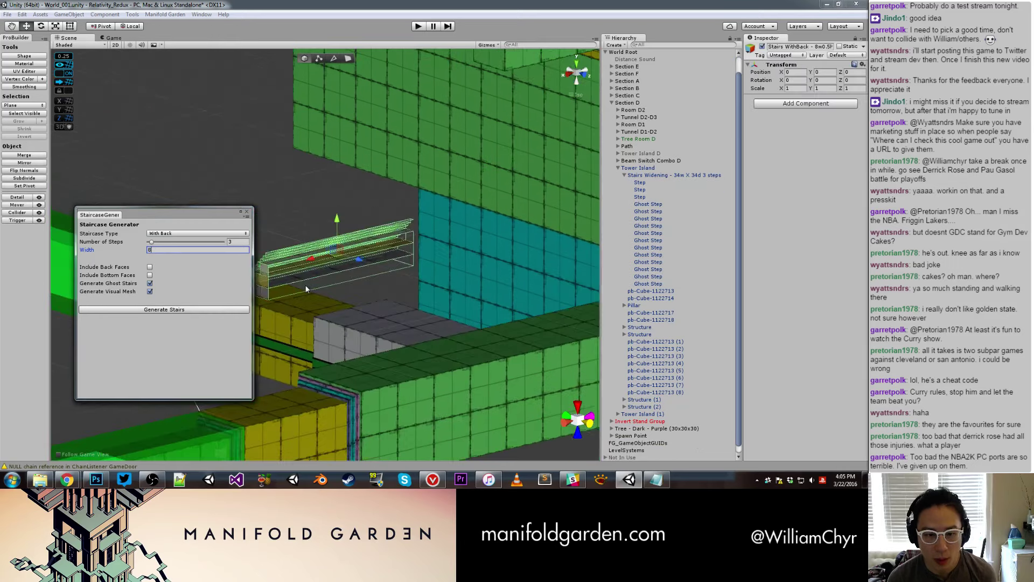
Locate the new stairs in the Scene view and move the Staircase Generator window aside.
scroll(305, 285, "down", 5)
scroll(360, 266, "down", 5)
middle_click_drag(312, 284, 460, 306)
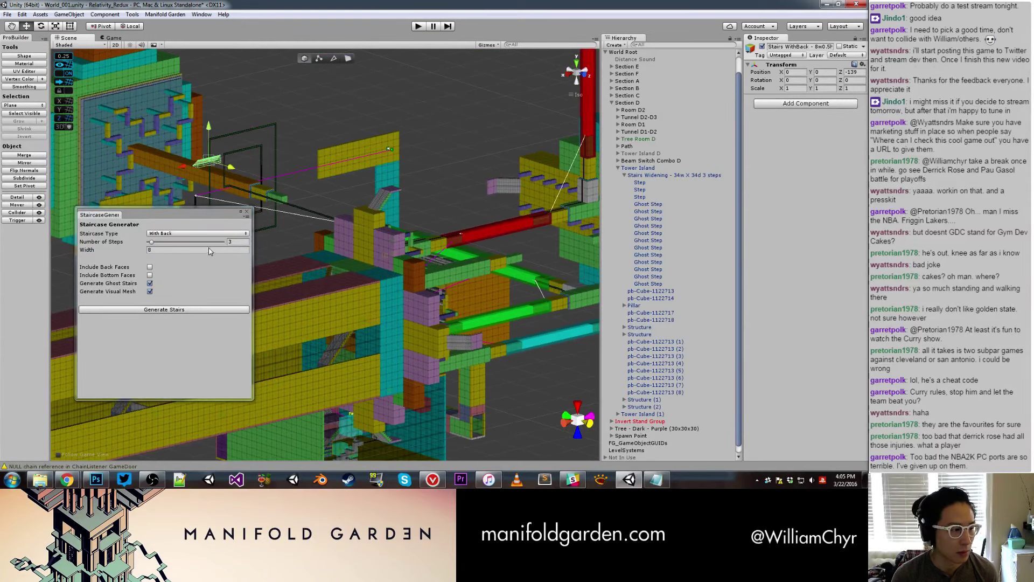
scroll(282, 227, "up", 2)
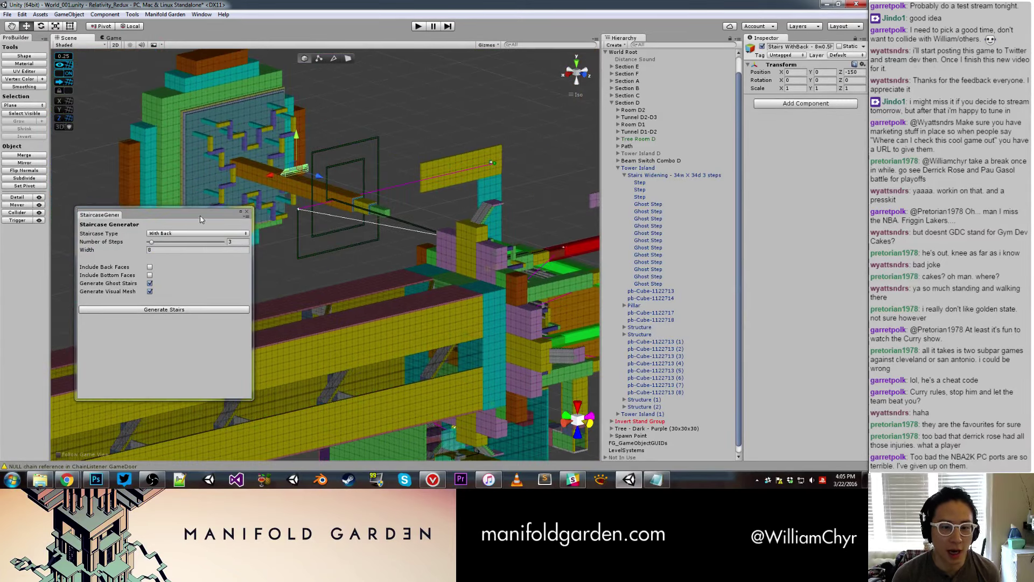
mouse_move(201, 219)
left_mouse_down()
mouse_move(322, 304)
mouse_move(976, 215)
left_mouse_up()
Slide the stairs toward the tower wall and rotate them upright to 0, -90, -90.
scroll(338, 251, "up", 2)
scroll(338, 250, "up", 2)
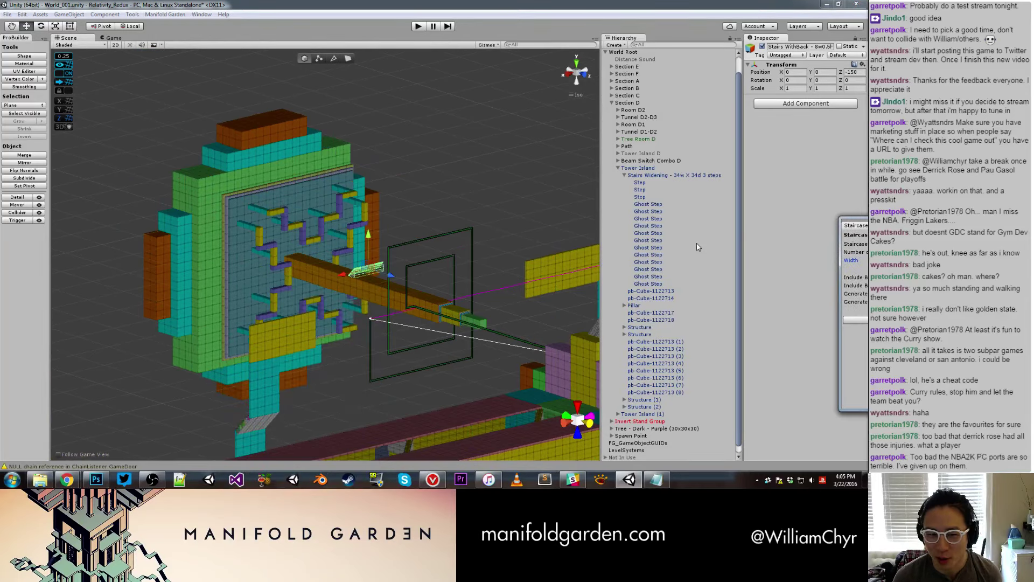
scroll(354, 271, "up", 2)
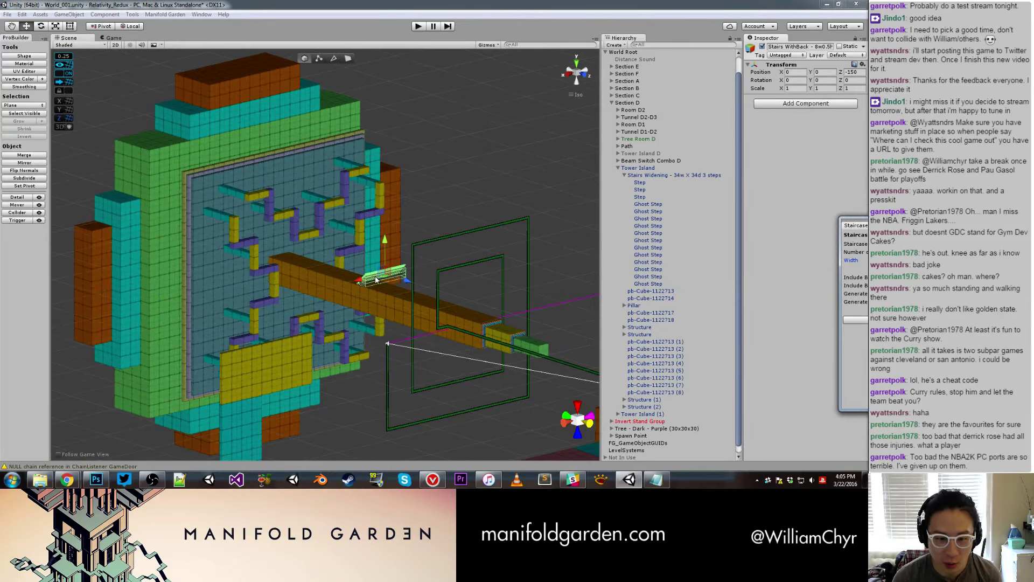
mouse_move(362, 282)
left_mouse_down()
mouse_move(217, 322)
mouse_move(272, 326)
mouse_move(156, 237)
left_mouse_up()
key("e")
key("w")
scroll(162, 232, "up", 5)
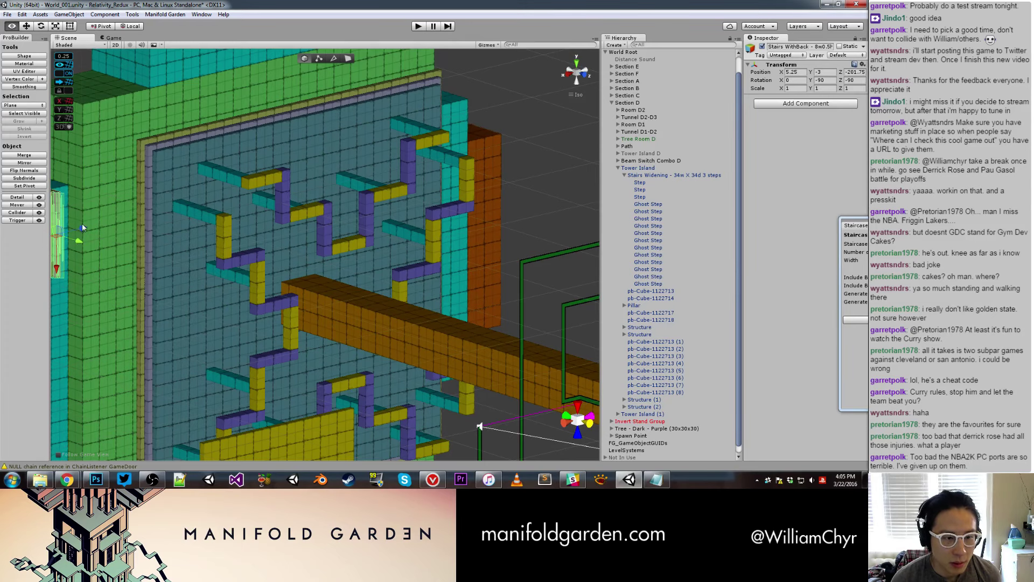
Shift the stairs to X 3.25 and lower them down the wall to about Y -12.
middle_click_drag(82, 224, 229, 218)
left_click_drag(230, 220, 238, 223)
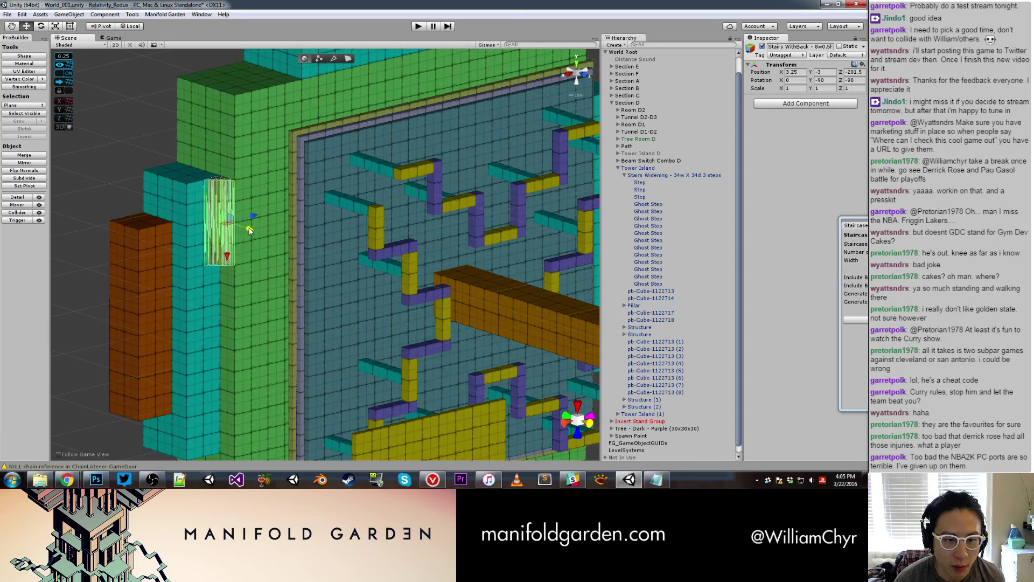
left_click_drag(227, 255, 221, 343)
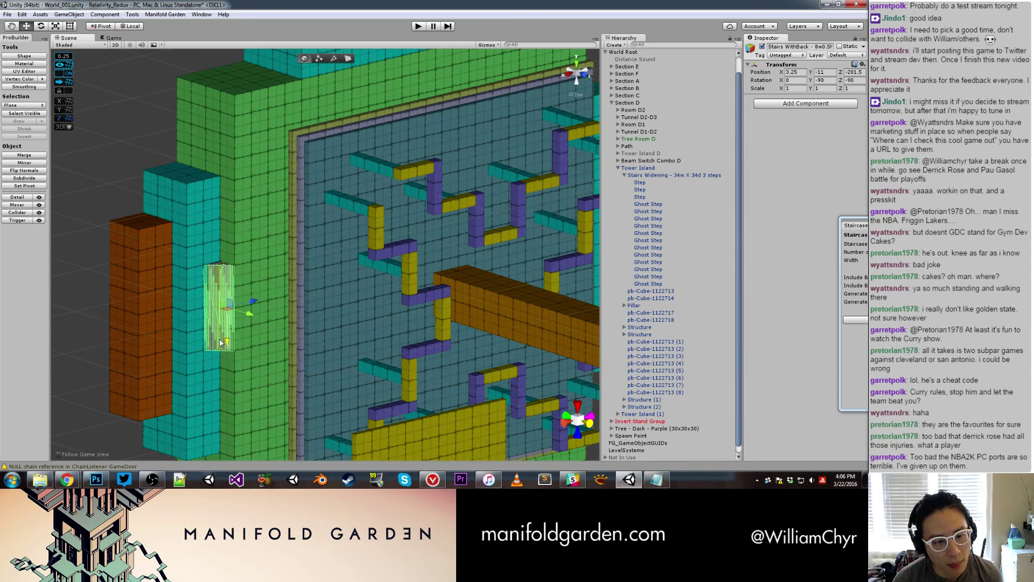
middle_click_drag(302, 296, 324, 240)
scroll(306, 260, "up", 2)
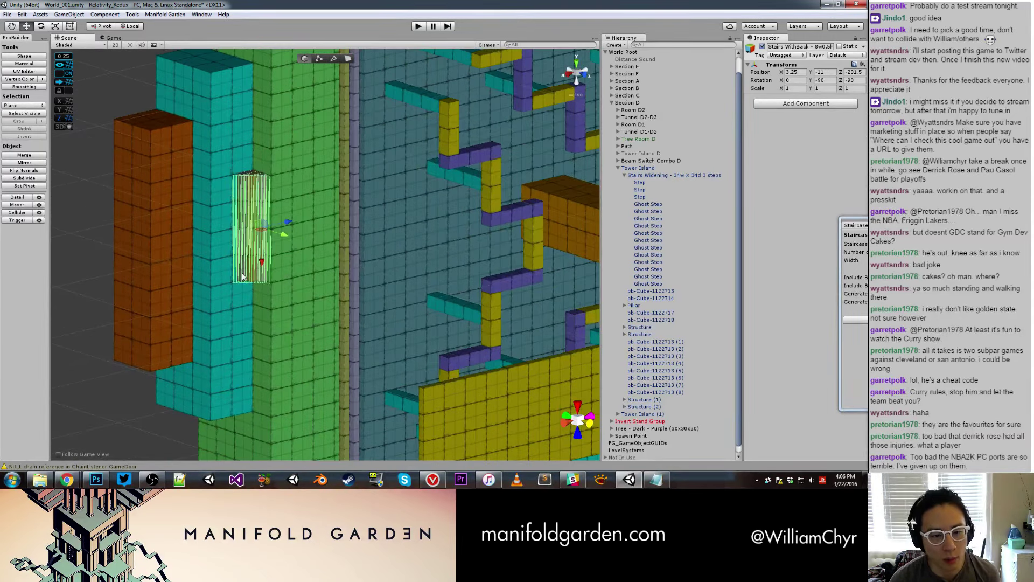
left_click_drag(263, 262, 264, 276)
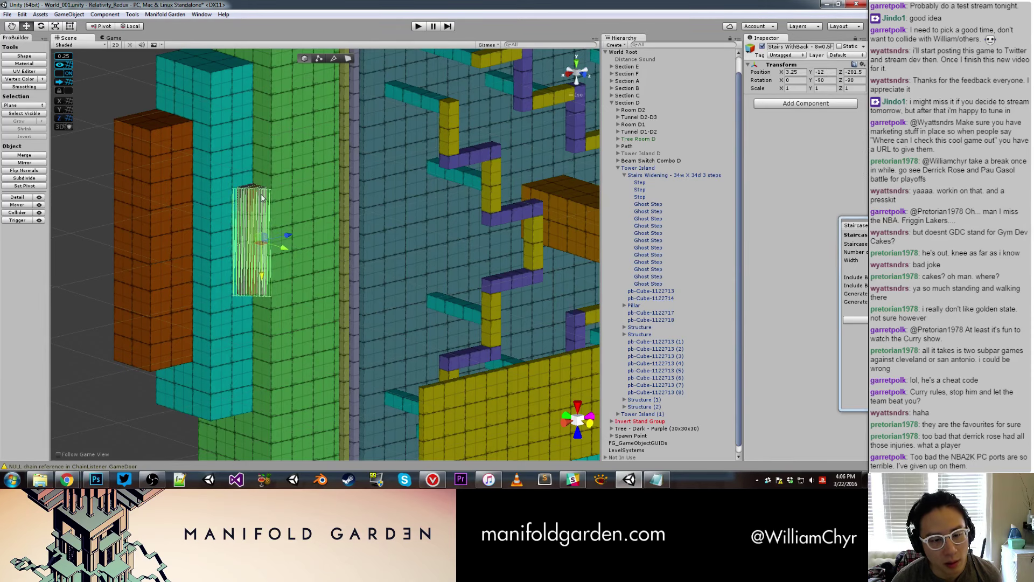
Orbit around the tower to inspect the stairs, then reselect Stairs WithBack and frame it.
left_click_drag(262, 195, 208, 223, "alt")
left_click_drag(131, 253, 283, 231, "alt")
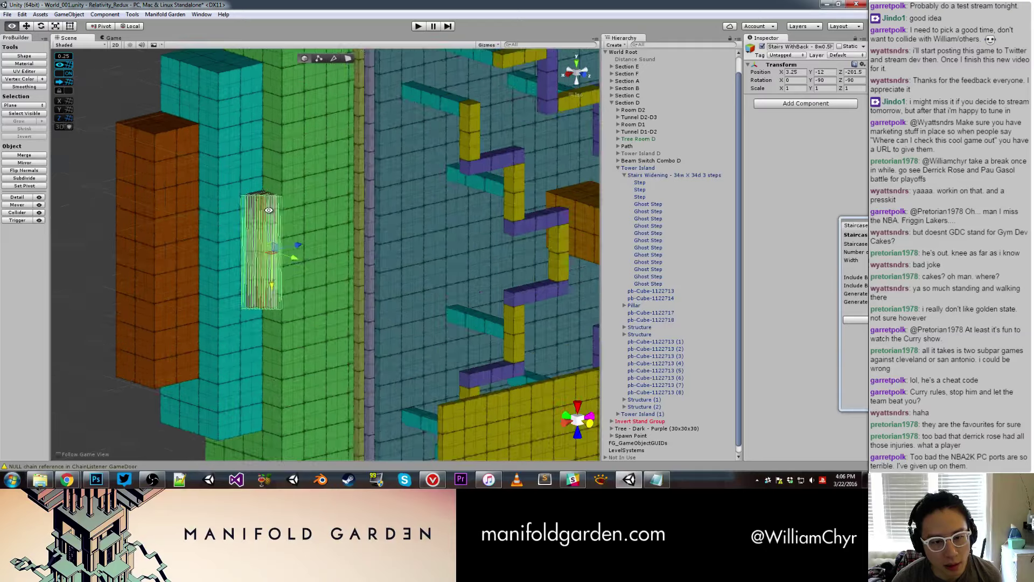
scroll(624, 448, "down", 1)
double_click(642, 457)
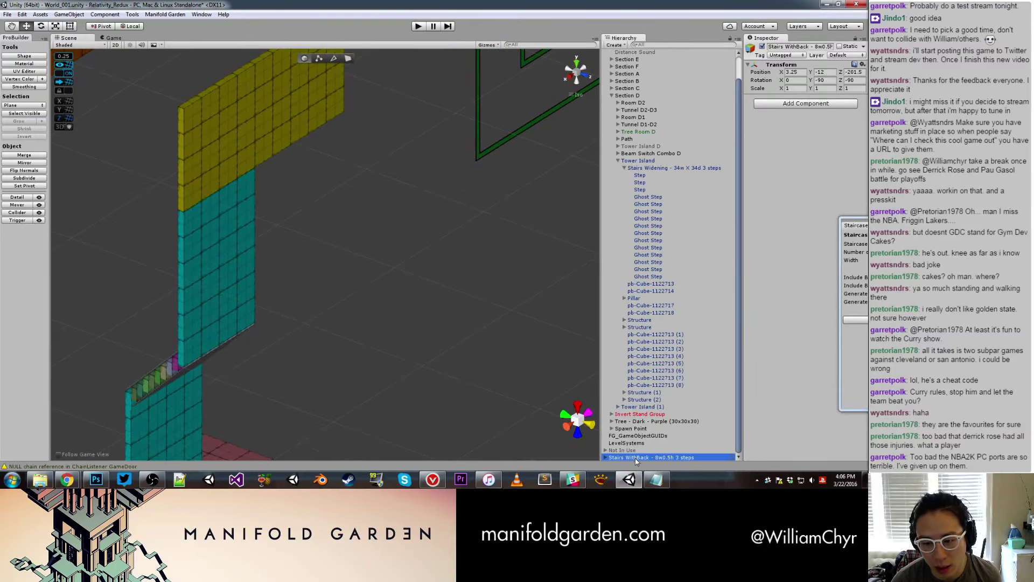
left_click_drag(428, 310, 358, 359, "alt")
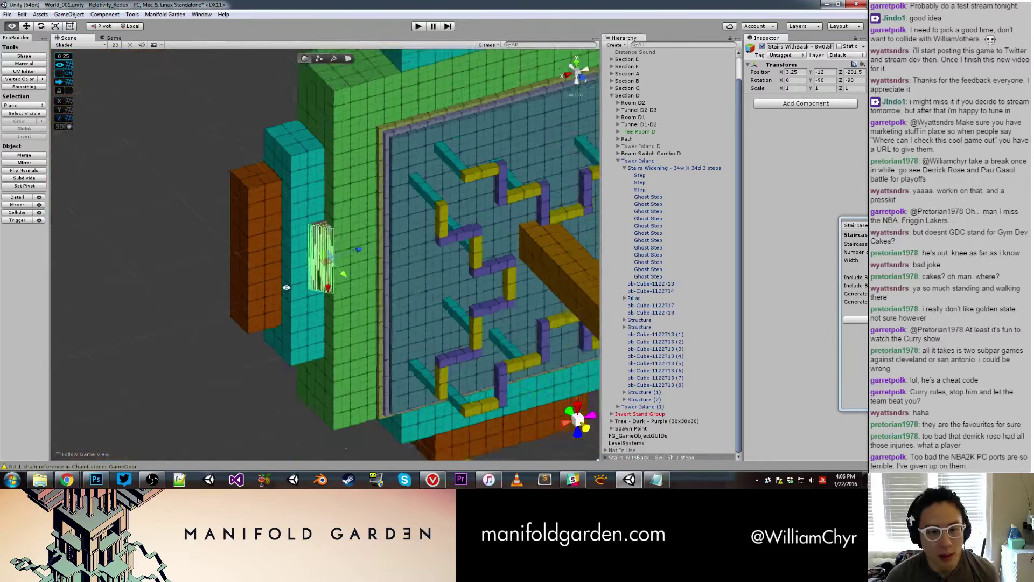
mouse_move(358, 359)
left_mouse_down("alt")
mouse_move(209, 263)
mouse_move(331, 212)
left_mouse_up("alt")
left_click(209, 264)
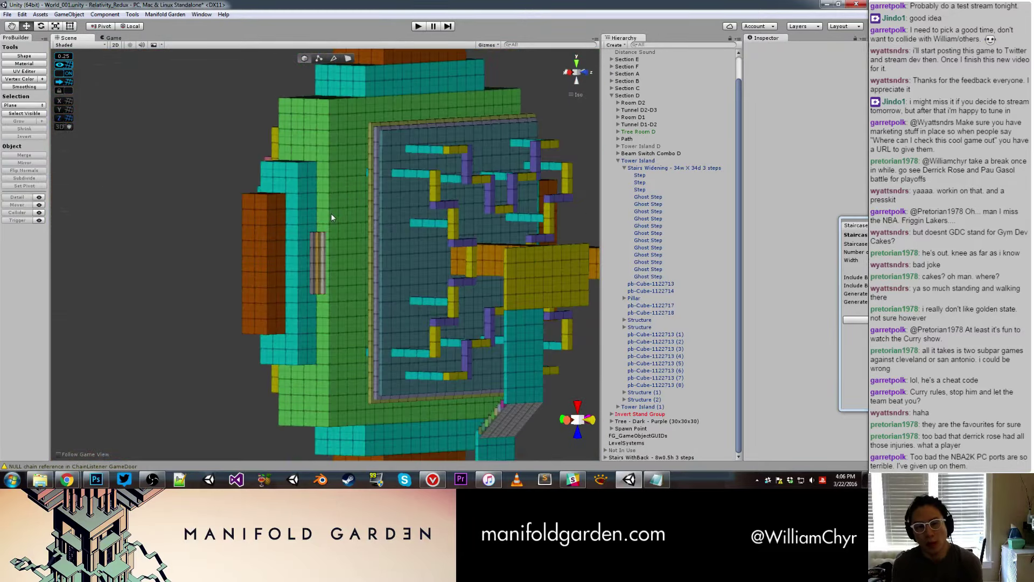
mouse_move(331, 212)
left_mouse_down("alt")
mouse_move(369, 272)
mouse_move(258, 229)
mouse_move(138, 254)
mouse_move(281, 240)
left_mouse_up("alt")
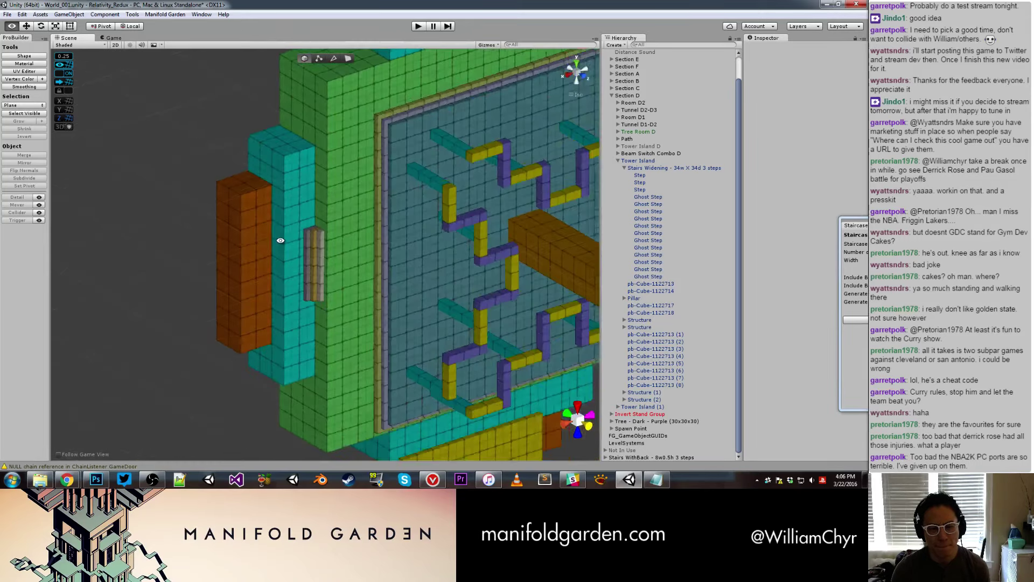
left_click(312, 264)
left_click(631, 437)
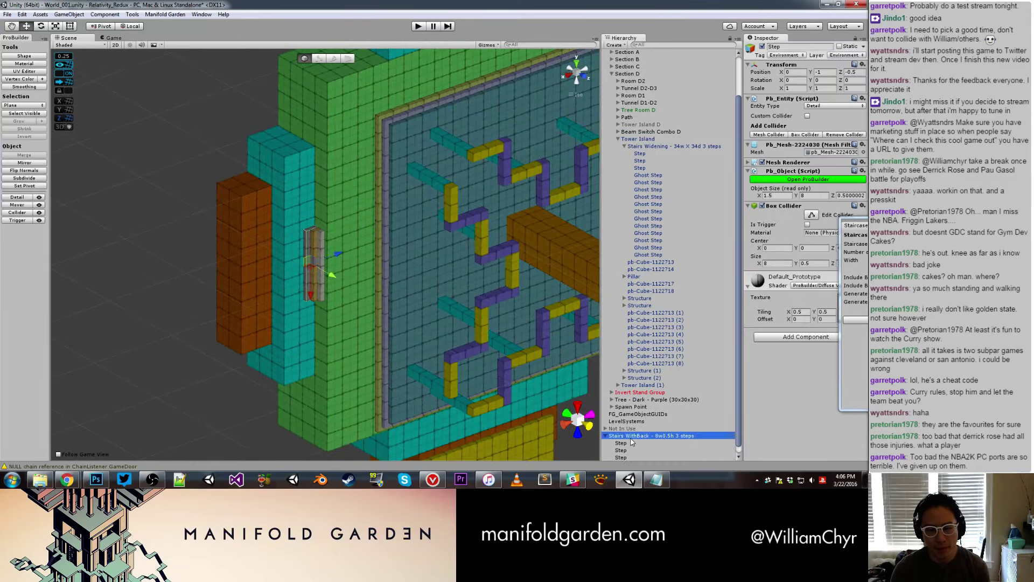
key("f")
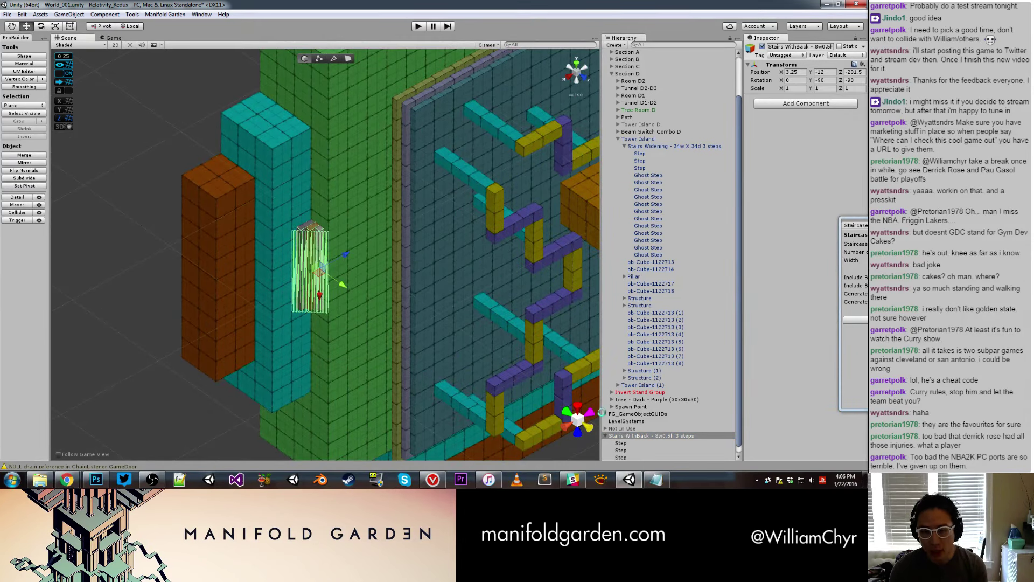
Duplicate the Stairs WithBack object and move the copy off the original.
right_click(626, 436)
left_click(649, 300)
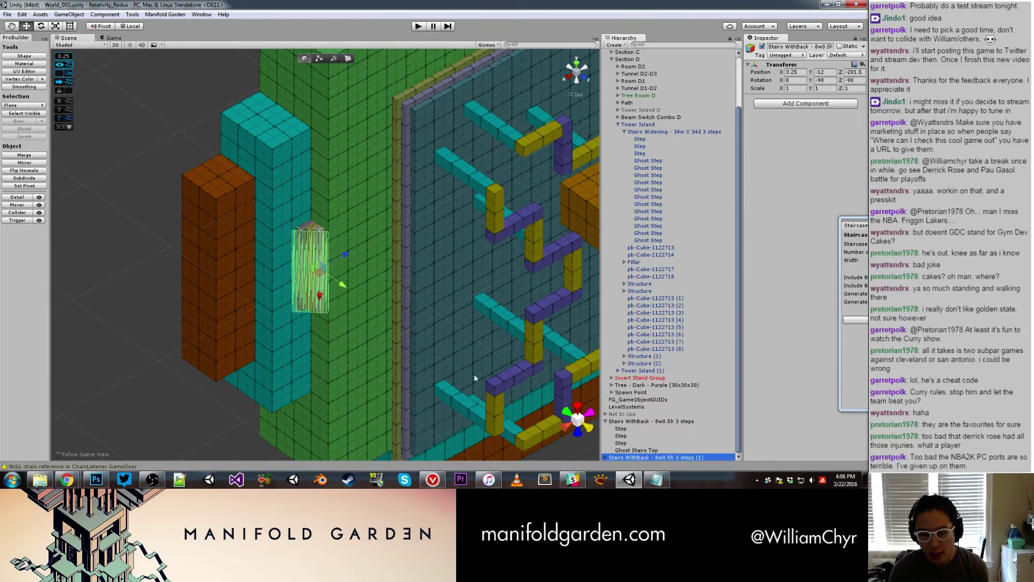
scroll(334, 275, "up", 2)
mouse_move(335, 274)
left_mouse_down()
mouse_move(279, 306)
mouse_move(268, 297)
left_mouse_up()
scroll(253, 300, "down", 5)
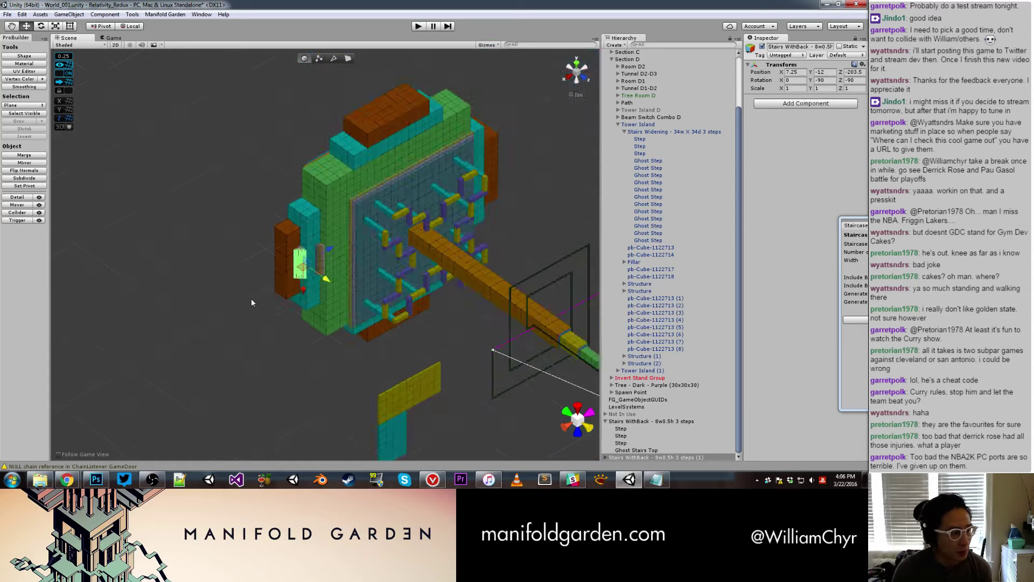
scroll(251, 299, "down", 3)
scroll(218, 275, "up", 2)
scroll(415, 300, "up", 2)
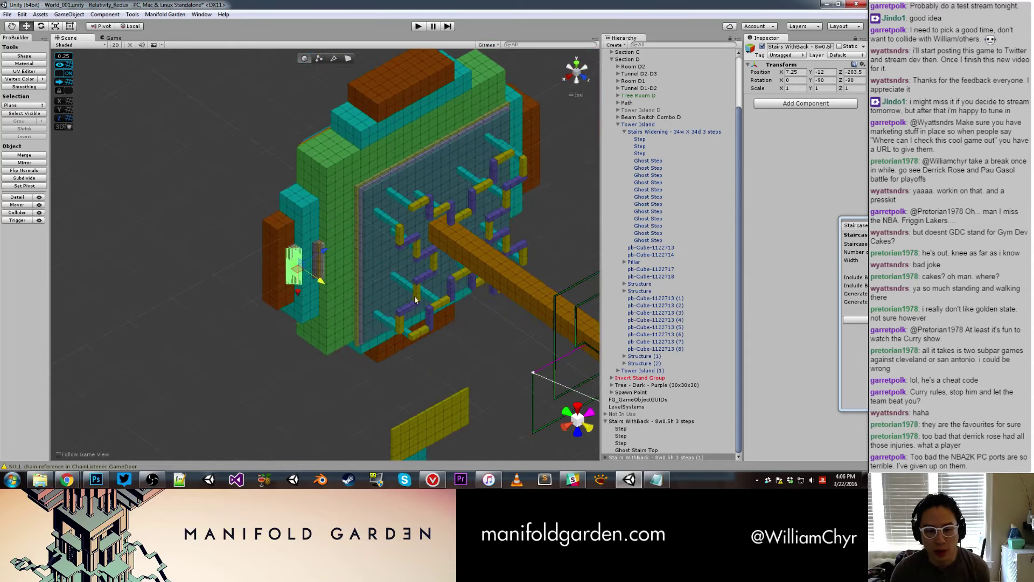
Orbit around the tower, reselect the original staircase and pan the view onto it.
left_click(357, 371)
mouse_move(357, 372)
left_mouse_down("alt")
mouse_move(421, 314)
mouse_move(326, 293)
mouse_move(460, 340)
mouse_move(283, 212)
left_mouse_up("alt")
scroll(283, 212, "up", 3)
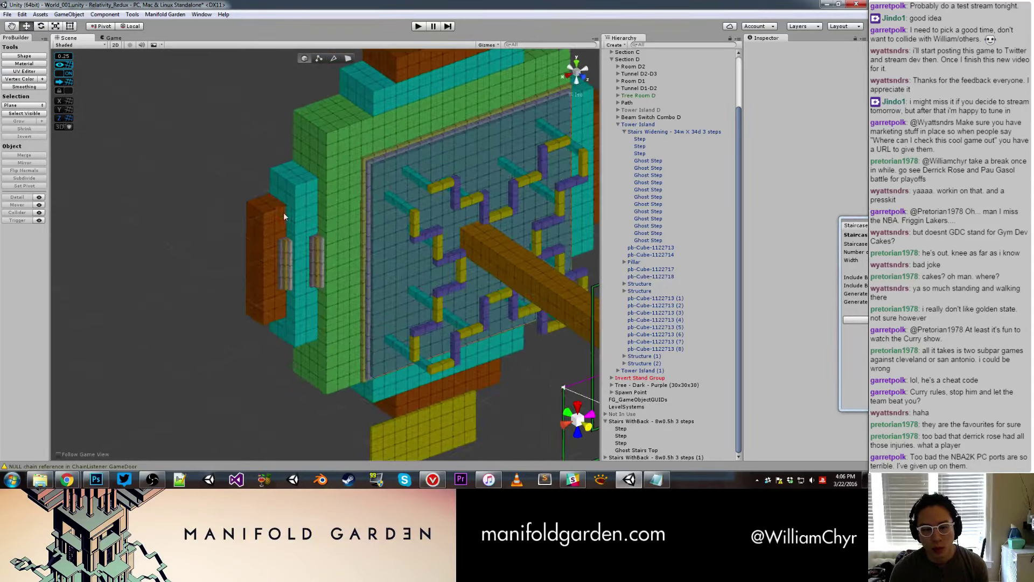
left_click(318, 257)
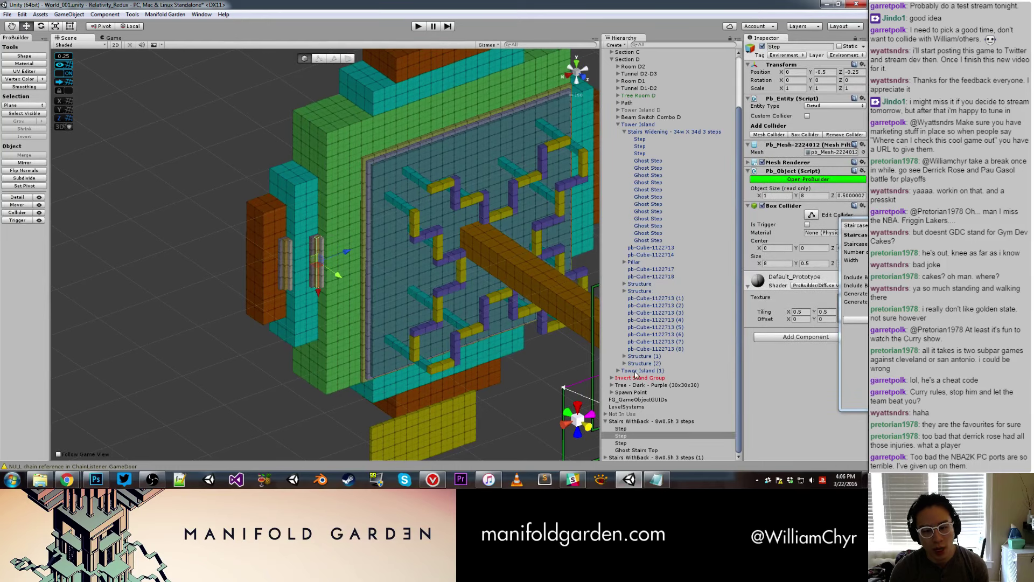
left_click(673, 421)
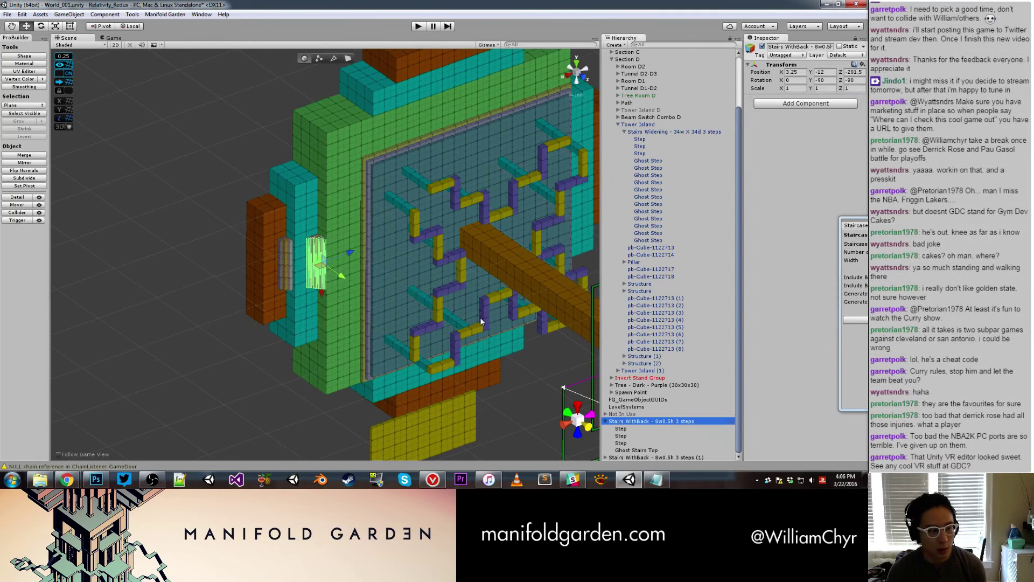
scroll(480, 318, "down", 3)
scroll(339, 277, "up", 4)
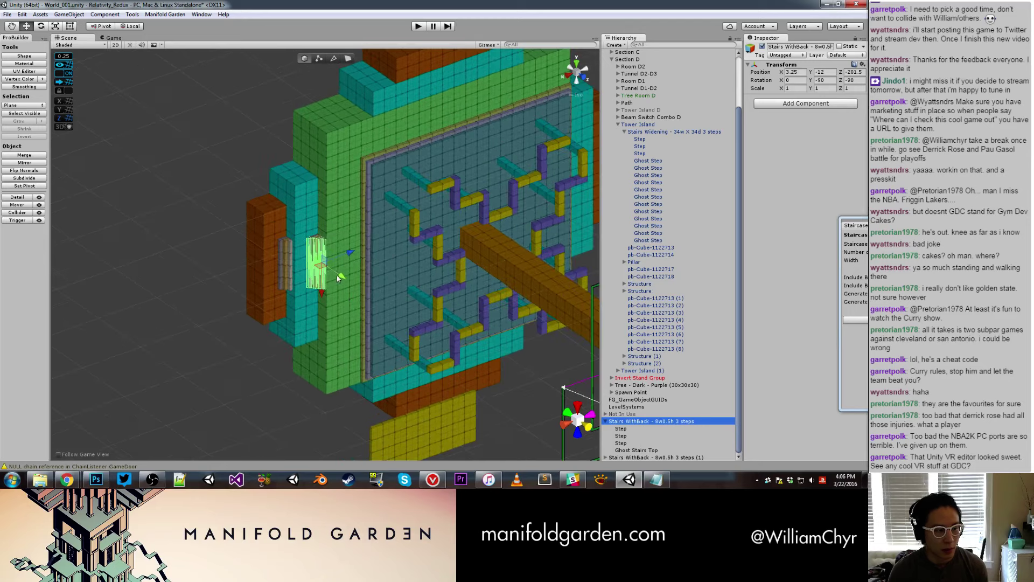
middle_click_drag(348, 275, 415, 335)
Rotate the staircase to lie along the wall and raise it to the wall top.
scroll(415, 329, "up", 2)
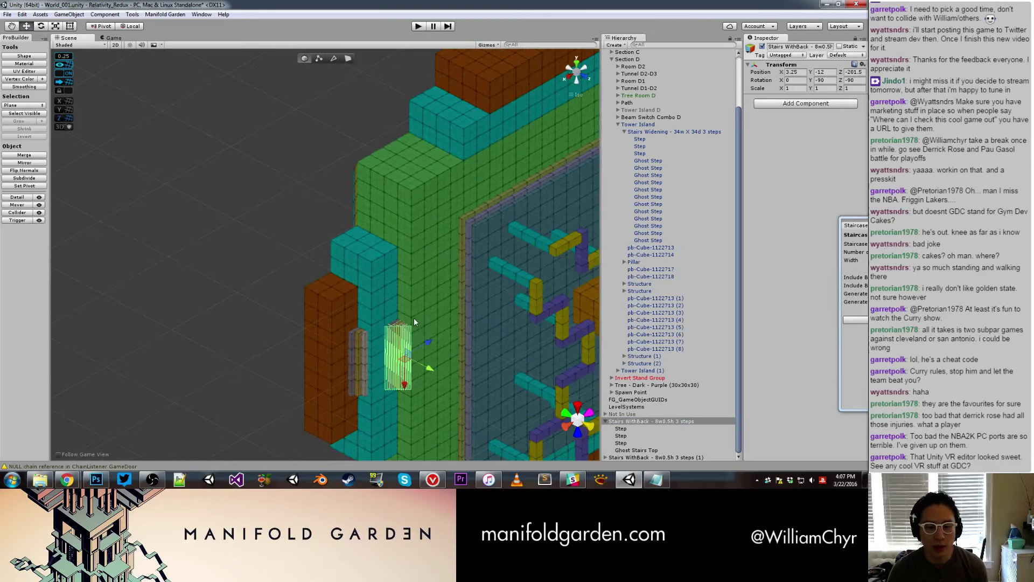
key("e")
mouse_move(417, 316)
left_mouse_down()
mouse_move(445, 301)
mouse_move(380, 347)
left_mouse_up()
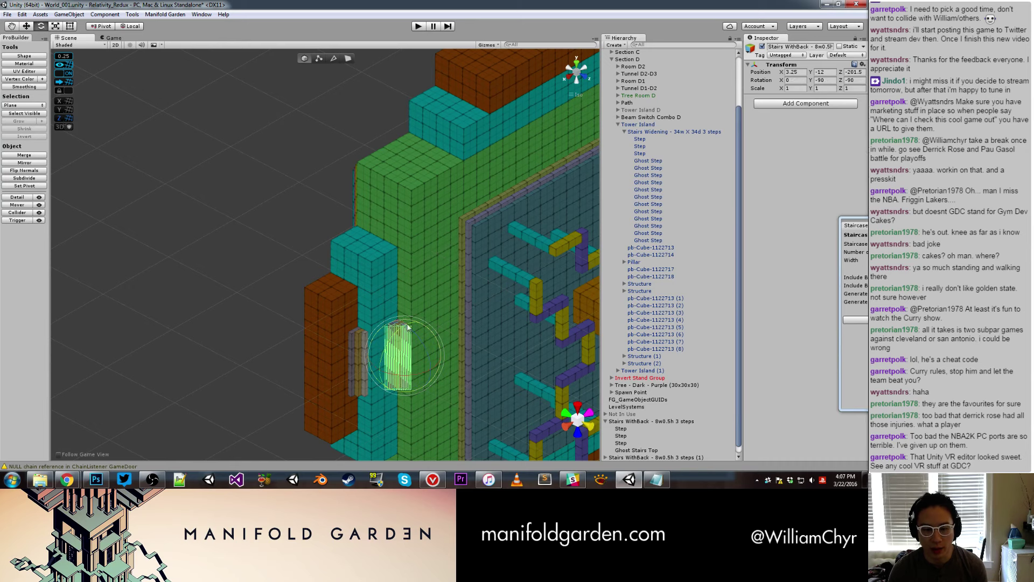
key("w")
middle_click_drag(490, 272, 372, 388)
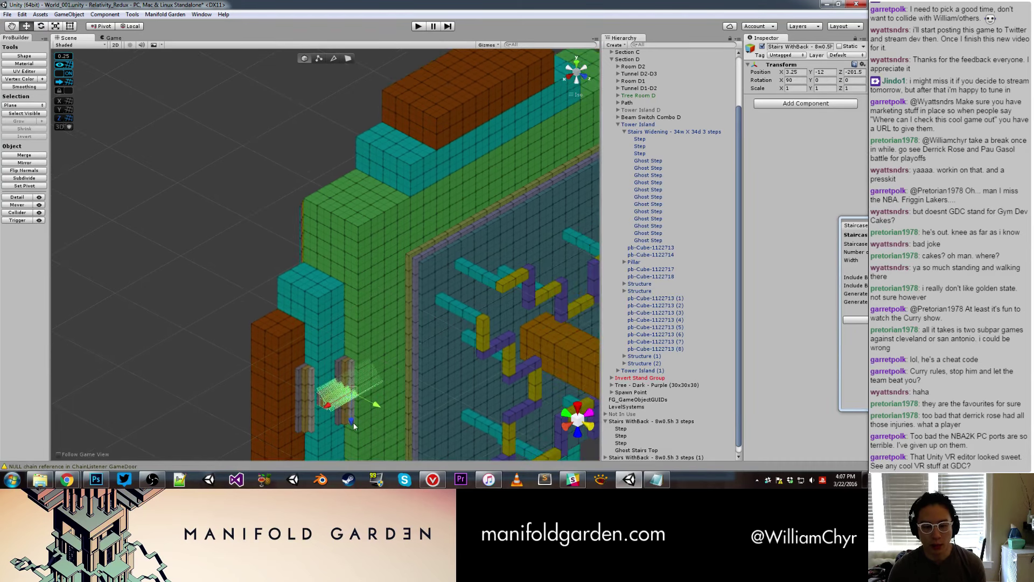
mouse_move(354, 426)
left_mouse_down()
mouse_move(333, 231)
mouse_move(364, 257)
left_mouse_up()
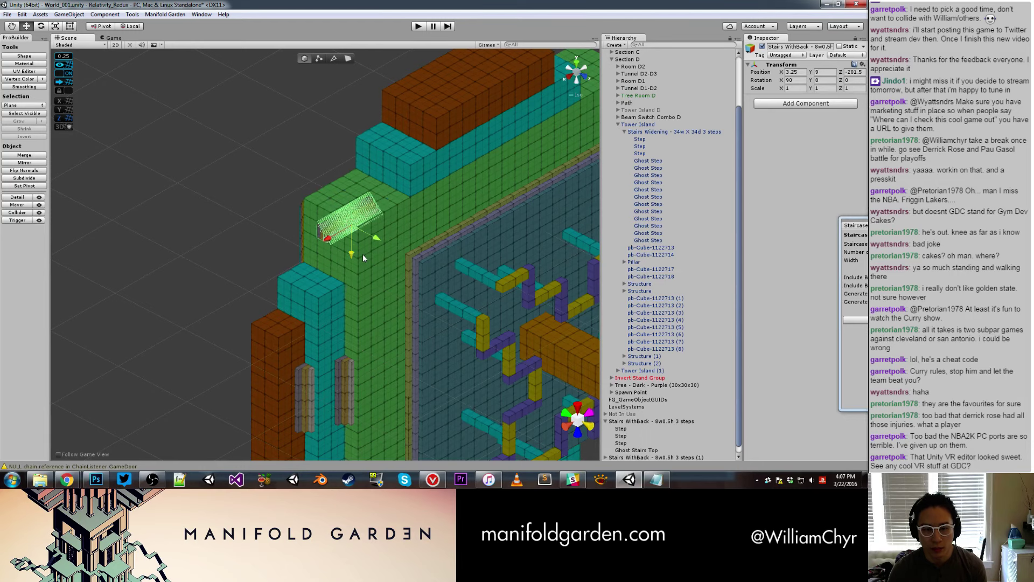
mouse_move(363, 251)
left_mouse_down()
mouse_move(497, 197)
mouse_move(497, 178)
left_mouse_up()
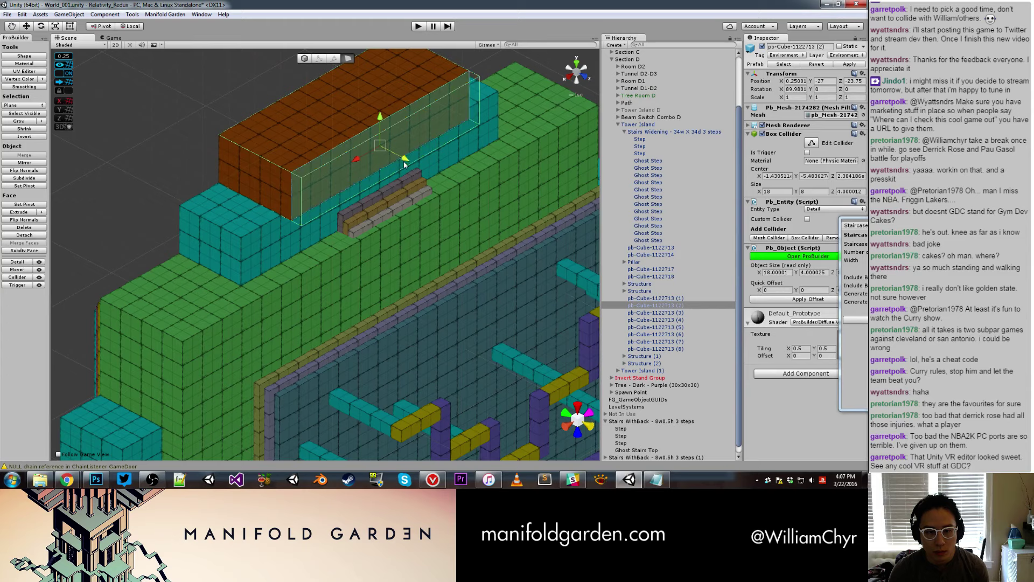
Duplicate the staircase and lift the copy onto the orange ledge at Y 13.25.
key("Escape")
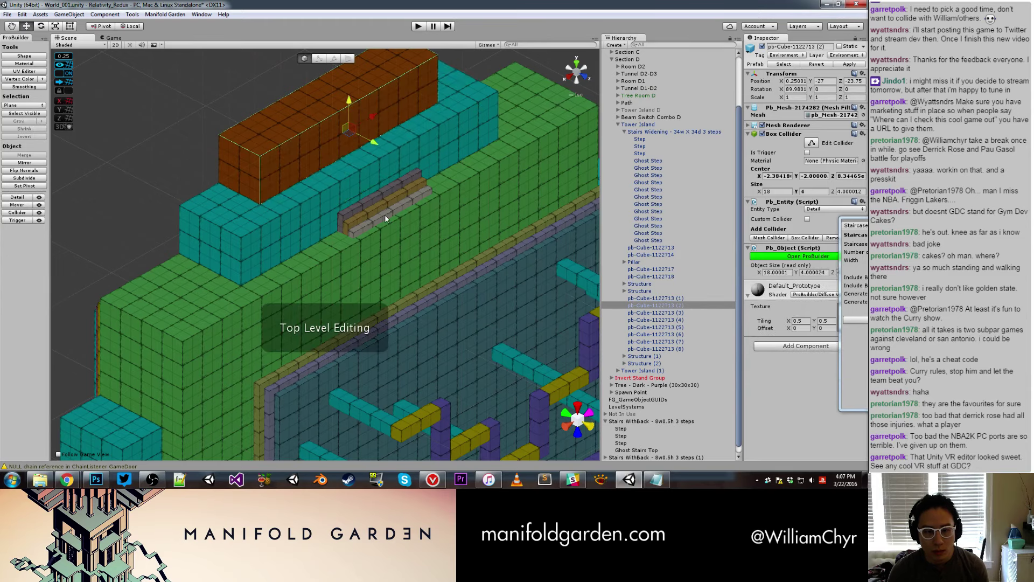
left_click(409, 209)
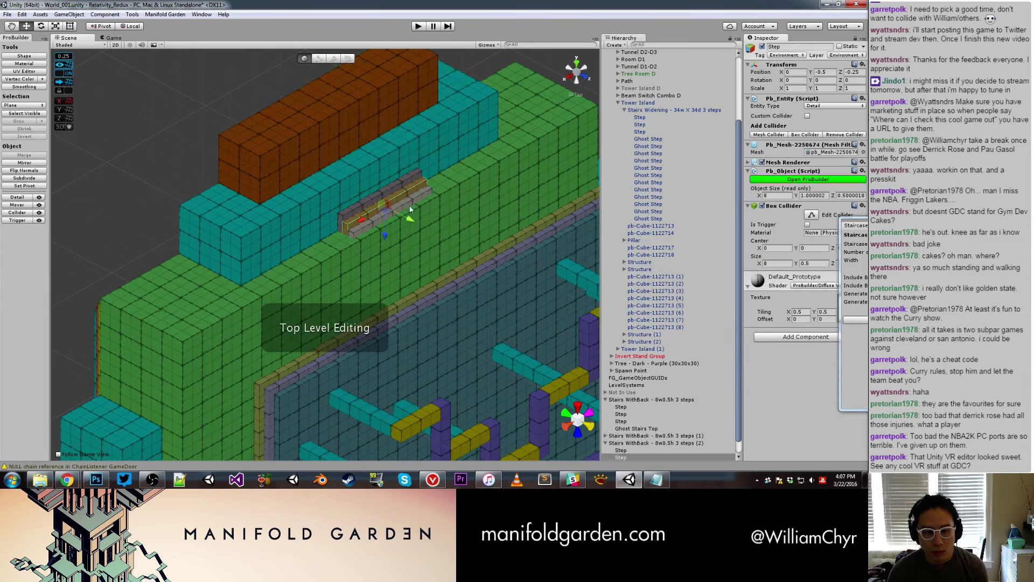
left_click(625, 443)
scroll(433, 213, "up", 3)
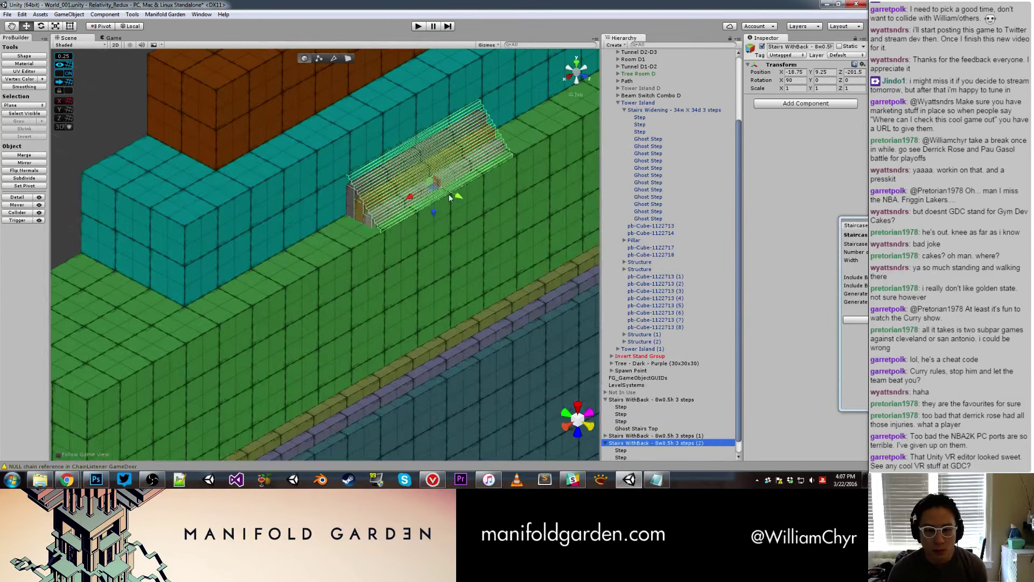
scroll(432, 201, "down", 3)
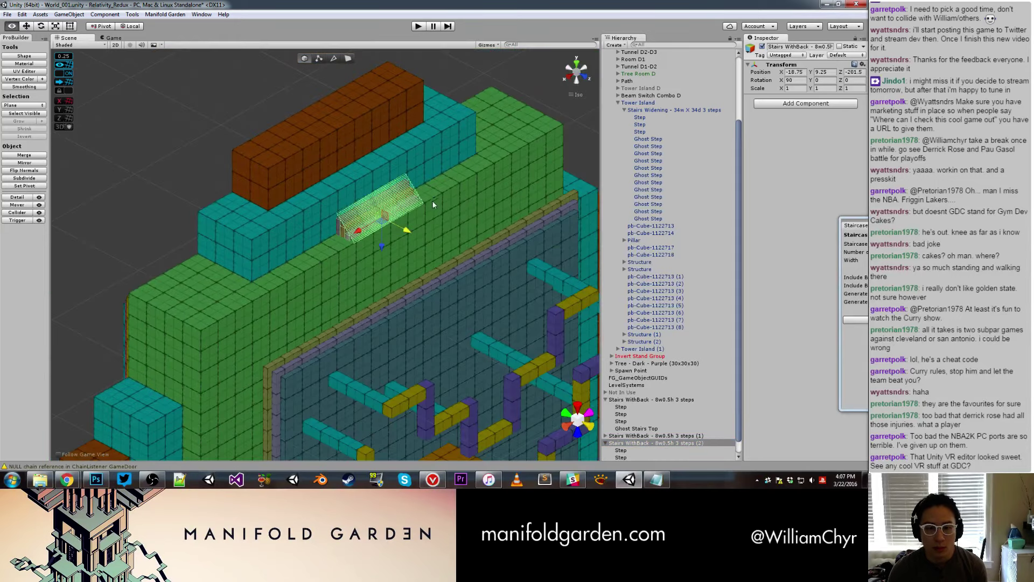
mouse_move(433, 205)
left_mouse_down("alt")
mouse_move(407, 247)
mouse_move(381, 250)
left_mouse_up("alt")
scroll(407, 248, "up", 3)
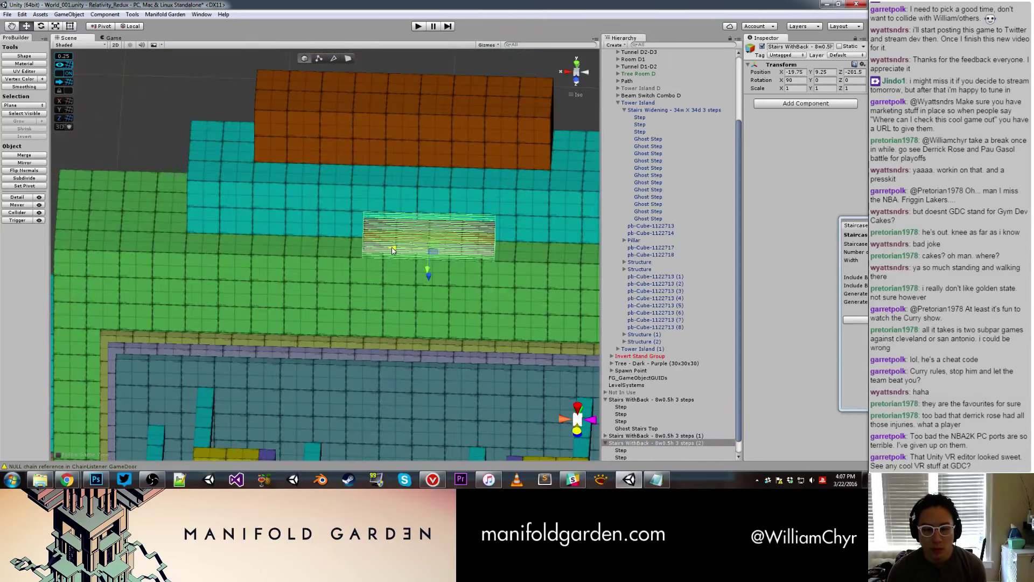
scroll(382, 265, "down", 2)
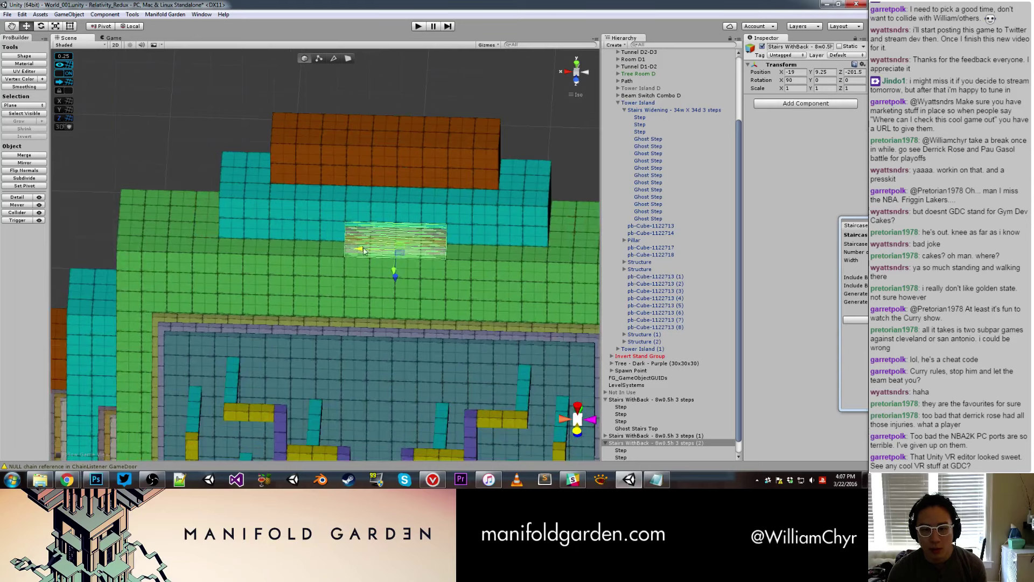
mouse_move(360, 250)
left_mouse_down()
mouse_move(347, 251)
mouse_move(380, 247)
left_mouse_up()
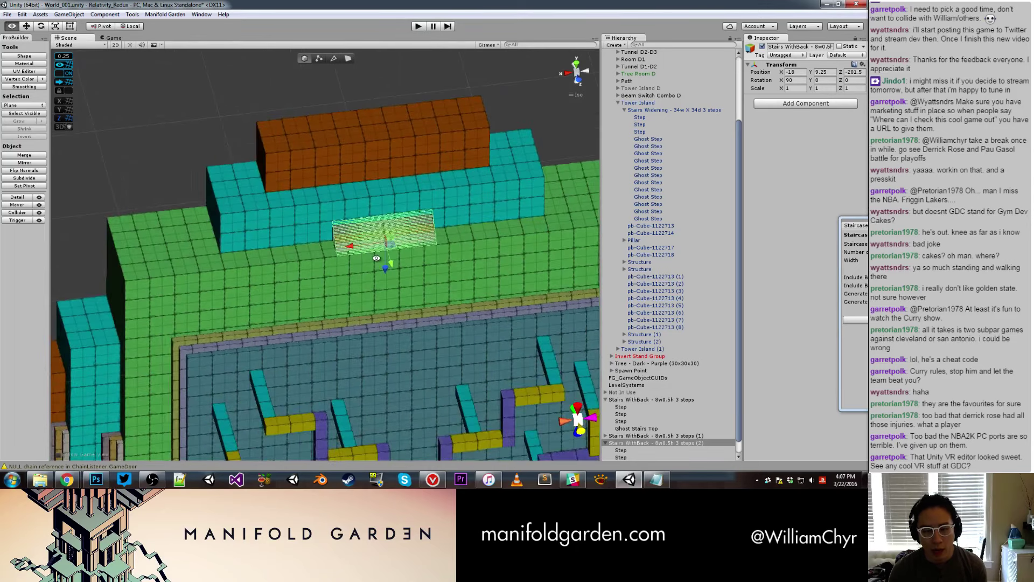
scroll(381, 254, "up", 1)
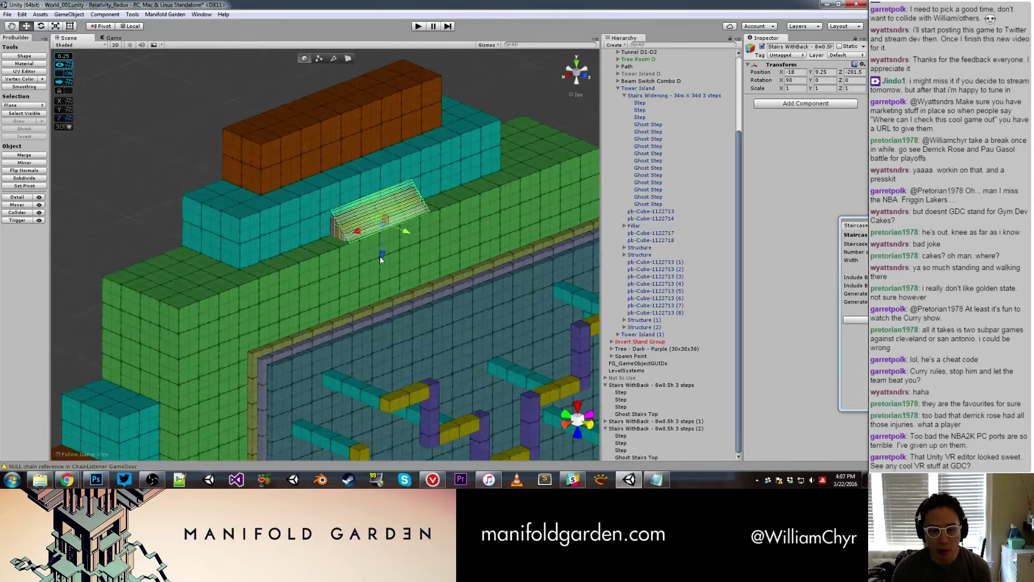
left_click_drag(381, 255, 381, 171)
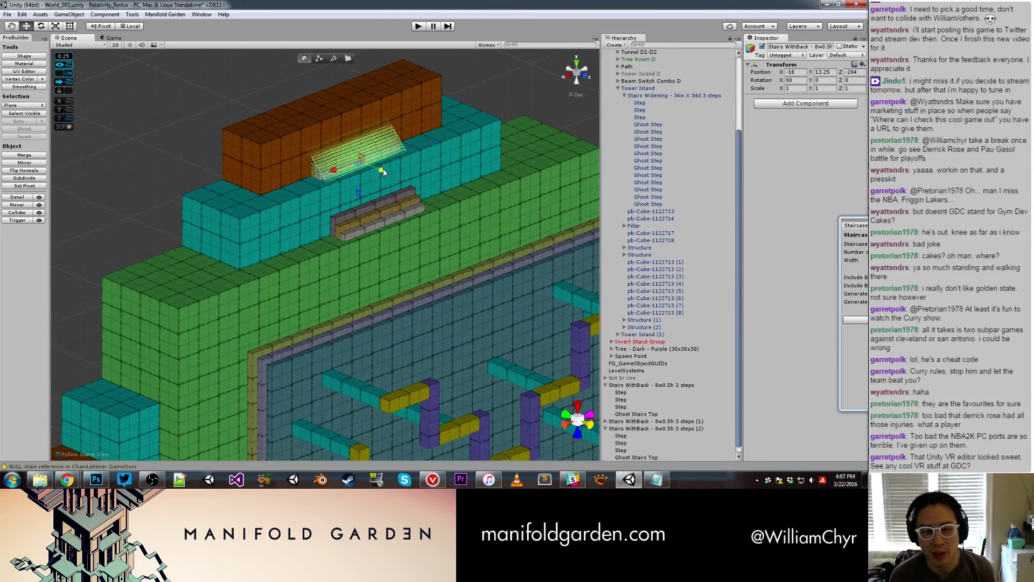
left_click_drag(383, 171, 386, 172)
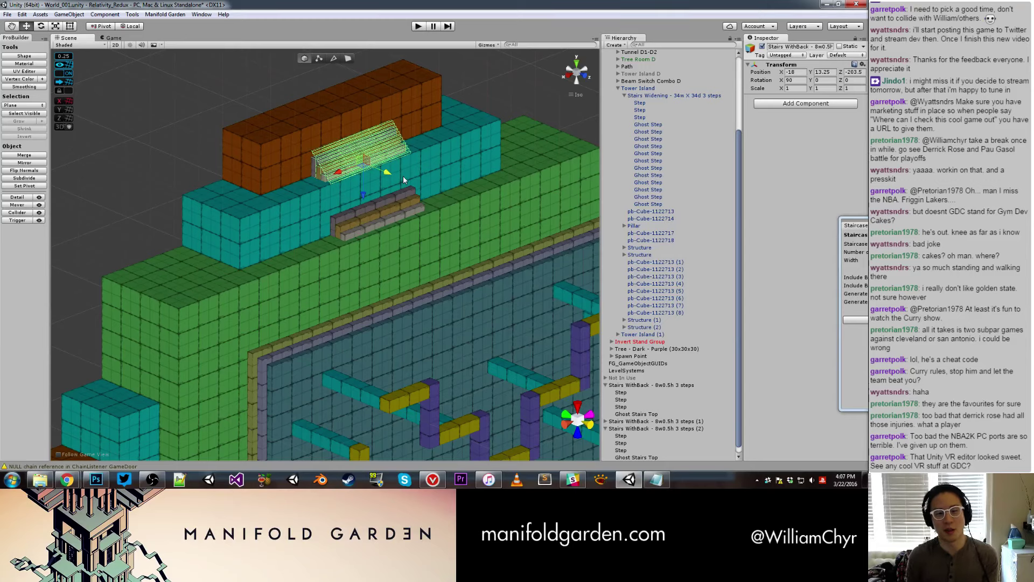
Orbit around the tower to check the stacked staircases from the front and left.
scroll(403, 176, "down", 3)
middle_click_drag(403, 175, 346, 177)
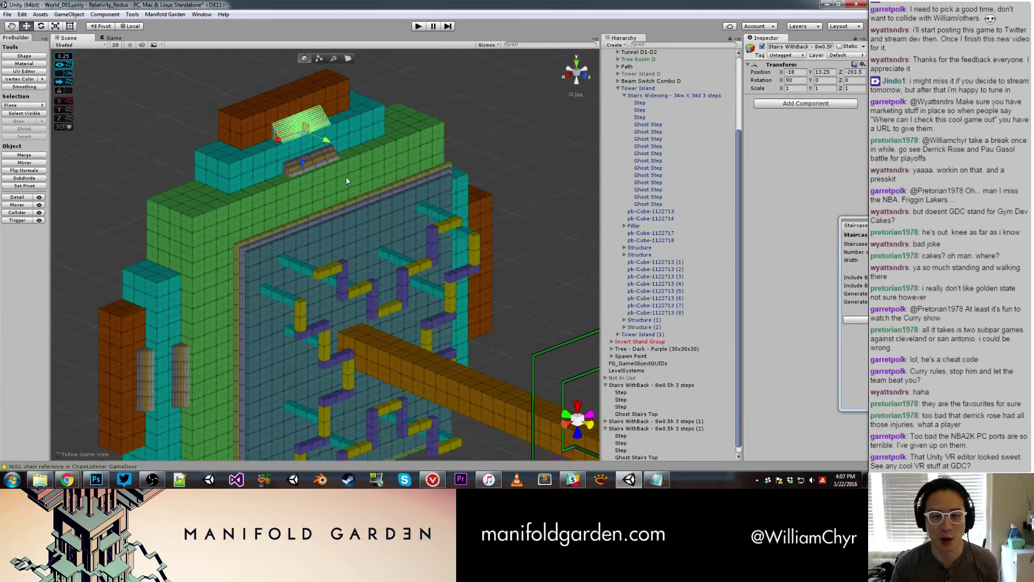
mouse_move(345, 176)
left_mouse_down("alt")
mouse_move(350, 204)
mouse_move(454, 192)
left_mouse_up("alt")
scroll(367, 141, "up", 3)
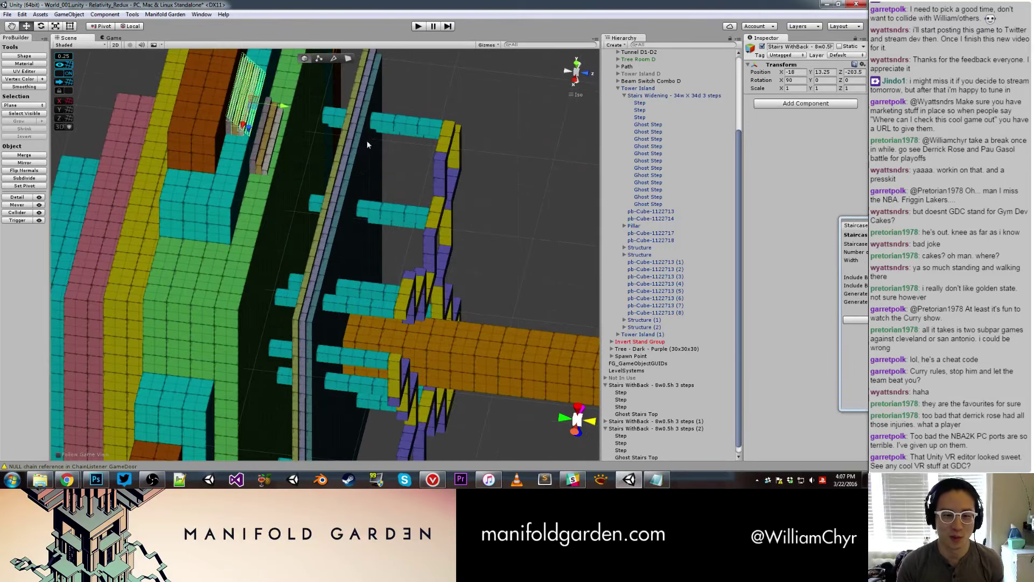
mouse_move(368, 144)
left_mouse_down("alt")
mouse_move(243, 93)
mouse_move(301, 134)
left_mouse_up("alt")
scroll(301, 134, "down", 3)
scroll(324, 210, "up", 3)
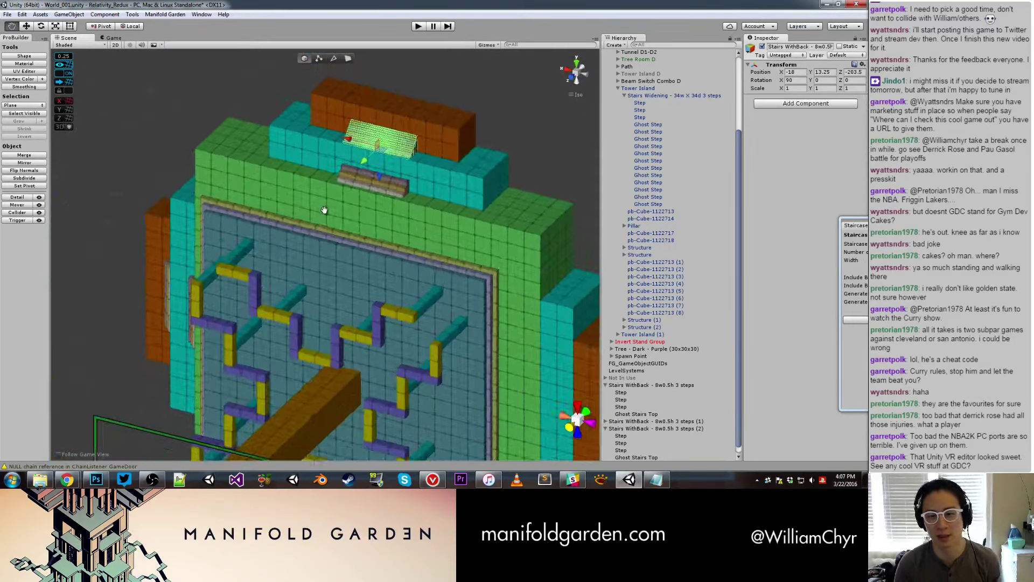
mouse_move(324, 210)
left_mouse_down("alt")
mouse_move(335, 190)
mouse_move(311, 215)
left_mouse_up("alt")
Make the cyan pillar thinner and recentre the orange block's pivot.
key("g")
left_click(299, 229)
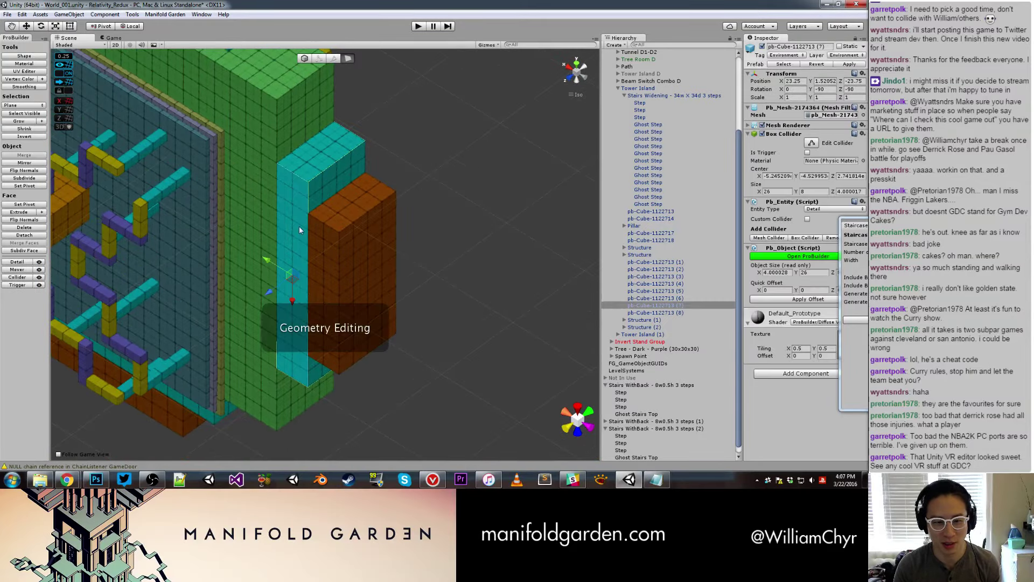
left_click_drag(270, 290, 288, 285)
left_click(323, 296)
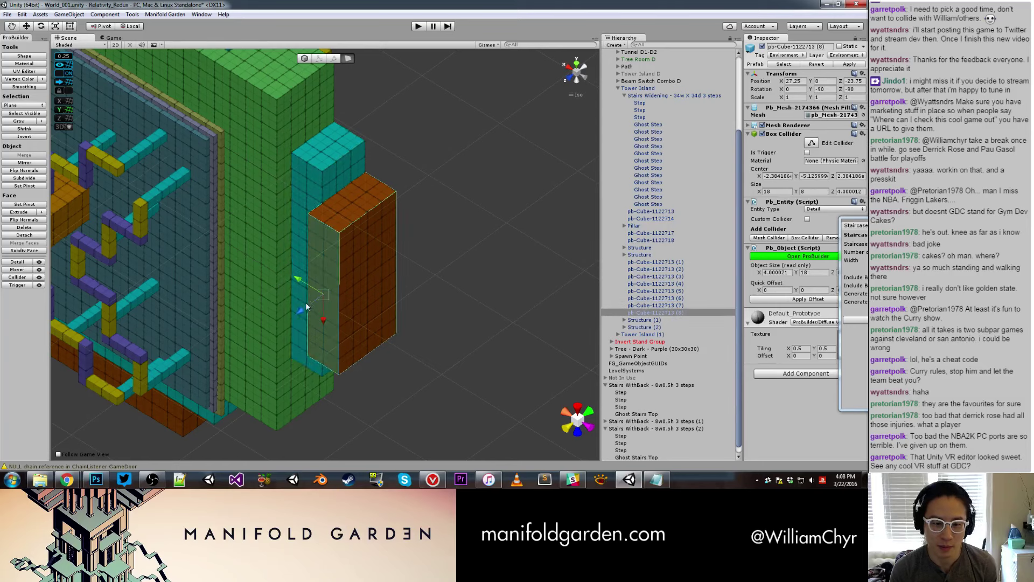
key("g")
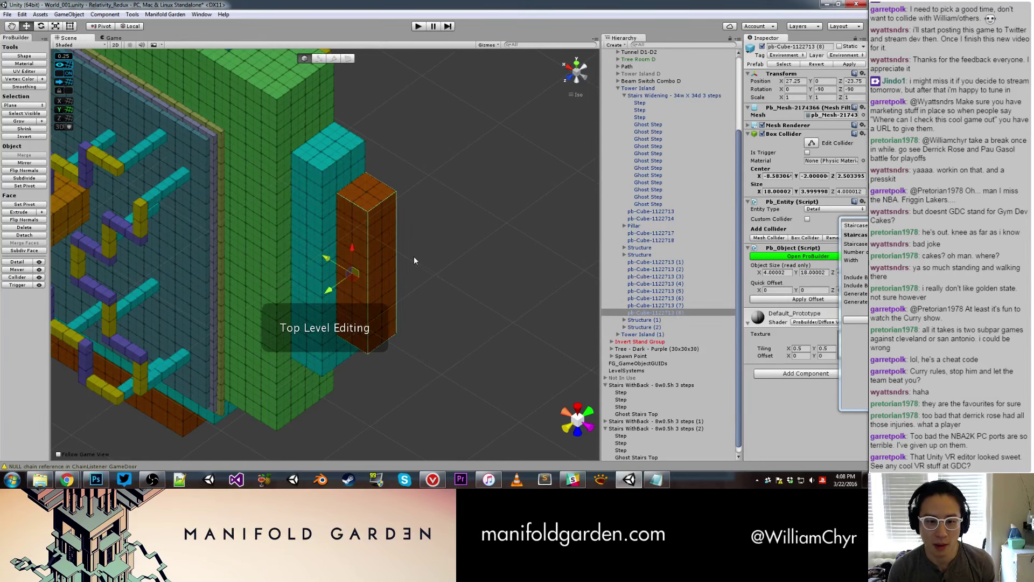
key("ctrl+j")
Duplicate the upper staircase and rotate the copy to face the next wall.
left_click_drag(417, 247, 231, 159, "alt")
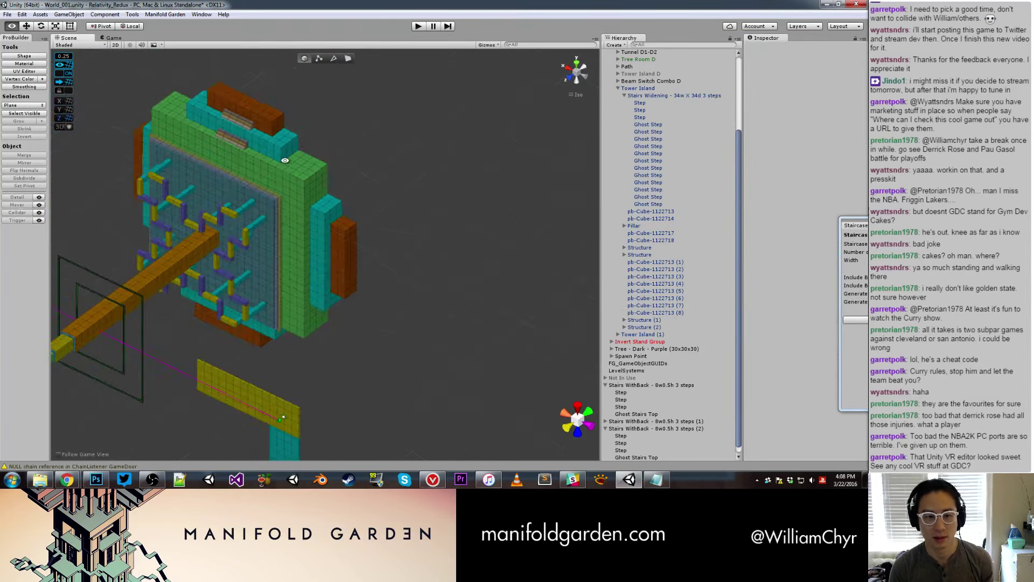
left_click(231, 159)
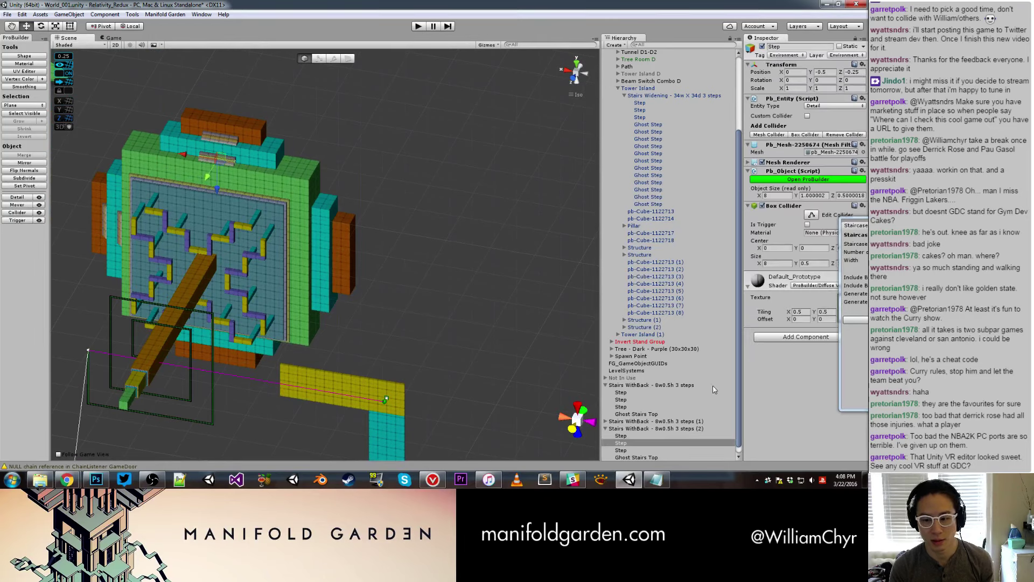
left_click(703, 428)
left_click_drag(476, 330, 316, 275, "alt")
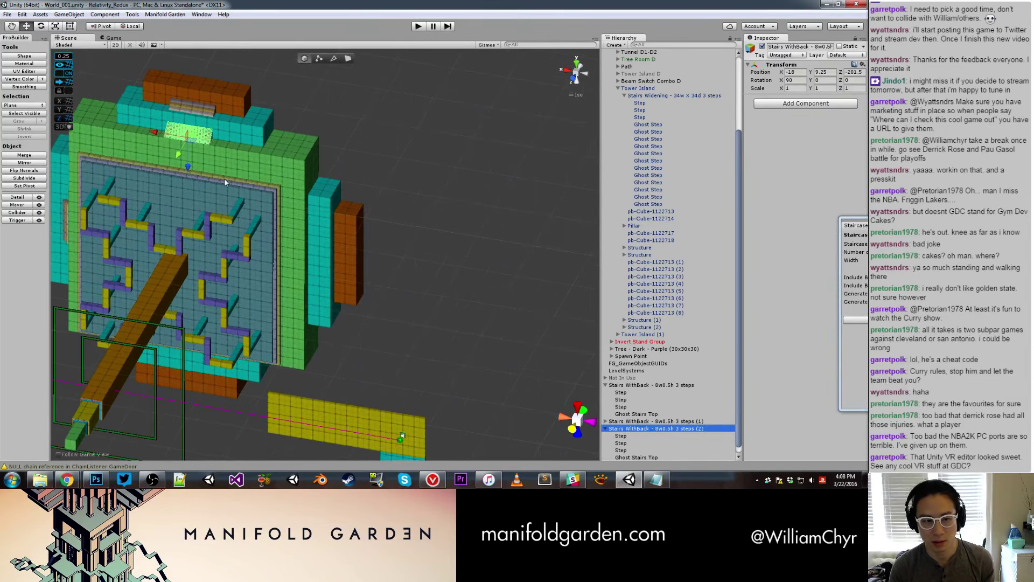
key("ctrl+d")
key("e")
key("ctrl+d")
left_click_drag(225, 166, 230, 221, "ctrl")
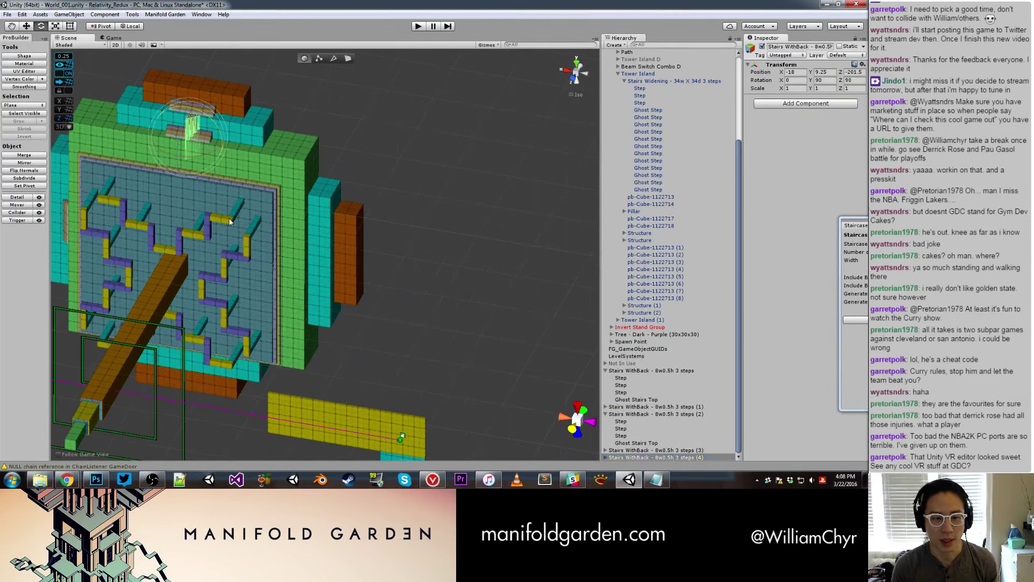
key("w")
left_click_drag(190, 137, 273, 173)
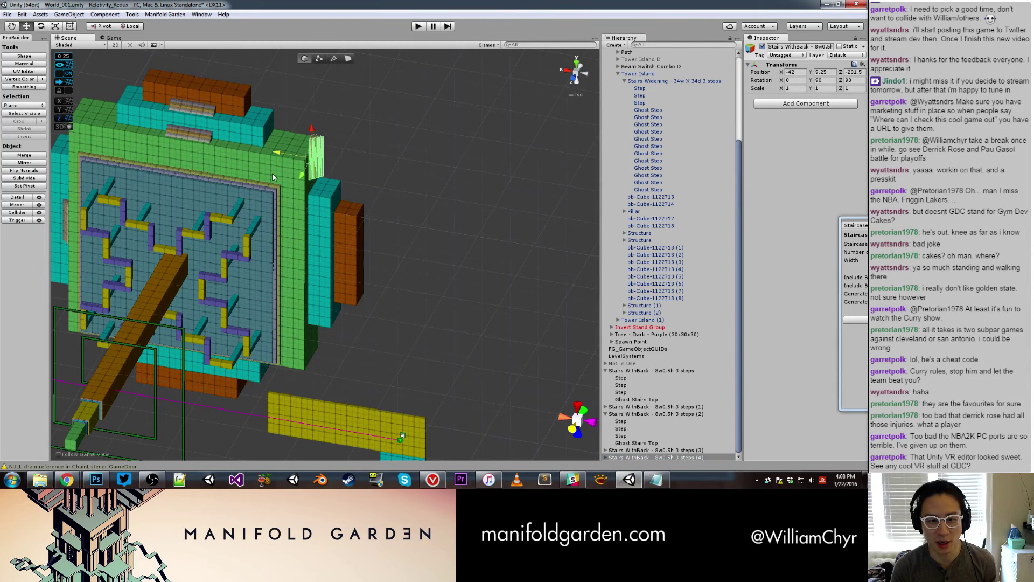
Move the staircase down the side wall to -43.25, -12, -203.5 beside the orange block.
scroll(266, 169, "up", 3)
left_click_drag(316, 121, 319, 240)
scroll(386, 231, "up", 2)
scroll(363, 237, "up", 3)
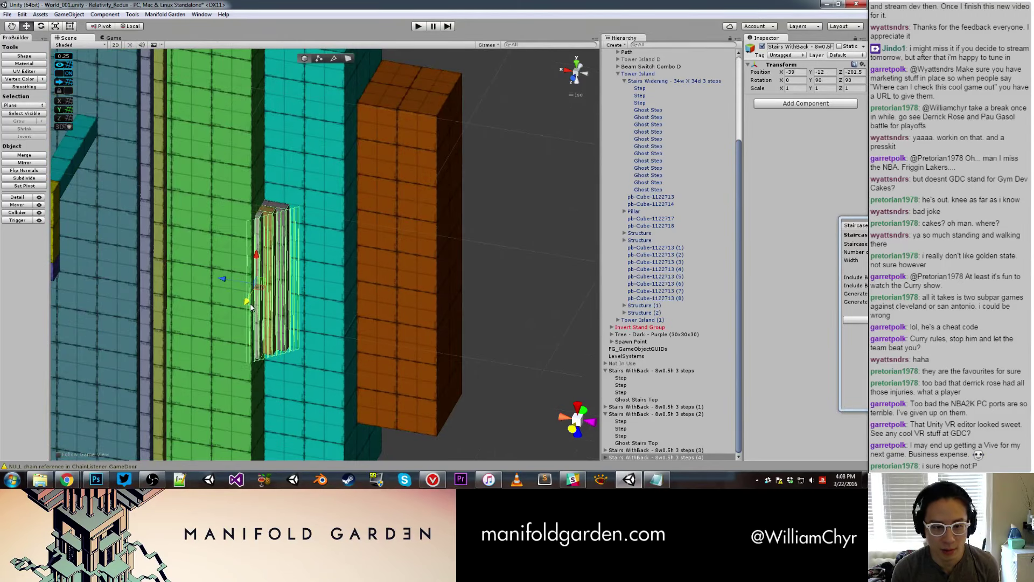
left_click_drag(251, 303, 225, 271, "alt")
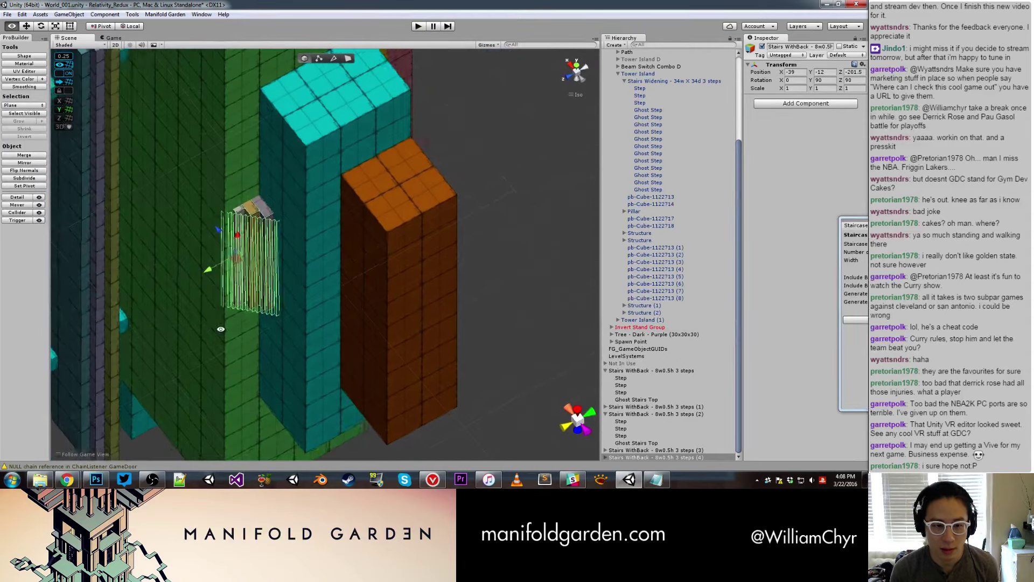
mouse_move(218, 235)
left_mouse_down()
mouse_move(435, 148)
mouse_move(318, 280)
mouse_move(381, 258)
left_mouse_up()
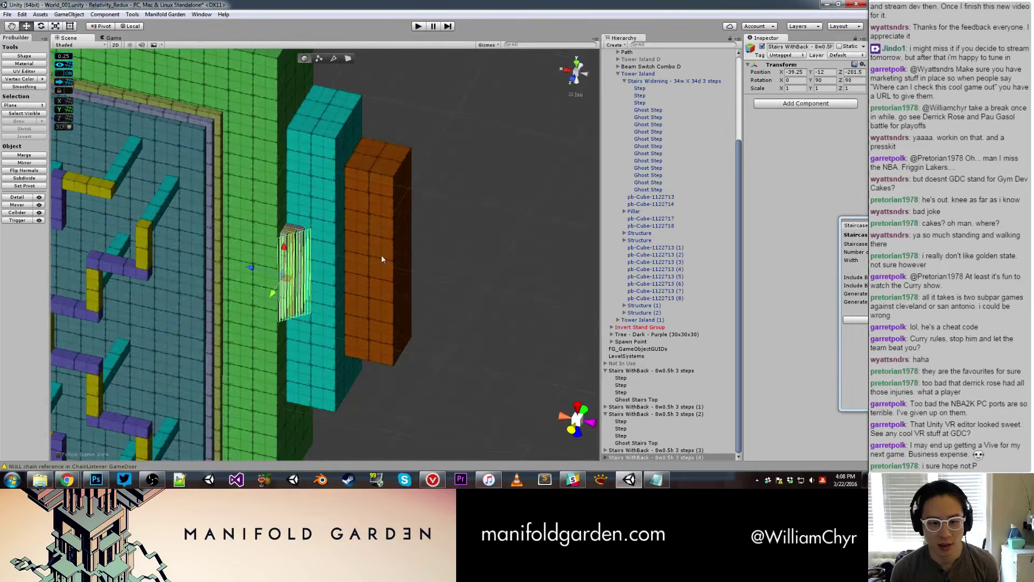
left_click_drag(251, 267, 309, 267)
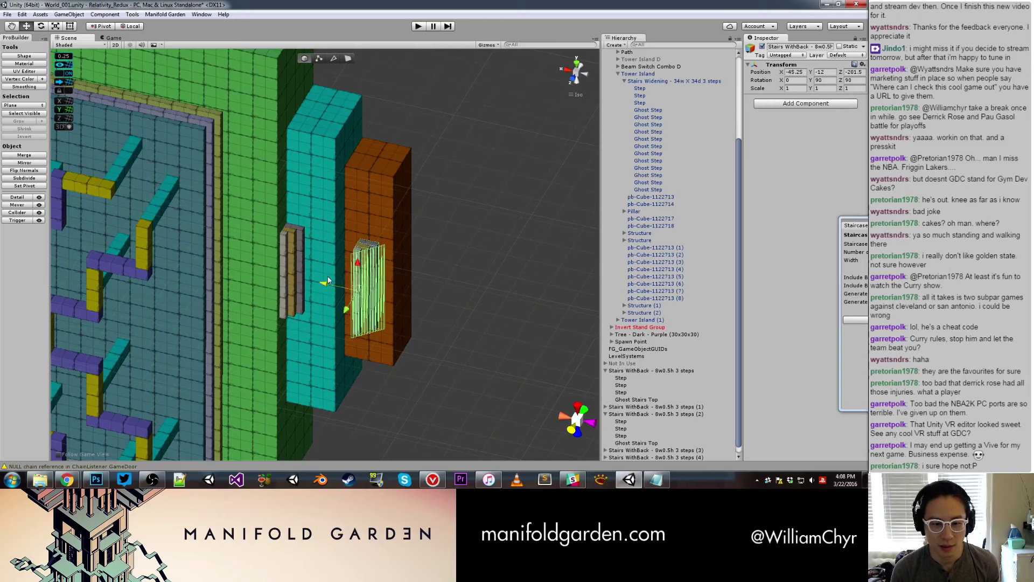
left_click_drag(322, 306, 330, 291)
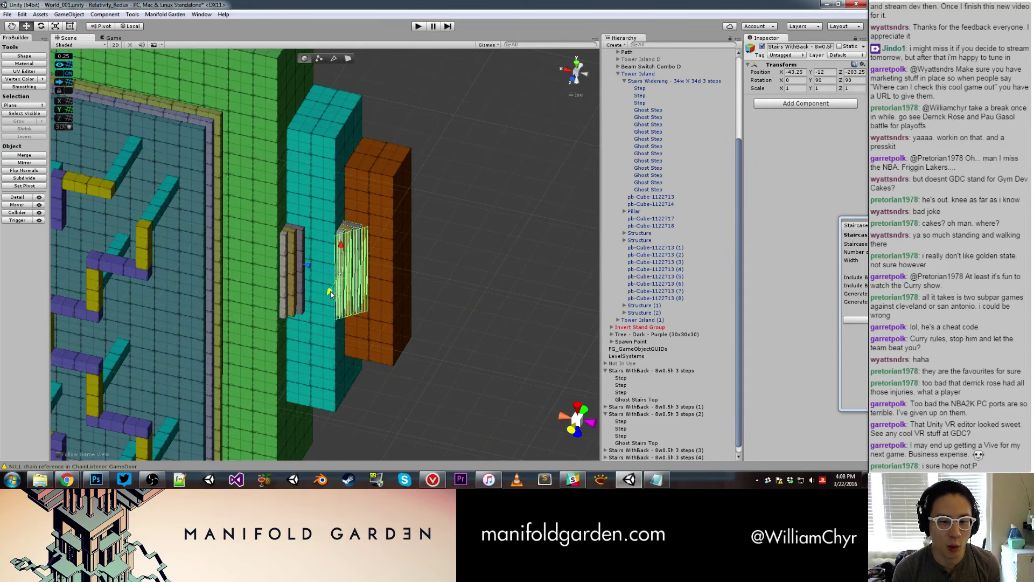
mouse_move(404, 240)
left_mouse_down("alt")
mouse_move(380, 295)
mouse_move(399, 162)
mouse_move(397, 211)
left_mouse_up("alt")
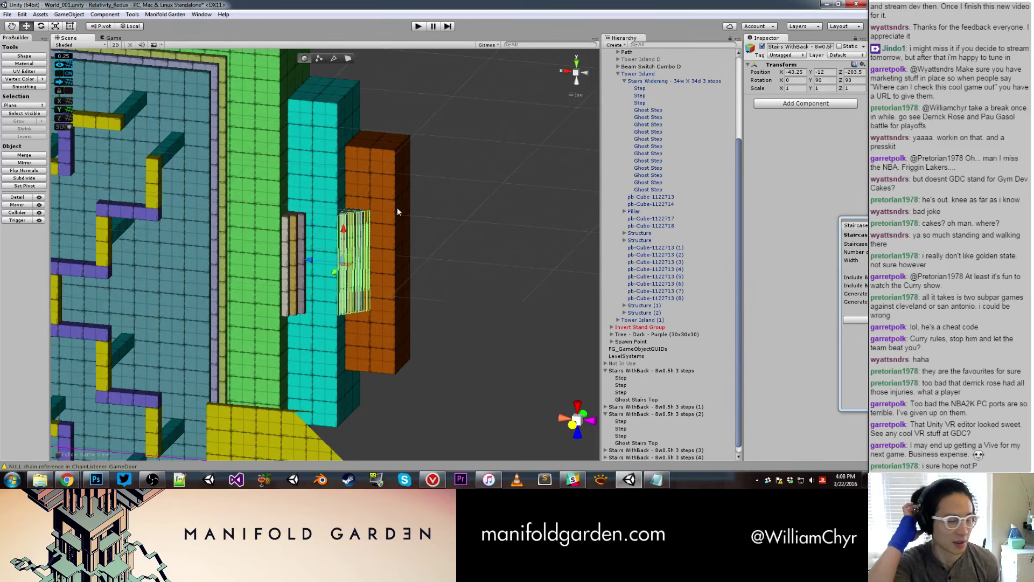
scroll(428, 187, "down", 5)
scroll(418, 218, "down", 3)
mouse_move(418, 218)
left_mouse_down("alt")
mouse_move(482, 134)
mouse_move(440, 245)
left_mouse_up("alt")
Select the cyan face under the tower and recentre the orange block's pivot.
scroll(398, 211, "up", 5)
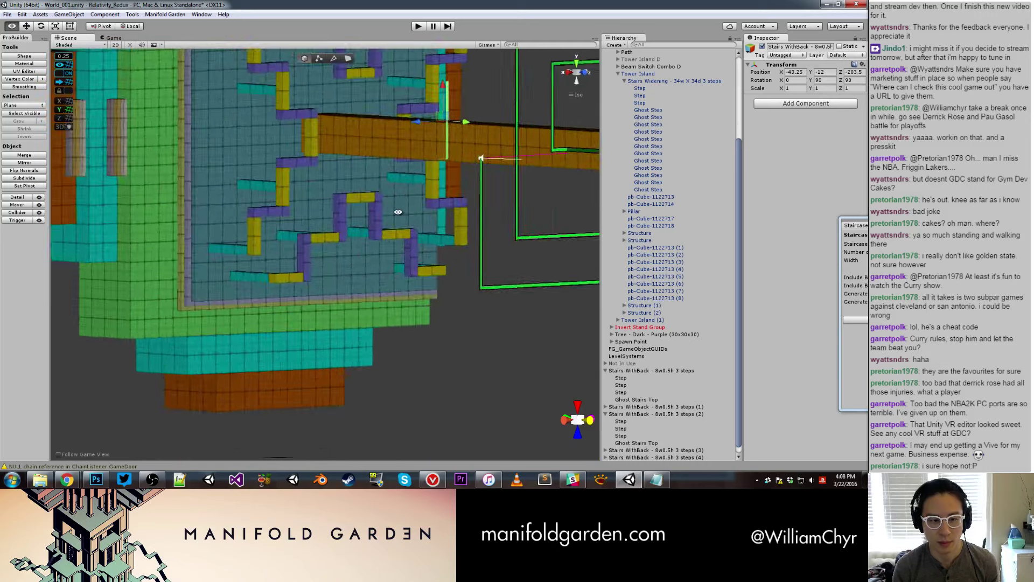
mouse_move(398, 212)
left_mouse_down("alt")
mouse_move(457, 214)
mouse_move(372, 168)
mouse_move(344, 222)
mouse_move(474, 241)
mouse_move(449, 251)
left_mouse_up("alt")
key("g")
left_click(357, 196)
left_click(345, 246)
key("g")
key("ctrl+j")
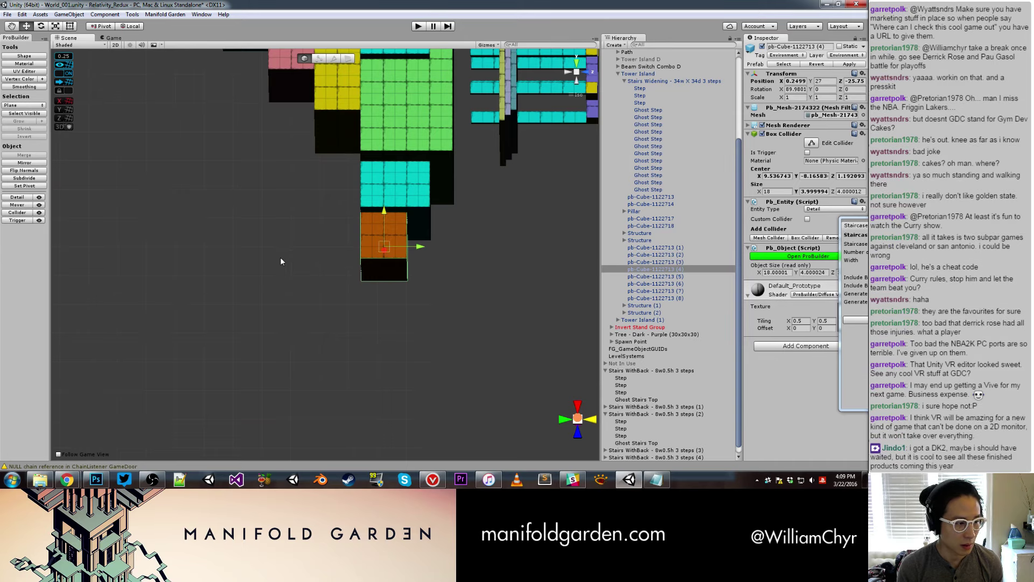
Select Stairs WithBack (4) and frame it in the Scene view.
mouse_move(326, 249)
left_mouse_down("alt")
mouse_move(476, 287)
mouse_move(354, 138)
left_mouse_up("alt")
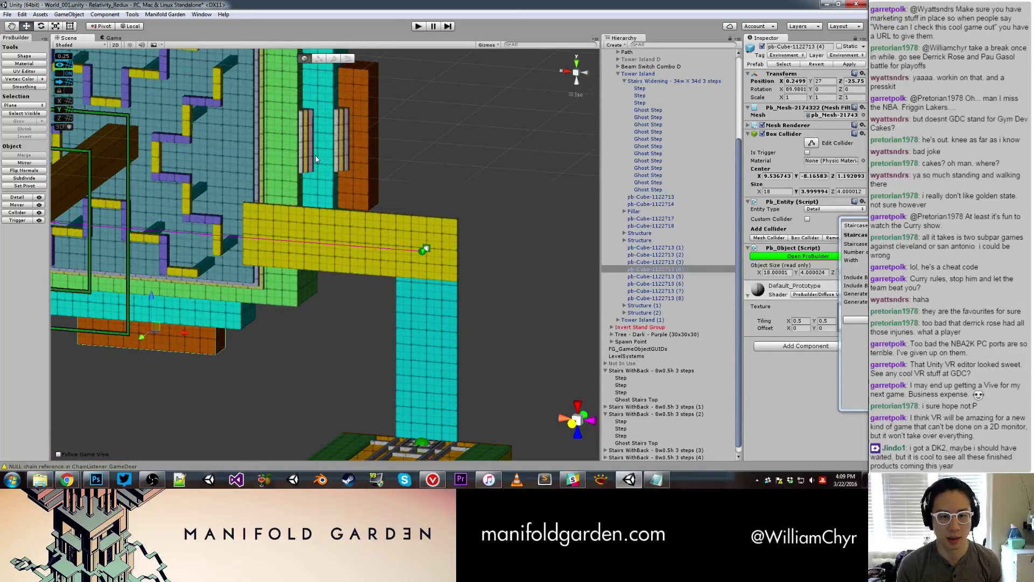
left_click(307, 159)
left_click(630, 443)
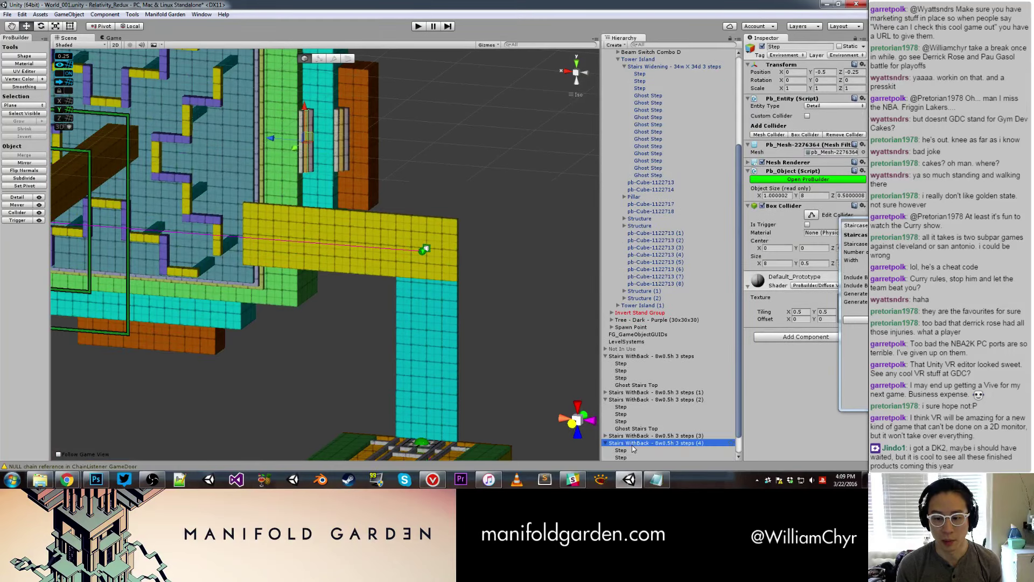
key("f")
mouse_move(464, 323)
left_mouse_down("alt")
mouse_move(471, 282)
mouse_move(451, 317)
left_mouse_up("alt")
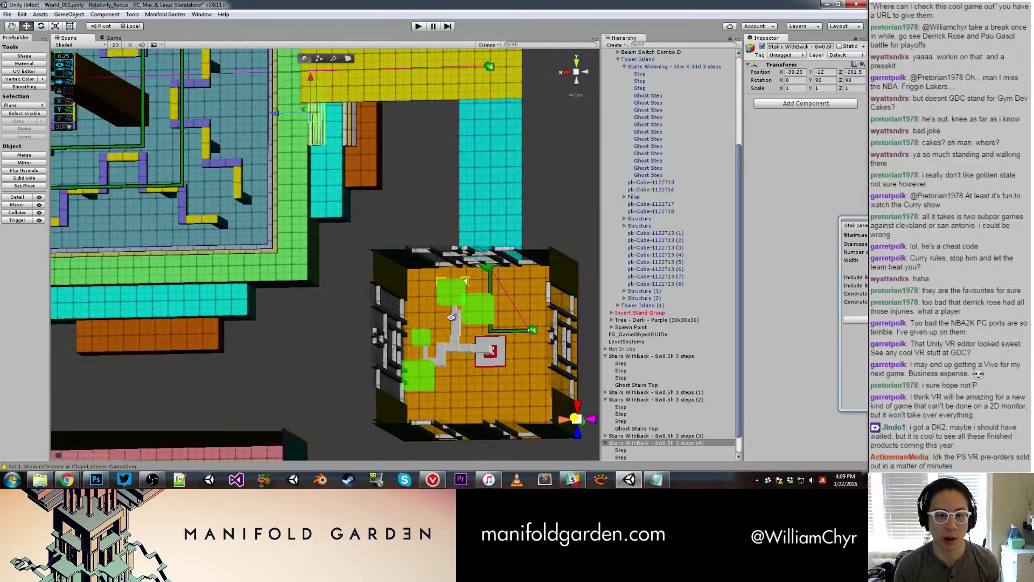
Duplicate it, lower the copy, turn it 90° flat and slide it onto the cyan block.
key("ctrl+d")
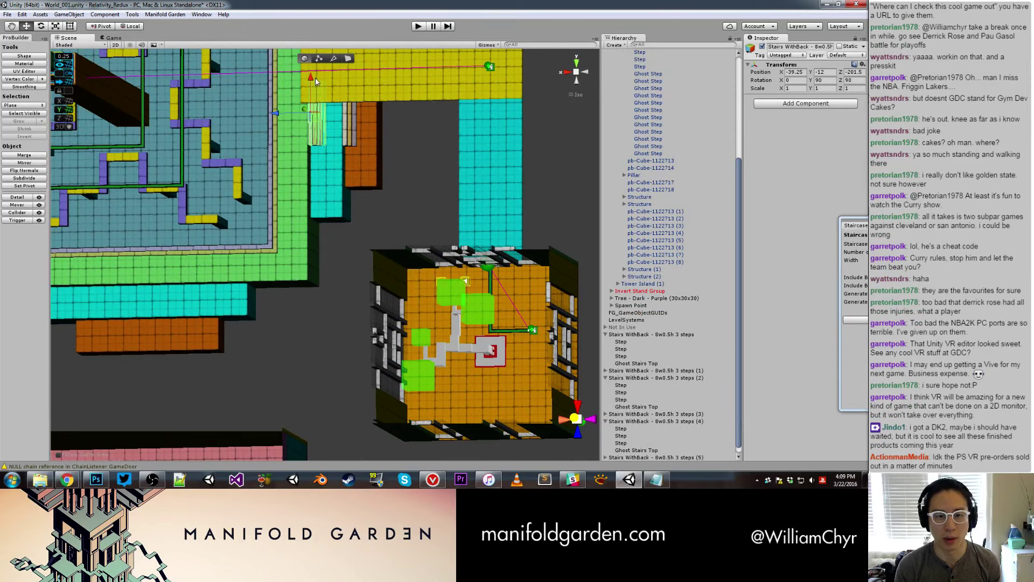
left_click_drag(315, 78, 316, 264)
key("e")
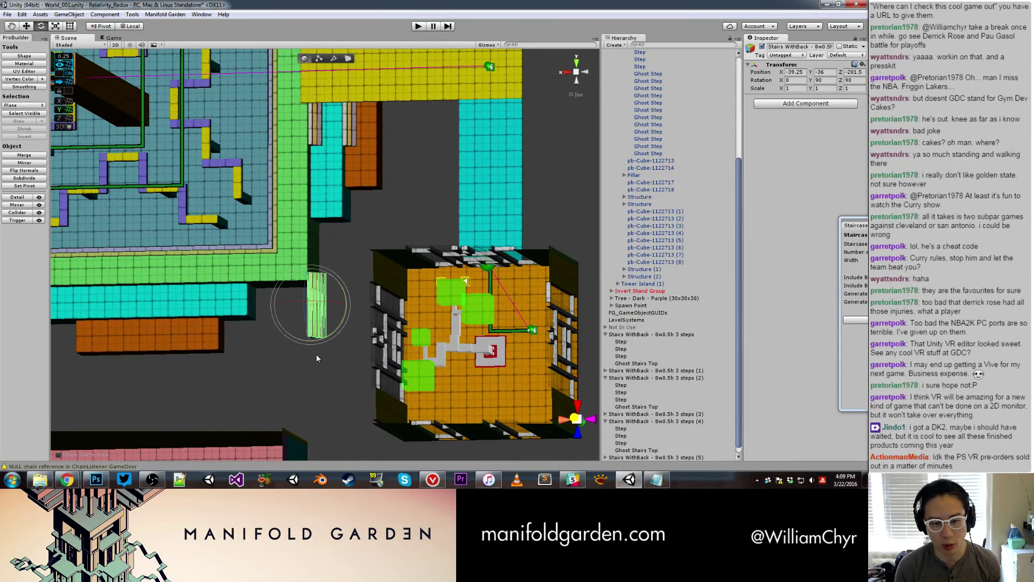
mouse_move(325, 339)
left_mouse_down()
mouse_move(270, 372)
mouse_move(362, 354)
left_mouse_up()
key("w")
scroll(362, 354, "up", 3)
left_click_drag(406, 308, 242, 306)
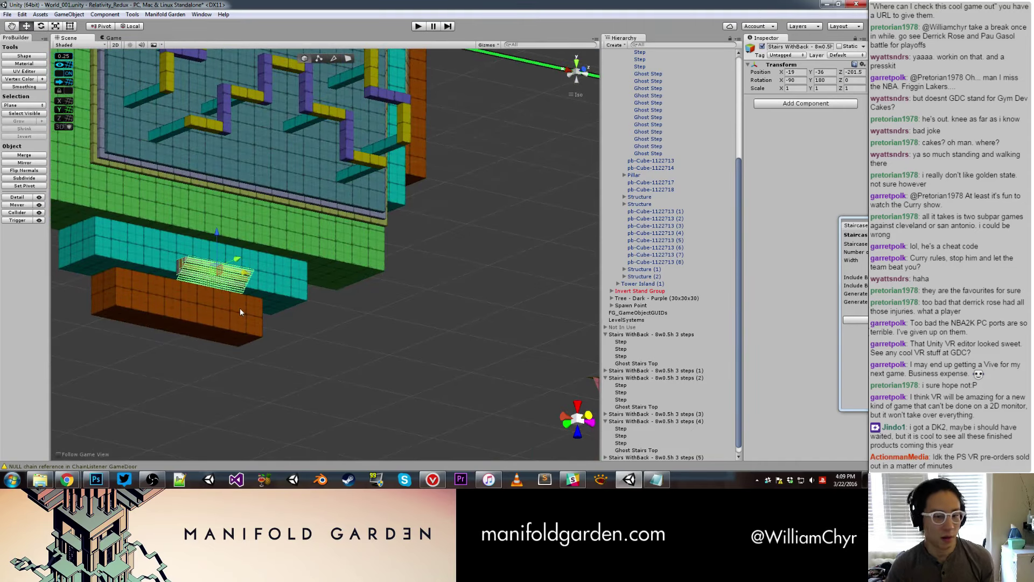
mouse_move(283, 270)
left_mouse_down("alt")
mouse_move(238, 274)
mouse_move(422, 249)
mouse_move(402, 247)
mouse_move(402, 214)
mouse_move(493, 280)
mouse_move(372, 233)
left_mouse_up("alt")
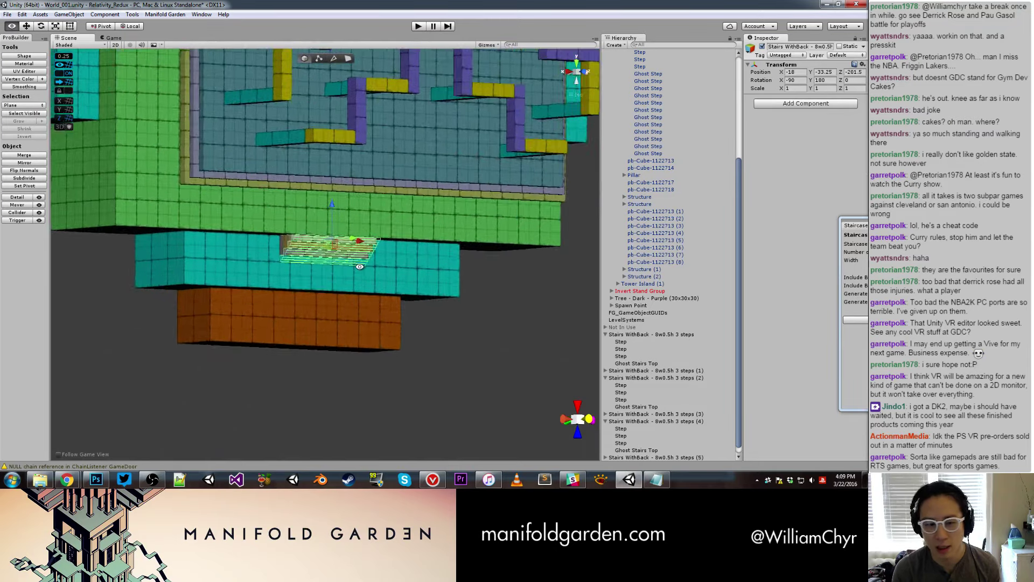
Duplicate the flat staircase and lower the copy onto the orange block at -18, -37.25, -203.5.
key("ctrl+d")
mouse_move(347, 194)
left_mouse_down()
mouse_move(362, 247)
mouse_move(348, 251)
mouse_move(386, 290)
left_mouse_up()
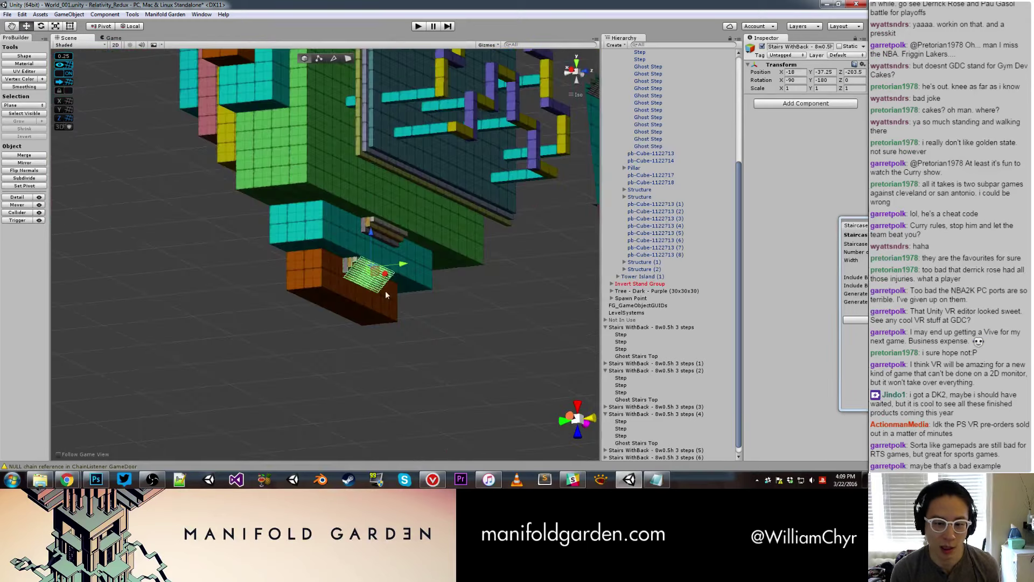
mouse_move(407, 339)
left_mouse_down("alt")
mouse_move(380, 306)
mouse_move(341, 215)
left_mouse_up("alt")
left_click(401, 276)
scroll(402, 279, "down", 5)
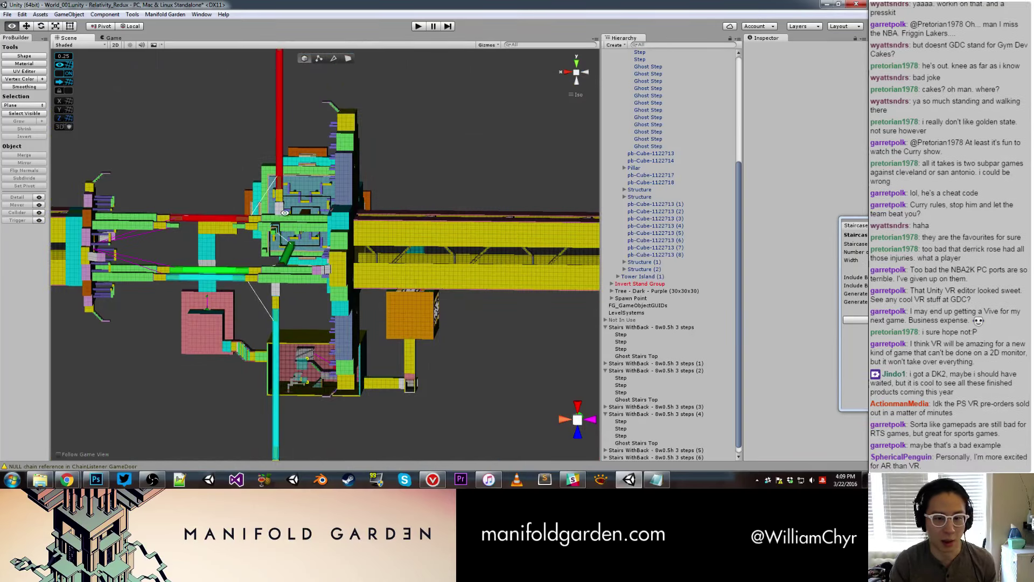
Orbit to an angled view and frame the Stairs Widening group on the tower.
left_click_drag(300, 211, 351, 276, "alt")
scroll(351, 276, "up", 4)
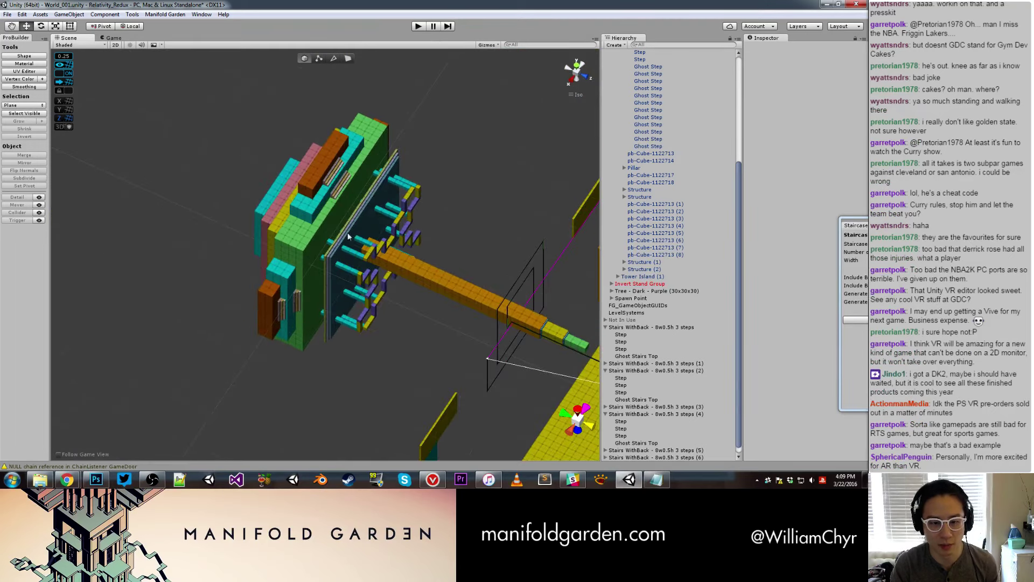
left_click(352, 238)
left_click(361, 230)
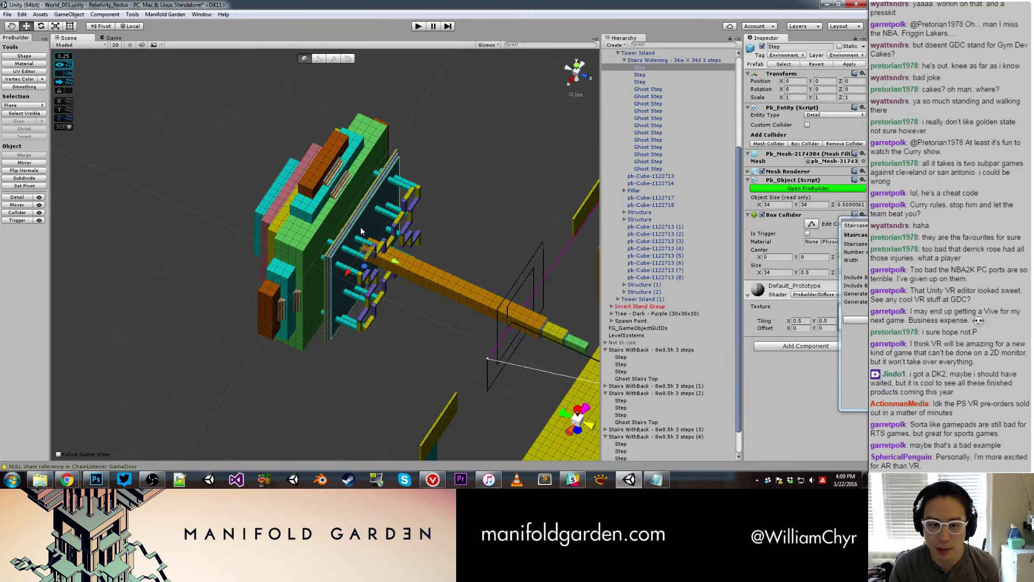
double_click(674, 59)
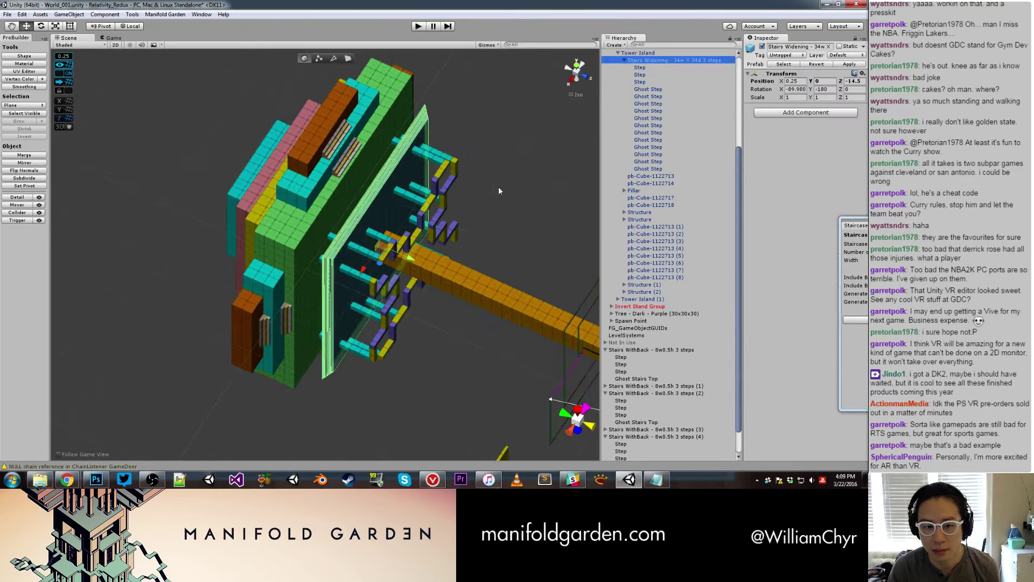
left_click_drag(438, 245, 422, 248)
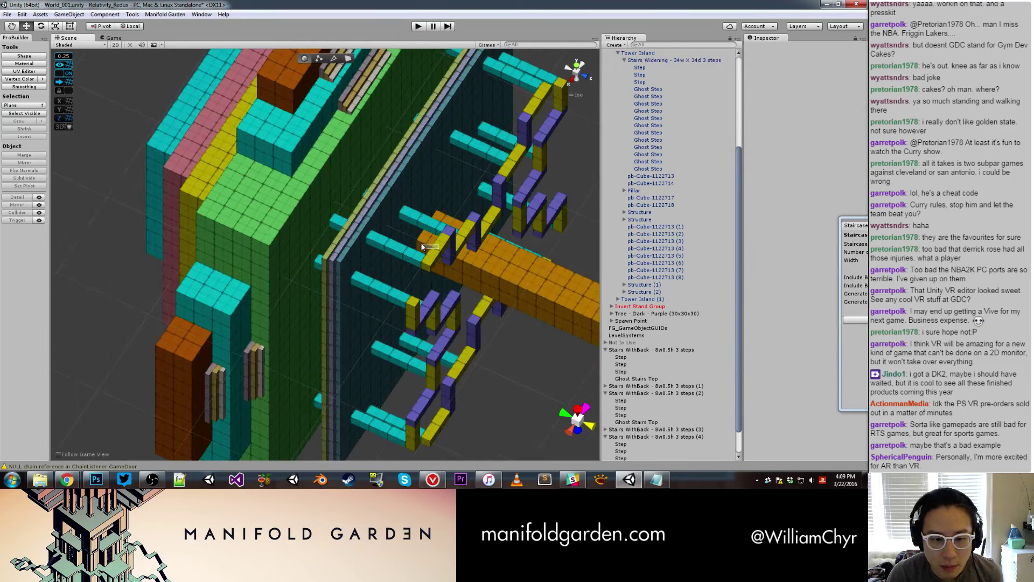
Move the Stairs Widening group up along the tower wall.
left_click(399, 211)
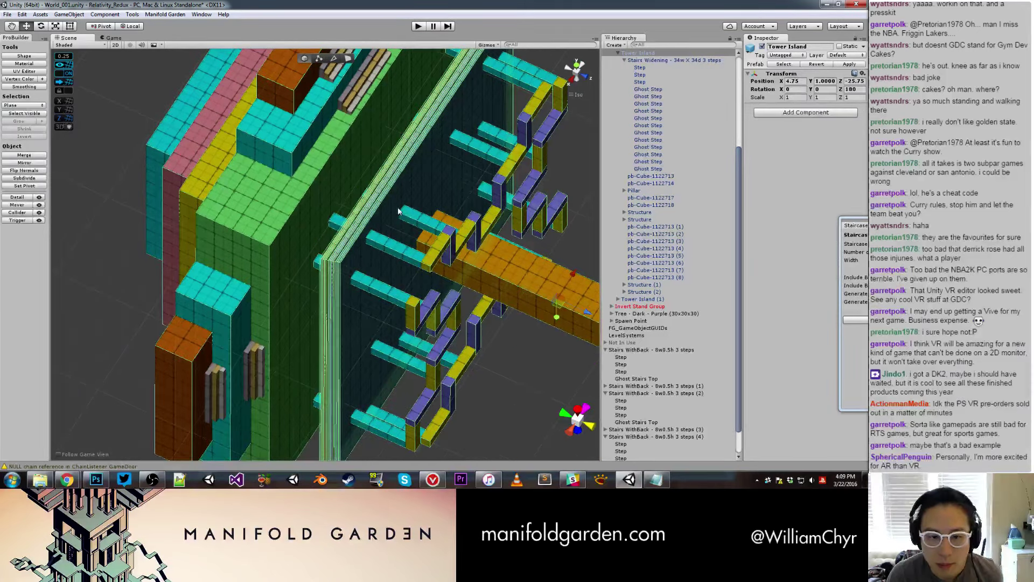
left_click(640, 67)
left_click(443, 254)
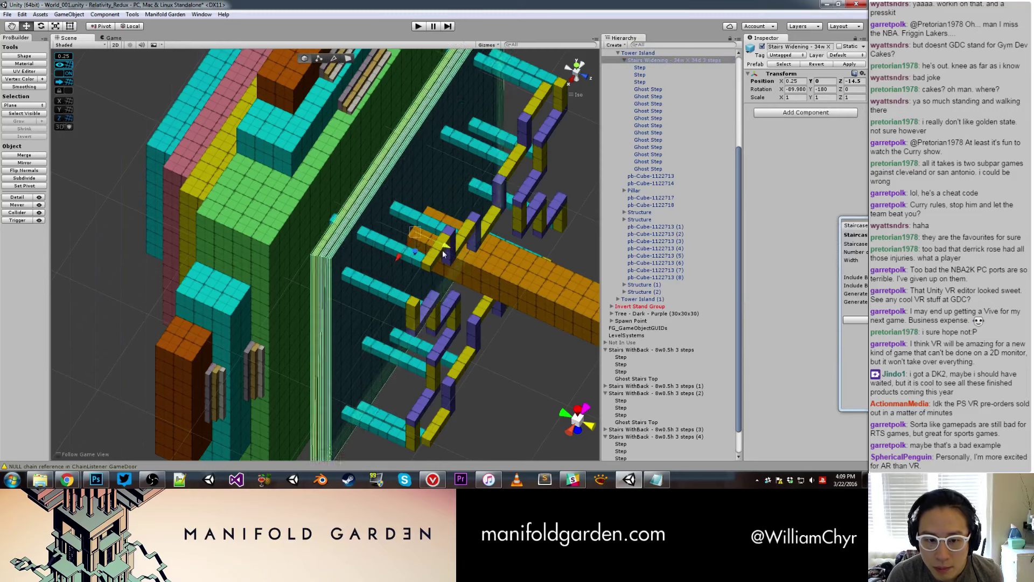
left_click_drag(444, 255, 414, 248)
left_click(357, 283)
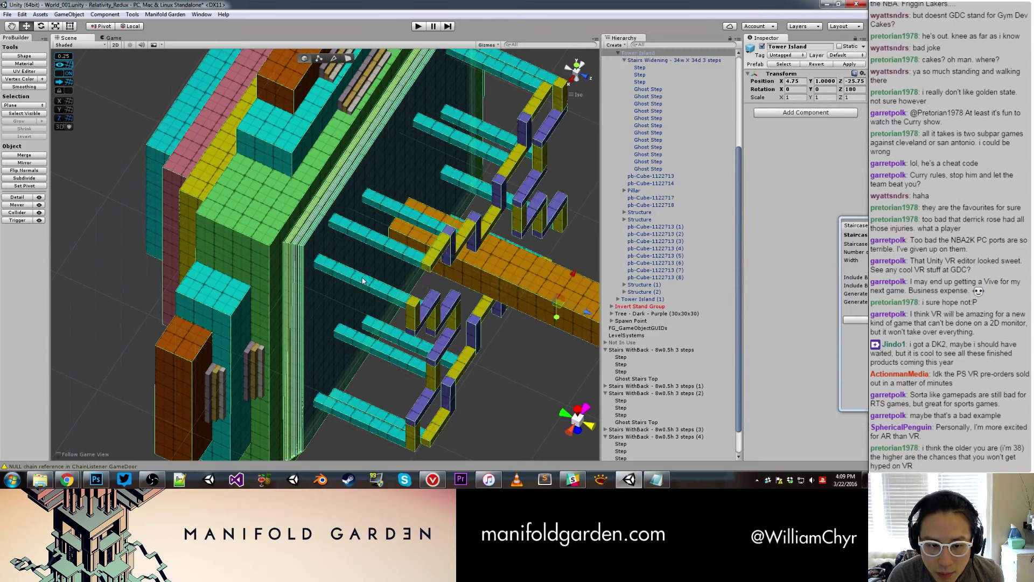
scroll(397, 279, "down", 5)
left_click(469, 311)
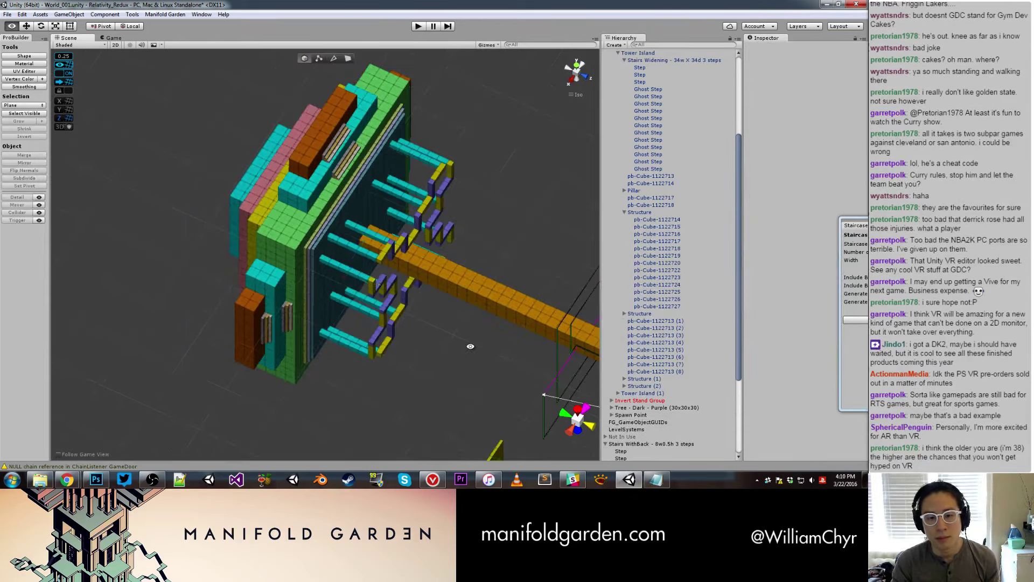
Try sliding Tower Island along its Z axis, then undo back to its original position.
mouse_move(469, 310)
left_mouse_down("alt")
mouse_move(368, 117)
mouse_move(351, 199)
left_mouse_up("alt")
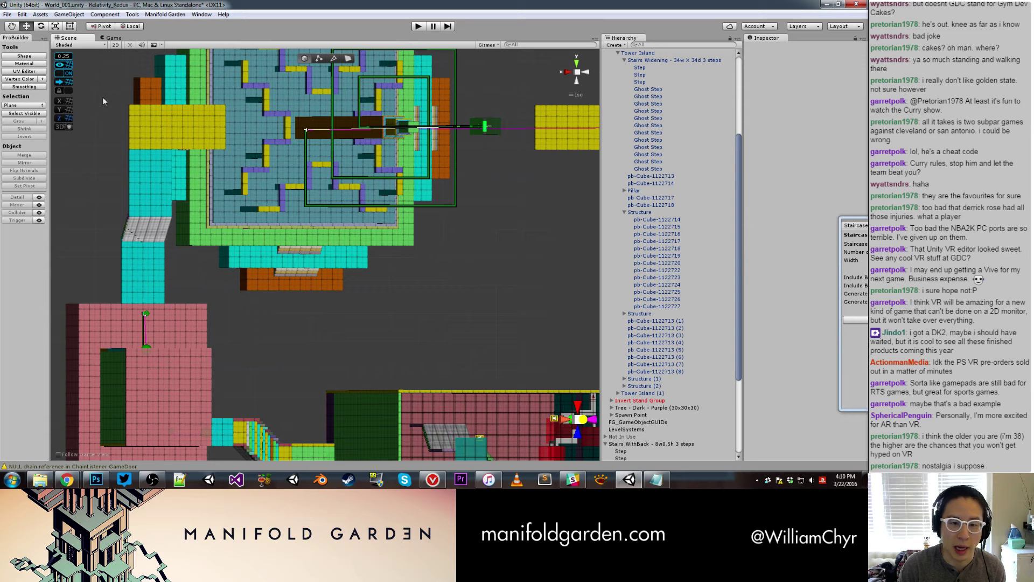
mouse_move(302, 124)
left_mouse_down("alt")
mouse_move(381, 272)
mouse_move(396, 203)
mouse_move(243, 200)
left_mouse_up("alt")
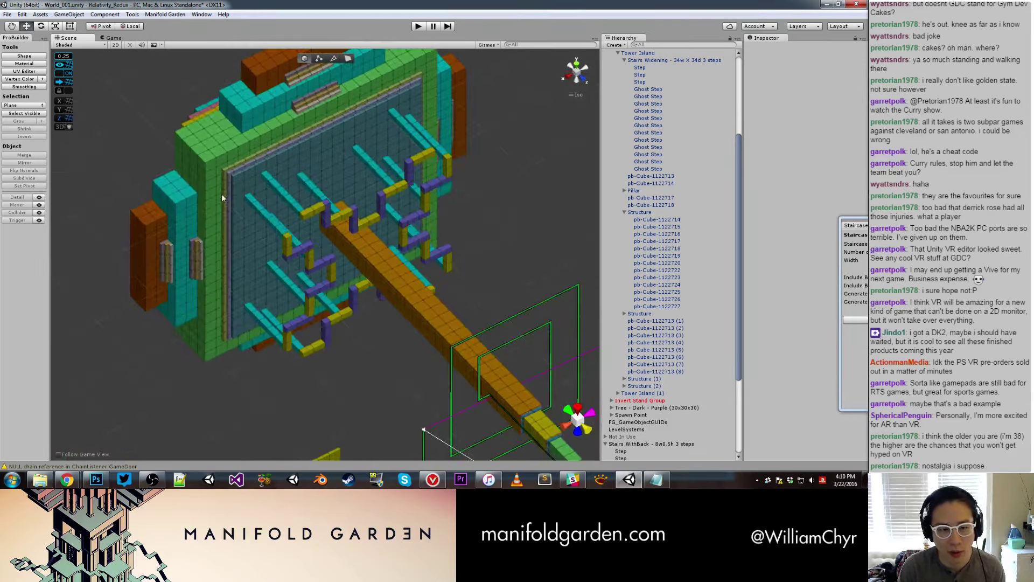
left_click(225, 183)
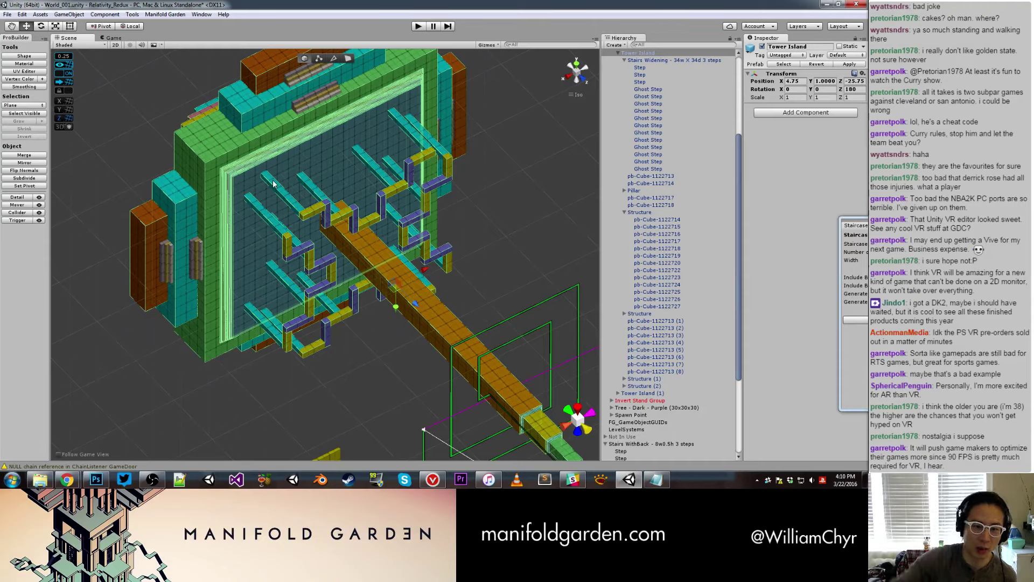
left_click(240, 176)
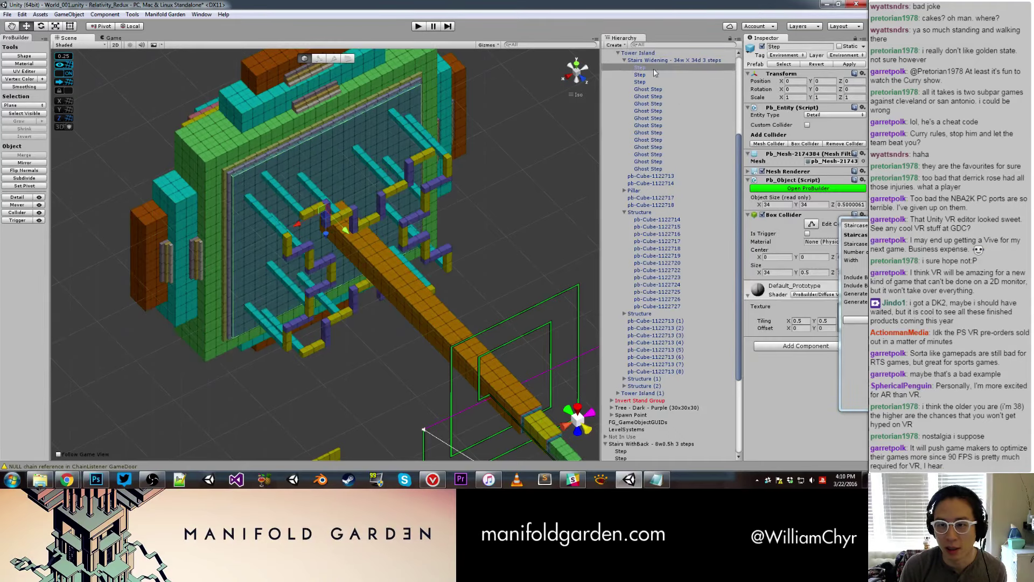
left_click(641, 53)
mouse_move(489, 166)
left_mouse_down("alt")
mouse_move(599, 221)
mouse_move(388, 243)
left_mouse_up("alt")
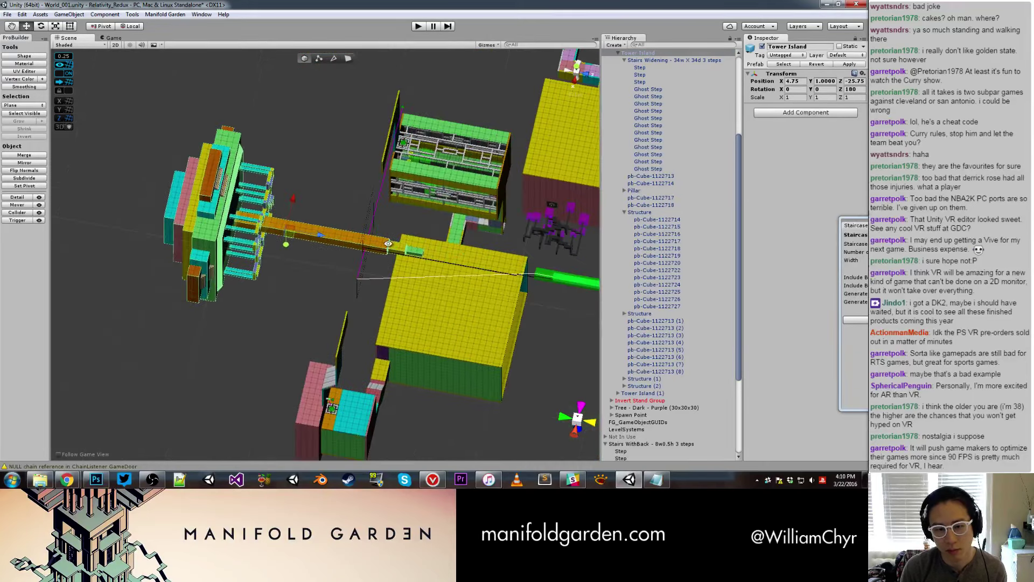
left_click_drag(318, 240, 412, 252)
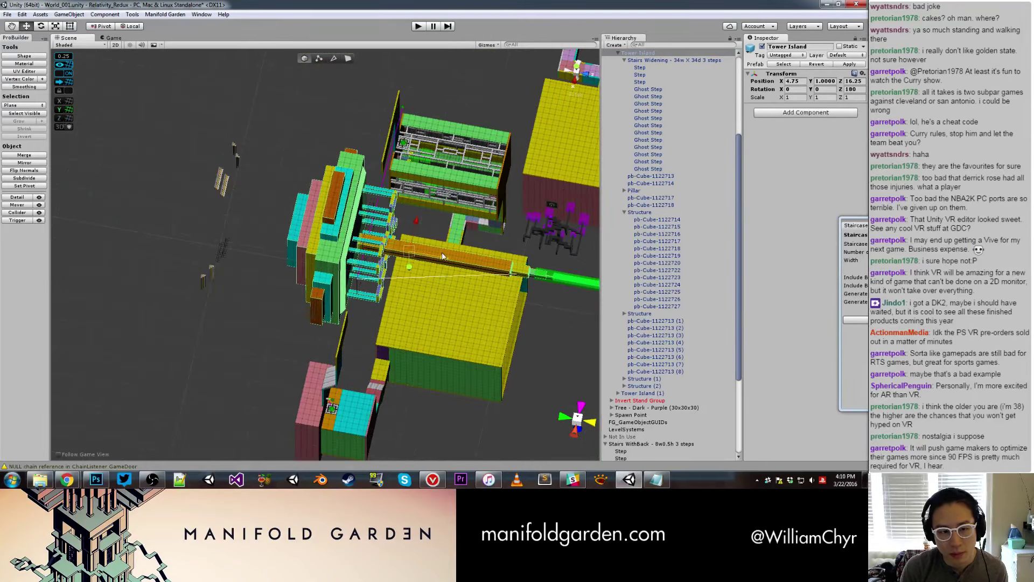
left_click_drag(442, 256, 430, 256)
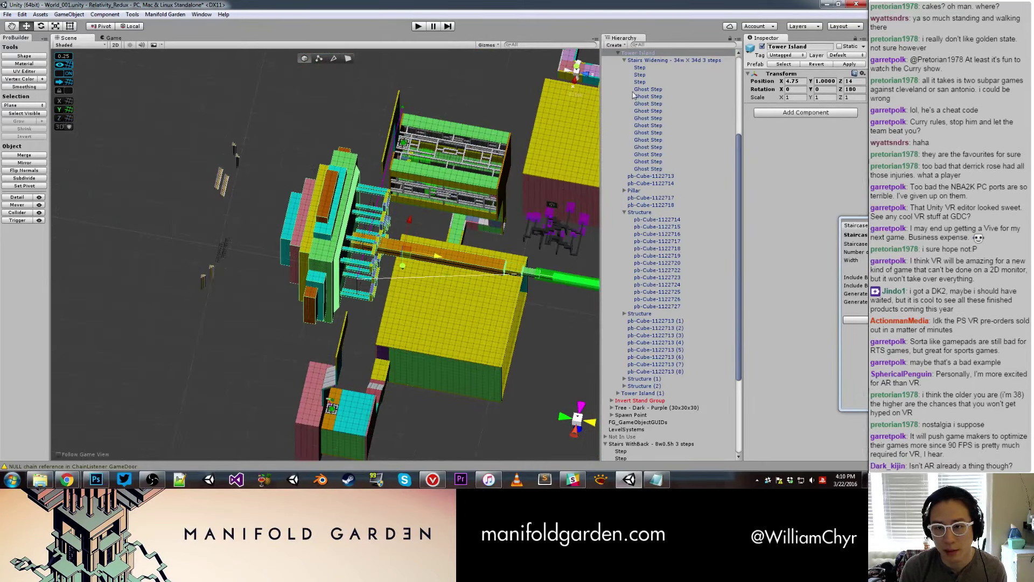
key("ctrl+z")
Collapse Tower Island's and each Stairs WithBack step list, then select all eight staircases.
left_click(618, 53)
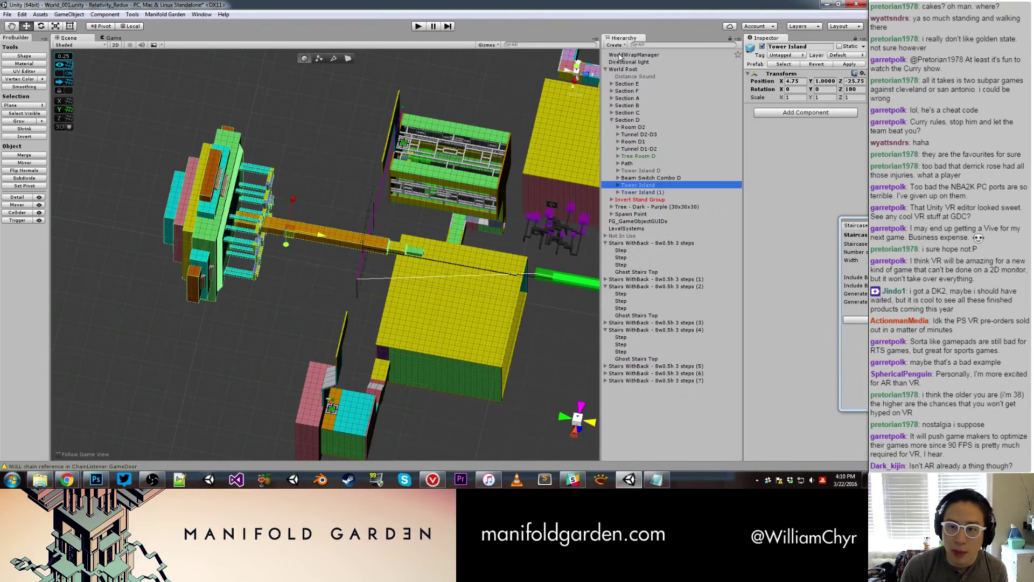
left_click(606, 243)
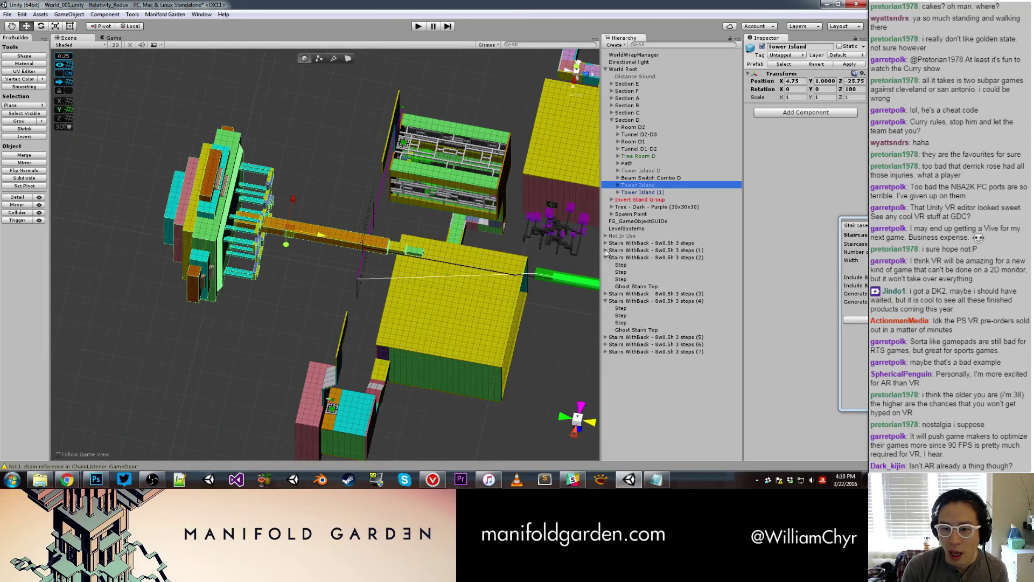
left_click(606, 257)
left_click(605, 272)
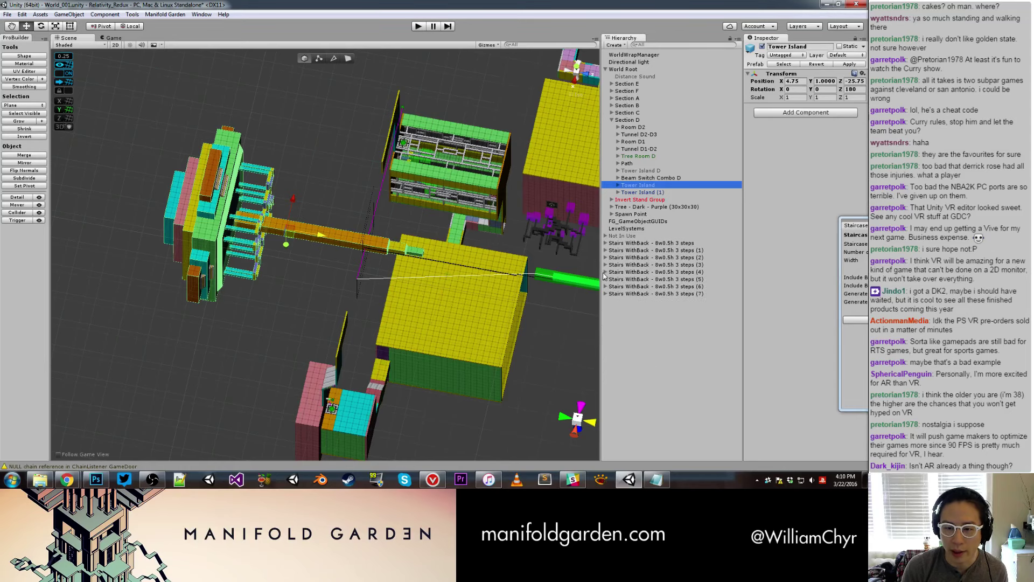
left_click(642, 294)
left_click(658, 246, "shift")
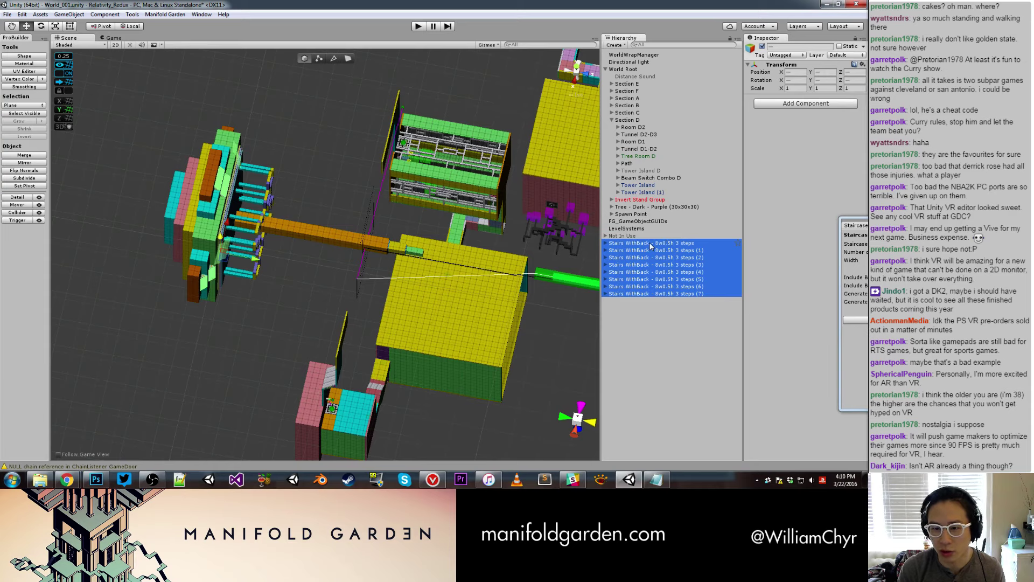
Drop the eight Stairs WithBack staircases onto Tower Island and set its Z position to 25.
left_click_drag(651, 246, 641, 185)
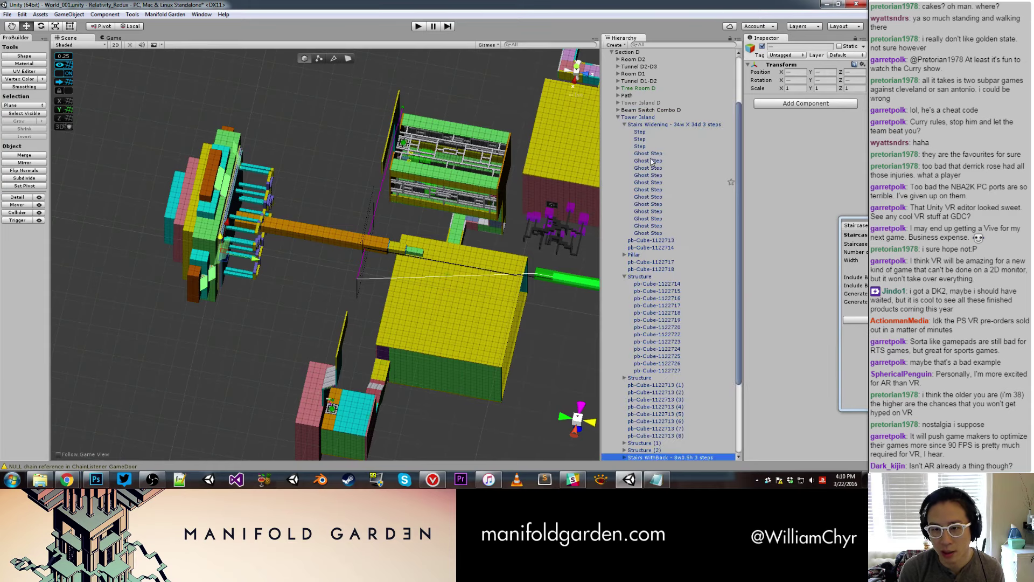
left_click(640, 117)
mouse_move(359, 223)
left_mouse_down("alt")
mouse_move(296, 206)
mouse_move(307, 222)
mouse_move(460, 277)
left_mouse_up("alt")
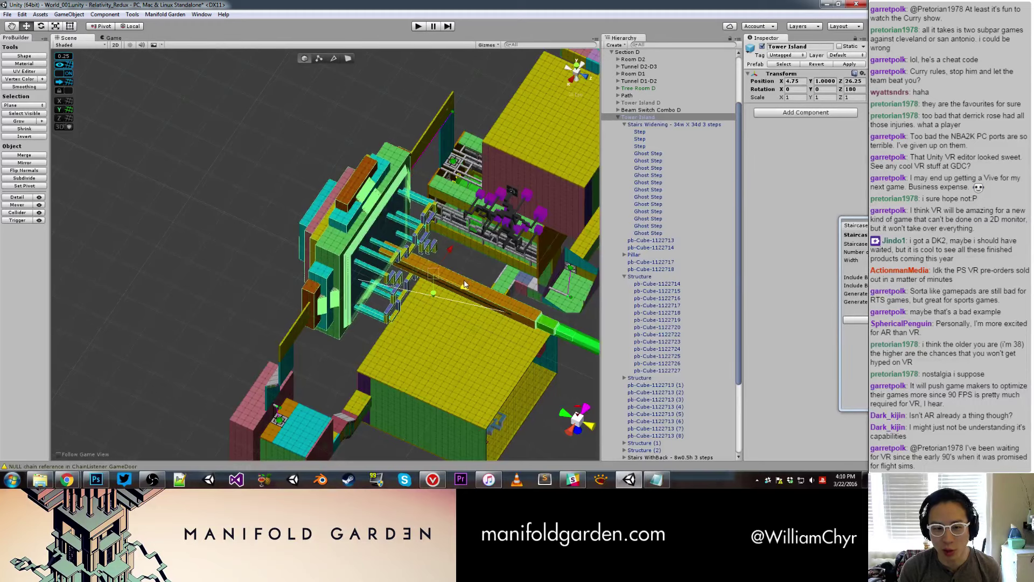
left_click_drag(460, 276, 462, 282)
scroll(415, 266, "up", 5)
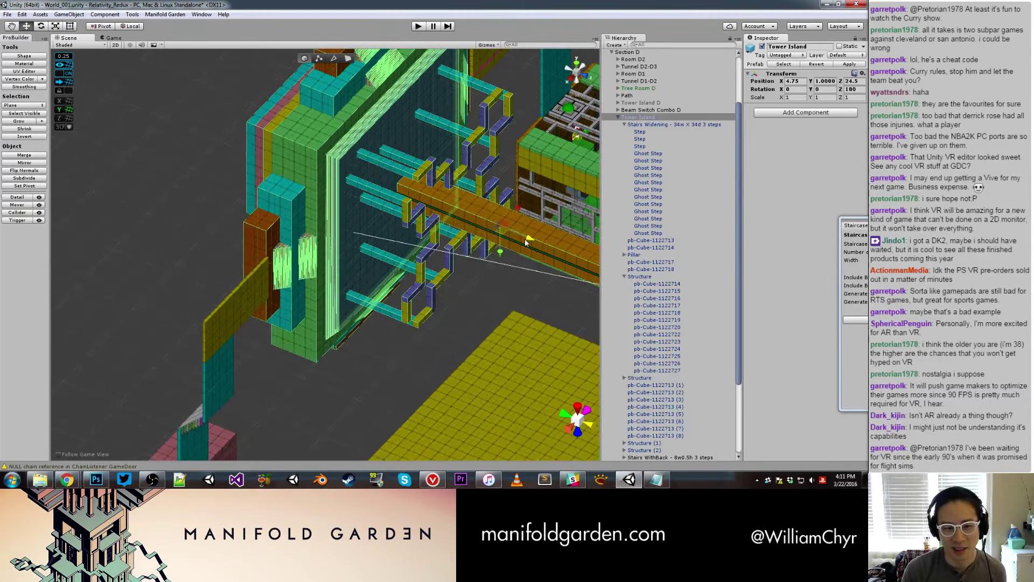
mouse_move(529, 242)
left_mouse_down()
mouse_move(388, 268)
mouse_move(297, 179)
mouse_move(305, 164)
mouse_move(503, 420)
mouse_move(319, 312)
left_mouse_up()
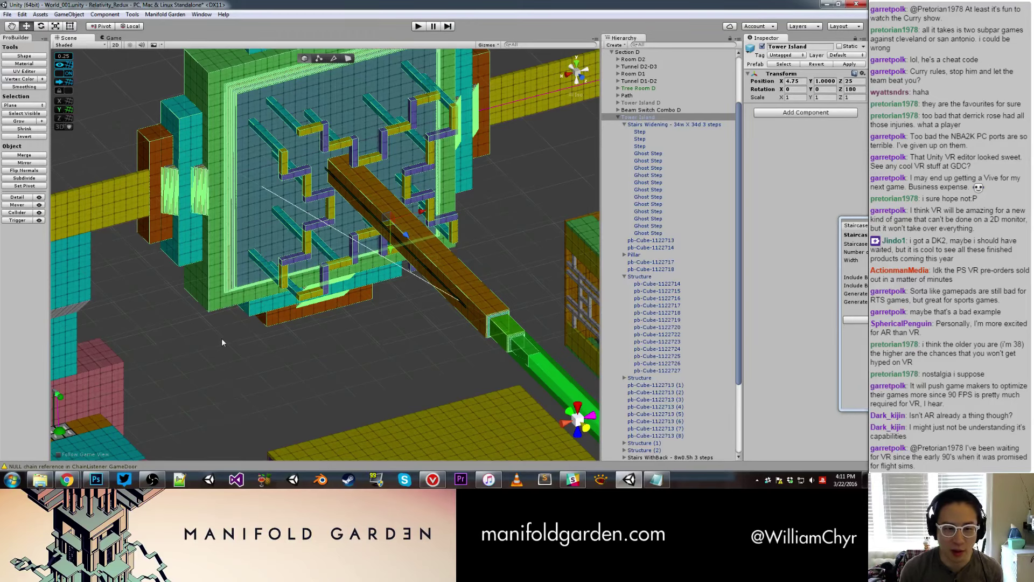
Orbit and frame Tower Island to check the staircases around the tower.
mouse_move(222, 343)
left_mouse_down("alt")
mouse_move(278, 318)
mouse_move(337, 271)
left_mouse_up("alt")
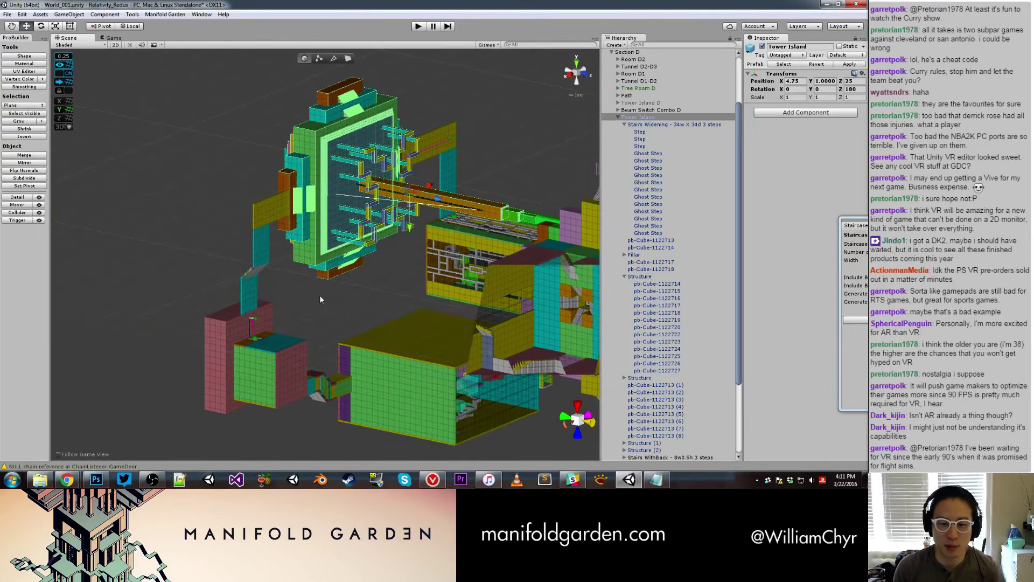
mouse_move(319, 295)
left_mouse_down("alt")
mouse_move(333, 236)
mouse_move(318, 249)
left_mouse_up("alt")
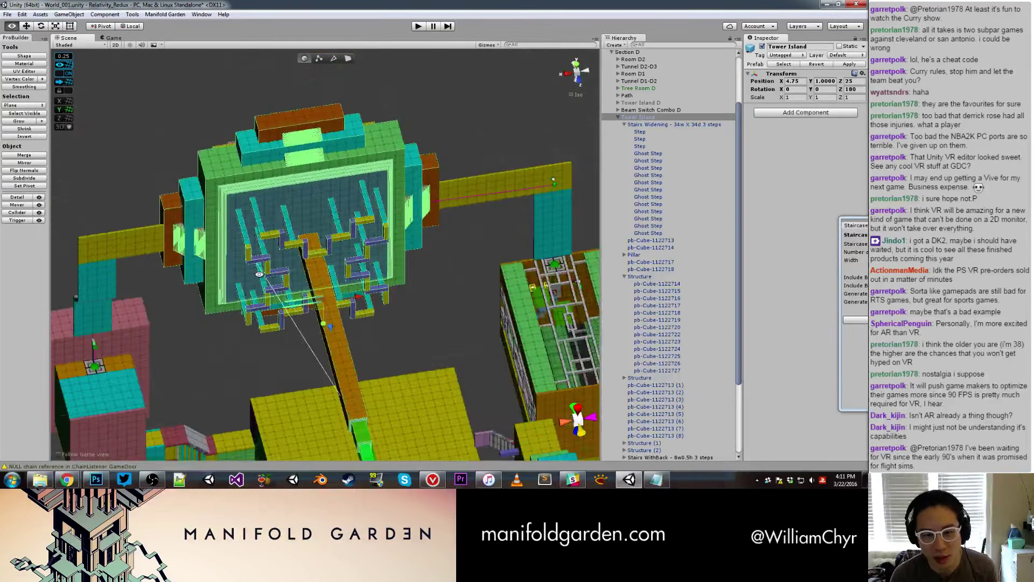
left_click(415, 267)
mouse_move(415, 267)
left_mouse_down("alt")
mouse_move(370, 268)
mouse_move(316, 160)
left_mouse_up("alt")
left_click(322, 156)
key("f")
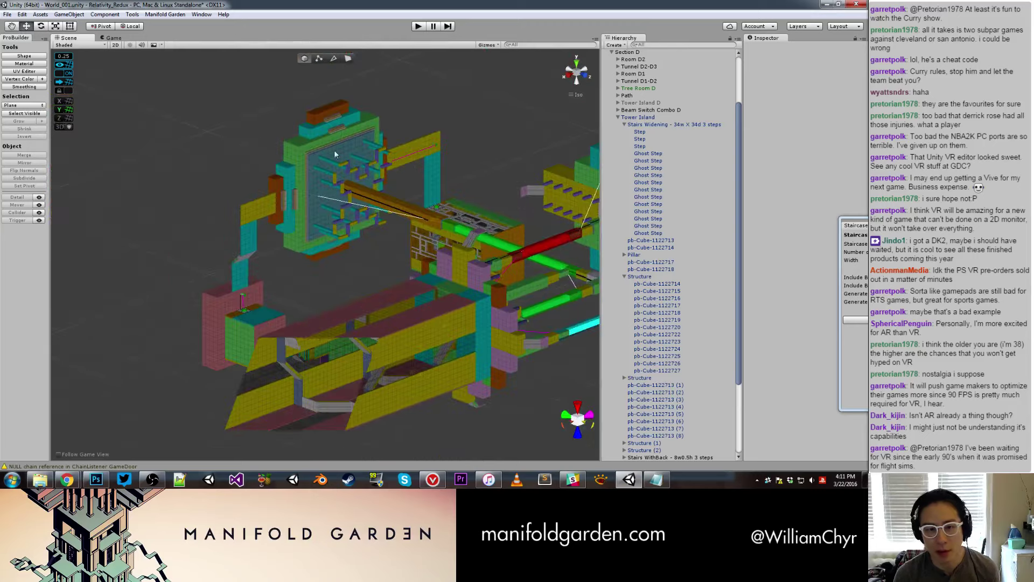
left_click(418, 177)
left_click_drag(418, 177, 345, 145, "alt")
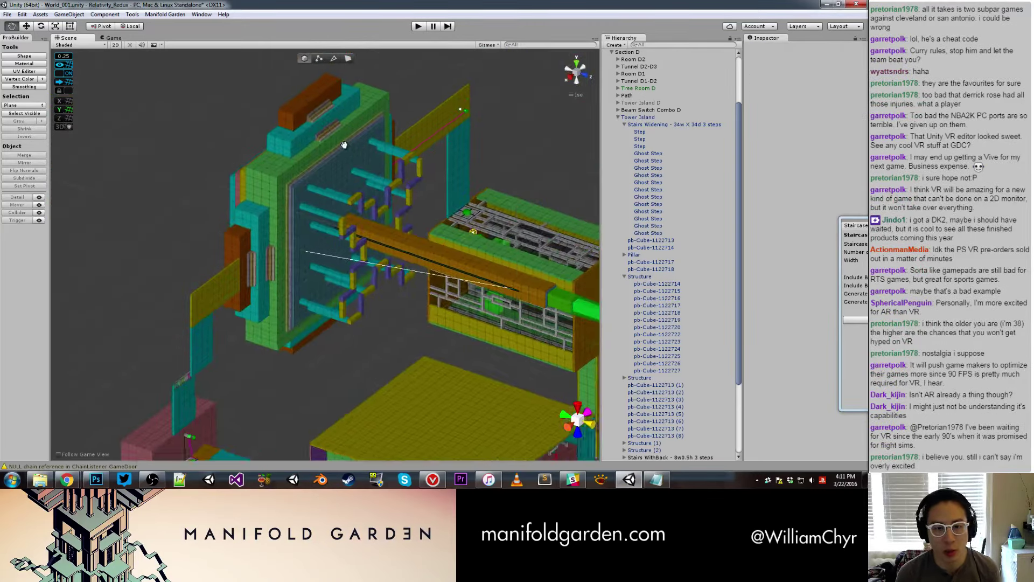
scroll(345, 145, "down", 2)
scroll(332, 226, "down", 2)
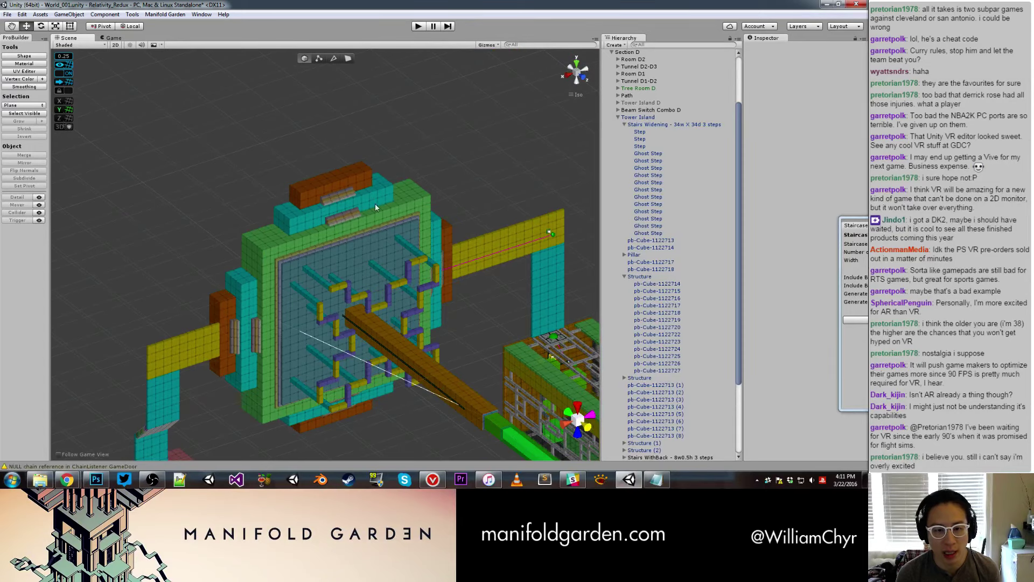
Orbit out over the World_001_Optimized level, then open the YouTube link from chat.
scroll(300, 222, "down", 2)
left_click_drag(300, 222, 409, 160, "alt")
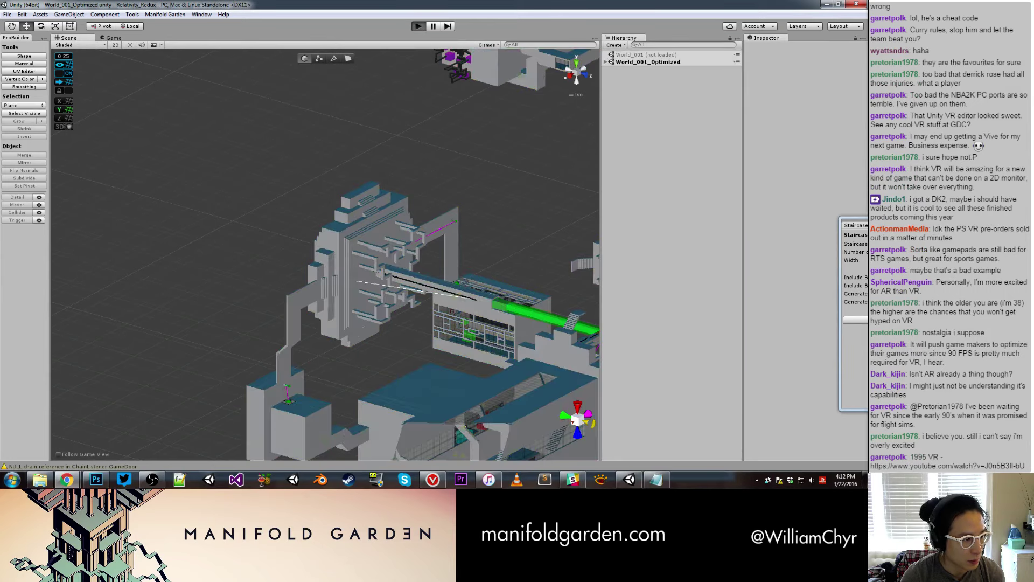
left_click(948, 465)
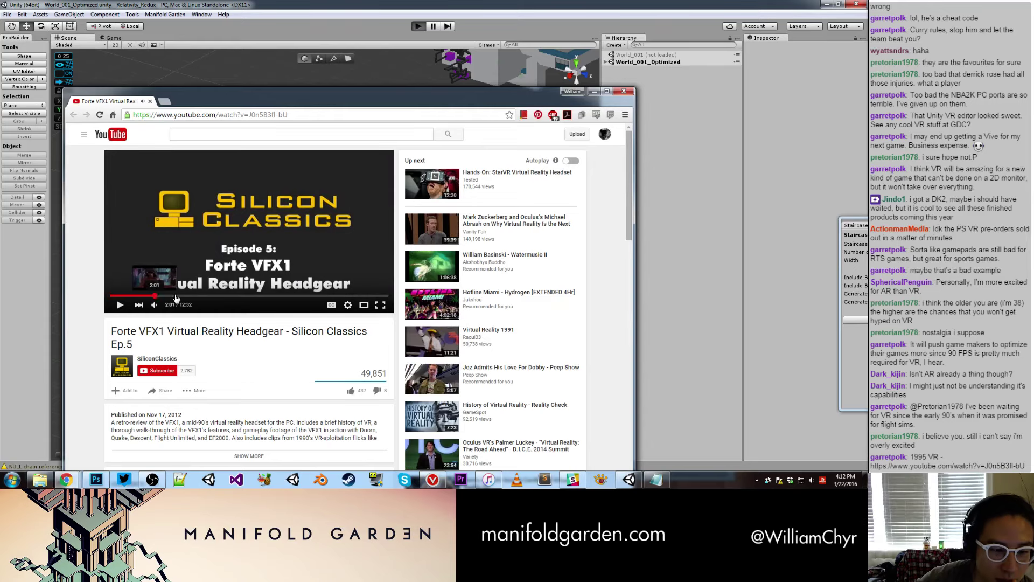
Skip the Forte VFX1 video ahead to 2:01 and glance at its playback settings.
left_click(156, 296)
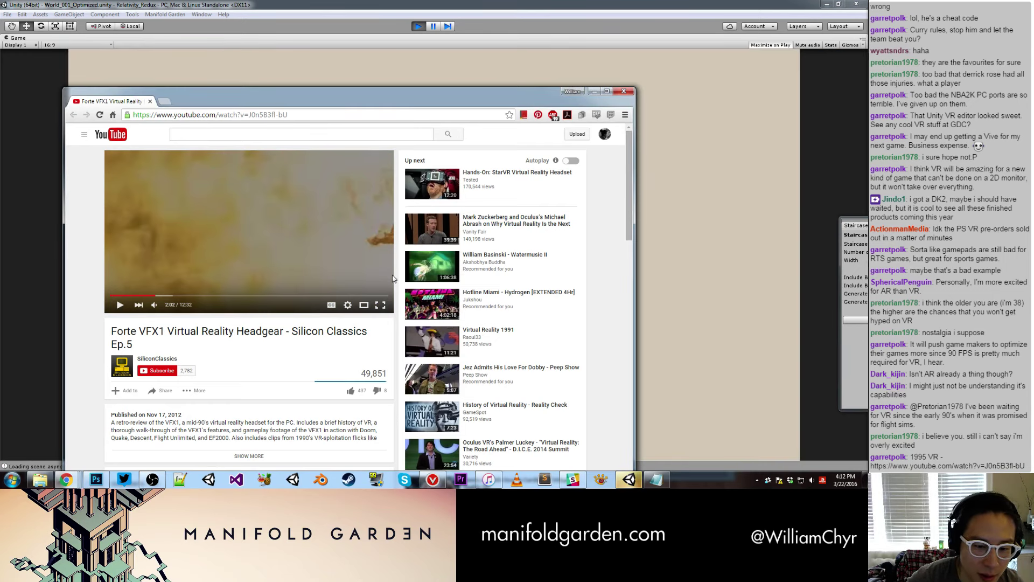
left_click(347, 308)
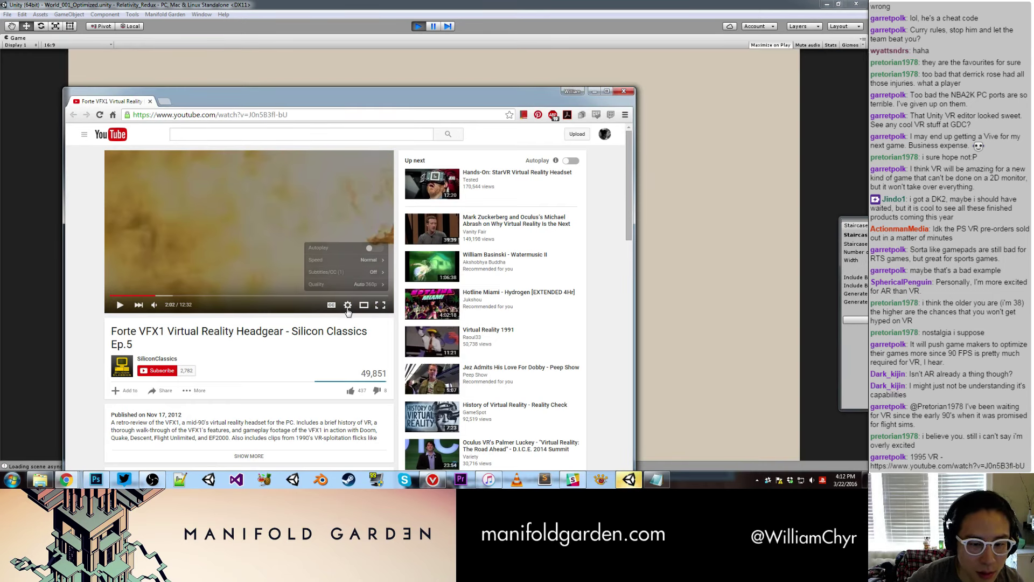
left_click(347, 304)
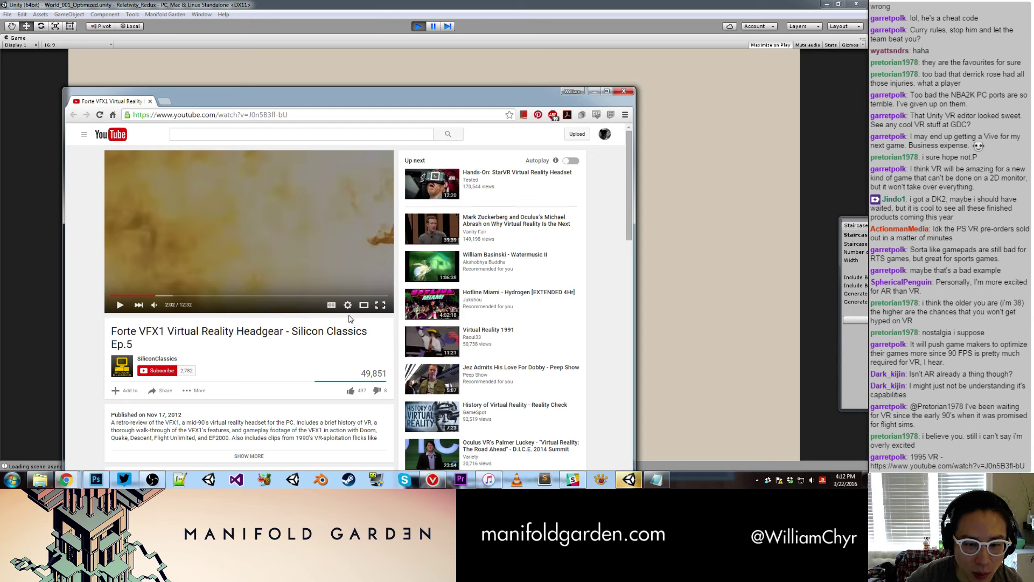
scroll(349, 318, "down", 3)
scroll(308, 332, "up", 1)
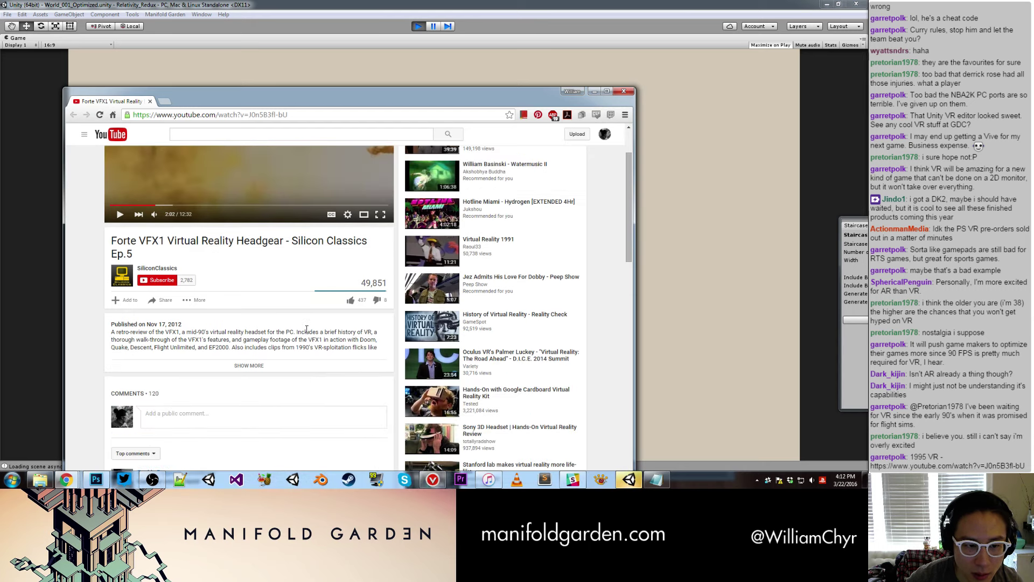
Add the video to Watch Later and minimize Chrome back to Unity.
left_click(129, 301)
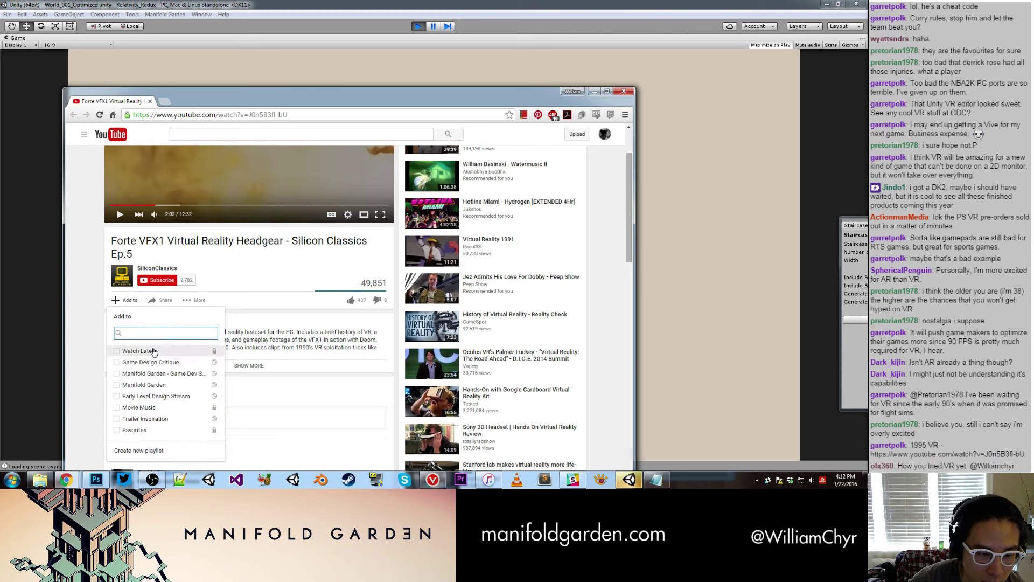
left_click(153, 353)
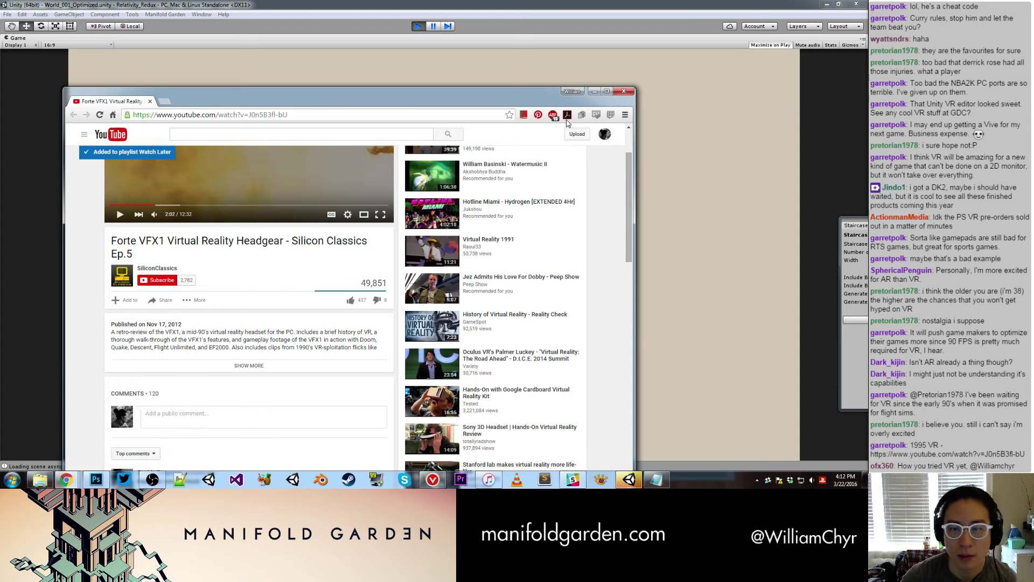
left_click(594, 95)
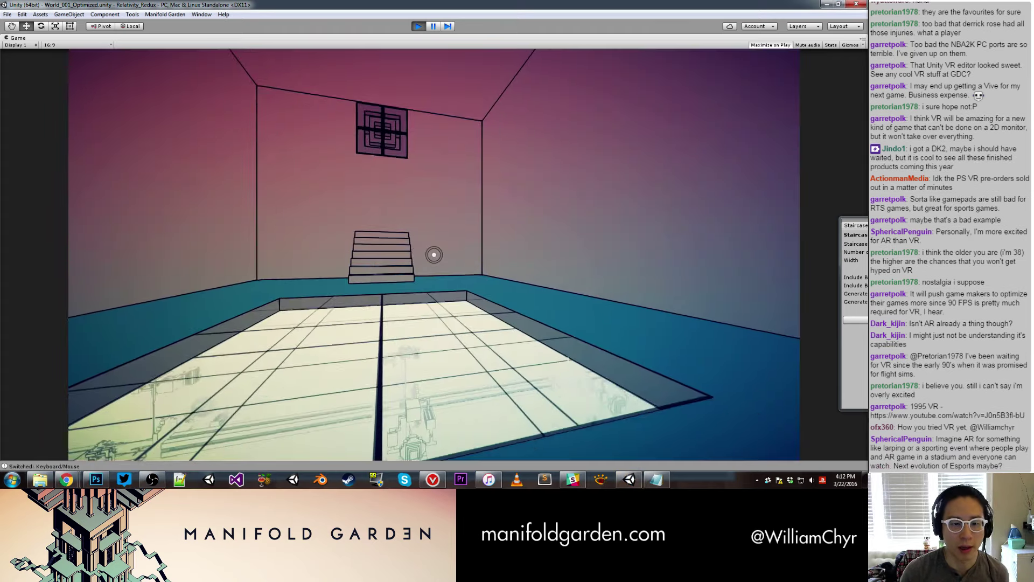
Open the in-game console and run toggle_noclip to enable free flight.
key("grave")
type("toggle_nocli")
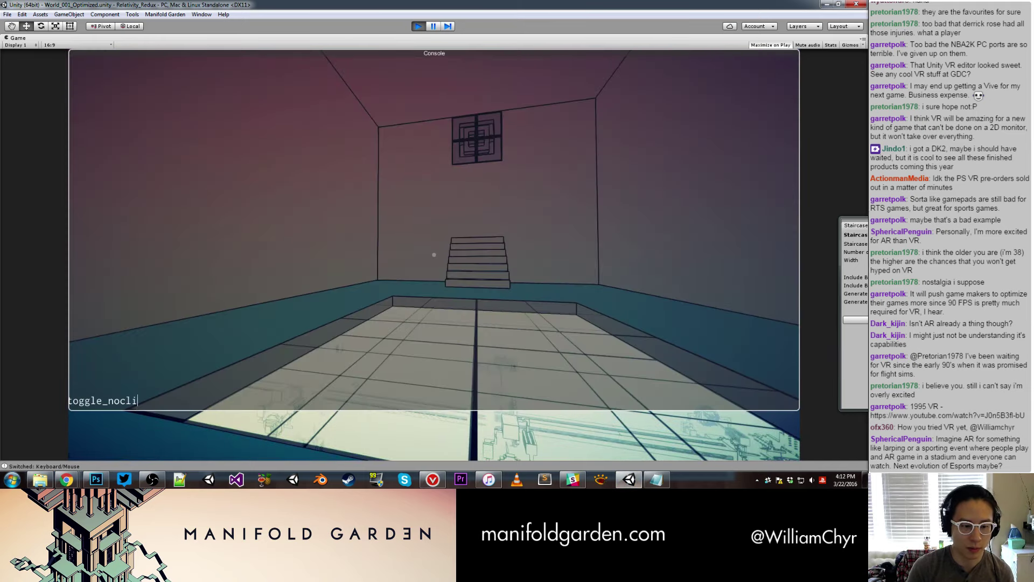
type("p")
key("Return")
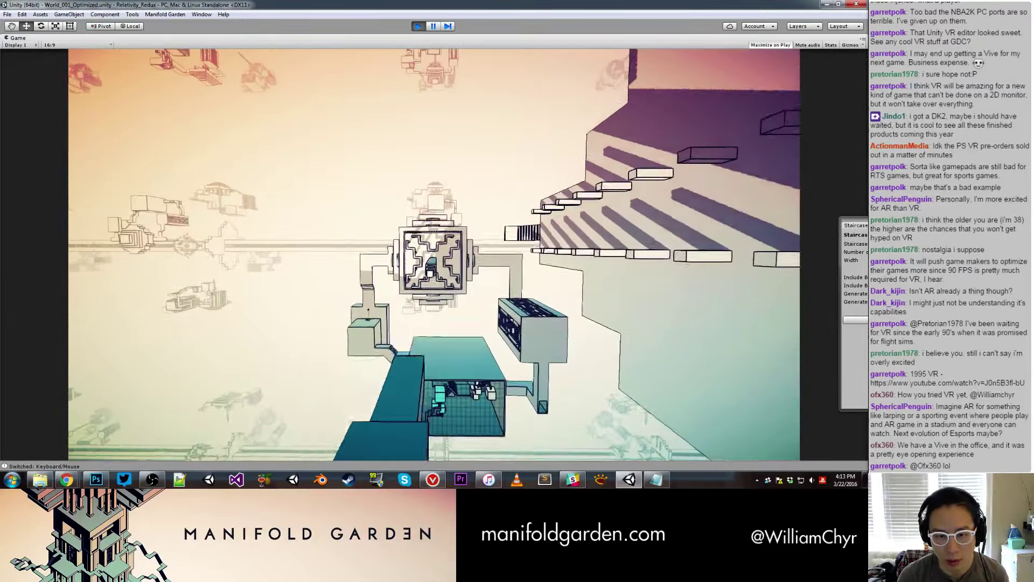
type("toggle_noclip")
key("Return")
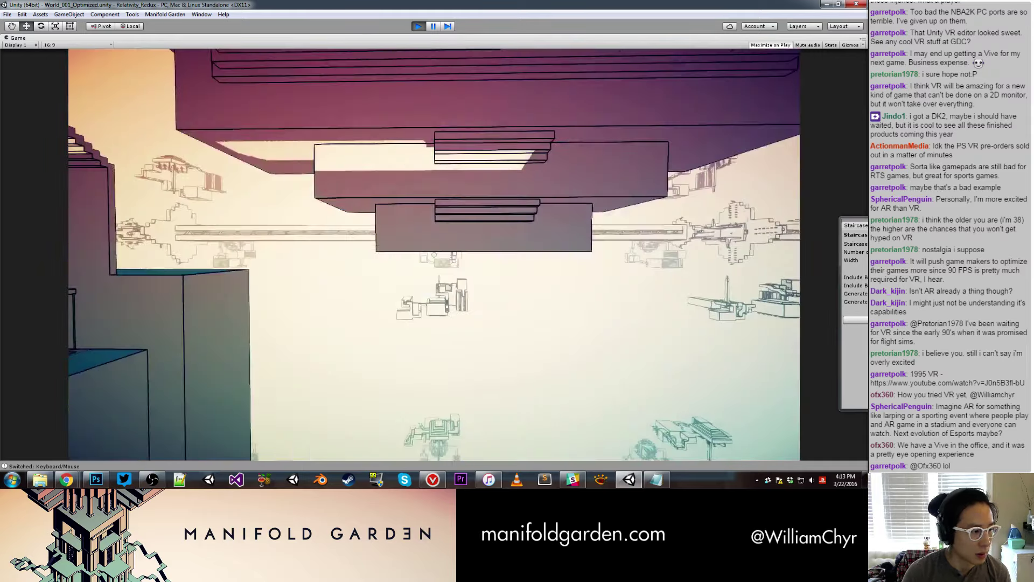
Fly forward through the tower toward the floating structures, then exit Play mode.
key("w")
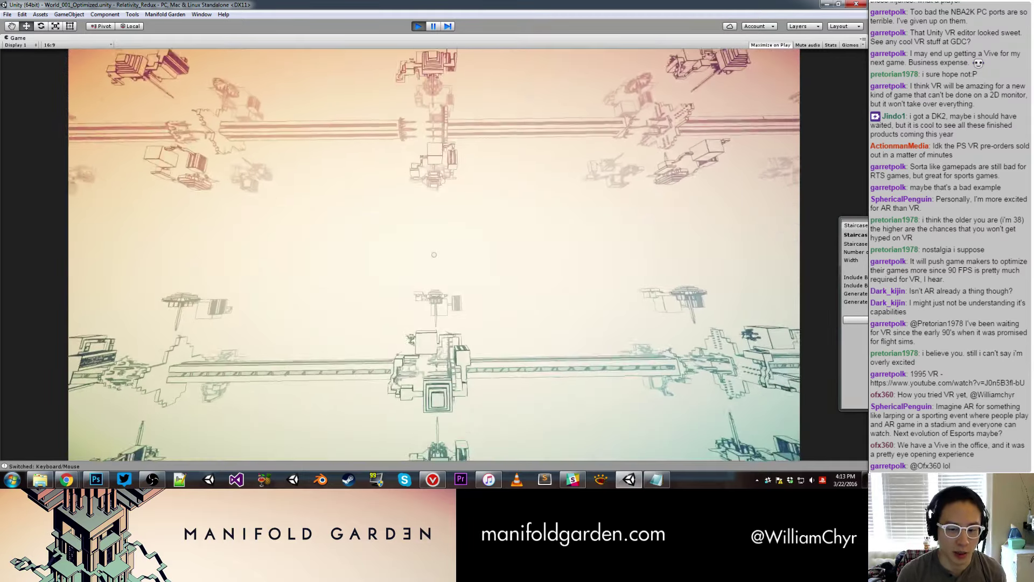
key("w")
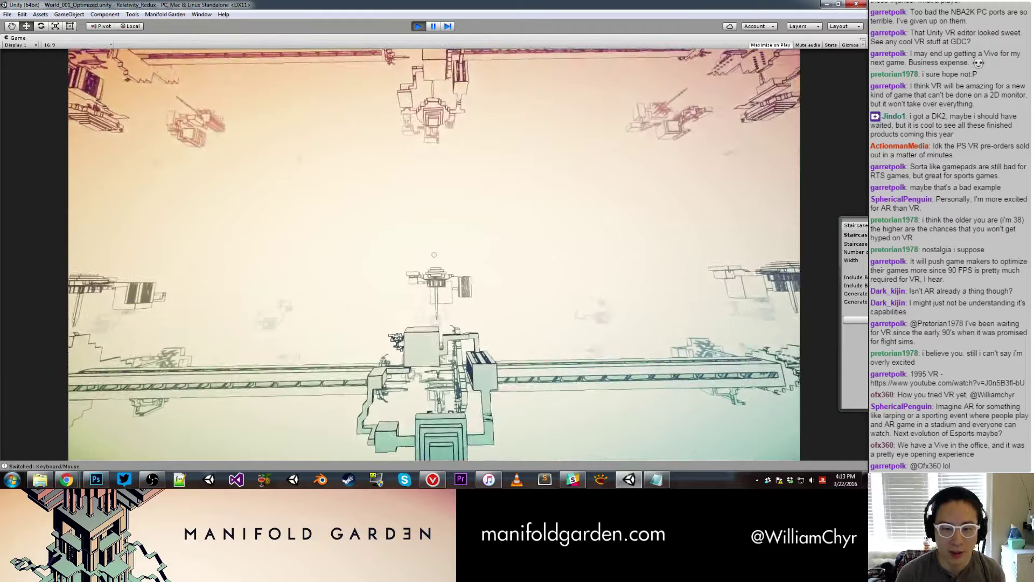
key("w")
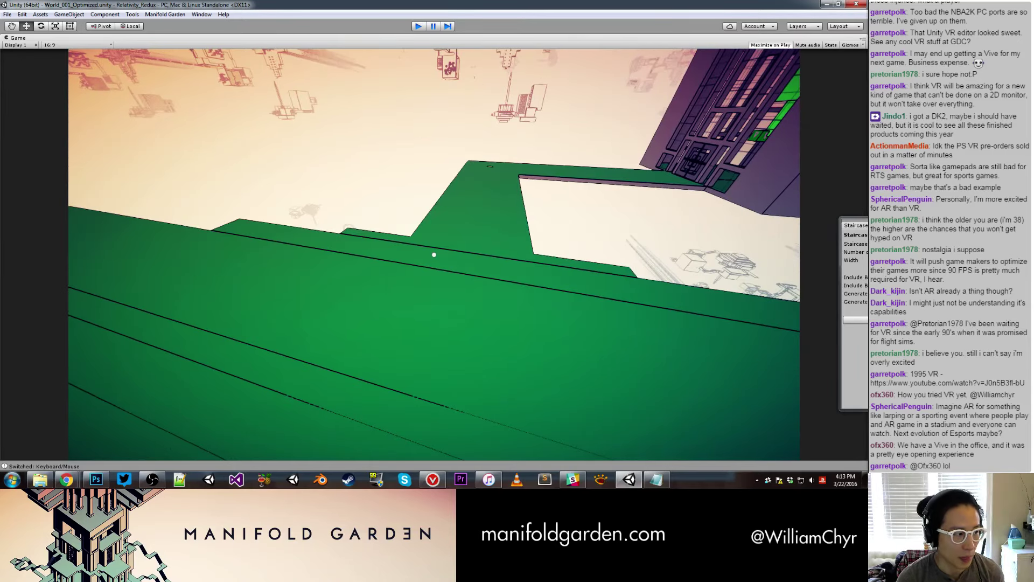
key("ctrl+p")
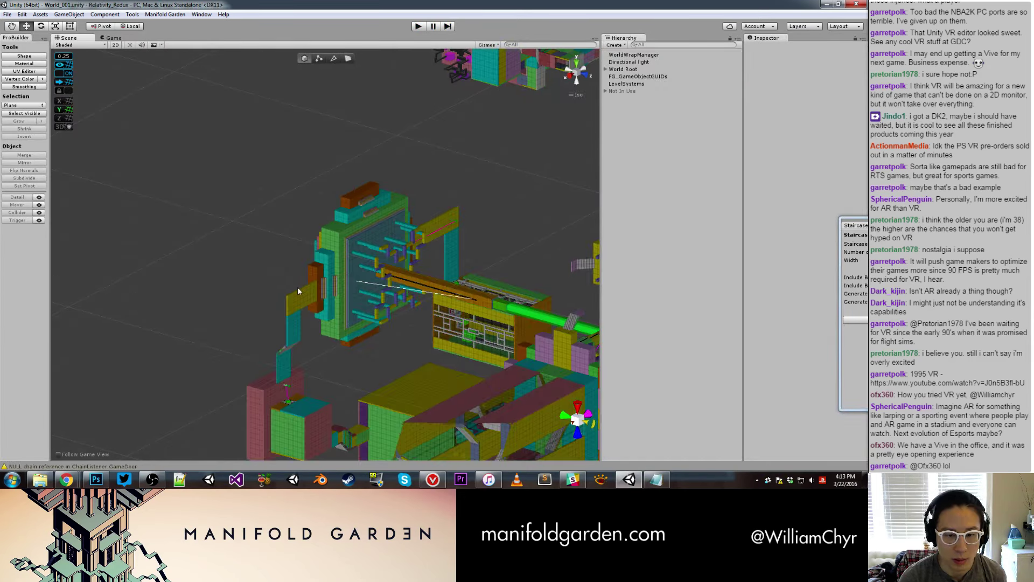
Orbit to the tower room and select the Tower Island group.
mouse_move(298, 287)
left_mouse_down("alt")
mouse_move(226, 268)
mouse_move(270, 237)
left_mouse_up("alt")
scroll(270, 237, "up", 5)
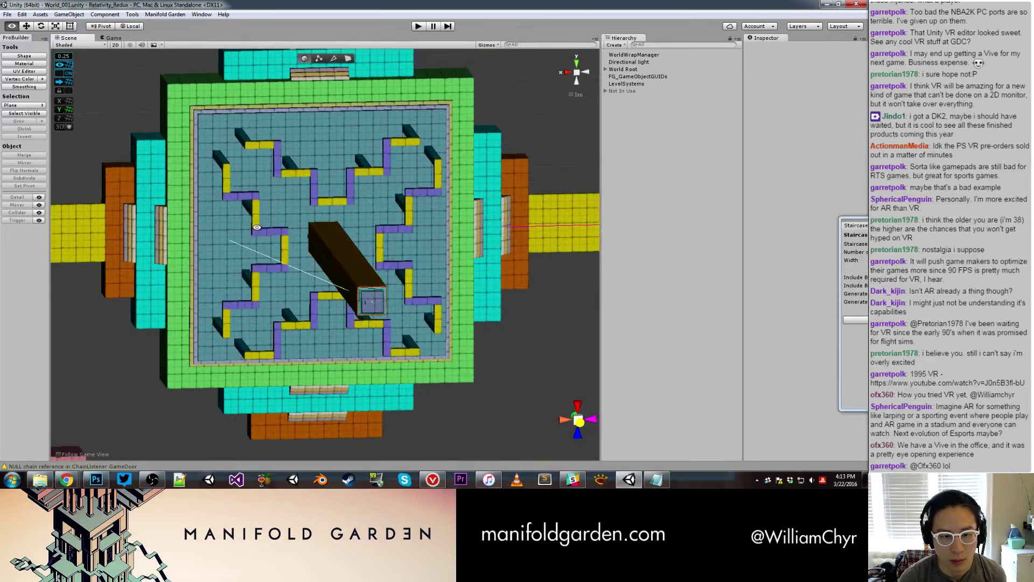
scroll(270, 237, "up", 2)
left_click(250, 281)
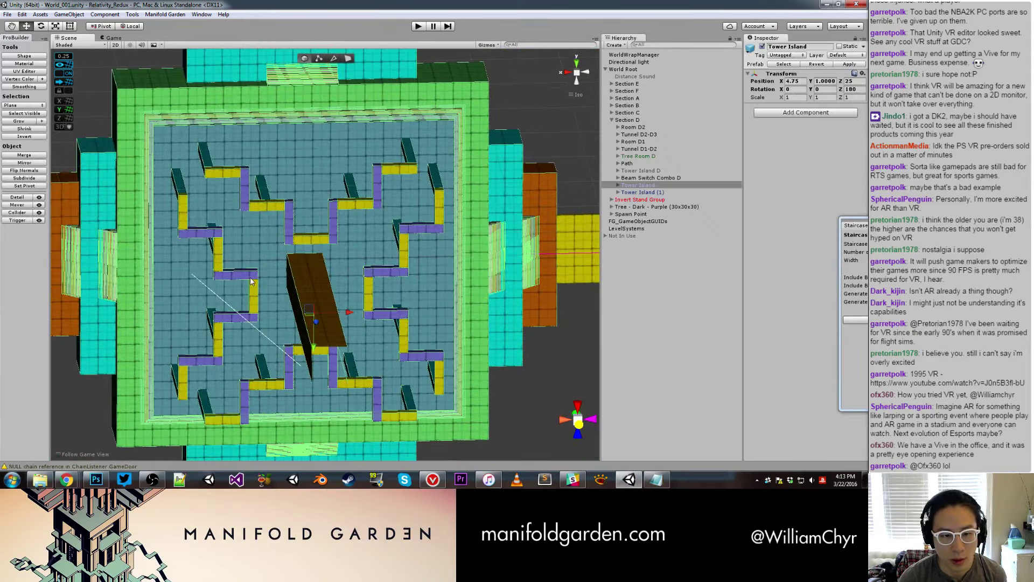
left_click_drag(253, 278, 318, 238, "alt")
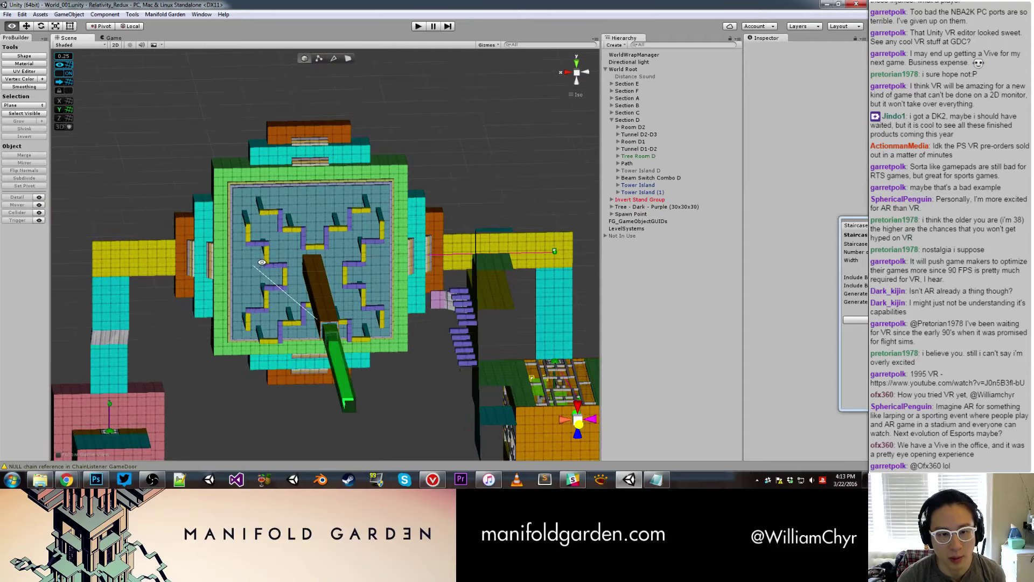
left_click(320, 239)
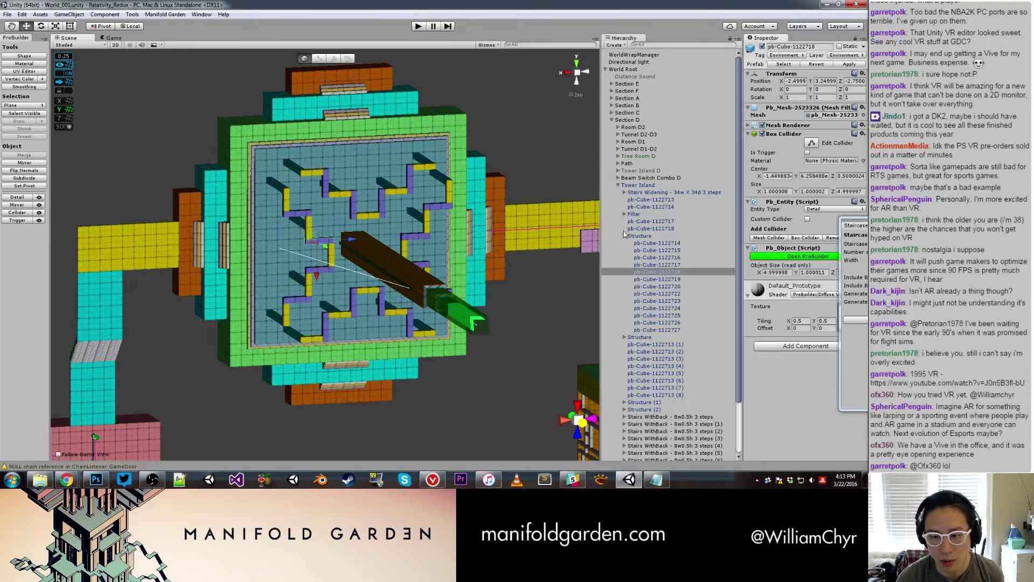
left_click(636, 237)
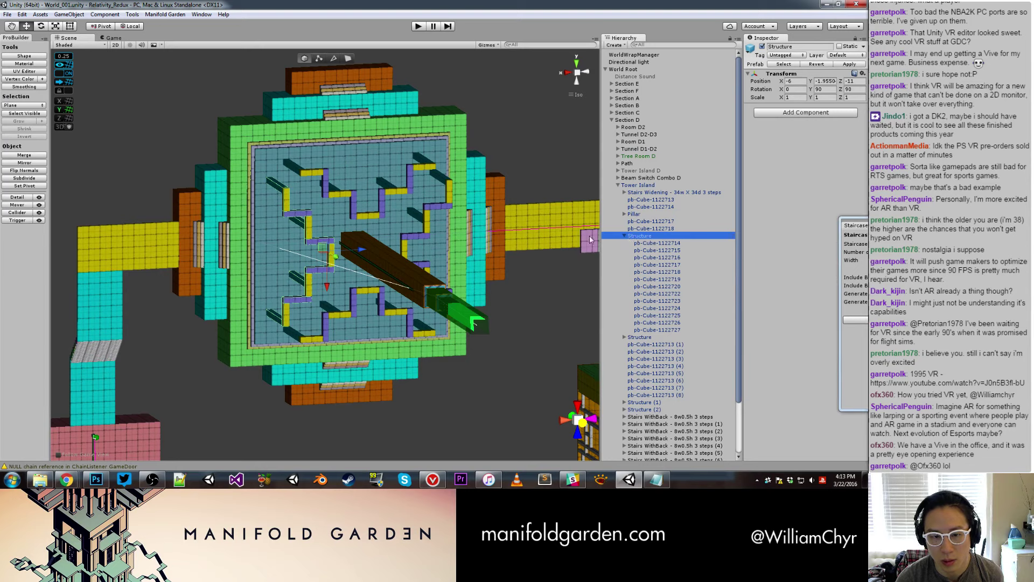
left_click(676, 186)
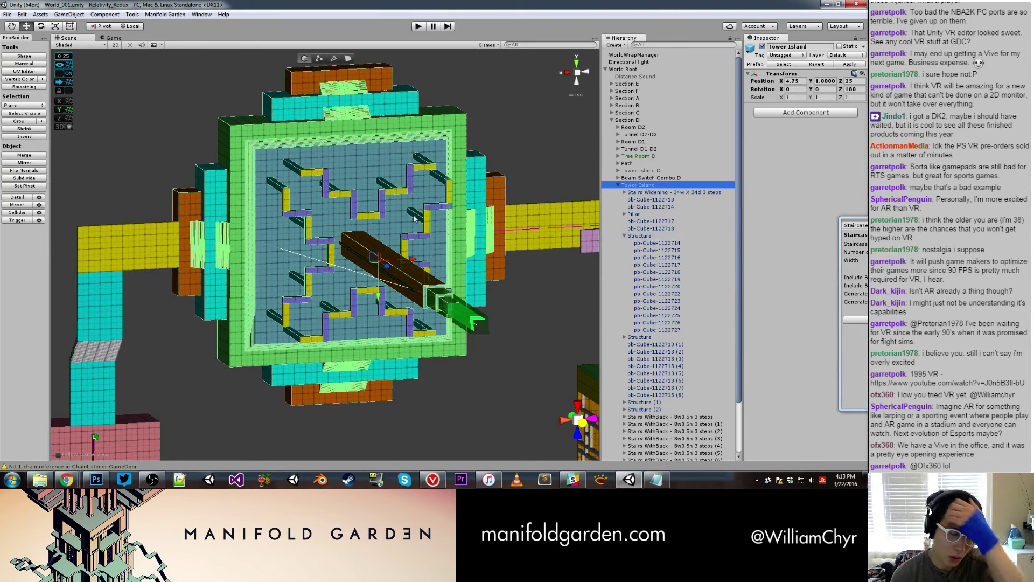
Select ledge block pb-Cube-1122717 and orbit to a flat top-down view of the room.
scroll(340, 254, "up", 3)
left_click(340, 252)
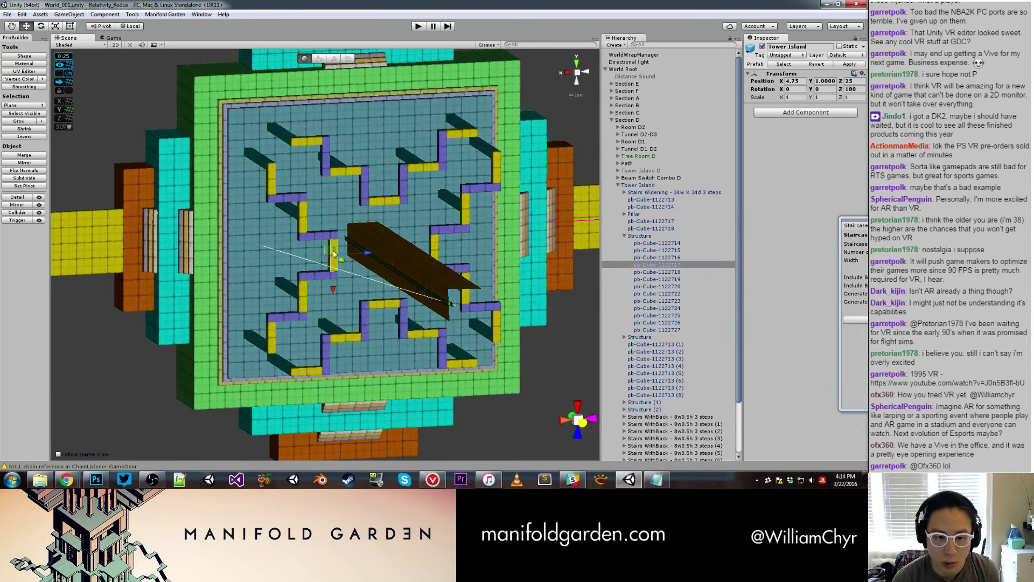
mouse_move(345, 247)
left_mouse_down("alt")
mouse_move(342, 224)
mouse_move(353, 228)
left_mouse_up("alt")
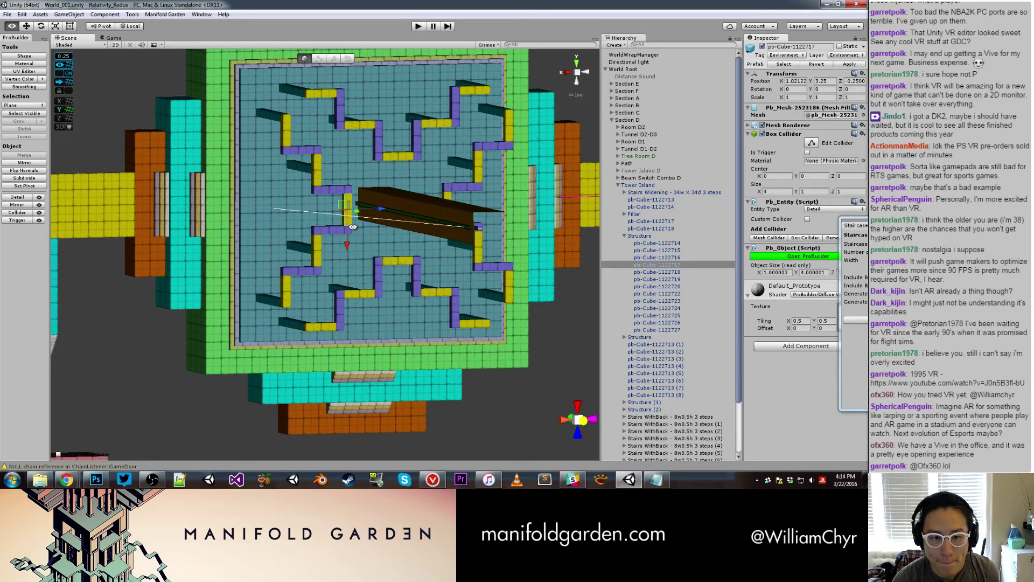
mouse_move(352, 228)
left_mouse_down("alt")
mouse_move(313, 229)
mouse_move(361, 269)
mouse_move(334, 251)
mouse_move(323, 205)
mouse_move(549, 236)
left_mouse_up("alt")
scroll(336, 231, "down", 2)
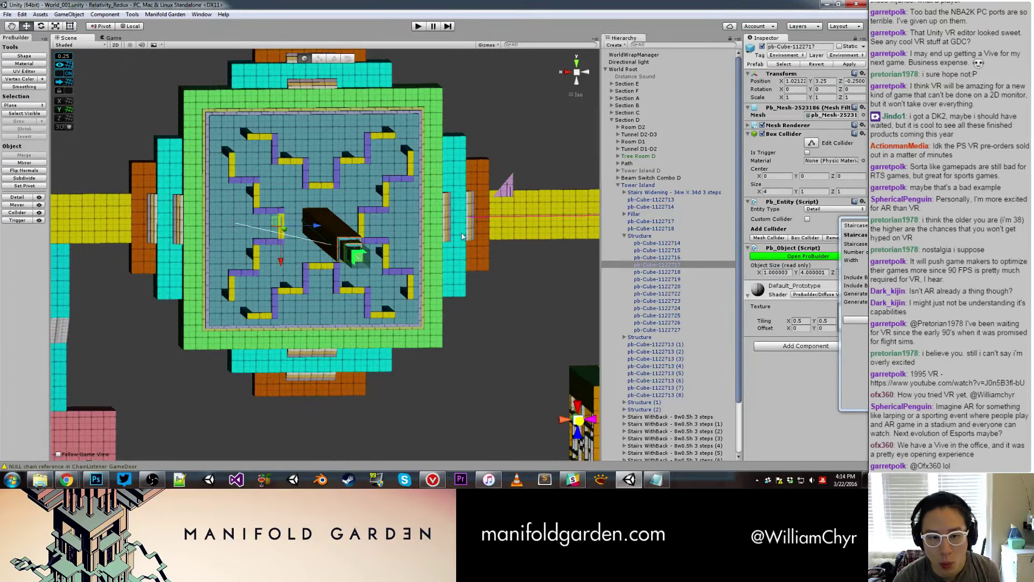
scroll(328, 234, "up", 3)
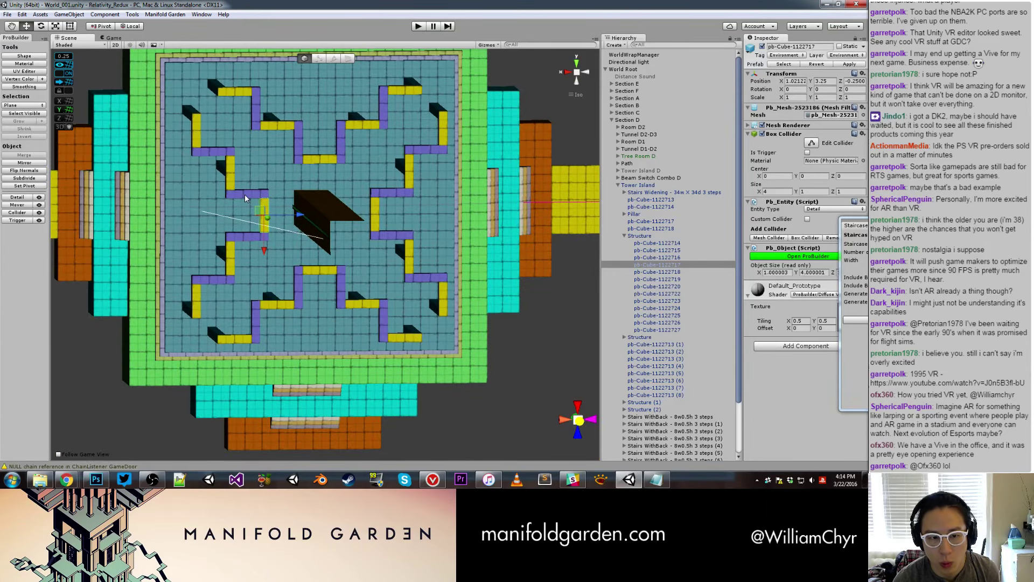
Shorten the purple wall ledge from 5 to 4 units by dragging its end face.
left_click(245, 194)
scroll(243, 192, "up", 2)
middle_click_drag(244, 192, 289, 193)
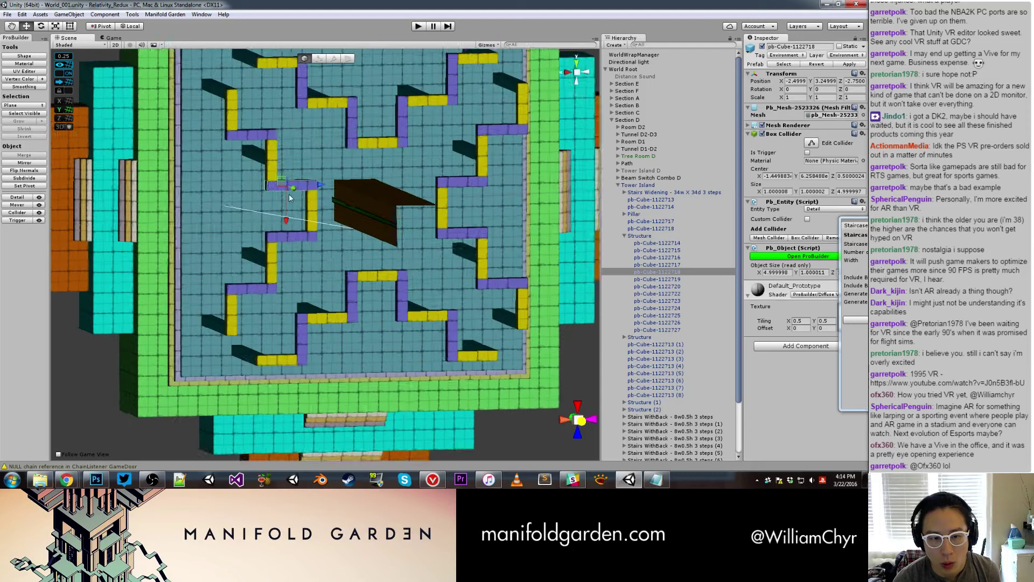
key("g")
scroll(318, 210, "up", 3)
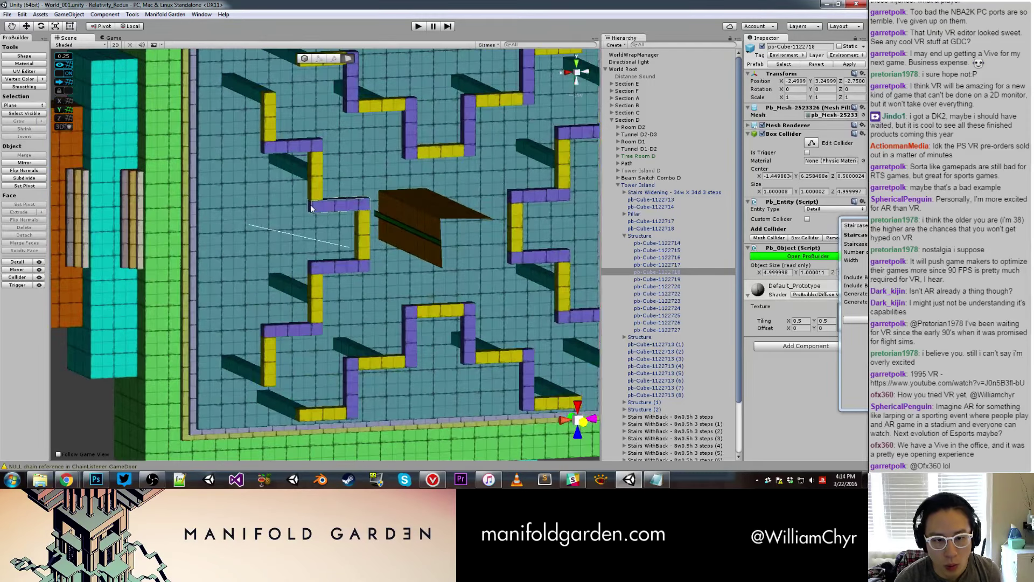
left_click(311, 209)
left_click_drag(282, 208, 318, 276)
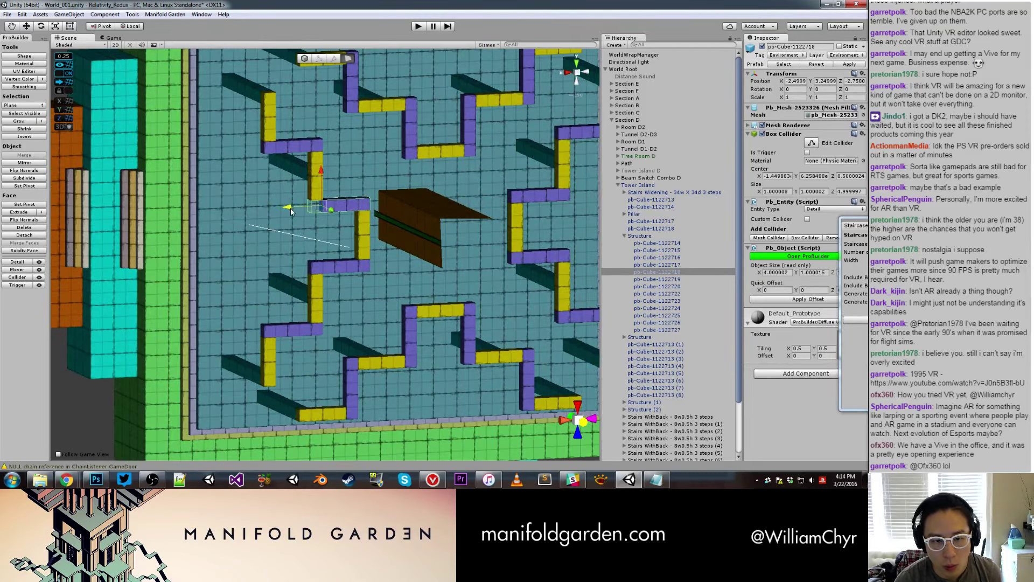
left_click(311, 270)
key("Escape")
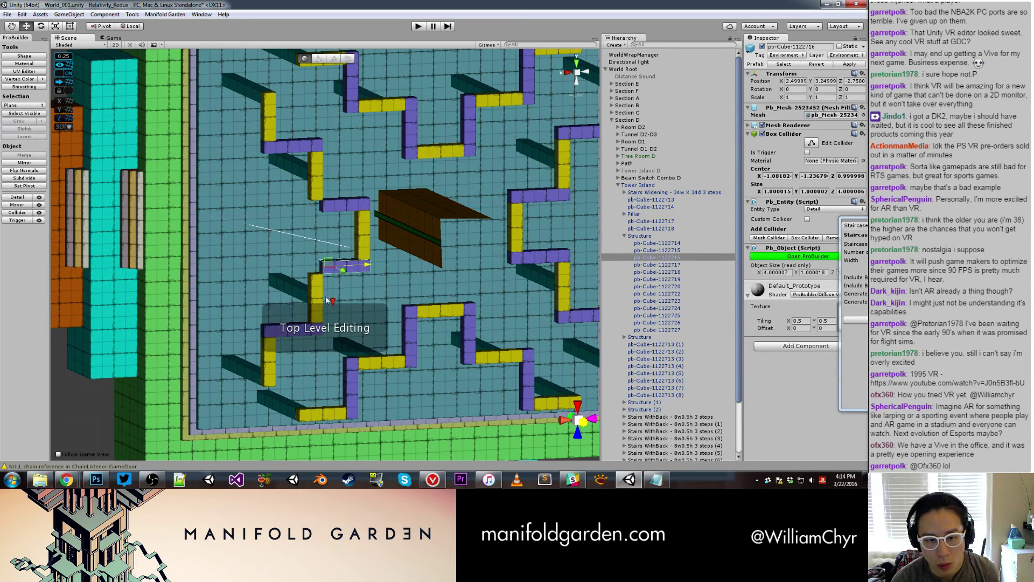
Move yellow block pb-Cube-1122715 and a second yellow block to the right.
left_click(313, 251)
left_click(317, 294)
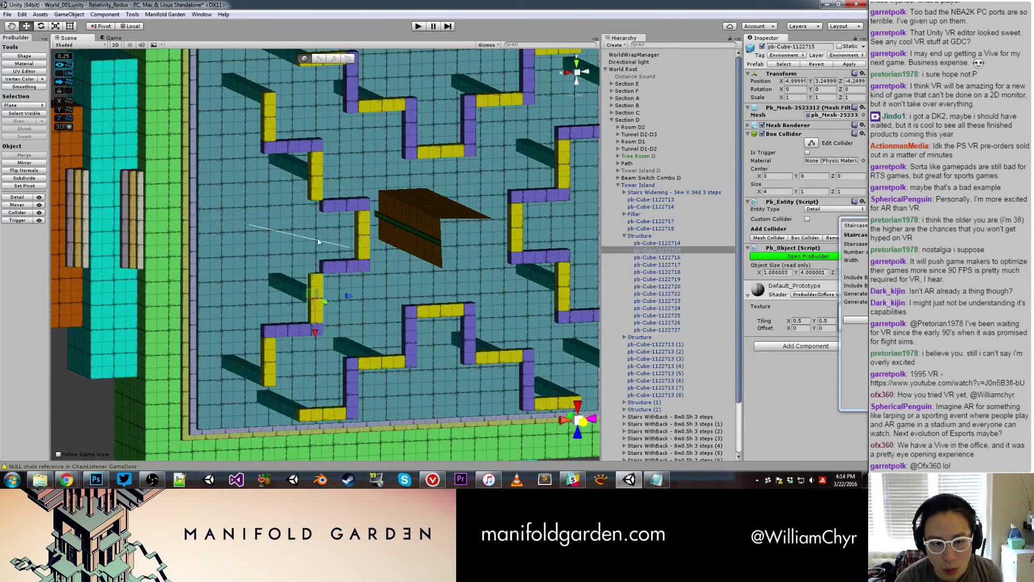
left_click(315, 183, "shift")
left_click_drag(348, 174, 361, 174)
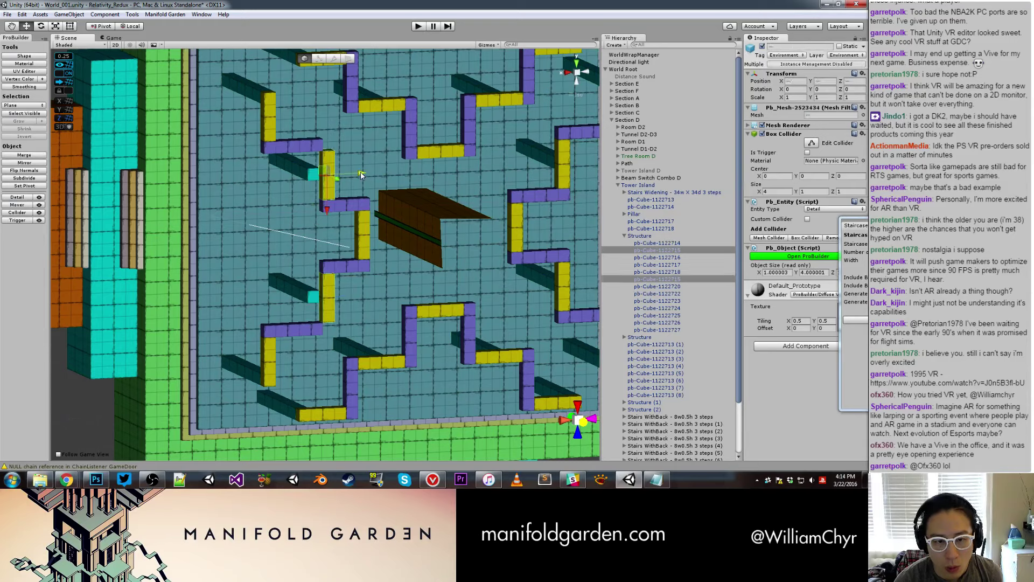
Move yellow block pb-Cube-1122726 and the top-left yellow block right one grid step.
left_click(299, 156)
left_click(300, 151)
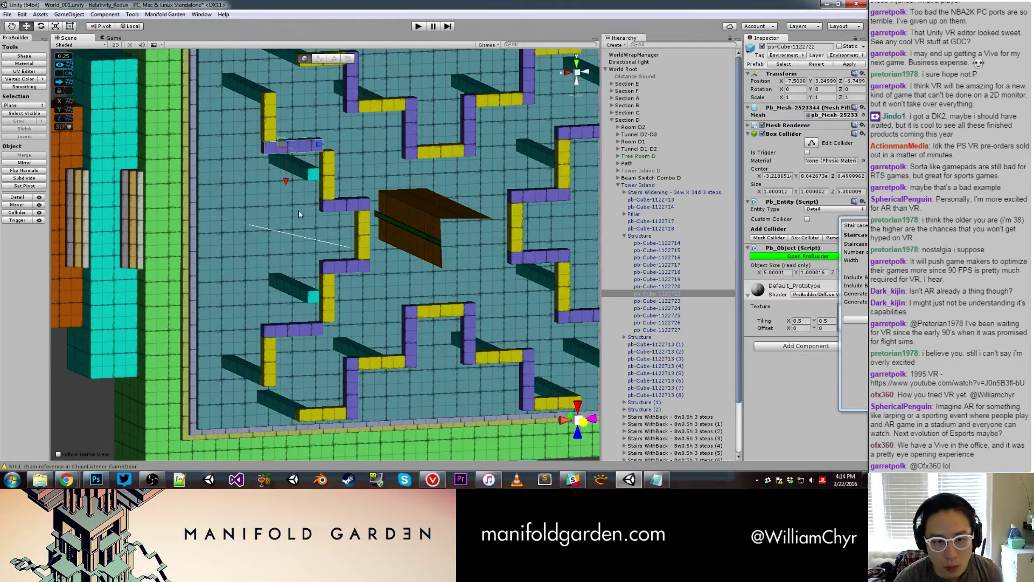
left_click(291, 330, "shift")
left_click_drag(326, 185, 266, 317, "alt")
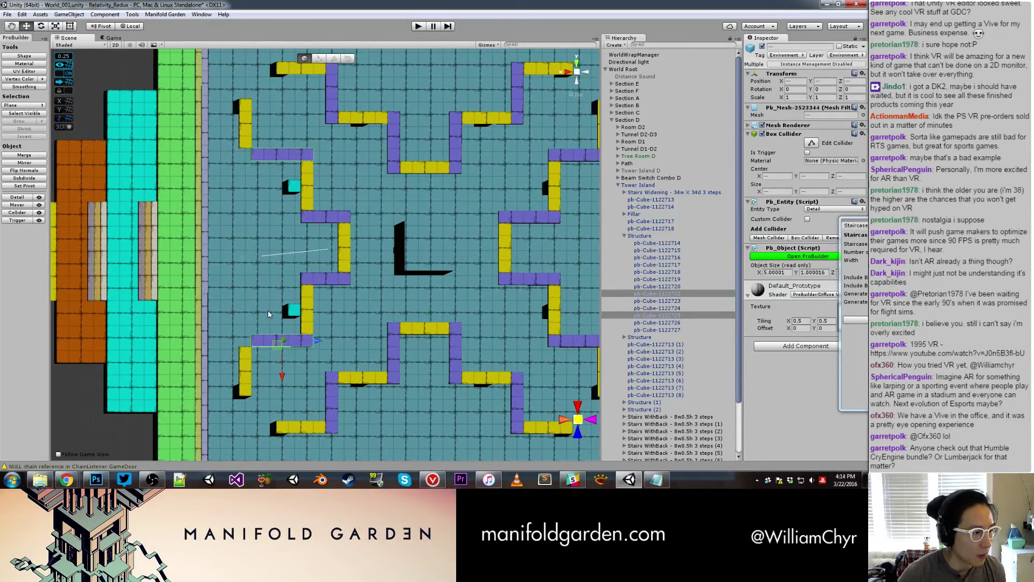
left_click(243, 363)
left_click(243, 363)
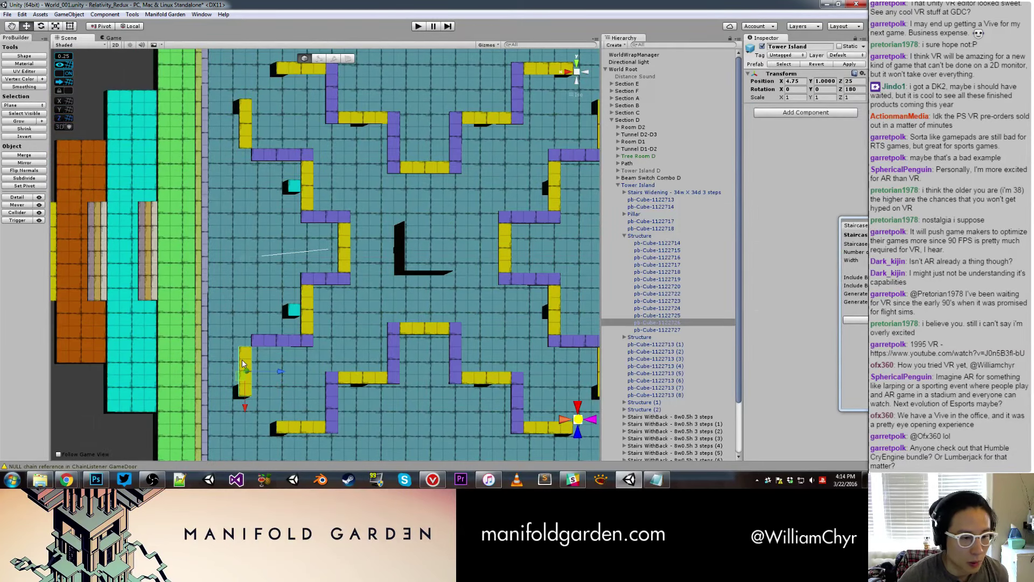
left_click(250, 127, "ctrl")
left_click_drag(280, 125, 291, 126)
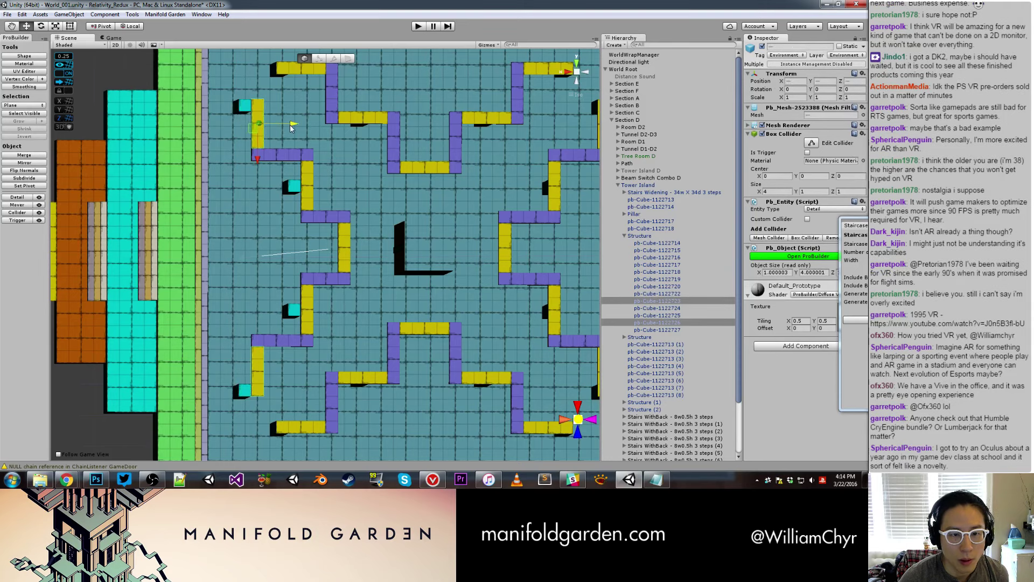
Select cyan cube pb-Cube-1122727 with three more cubes and view the room's side walls.
left_click(236, 235)
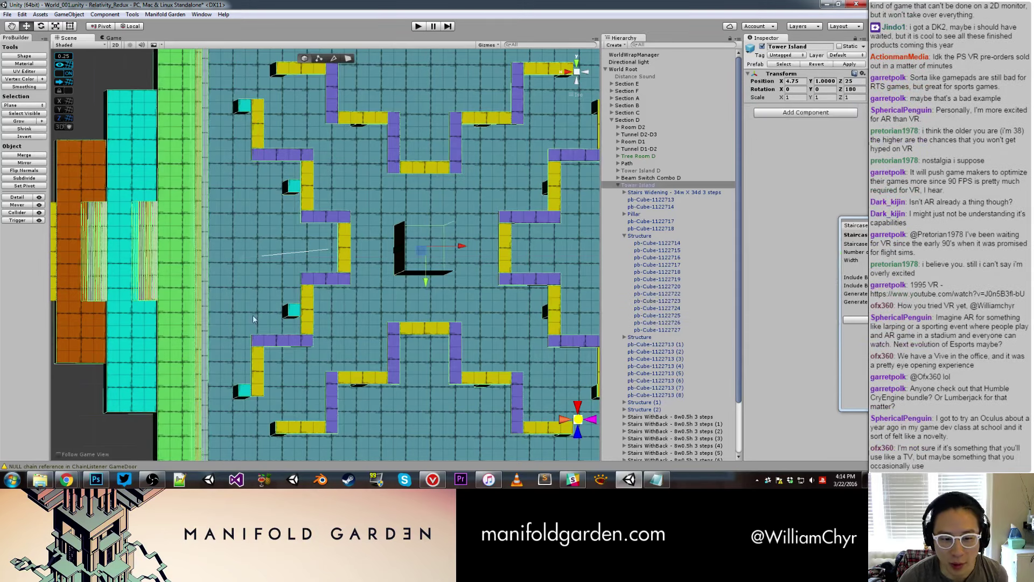
left_click(245, 392)
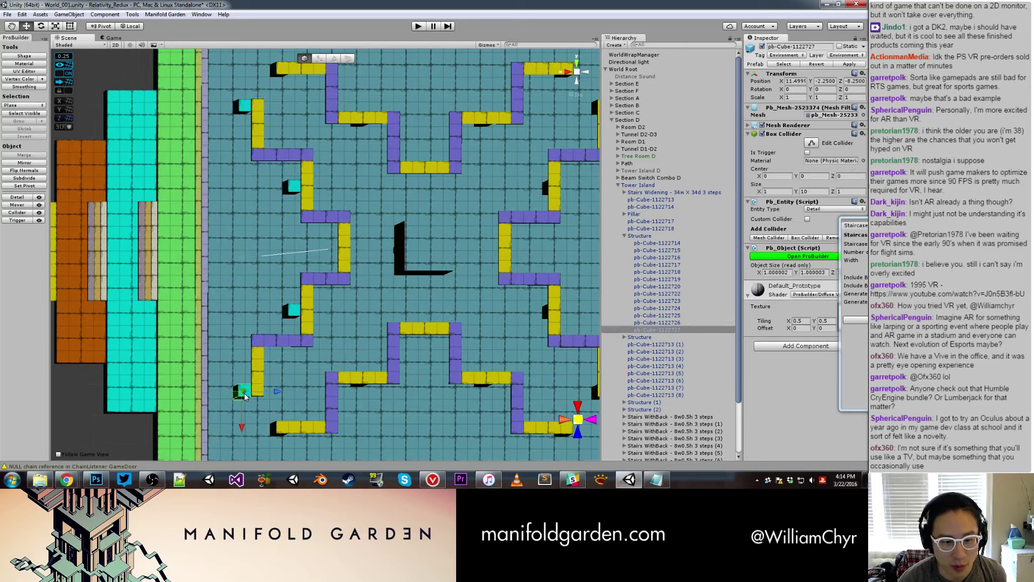
left_click(243, 105, "ctrl")
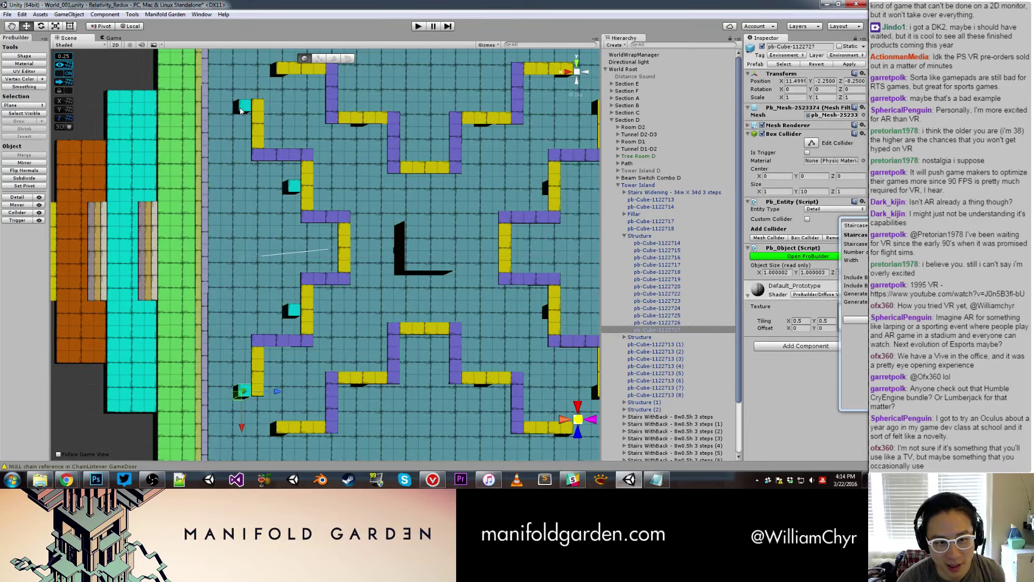
left_click(294, 187, "ctrl")
left_click(293, 311, "ctrl")
mouse_move(293, 311)
left_mouse_down("alt")
mouse_move(357, 246)
mouse_move(357, 311)
left_mouse_up("alt")
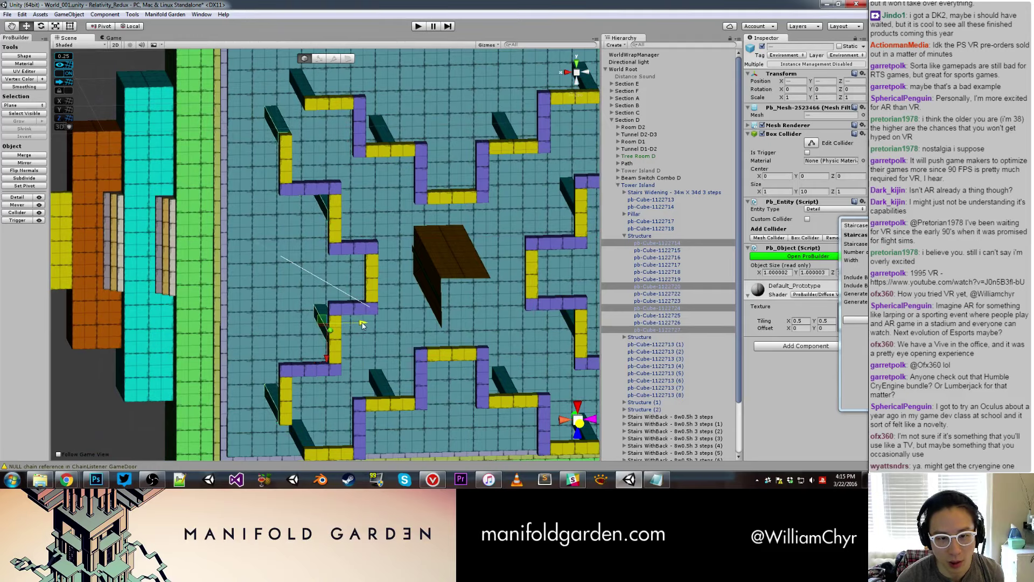
left_click_drag(362, 324, 363, 252, "alt")
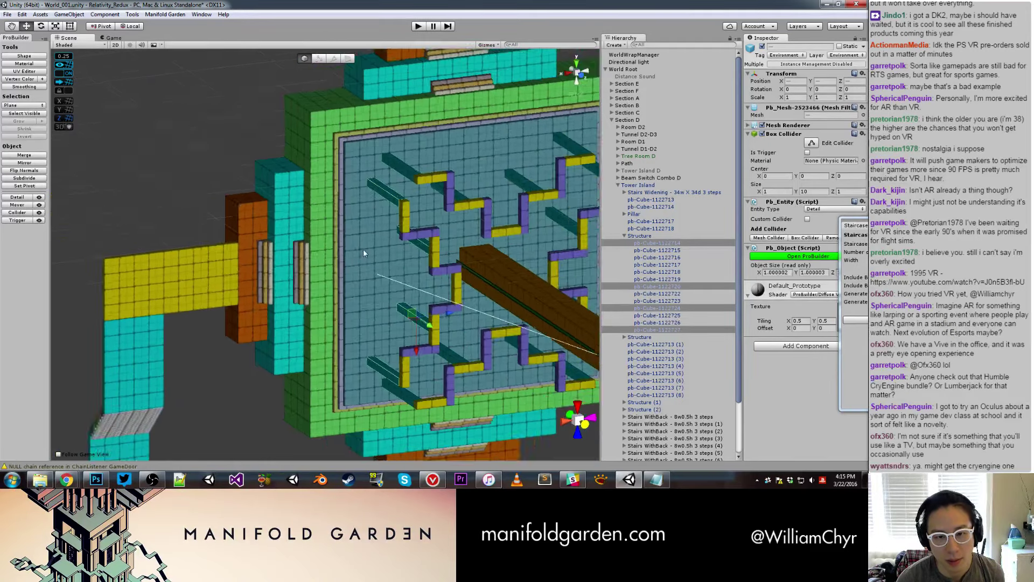
left_click(577, 65)
scroll(361, 234, "up", 2)
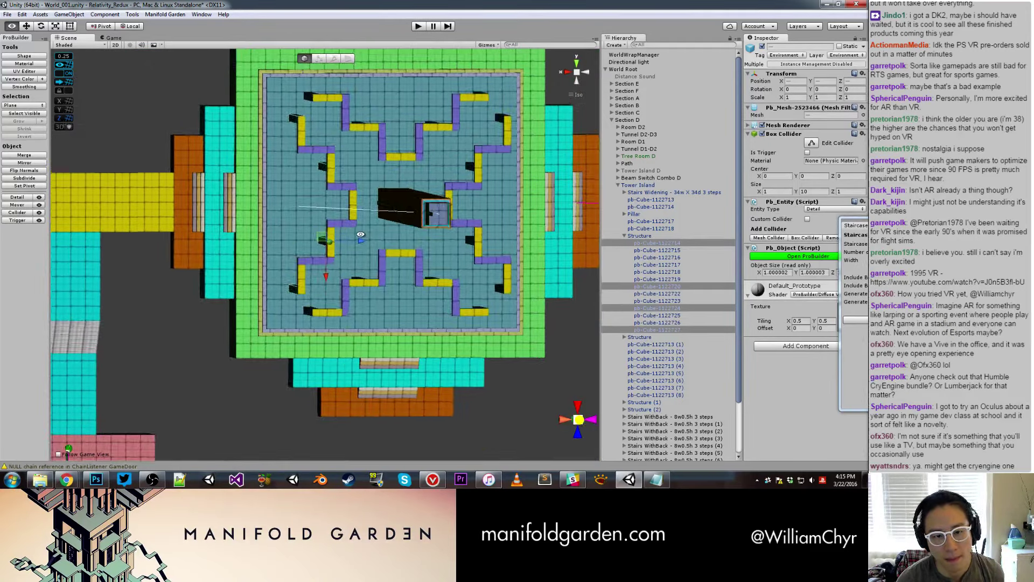
mouse_move(361, 235)
left_mouse_down("alt")
mouse_move(345, 168)
mouse_move(418, 207)
left_mouse_up("alt")
left_click(419, 217)
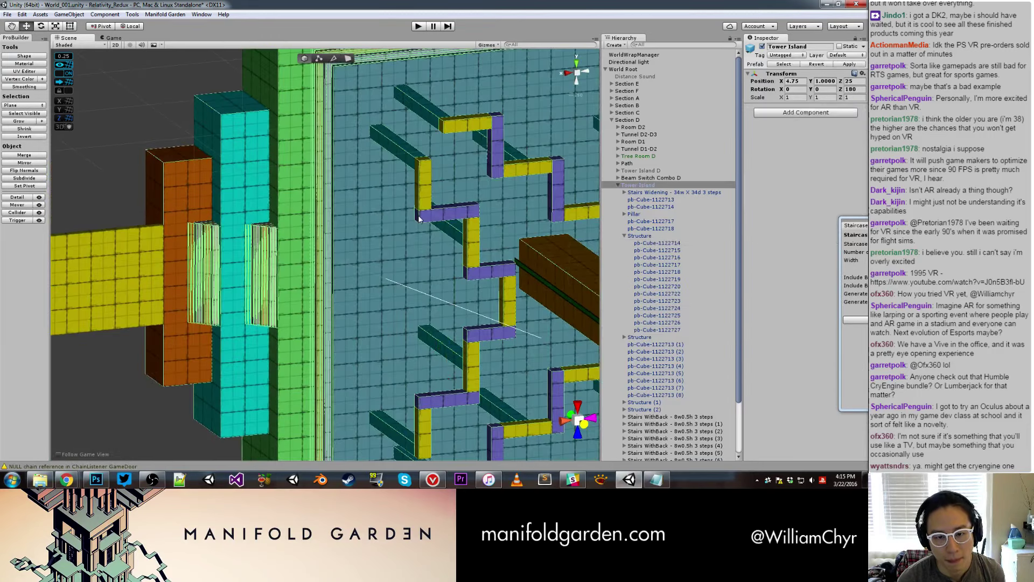
left_click(421, 218)
key("g")
left_click_drag(466, 261, 438, 295, "alt")
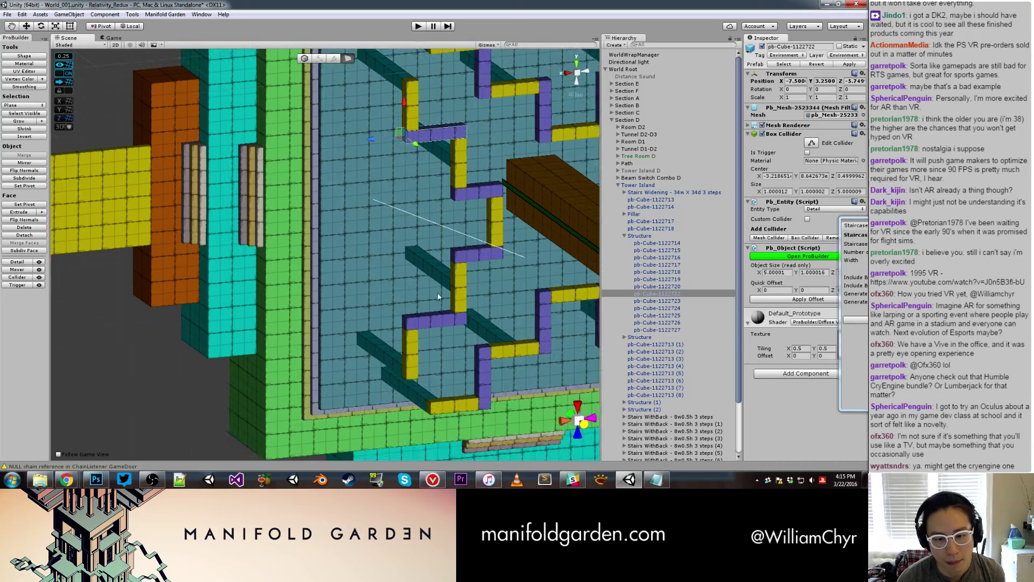
left_click(407, 325, "shift")
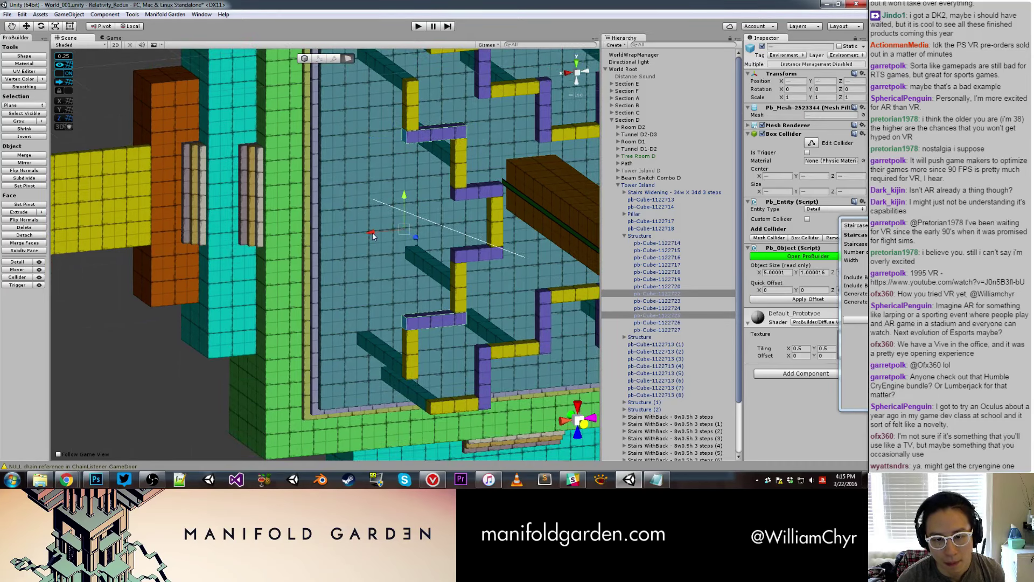
key("g")
key("ctrl+j")
left_click_drag(403, 148, 396, 146, "alt")
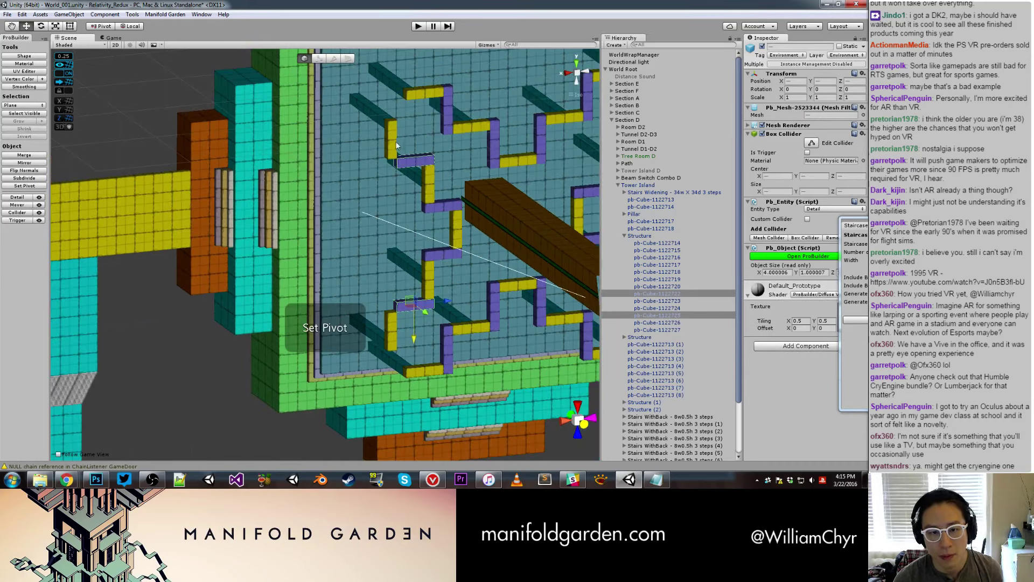
left_click(381, 118)
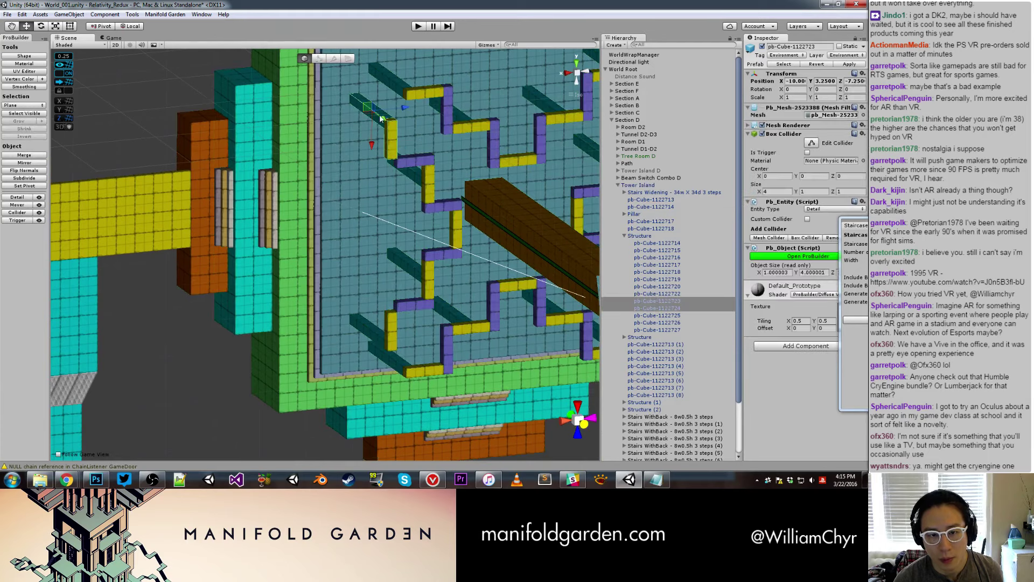
left_click(389, 334, "shift")
left_click(368, 333, "shift")
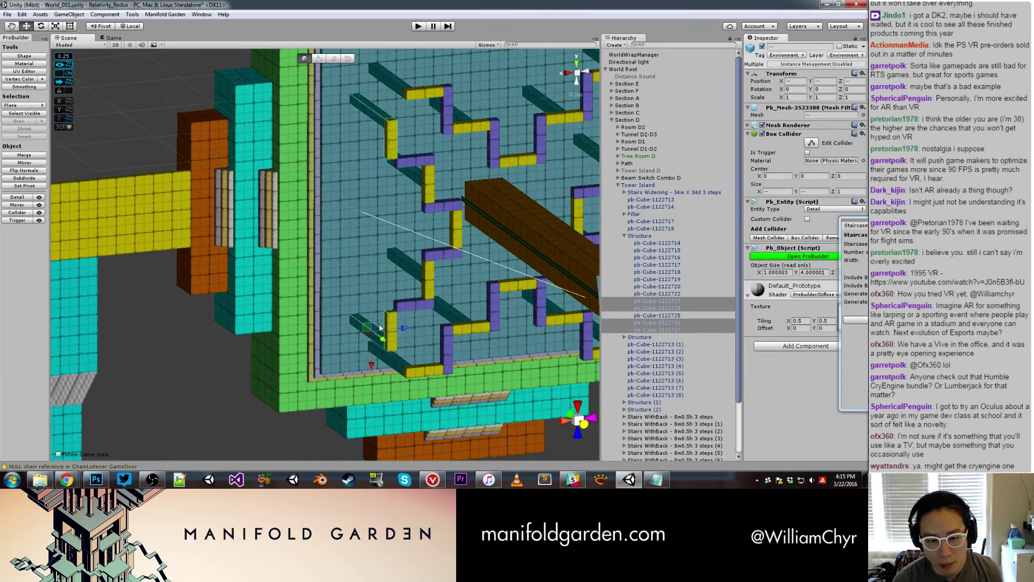
key("Right")
mouse_move(351, 261)
left_mouse_down("alt")
mouse_move(227, 309)
mouse_move(221, 290)
left_mouse_up("alt")
left_click(226, 310)
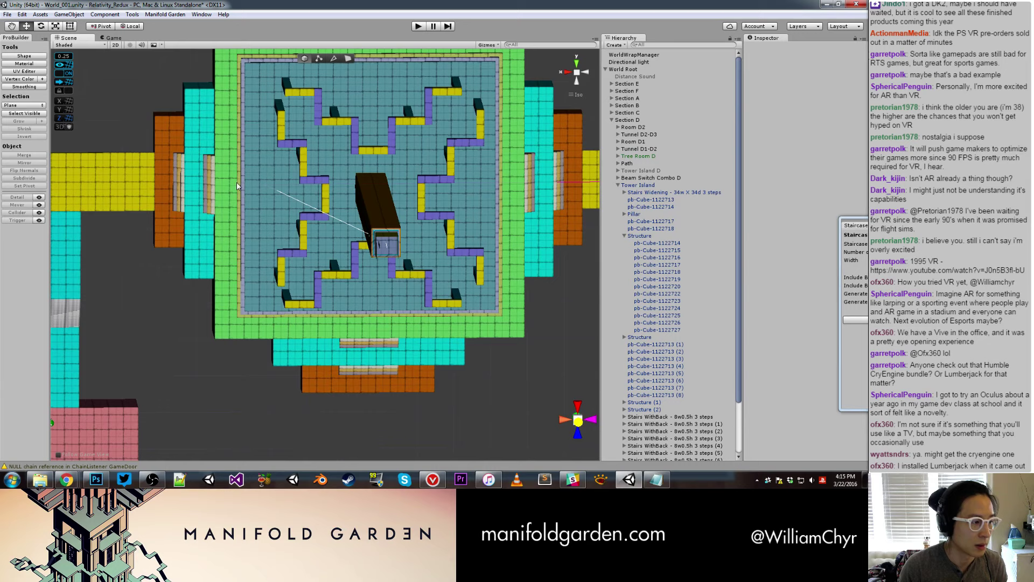
mouse_move(241, 283)
left_mouse_down("alt")
mouse_move(385, 174)
mouse_move(339, 181)
mouse_move(403, 179)
mouse_move(318, 202)
mouse_move(328, 195)
mouse_move(318, 190)
left_mouse_up("alt")
Delete the old Stairs Widening staircase from Tower Island.
left_click(329, 195)
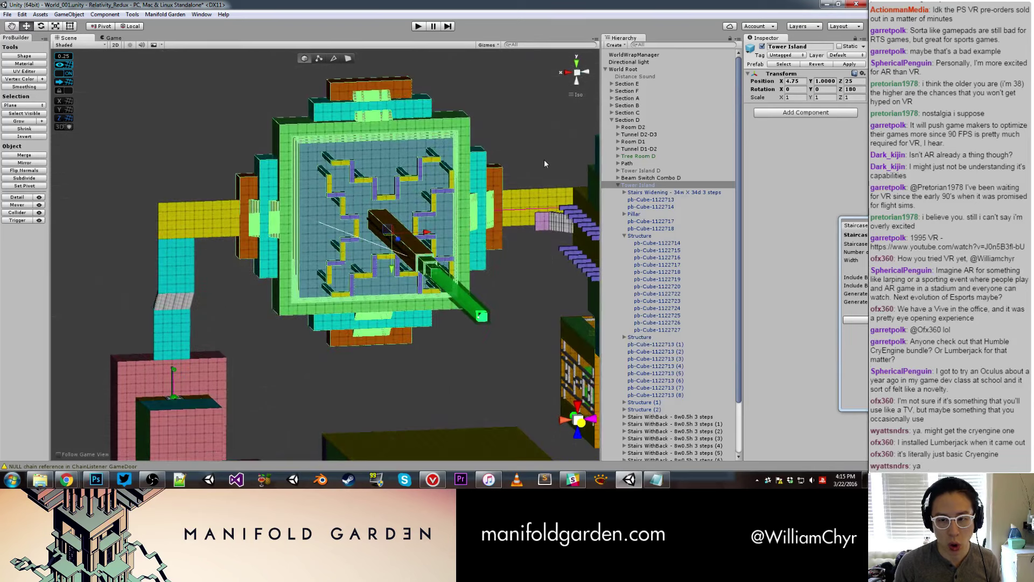
left_click(667, 193)
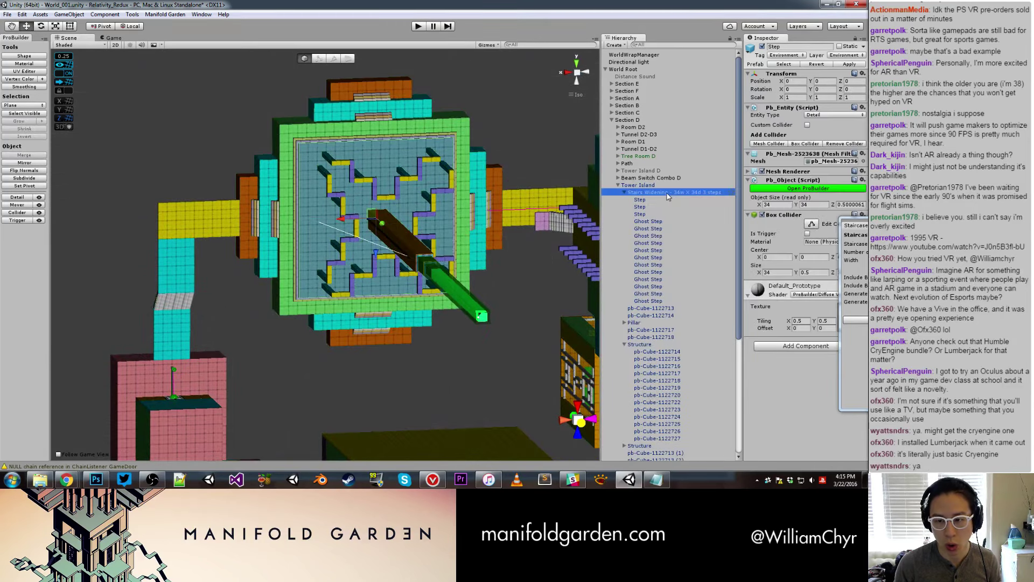
right_click(667, 195)
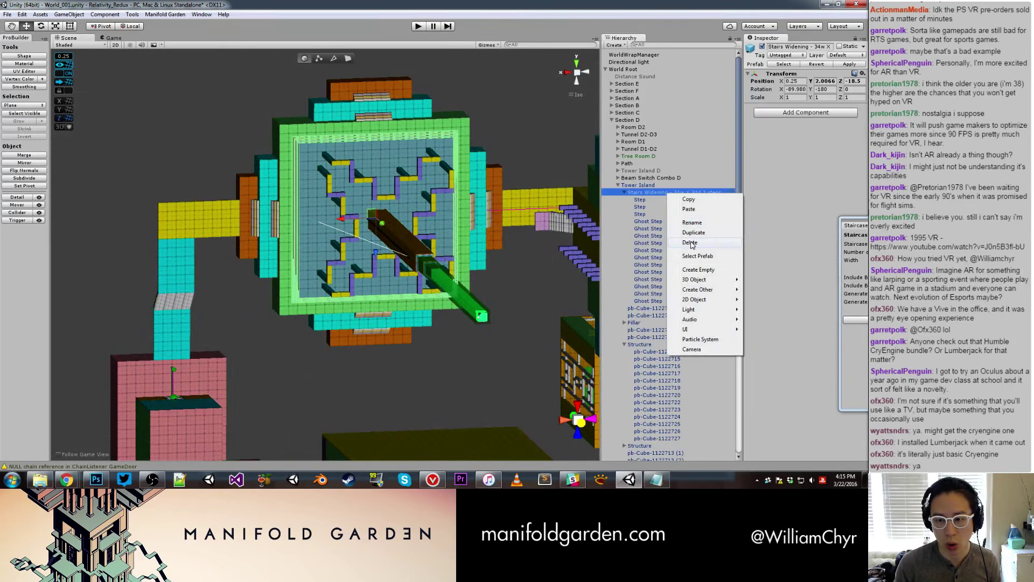
left_click(690, 243)
left_click(464, 257)
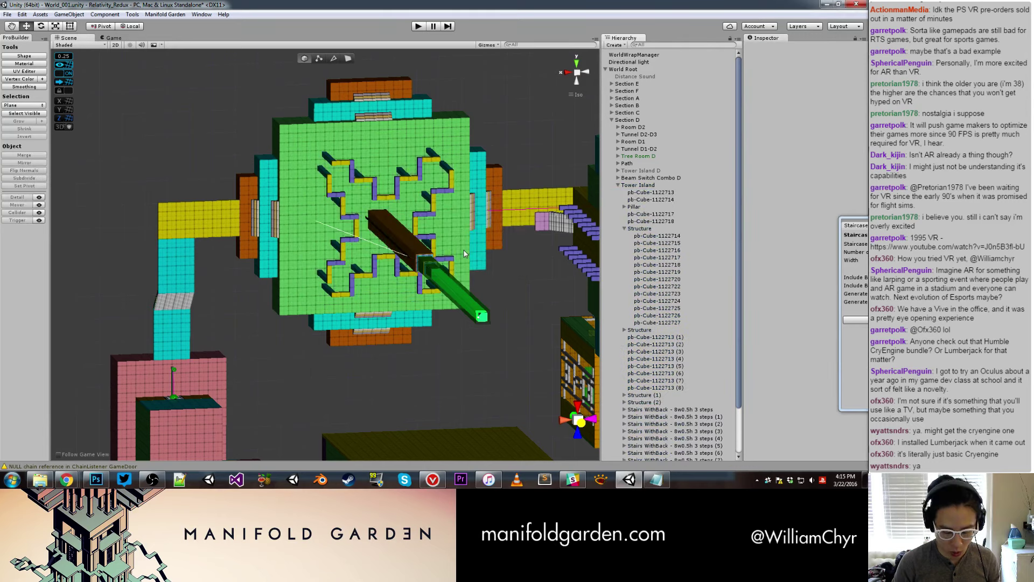
Generate a Widening staircase 32 wide and 32 deep, extended back, left and right.
left_click_drag(950, 231, 606, 194)
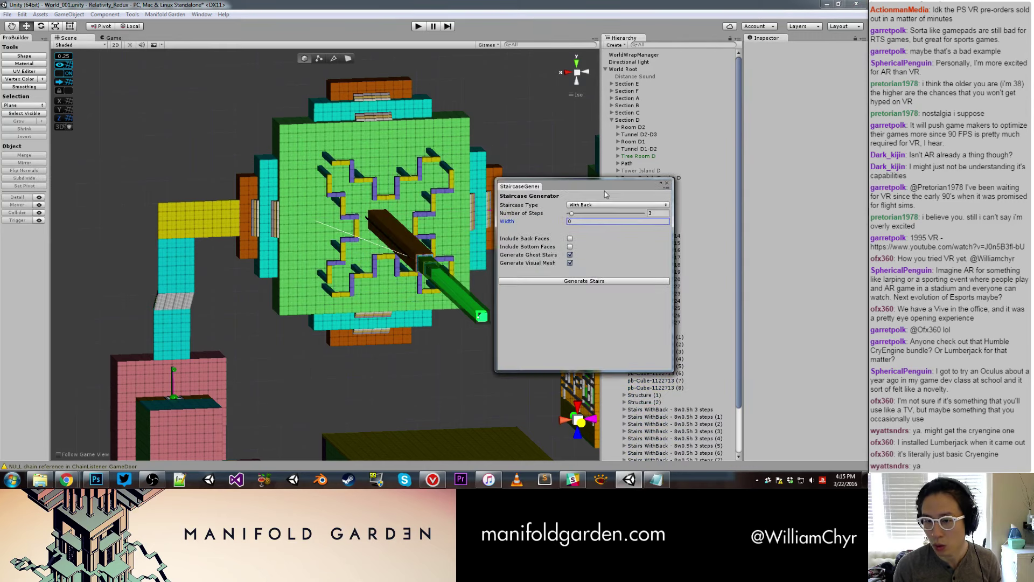
left_click(615, 205)
left_click(614, 222)
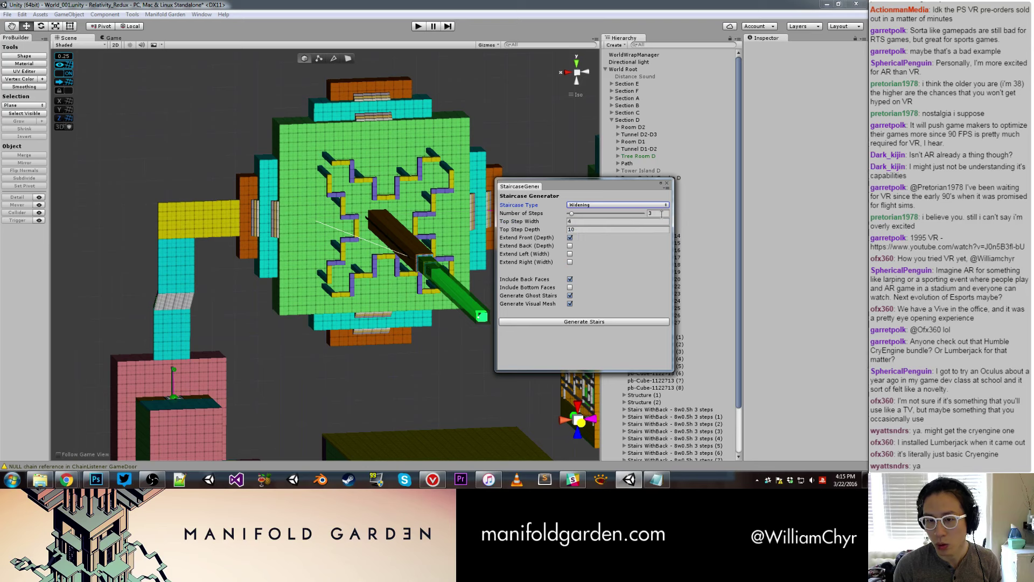
left_click(662, 213)
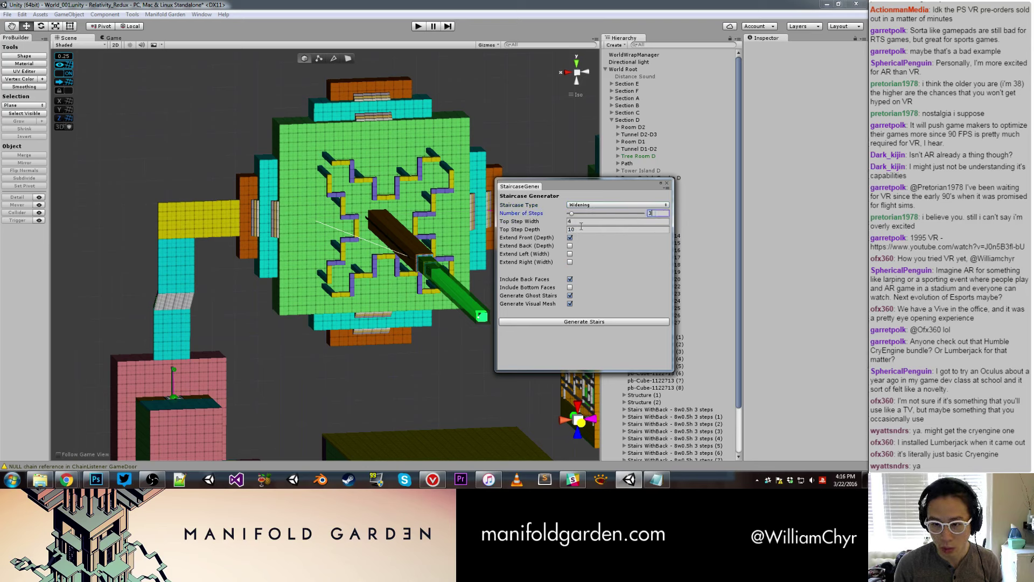
left_click(581, 222)
type("32")
left_click(561, 231)
type("32")
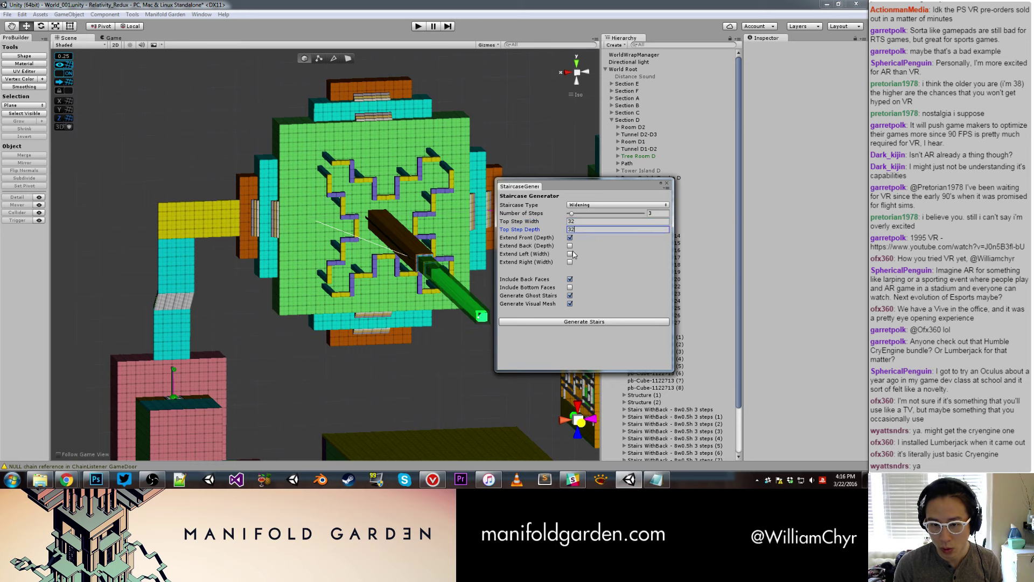
left_click(570, 246)
left_click(570, 254)
left_click(570, 262)
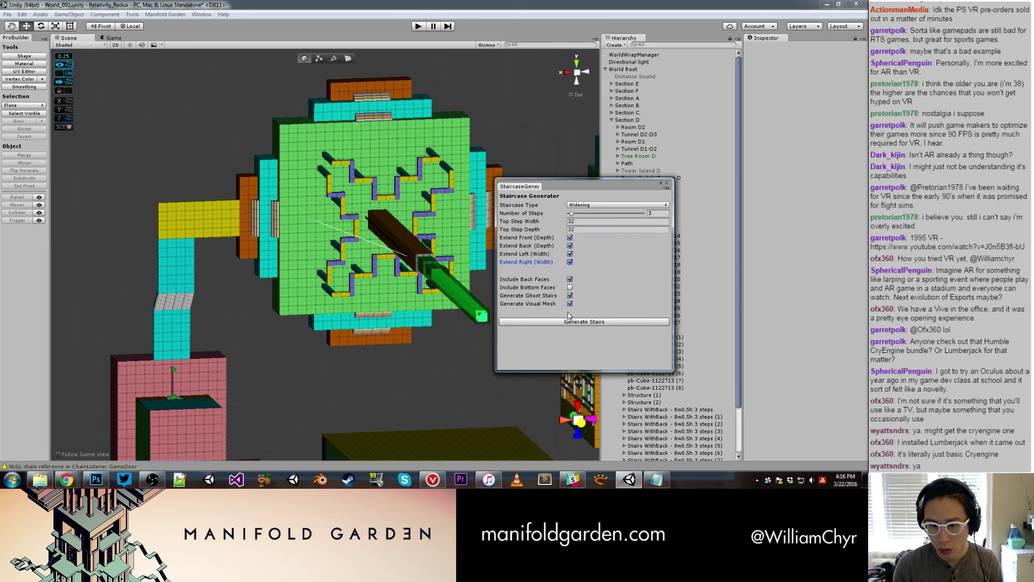
left_click(568, 321)
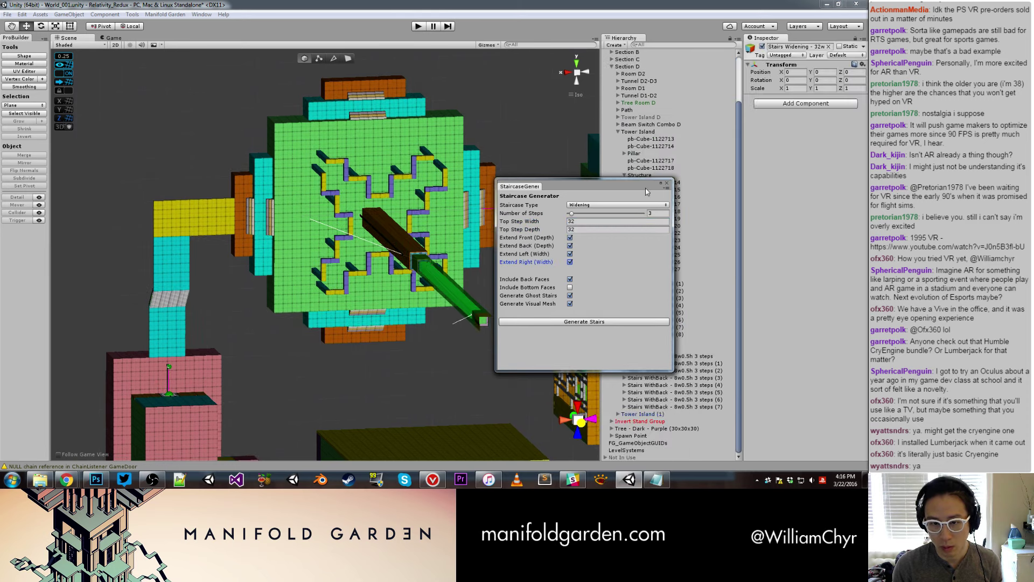
Rotate the new Stairs Widening 90° on X and move it to -18, -12, -146.75.
left_click(667, 185)
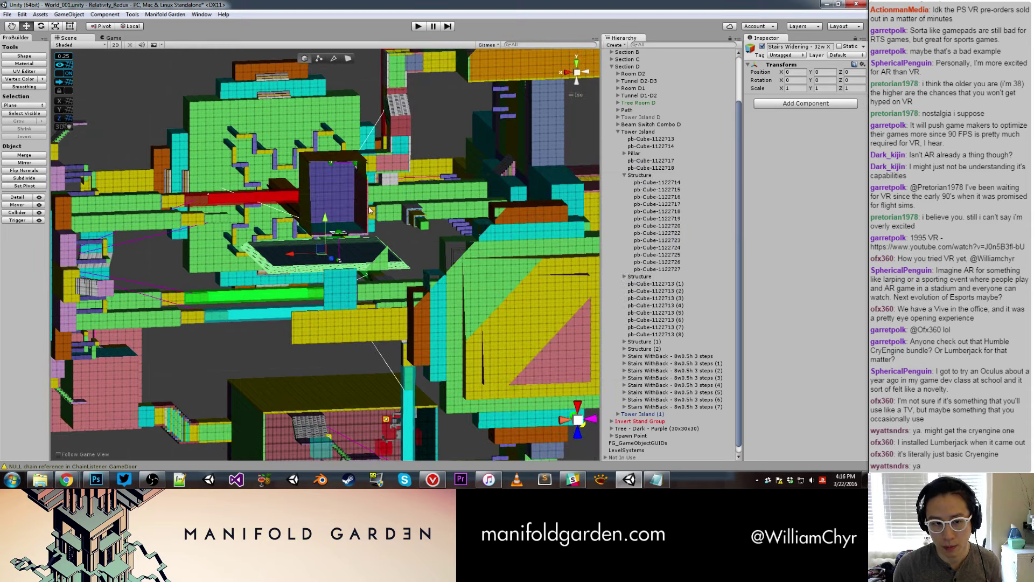
mouse_move(377, 242)
left_mouse_down("alt")
mouse_move(304, 232)
mouse_move(345, 280)
mouse_move(436, 236)
mouse_move(115, 109)
left_mouse_up("alt")
key("e")
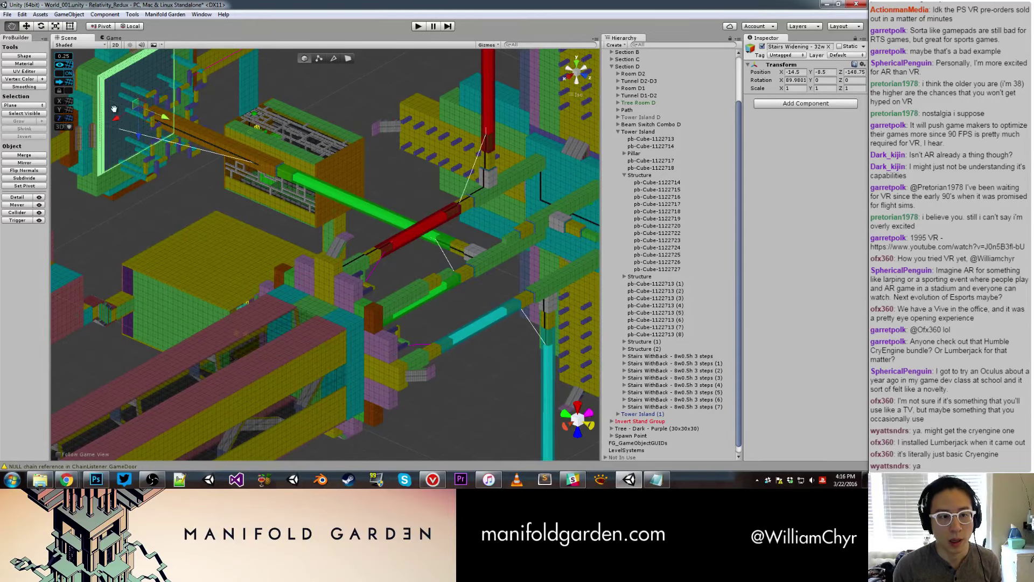
middle_click_drag(114, 108, 162, 183)
scroll(162, 183, "up", 3)
mouse_move(185, 201)
left_mouse_down()
mouse_move(136, 169)
mouse_move(349, 239)
left_mouse_up()
left_click(349, 240)
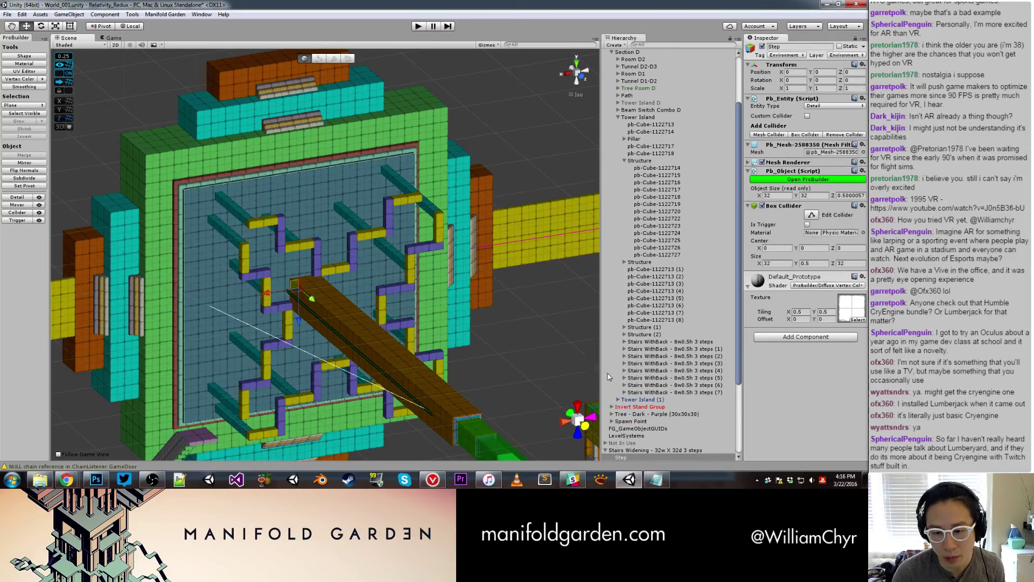
left_click(620, 450)
Orbit toward the tower's grid wall to check the staircase's placement.
left_click_drag(344, 301, 408, 349, "alt")
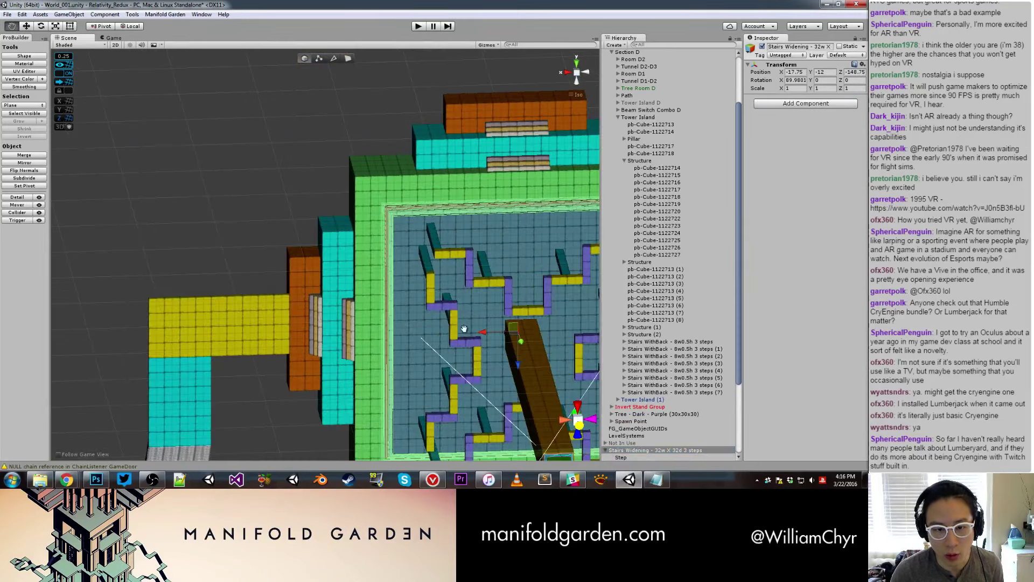
scroll(329, 285, "down", 3)
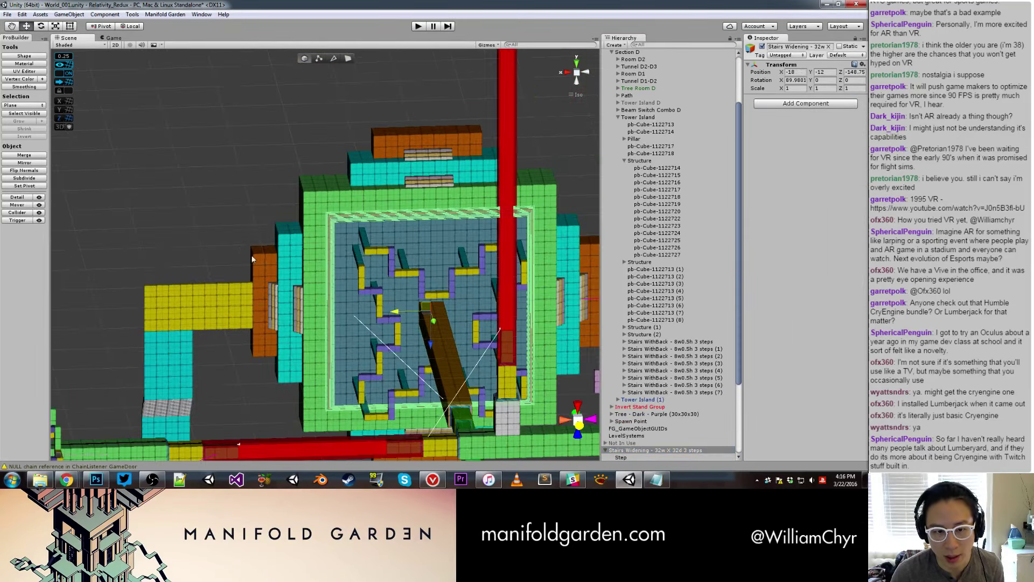
left_click(227, 238)
scroll(280, 261, "up", 5)
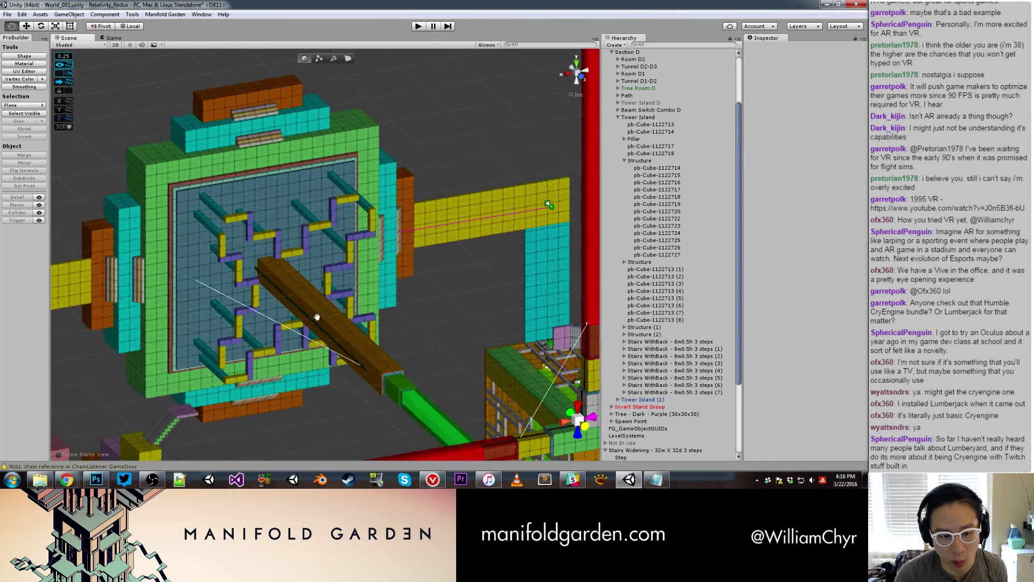
left_click_drag(280, 261, 280, 303, "alt")
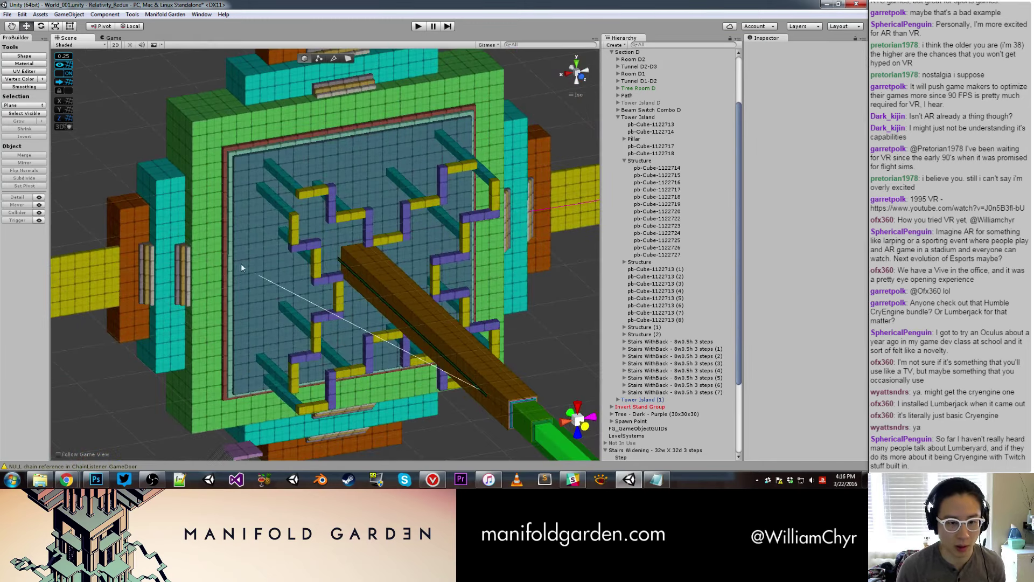
scroll(241, 264, "up", 3)
middle_click_drag(241, 264, 364, 250)
left_click(273, 208)
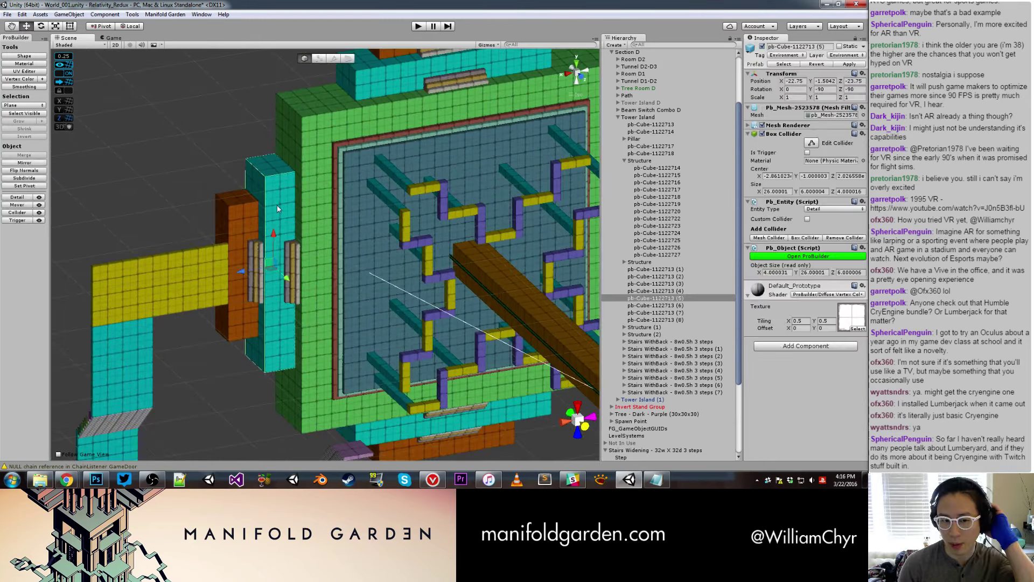
left_click(234, 227)
mouse_move(234, 228)
left_mouse_down("alt")
mouse_move(271, 226)
mouse_move(319, 192)
mouse_move(163, 212)
left_mouse_up("alt")
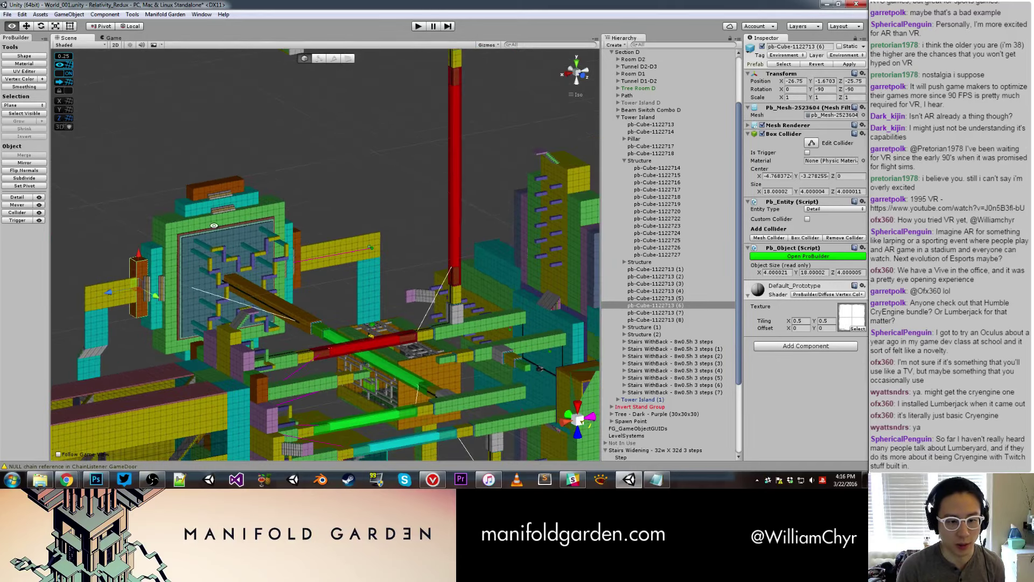
left_click(124, 191)
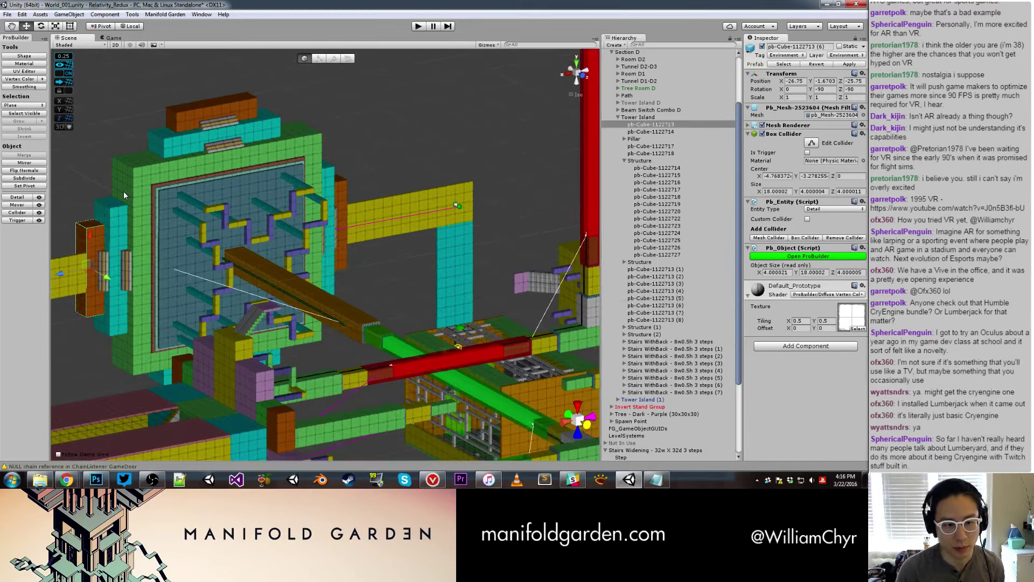
key("f")
left_click(358, 160)
mouse_move(357, 160)
left_mouse_down("alt")
mouse_move(361, 208)
mouse_move(370, 206)
left_mouse_up("alt")
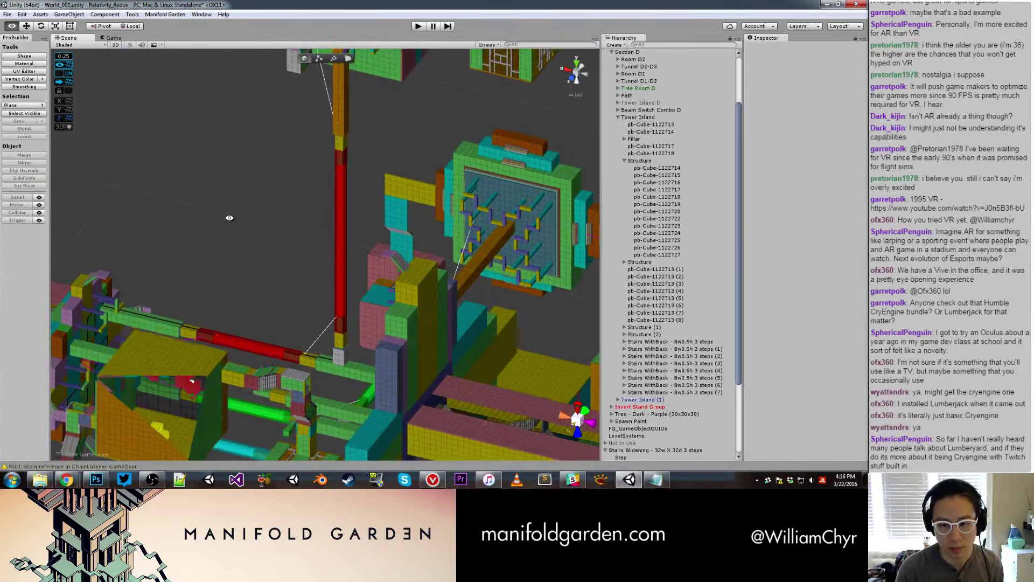
middle_click_drag(370, 206, 252, 204)
scroll(318, 220, "up", 2)
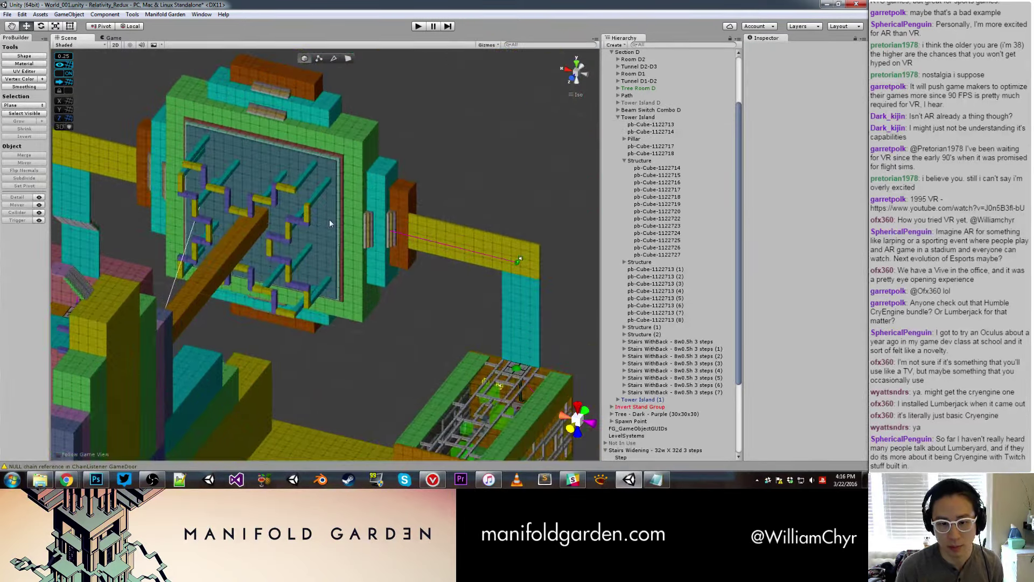
scroll(355, 228, "down", 2)
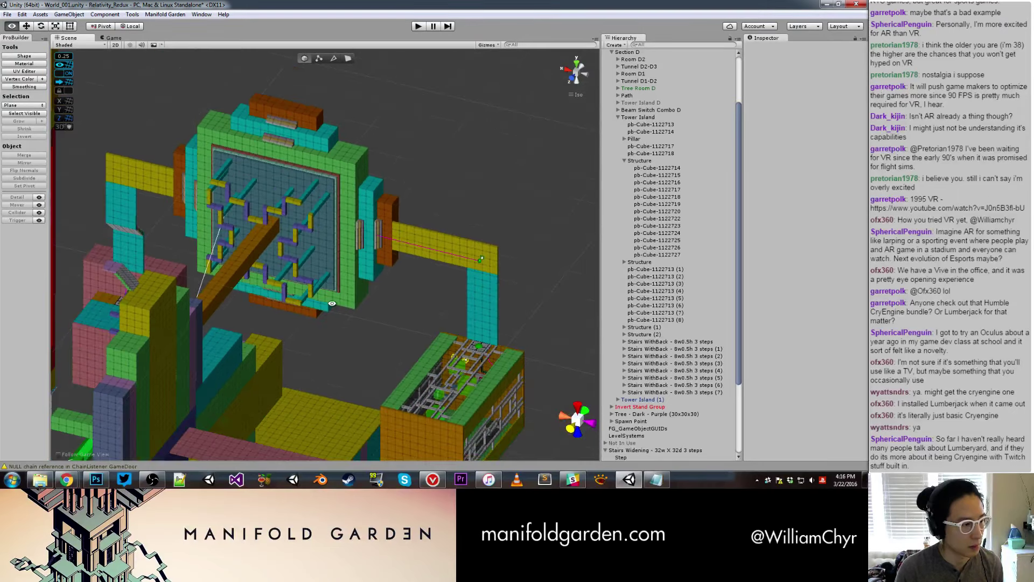
mouse_move(330, 299)
left_mouse_down("alt")
mouse_move(367, 232)
mouse_move(394, 253)
left_mouse_up("alt")
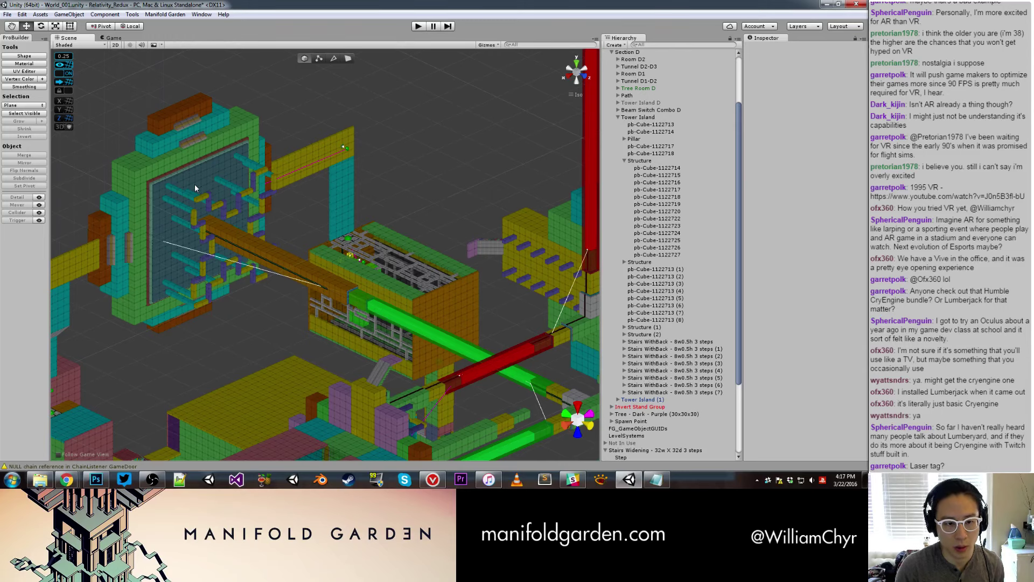
scroll(194, 187, "up", 2)
scroll(178, 188, "up", 2)
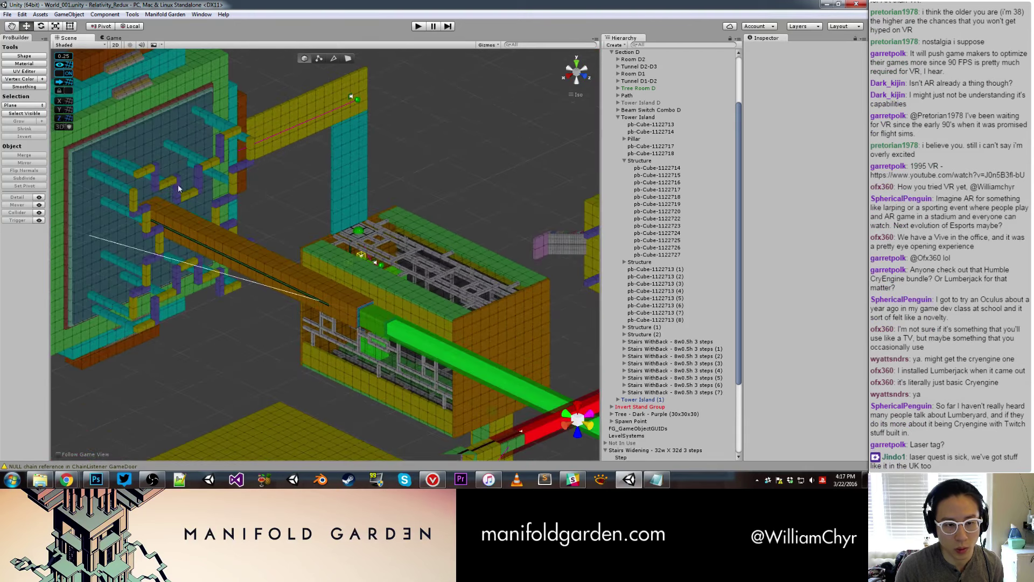
Delete the second Structure group and the Structure (1) group from the Hierarchy.
left_click(154, 171)
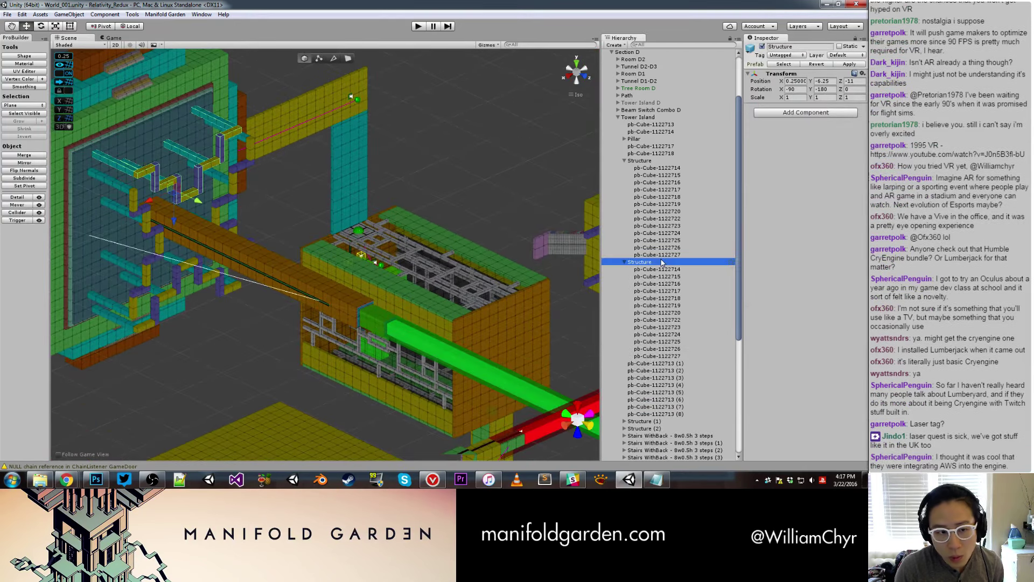
right_click(664, 261)
left_click(684, 308)
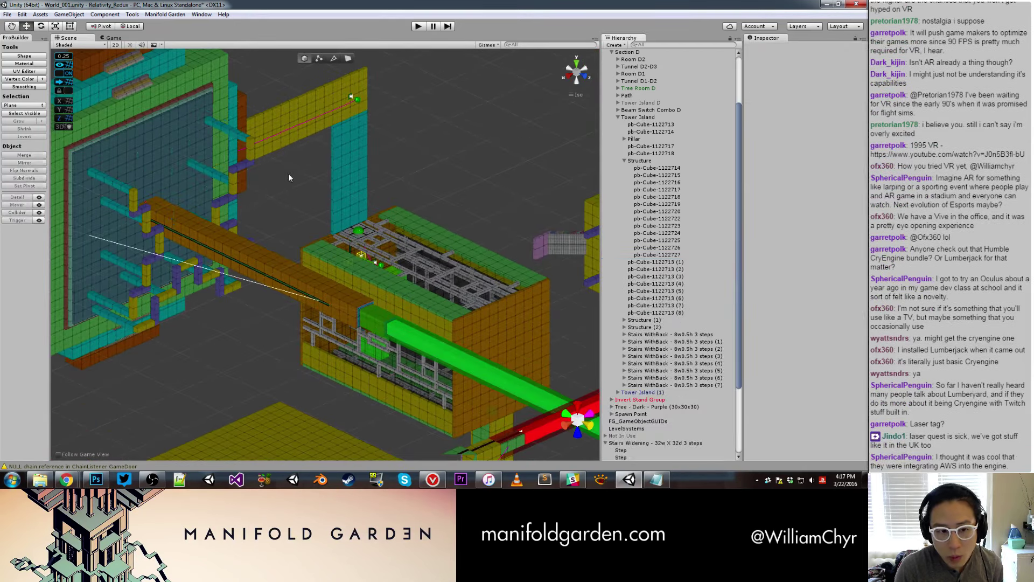
left_click(240, 180)
left_click(657, 320)
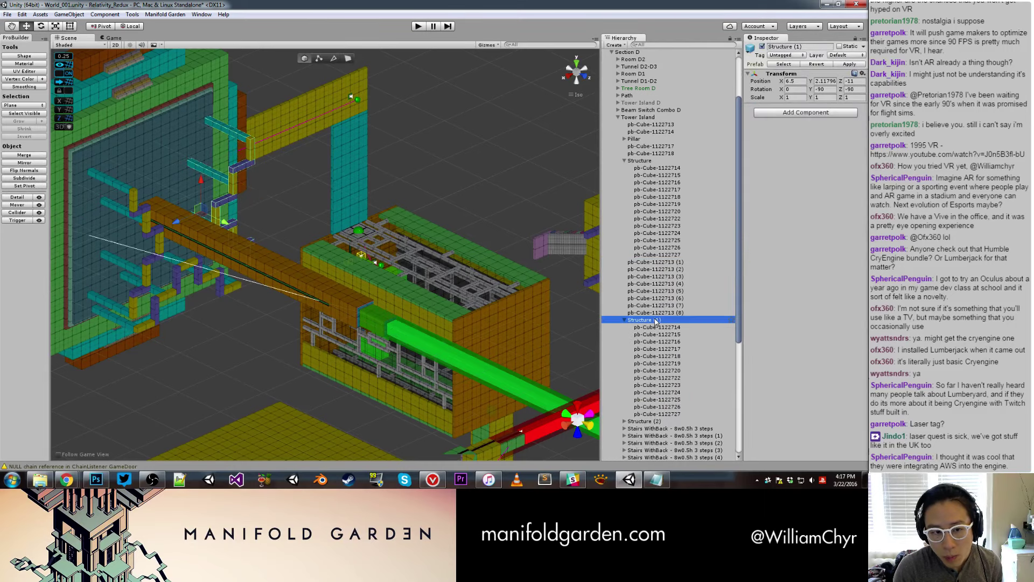
right_click(656, 320)
left_click(676, 206)
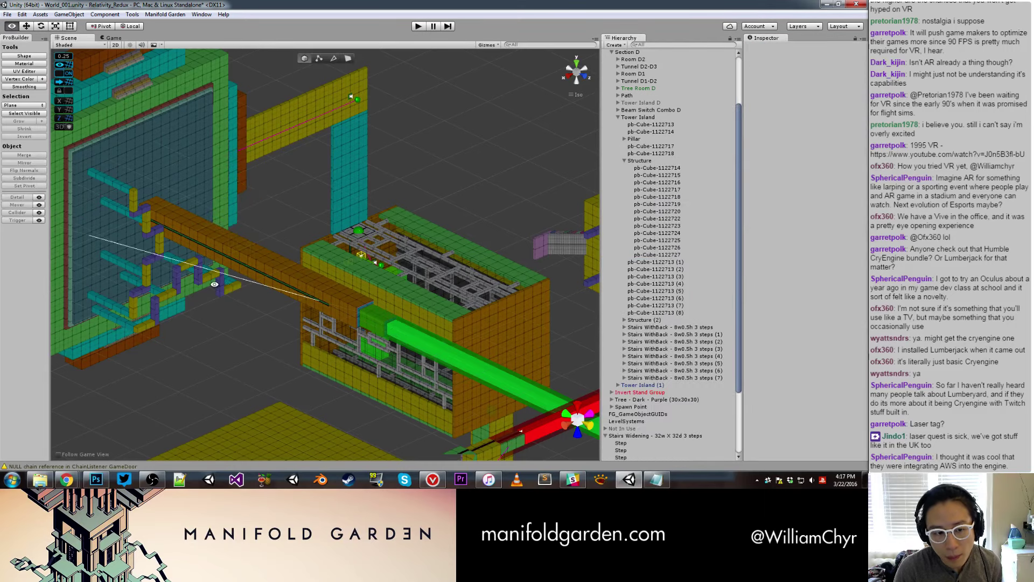
Delete the Structure (2) staircase group with all its stair cubes.
right_click_drag(229, 287, 205, 293)
left_click(203, 295)
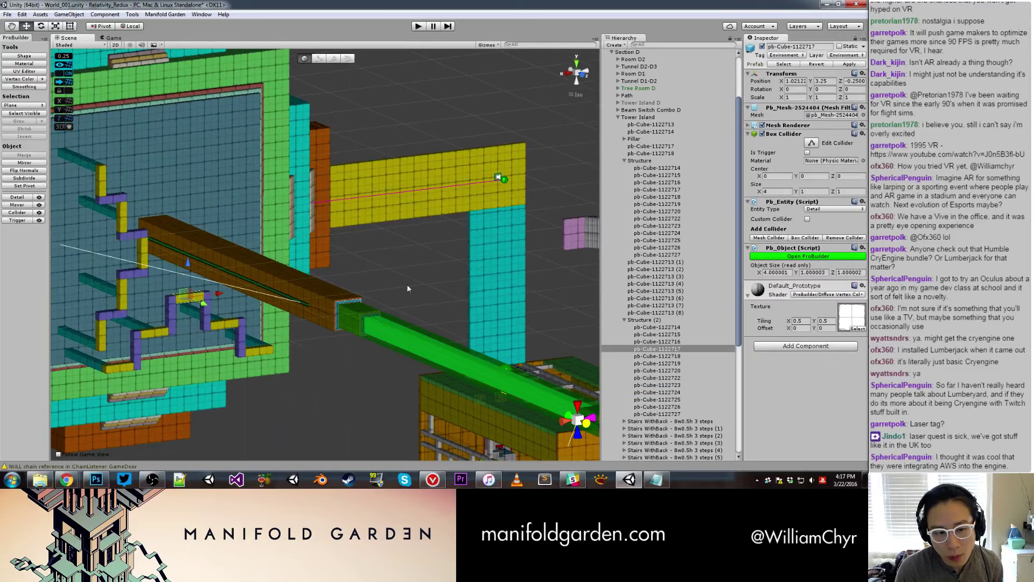
left_click(641, 320)
right_click(641, 321)
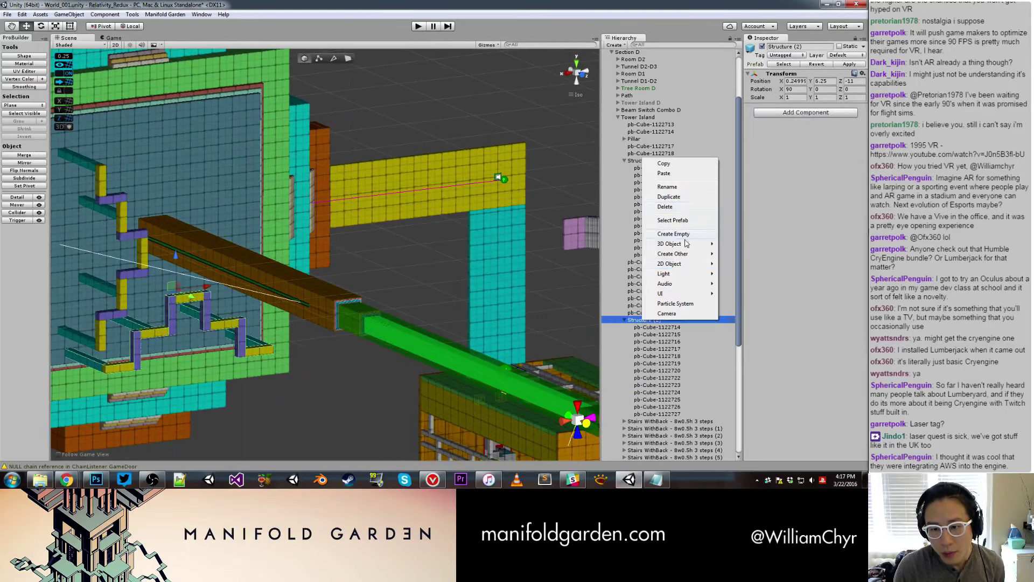
left_click(695, 209)
right_click_drag(525, 242, 410, 210)
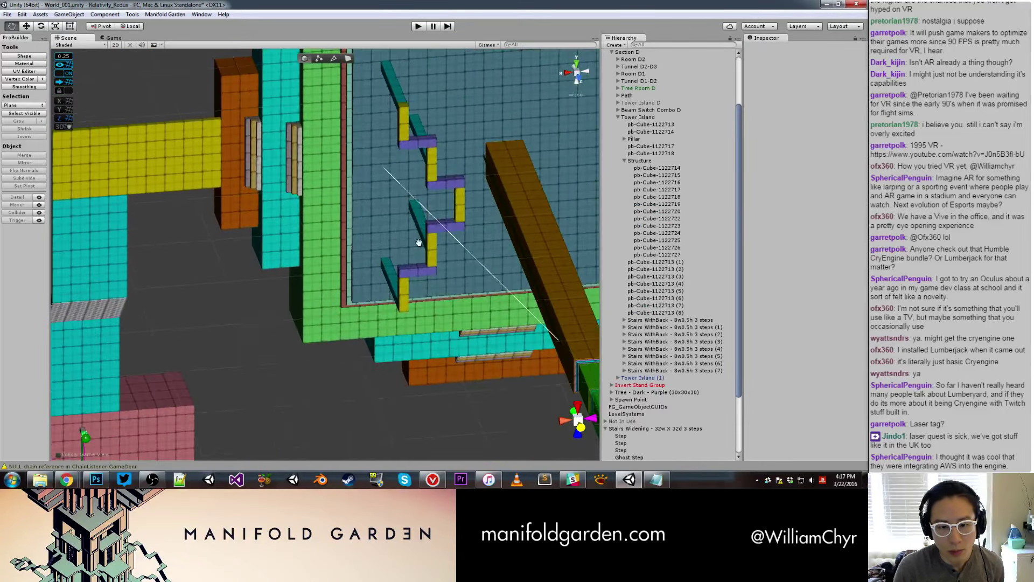
Duplicate the Structure staircase group, turn the copy sideways (-90, 180, 0) and slide it up the wall.
left_click(410, 214)
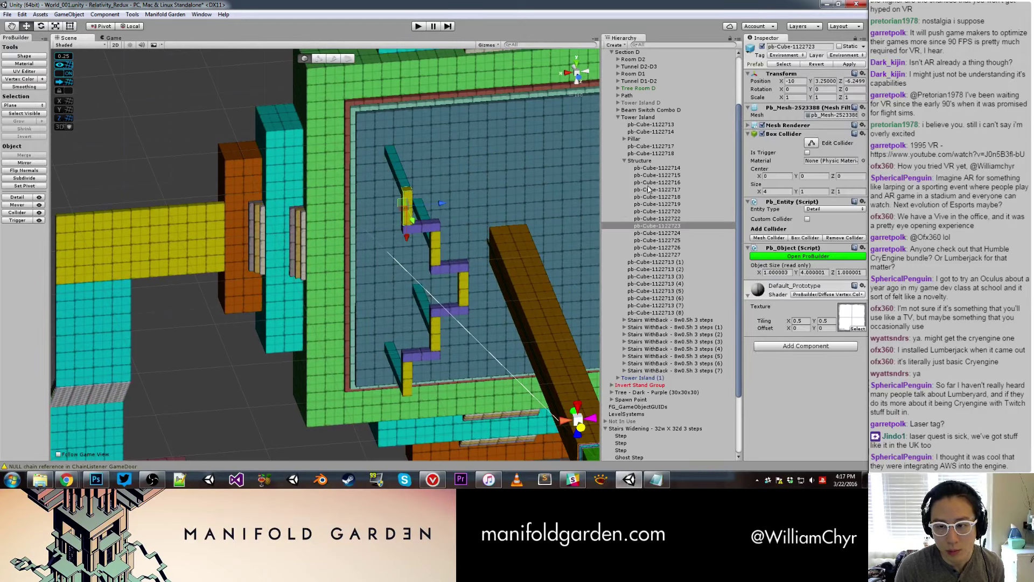
left_click(639, 161)
right_click(641, 160)
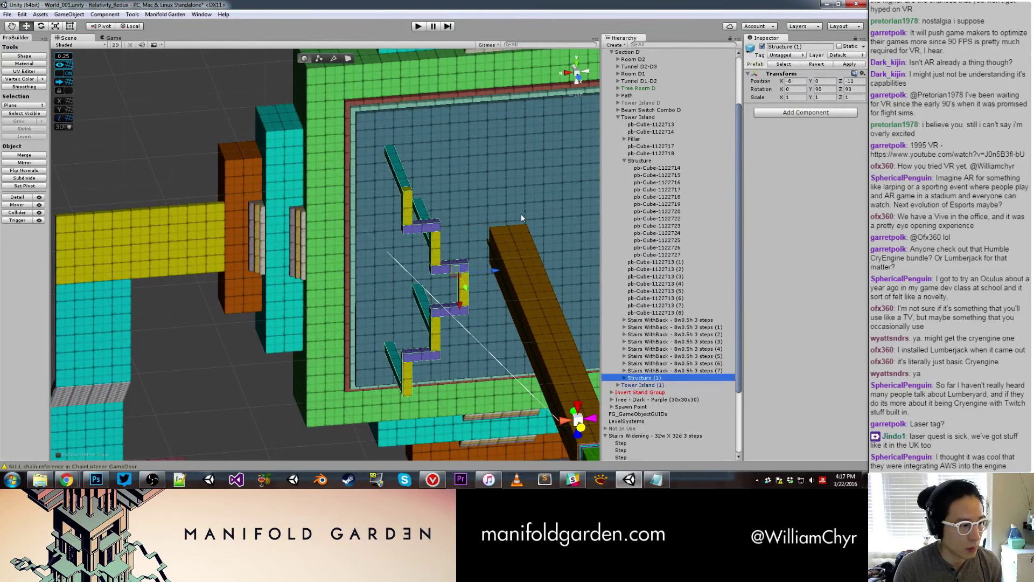
key("e")
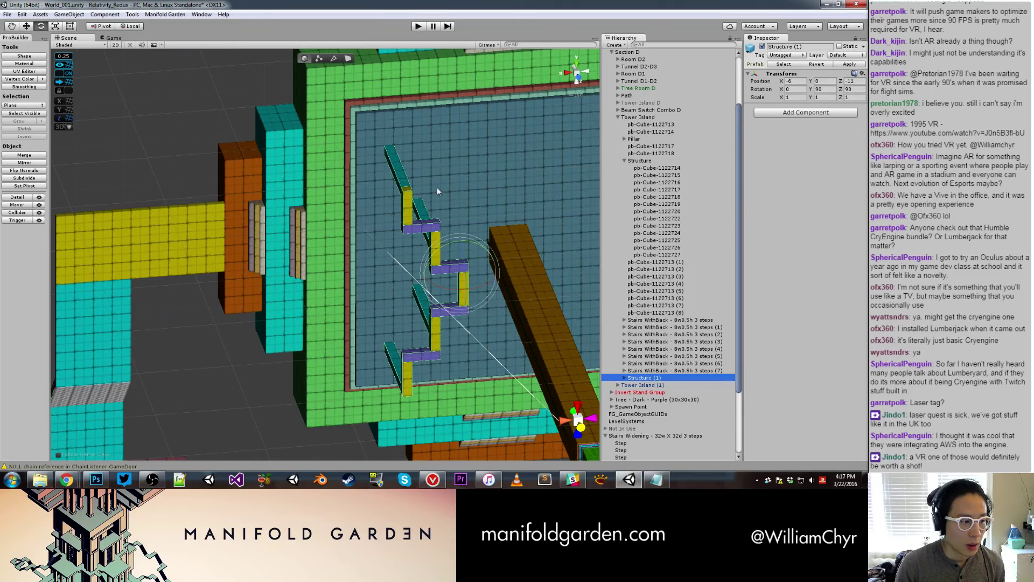
key("ctrl+z")
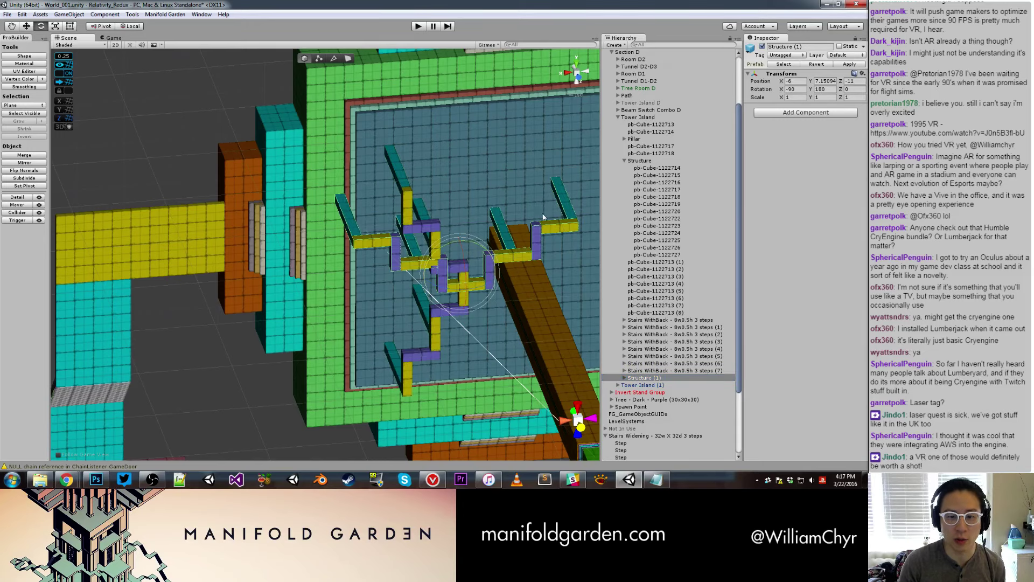
left_click_drag(543, 217, 409, 140, "alt")
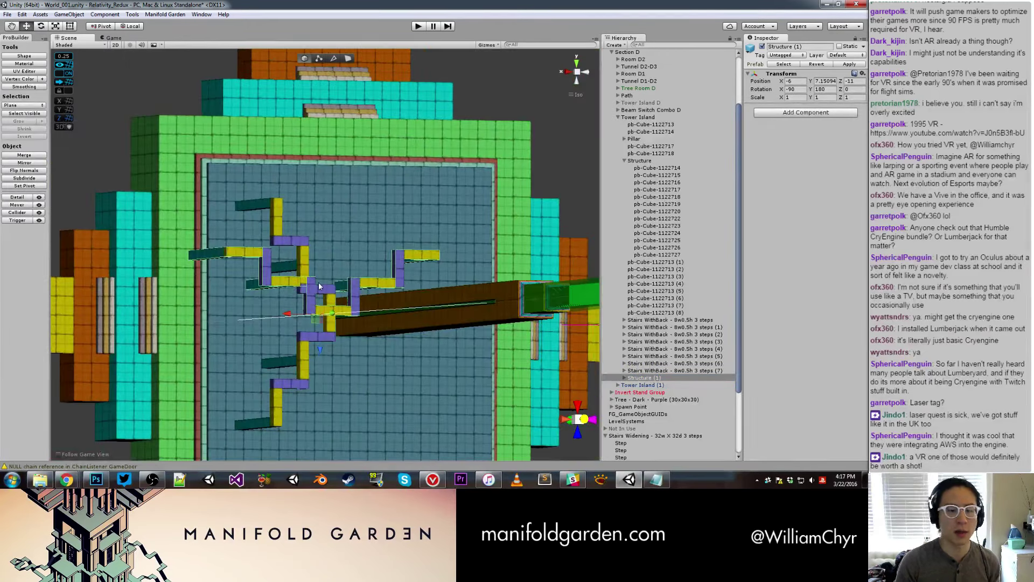
mouse_move(319, 282)
left_mouse_down()
mouse_move(344, 304)
mouse_move(308, 295)
left_mouse_up()
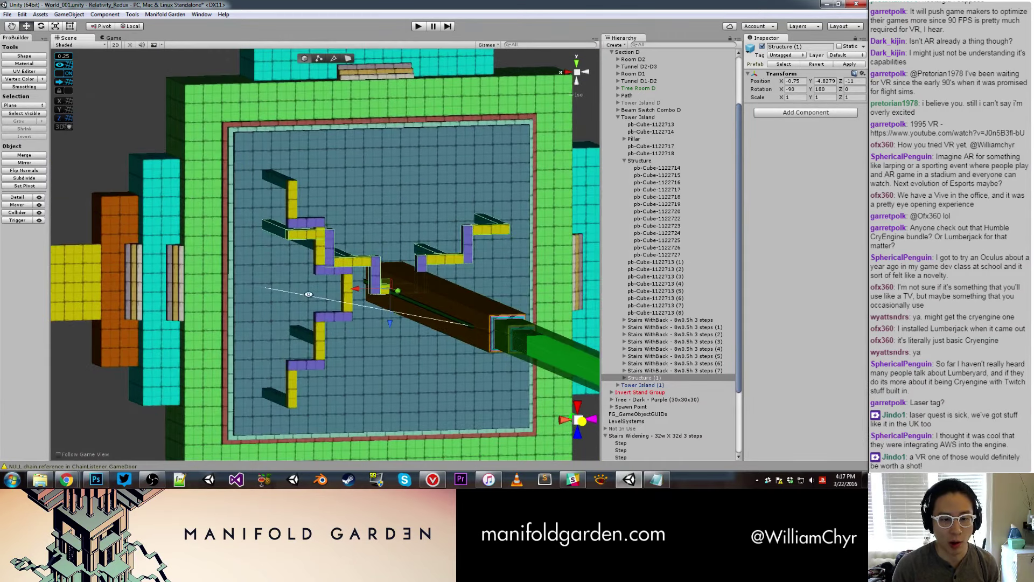
left_click_drag(389, 322, 401, 255)
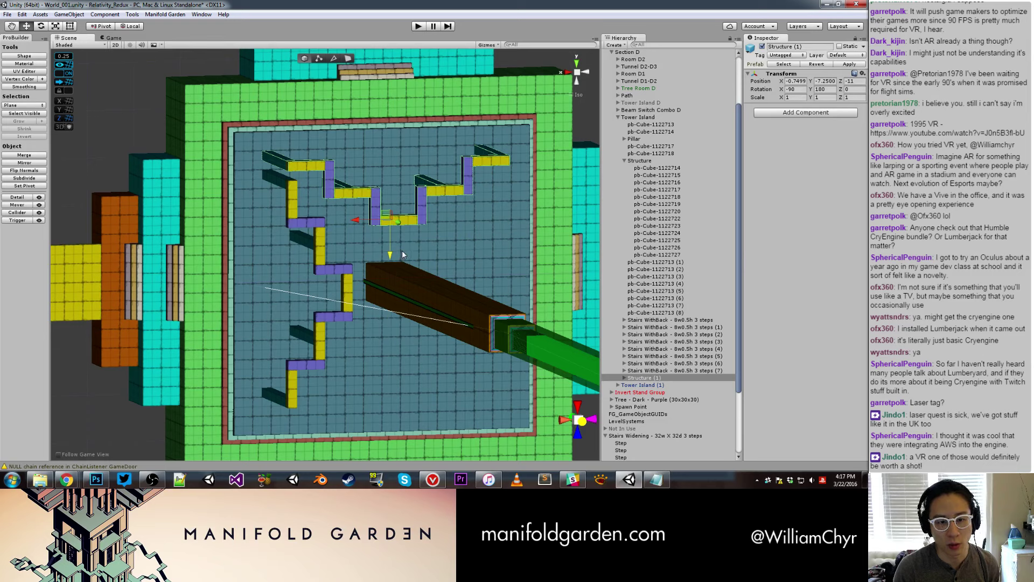
Shift the original vertical staircase left and nudge the sideways Structure (1) copy right.
left_click(289, 185)
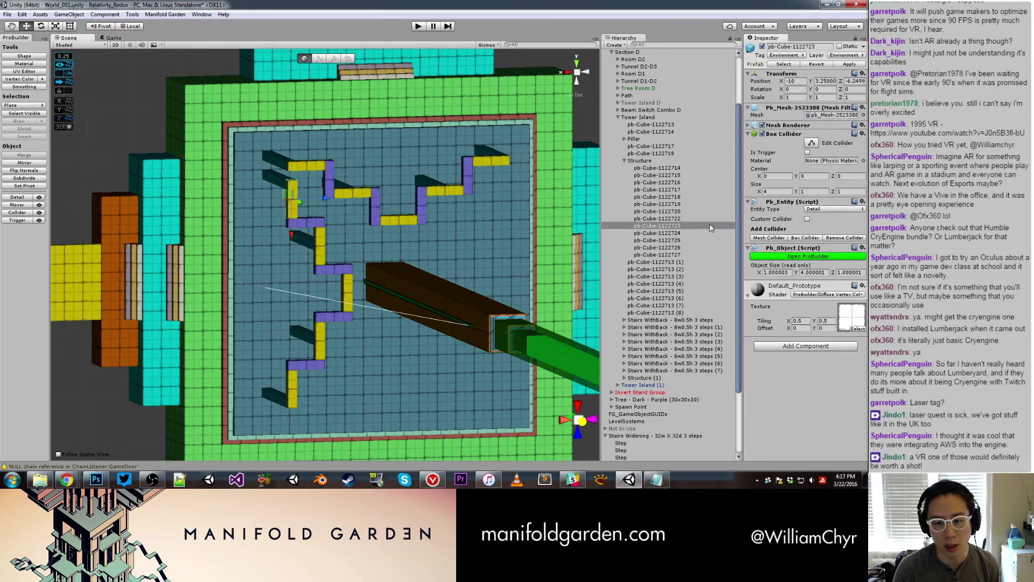
left_click(652, 160)
left_click_drag(376, 289, 484, 179)
left_click(504, 170)
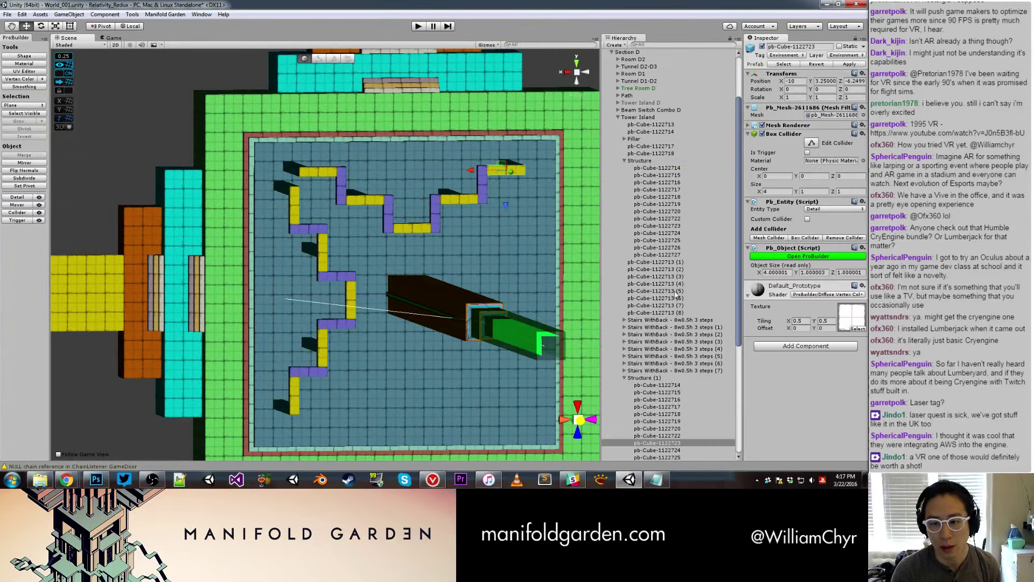
left_click(656, 378)
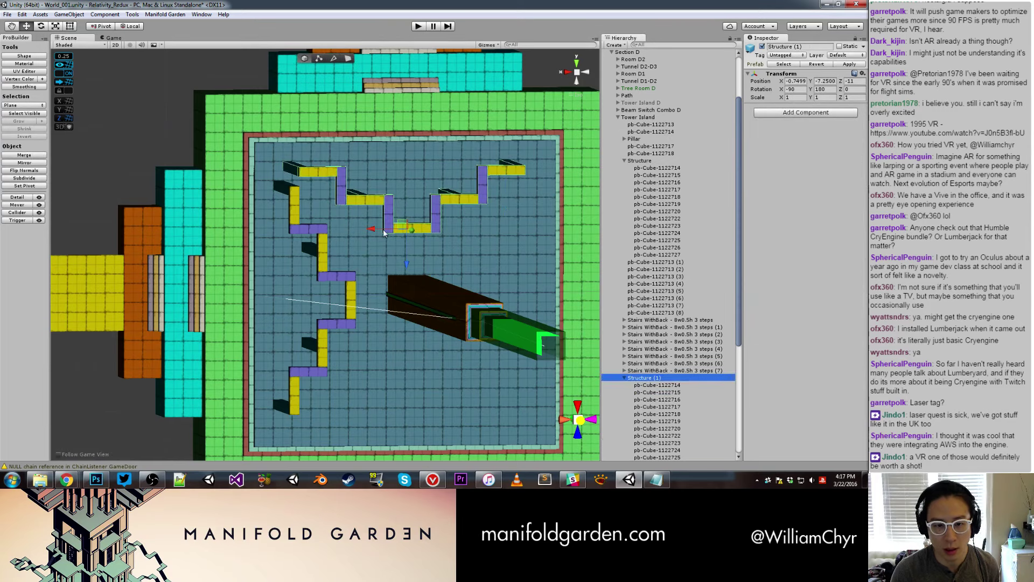
mouse_move(384, 233)
left_mouse_down()
mouse_move(372, 187)
mouse_move(396, 259)
mouse_move(411, 175)
mouse_move(369, 189)
mouse_move(407, 199)
left_mouse_up()
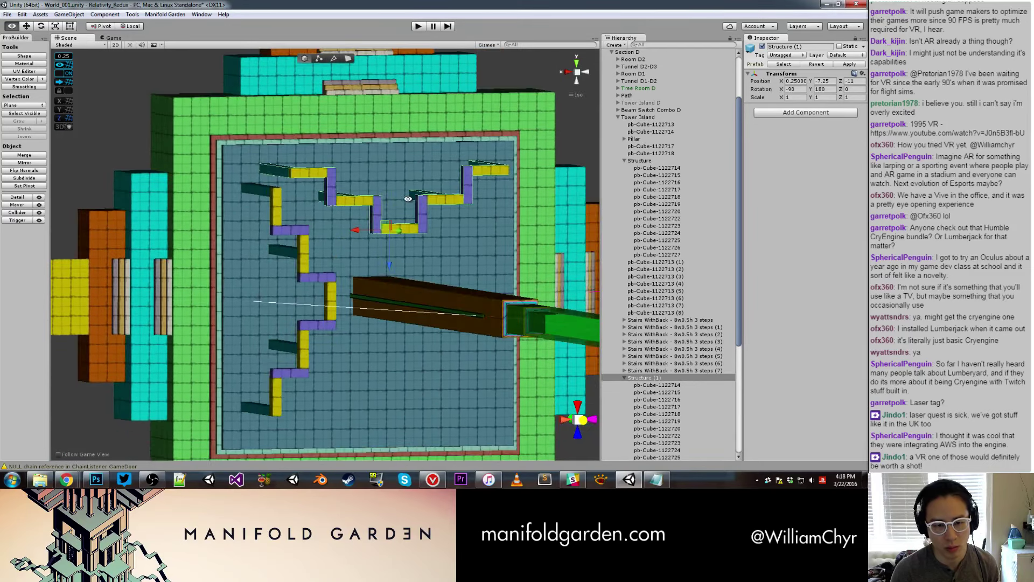
Move the small yellow riser cube so it sits right beside the brown beam.
scroll(351, 257, "up", 5)
left_click(331, 292)
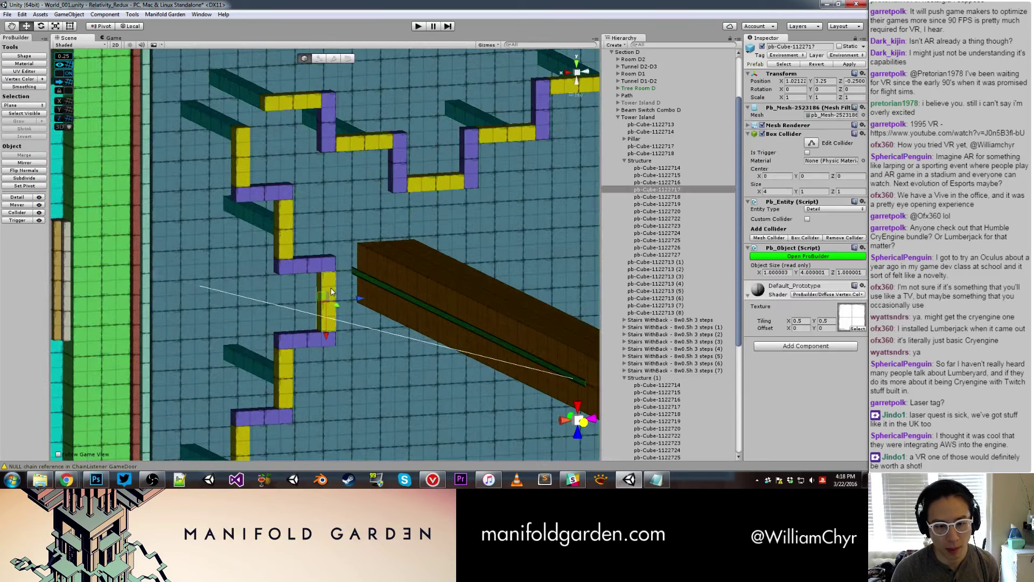
mouse_move(358, 305)
left_mouse_down()
mouse_move(259, 293)
mouse_move(244, 260)
mouse_move(263, 290)
mouse_move(359, 283)
left_mouse_up()
key("g")
key("g")
left_click(360, 283)
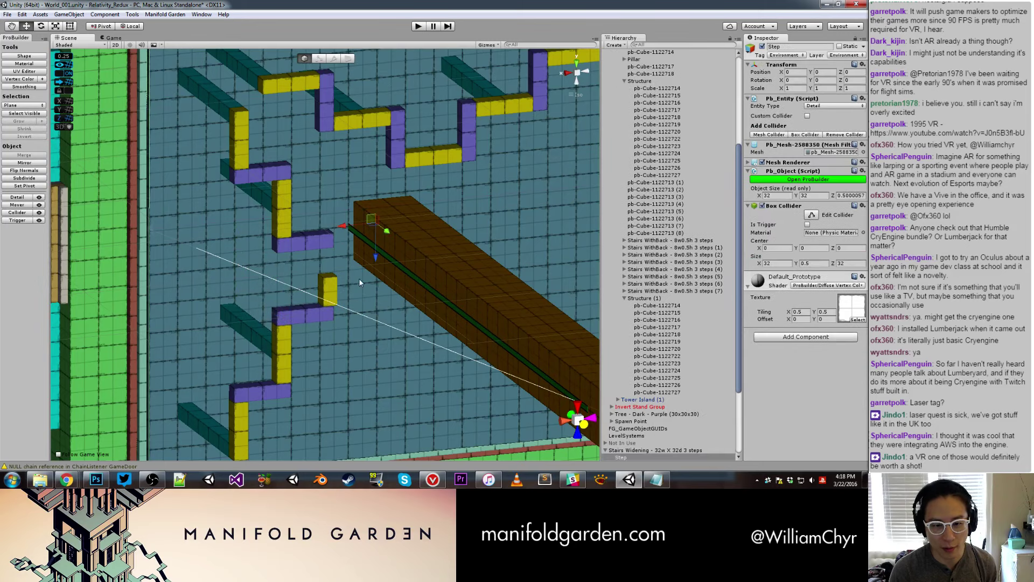
left_click(327, 292)
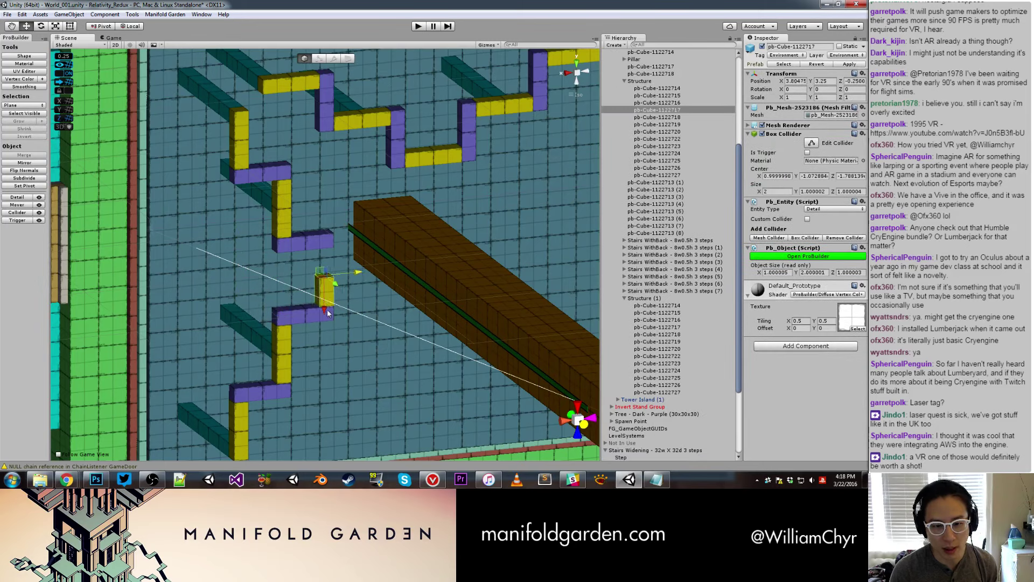
mouse_move(327, 313)
left_mouse_down()
mouse_move(315, 316)
mouse_move(378, 226)
left_mouse_up()
Select the Structure staircase group and orbit to a straight top-down view.
left_click(658, 124)
left_click(640, 80)
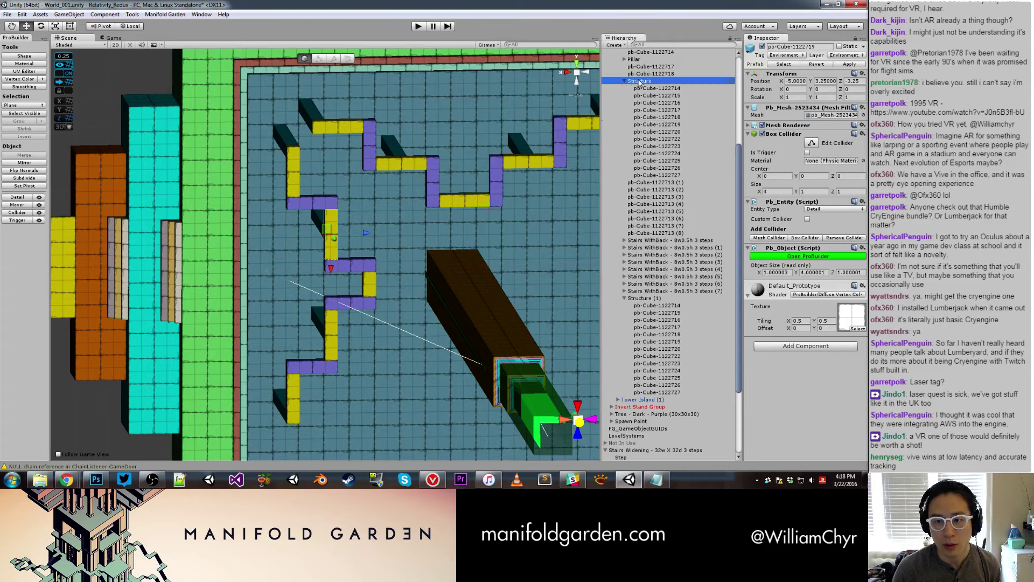
mouse_move(308, 327)
left_mouse_down("alt")
mouse_move(363, 295)
mouse_move(373, 307)
left_mouse_up("alt")
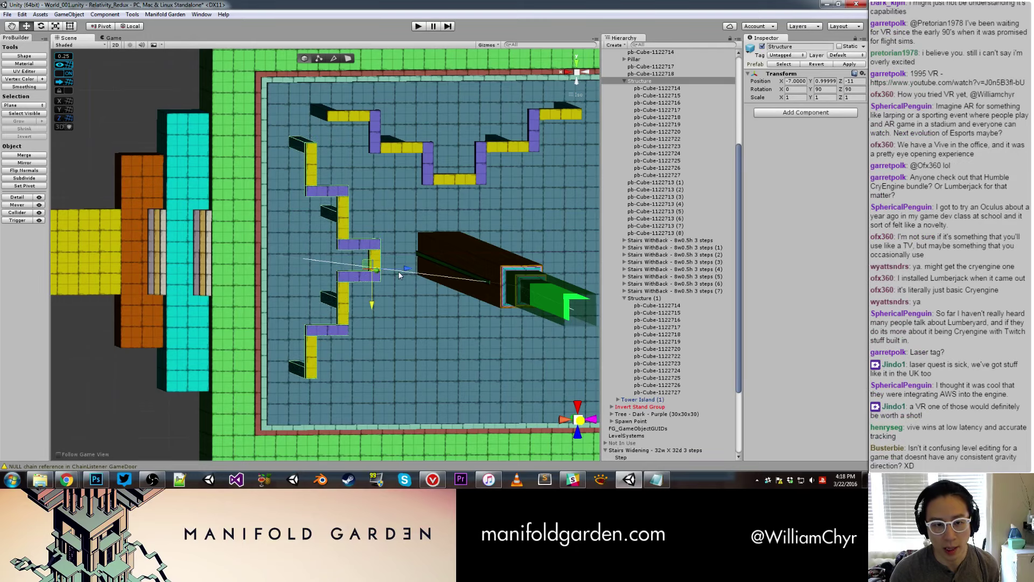
left_click_drag(400, 271, 411, 254, "alt")
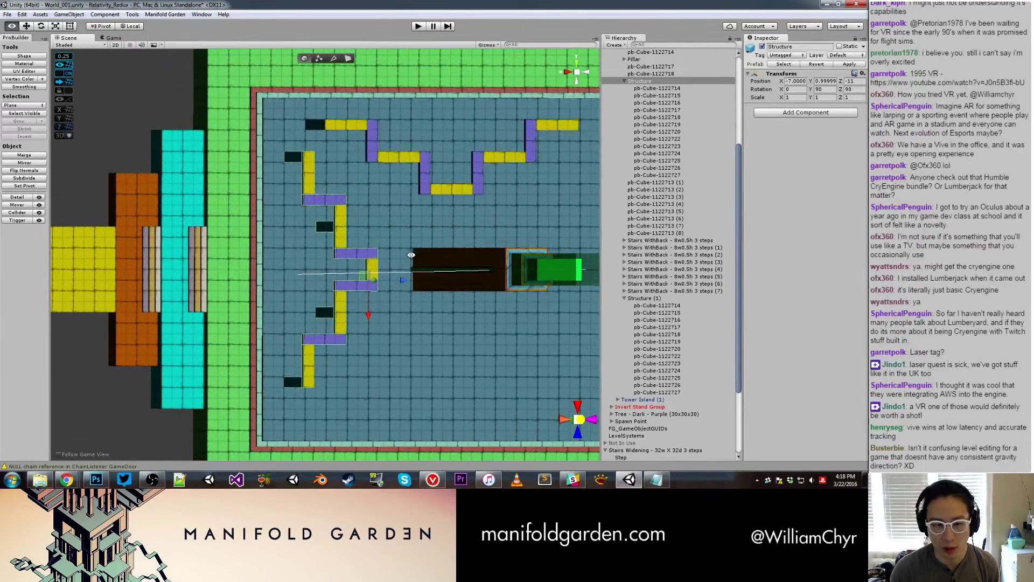
left_click(348, 124)
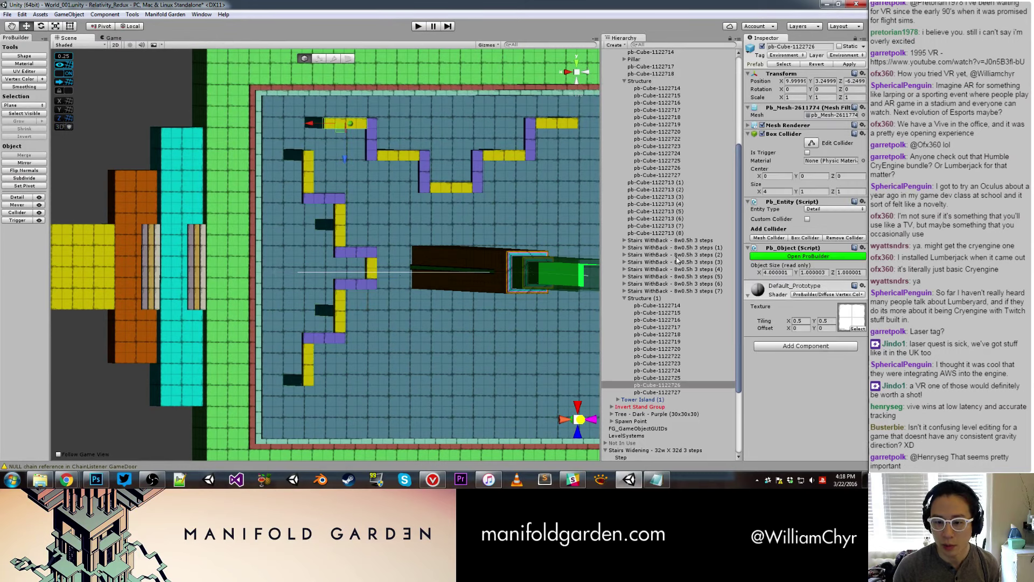
Delete the horizontal Structure (1) staircase and reselect the original Structure group.
left_click(655, 299)
right_click(654, 299)
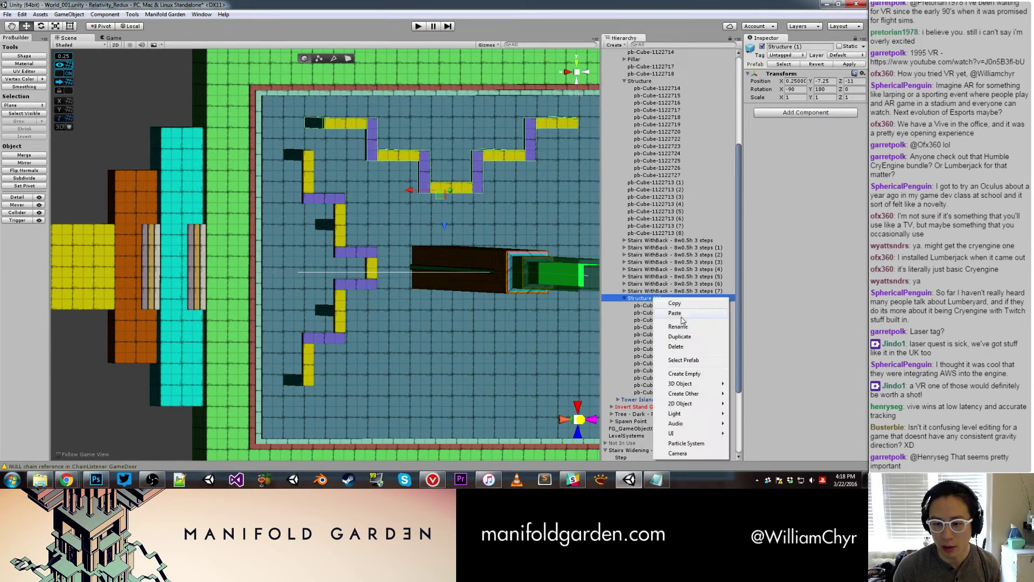
left_click(676, 347)
left_click(295, 152)
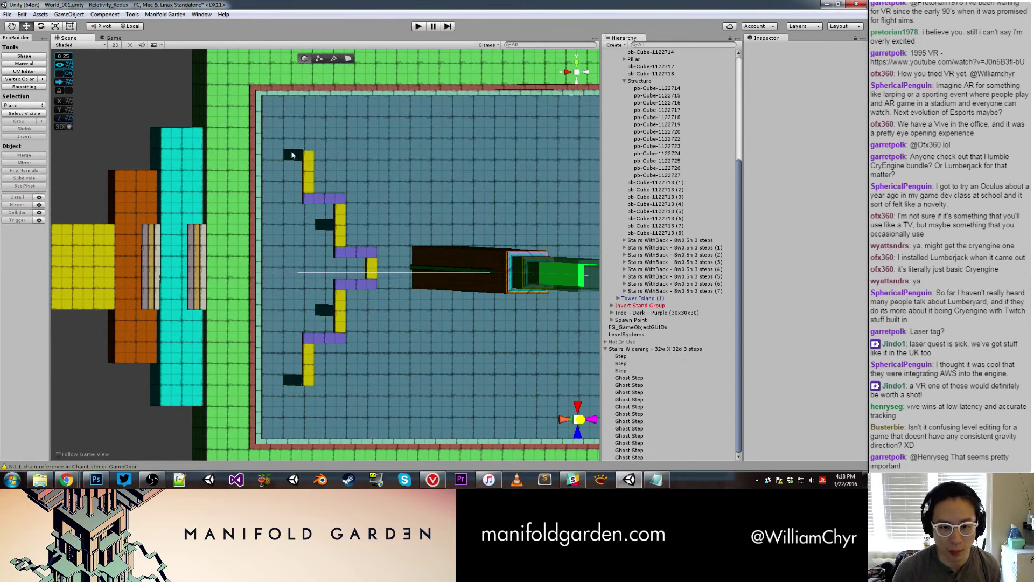
mouse_move(295, 152)
left_mouse_down("alt")
mouse_move(301, 194)
mouse_move(408, 193)
left_mouse_up("alt")
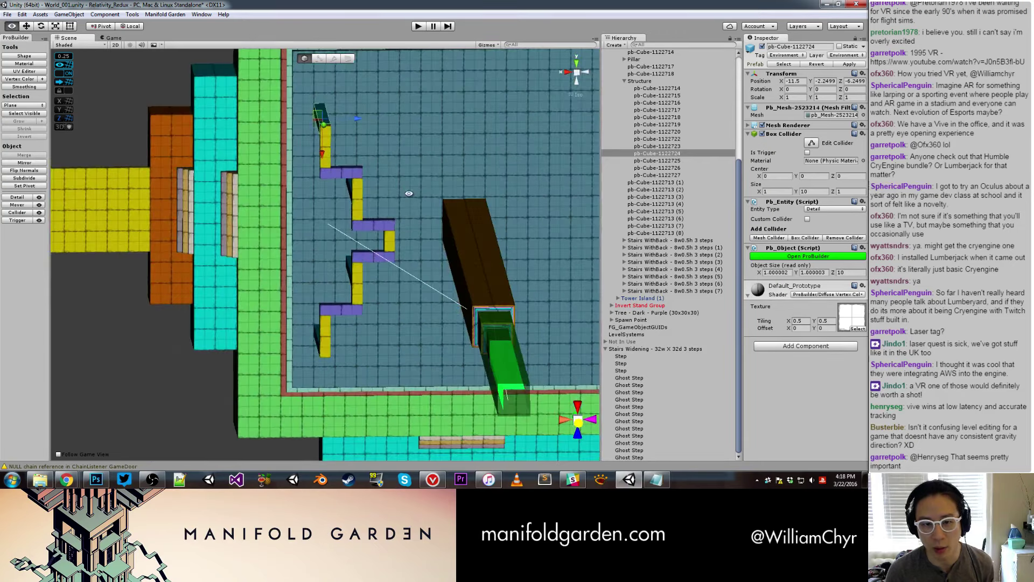
left_click(351, 193)
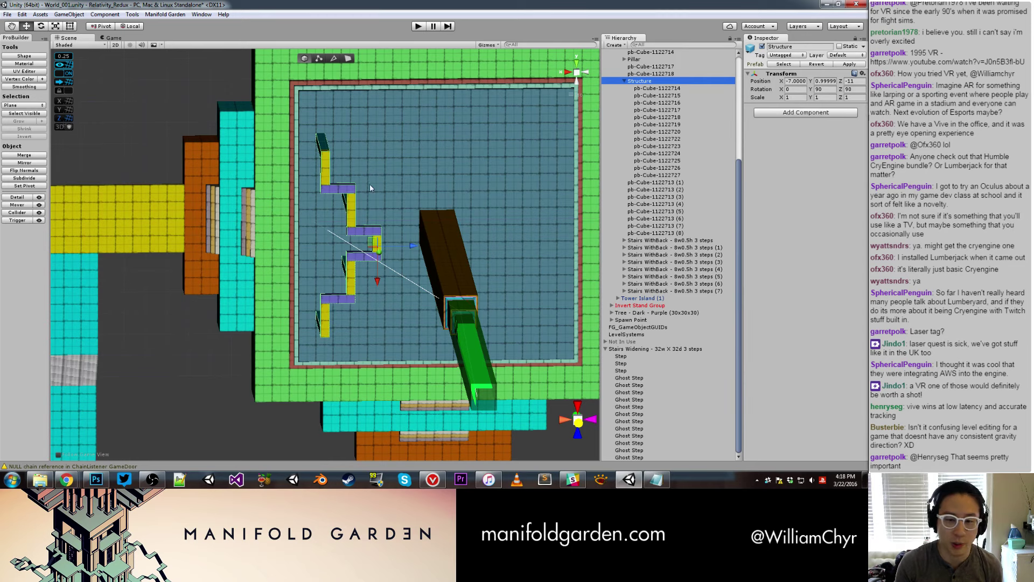
Rotate the new Structure (1) copy 90° to lie sideways and raise it toward the wall's top.
left_click(369, 183)
left_click_drag(370, 183, 383, 206, "alt")
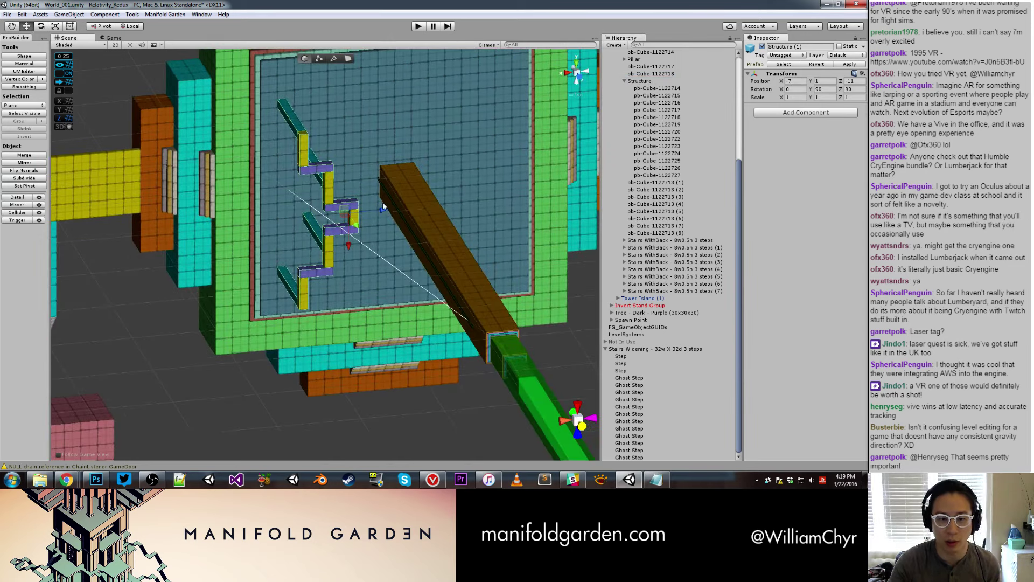
key("e")
left_click_drag(330, 189, 407, 159, "ctrl")
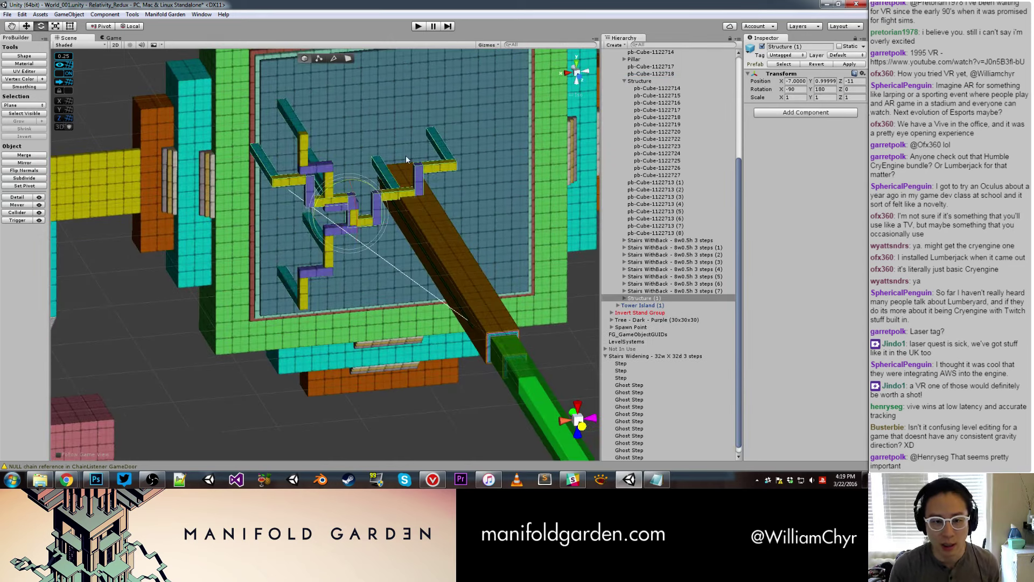
key("w")
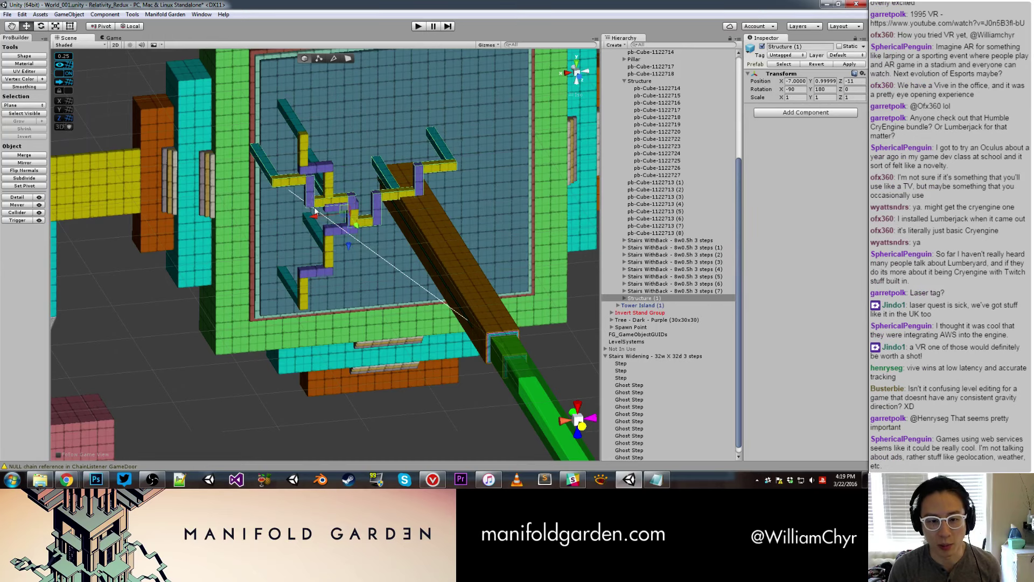
left_click_drag(354, 201, 337, 195)
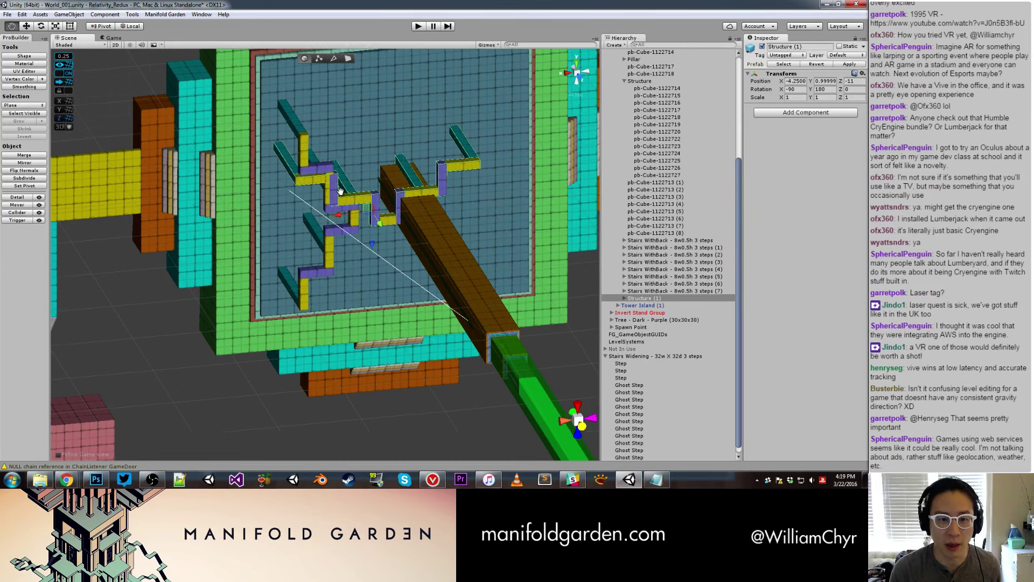
middle_click_drag(337, 195, 333, 243)
left_click_drag(349, 276, 357, 279)
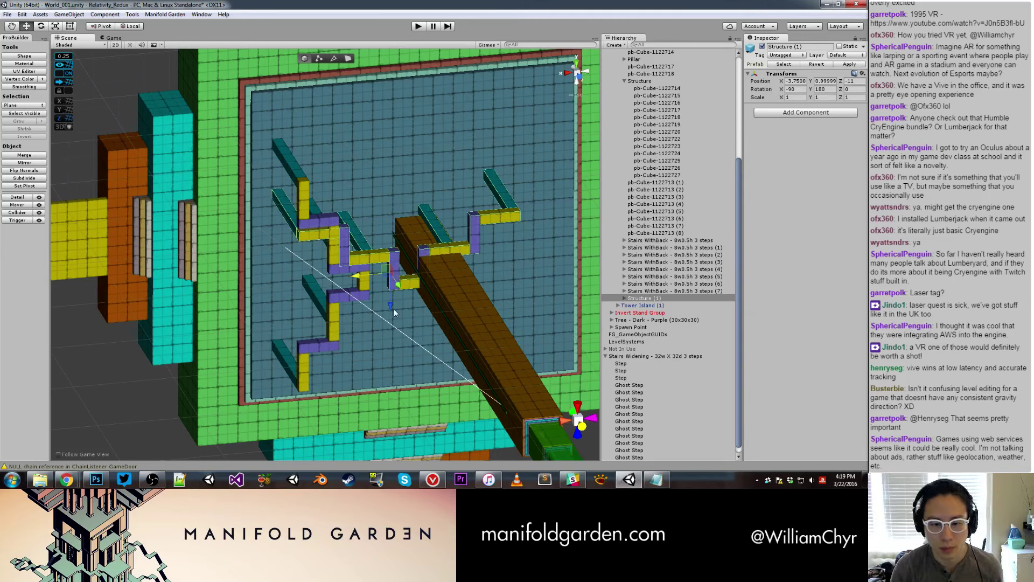
left_click_drag(393, 307, 421, 228)
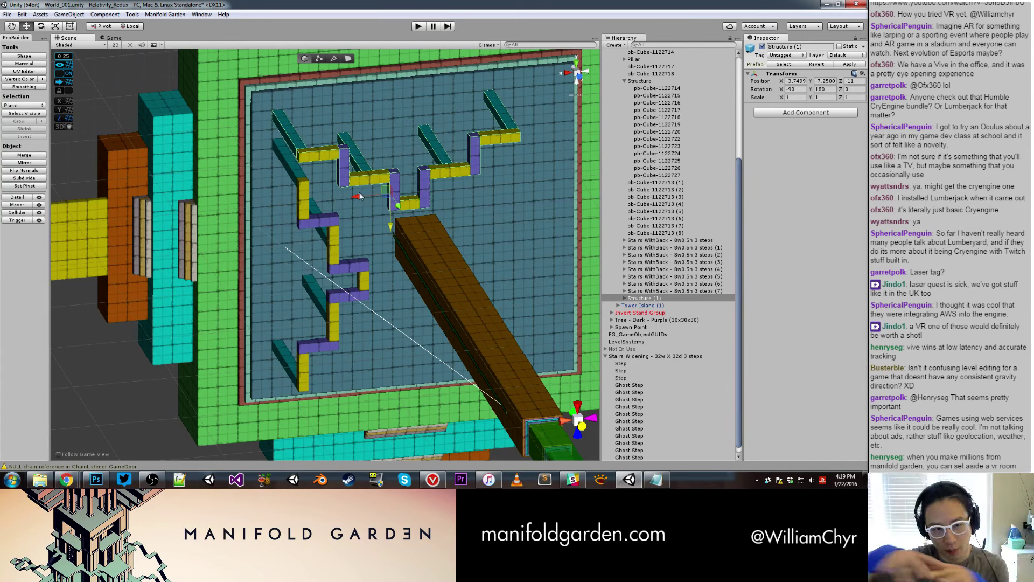
Slide the copied staircase right along the wall, Position X from -3.7499 to -0.7499.
left_click_drag(386, 170, 281, 190, "alt")
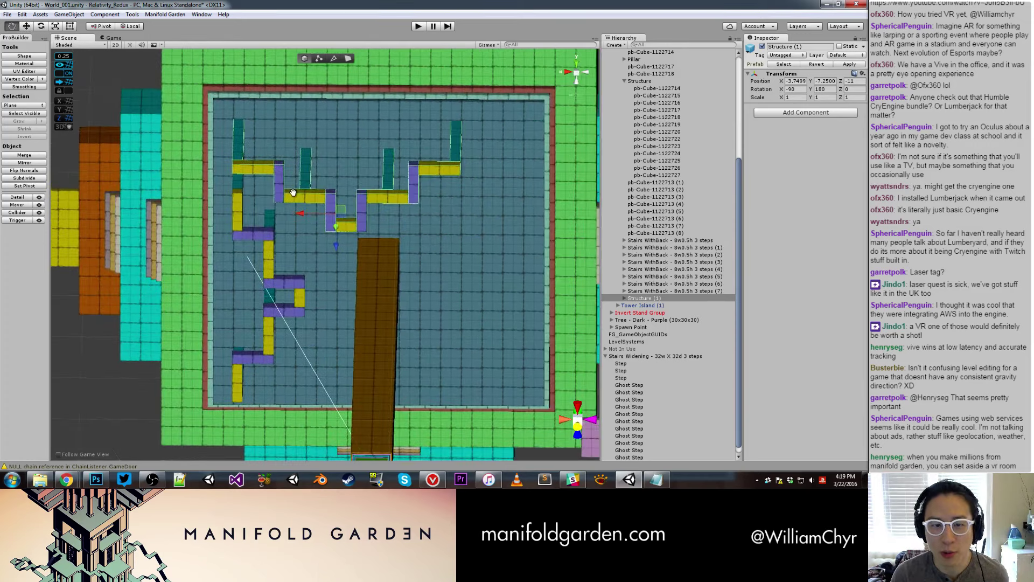
left_click_drag(262, 235, 290, 236)
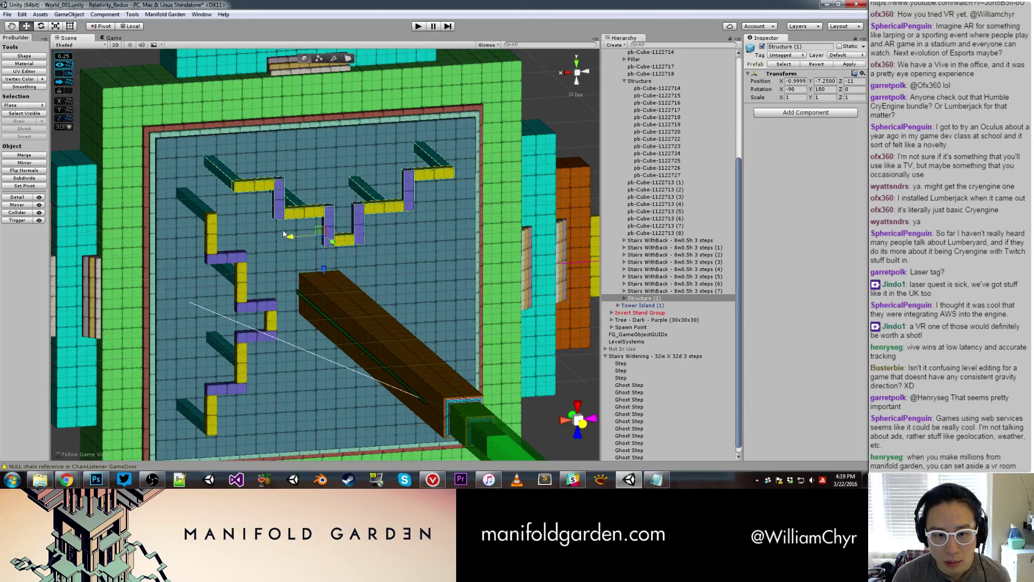
mouse_move(291, 237)
left_mouse_down()
mouse_move(358, 253)
mouse_move(495, 244)
mouse_move(400, 268)
mouse_move(341, 248)
left_mouse_up()
scroll(314, 251, "down", 3)
scroll(341, 248, "up", 5)
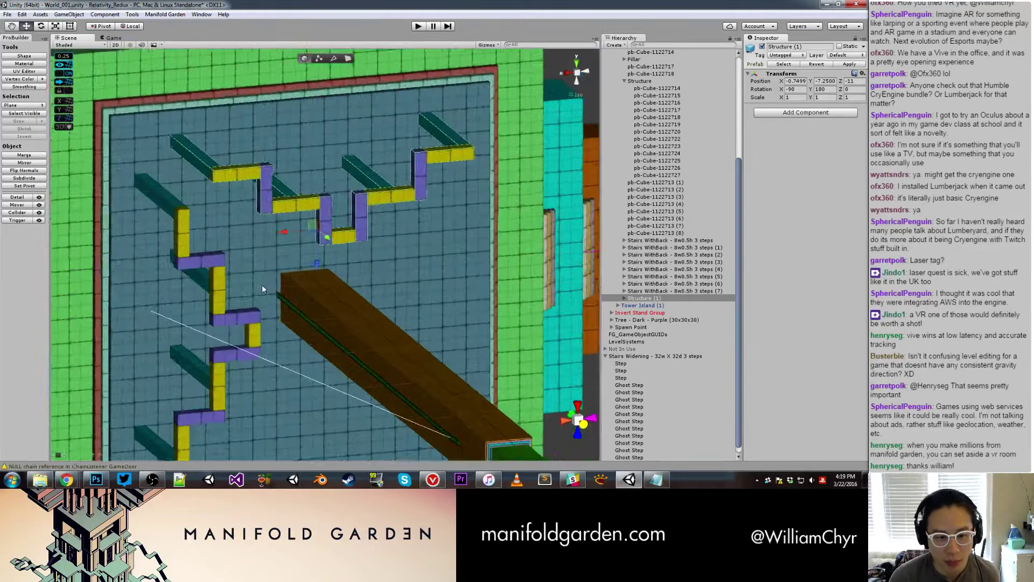
left_click(237, 318)
mouse_move(237, 318)
left_mouse_down("alt")
mouse_move(299, 279)
mouse_move(311, 282)
left_mouse_up("alt")
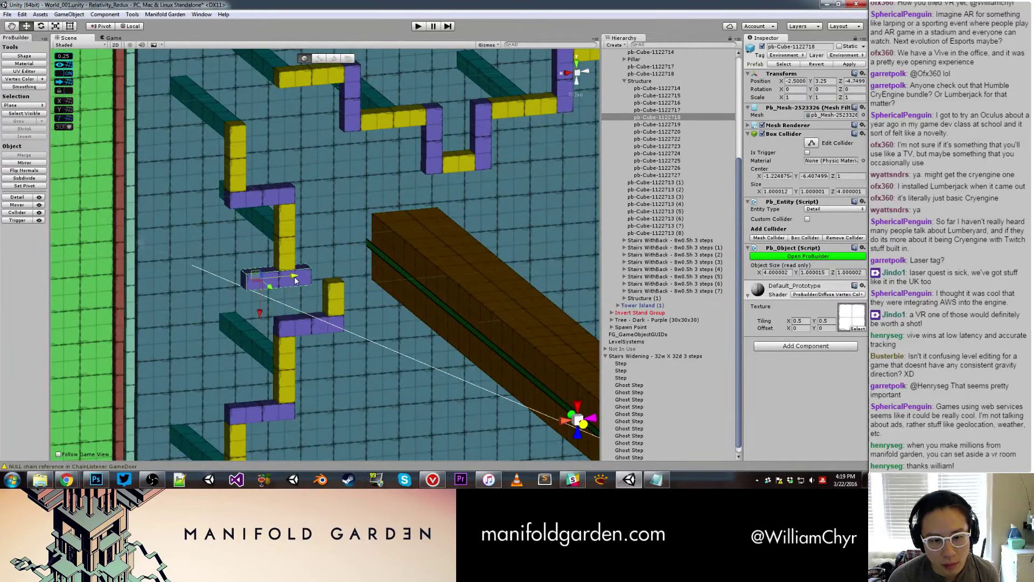
Shorten the two purple ledge blocks on the left-wall staircase by pulling in their end faces.
left_click(330, 301)
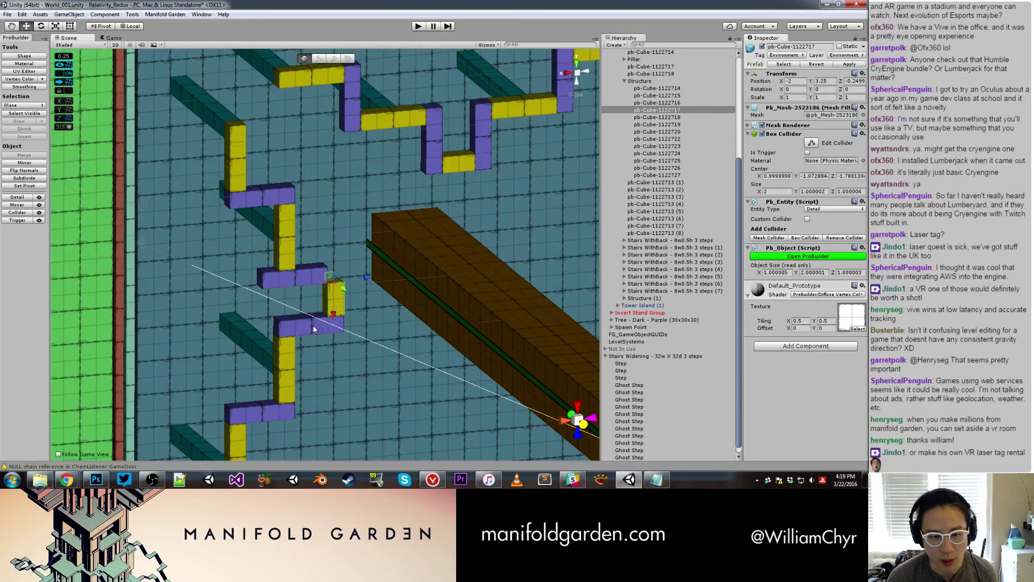
left_click(317, 326, "shift")
middle_click_drag(319, 326, 211, 253)
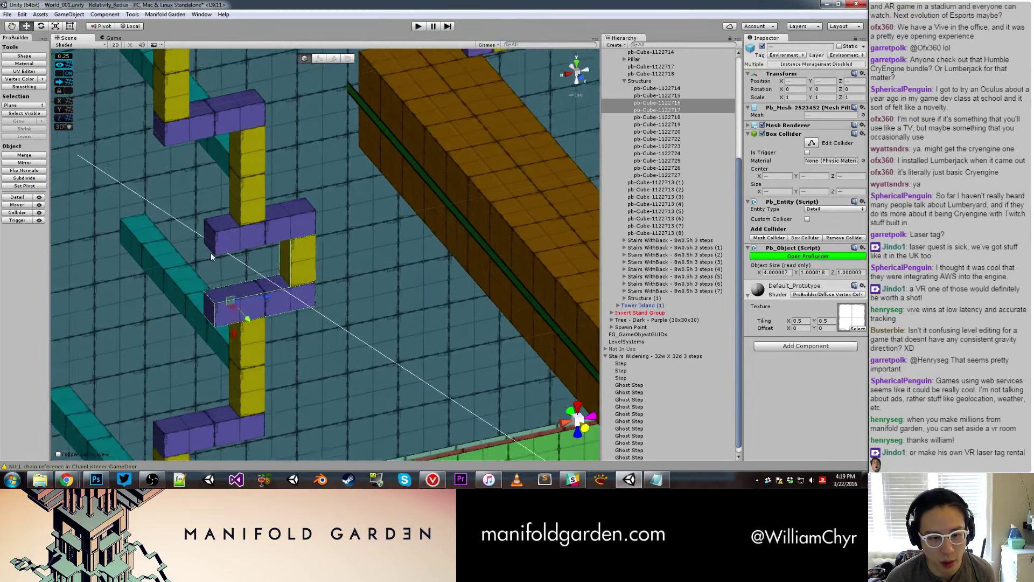
key("g")
left_click(201, 237)
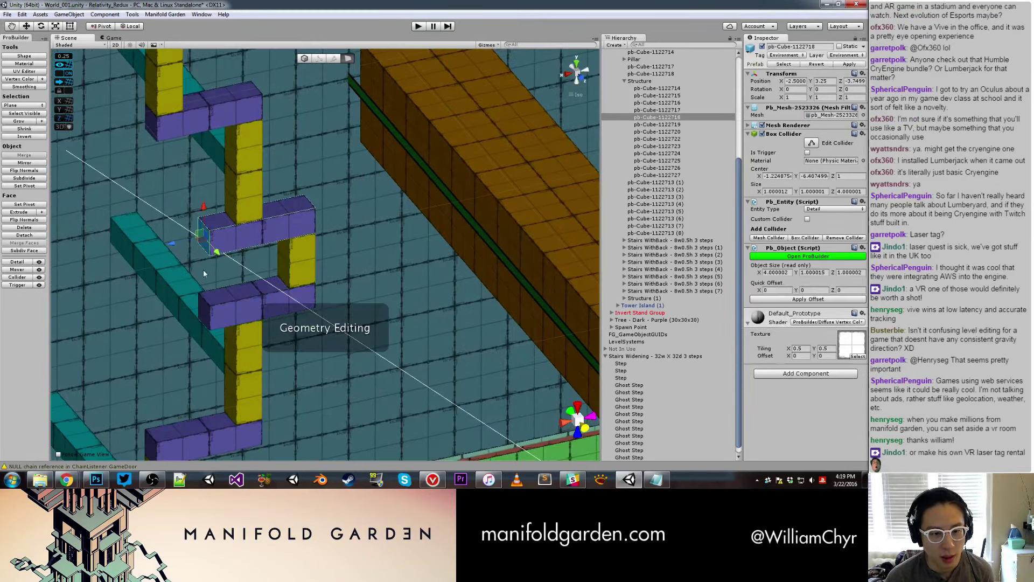
key("ctrl+z")
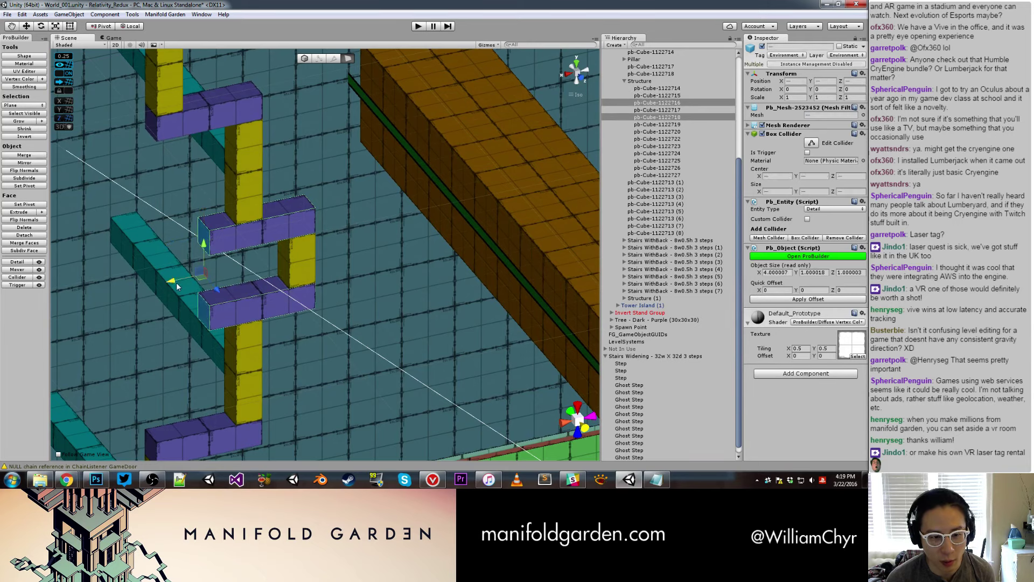
key("ctrl+z")
key("g")
left_click_drag(215, 267, 248, 210, "alt")
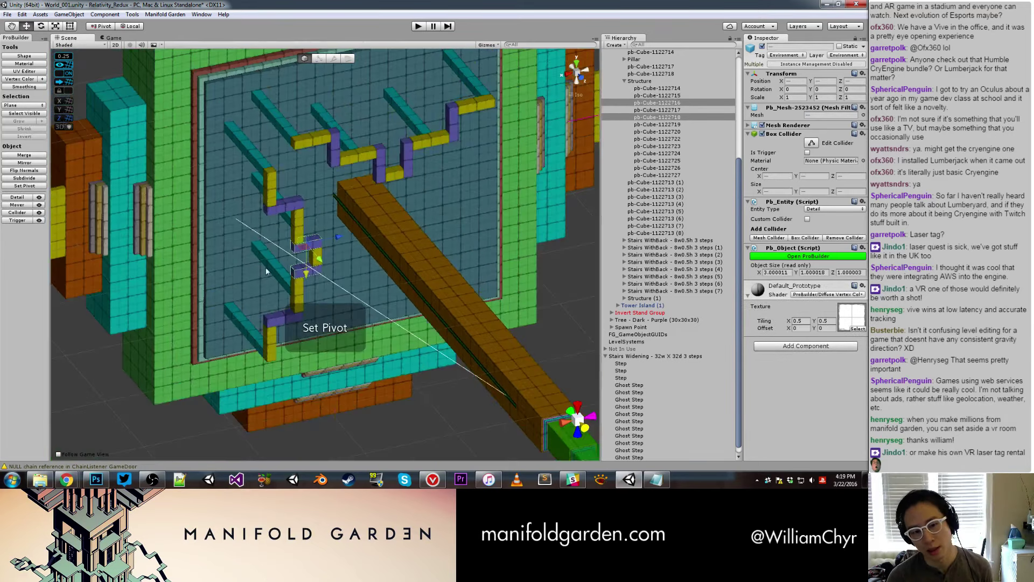
Pick out the copied top-wall staircase group Structure (1) in the Hierarchy for deletion.
left_click(181, 221)
scroll(181, 221, "up", 5)
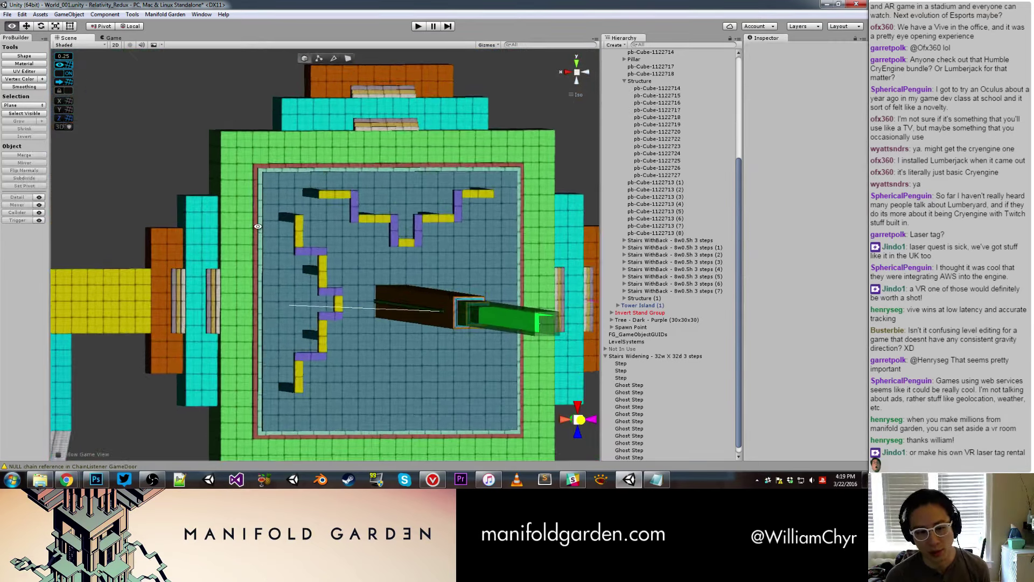
mouse_move(181, 221)
left_mouse_down("alt")
mouse_move(294, 266)
mouse_move(477, 242)
mouse_move(408, 233)
left_mouse_up("alt")
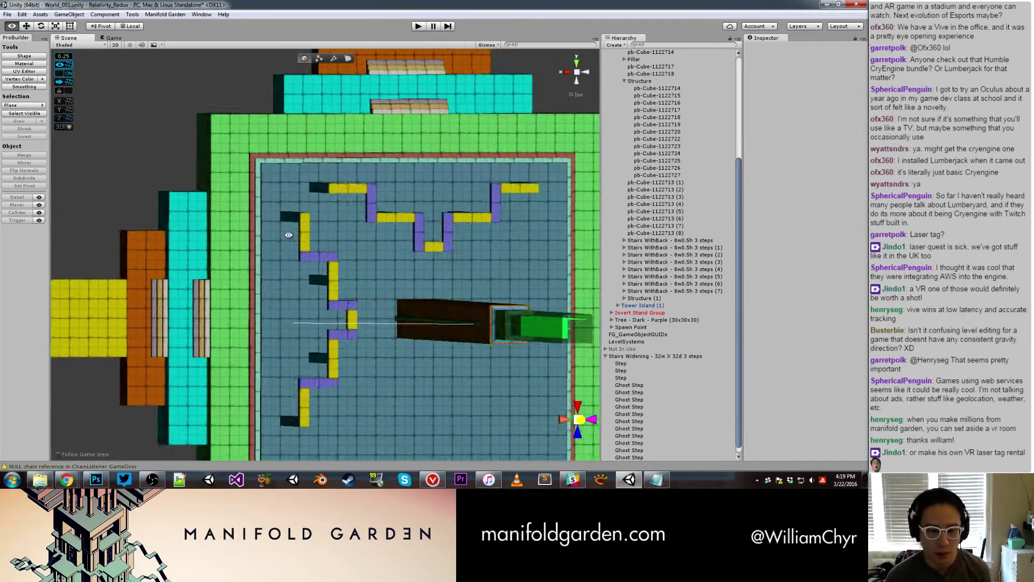
left_click(391, 220)
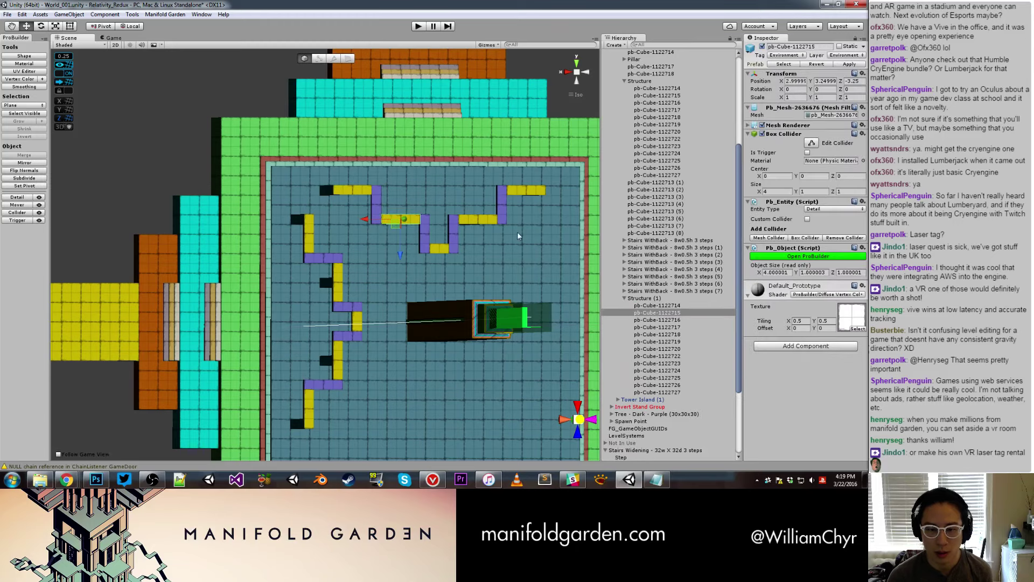
left_click(641, 298)
right_click(641, 298)
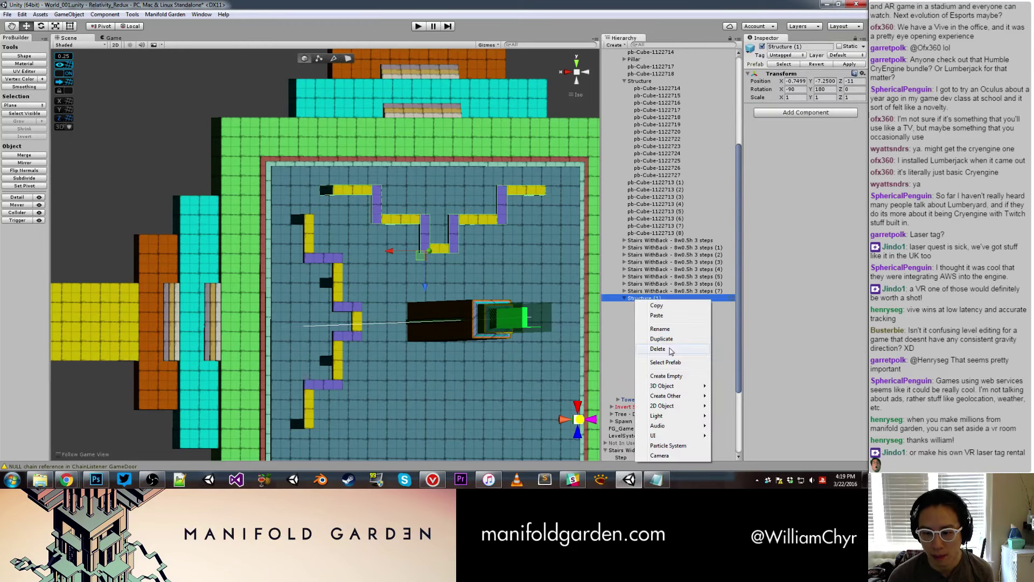
Delete the copied top-wall staircase group.
left_click(673, 352)
mouse_move(535, 295)
left_mouse_down("alt")
mouse_move(405, 219)
mouse_move(345, 213)
left_mouse_up("alt")
scroll(400, 215, "down", 3)
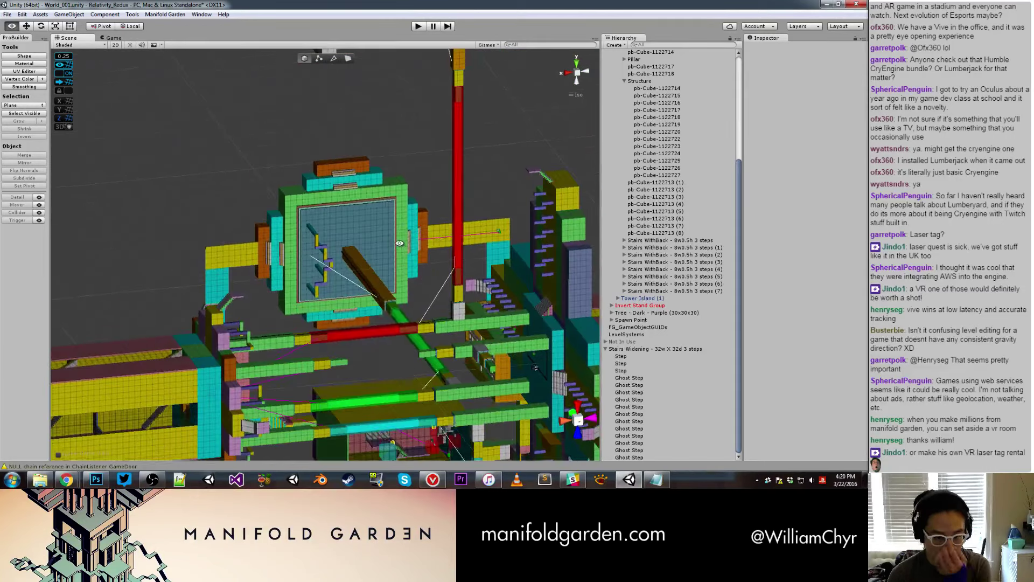
scroll(337, 211, "up", 2)
Duplicate Structure, place the copy along the top inner wall and nudge X to -1.7499.
left_click(639, 81)
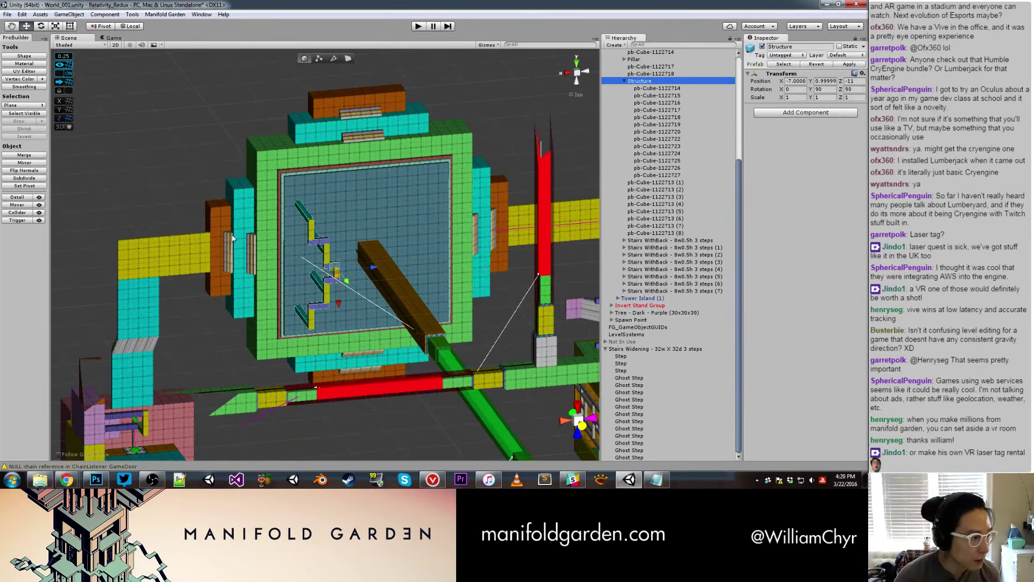
key("ctrl+d")
mouse_move(345, 270)
left_mouse_down()
mouse_move(360, 234)
mouse_move(389, 263)
left_mouse_up()
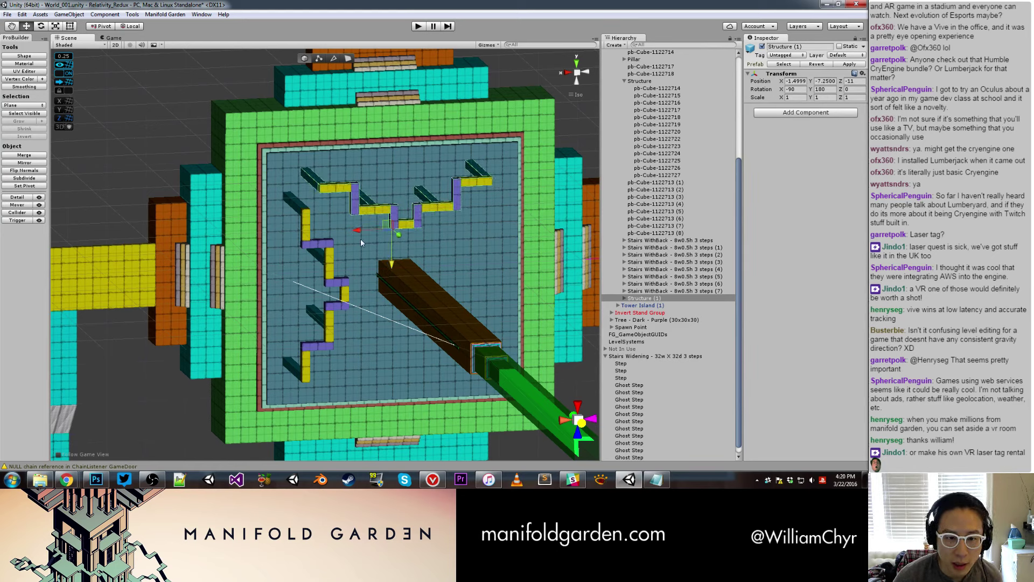
left_click_drag(356, 231, 354, 230)
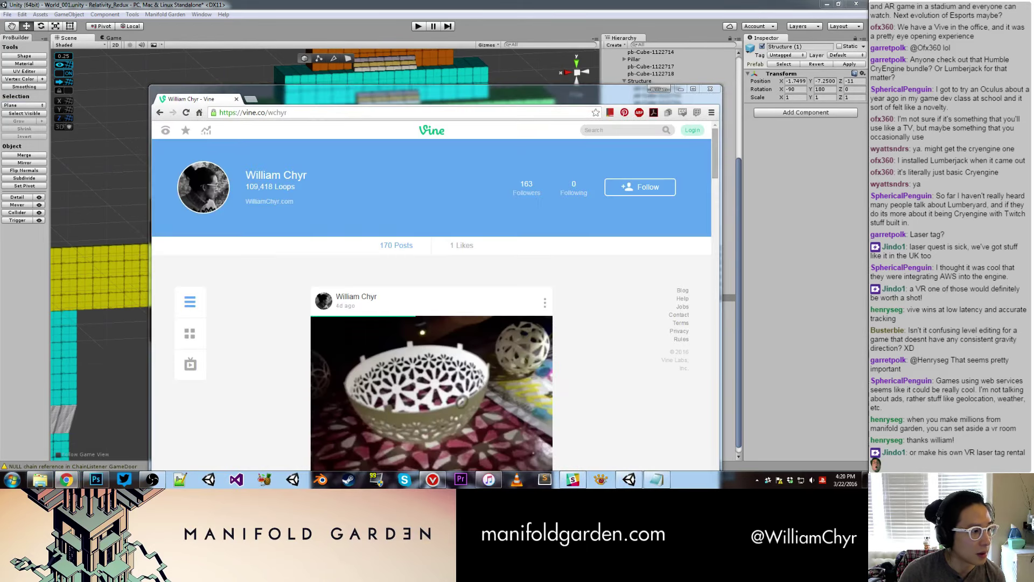
Scroll the Vine profile's lattice sculpture posts to the shadow play post, then close the browser.
left_click_drag(377, 92, 372, 47)
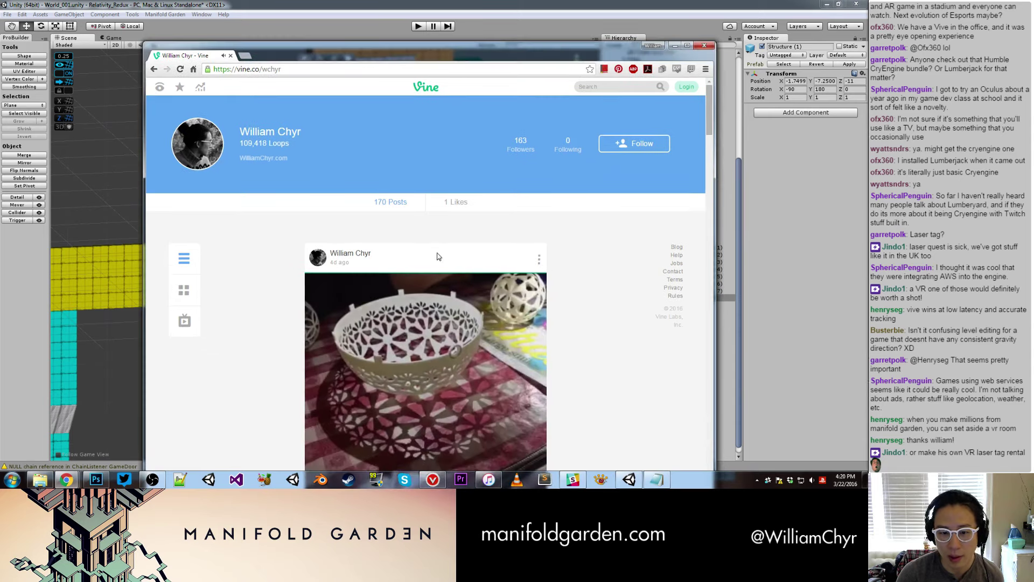
scroll(439, 256, "down", 3)
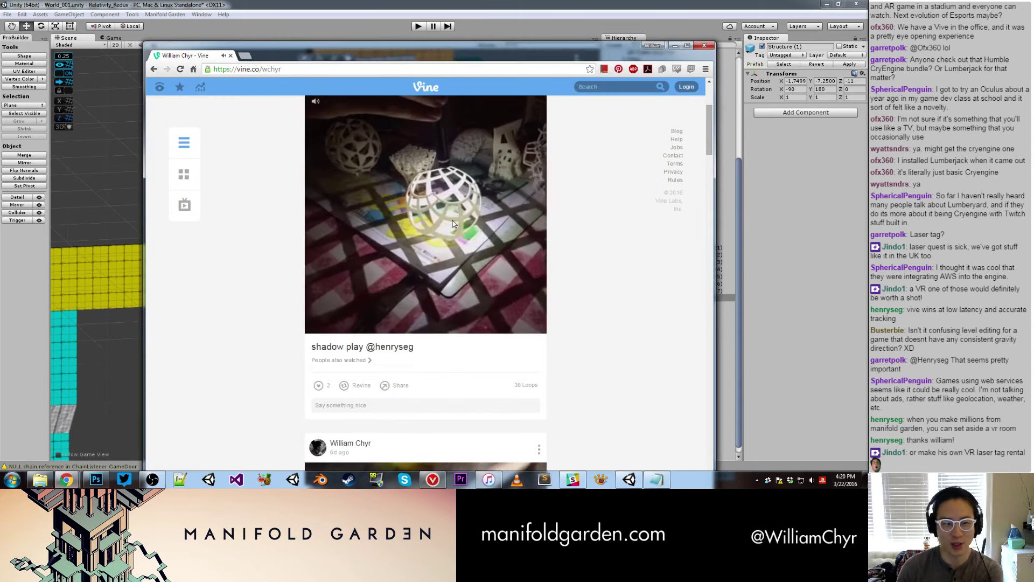
scroll(458, 210, "up", 5)
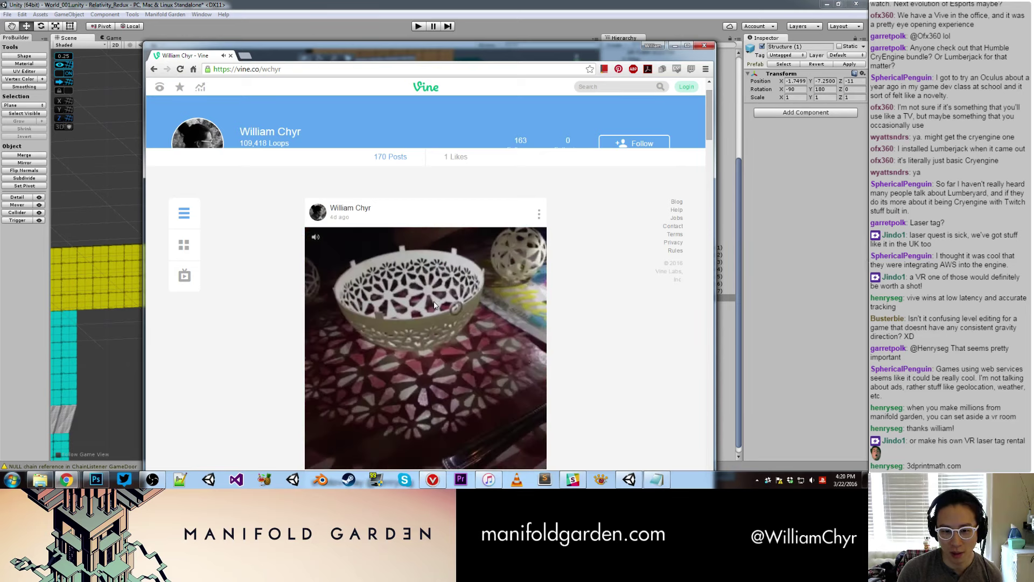
scroll(410, 293, "down", 2)
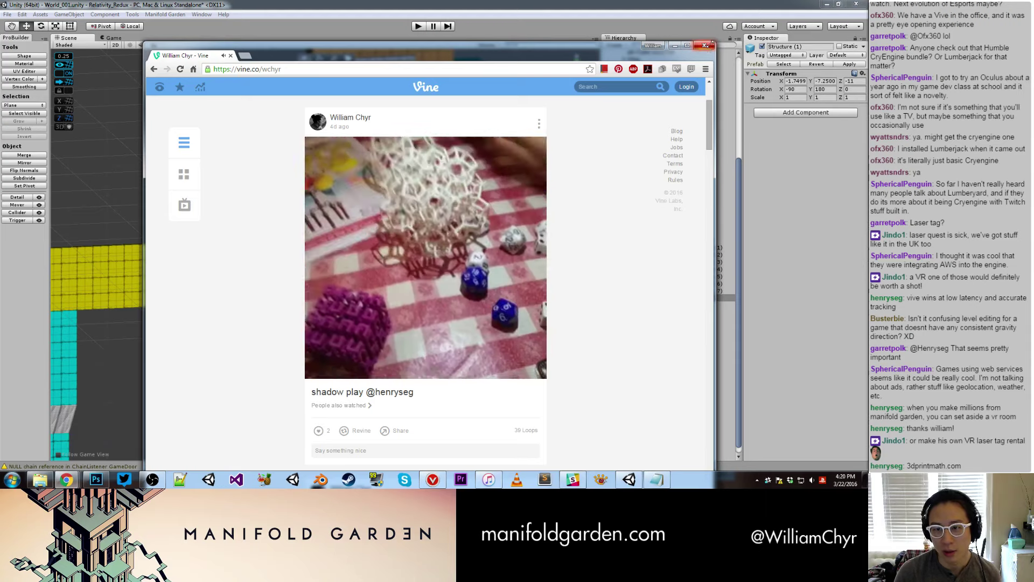
left_click(704, 45)
left_click_drag(368, 204, 355, 214, "alt")
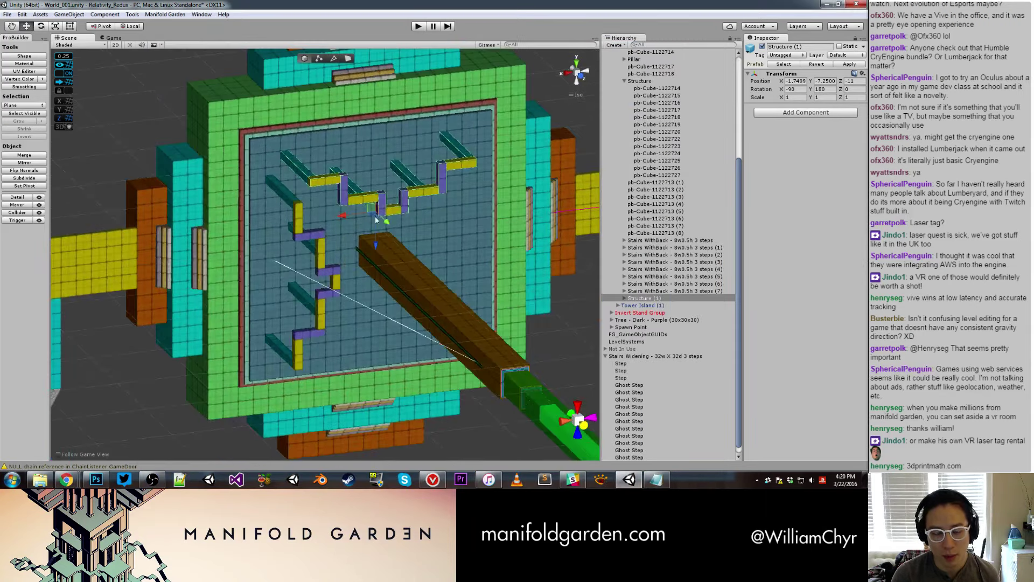
Duplicate Structure (1) as Structure (2), rotated (0, -90, -90), and move it onto the right inner wall.
key("ctrl+d")
key("e")
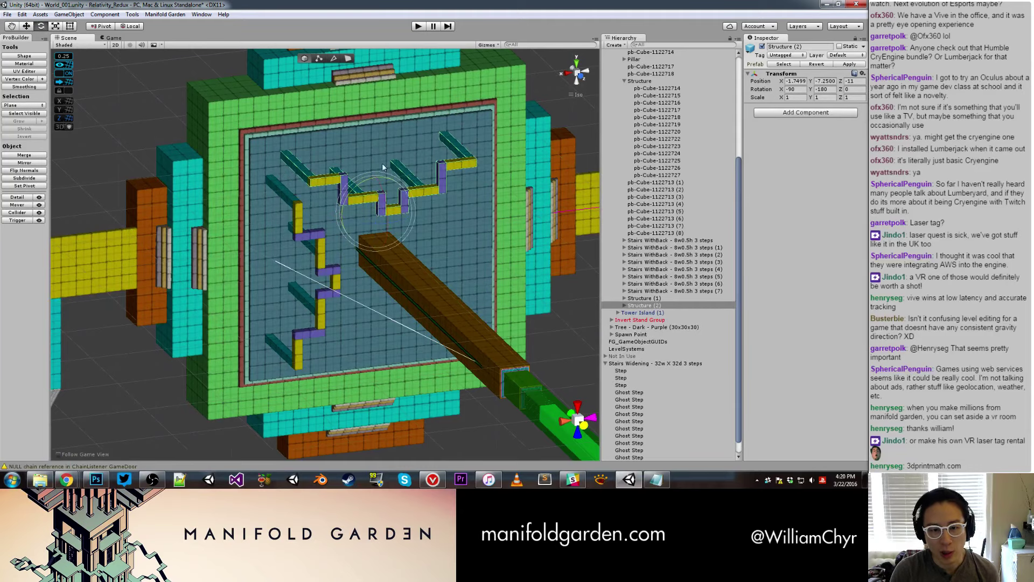
mouse_move(383, 163)
left_mouse_down()
mouse_move(414, 146)
mouse_move(274, 215)
mouse_move(335, 205)
left_mouse_up()
key("w")
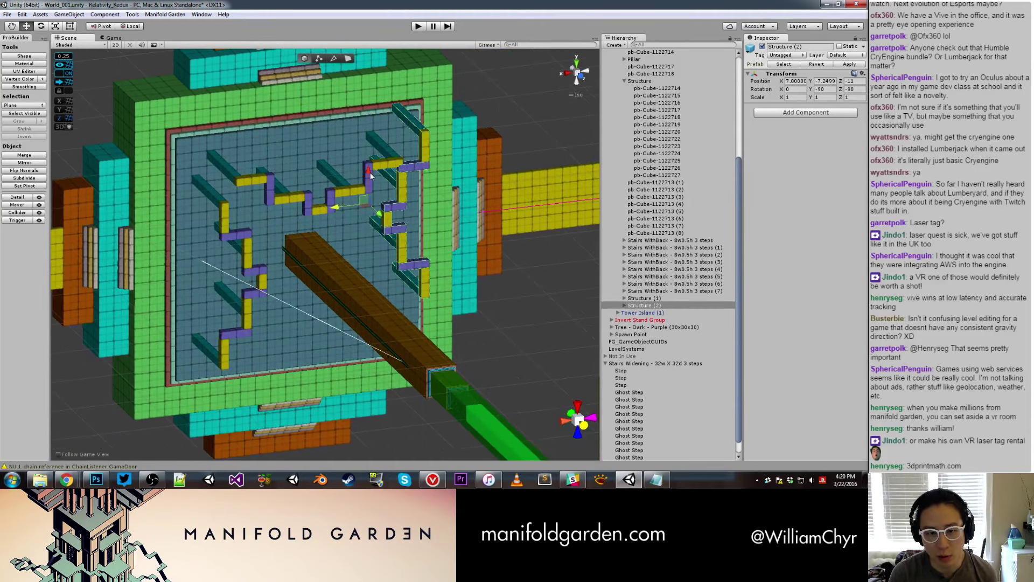
mouse_move(371, 176)
left_mouse_down()
mouse_move(367, 212)
mouse_move(306, 231)
mouse_move(386, 234)
mouse_move(351, 238)
left_mouse_up()
scroll(311, 226, "down", 5)
scroll(386, 234, "up", 2)
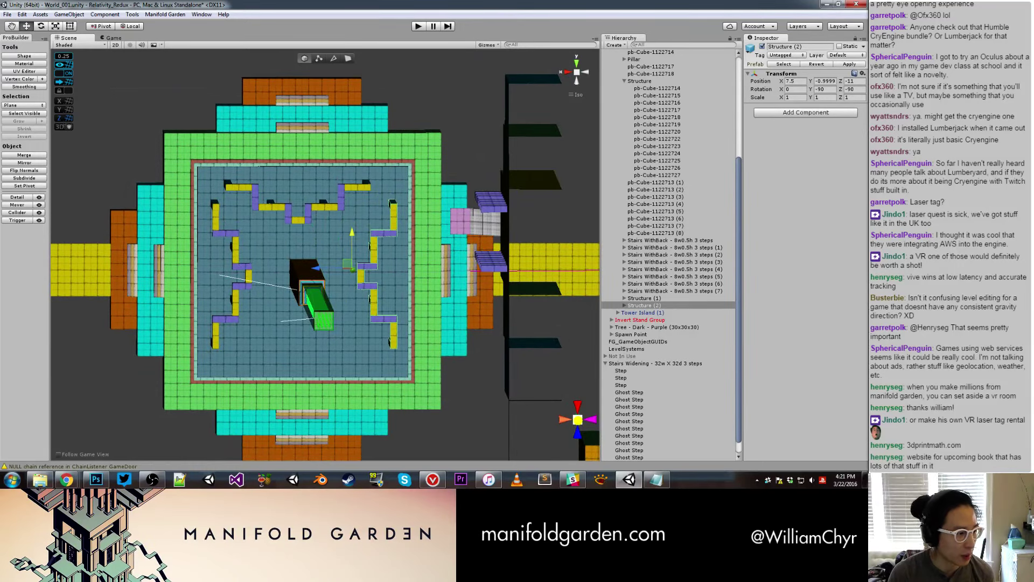
Open the Four-dimensional space chapter on 3dprintmath.com.
key("alt+Tab")
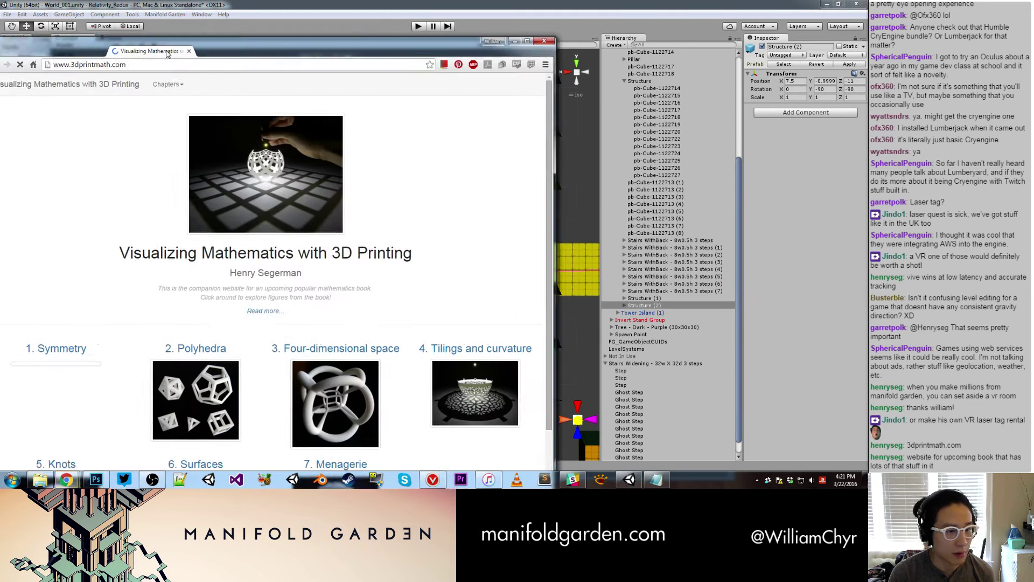
scroll(377, 186, "down", 1)
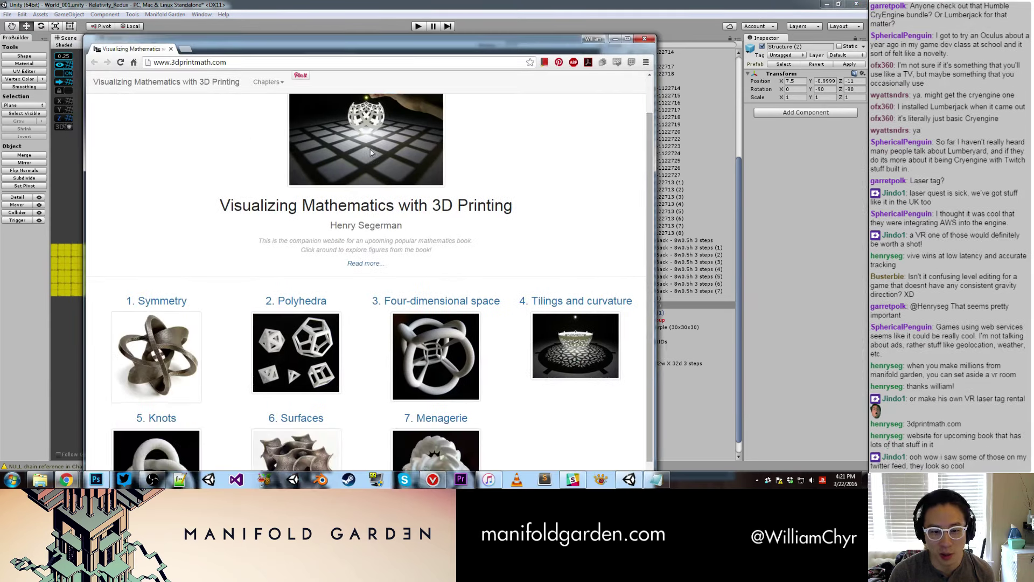
scroll(375, 145, "down", 1)
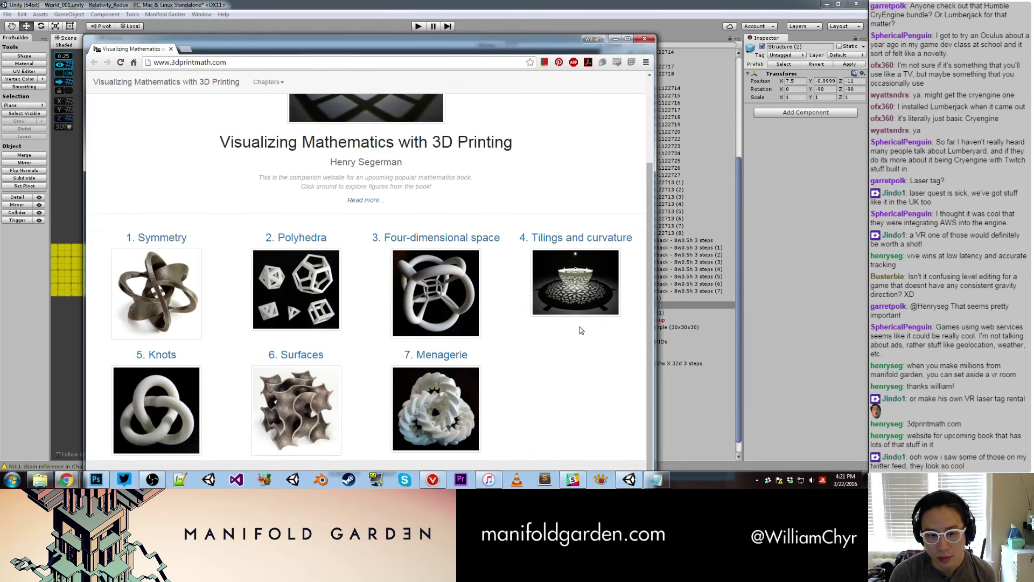
left_click(437, 300)
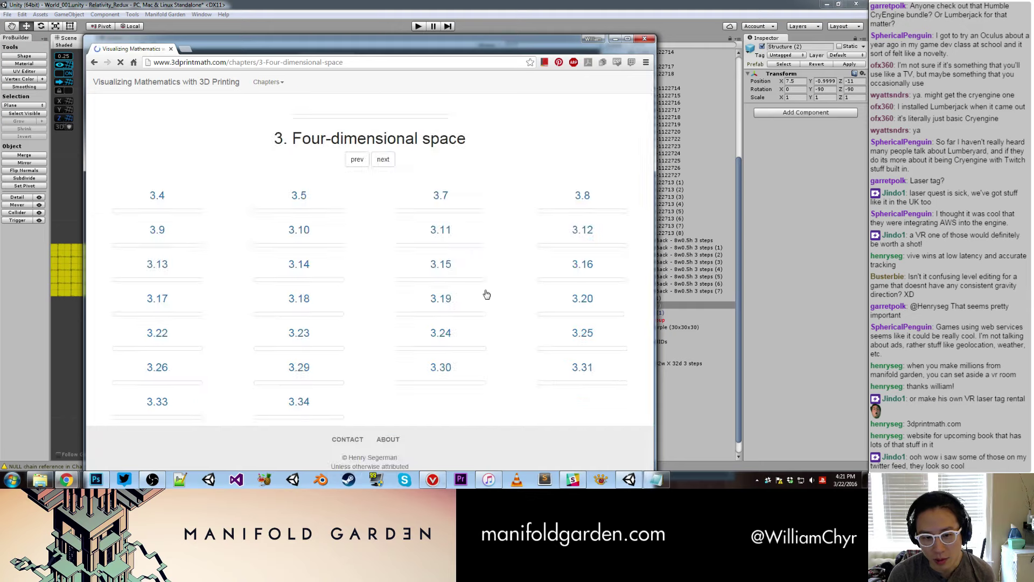
Open the figure 3.26 'Five Tetrahedra Centerpiece' page, then minimize Chrome.
scroll(489, 270, "down", 3)
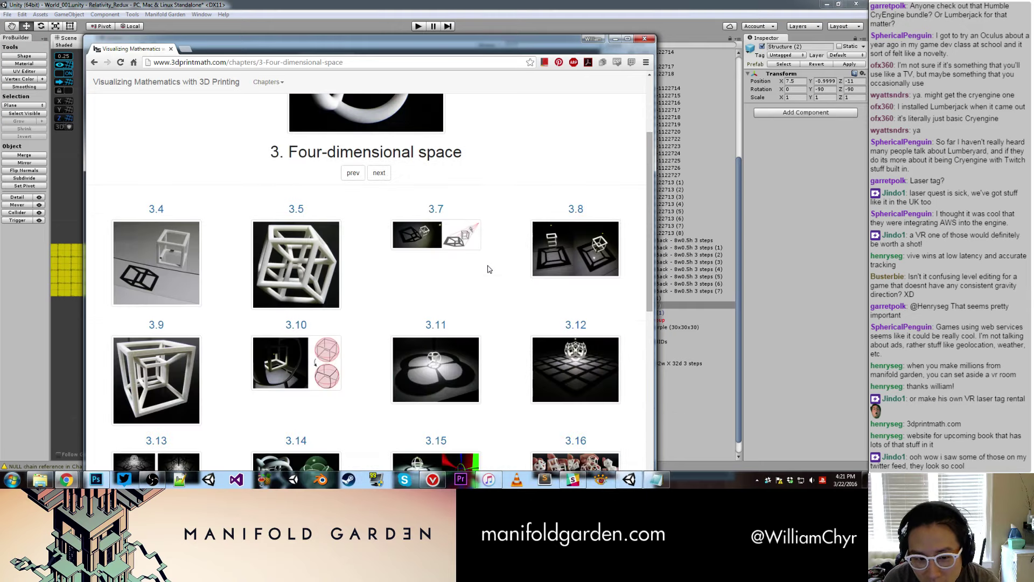
scroll(489, 269, "down", 2)
scroll(489, 270, "down", 3)
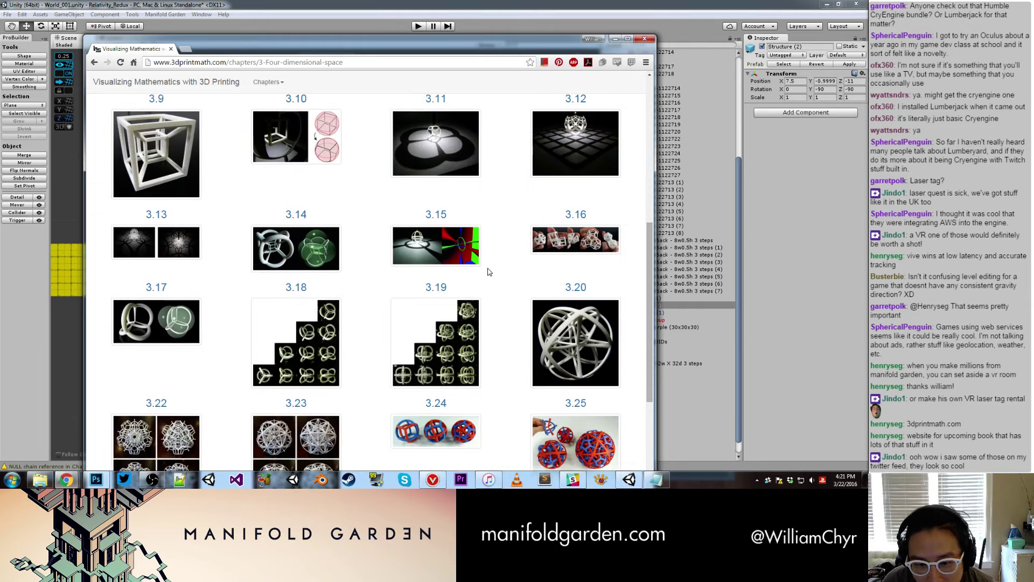
scroll(489, 272, "down", 2)
scroll(489, 271, "down", 1)
scroll(488, 271, "down", 3)
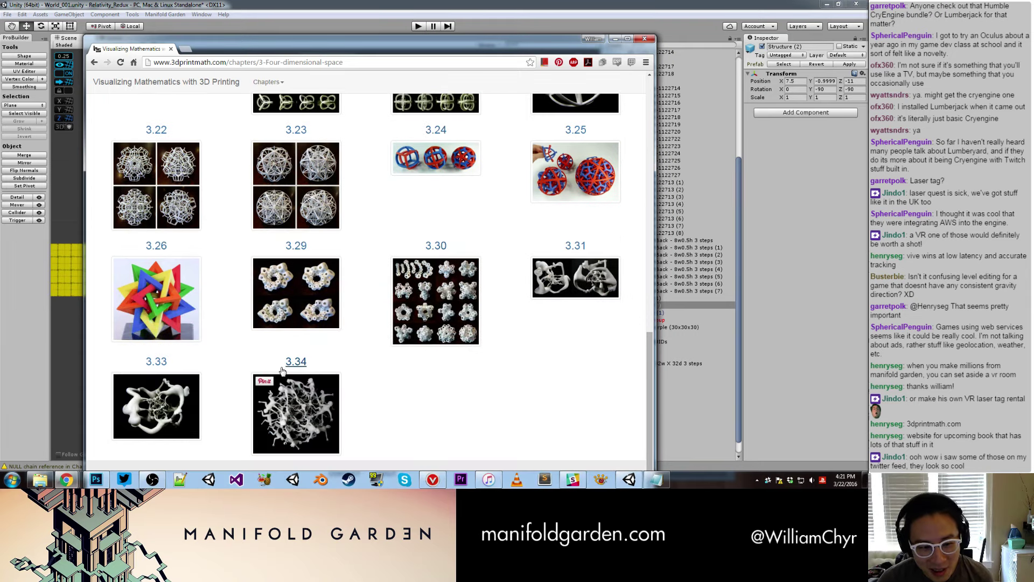
left_click(157, 300)
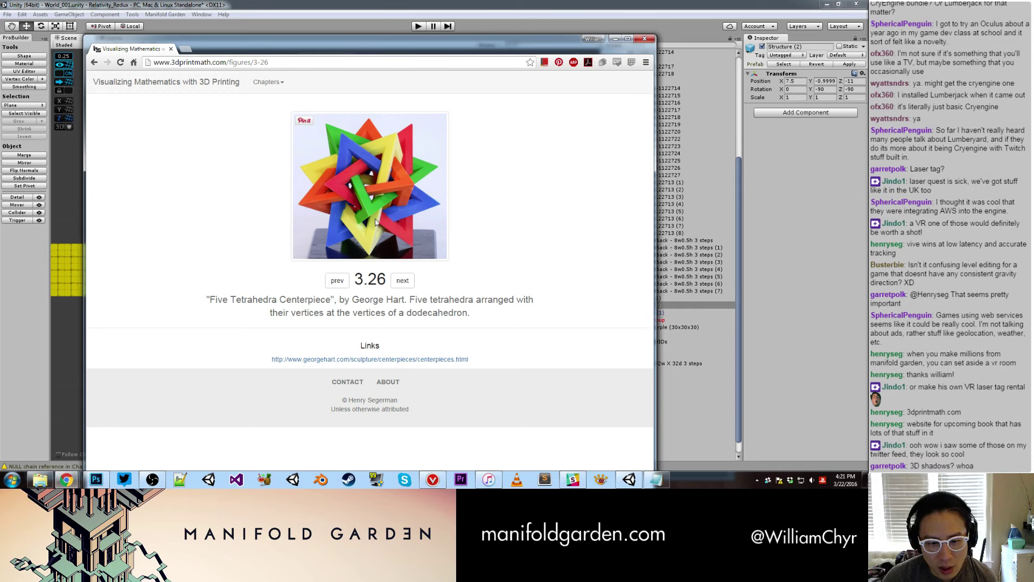
left_click(615, 39)
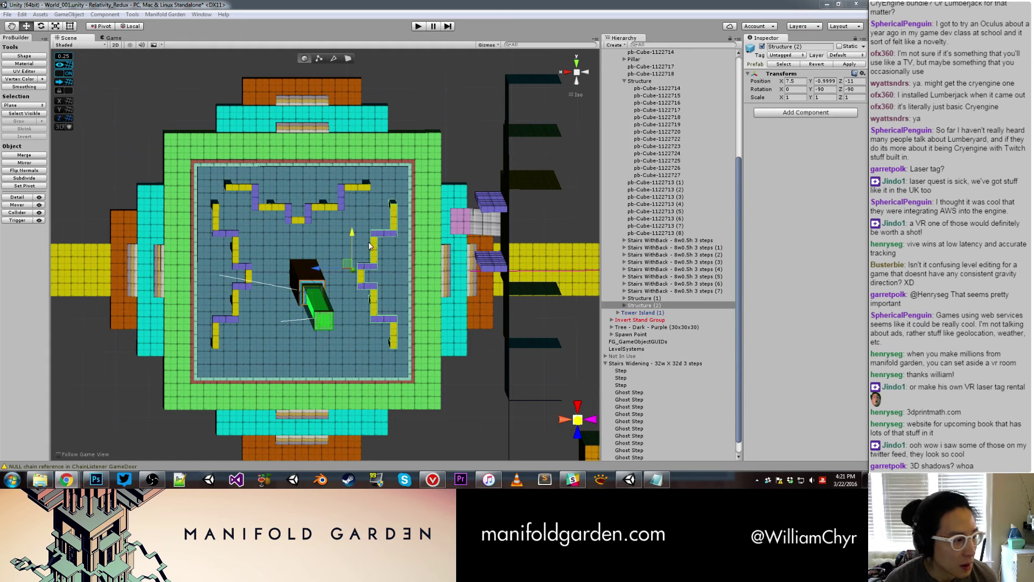
Duplicate Structure (2) and rotate the copy 90° on X toward the fourth inner wall.
scroll(408, 202, "up", 2)
scroll(409, 202, "up", 1)
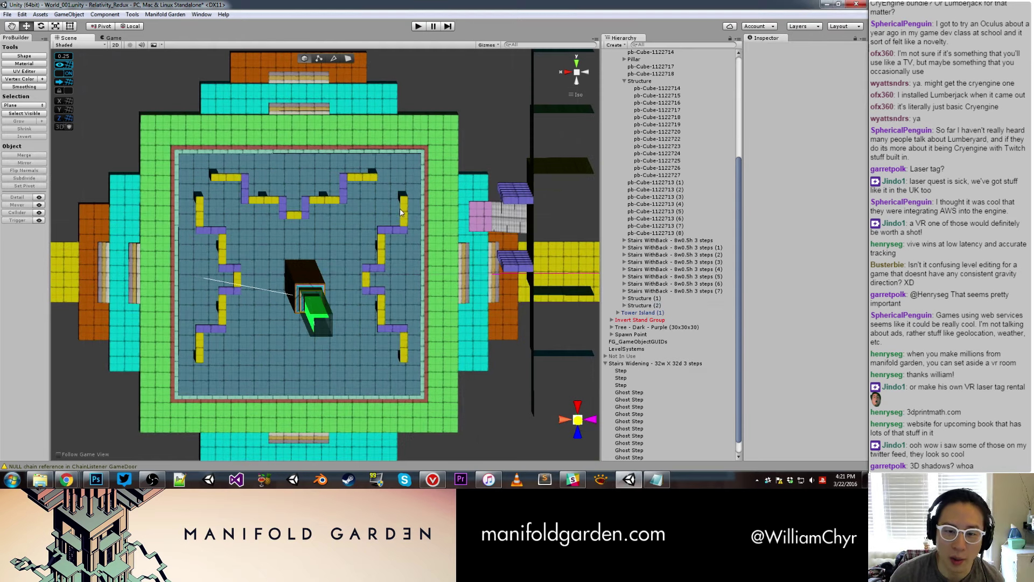
left_click(399, 211)
left_click(399, 211)
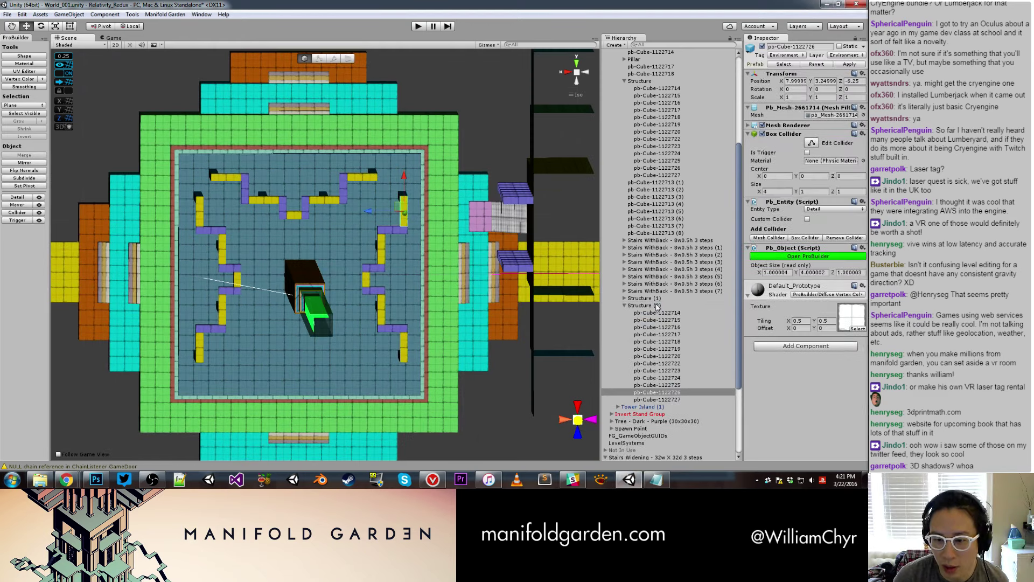
left_click_drag(518, 301, 454, 304, "alt")
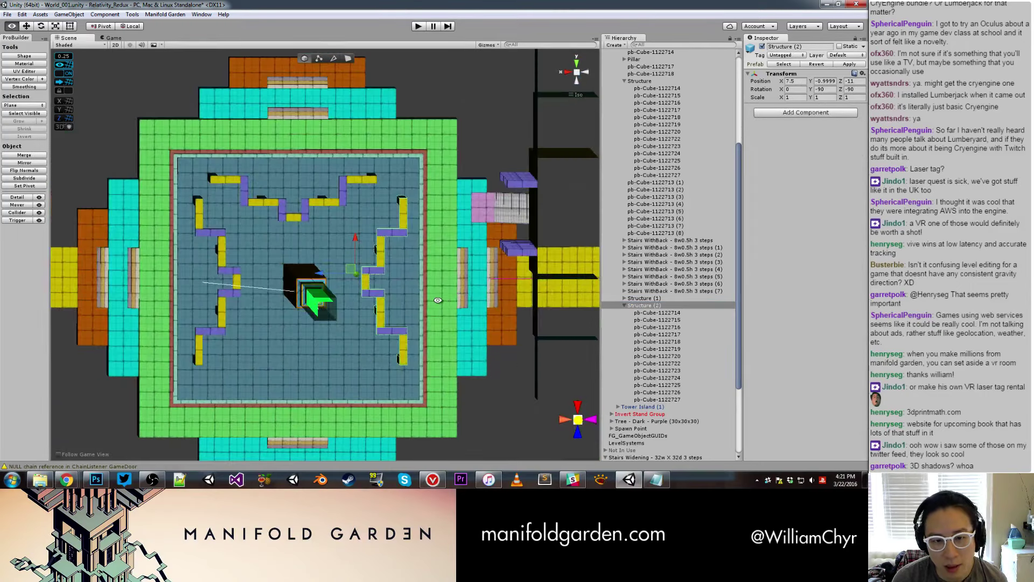
key("ctrl+d")
key("e")
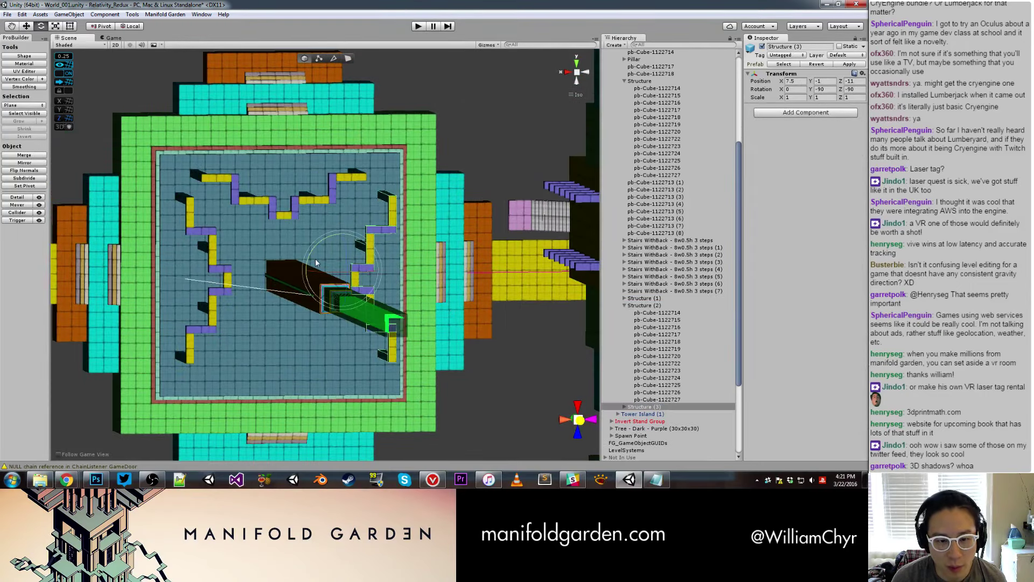
left_click_drag(331, 235, 412, 206)
Raise and slide the Structure (3) copy into place along the fourth inner wall.
key("w")
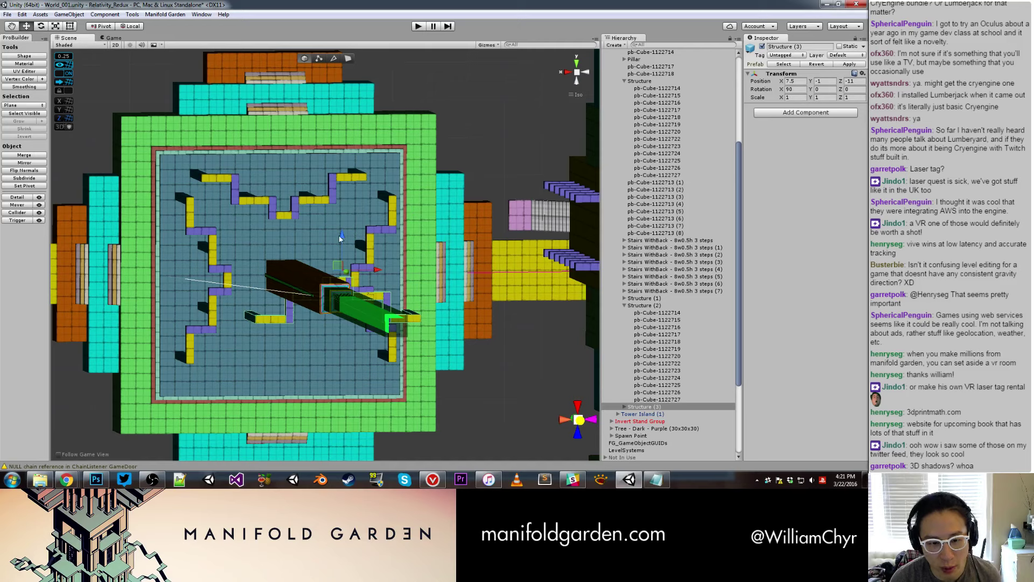
left_click_drag(338, 235, 334, 302)
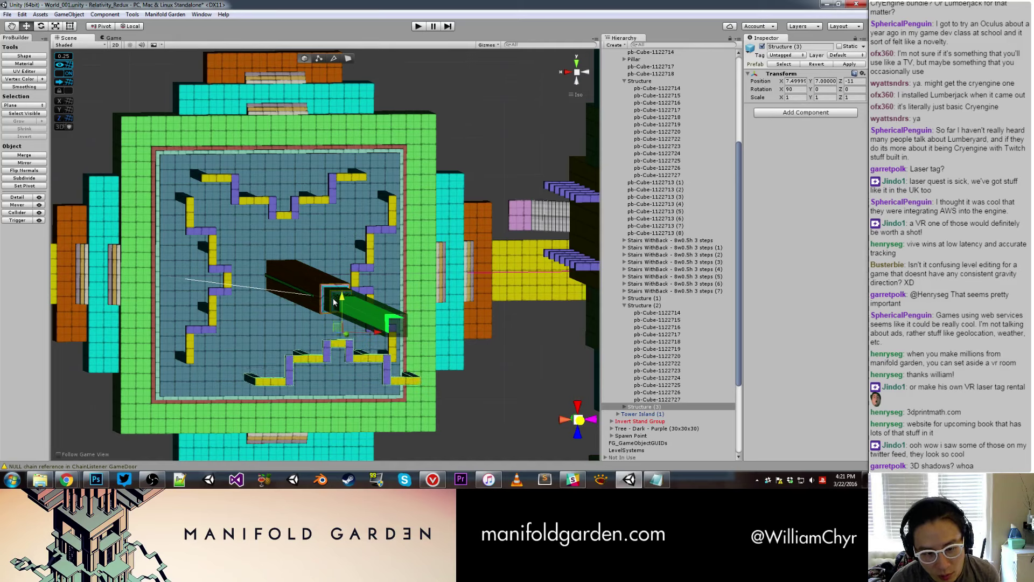
mouse_move(376, 335)
left_mouse_down()
mouse_move(236, 374)
mouse_move(371, 169)
left_mouse_up()
scroll(332, 346, "down", 5)
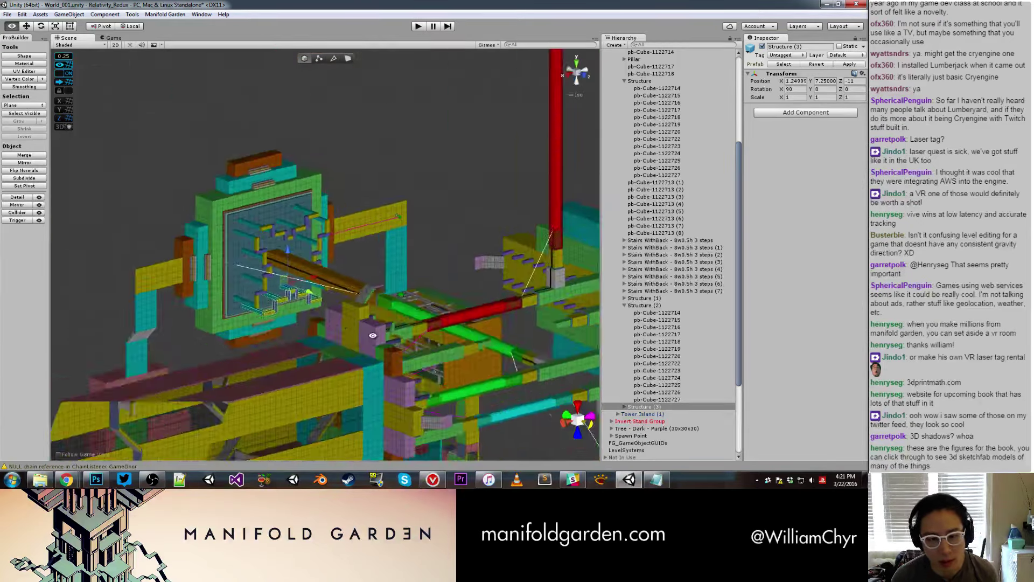
left_click(372, 169)
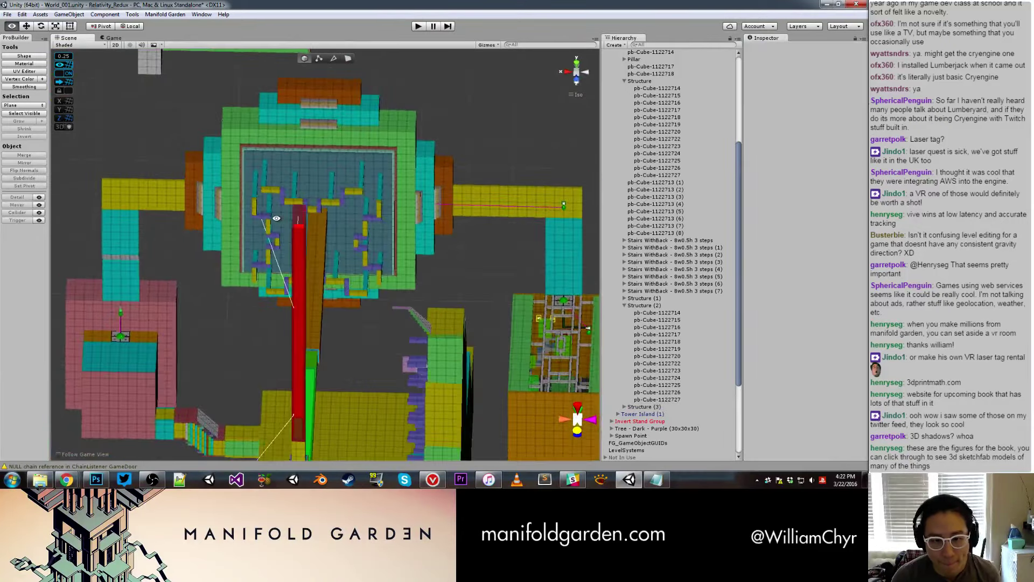
mouse_move(372, 169)
left_mouse_down("alt")
mouse_move(298, 185)
mouse_move(338, 174)
mouse_move(304, 134)
mouse_move(310, 114)
mouse_move(345, 220)
mouse_move(340, 121)
mouse_move(245, 214)
mouse_move(222, 202)
mouse_move(318, 298)
left_mouse_up("alt")
Lower the orange Pillar beam to Y -0.75.
scroll(245, 213, "up", 3)
left_click(280, 236)
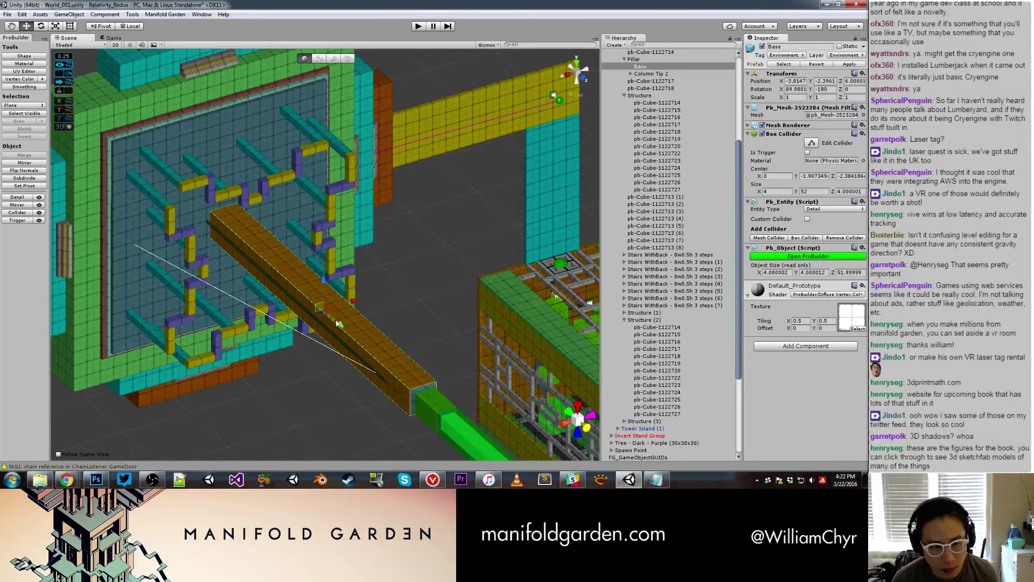
left_click(630, 59)
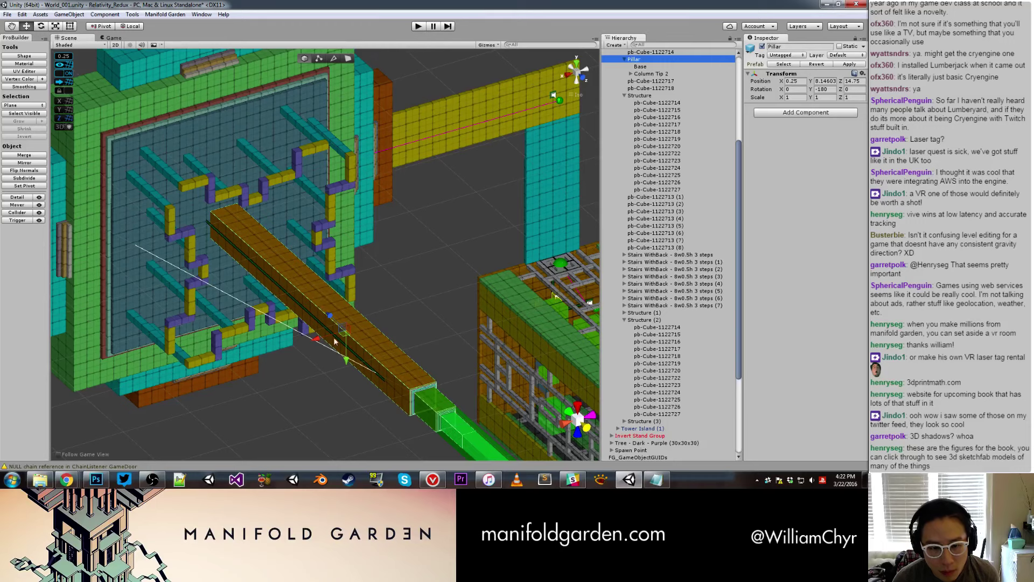
mouse_move(346, 361)
left_mouse_down()
mouse_move(252, 208)
mouse_move(360, 297)
left_mouse_up()
left_click(457, 300)
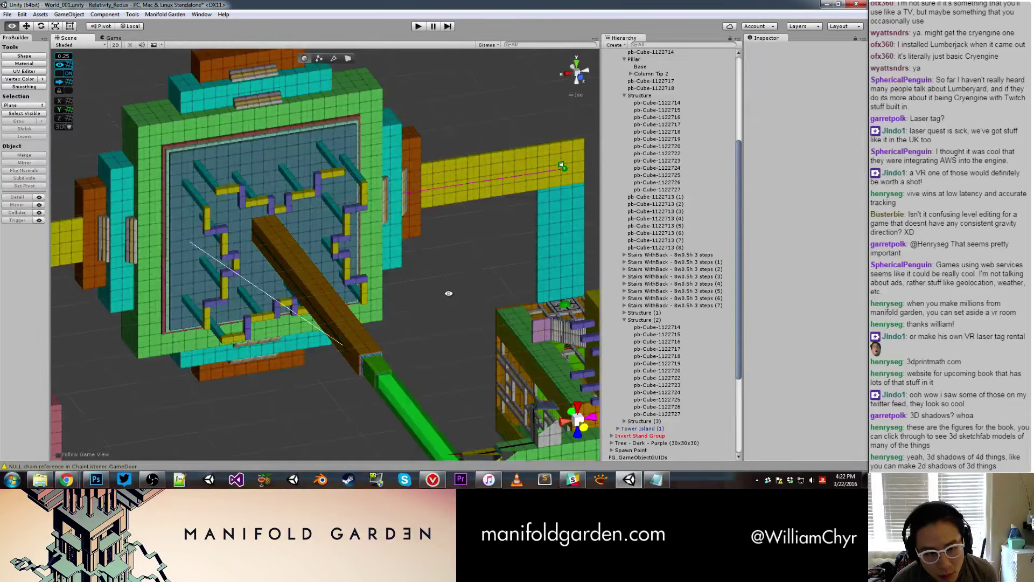
mouse_move(457, 299)
left_mouse_down("alt")
mouse_move(444, 318)
mouse_move(506, 235)
left_mouse_up("alt")
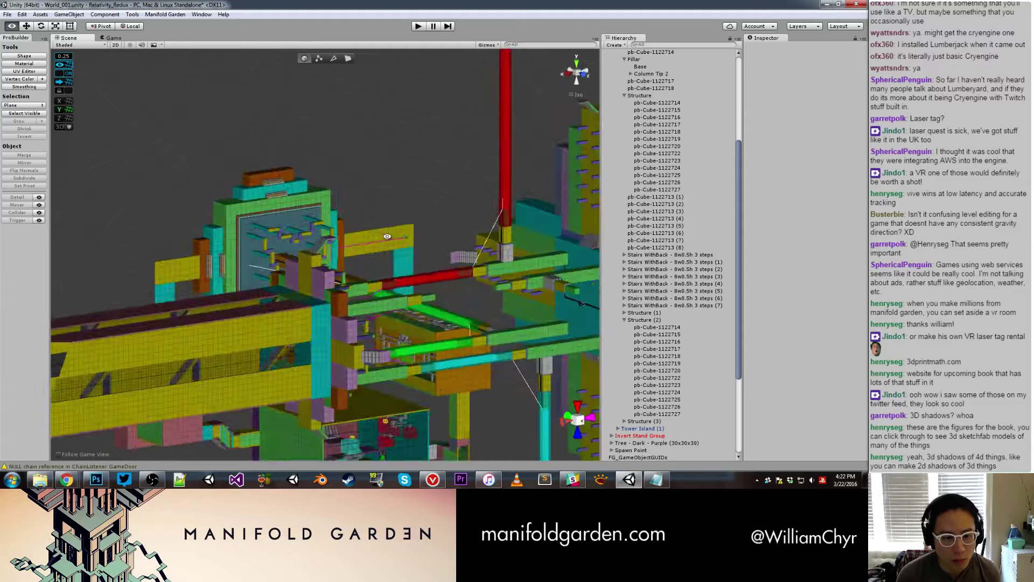
left_click_drag(506, 235, 377, 238, "alt")
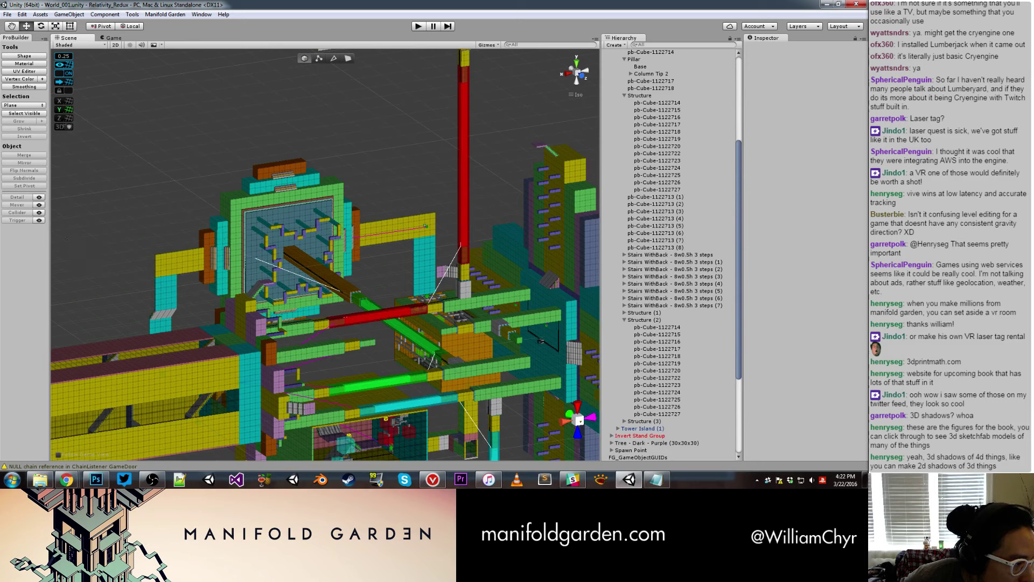
Start Play mode to run the tower level in the Game view.
left_click(414, 28)
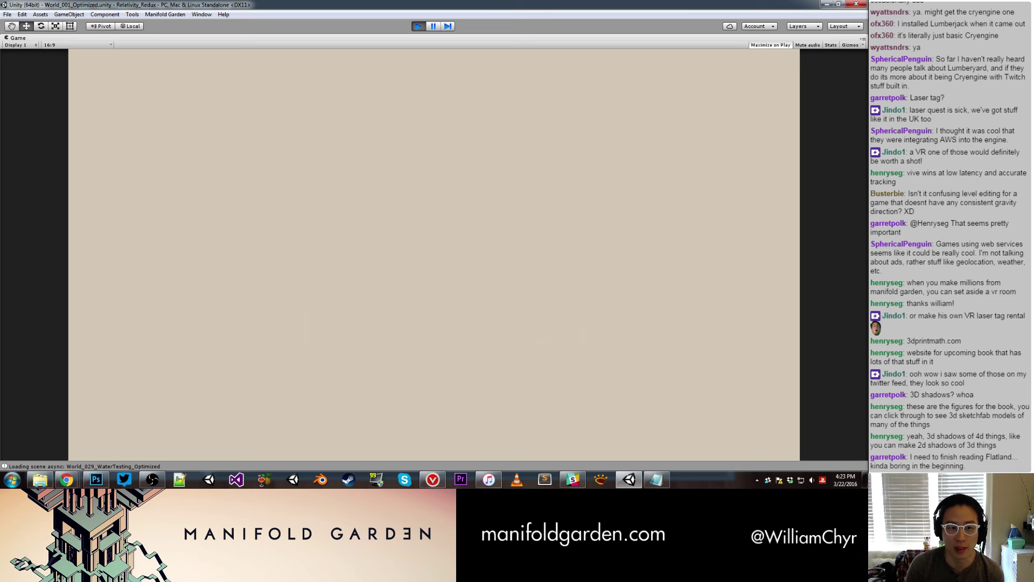
Enable noclip by running toggle_noclip in the in-game console.
key("grave")
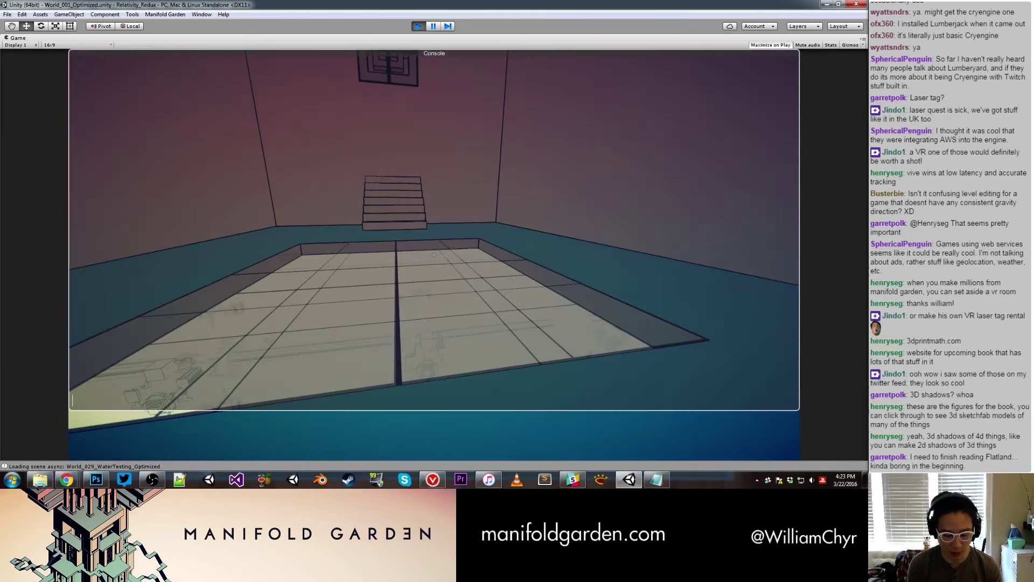
type("toggle_noclip")
key("Return")
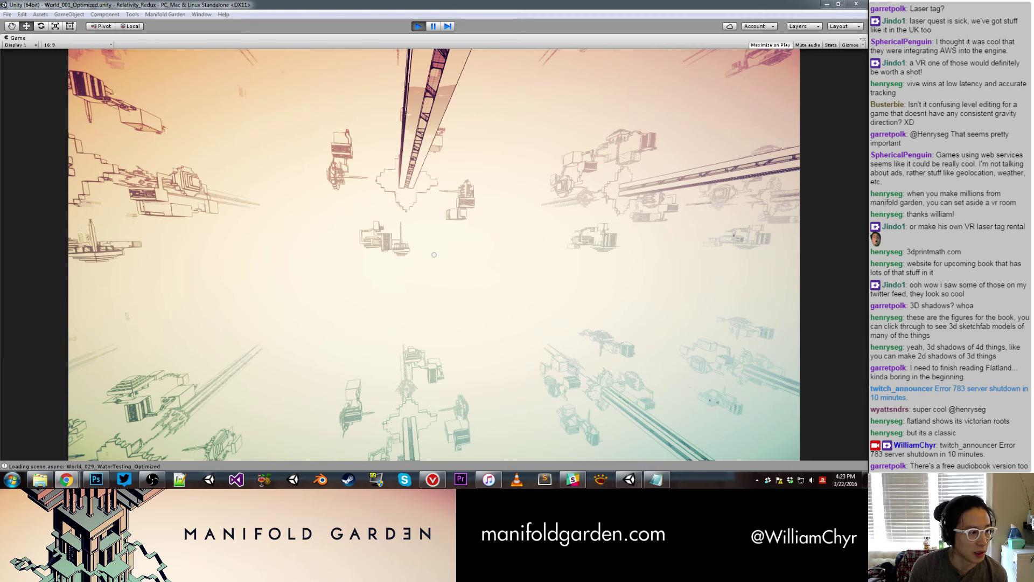
Nudge the stream chat window aside, fly around the level, then exit Play mode with Ctrl+P.
key("alt+Tab")
left_click_drag(70, 52, 80, 51)
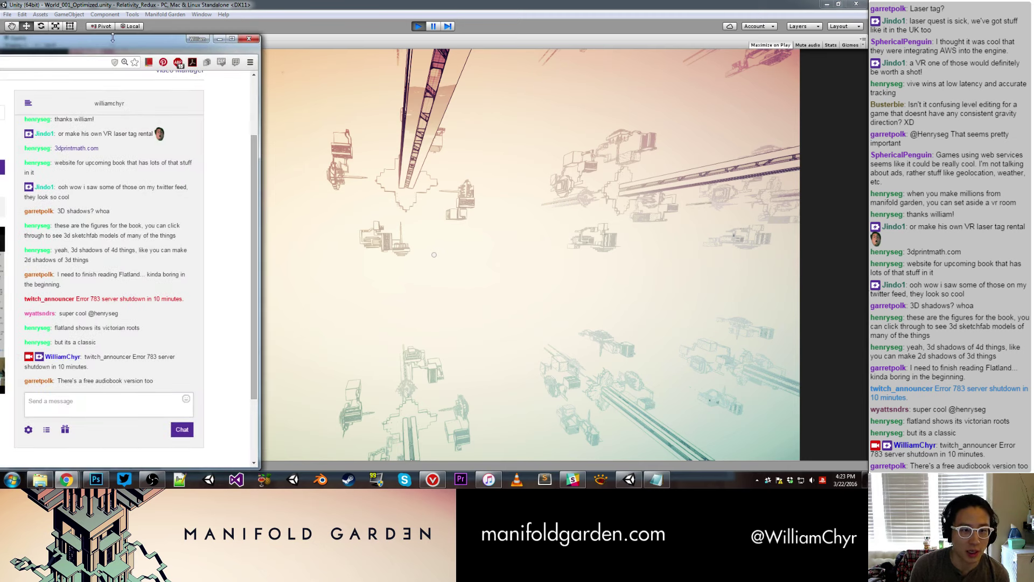
left_click_drag(113, 37, 0, 32)
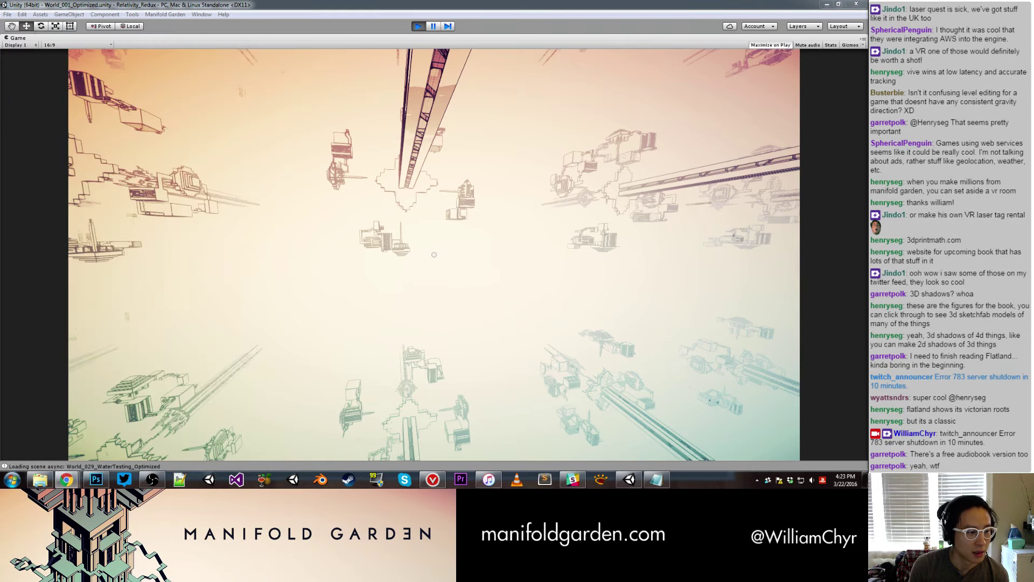
left_click(299, 239)
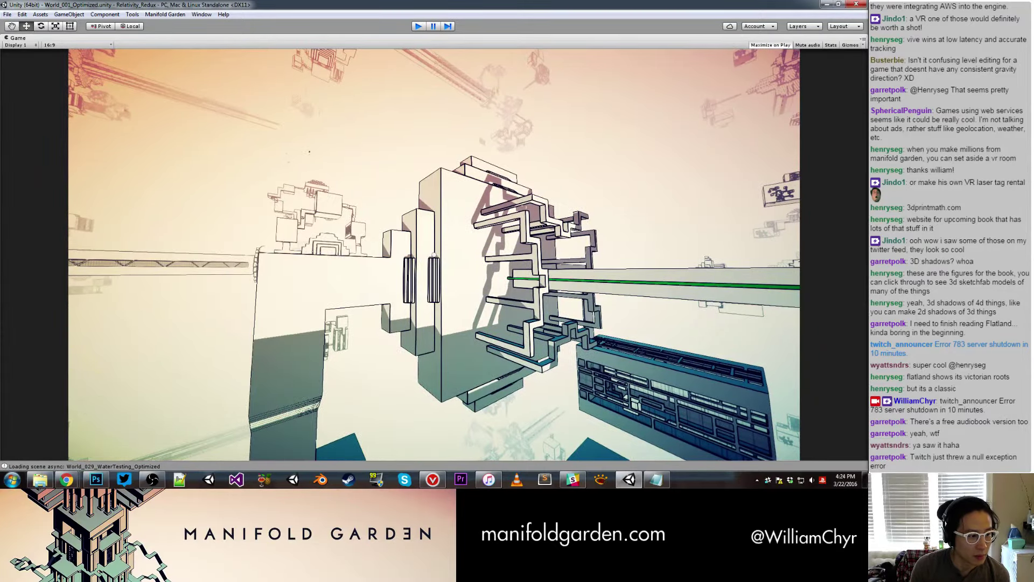
key("ctrl+p")
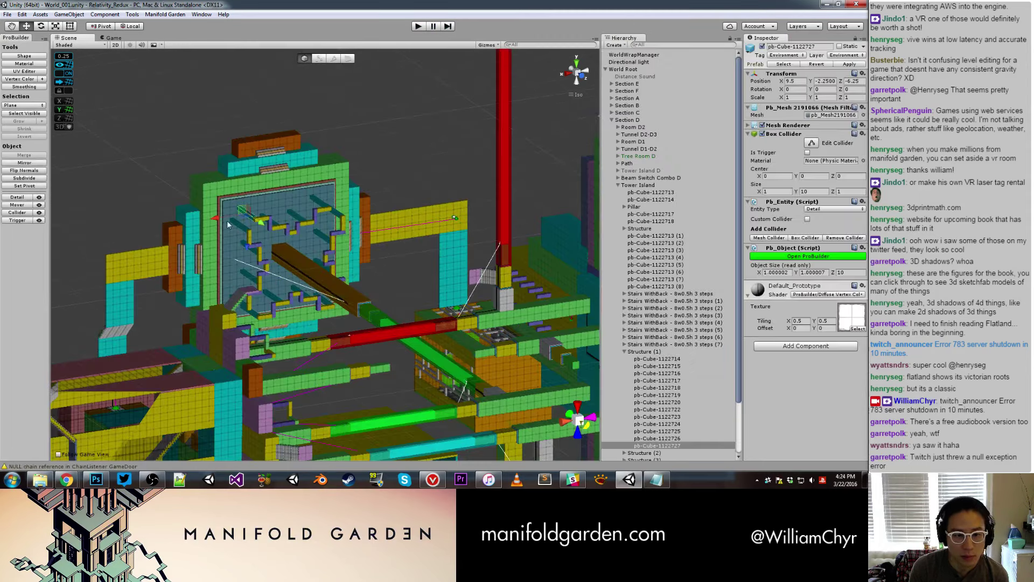
Parent the Stairs Widening - 32w X 32d 3 steps group under Tower Island, collapse it, and apply the prefab.
left_click(445, 307)
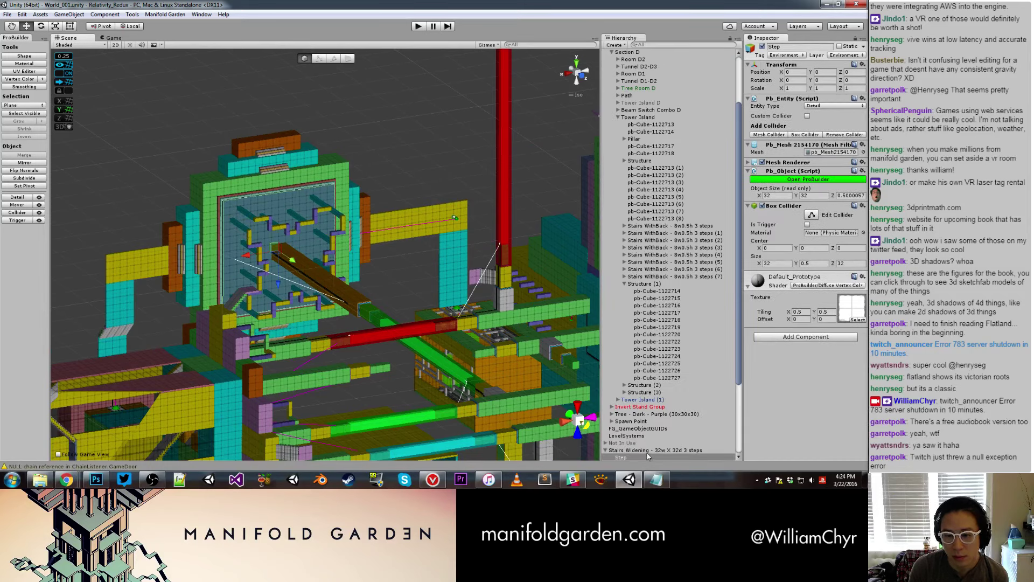
left_click_drag(648, 457, 659, 124)
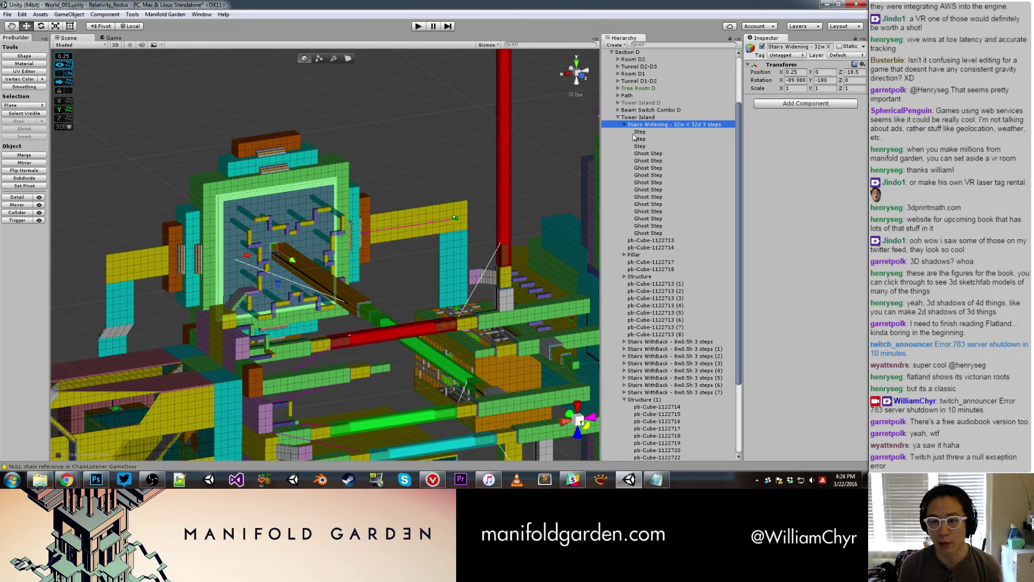
left_click(638, 116)
left_click(618, 117)
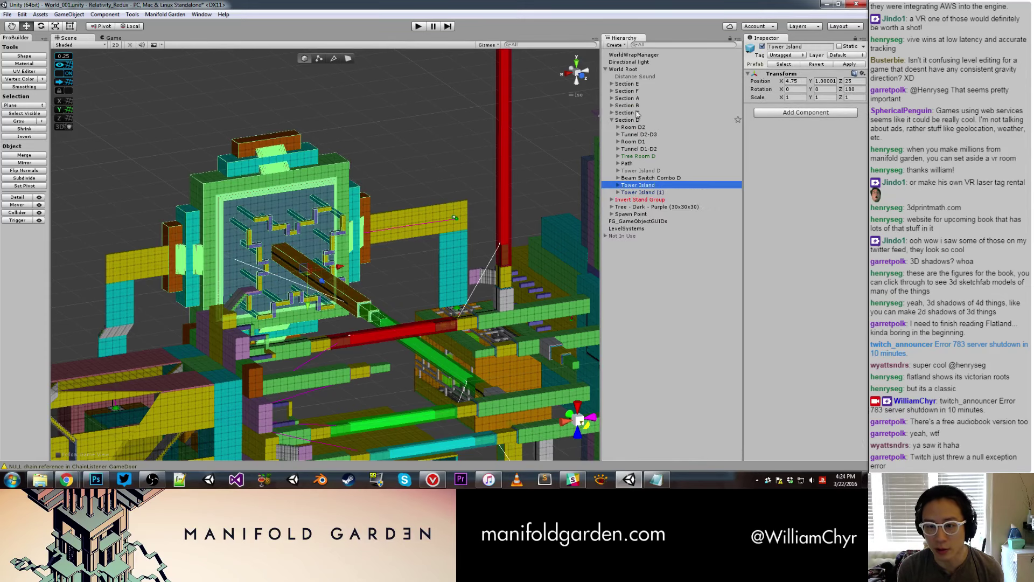
left_click(849, 64)
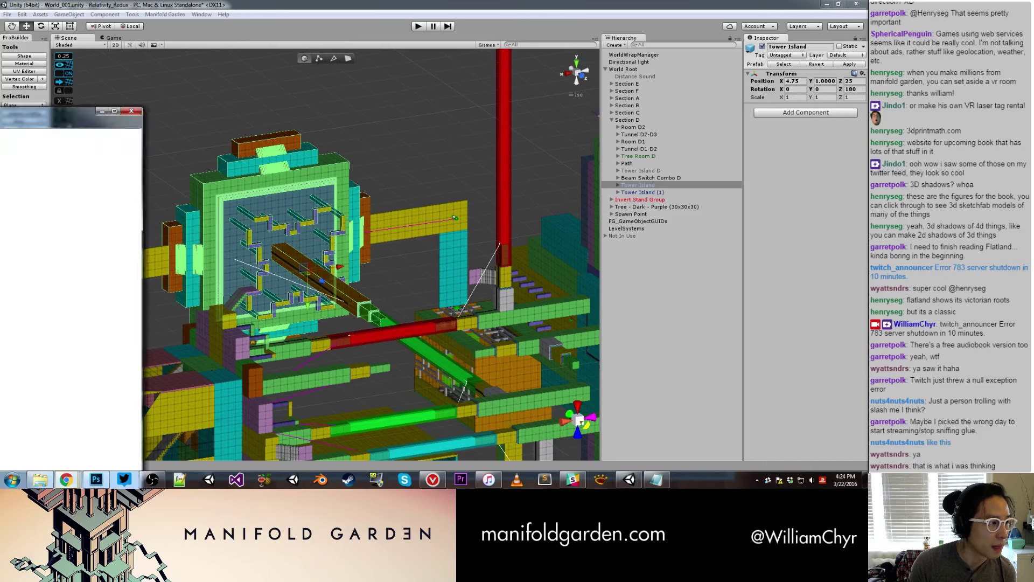
mouse_move(0, 115)
left_mouse_down()
mouse_move(368, 130)
mouse_move(384, 96)
left_mouse_up()
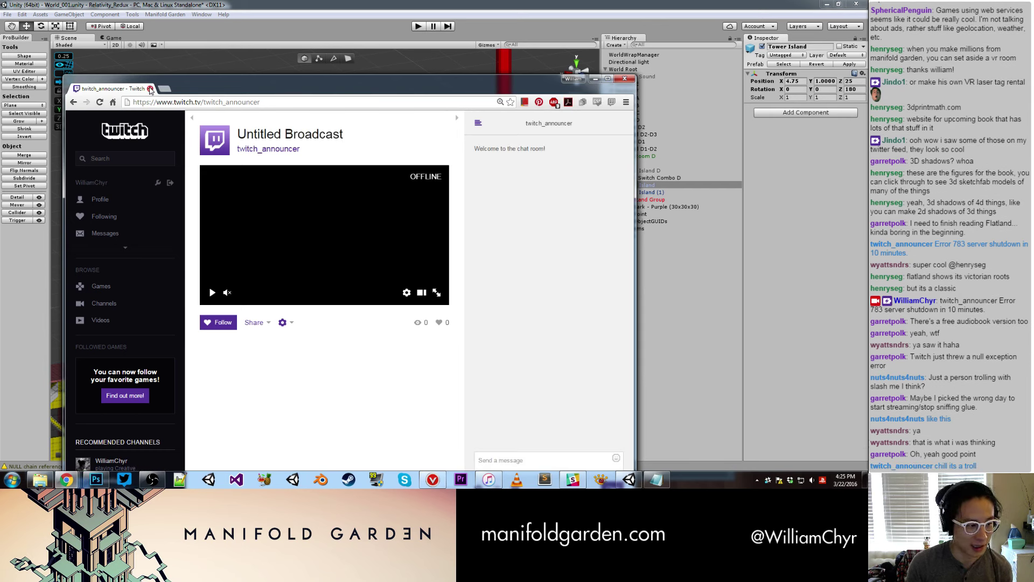
left_click(150, 89)
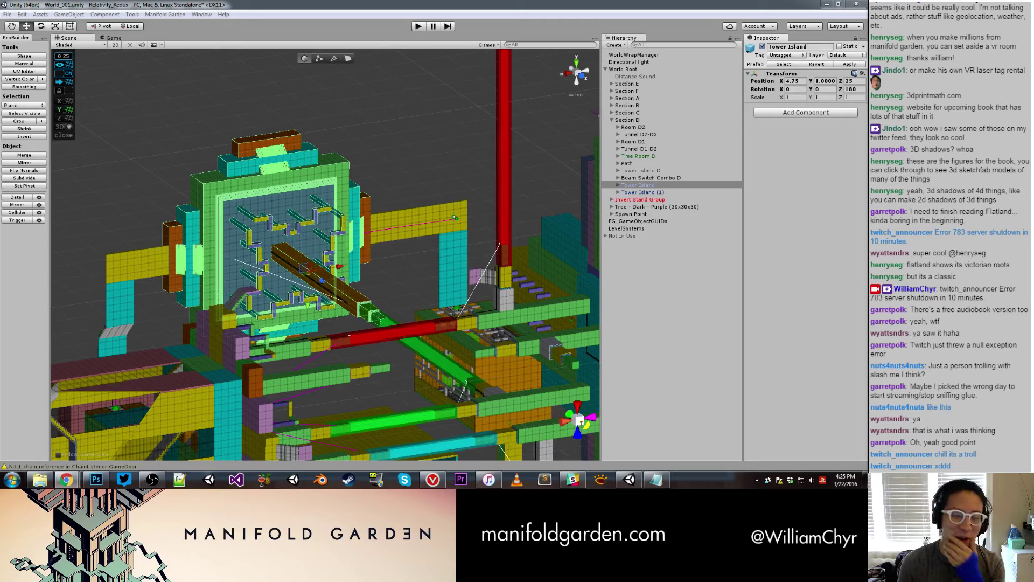
Deselect and fly the Scene camera to the green frame to inspect the inner walls.
left_click(429, 158)
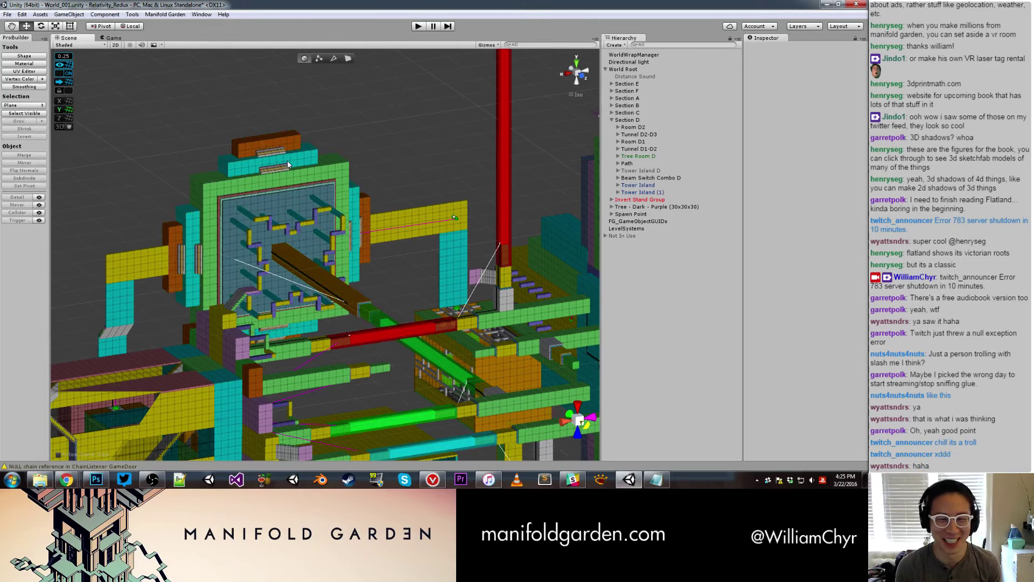
left_click(293, 179)
left_click(381, 196)
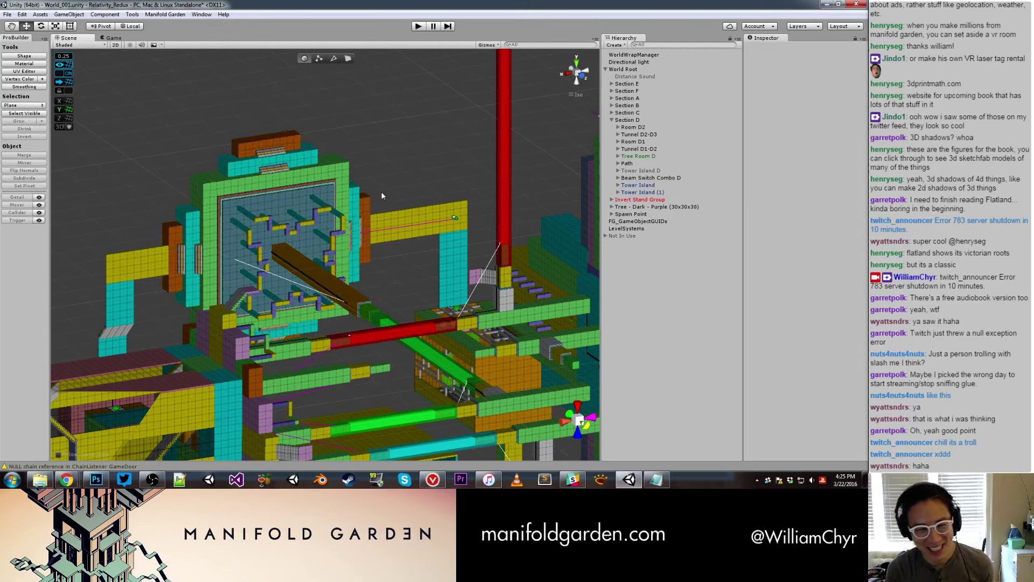
mouse_move(382, 196)
right_mouse_down()
mouse_move(350, 201)
mouse_move(391, 230)
mouse_move(263, 204)
mouse_move(80, 222)
right_mouse_up()
Select and frame Tower Island with F, then start a playtest.
left_click(140, 168)
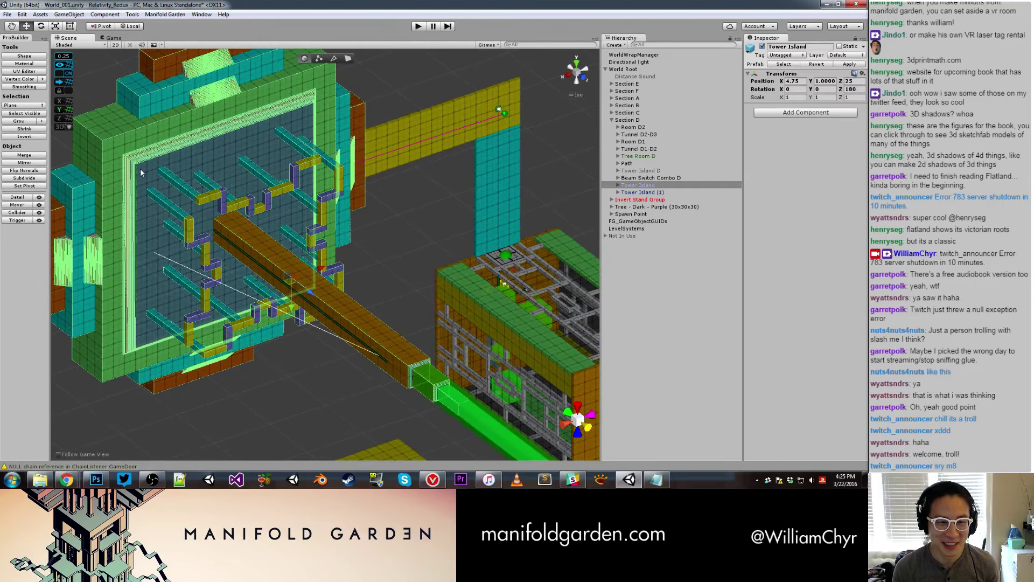
key("f")
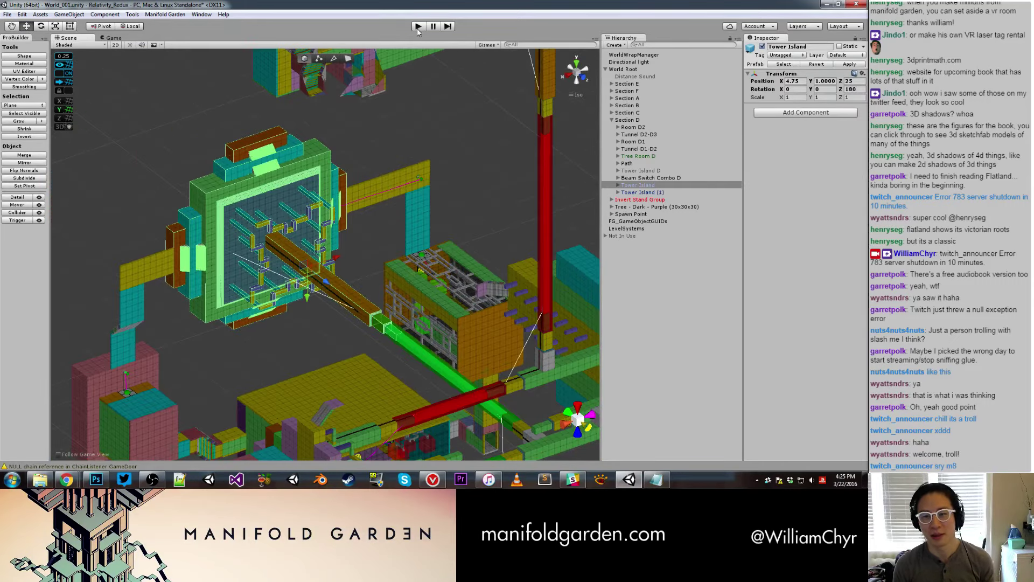
left_click(417, 27)
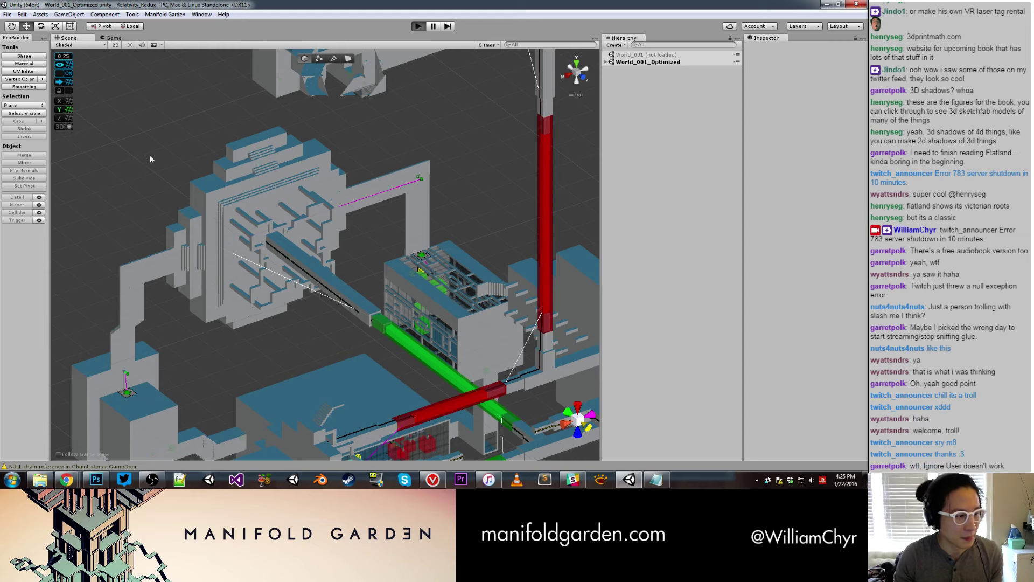
Finish entering Play mode so the player stands on the green floor beside the floor pad.
key("ctrl+p")
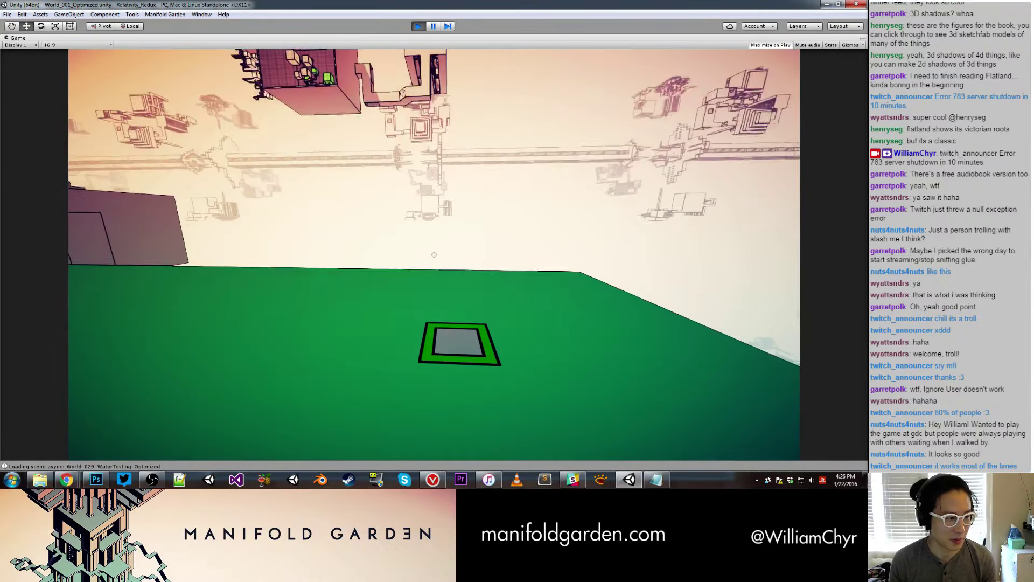
Turn on noclip by entering toggle_noclip in the in-game console.
key("grave")
type("toggl")
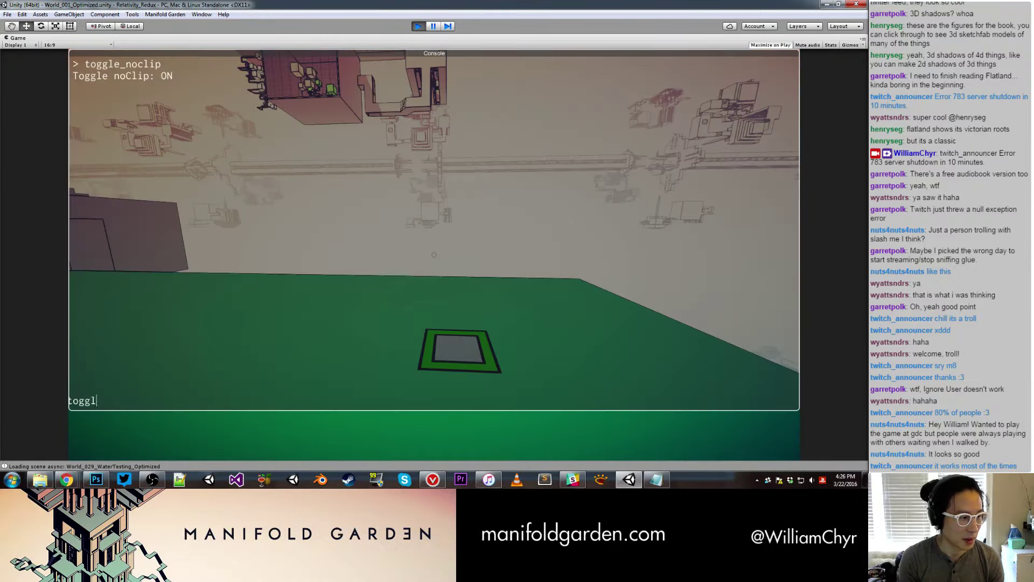
type("e_noclip")
key("Return")
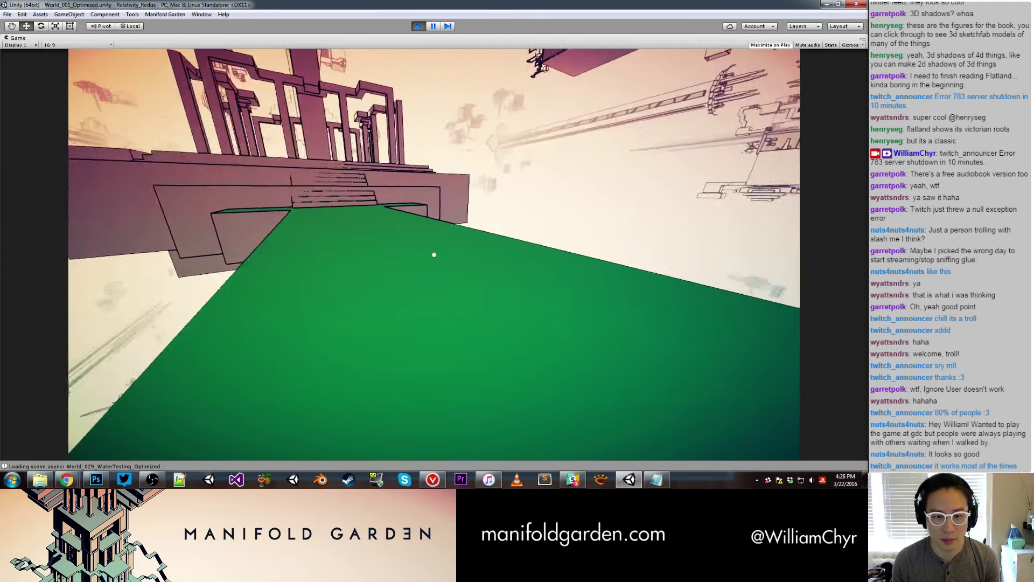
Fly up the steps past the windowed tower and pillars to the ledge staircase.
key("w")
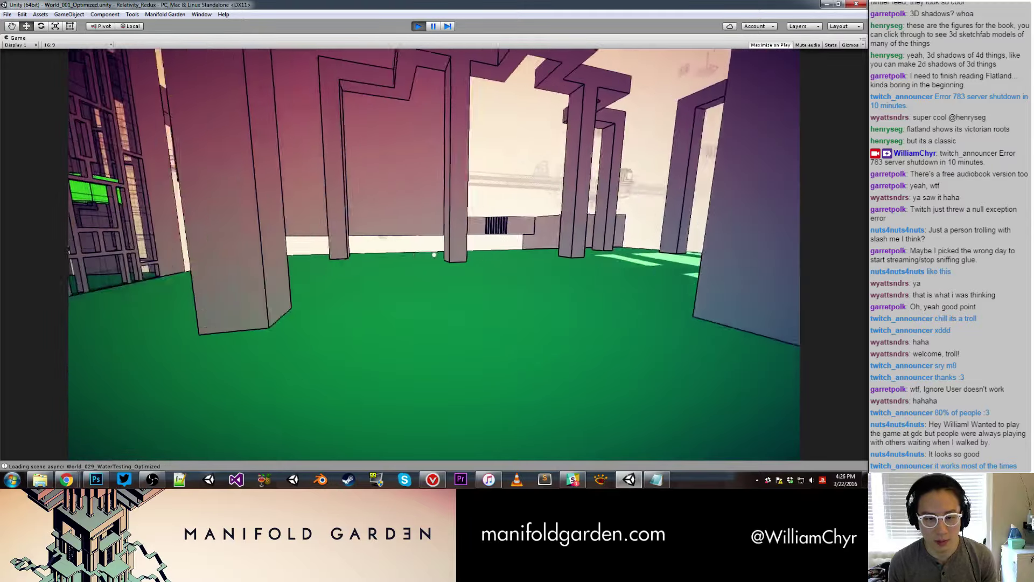
key("w")
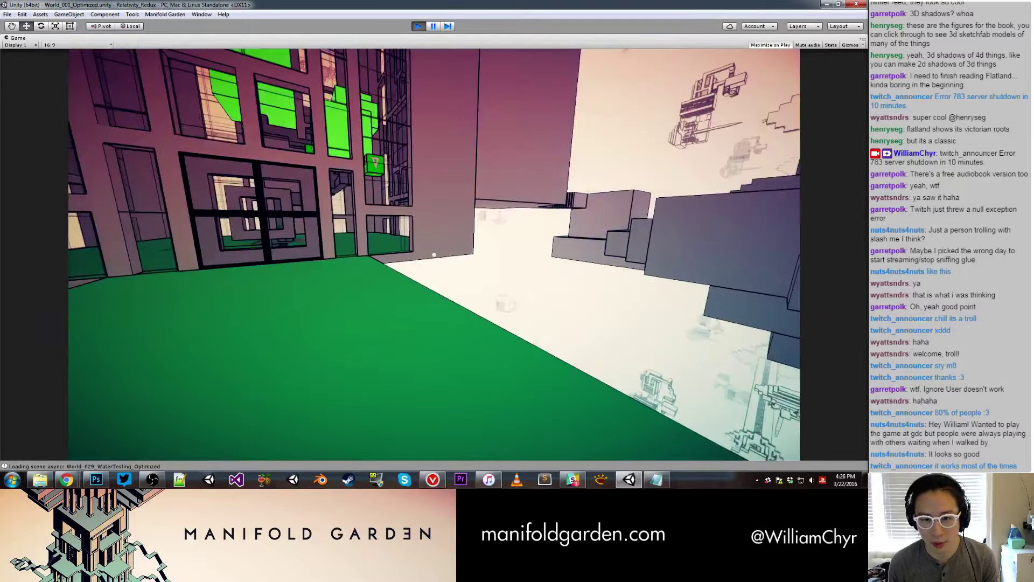
key("w")
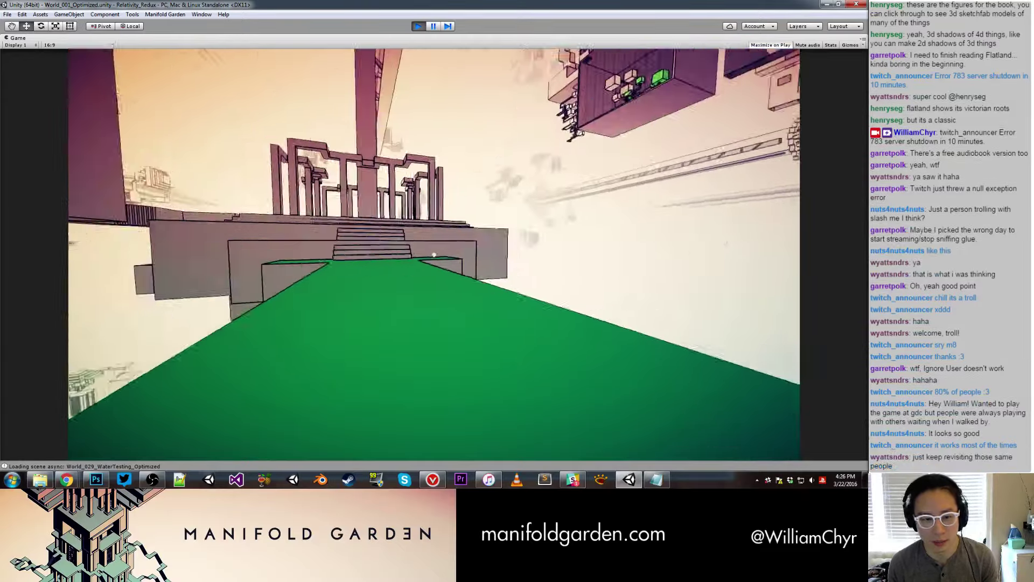
key("w")
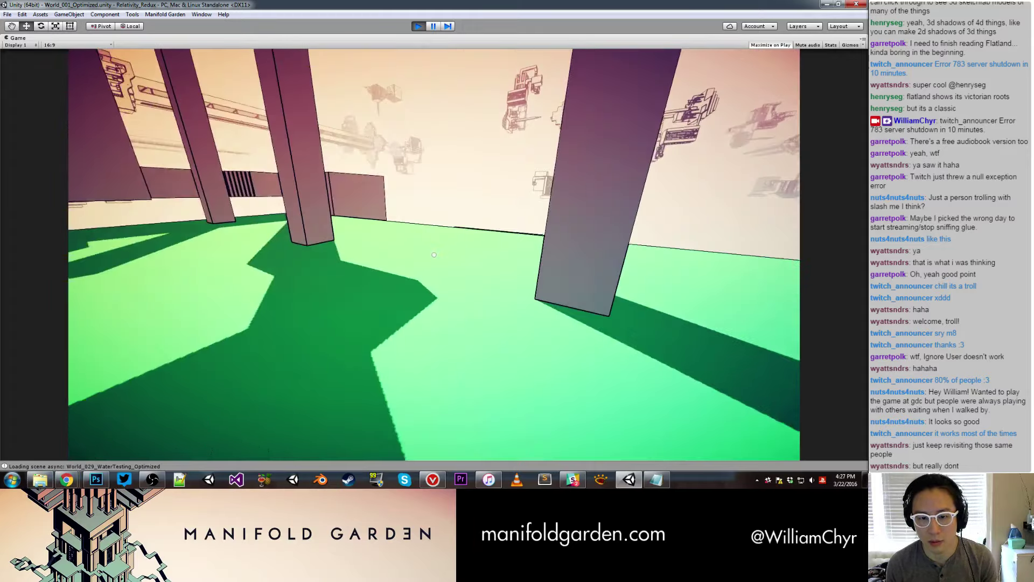
key("w")
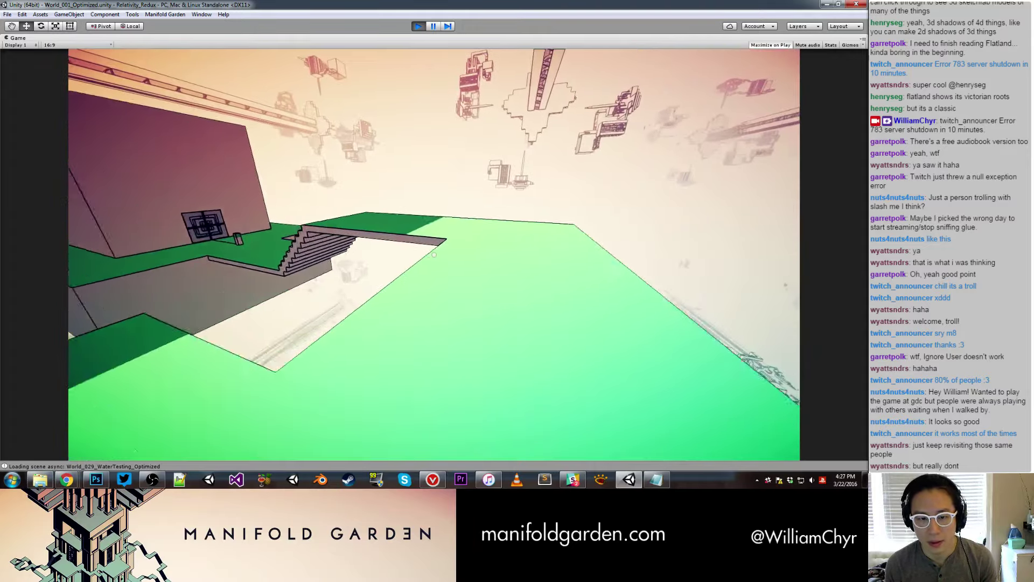
key("w")
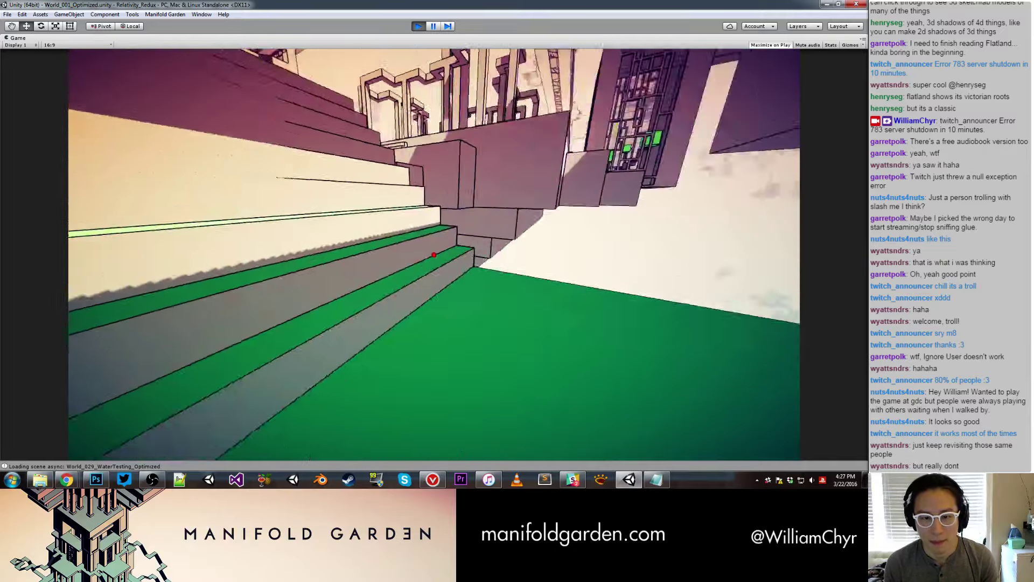
Shift gravity onto the stair wall, climb the ledges, then shift gravity onto a pillar.
left_click(434, 255)
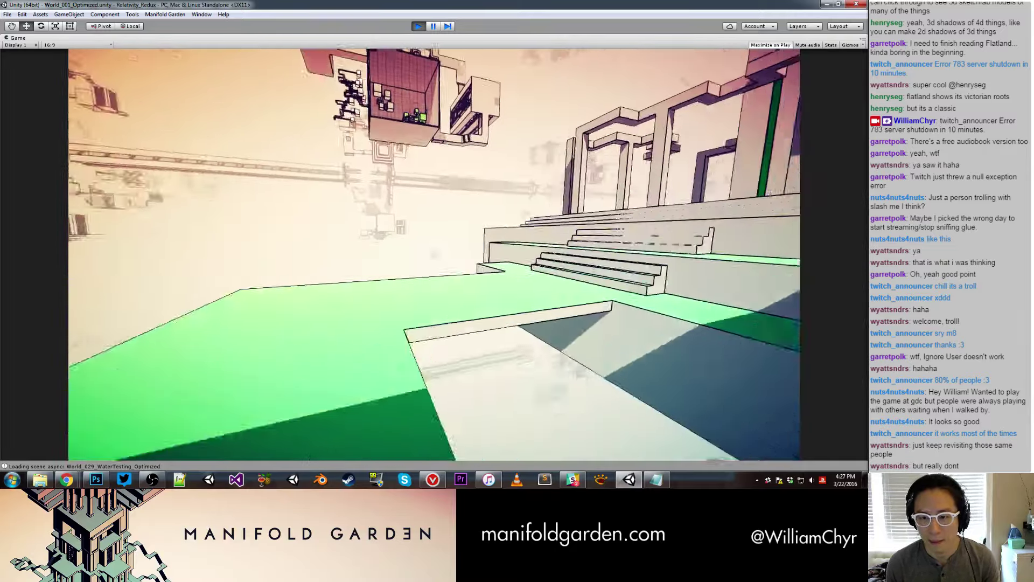
key("w")
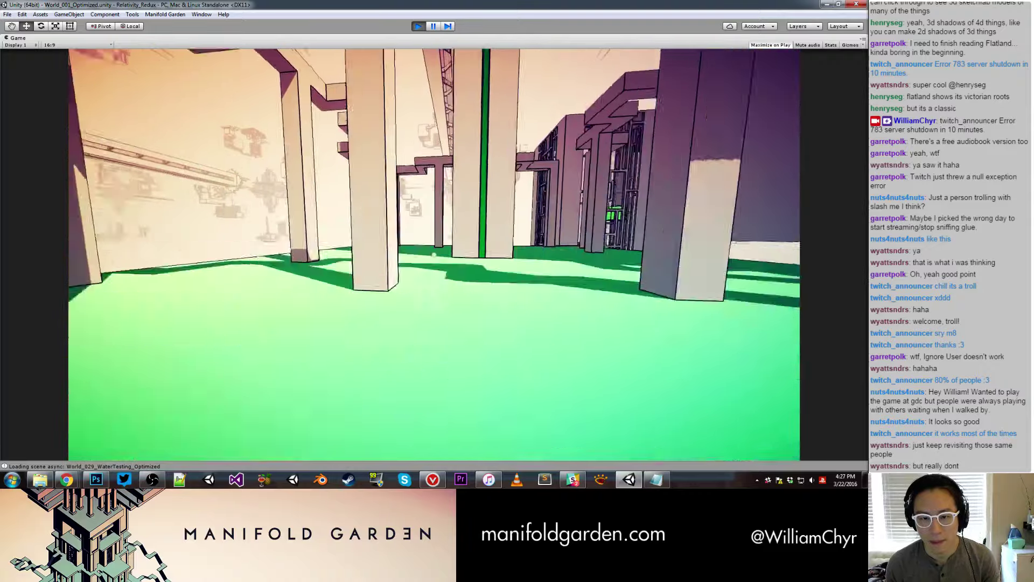
key("w")
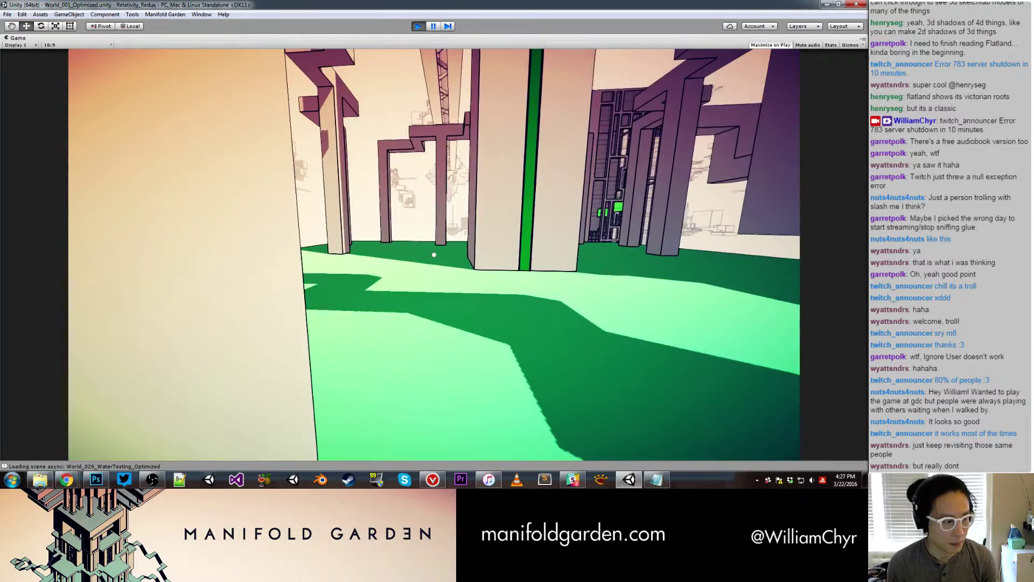
key("w")
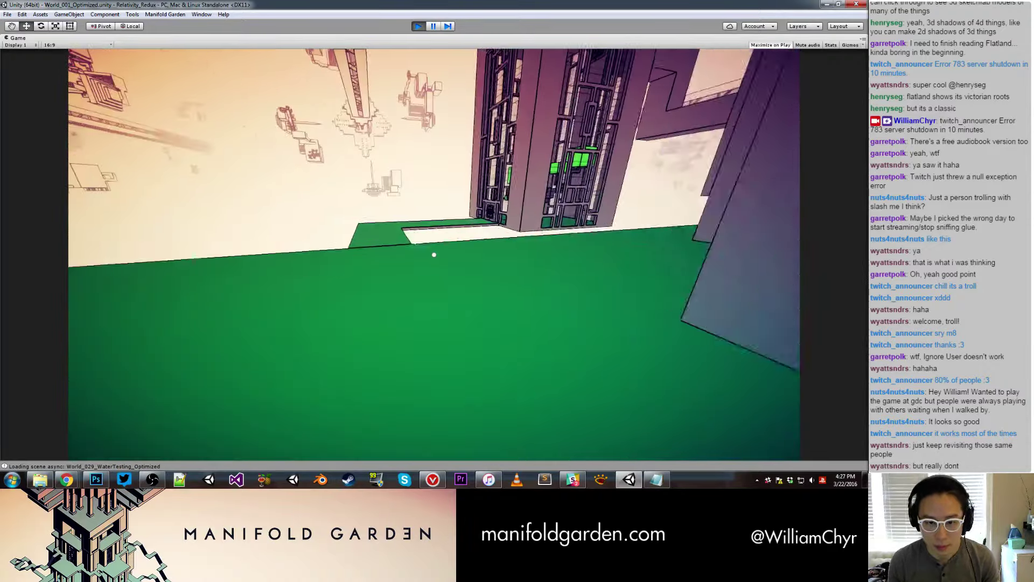
key("w")
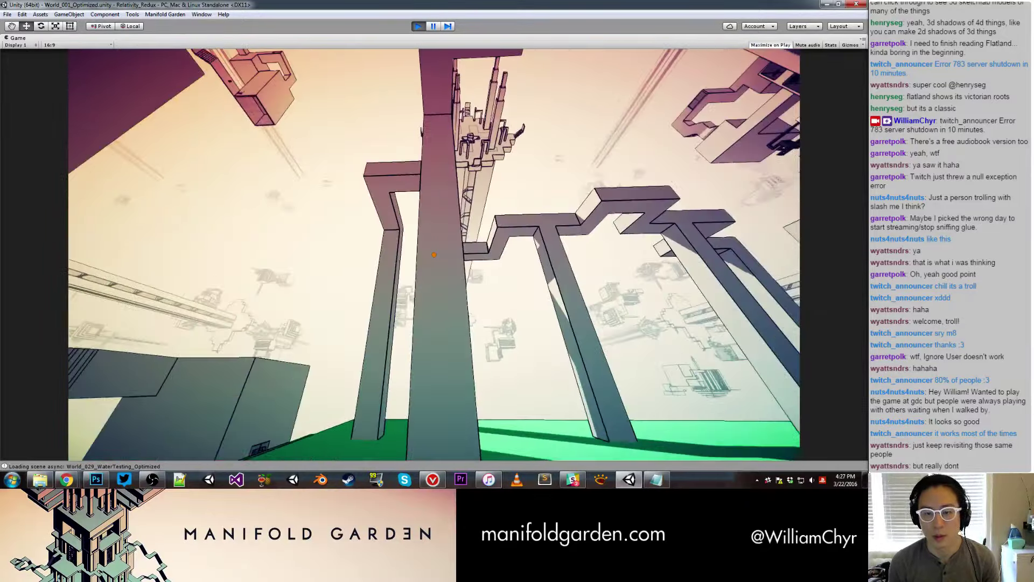
left_click(433, 254)
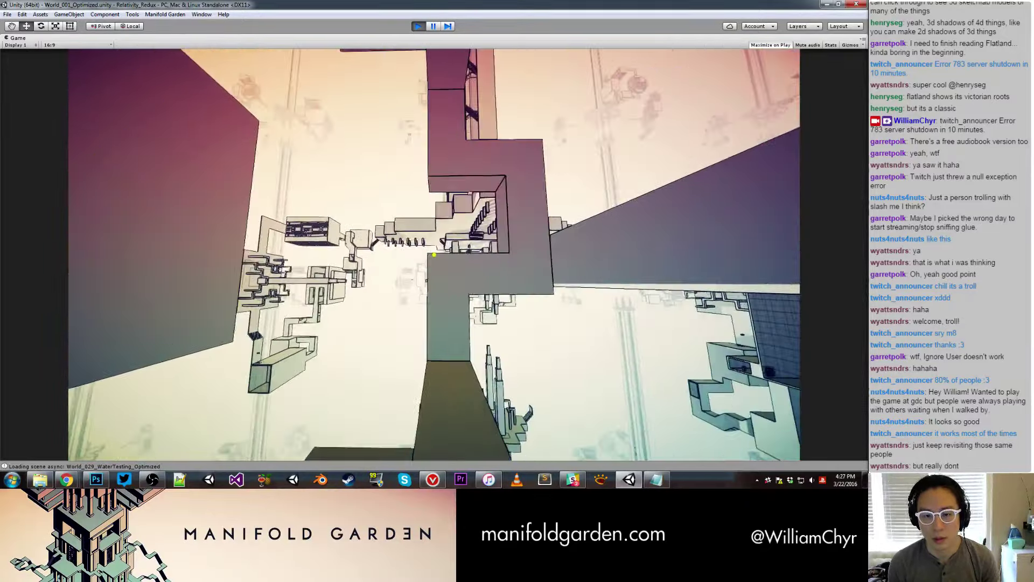
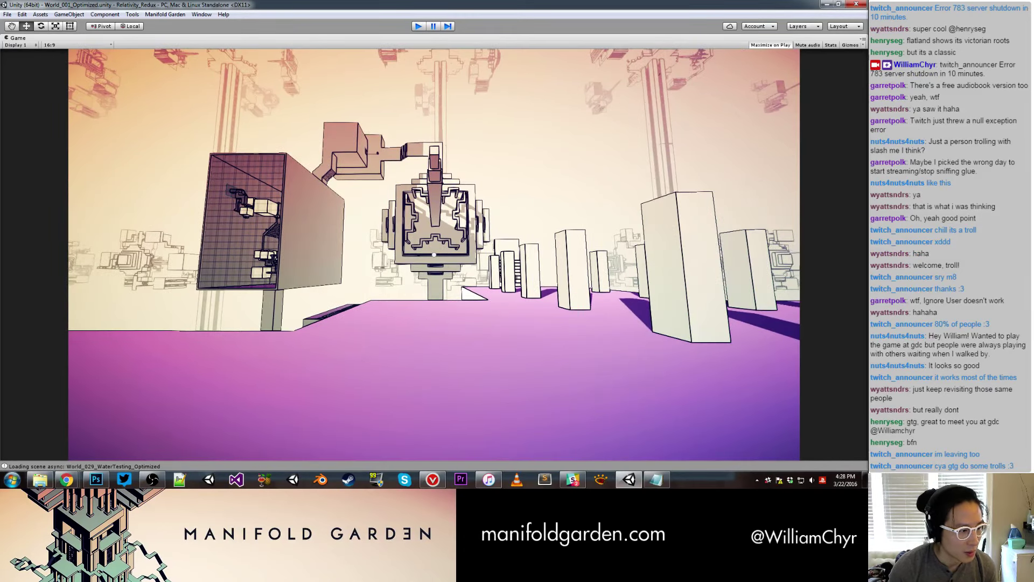
Exit Play mode and select two cyan cubes of the tower to inspect them.
key("ctrl+p")
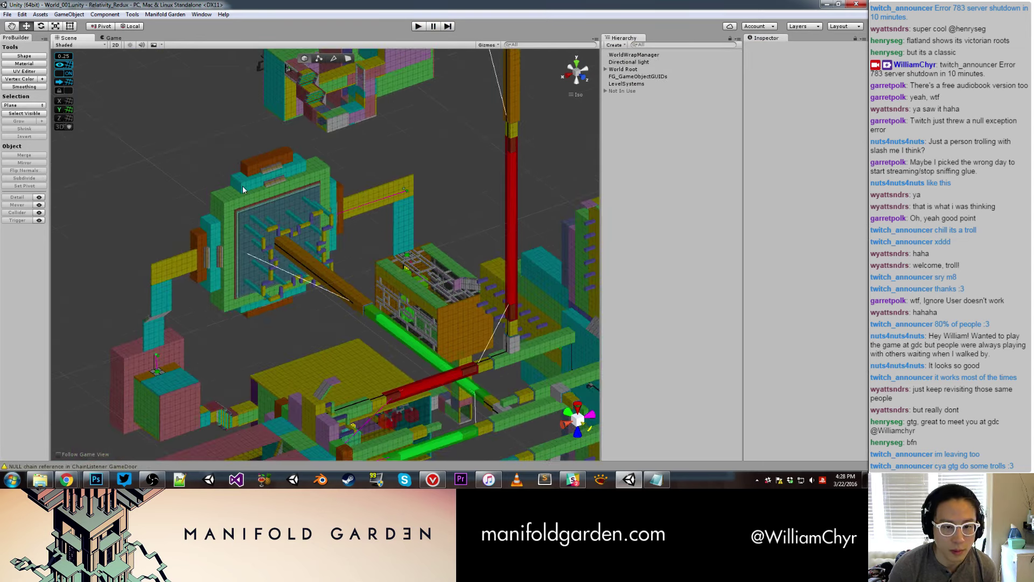
left_click(242, 185)
scroll(244, 156, "up", 2)
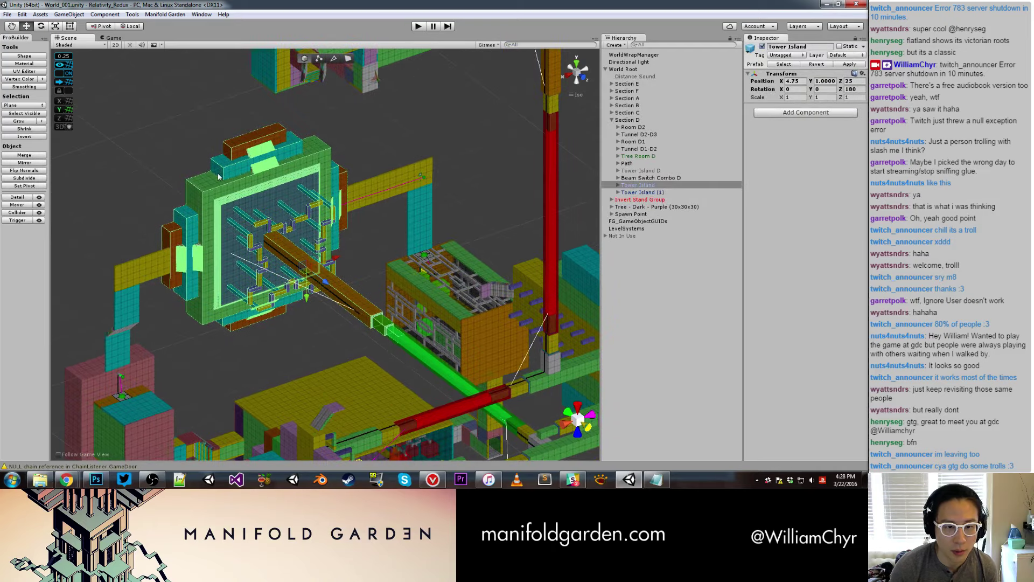
left_click(241, 138, "shift")
mouse_move(262, 164)
left_mouse_down("alt")
mouse_move(204, 84)
mouse_move(267, 157)
mouse_move(187, 242)
mouse_move(98, 267)
left_mouse_up("alt")
scroll(173, 261, "up", 5)
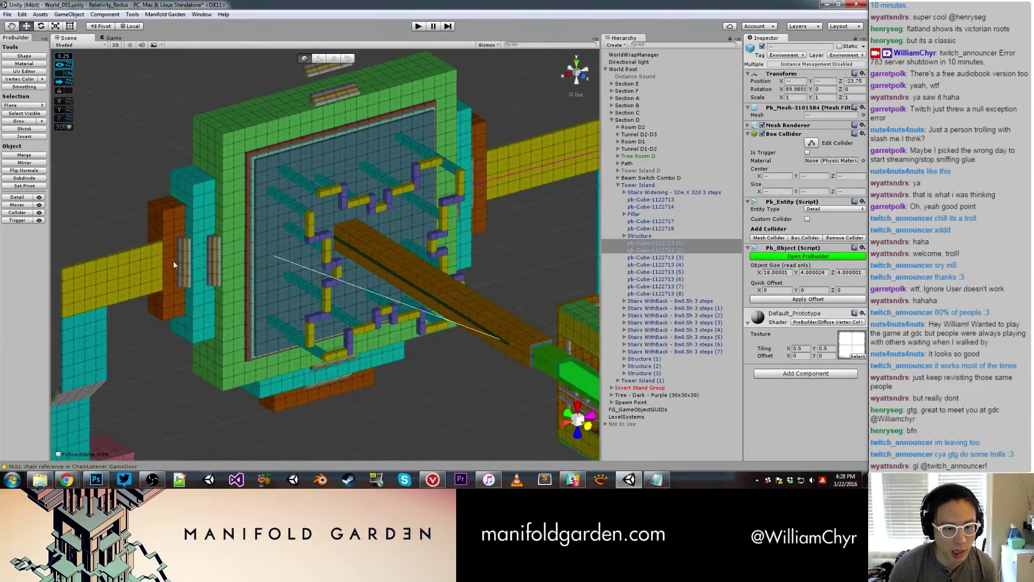
Inspect Tower Island, clear the selection, and open the Staircase Generator with Ctrl+Alt+S.
left_click(190, 265)
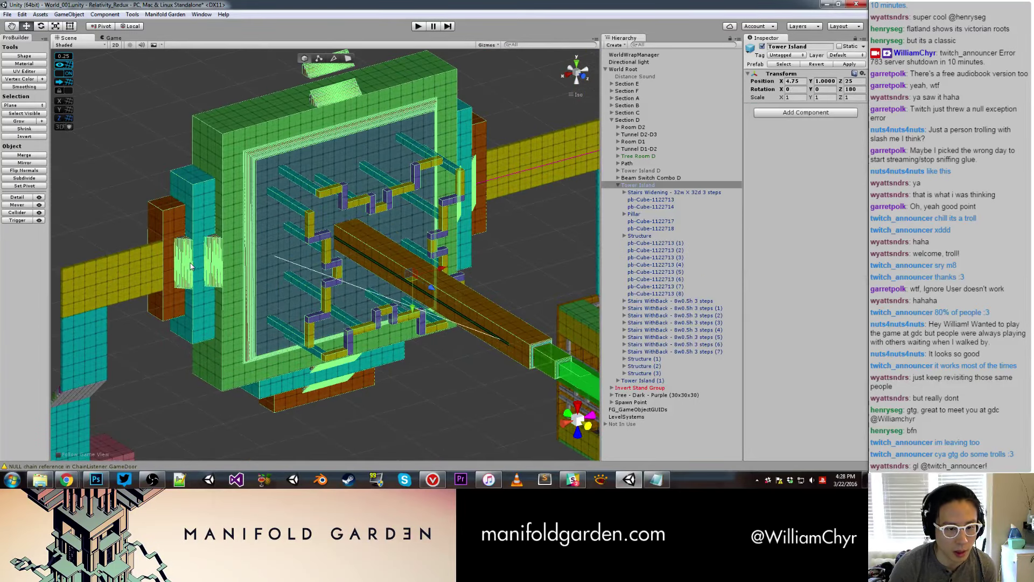
left_click(166, 402)
key("ctrl+alt+s")
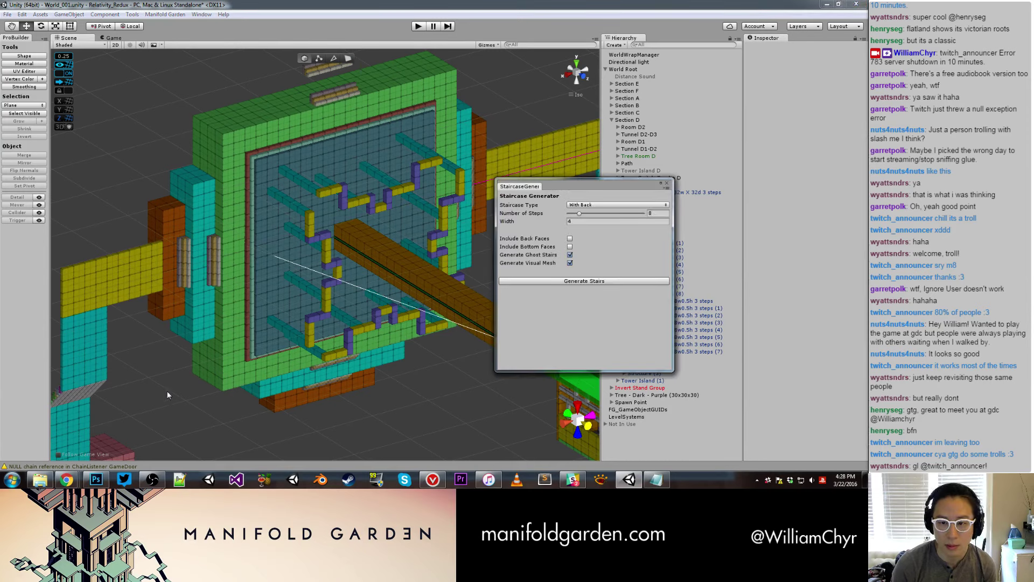
Generate a 4-step and a 3-step back-walled staircase, moving the 3-step one 30 units along X.
left_click(580, 281)
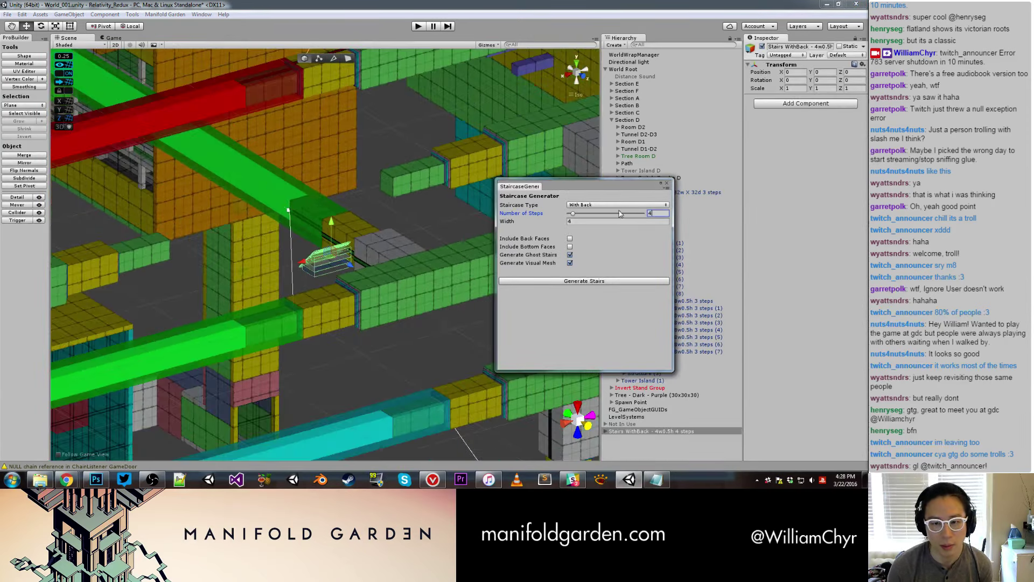
left_click(560, 281)
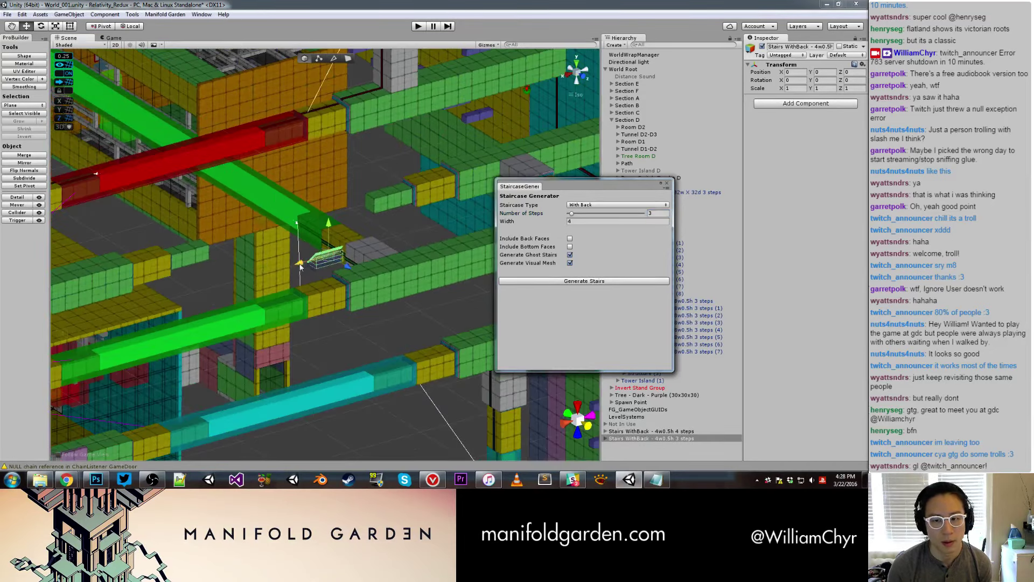
left_click_drag(301, 266, 107, 302)
scroll(231, 282, "down", 5)
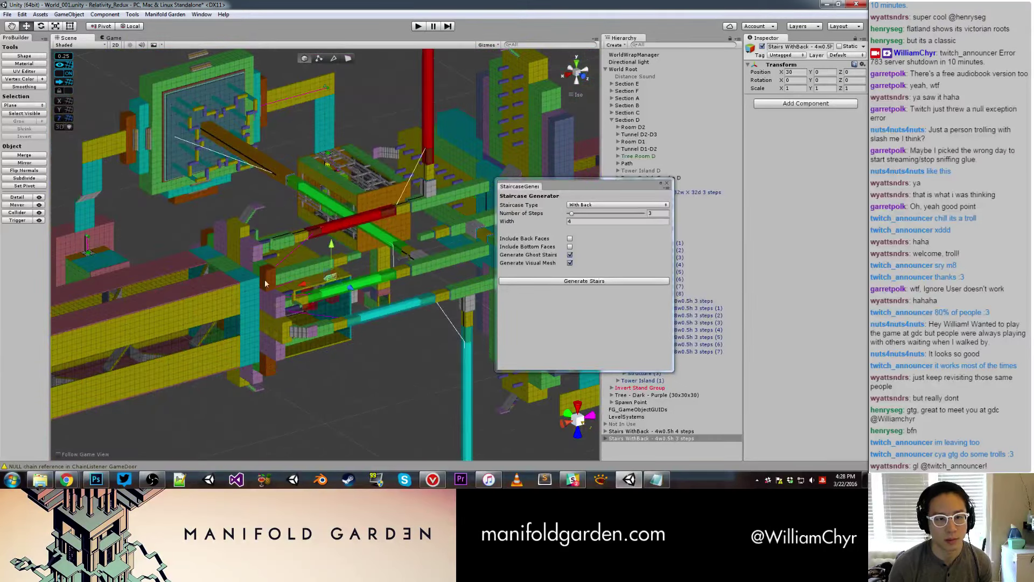
Box-select several scene objects, frame them, and set the generator's step count to 3.
left_click_drag(236, 188, 210, 156)
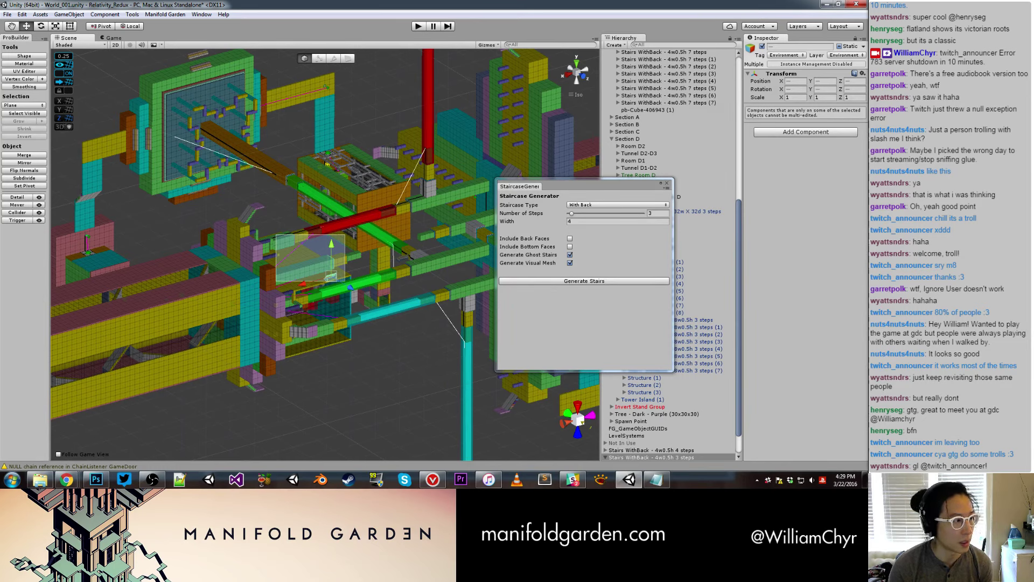
left_click_drag(276, 235, 210, 153)
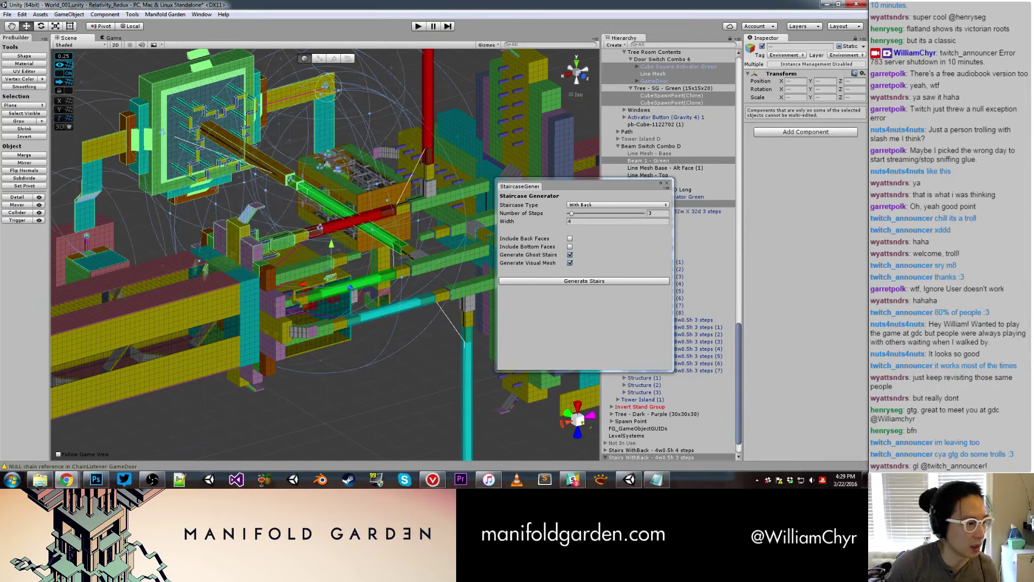
key("f")
left_click(658, 213)
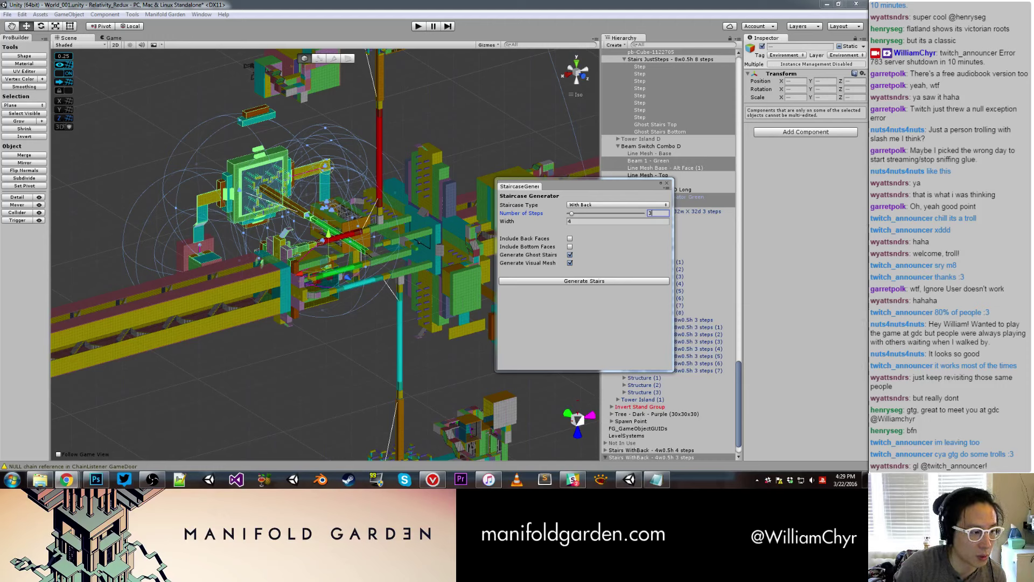
left_click(478, 138)
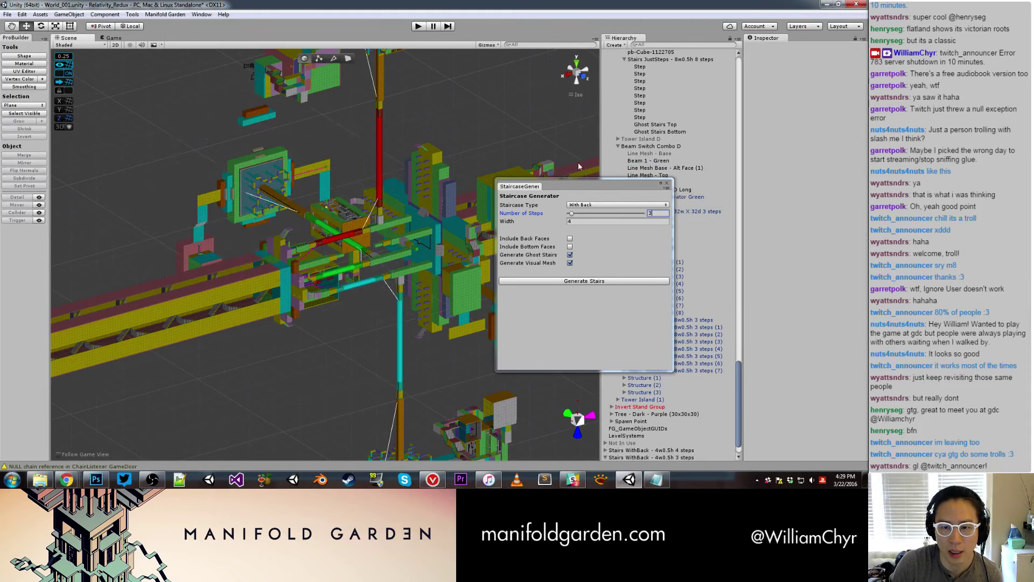
left_click(664, 184)
scroll(321, 204, "up", 6)
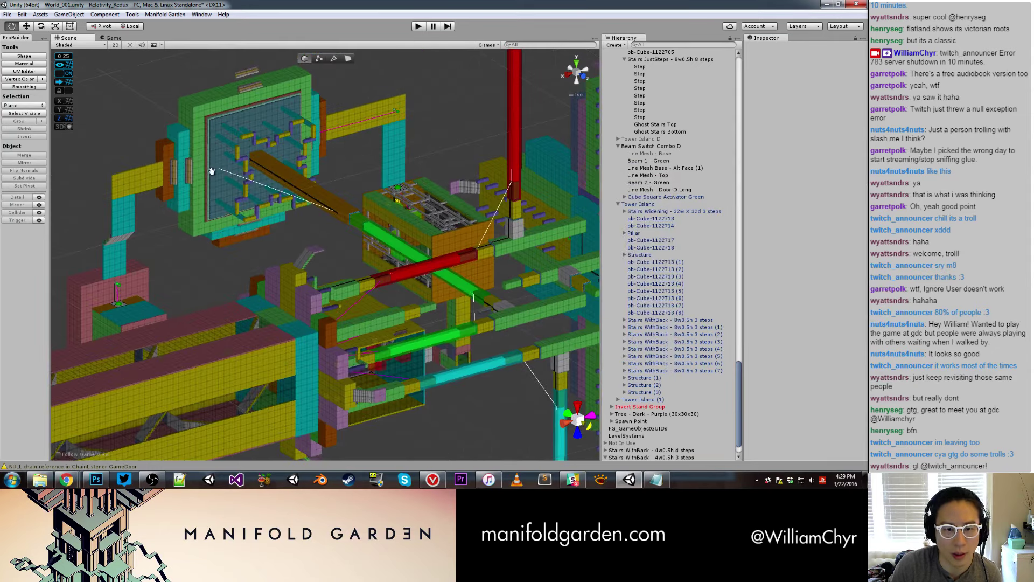
scroll(321, 205, "up", 2)
scroll(377, 221, "up", 3)
scroll(431, 237, "up", 3)
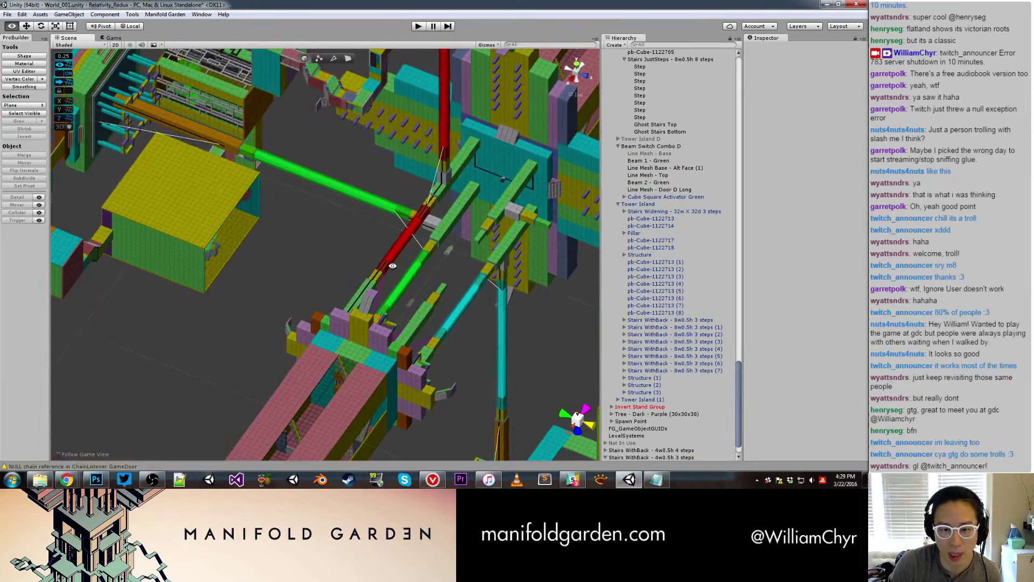
left_click(456, 248)
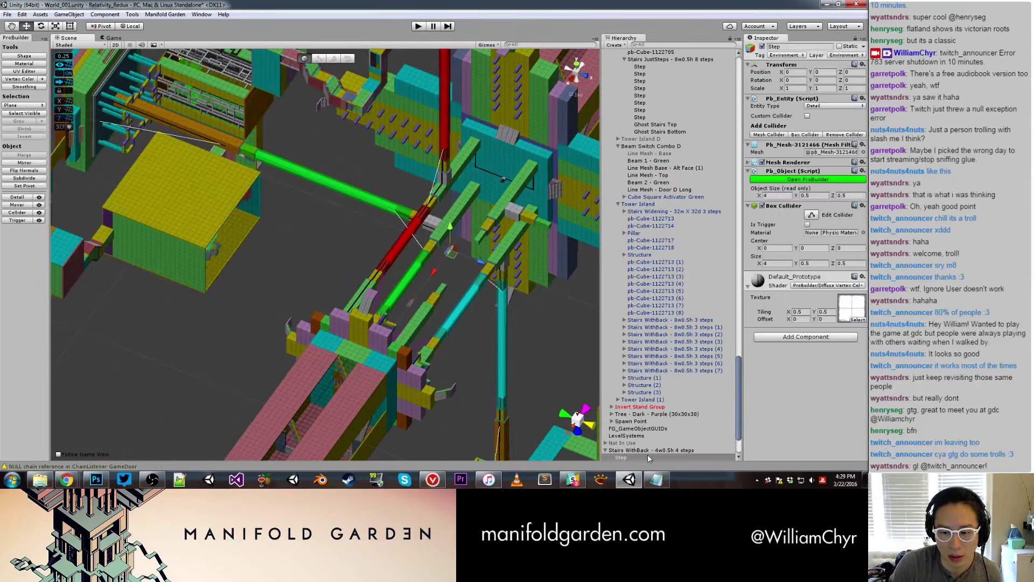
left_click(650, 450)
left_click_drag(492, 273, 381, 252)
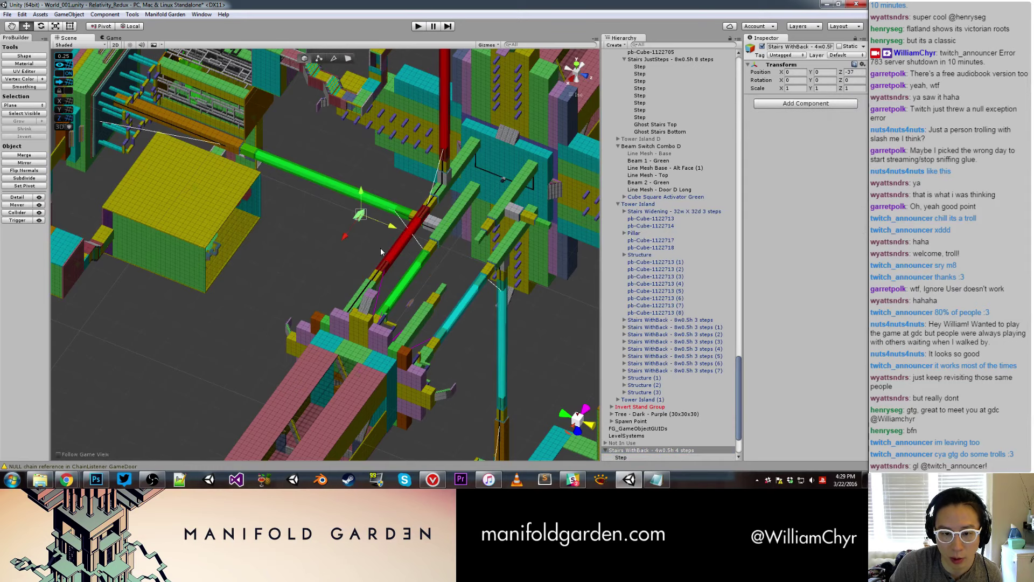
left_click(406, 304)
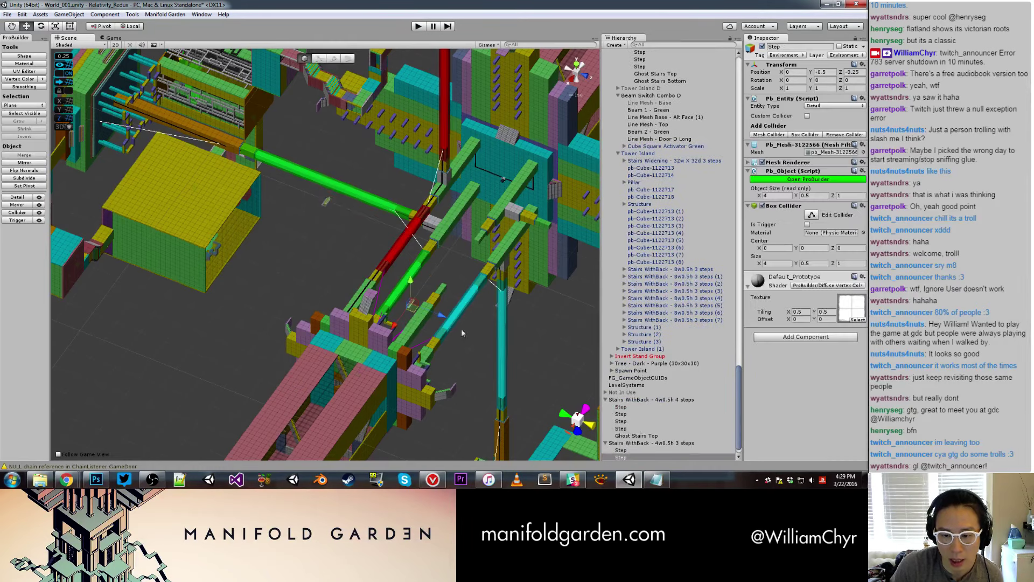
left_click(649, 442)
left_click_drag(437, 319, 65, 212)
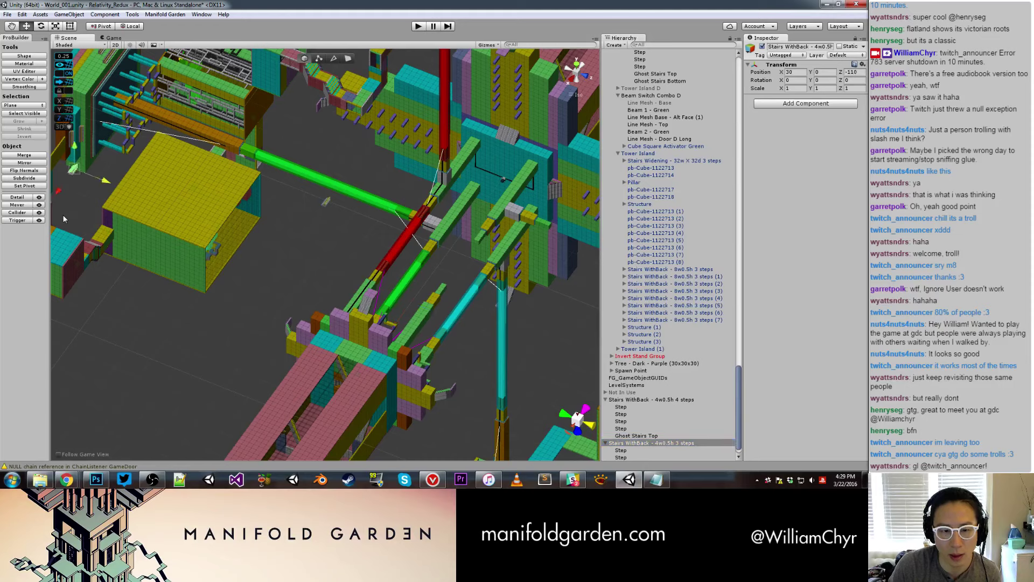
key("f")
scroll(334, 262, "up", 2)
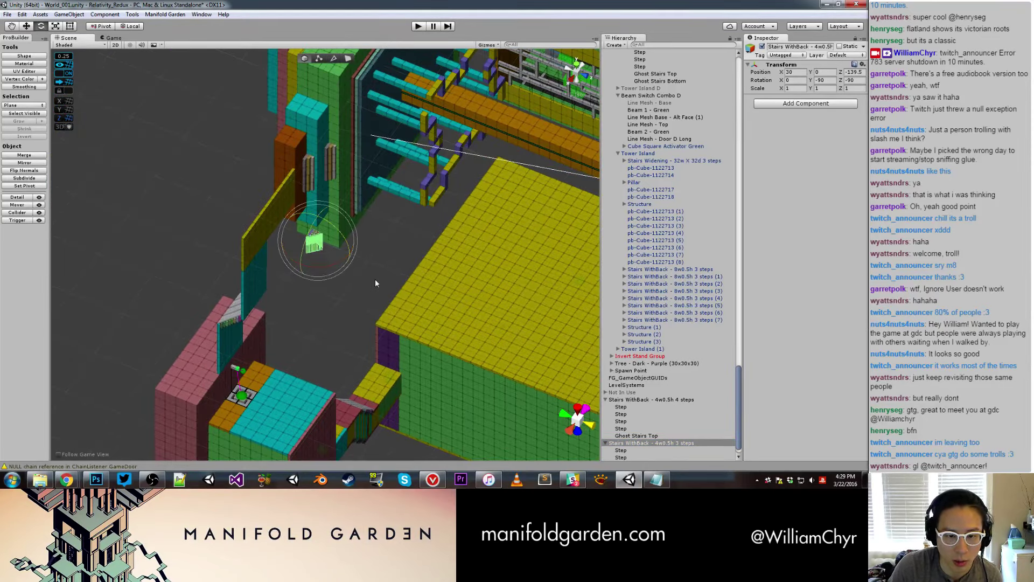
right_click_drag(376, 283, 312, 229)
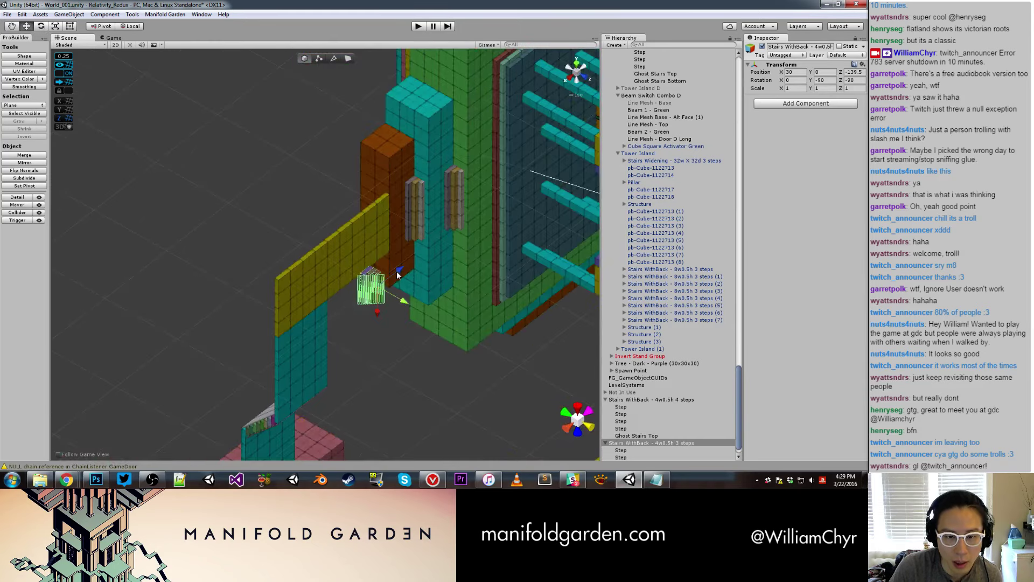
left_click_drag(398, 275, 521, 240)
left_click_drag(455, 205, 389, 159)
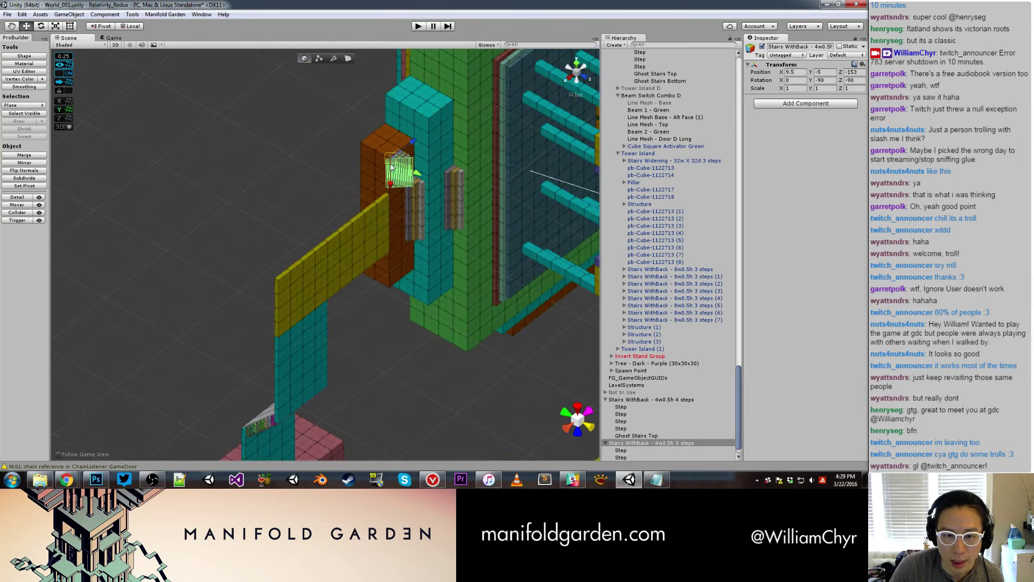
middle_click_drag(390, 159, 455, 155)
left_click_drag(468, 153, 479, 157)
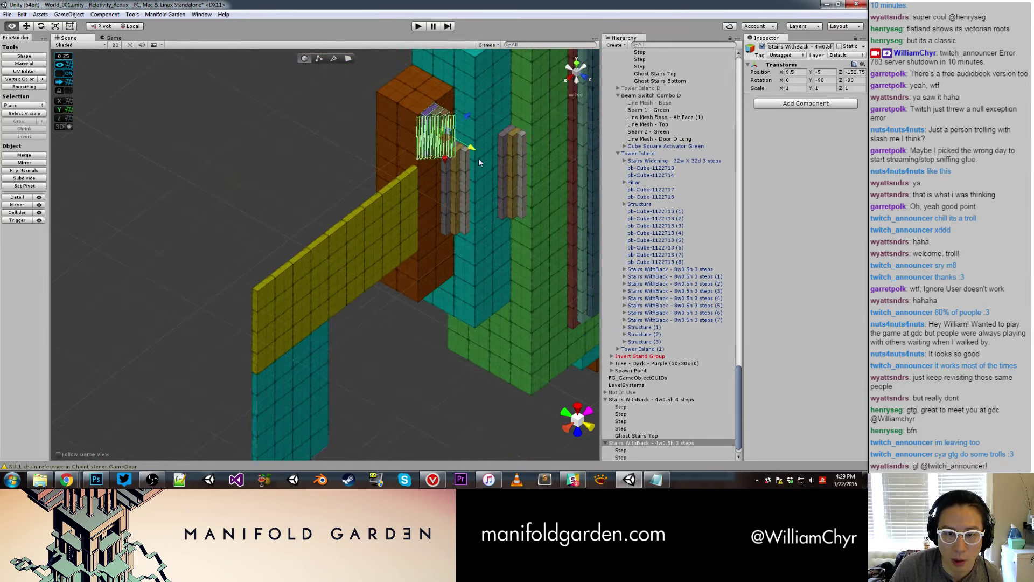
middle_click_drag(478, 157, 526, 304)
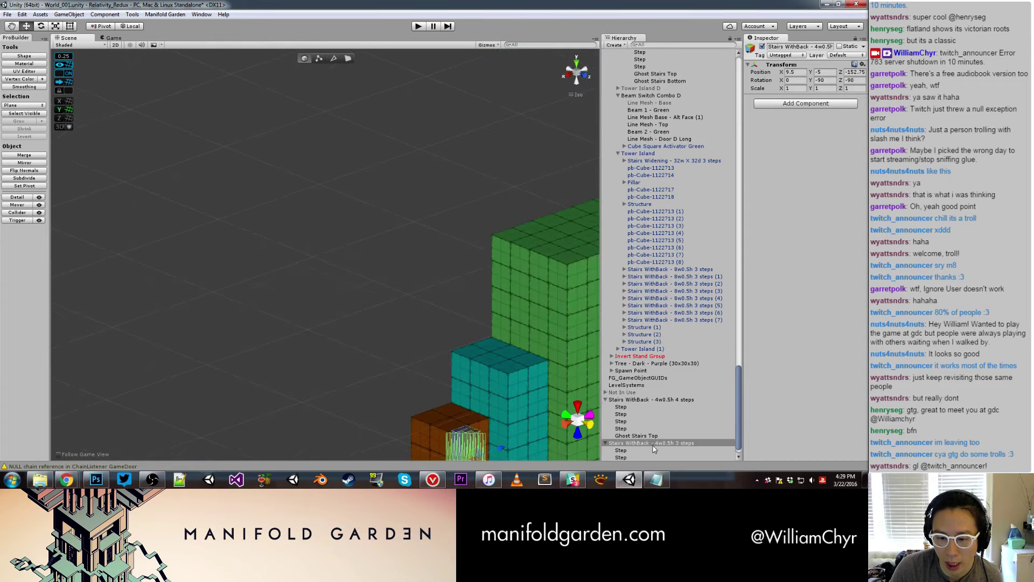
double_click(654, 444)
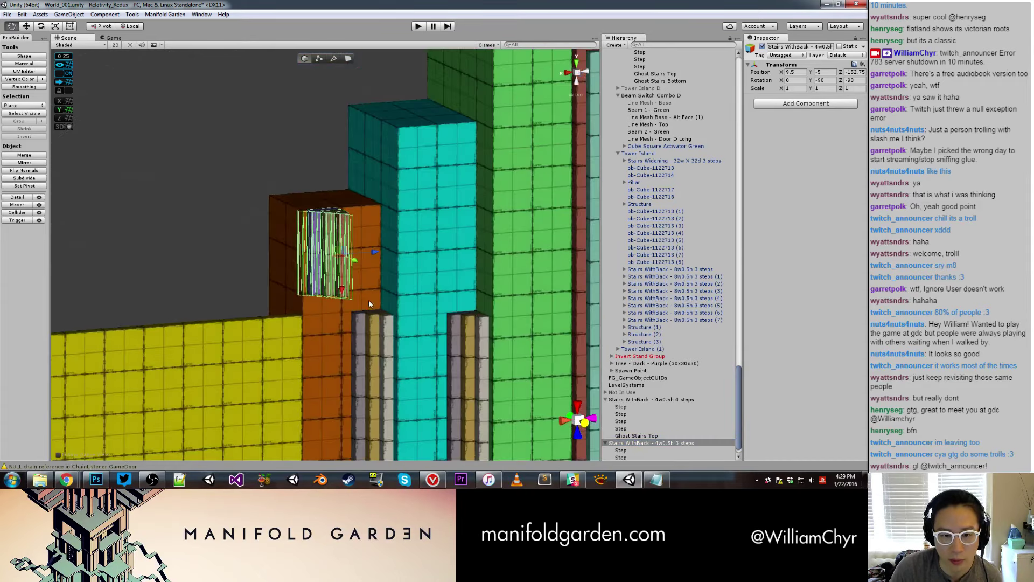
left_click_drag(375, 252, 423, 254)
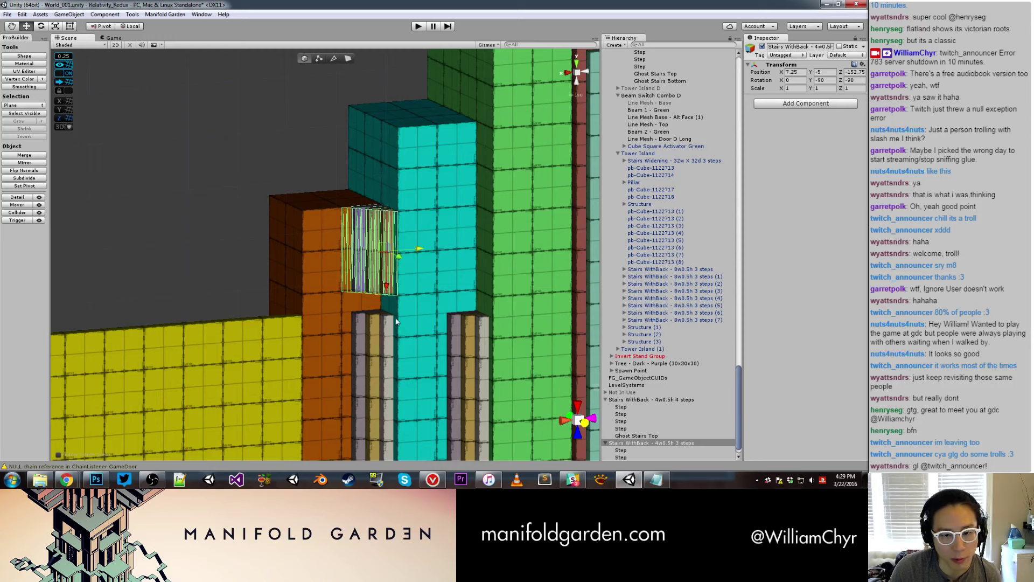
left_click(377, 338)
left_click(377, 325)
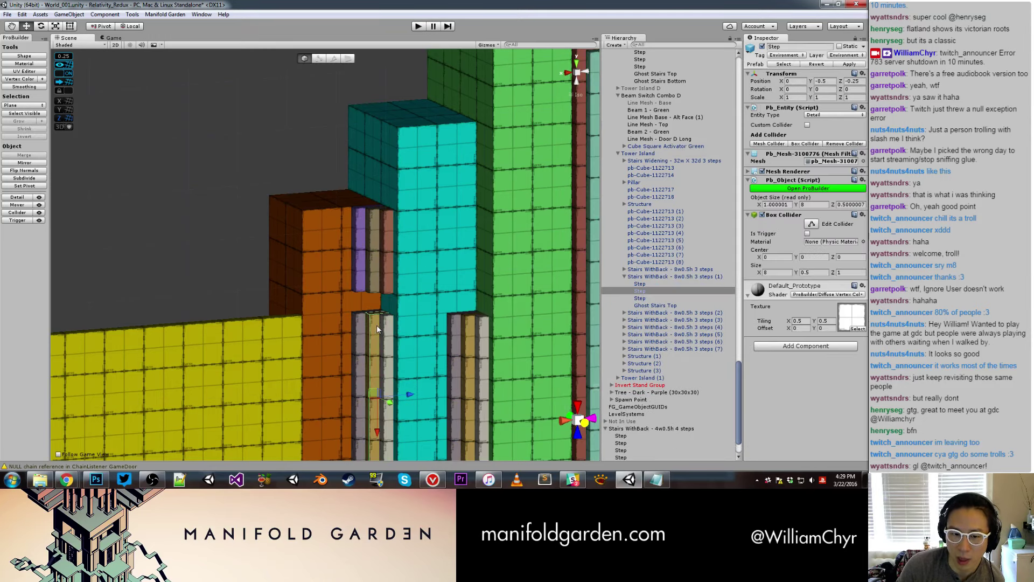
left_click(633, 277)
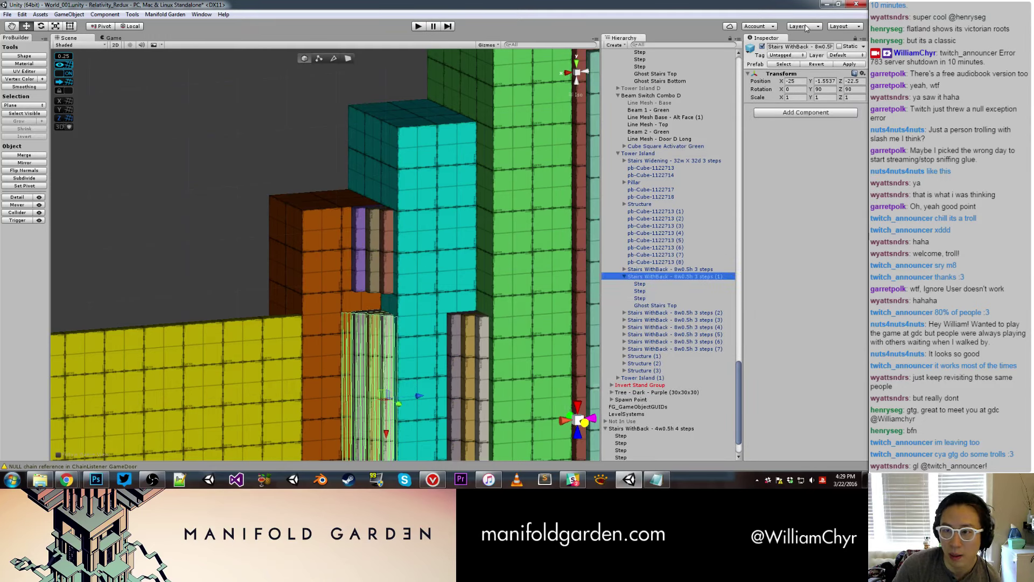
left_click(763, 47)
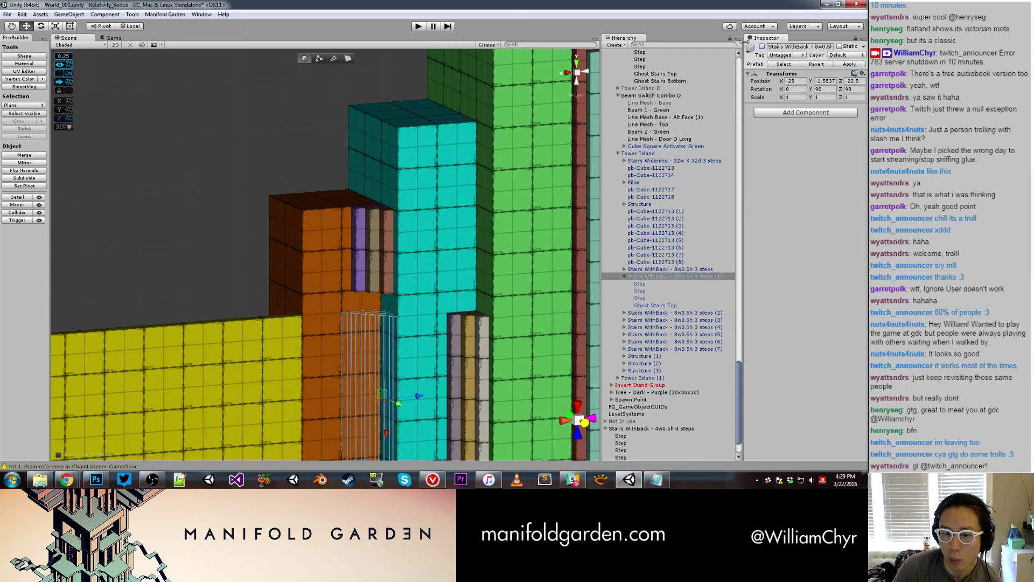
left_click(383, 262)
left_click(652, 451)
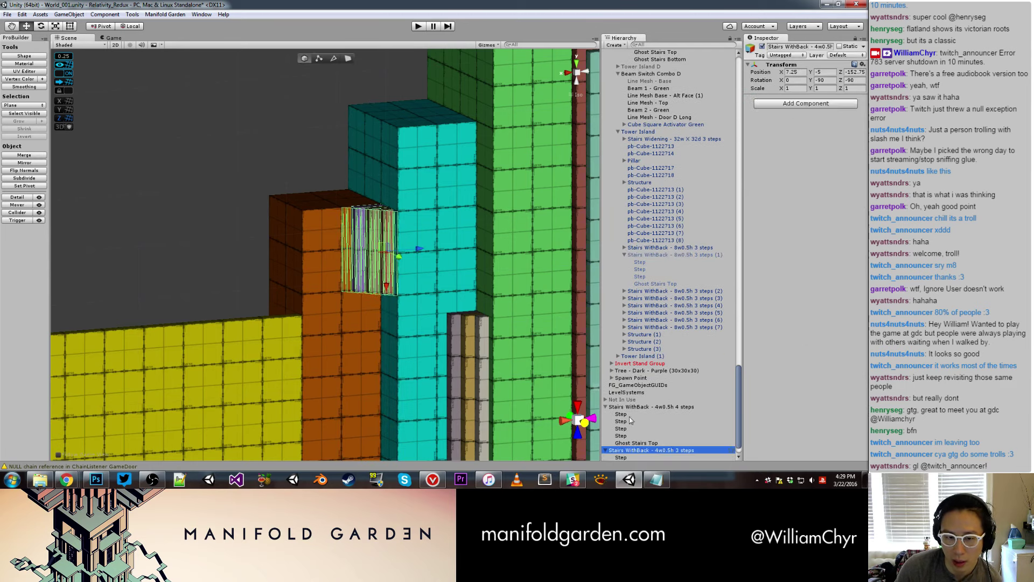
key("f")
mouse_move(348, 282)
left_mouse_down()
mouse_move(380, 375)
mouse_move(402, 319)
left_mouse_up()
scroll(383, 386, "down", 3)
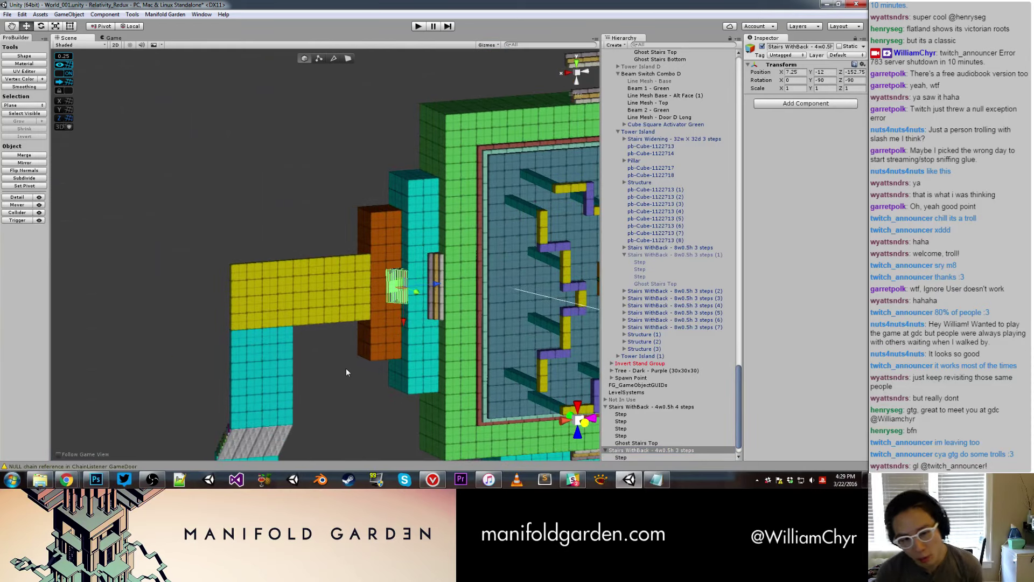
left_click(346, 367)
mouse_move(346, 368)
left_mouse_down("alt")
mouse_move(417, 345)
mouse_move(362, 440)
left_mouse_up("alt")
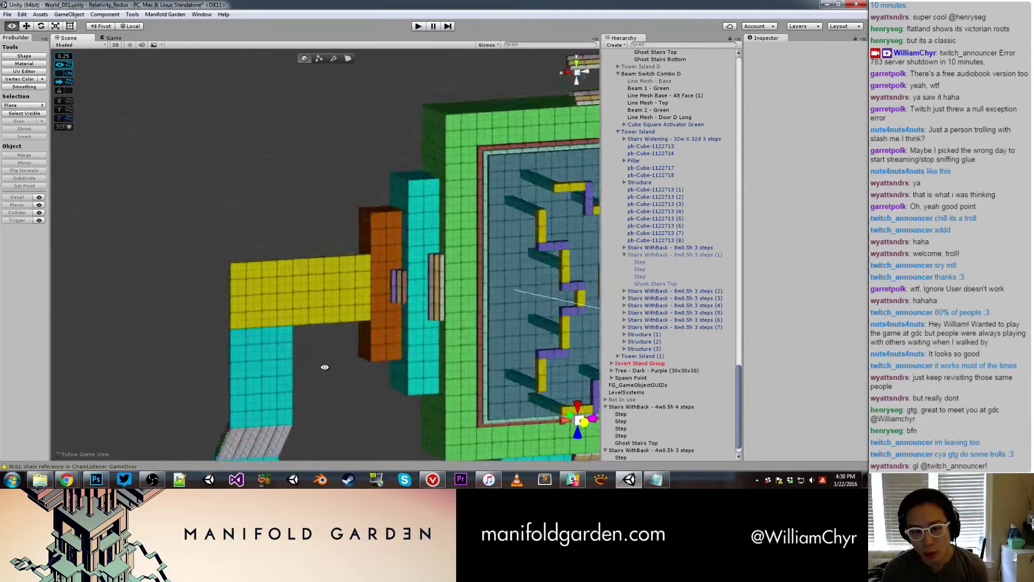
Select stair groups (2) and (3) floating above the green frame and choose Delete.
mouse_move(362, 440)
left_mouse_down("alt")
mouse_move(470, 302)
mouse_move(460, 241)
left_mouse_up("alt")
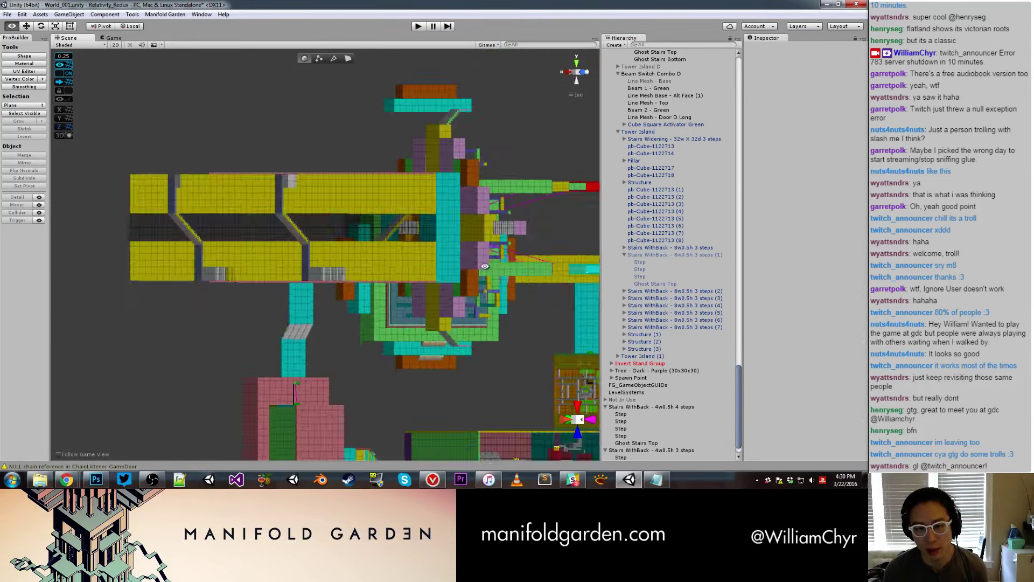
scroll(458, 237, "up", 5)
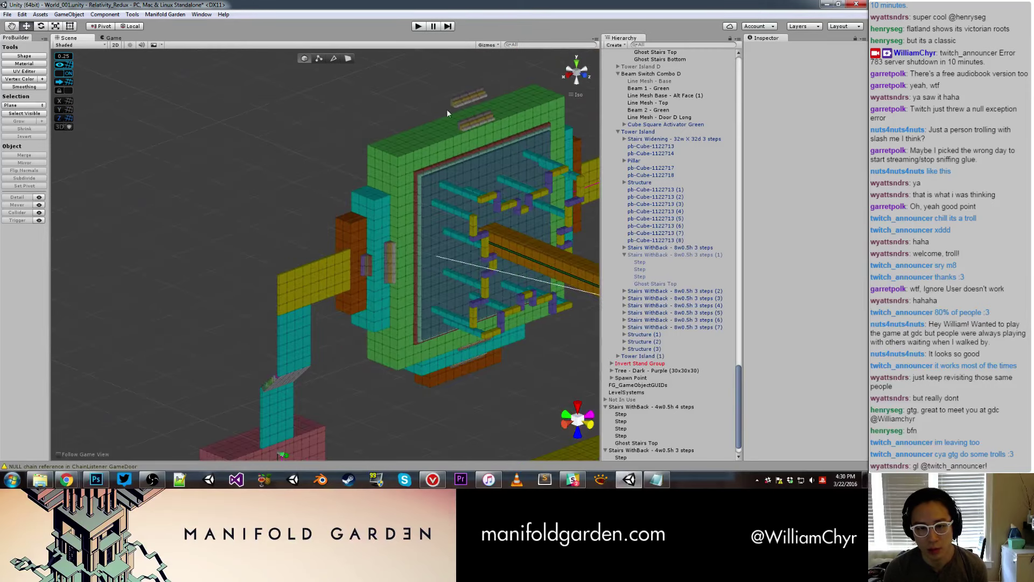
left_click(478, 118)
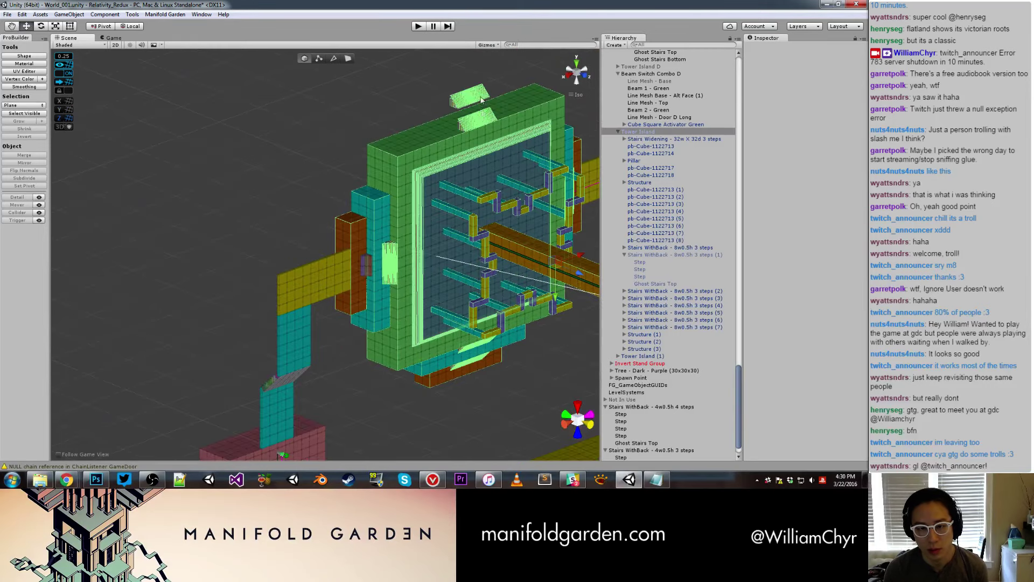
left_click(464, 129)
left_click(674, 291)
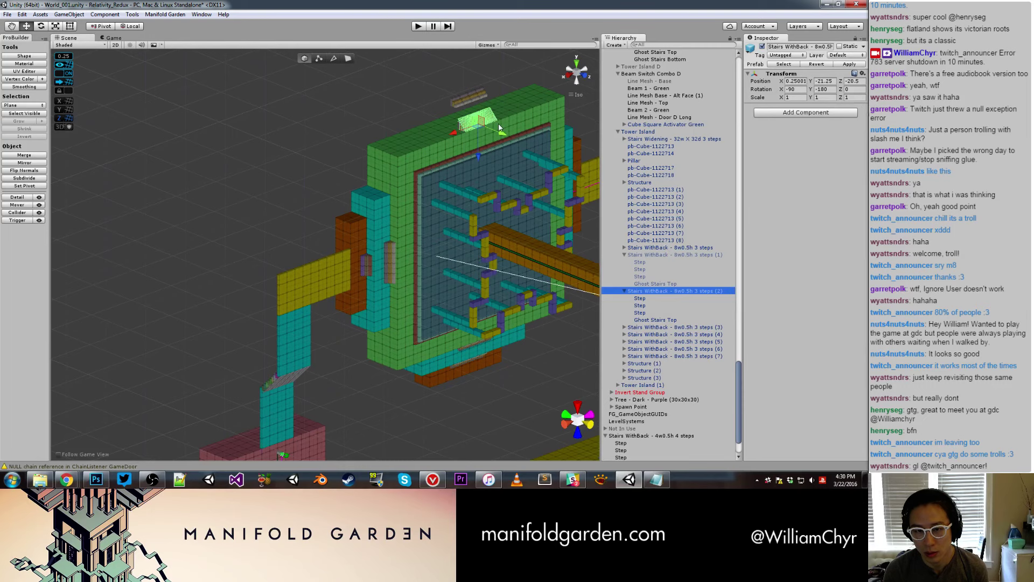
left_click(473, 95, "shift")
right_click(647, 331)
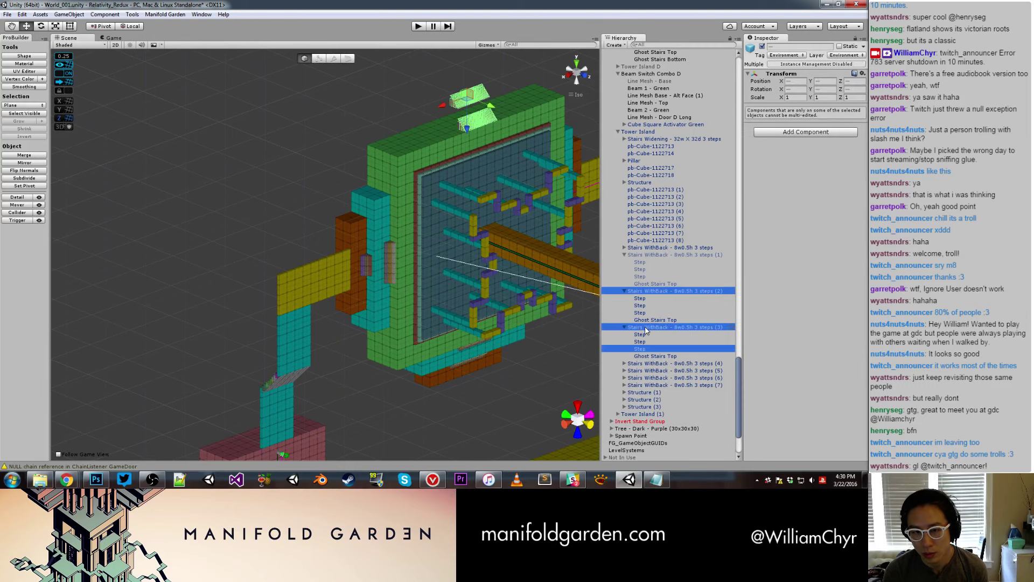
left_click(673, 214)
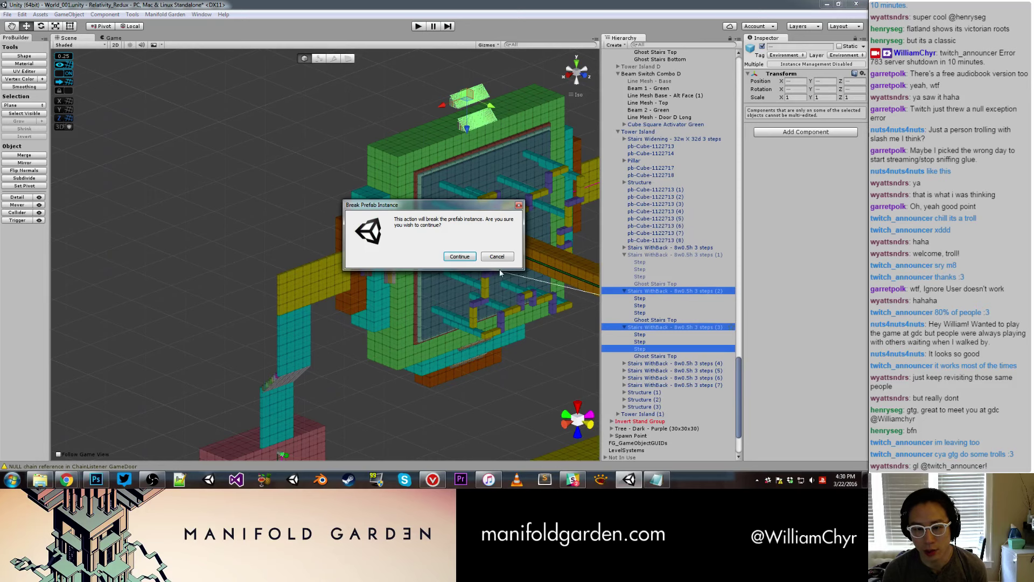
Confirm breaking the prefab instance and delete the two blocks floating above the frame.
left_click(463, 256)
middle_click_drag(485, 108, 441, 145)
left_click(458, 101)
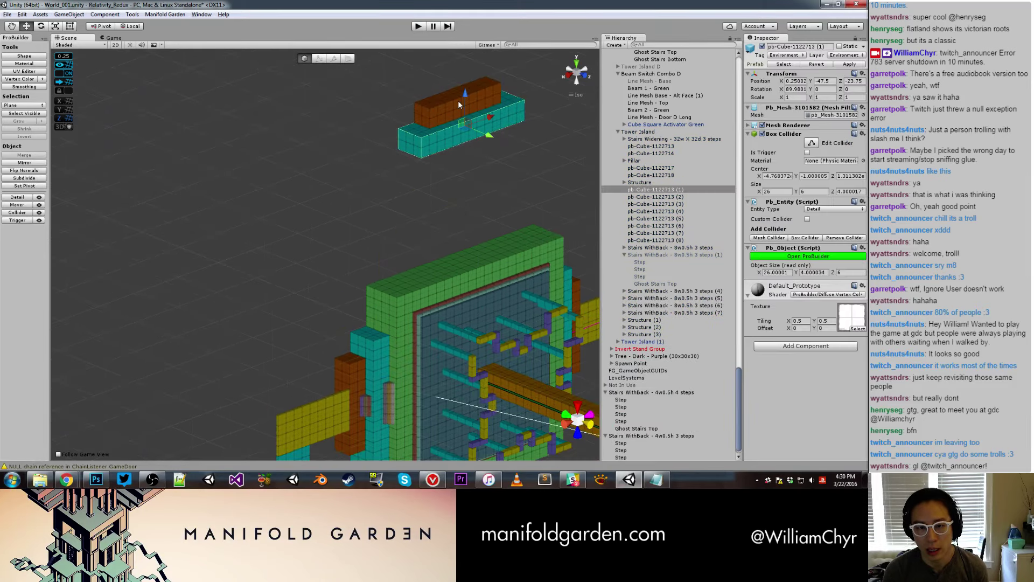
left_click(455, 104, "shift")
right_click(651, 202)
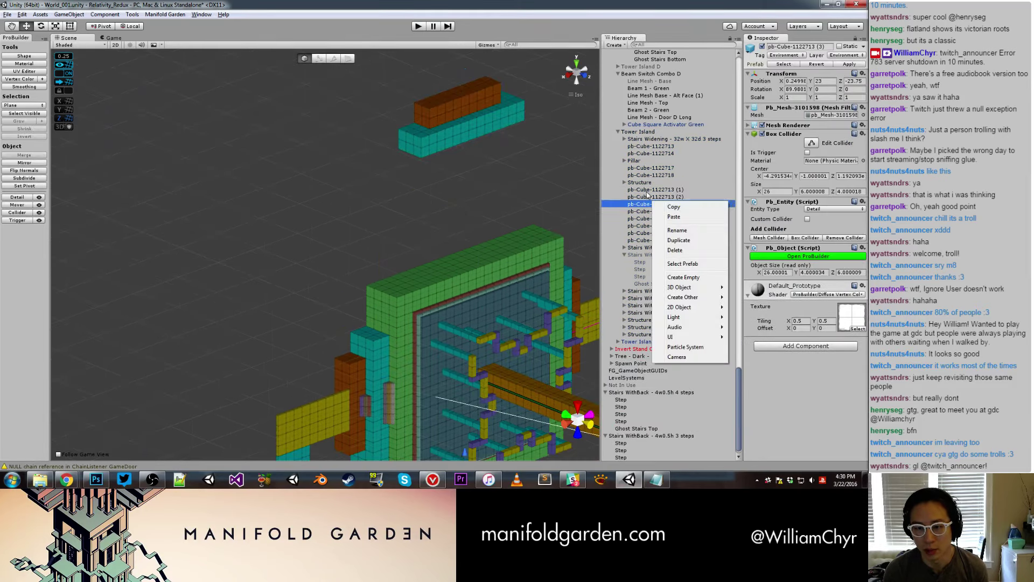
key("Escape")
right_click(648, 199)
left_click(671, 245)
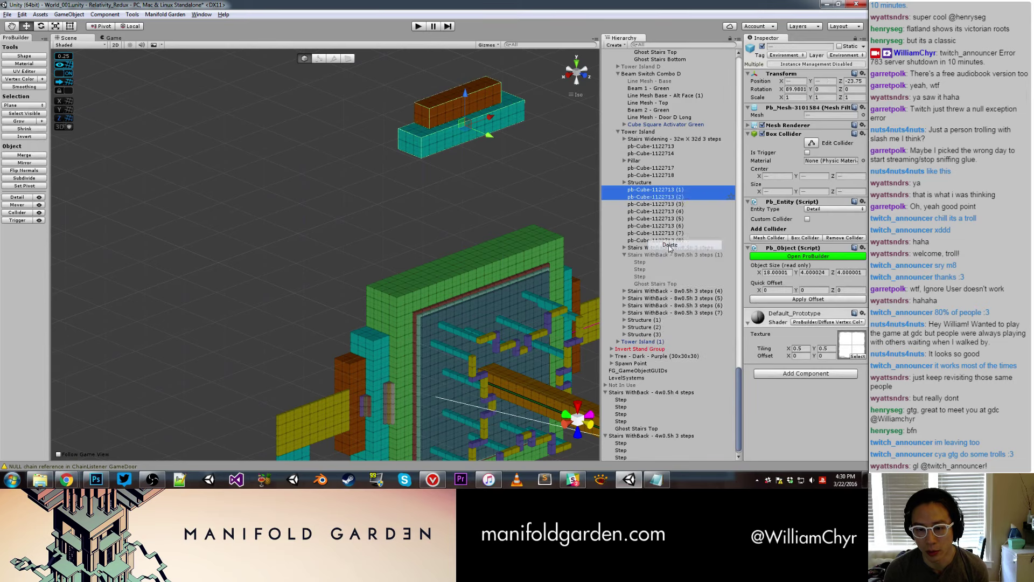
Frame a remaining stair step, then orbit out toward the blocks beneath the frame.
left_click(394, 405)
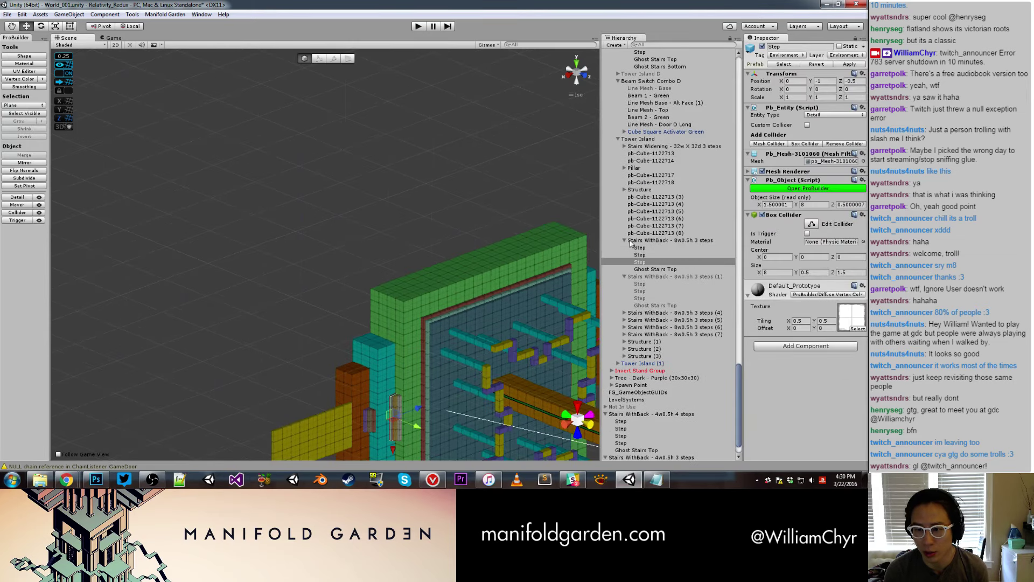
key("f")
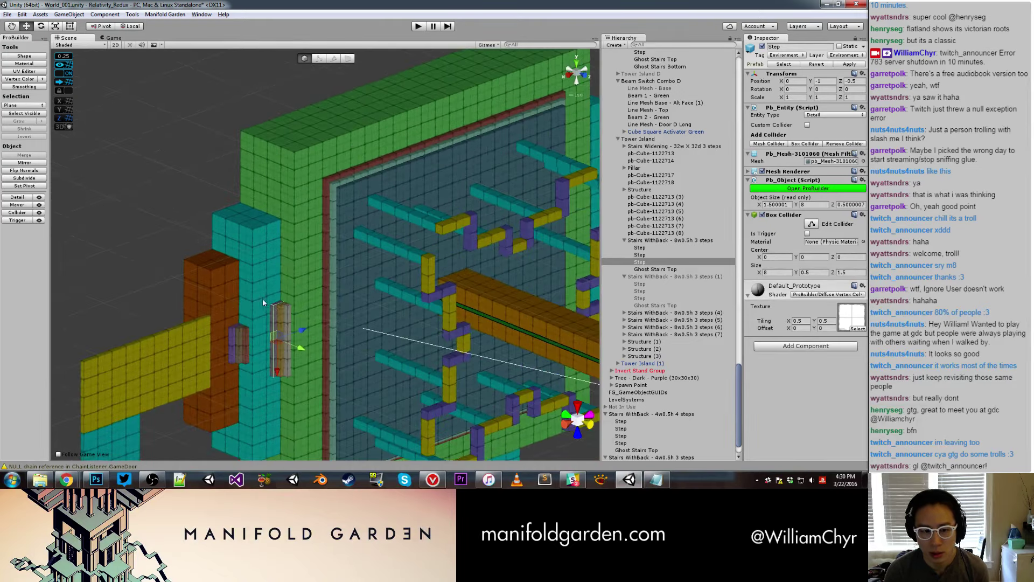
scroll(267, 304, "down", 2)
mouse_move(270, 309)
left_mouse_down("alt")
mouse_move(468, 273)
mouse_move(375, 170)
mouse_move(348, 386)
left_mouse_up("alt")
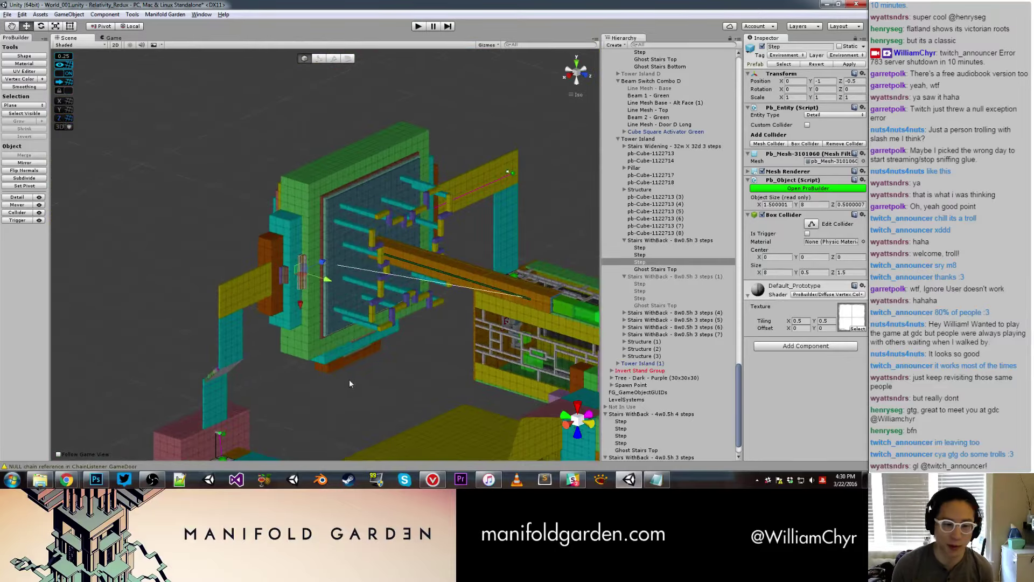
scroll(372, 370, "up", 5)
middle_click_drag(342, 369, 379, 242)
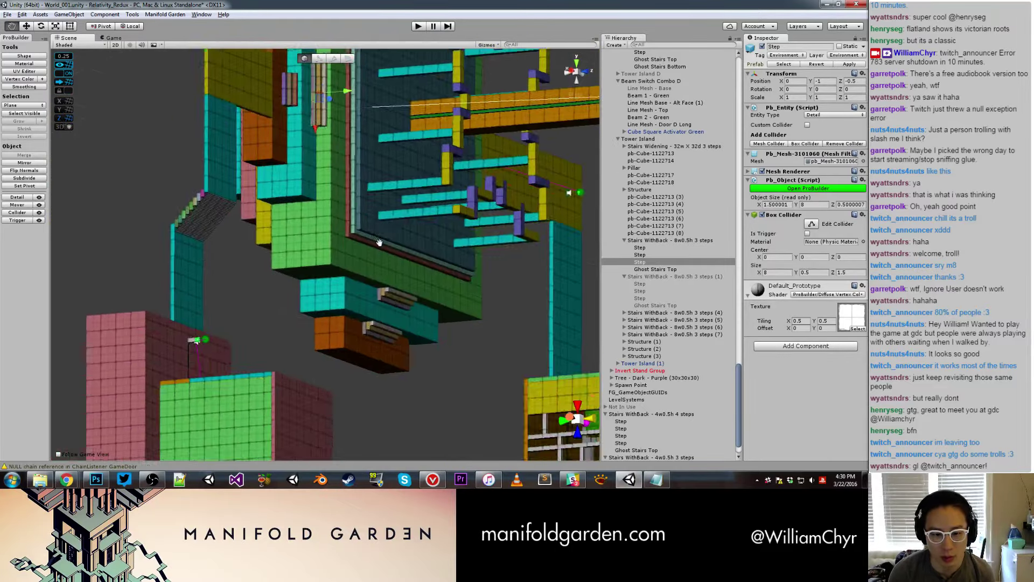
scroll(379, 242, "up", 2)
Delete stair groups (6) and (7) plus pb-Cube-1122713 (3) and (4) beneath the frame.
left_click(394, 308)
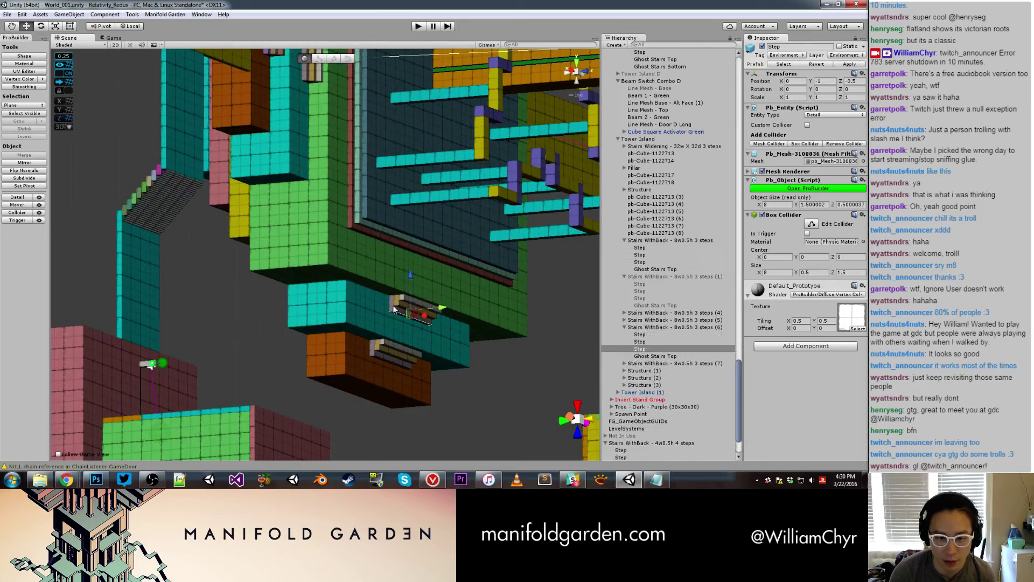
left_click(640, 328)
left_click(412, 349, "ctrl")
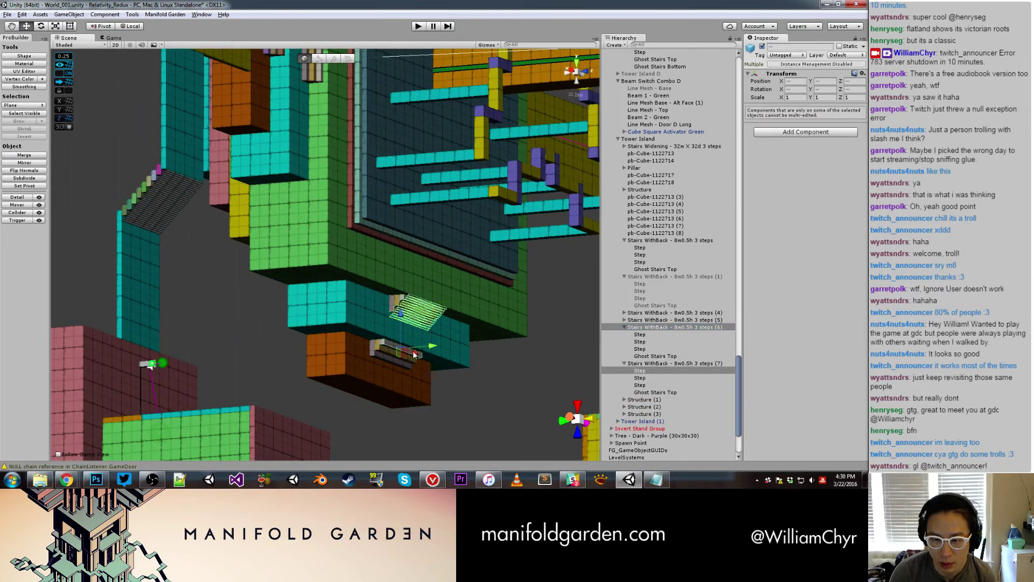
left_click(648, 363, "ctrl")
left_click(357, 308, "ctrl")
left_click(345, 357, "ctrl")
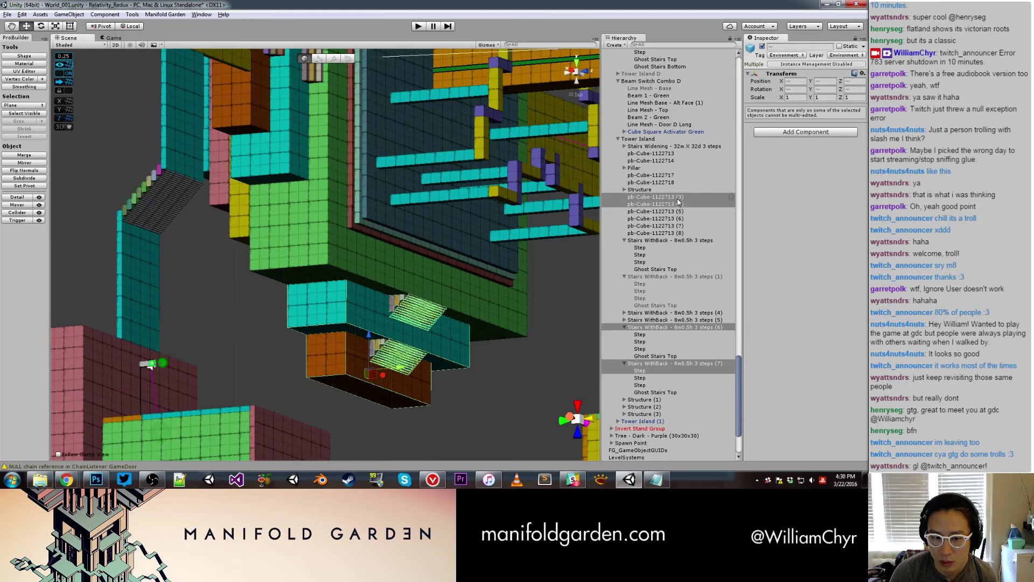
mouse_move(558, 233)
left_mouse_down("alt")
mouse_move(466, 297)
mouse_move(458, 253)
mouse_move(258, 230)
mouse_move(224, 240)
mouse_move(587, 211)
mouse_move(533, 277)
mouse_move(271, 180)
mouse_move(315, 205)
left_mouse_up("alt")
right_click(652, 204)
left_click(690, 253)
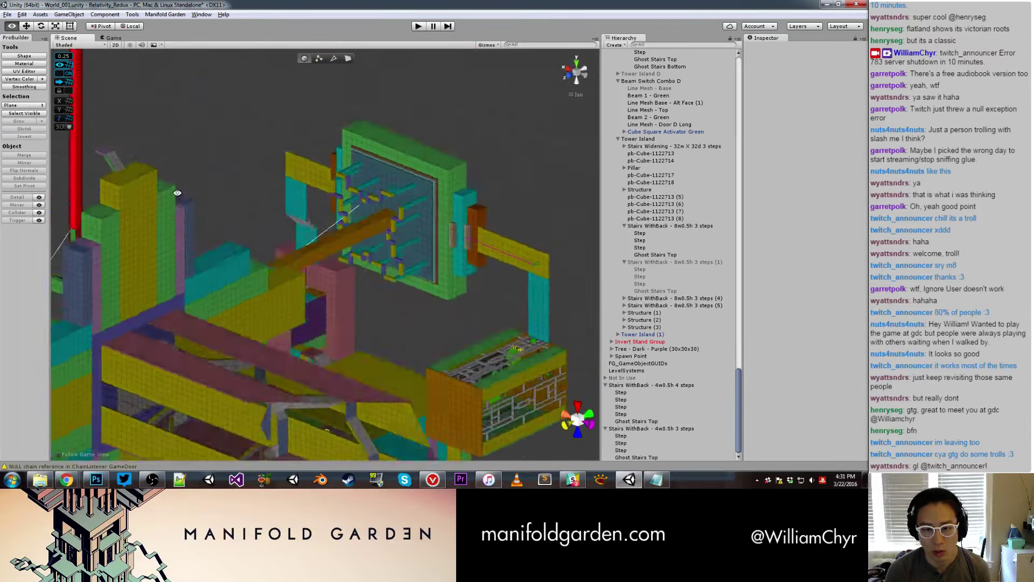
left_click_drag(314, 205, 496, 195, "alt")
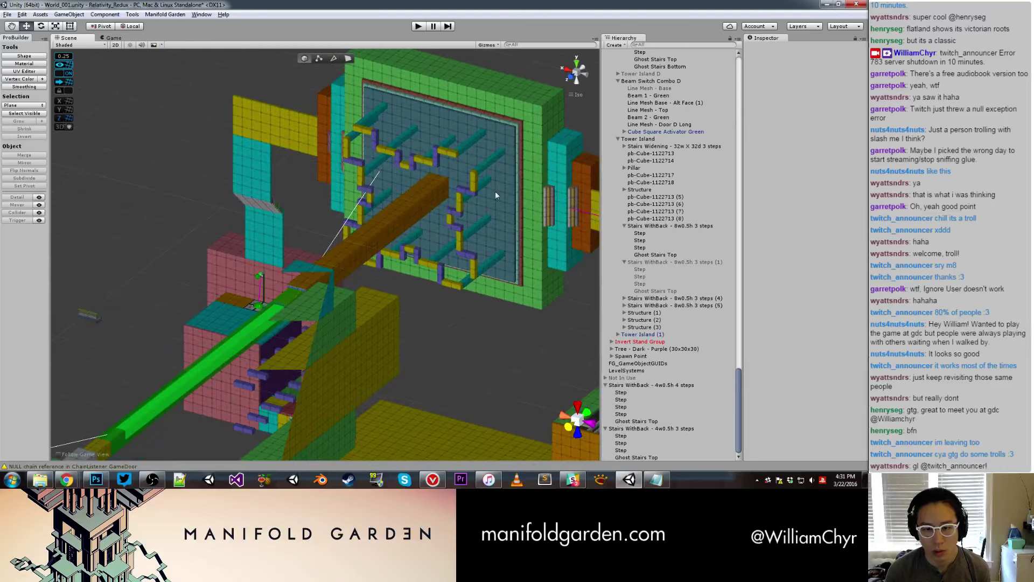
left_click(578, 196)
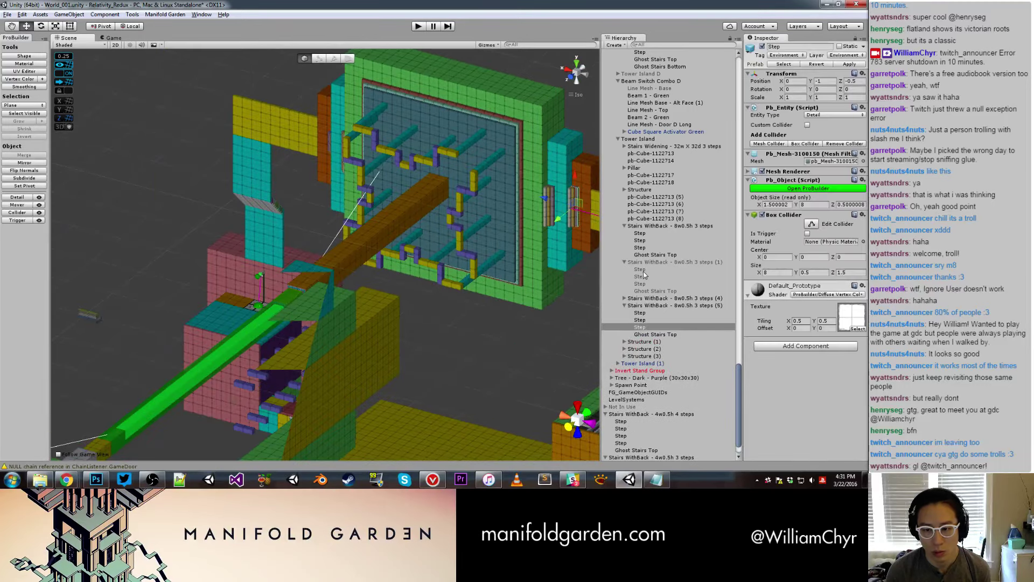
right_click(653, 307)
left_click(675, 355)
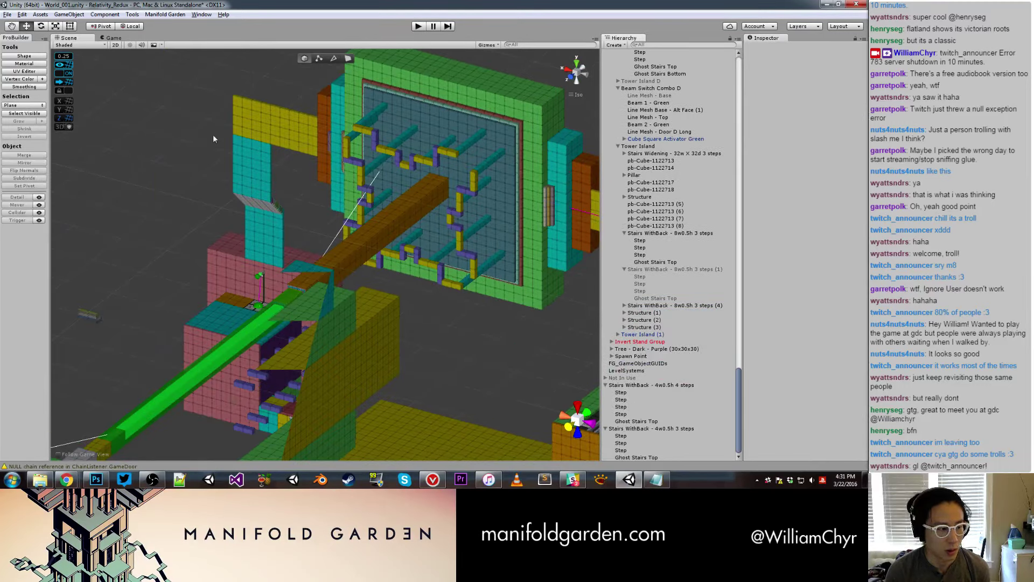
left_click_drag(214, 139, 302, 156, "alt")
left_click(262, 135)
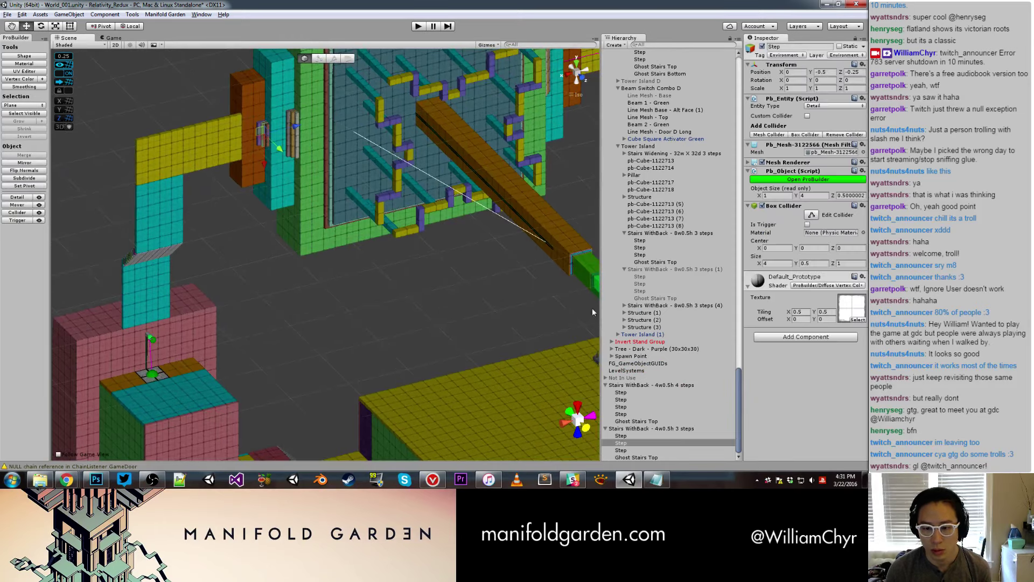
right_click(642, 428)
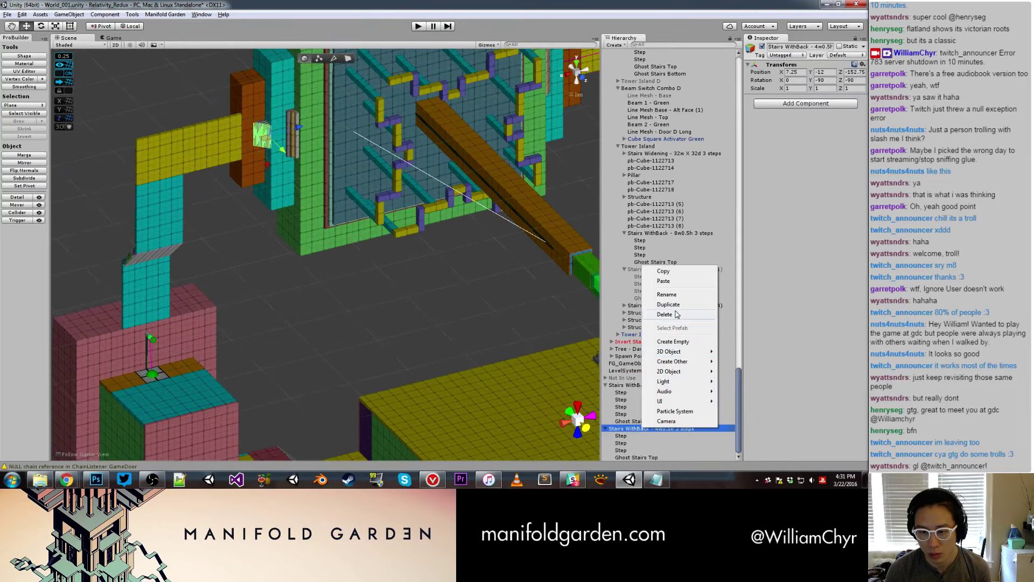
left_click(674, 305)
left_click_drag(370, 257, 320, 210, "alt")
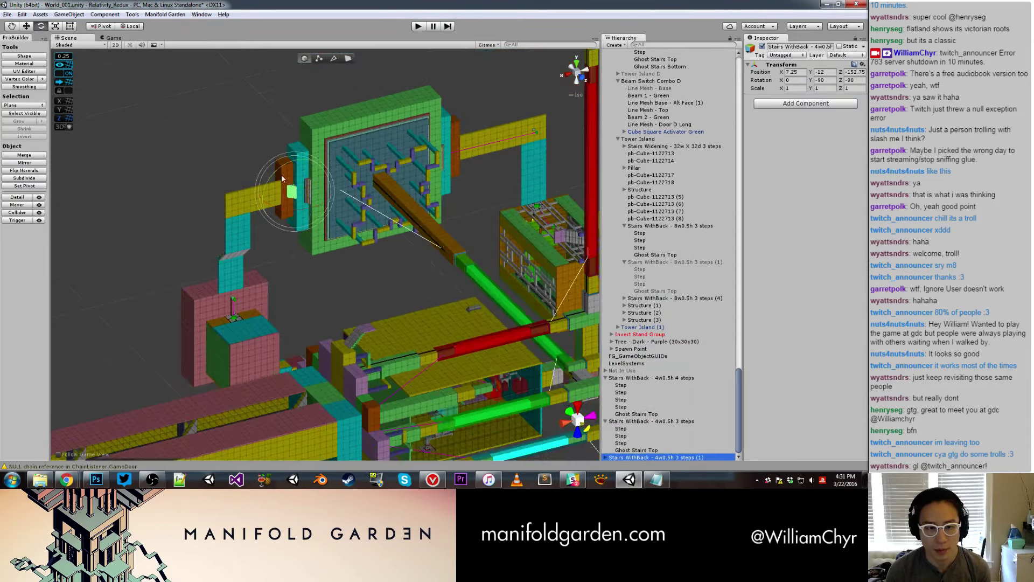
left_click_drag(282, 178, 425, 126)
key("w")
left_click_drag(568, 128, 409, 178, "alt")
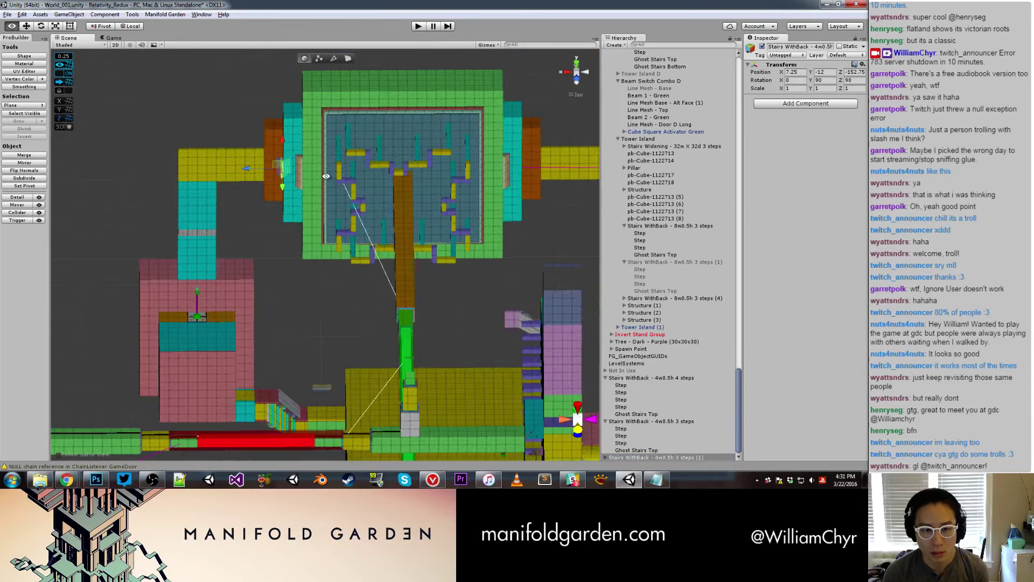
mouse_move(246, 169)
left_mouse_down()
mouse_move(504, 166)
mouse_move(421, 196)
left_mouse_up()
scroll(535, 168, "up", 10)
scroll(420, 196, "up", 3)
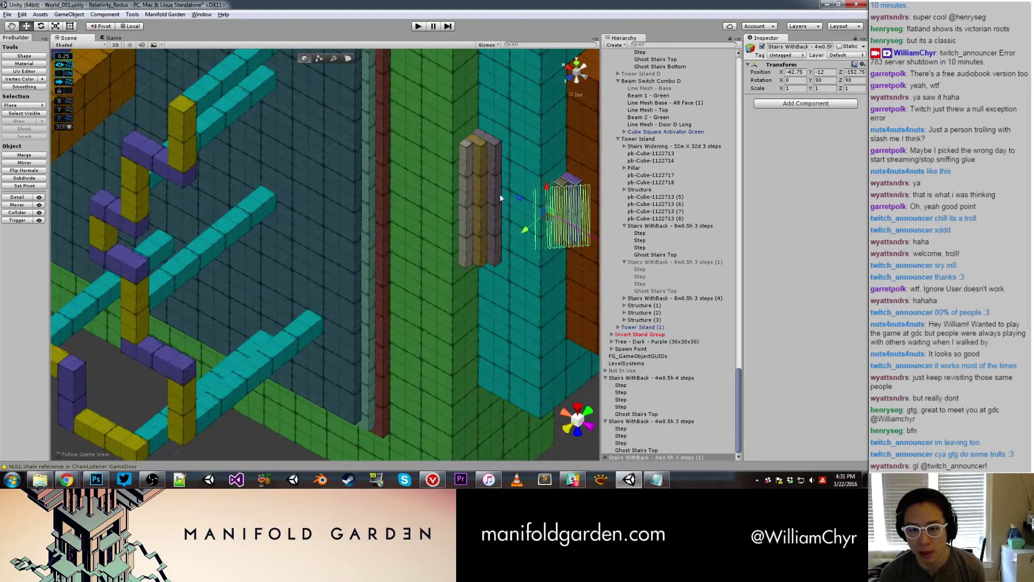
left_click_drag(530, 198, 540, 205)
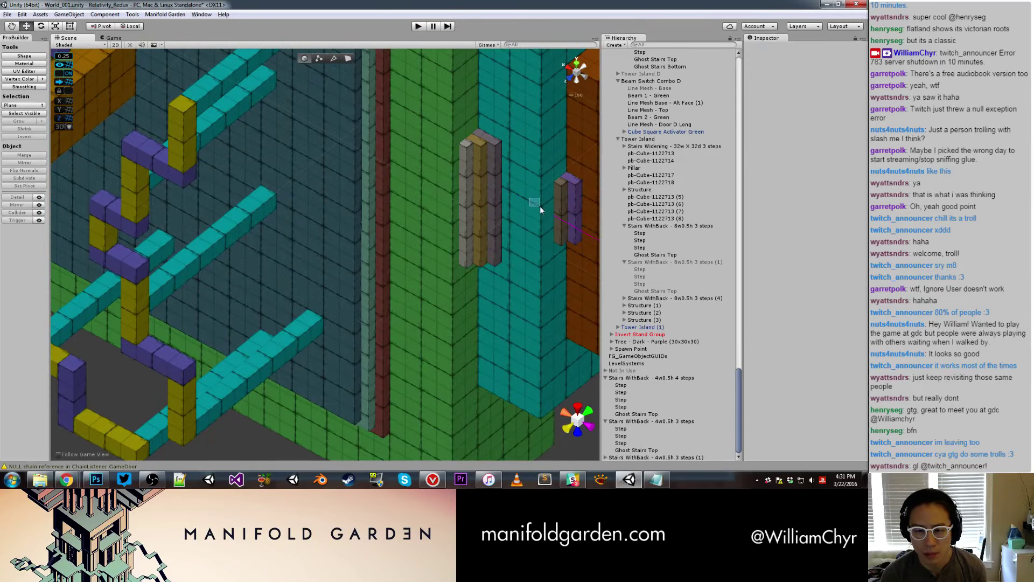
left_click(579, 203)
left_click(631, 436)
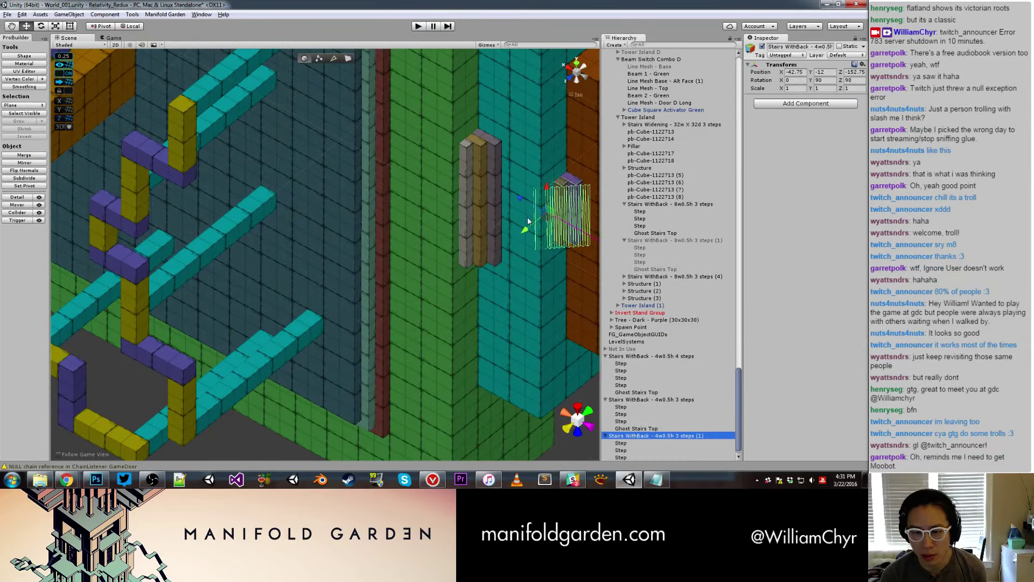
left_click_drag(529, 221, 529, 211)
scroll(530, 212, "down", 5)
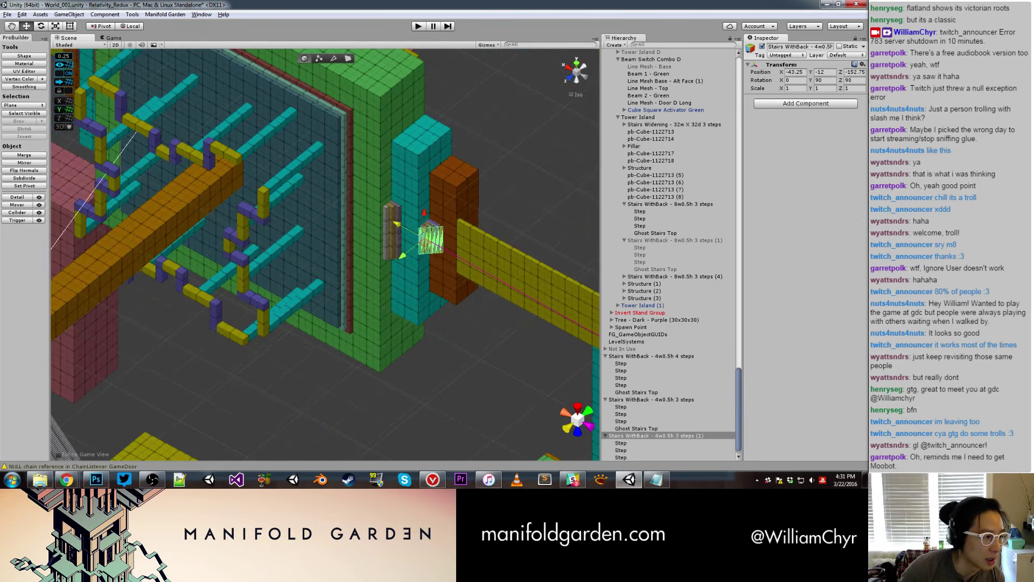
scroll(67, 82, "up", 2)
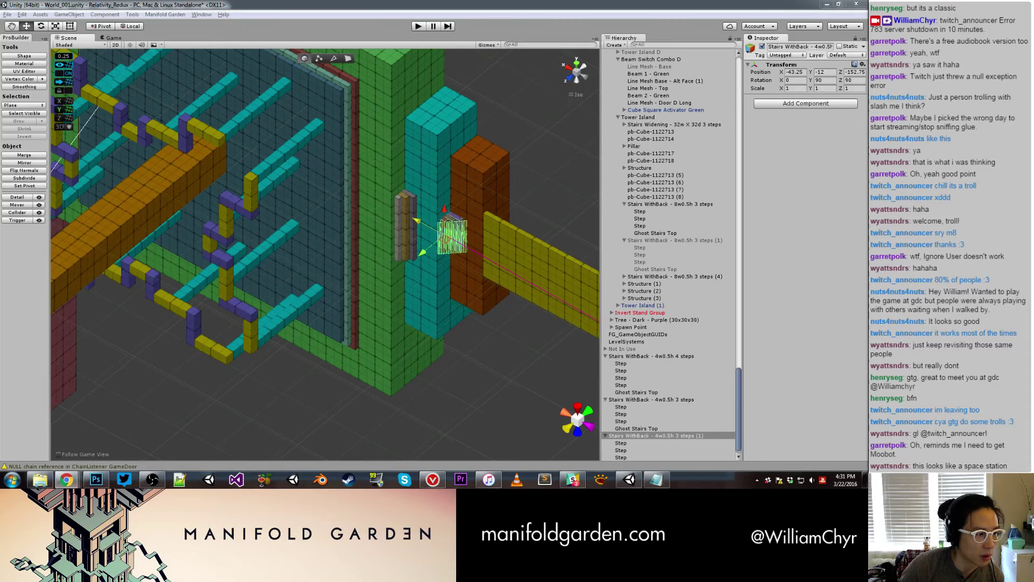
mouse_move(400, 313)
left_mouse_down("alt")
mouse_move(342, 295)
mouse_move(278, 238)
mouse_move(261, 247)
left_mouse_up("alt")
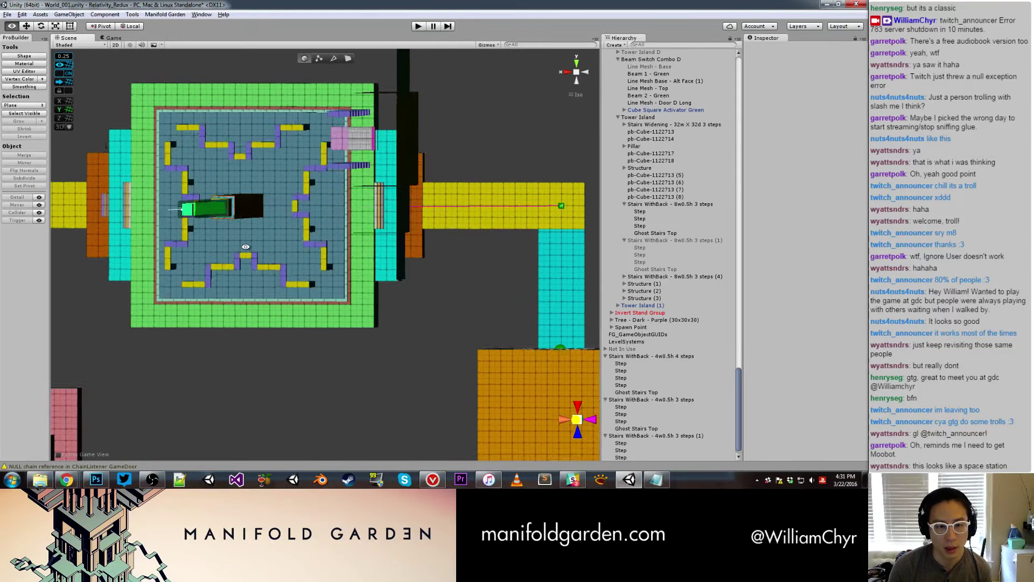
Delete the three yellow cubes pb-Cube-1122716, 1122717 and 1122718.
scroll(224, 230, "up", 3)
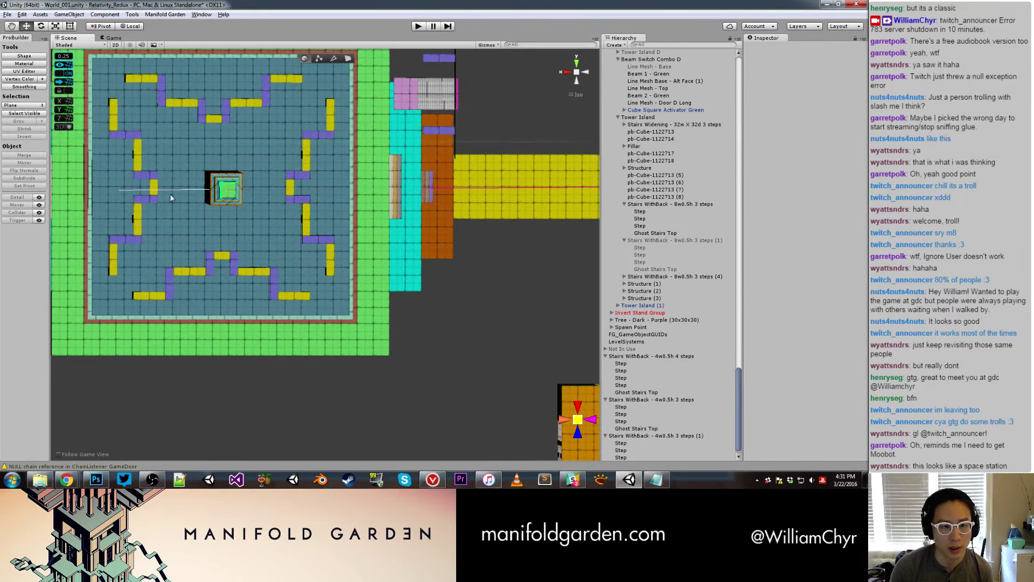
mouse_move(170, 110)
left_mouse_down("alt")
mouse_move(242, 125)
mouse_move(288, 213)
mouse_move(164, 118)
mouse_move(226, 160)
mouse_move(234, 151)
left_mouse_up("alt")
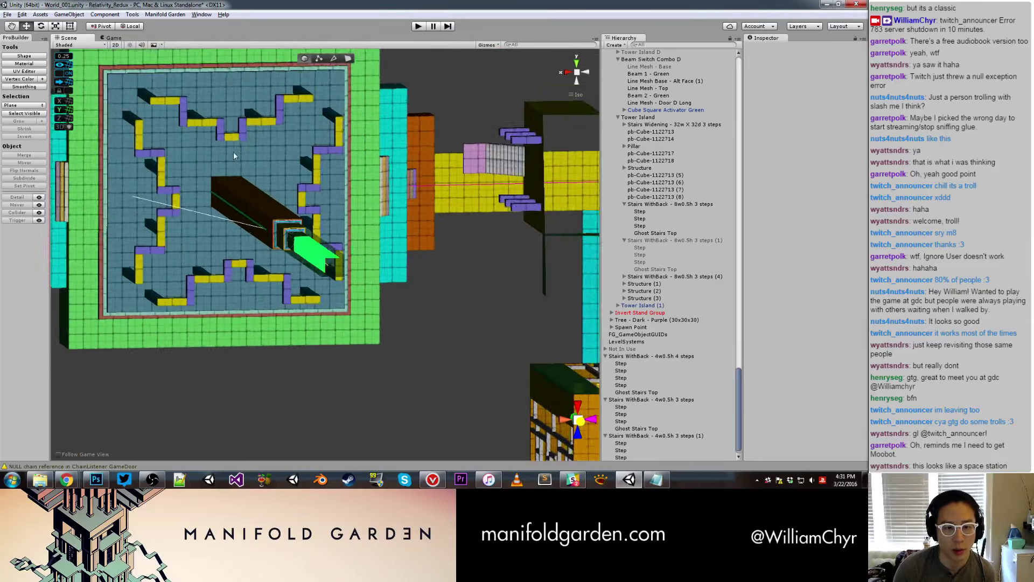
scroll(279, 209, "up", 5)
left_click(279, 209)
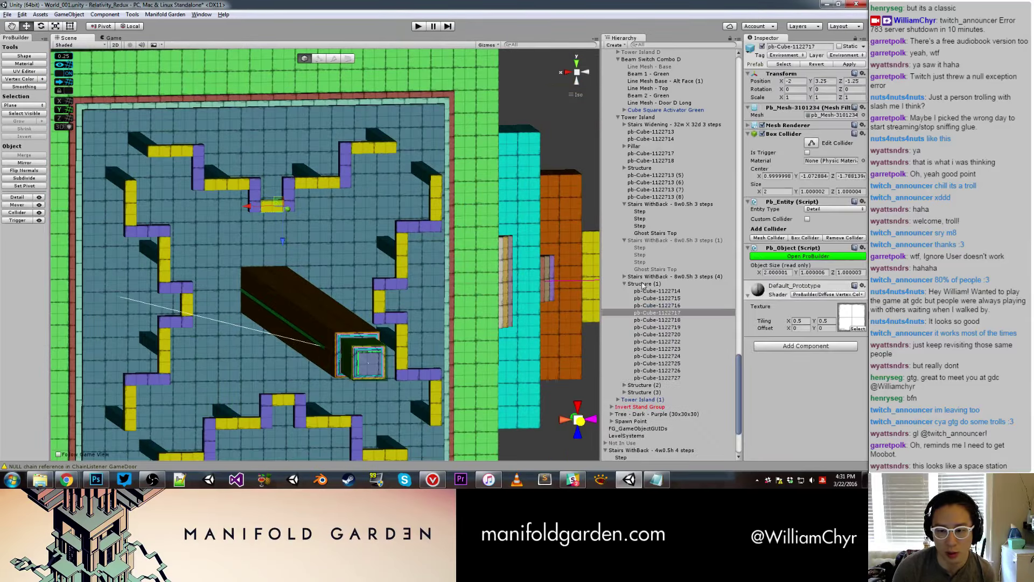
left_click(672, 306, "shift")
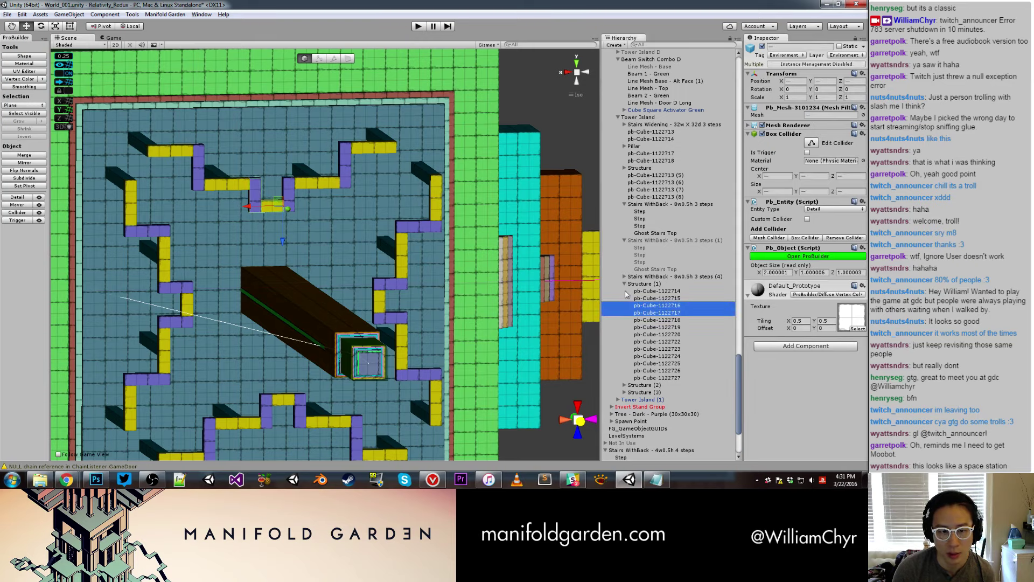
left_click(292, 190, "shift")
right_click(673, 319)
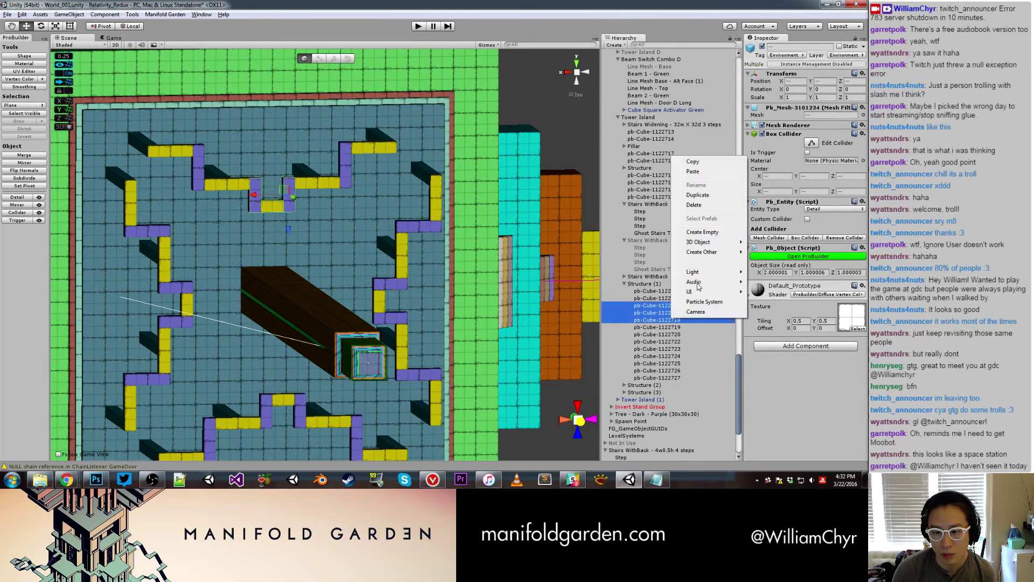
left_click(697, 206)
Delete the dark pillars pb-Cube-1122714 and 1122720 and the yellow cube pb-Cube-1122719.
left_click_drag(301, 226, 241, 212, "alt")
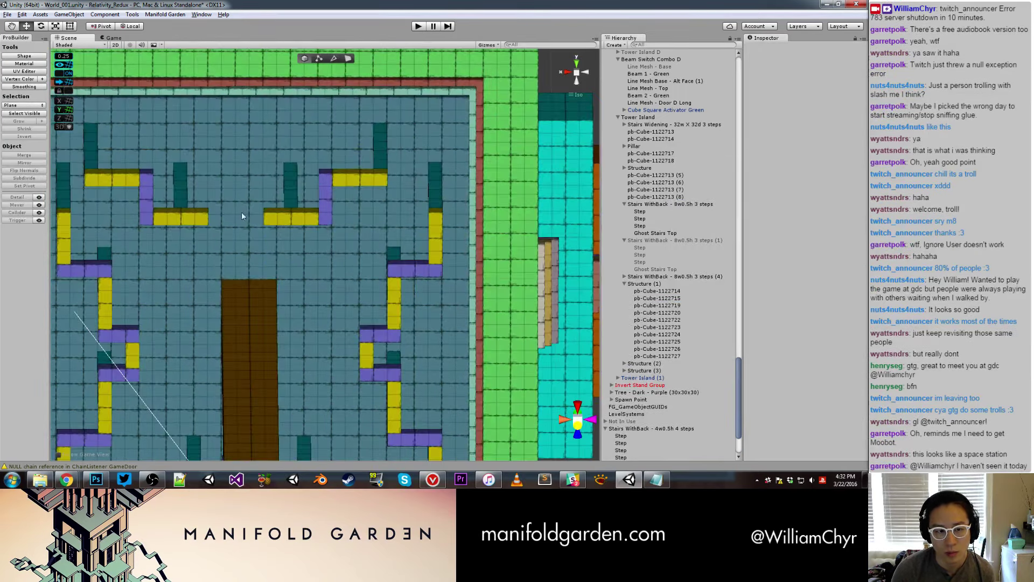
left_click(182, 197)
left_click(291, 188, "shift")
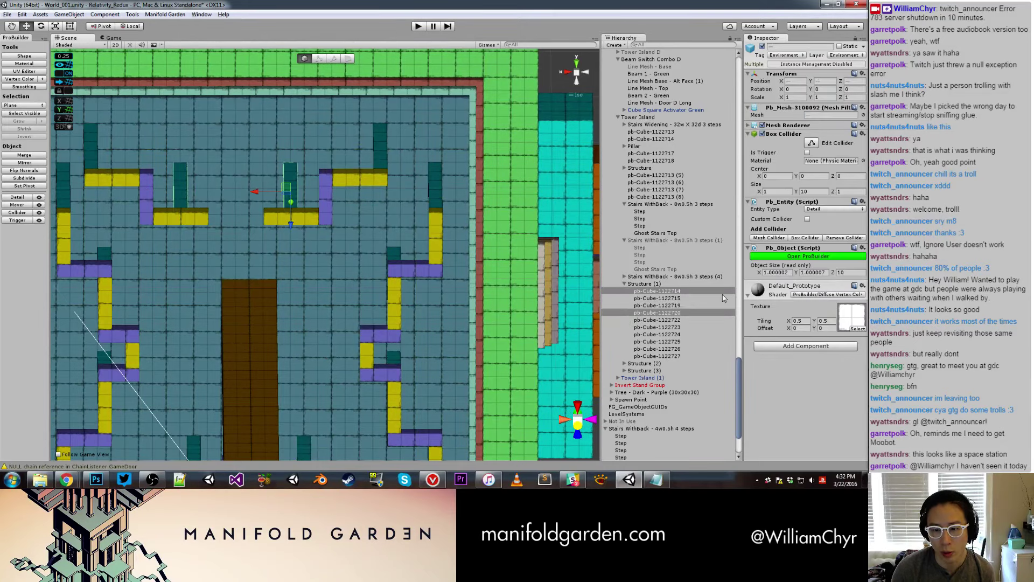
right_click(696, 292)
left_click(719, 339)
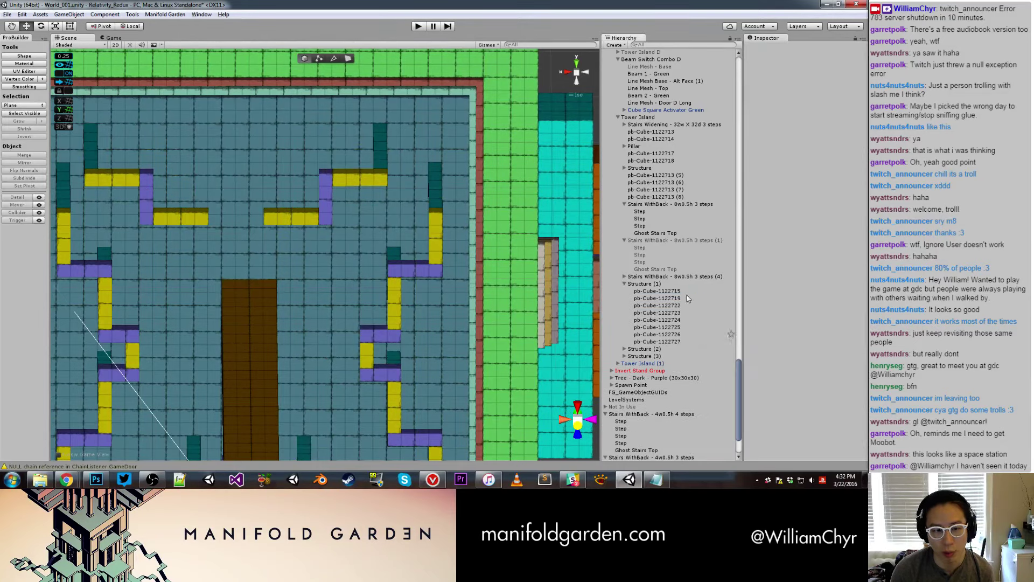
left_click_drag(307, 233, 357, 209, "alt")
left_click(376, 225)
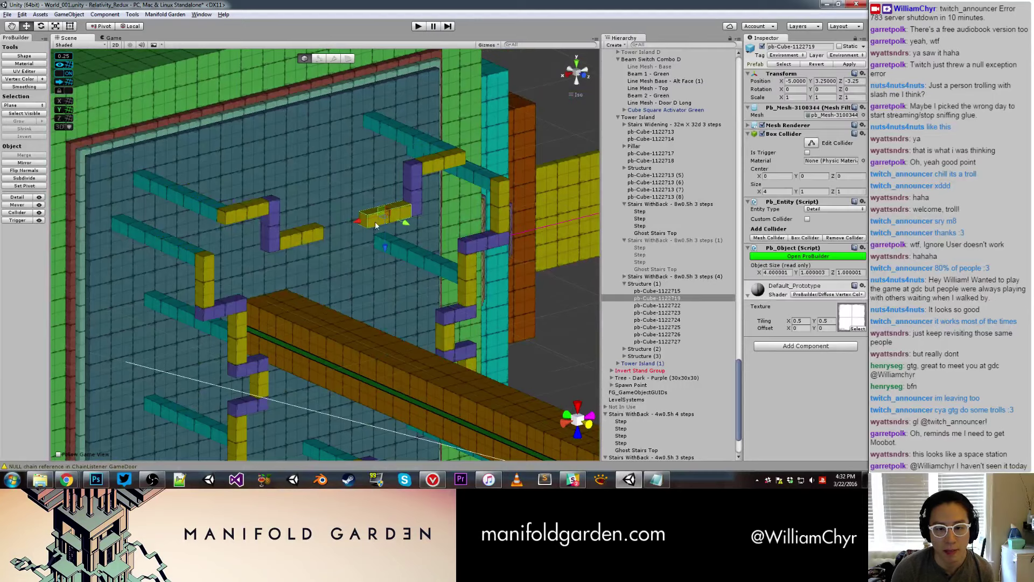
right_click(650, 298)
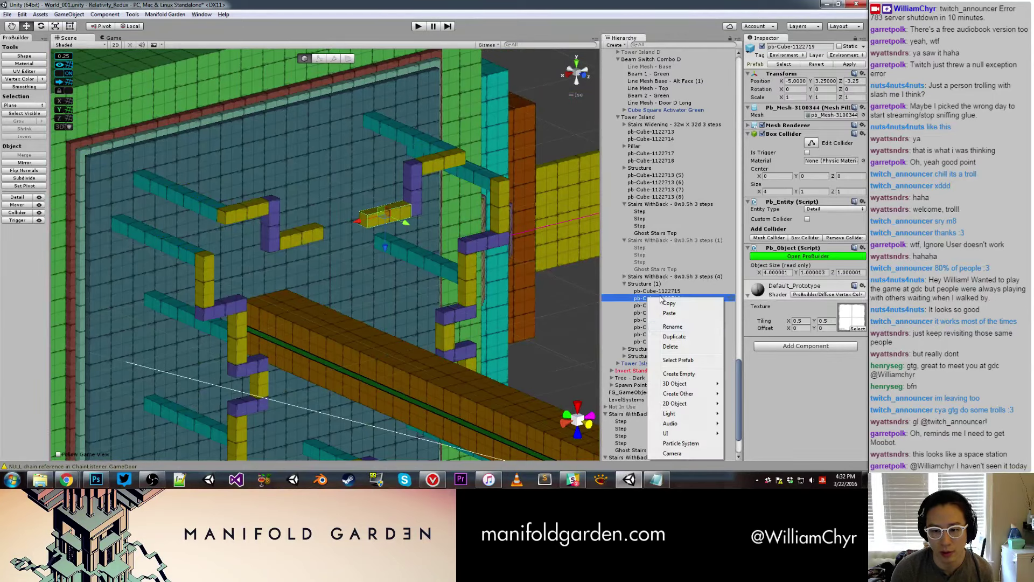
left_click(680, 346)
Lengthen the yellow bar pb-Cube-1122715 by dragging out its end face.
left_click_drag(536, 326, 293, 250, "alt")
key("g")
left_click(272, 203)
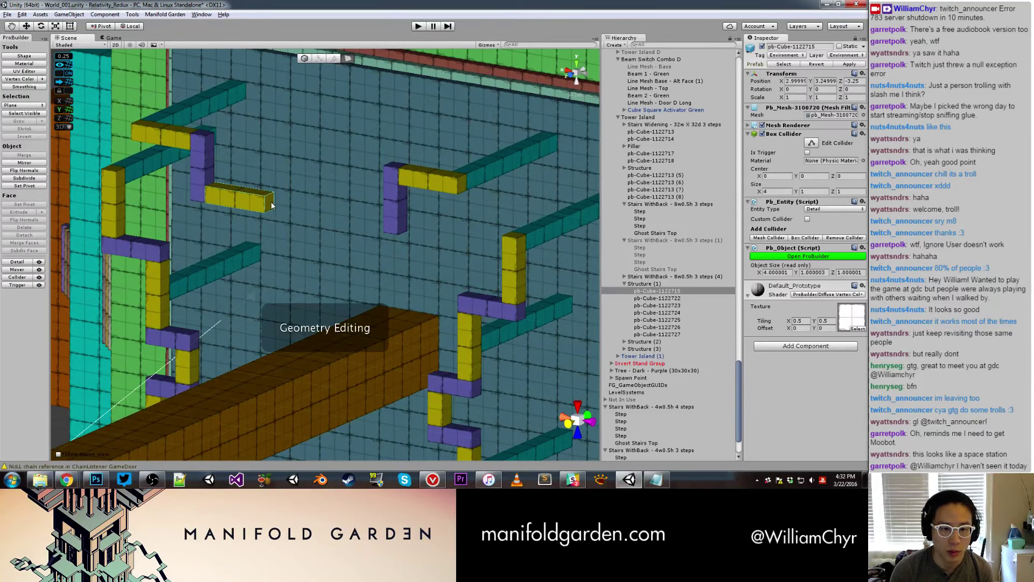
left_click(272, 204)
left_click_drag(300, 209, 341, 217)
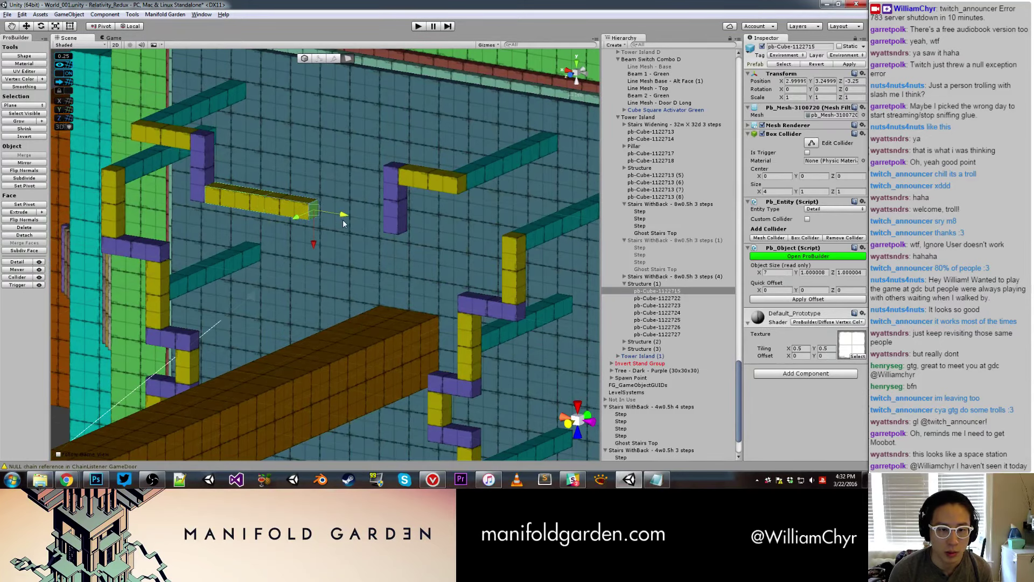
key("g")
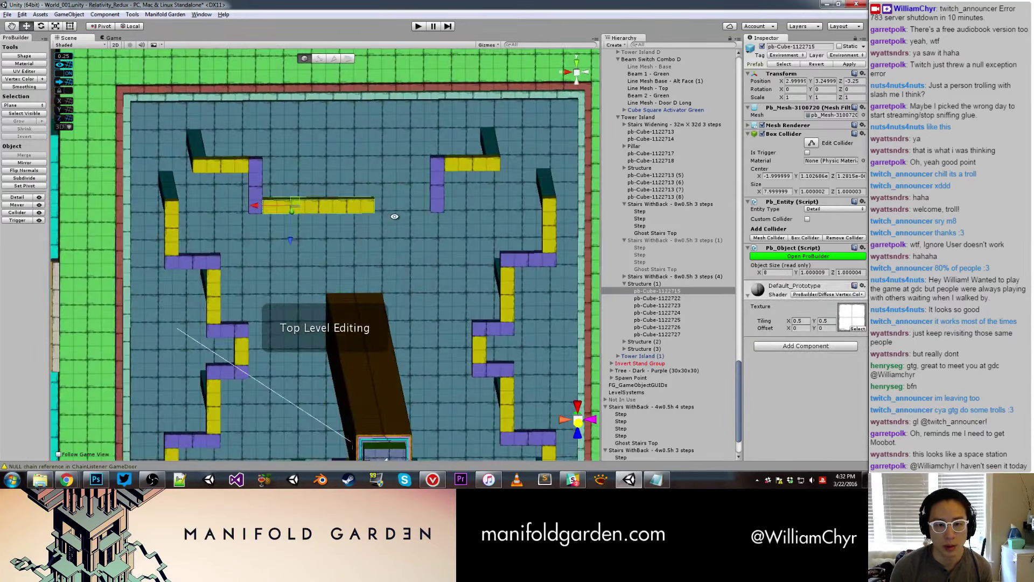
Slide wall blocks pb-Cube-1122725, 1122726 and 1122727 to the right.
left_click(259, 177, "shift")
left_click(234, 164, "shift")
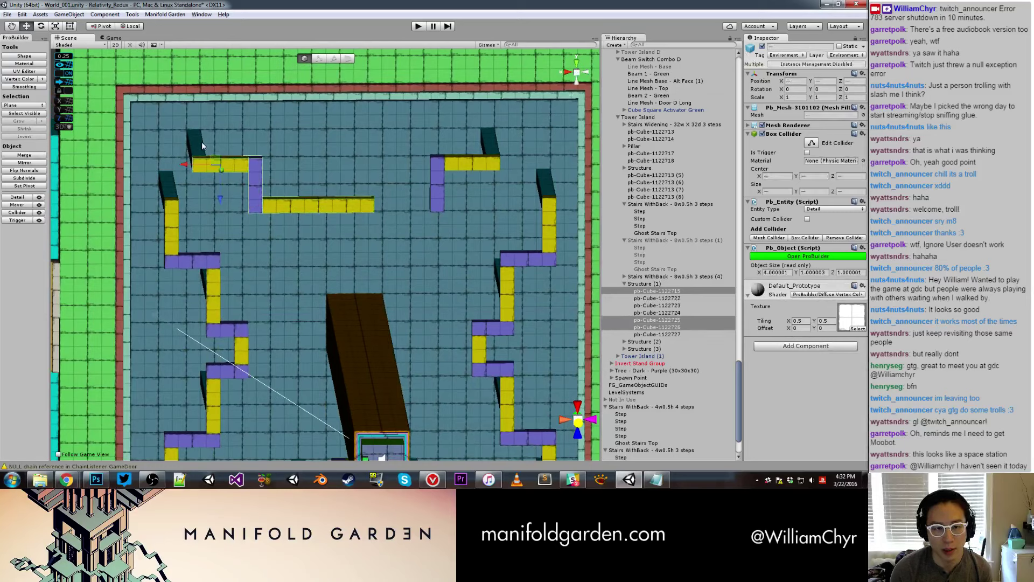
left_click(202, 145, "shift")
left_click_drag(162, 151, 214, 154)
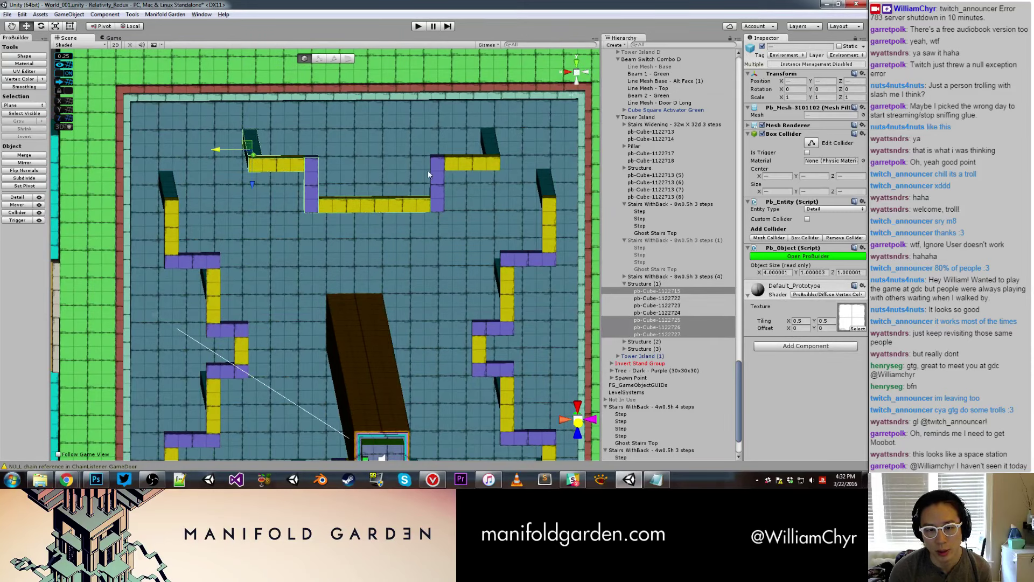
Move Structure (1) to X -2.75 and raise it to Y -6.25.
left_click(642, 284)
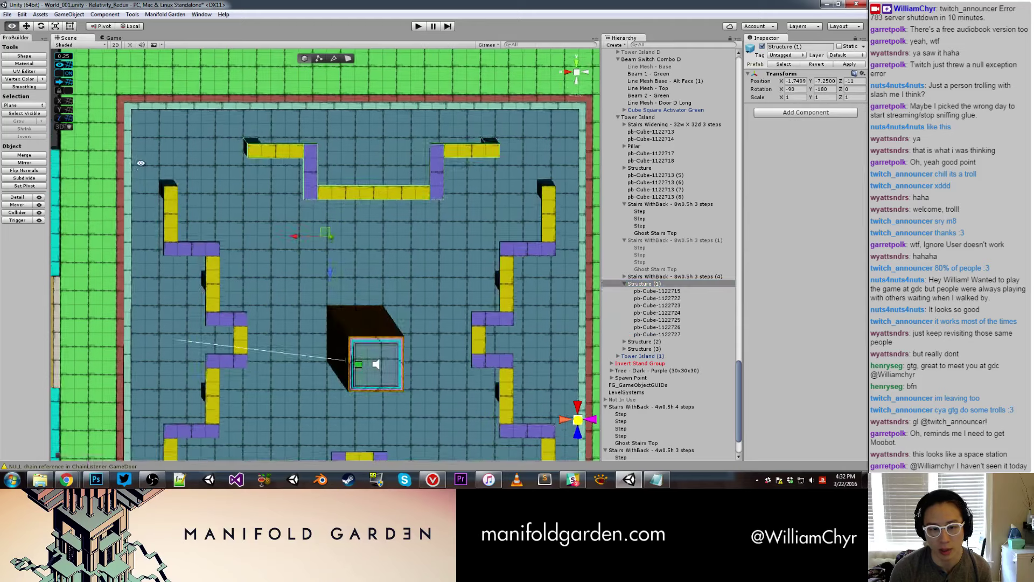
key("f")
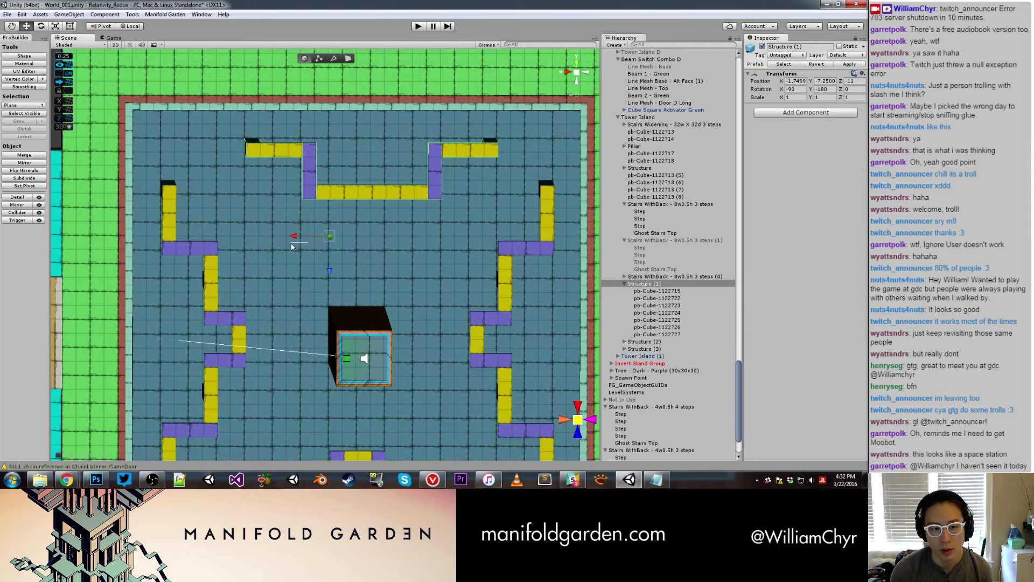
left_click_drag(297, 239, 282, 239)
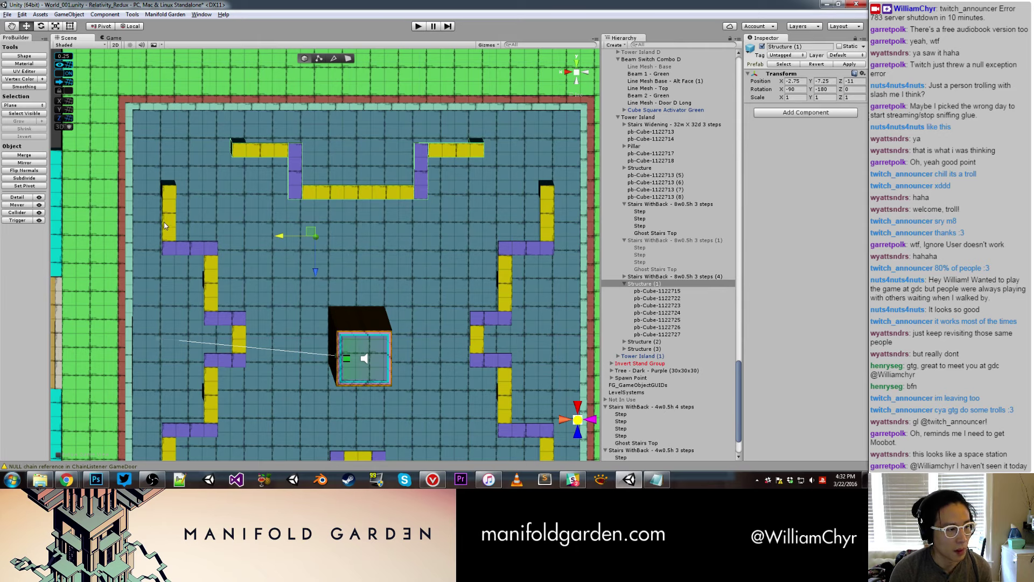
mouse_move(300, 216)
left_mouse_down("alt")
mouse_move(312, 213)
mouse_move(305, 203)
left_mouse_up("alt")
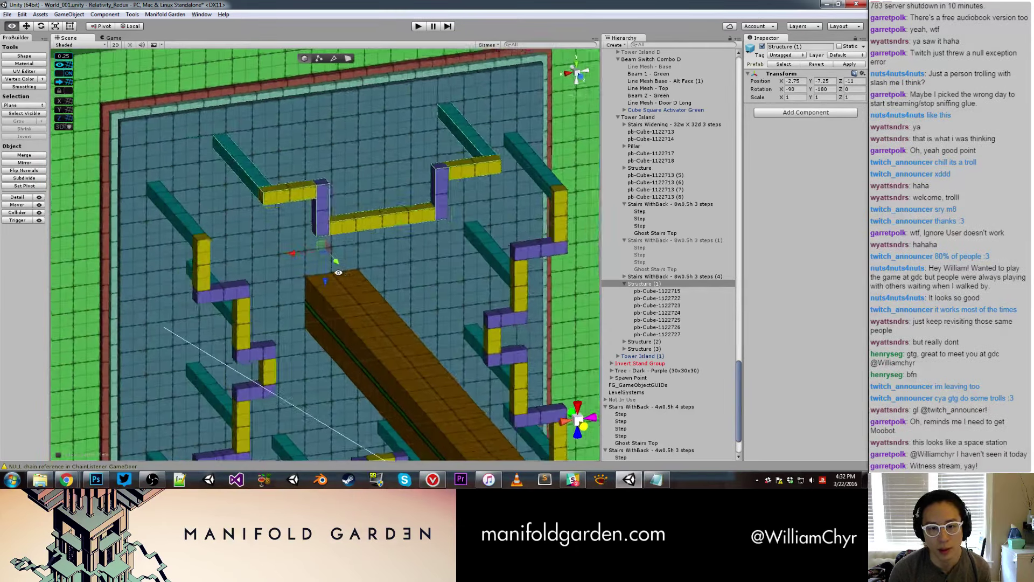
scroll(305, 205, "down", 2)
scroll(299, 212, "down", 3)
scroll(307, 221, "down", 3)
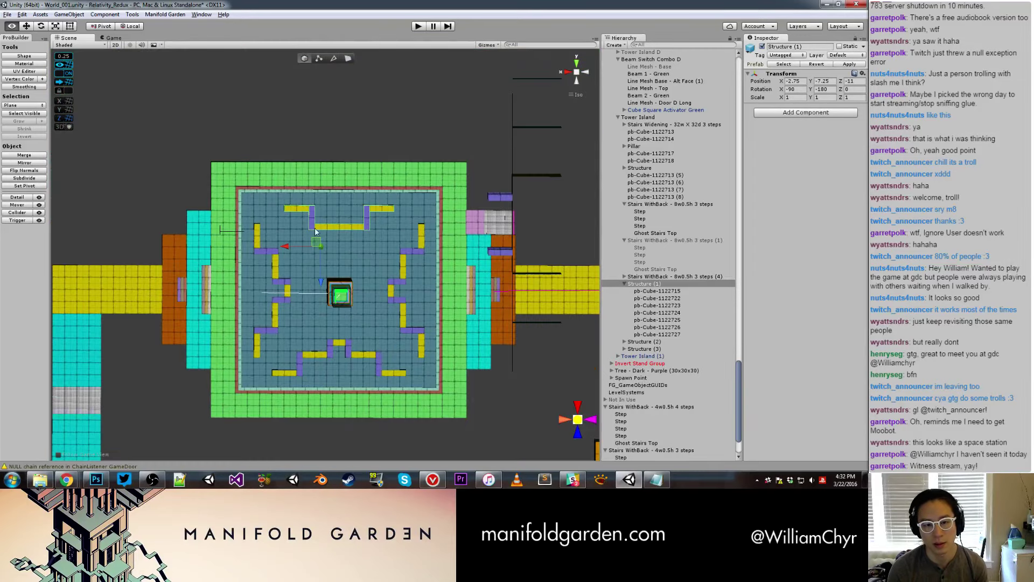
left_click_drag(320, 282, 325, 290)
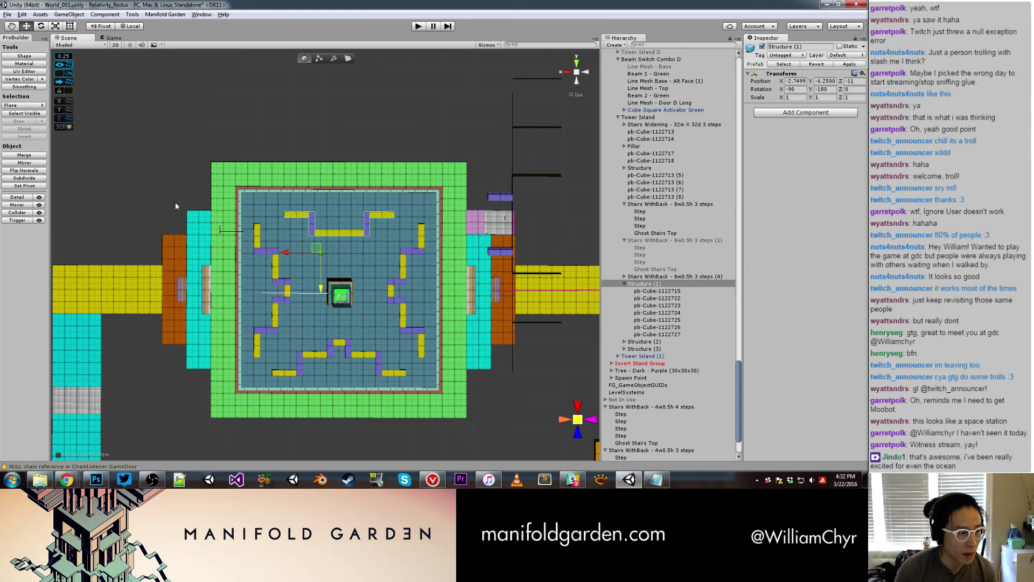
Delete the Structure, Structure (2) and Structure (3) groups one by one from the Hierarchy.
left_click(258, 237)
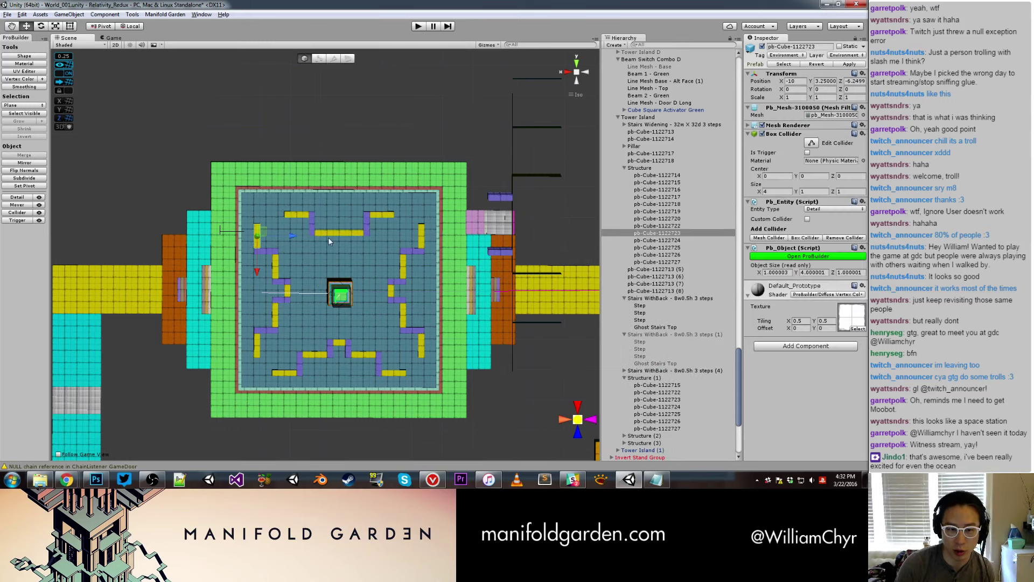
left_click(669, 170)
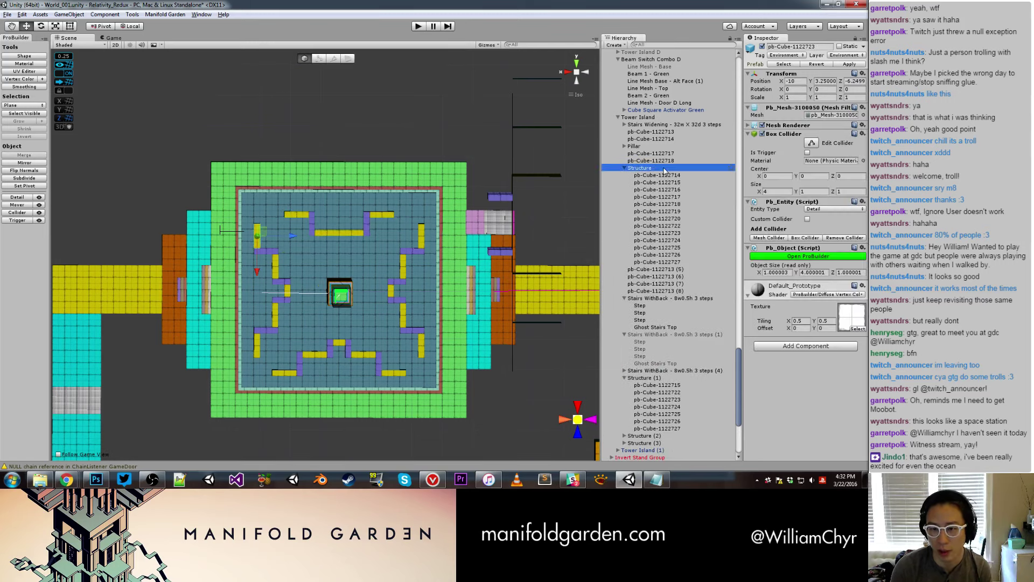
right_click(638, 172)
left_click(660, 218)
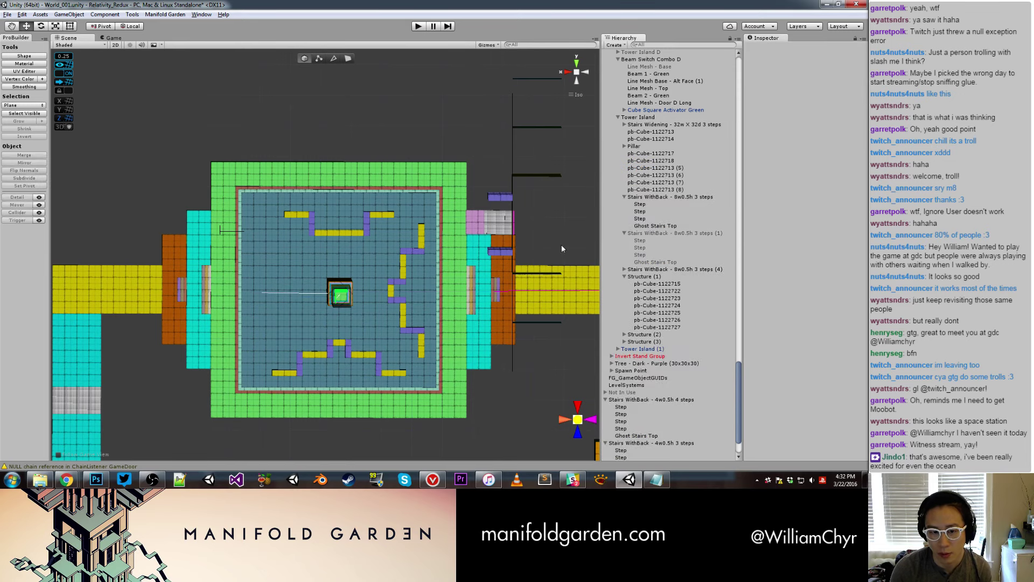
left_click(420, 243)
left_click(659, 335)
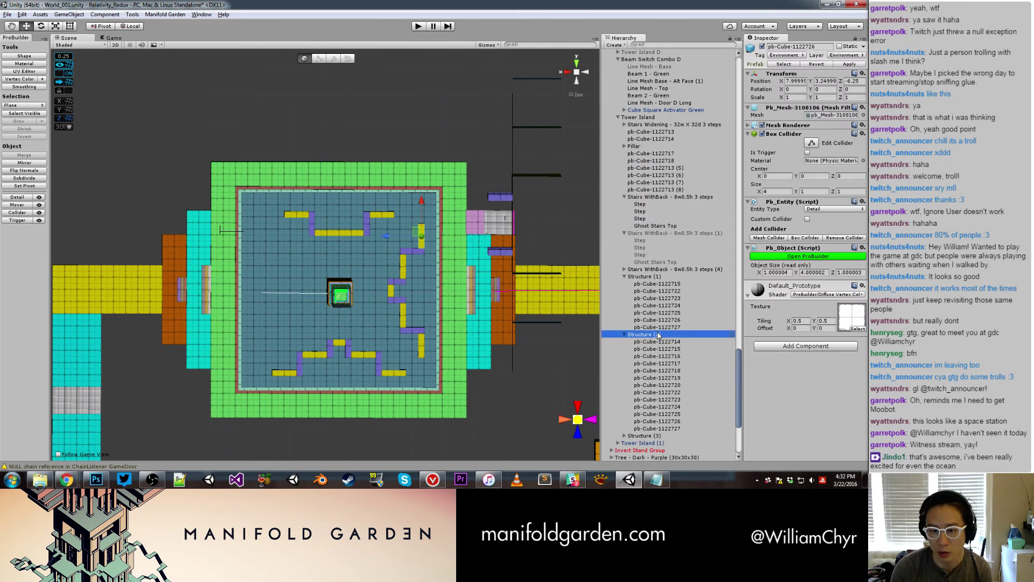
right_click(658, 335)
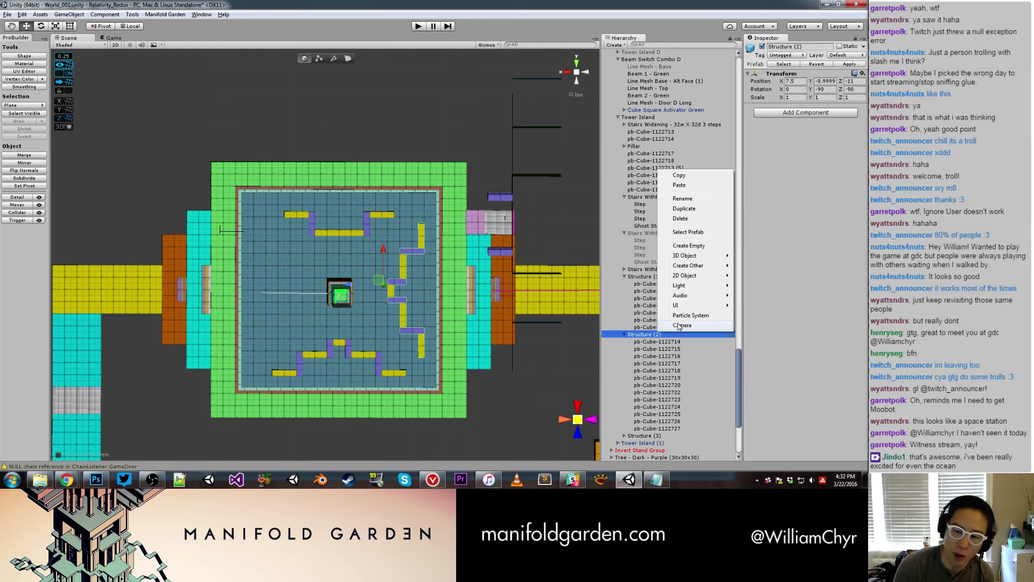
left_click(680, 219)
left_click(339, 342)
left_click(651, 335)
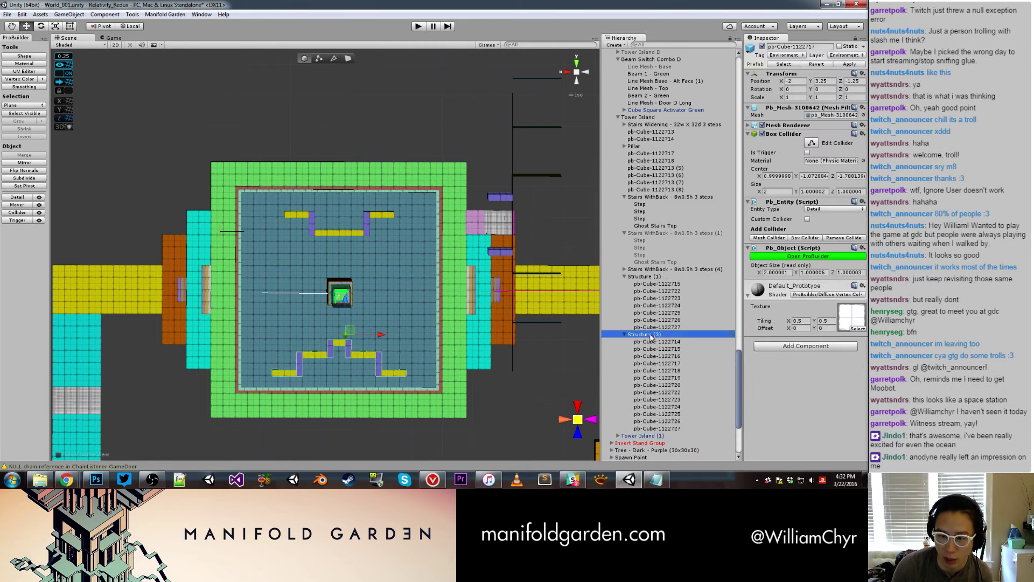
right_click(651, 334)
left_click(674, 220)
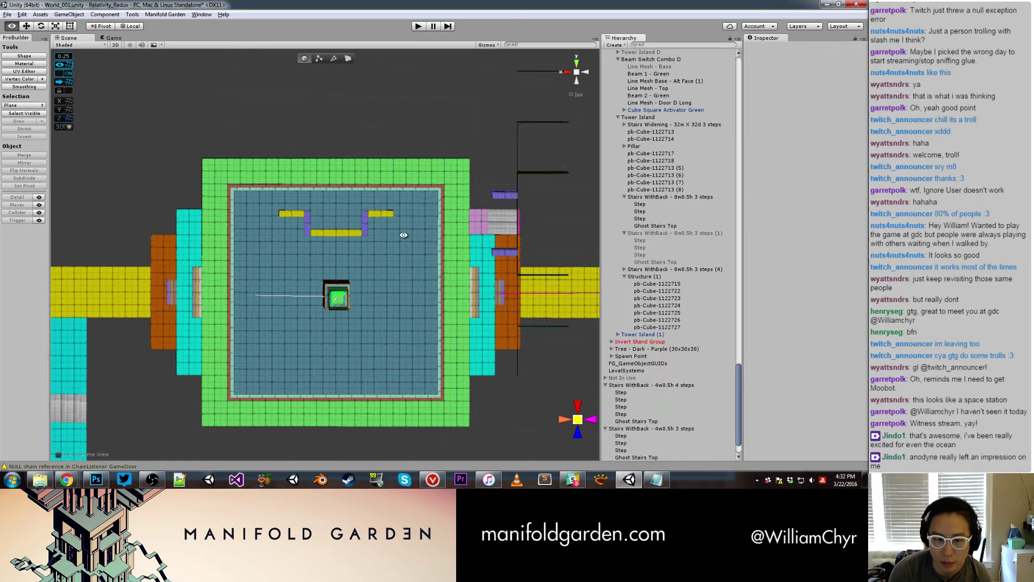
Select the Structure (1) group and raise it by one unit.
left_click_drag(345, 259, 337, 234, "alt")
left_click(338, 234)
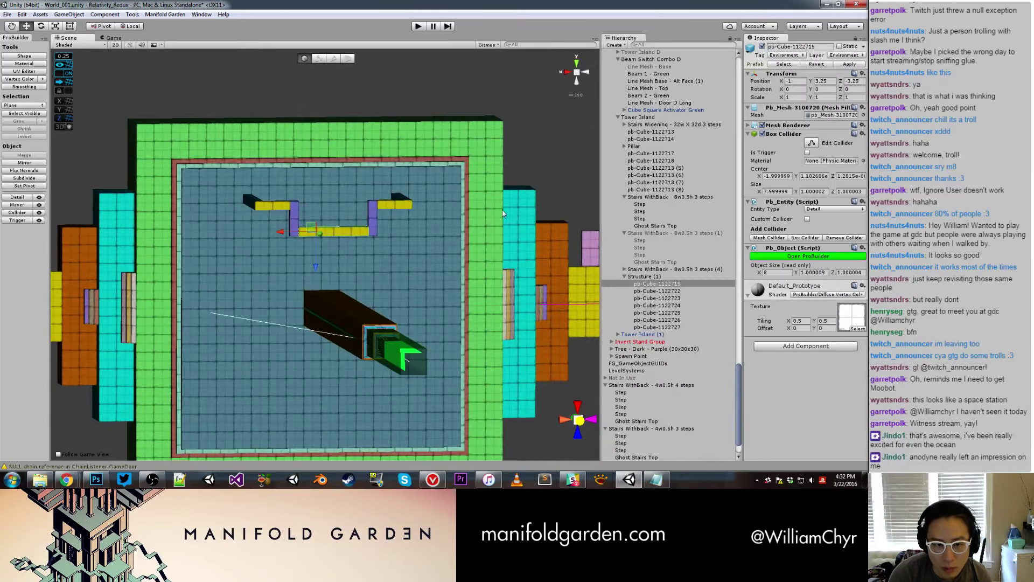
left_click(671, 276)
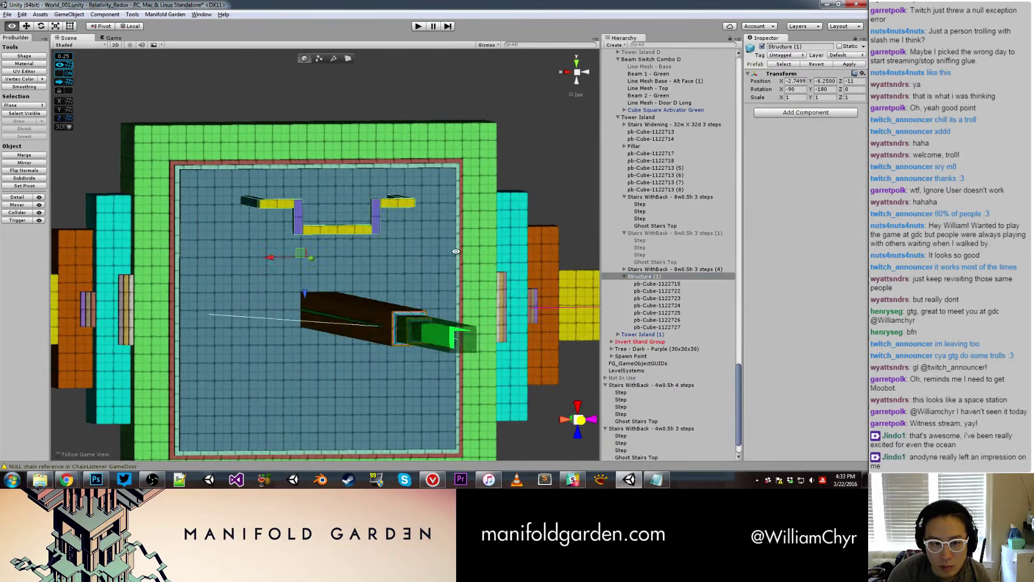
left_click_drag(474, 288, 453, 287, "alt")
left_click_drag(307, 296, 309, 302)
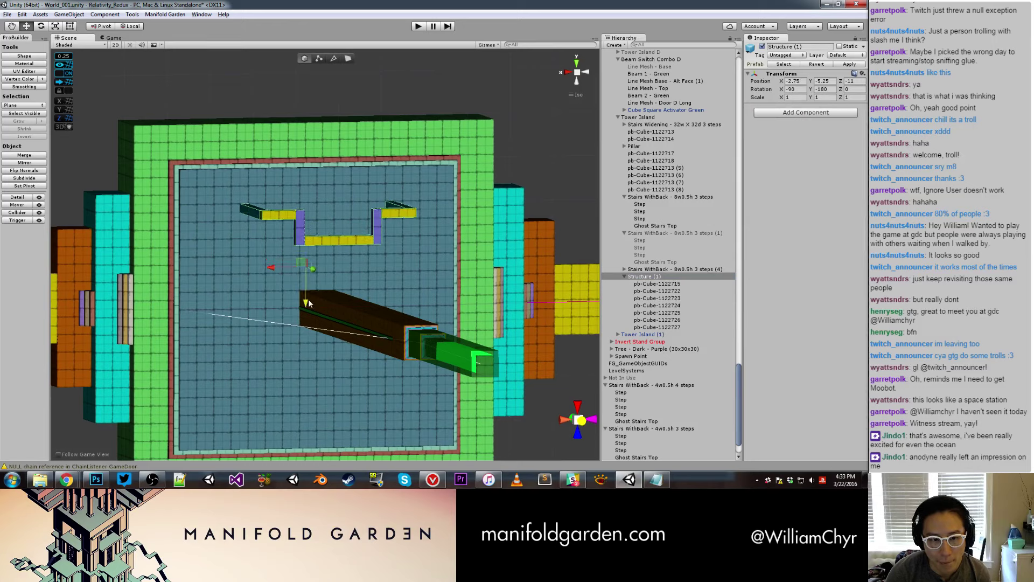
Duplicate it as Structure (2), turn it 90°, and place it on the left side at X -5, Y 3.
key("ctrl+d")
left_click_drag(282, 247, 255, 324)
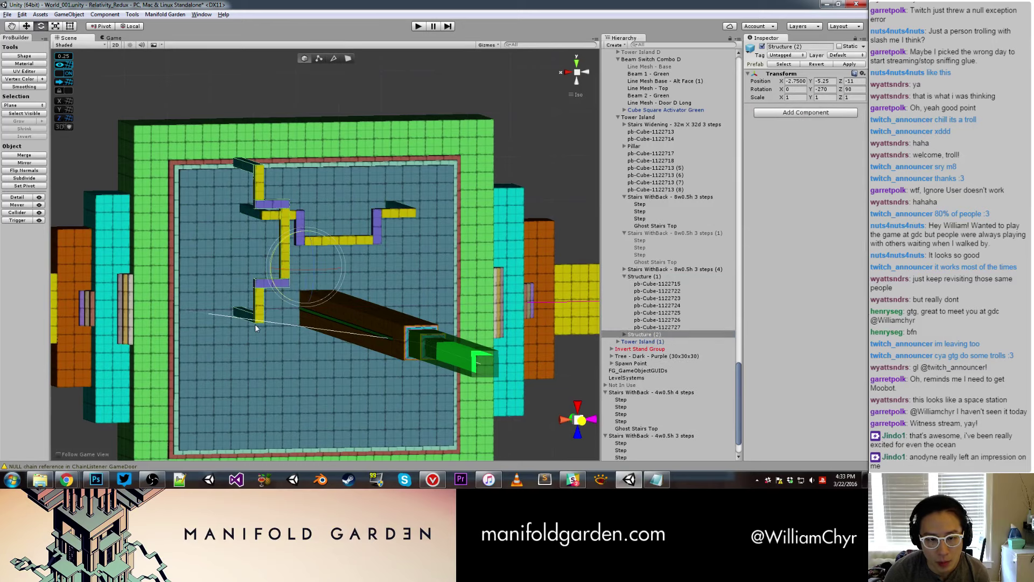
key("w")
mouse_move(339, 272)
left_mouse_down()
mouse_move(305, 274)
mouse_move(315, 272)
mouse_move(285, 383)
left_mouse_up()
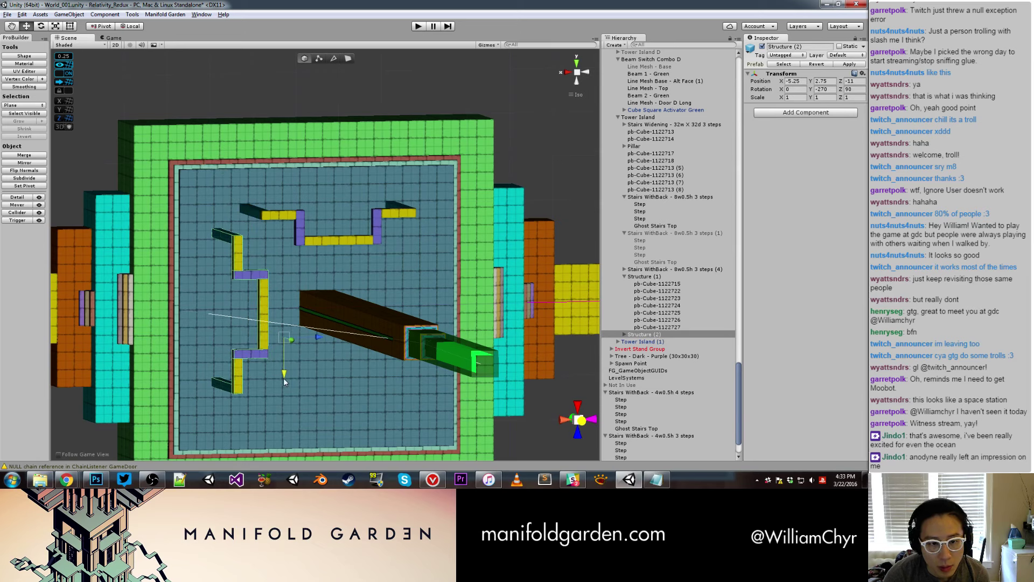
left_click_drag(284, 377, 283, 378)
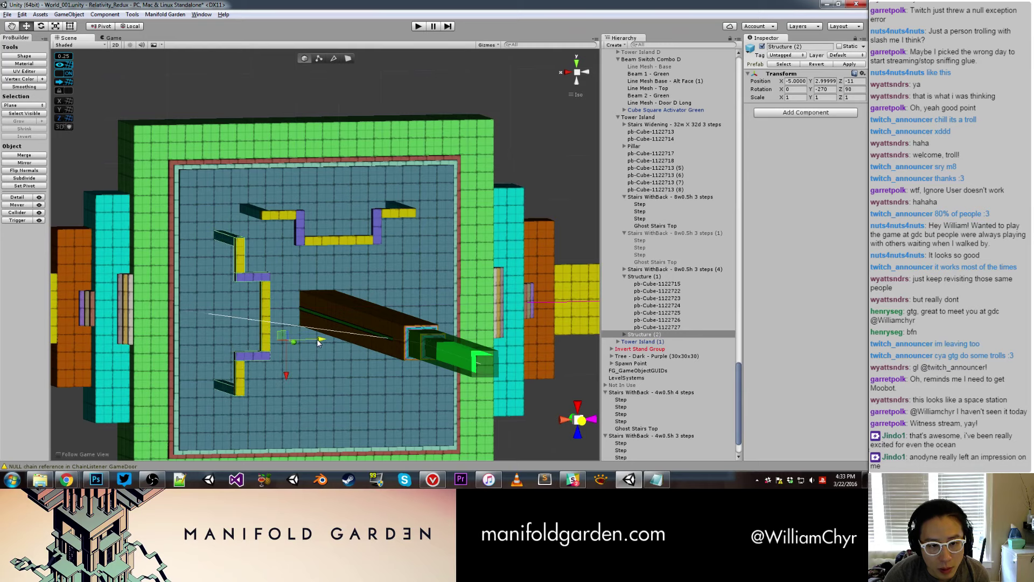
mouse_move(283, 378)
left_mouse_down("alt")
mouse_move(338, 325)
mouse_move(353, 357)
left_mouse_up("alt")
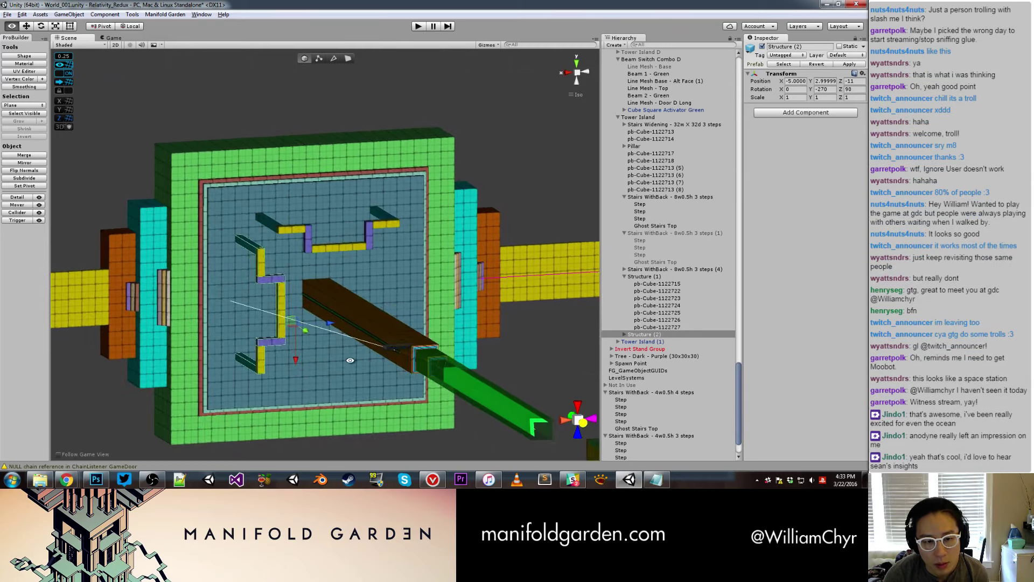
Duplicate Structure (3), turn it a quarter turn, and move it to the island's lower side.
key("ctrl+d")
key("e")
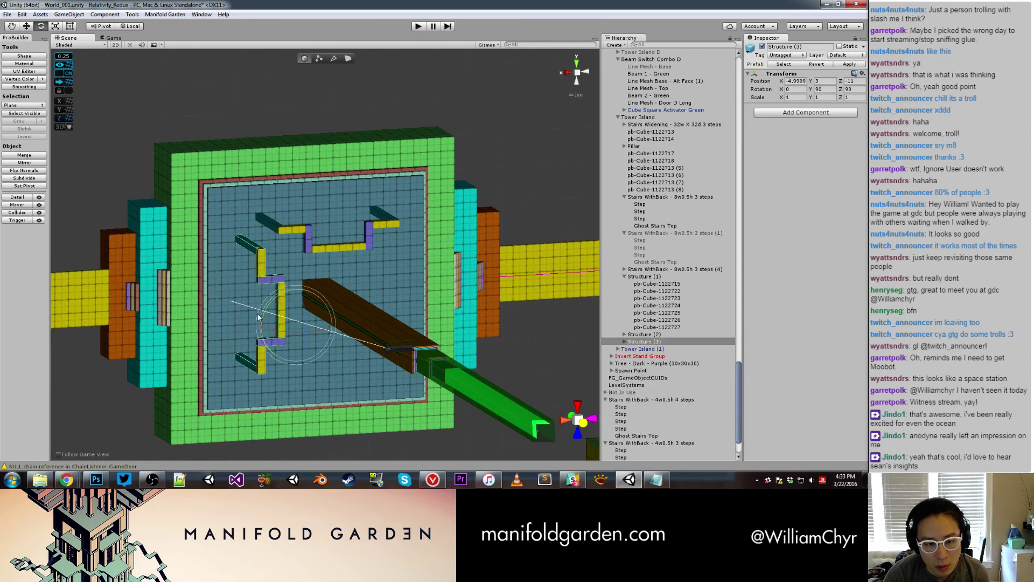
mouse_move(258, 318)
left_mouse_down()
mouse_move(262, 364)
mouse_move(334, 274)
mouse_move(398, 280)
left_mouse_up()
key("w")
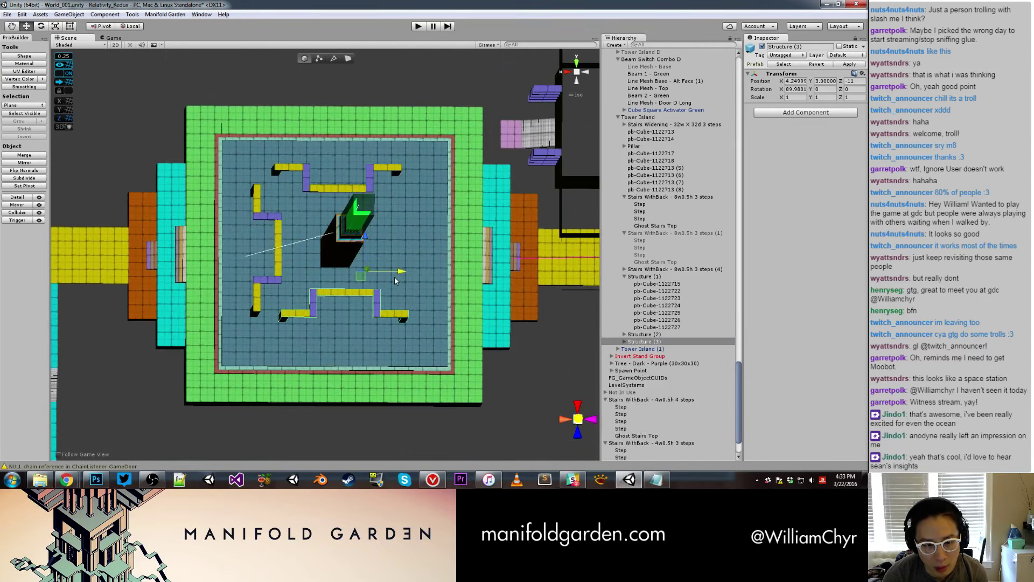
mouse_move(366, 241)
left_mouse_down()
mouse_move(385, 303)
mouse_move(393, 293)
mouse_move(528, 321)
mouse_move(384, 313)
left_mouse_up()
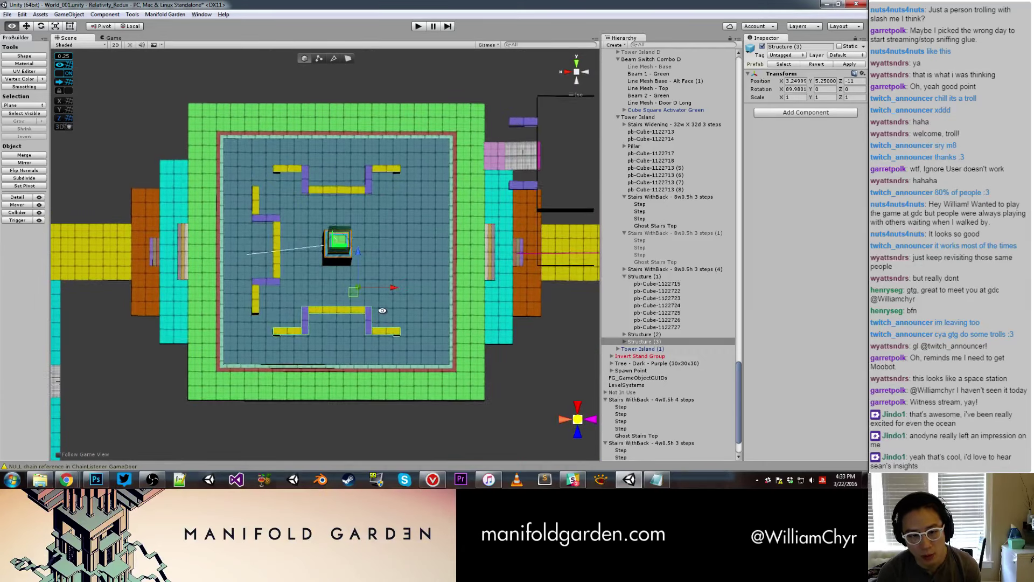
left_click_drag(384, 313, 393, 296, "alt")
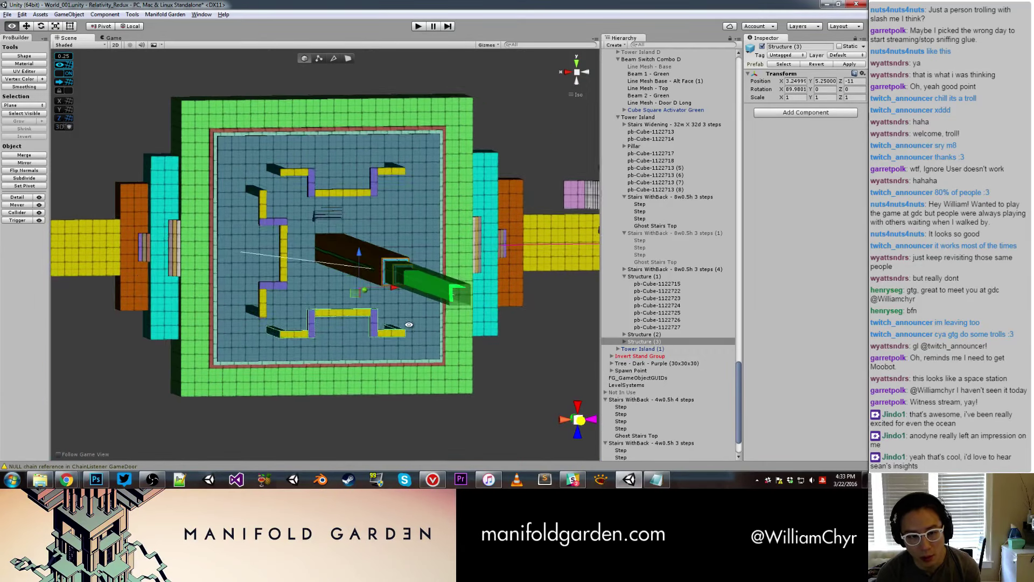
Duplicate Structure (4), turn it to face right, and slide it along the island's right side.
key("ctrl+d")
key("e")
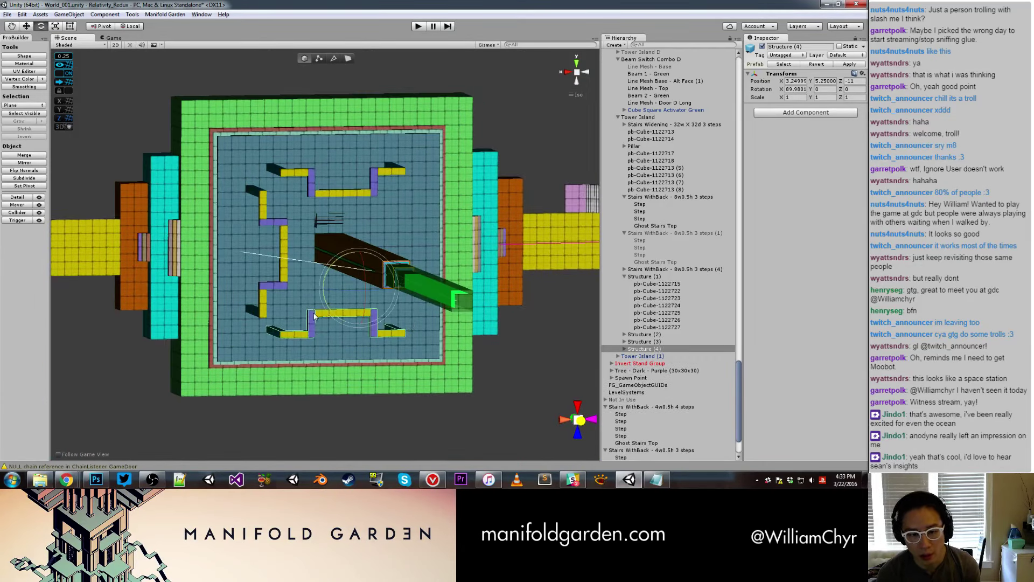
key("w")
mouse_move(320, 339)
left_mouse_down("alt")
mouse_move(339, 294)
mouse_move(328, 288)
mouse_move(372, 289)
left_mouse_up("alt")
left_click_drag(372, 288, 382, 283, "alt")
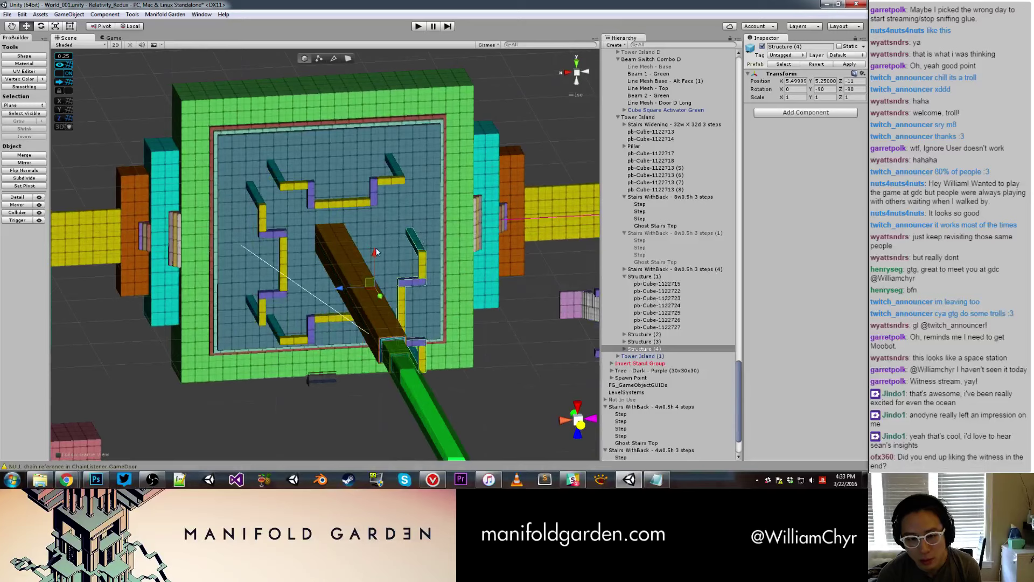
mouse_move(376, 252)
left_mouse_down()
mouse_move(380, 269)
mouse_move(430, 170)
mouse_move(392, 221)
mouse_move(379, 196)
mouse_move(392, 204)
left_mouse_up()
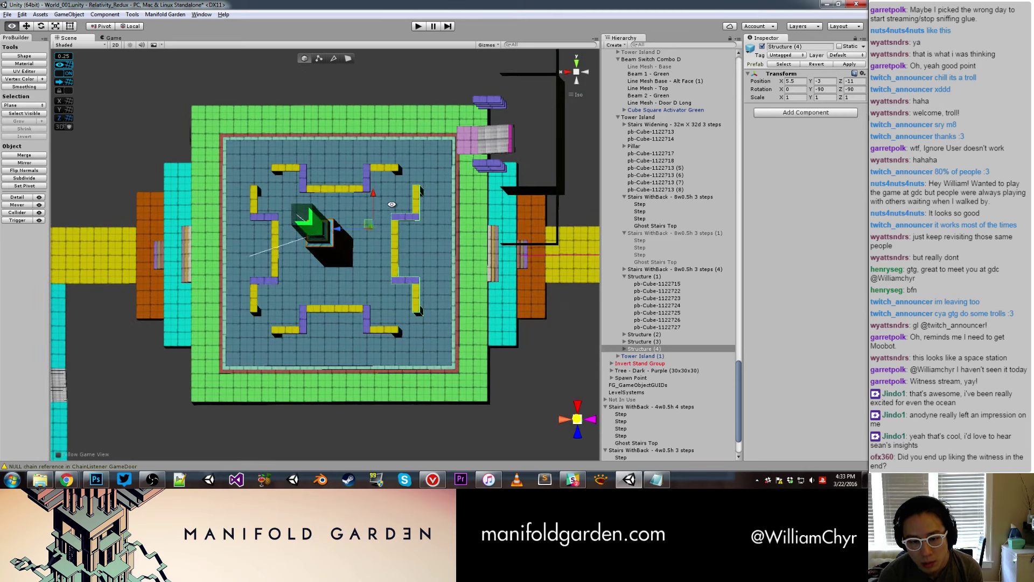
scroll(405, 173, "down", 5)
left_click(406, 173)
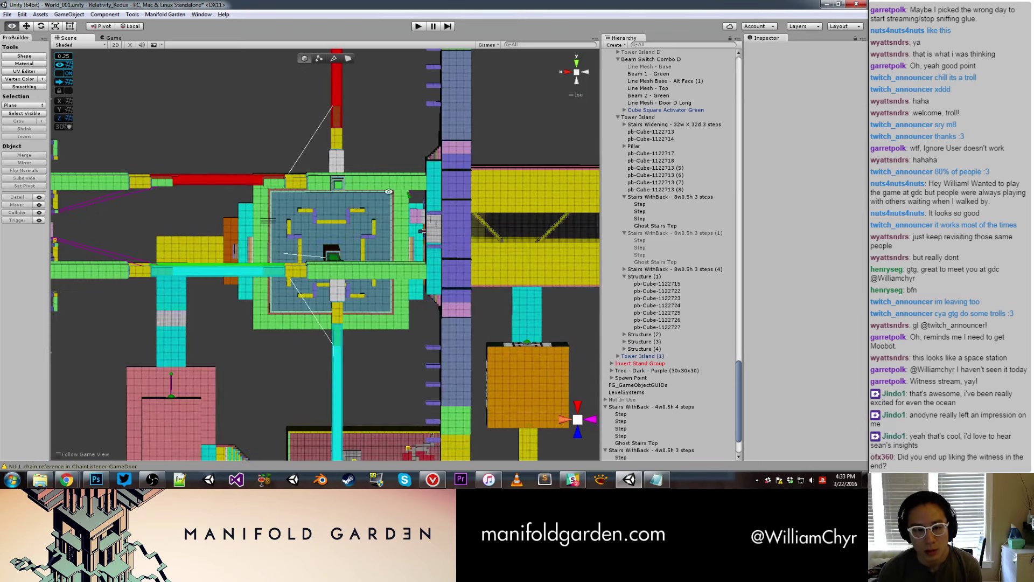
scroll(399, 188, "up", 5)
mouse_move(394, 200)
left_mouse_down("alt")
mouse_move(385, 208)
mouse_move(407, 220)
left_mouse_up("alt")
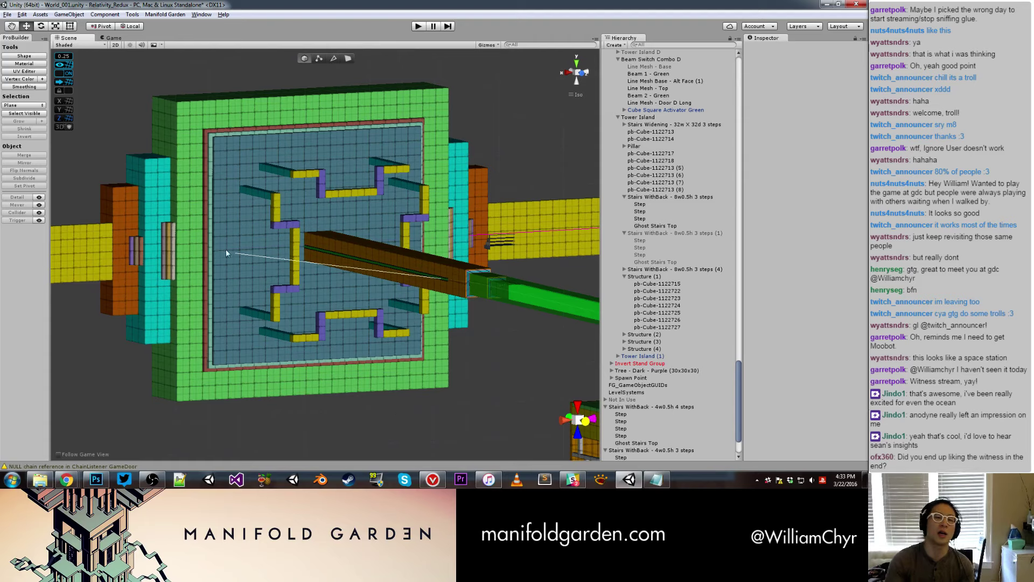
scroll(199, 198, "down", 3)
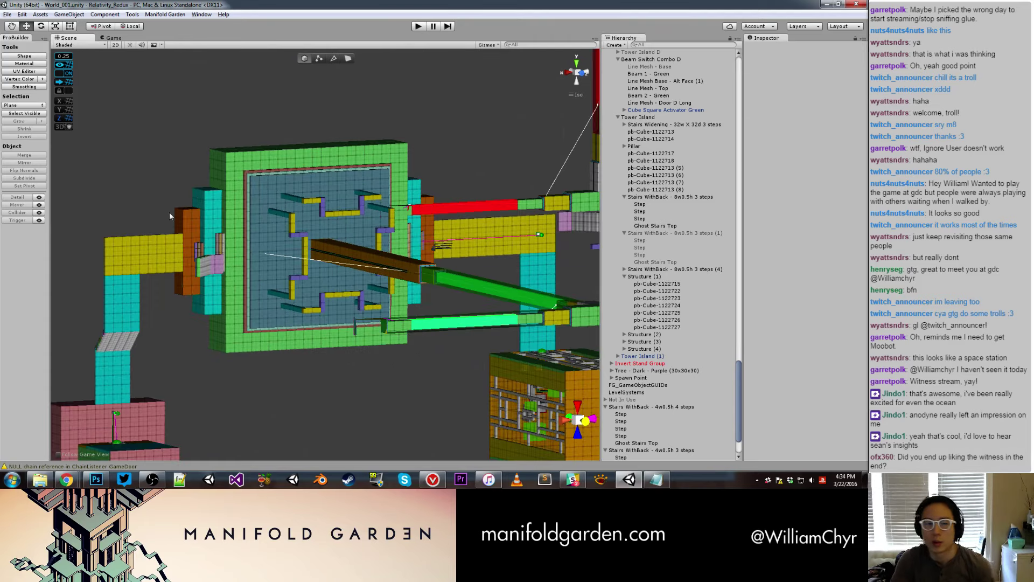
right_click_drag(293, 121, 406, 126)
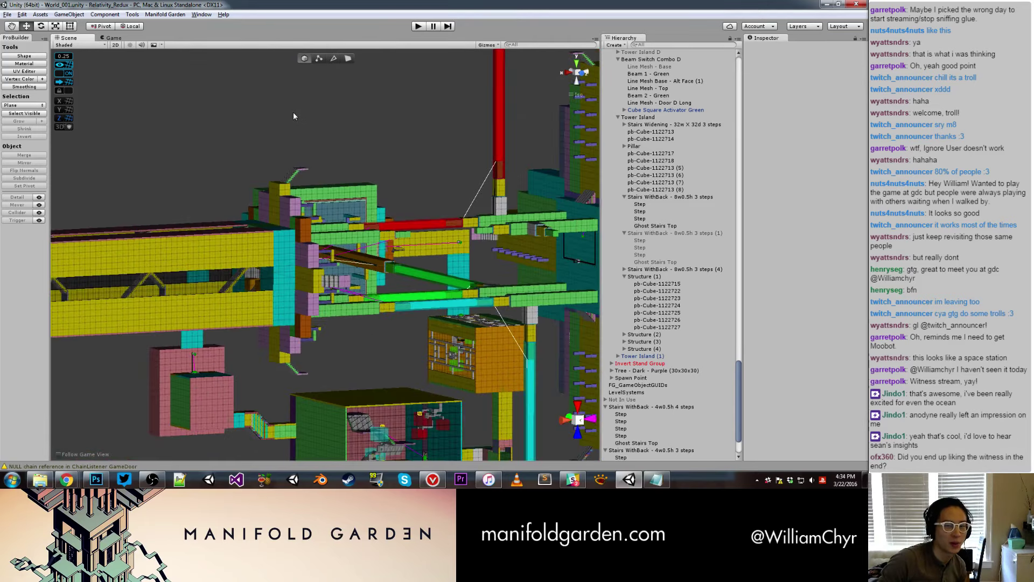
left_click(419, 27)
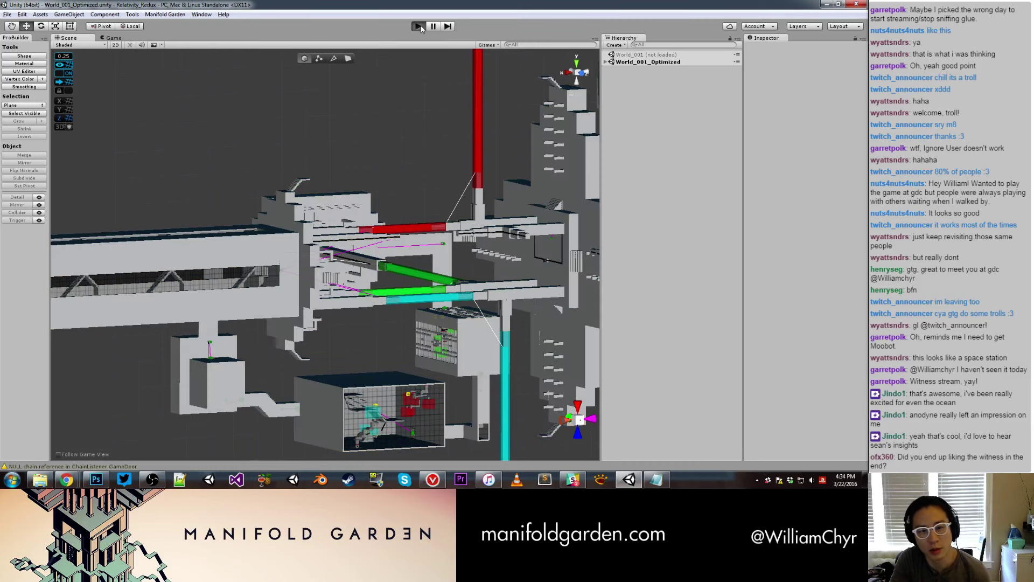
left_click(420, 25)
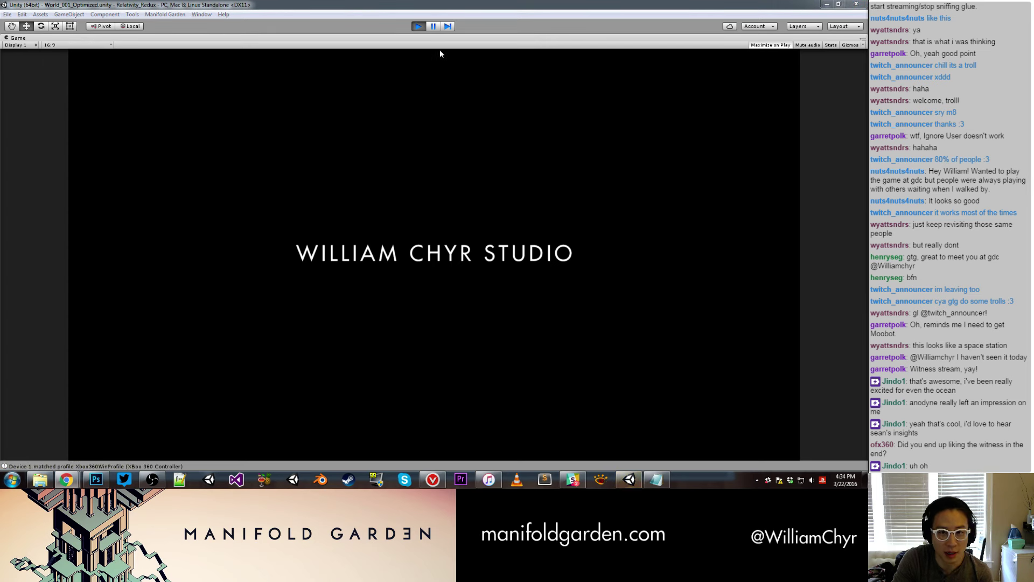
left_click(418, 26)
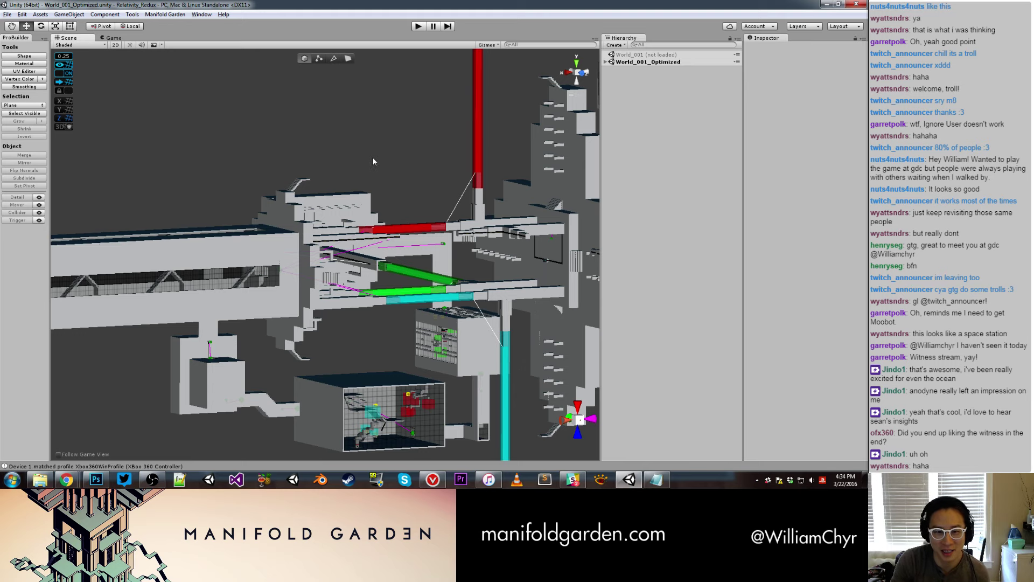
left_click(367, 200)
key("f")
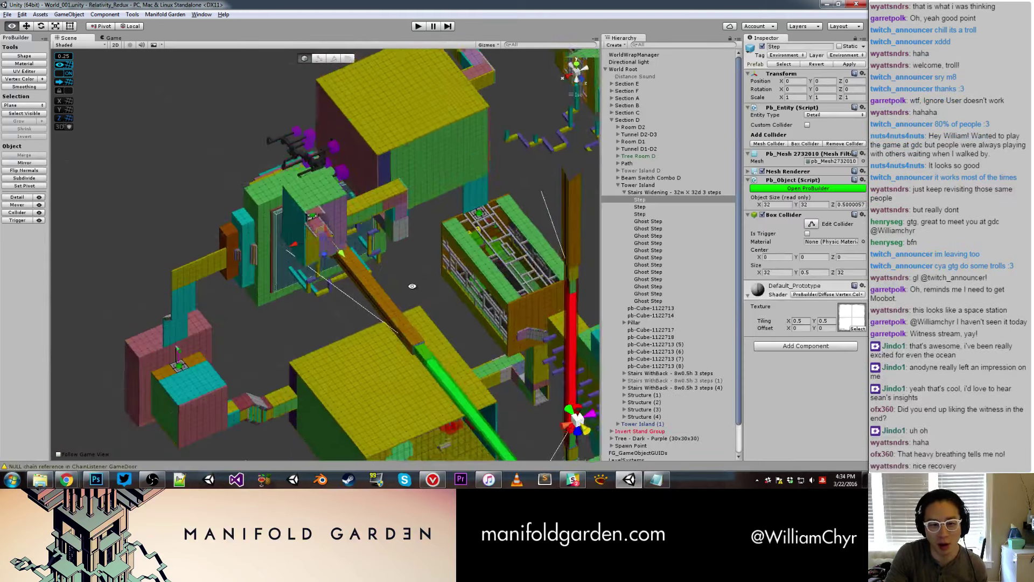
Delete the unused Stairs WithBack 4w0.5h 4-step group.
left_click_drag(366, 200, 198, 262, "alt")
left_click(199, 262)
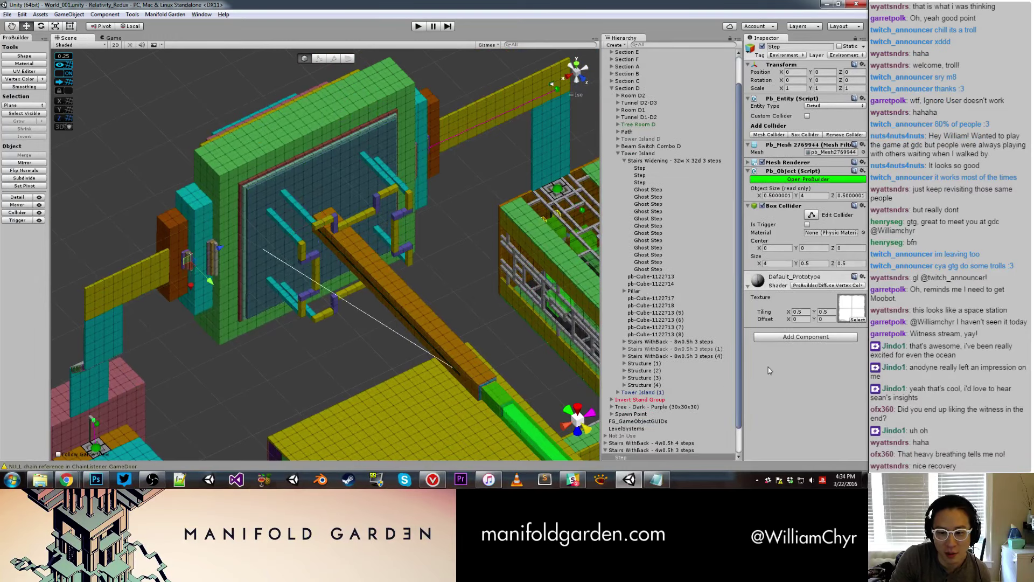
left_click(690, 450)
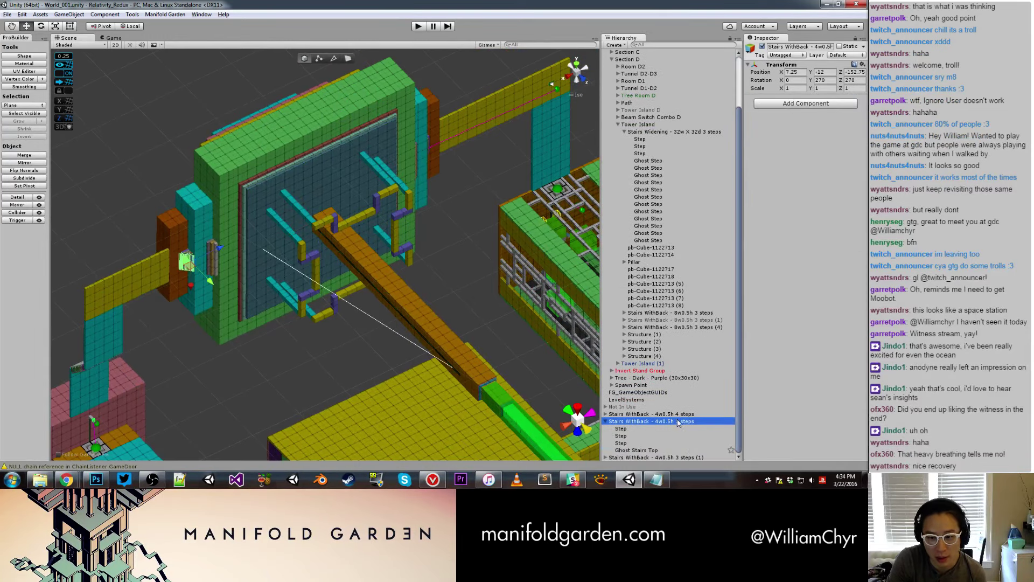
left_click(675, 415, "ctrl")
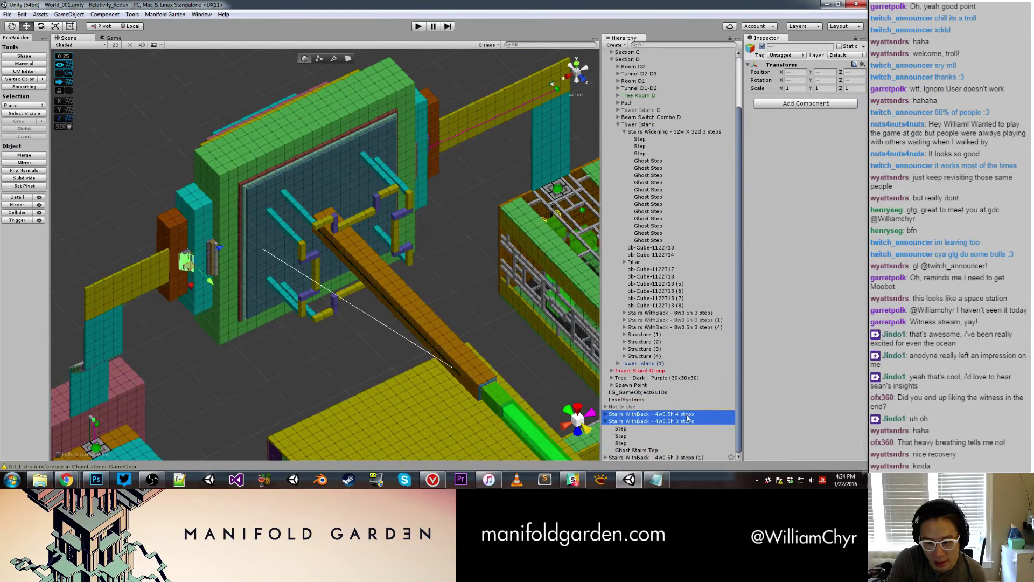
left_click(686, 416)
right_click(686, 416)
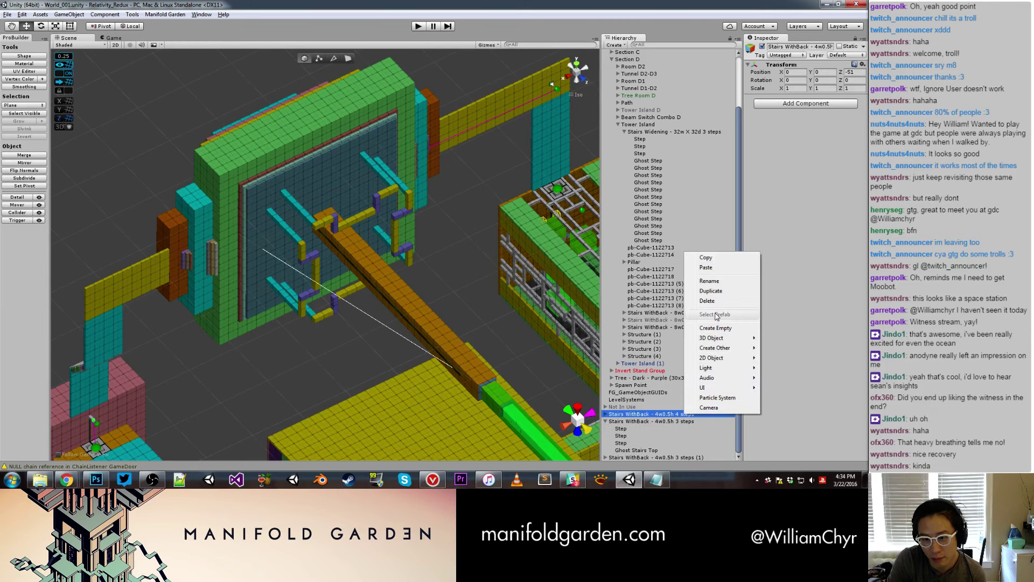
left_click(697, 317)
Drag both 4w0.5h 3-step stair groups under Tower Island and frame Tower Island.
left_click(638, 422)
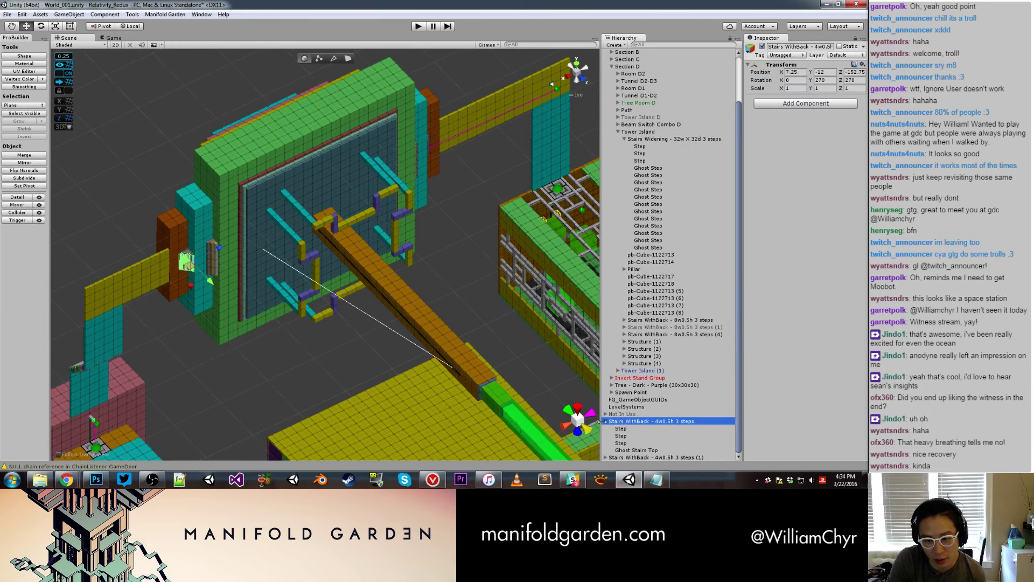
left_click(606, 421)
left_click(622, 458, "shift")
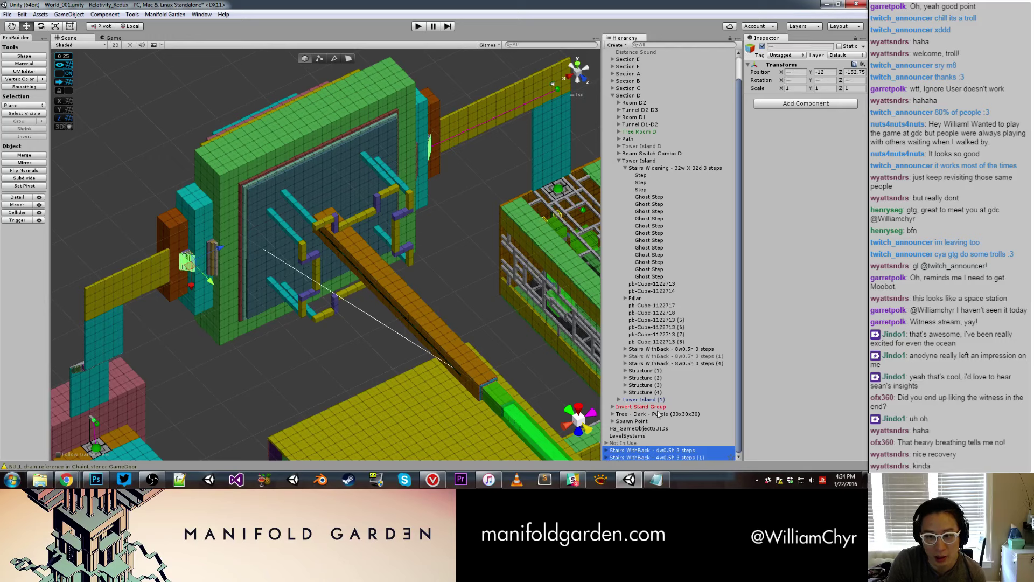
left_click_drag(652, 454, 651, 163)
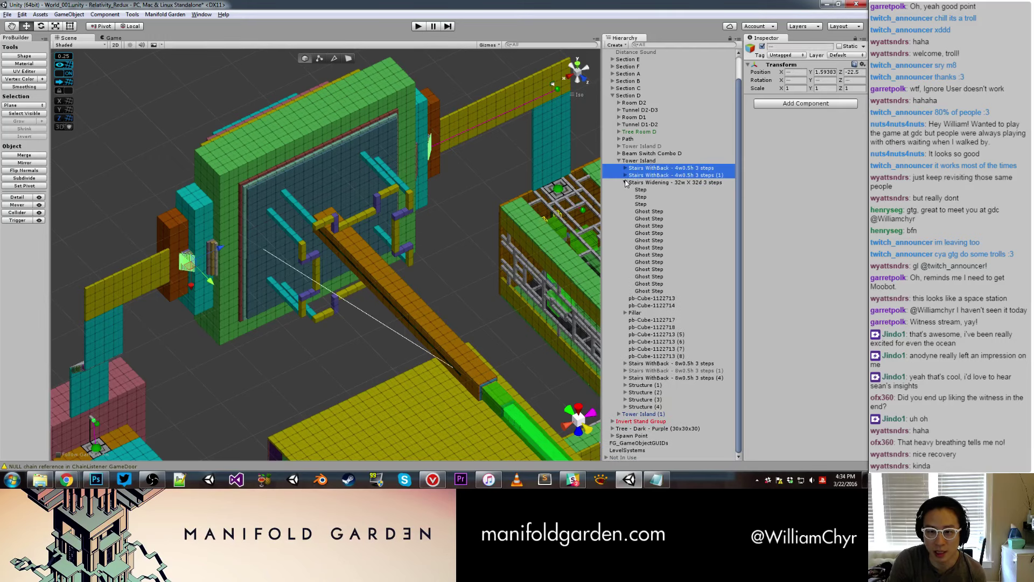
left_click(625, 182)
left_click(639, 185)
key("f")
mouse_move(388, 277)
left_mouse_down("alt")
mouse_move(366, 251)
mouse_move(370, 204)
left_mouse_up("alt")
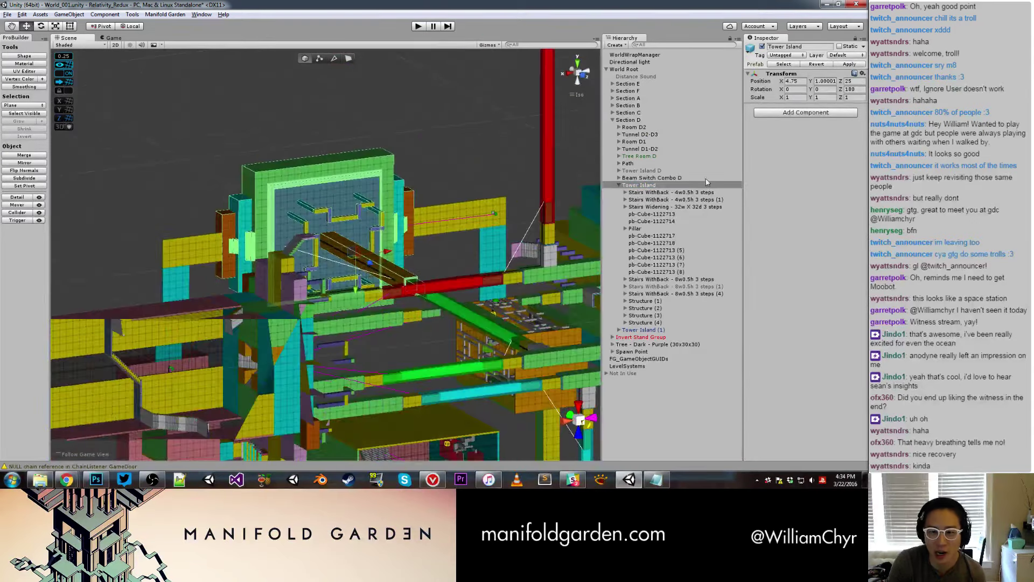
Apply Tower Island's changes to its prefab, then orbit around the tower to review it.
left_click(853, 63)
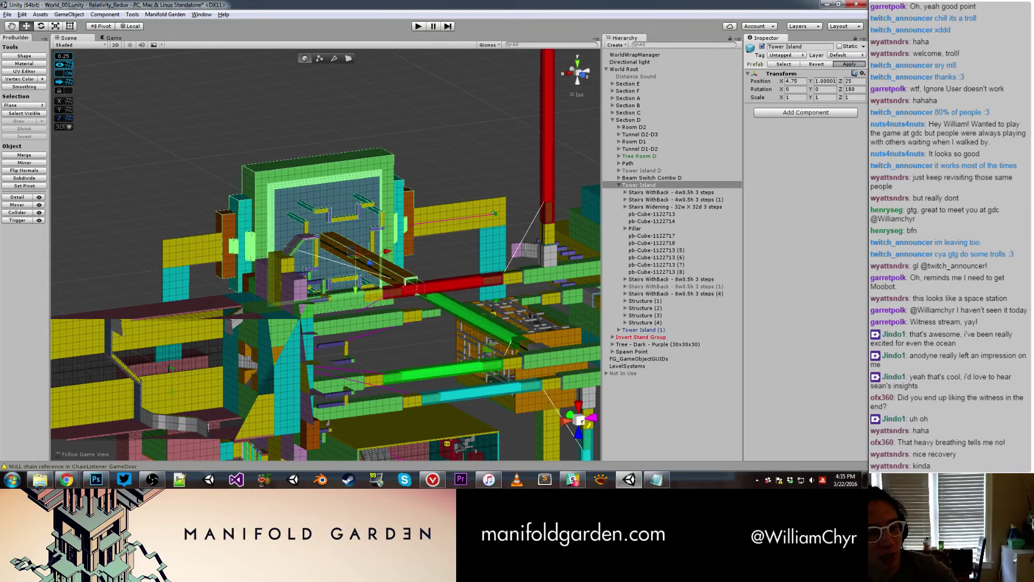
left_click(857, 64)
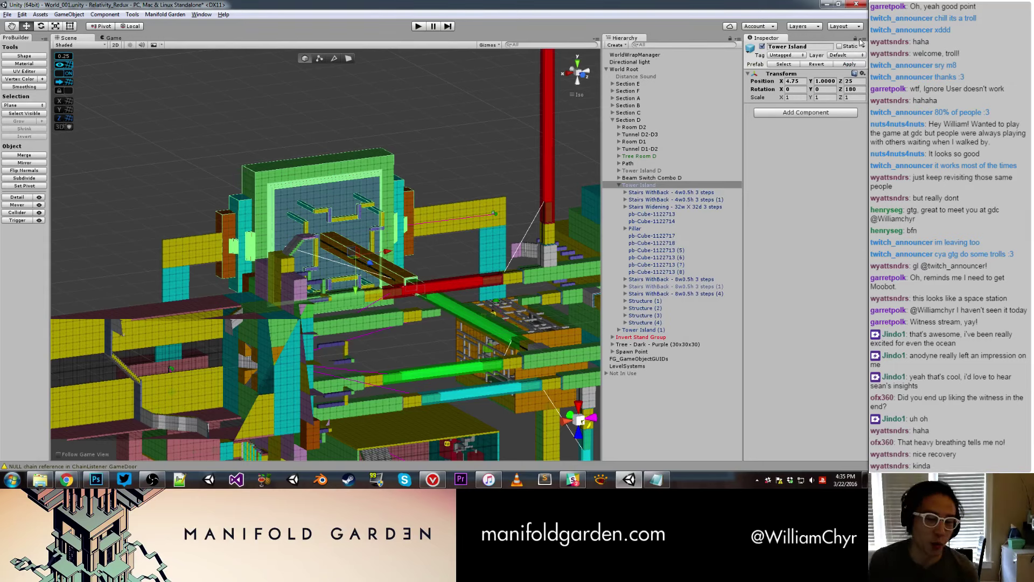
left_click(477, 165)
left_click(647, 185)
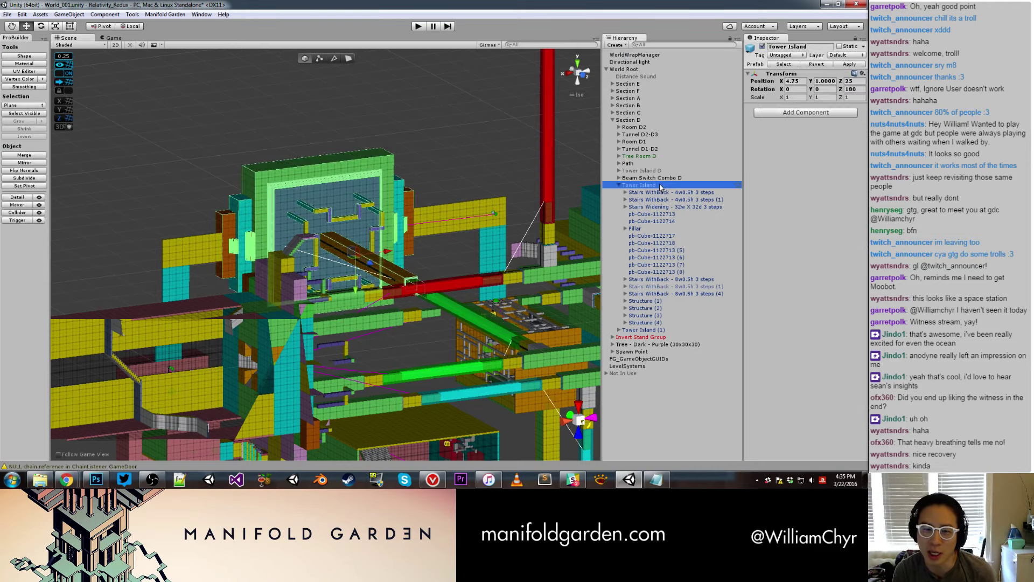
left_click_drag(409, 178, 520, 176, "alt")
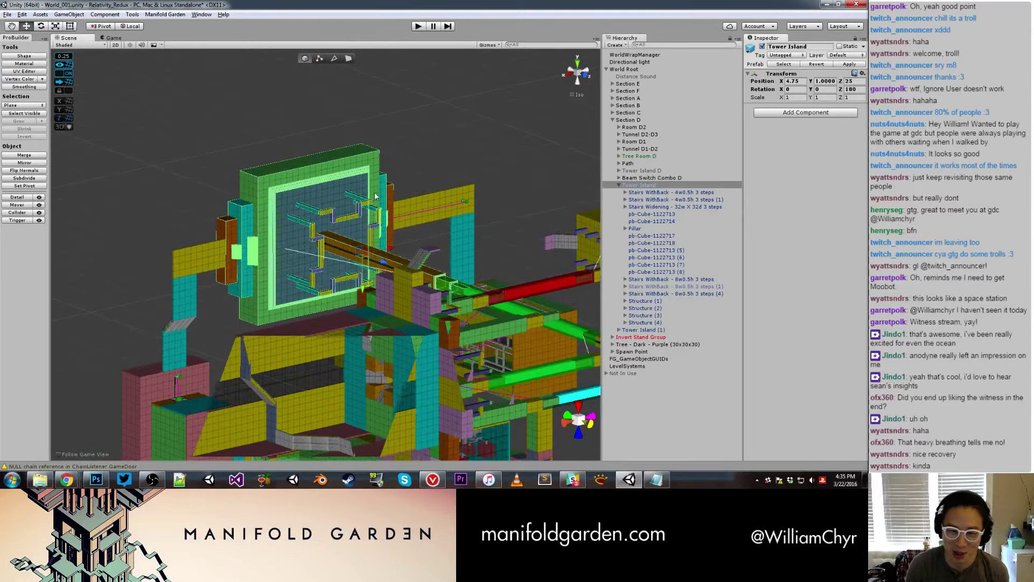
left_click(411, 101)
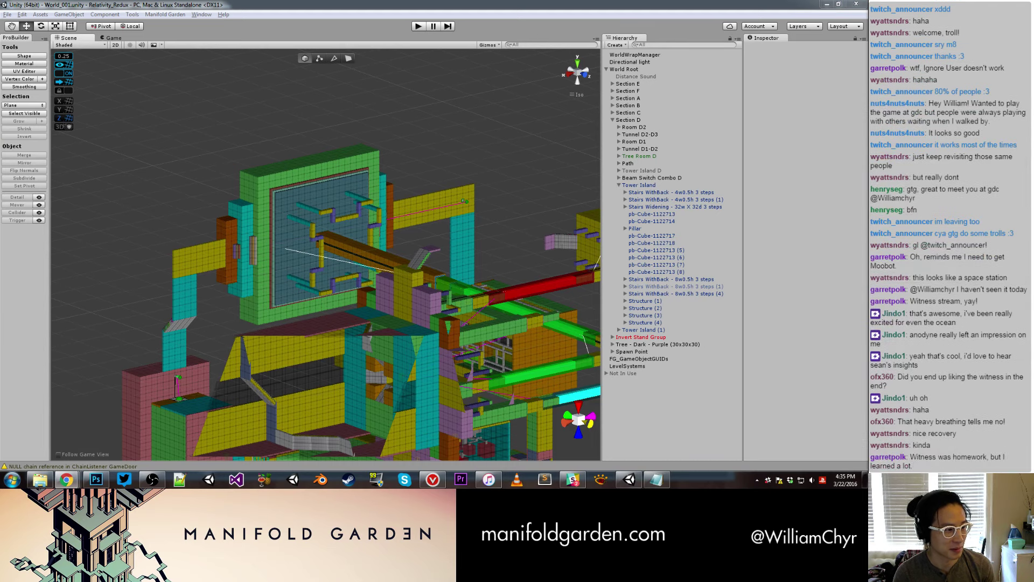
Run the level in play mode and give the Game view focus once the tower room loads.
left_click(416, 27)
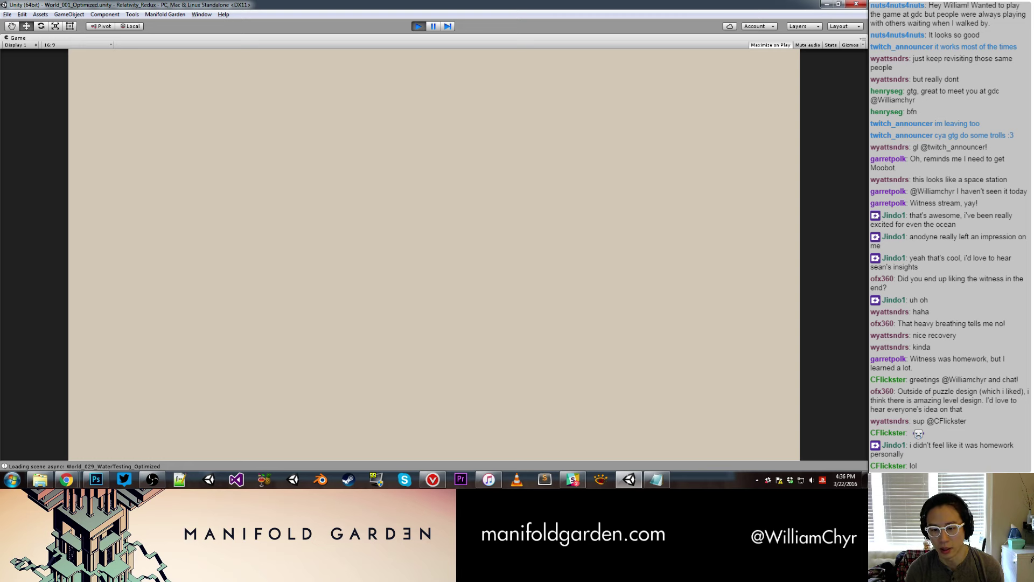
key("alt+Tab")
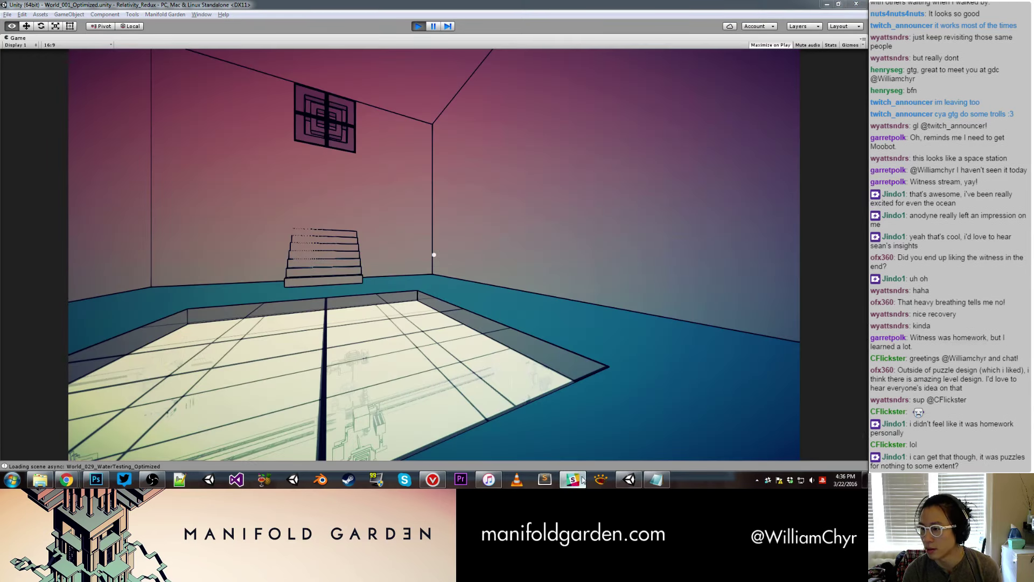
left_click(568, 325)
Enable noclip by entering toggle_noclip in the in-game console.
key("grave")
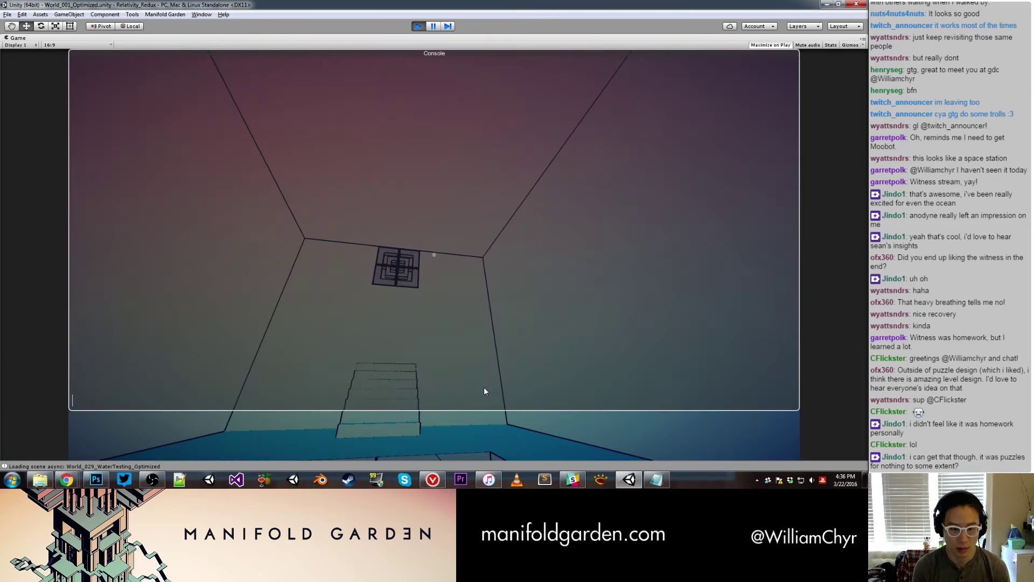
type("toggle_noc")
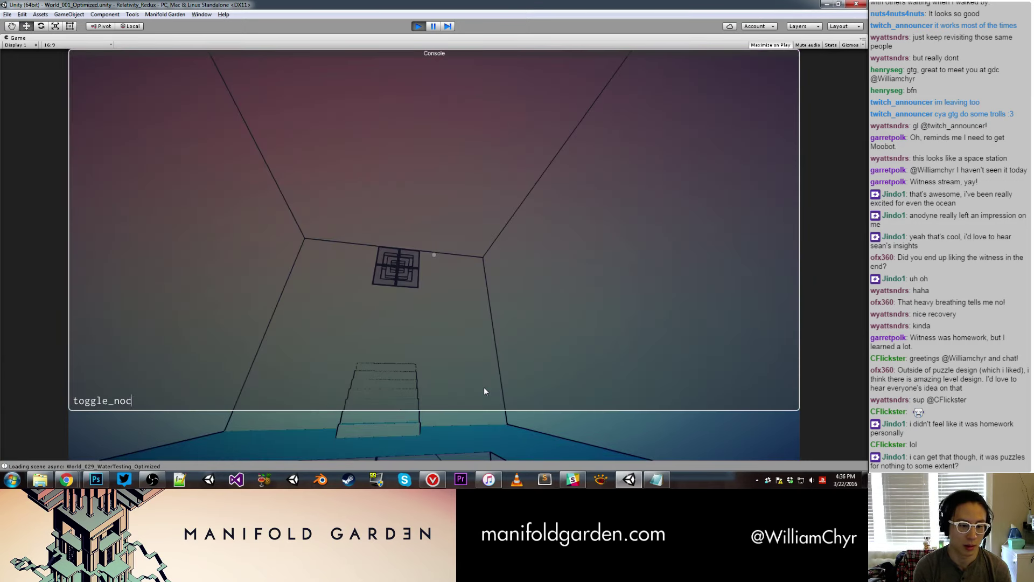
type("lip")
key("Return")
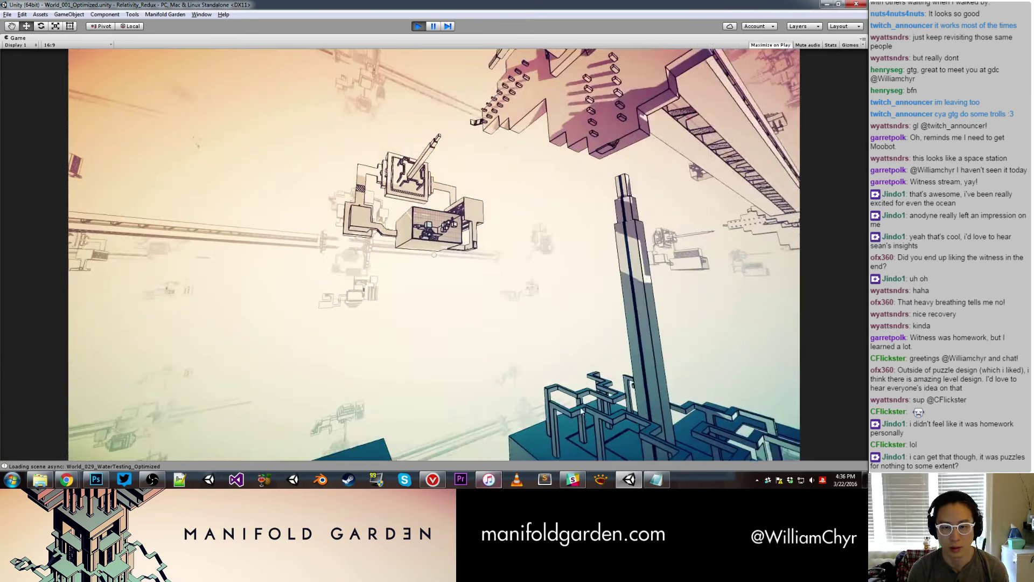
Fly around the floating structures, diving toward the cross-shaped one.
key("w")
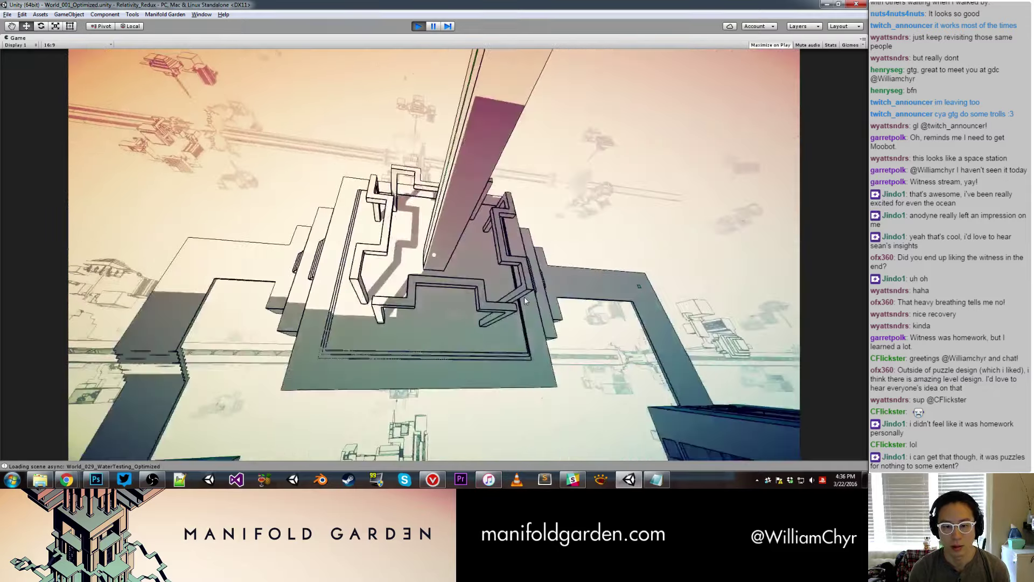
key("w")
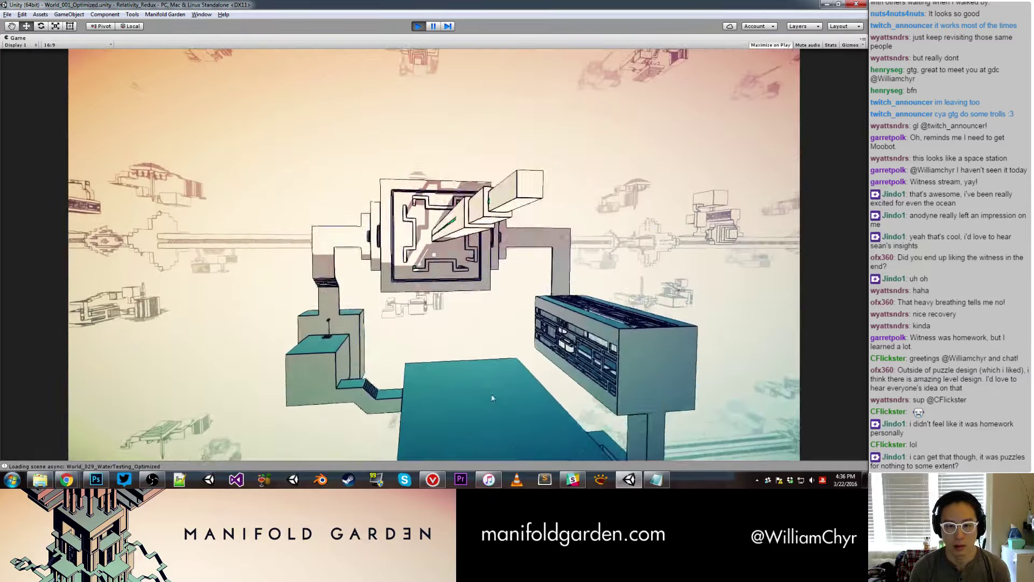
key("s")
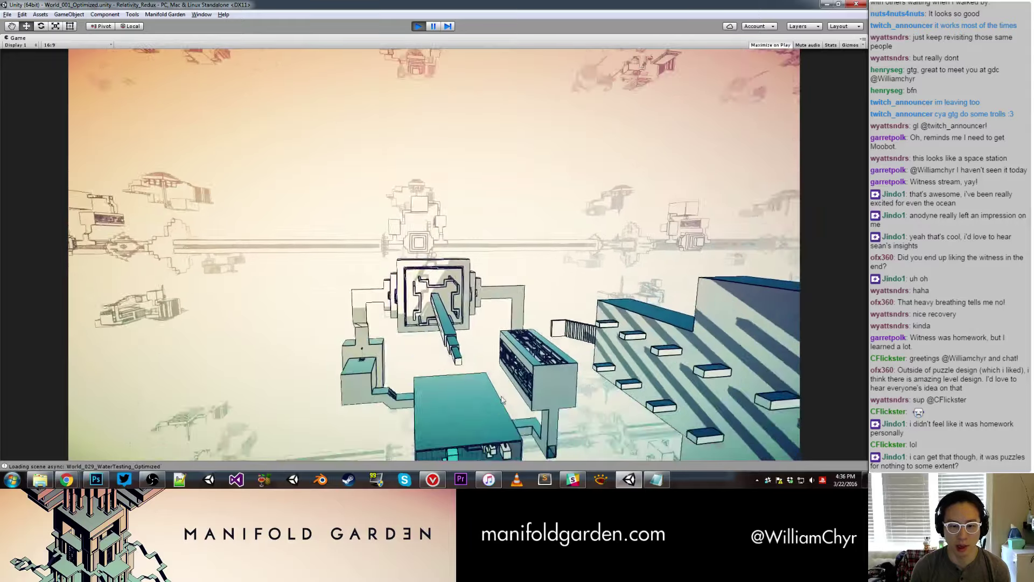
key("w")
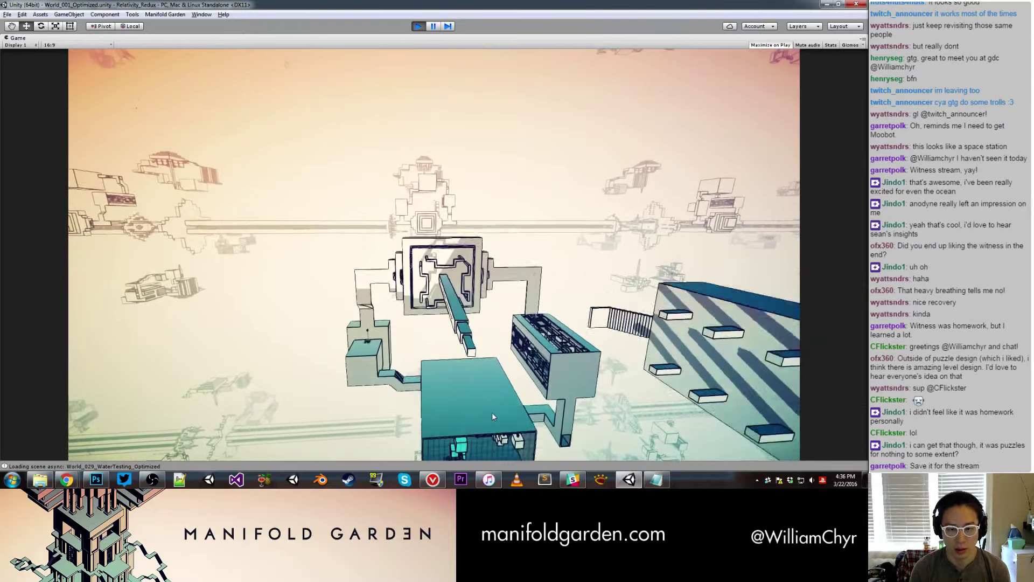
key("w")
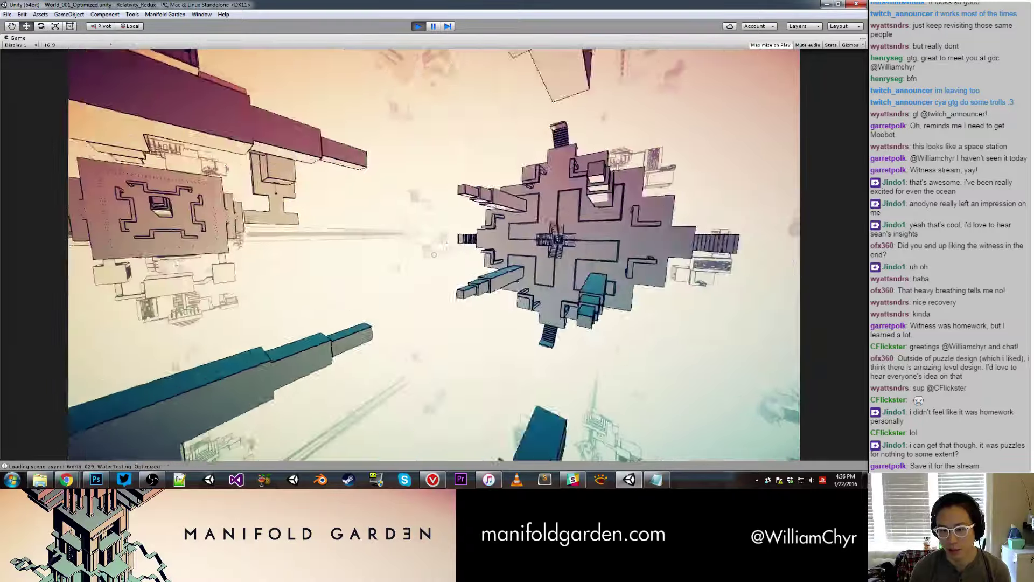
key("w")
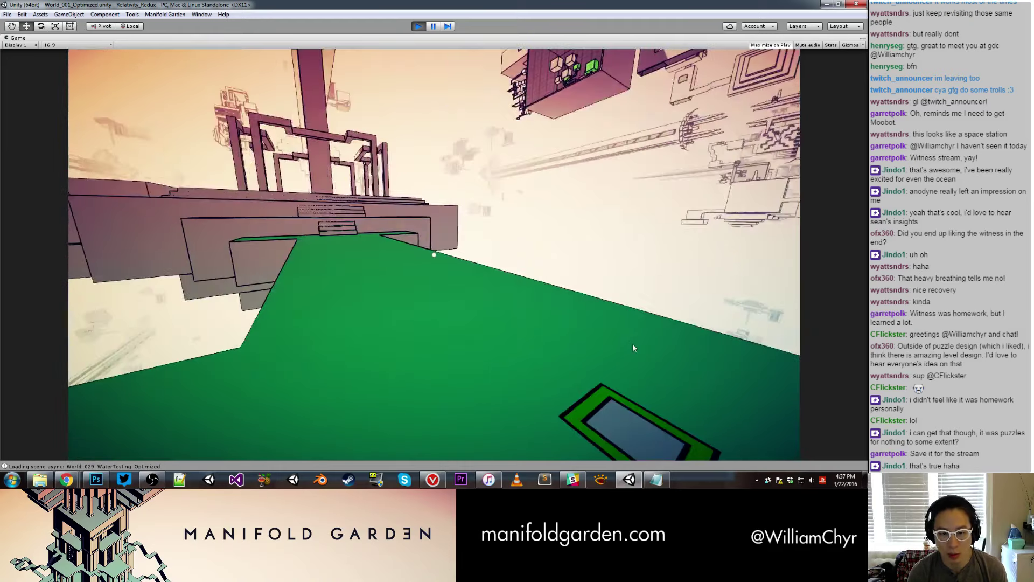
Toggle noclip again with toggle_noclip, then exit play mode back to the editor.
key("grave")
type("toggl")
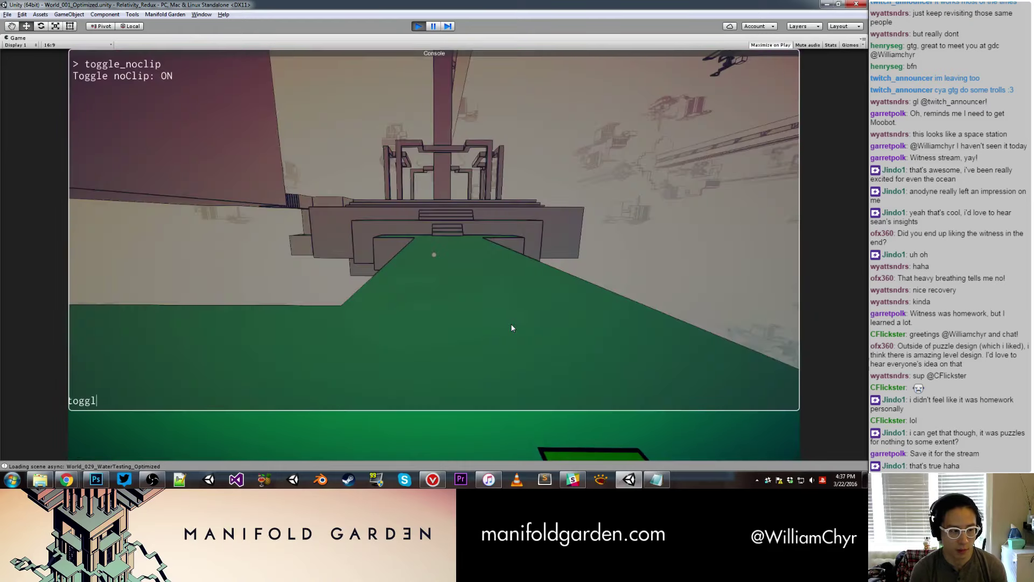
type("e_noc")
key("Return")
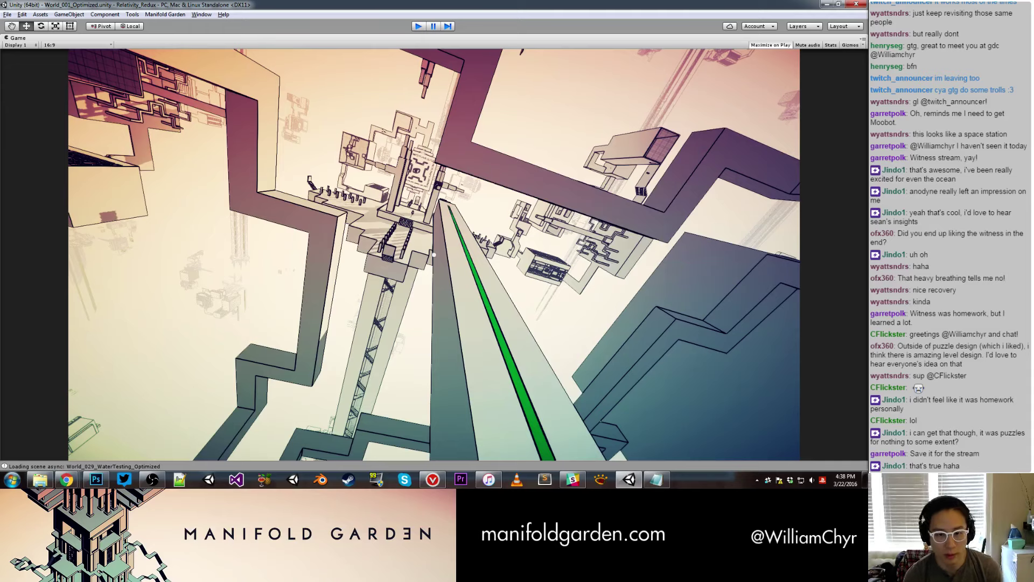
key("ctrl+p")
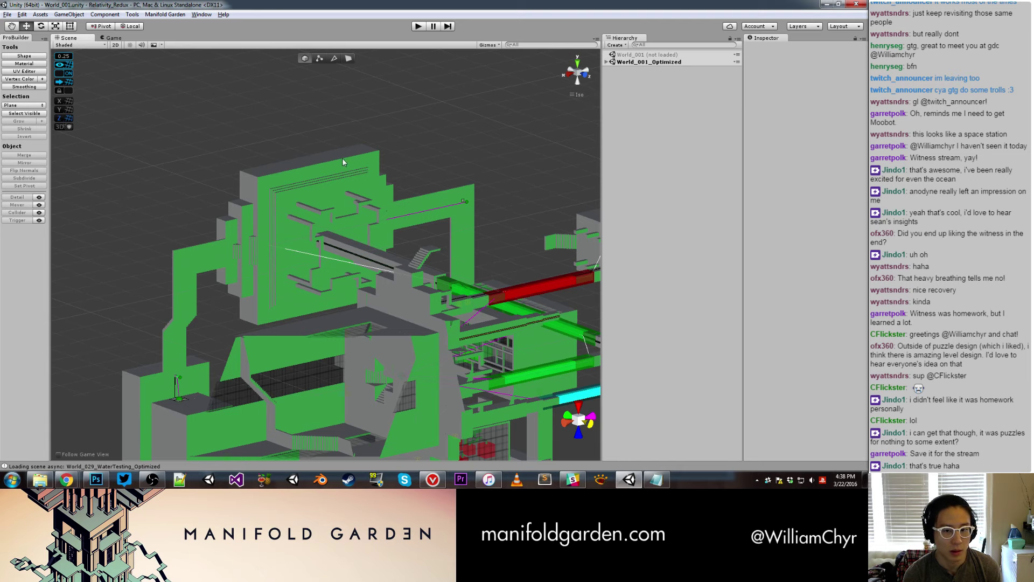
Select pb-Cube-394272, then its parent Protruding Section 2 and Section E to show their extent.
mouse_move(348, 157)
left_mouse_down("alt")
mouse_move(439, 242)
mouse_move(442, 312)
left_mouse_up("alt")
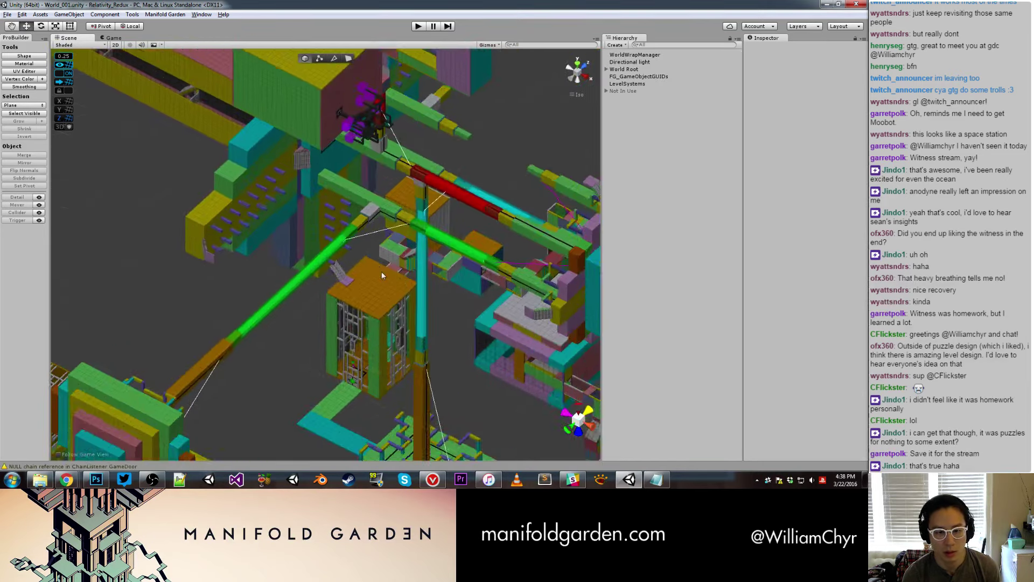
left_click_drag(442, 312, 402, 205, "alt")
scroll(402, 205, "down", 5)
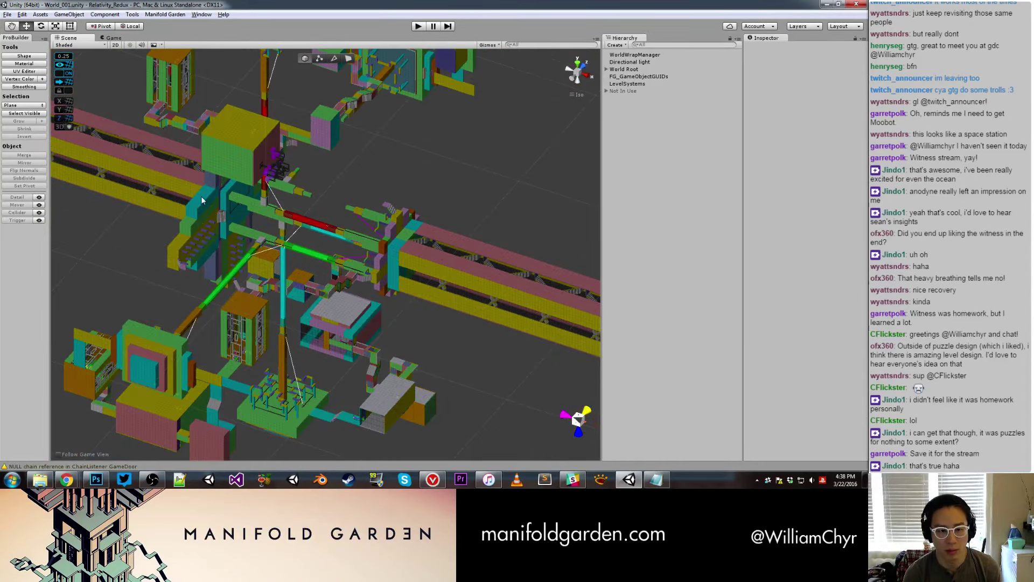
left_click(202, 198)
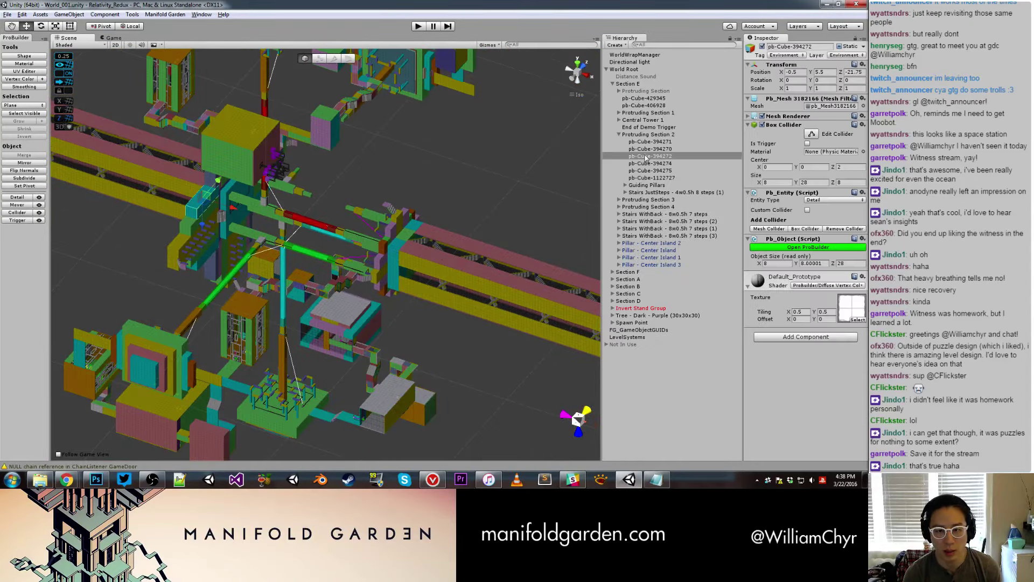
left_click(655, 136)
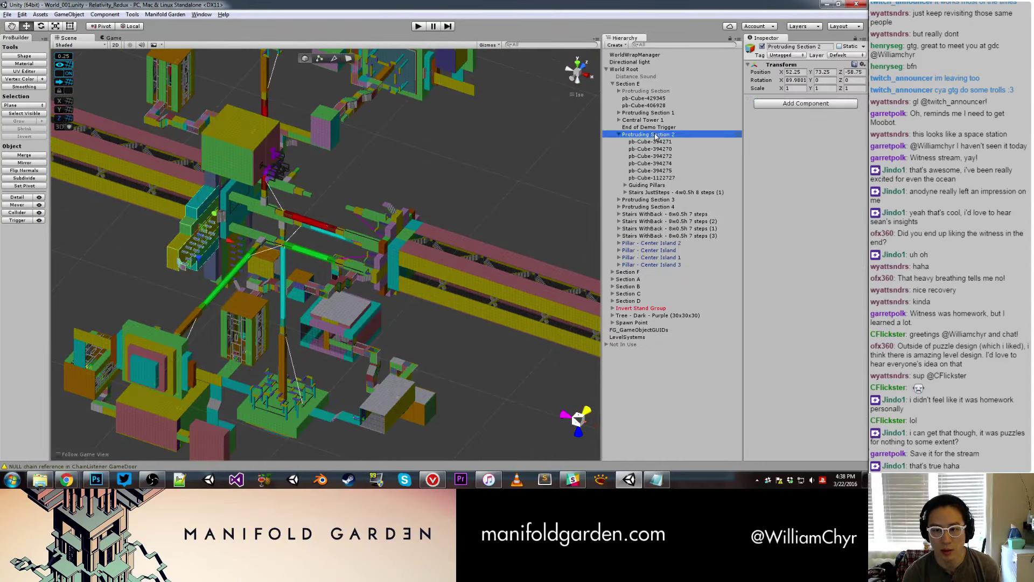
left_click(638, 85)
Select pb-Cube-394272 (1) and its parent Section F in the Hierarchy.
mouse_move(487, 172)
left_mouse_down("alt")
mouse_move(474, 236)
mouse_move(465, 229)
left_mouse_up("alt")
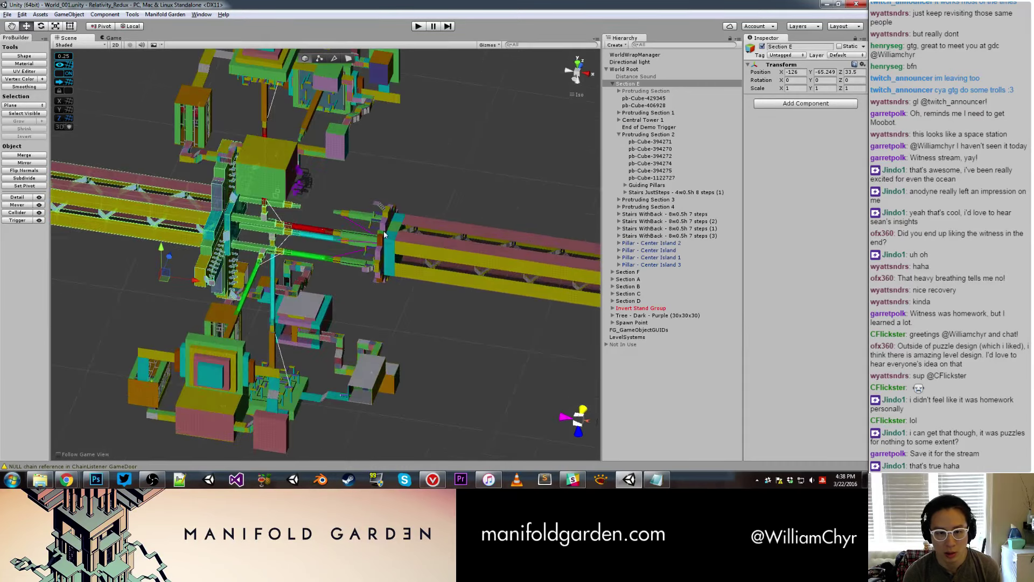
scroll(391, 241, "up", 3)
left_click(392, 241)
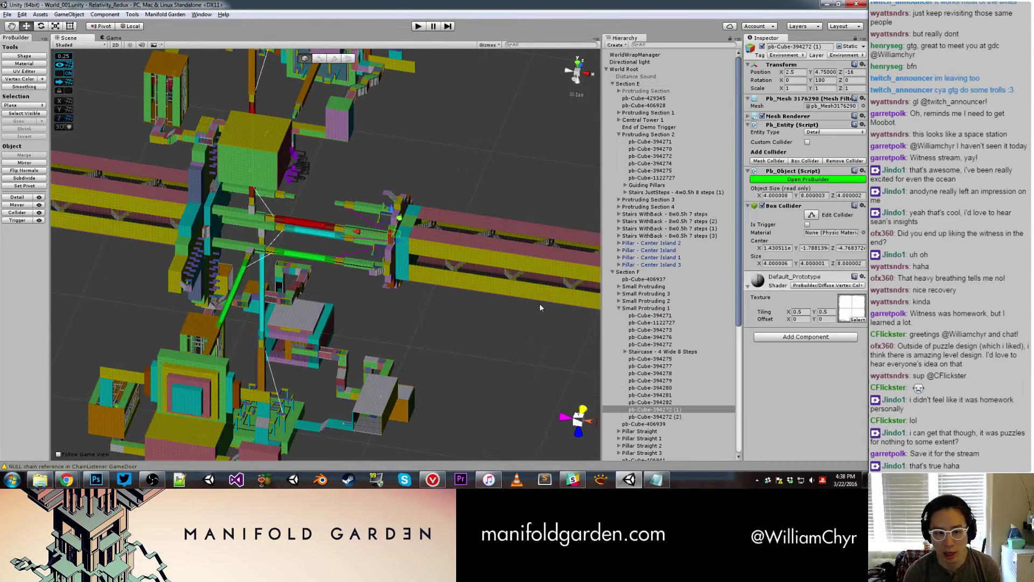
left_click(645, 273)
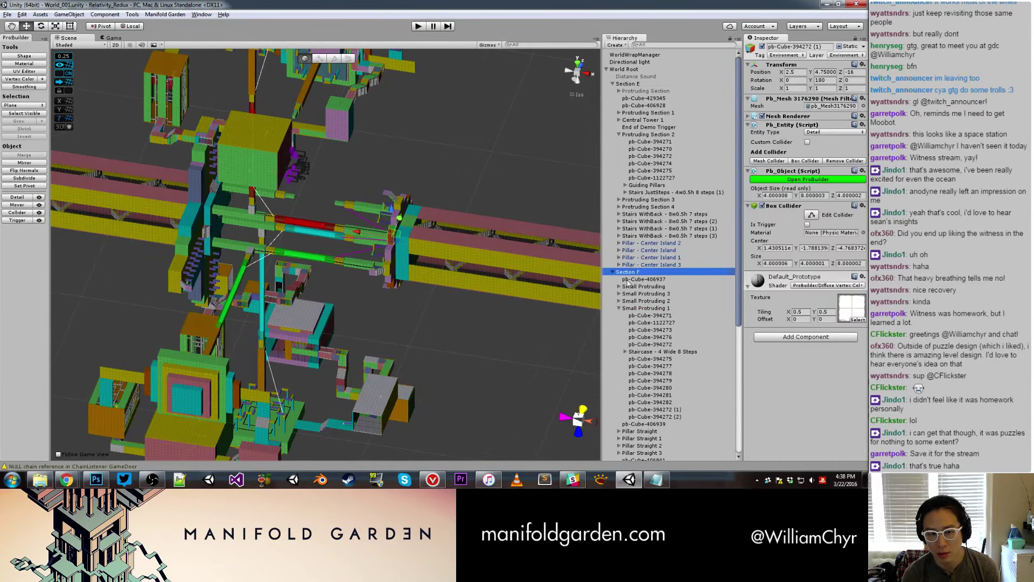
scroll(484, 271, "down", 2)
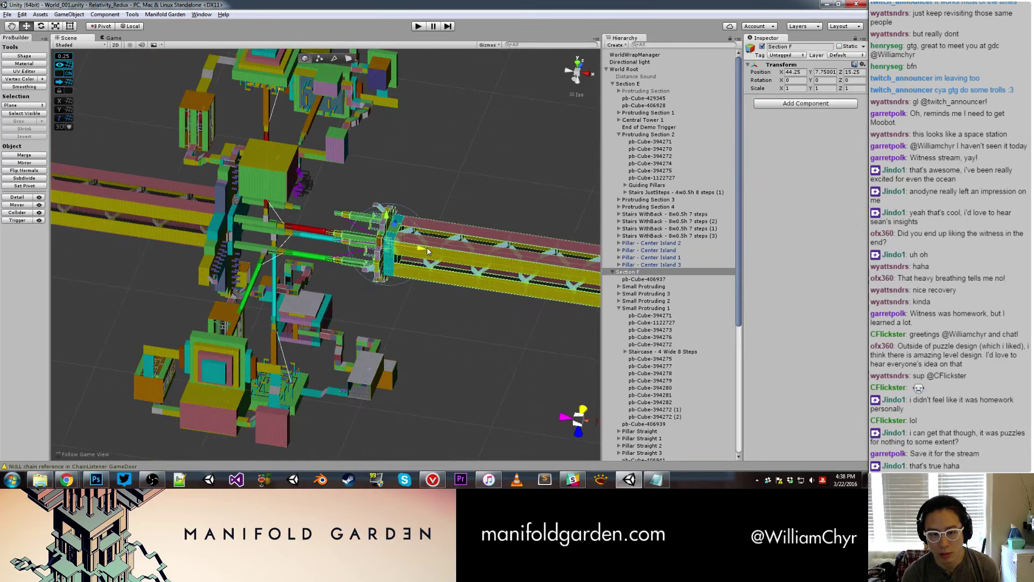